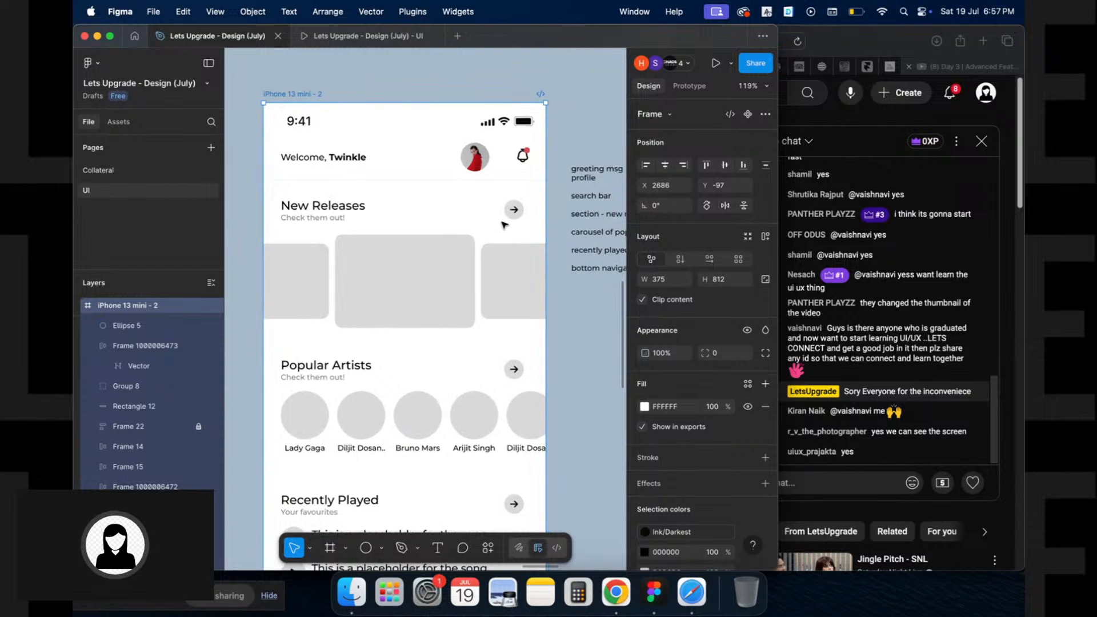
# Examine the notification bell and its red badge in the header of the iPhone 13 mini frame
pyautogui.scroll(10, 504, 225)
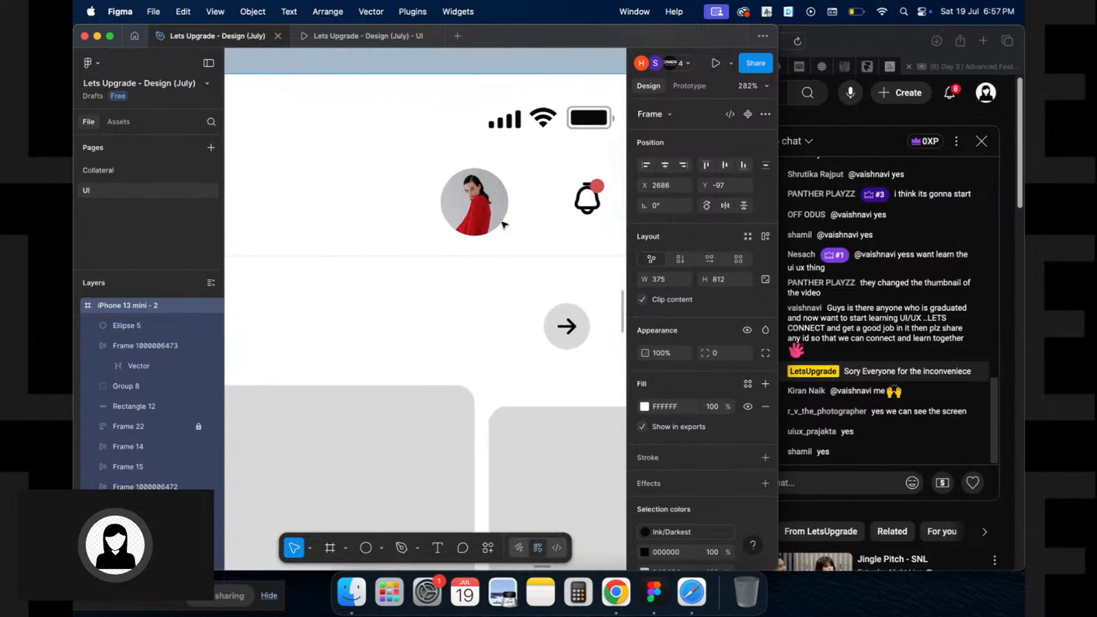
pyautogui.scroll(5, 504, 224)
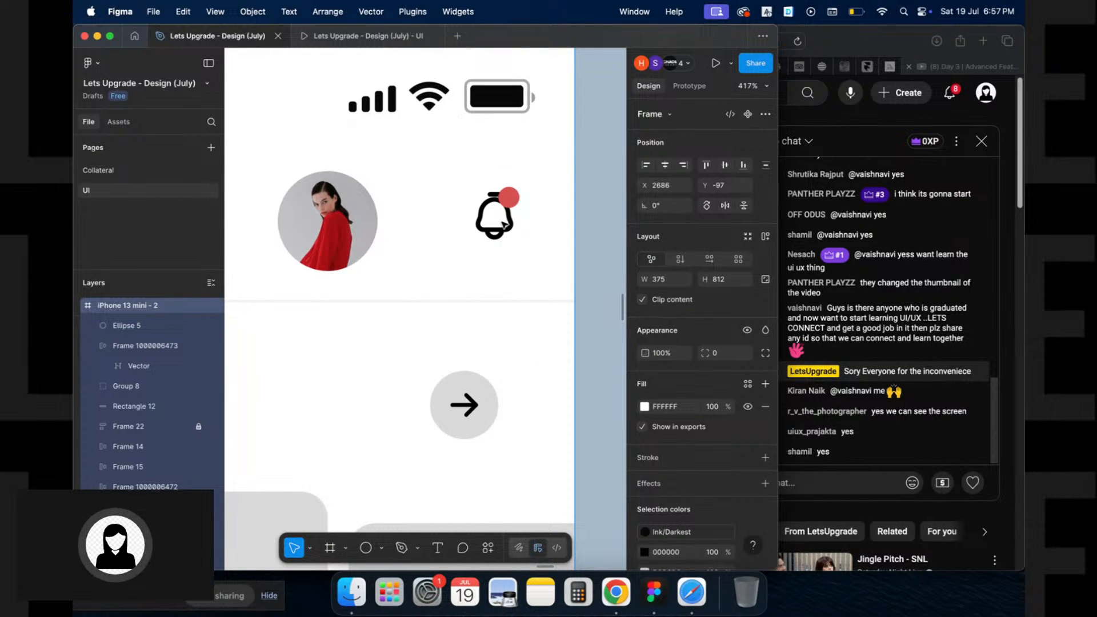
pyautogui.scroll(3, 504, 223)
pyautogui.click(521, 214)
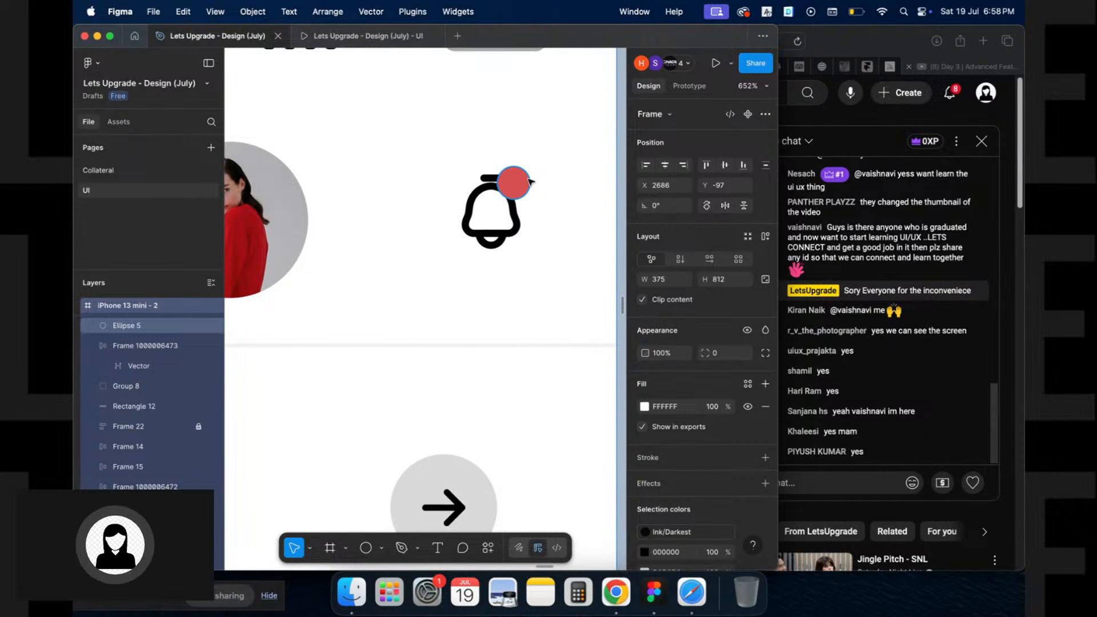
pyautogui.scroll(5, 531, 182)
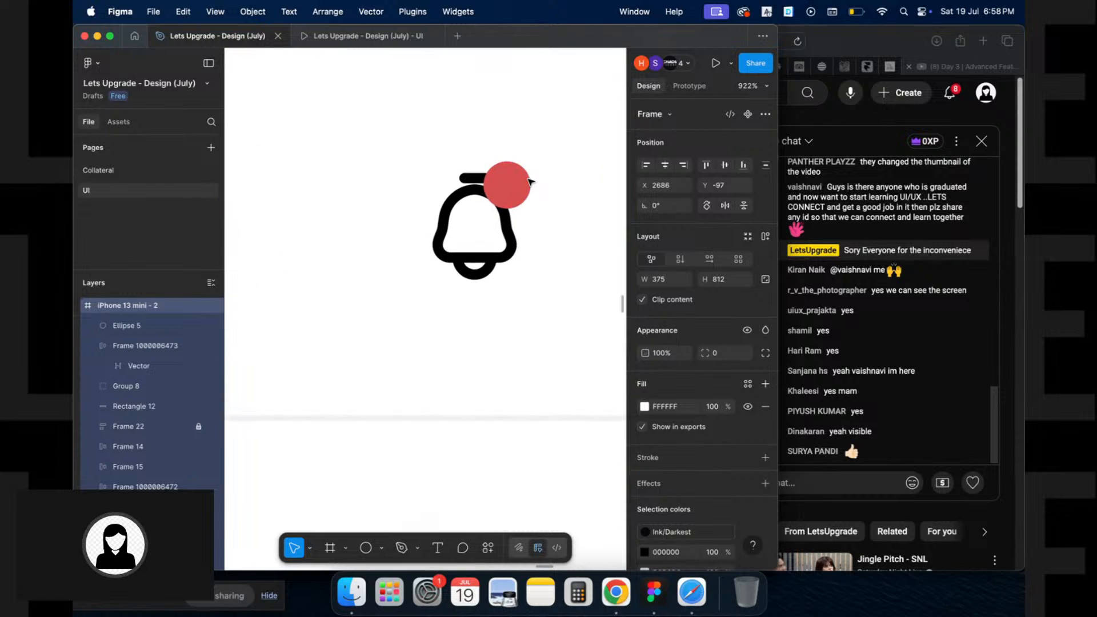
pyautogui.scroll(-5, 530, 181)
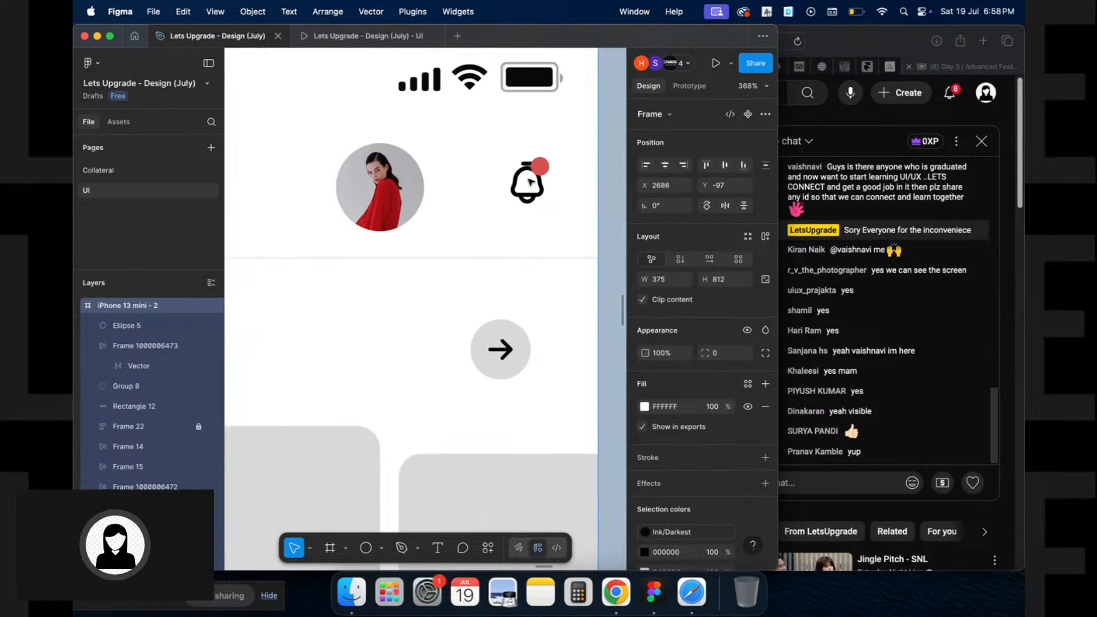
pyautogui.scroll(-5, 530, 181)
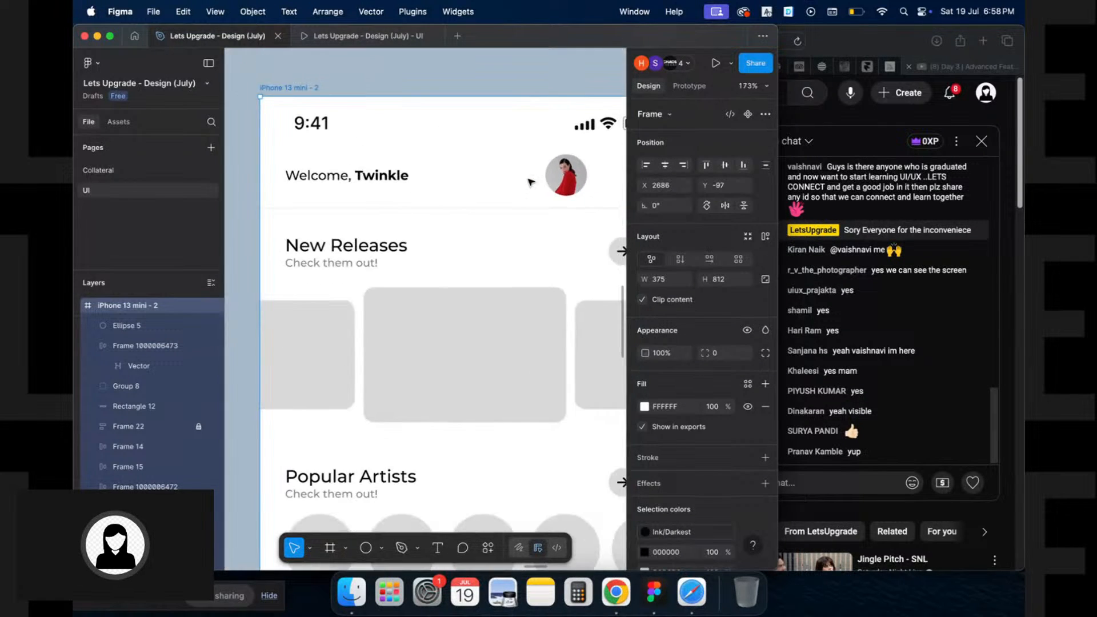
pyautogui.scroll(3, 530, 182)
pyautogui.scroll(-2, 530, 182)
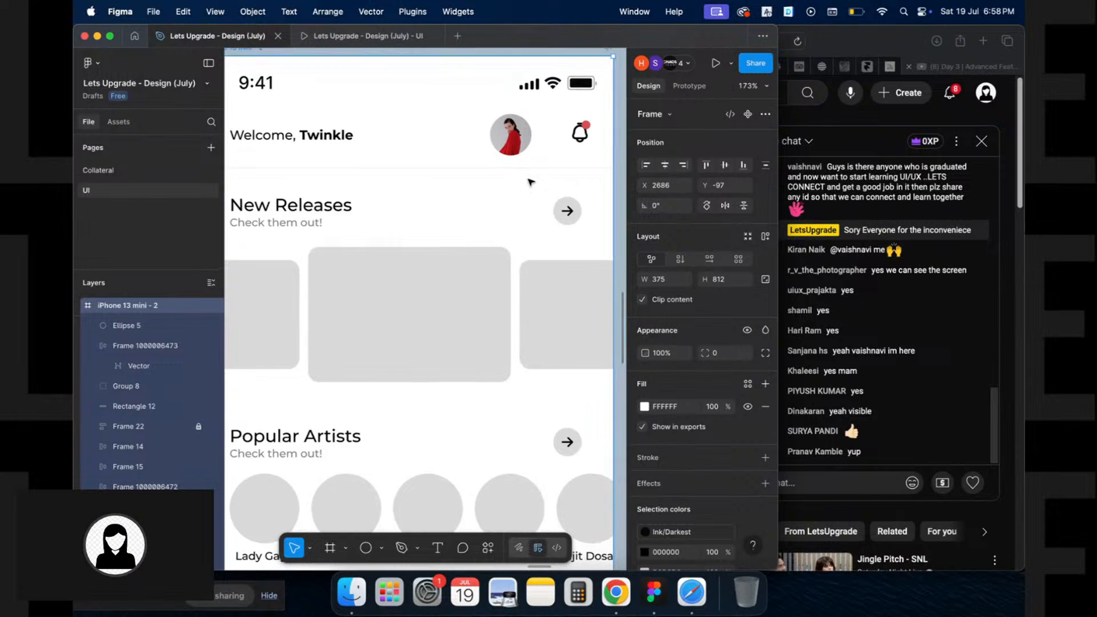
pyautogui.hscroll(-2, 531, 182)
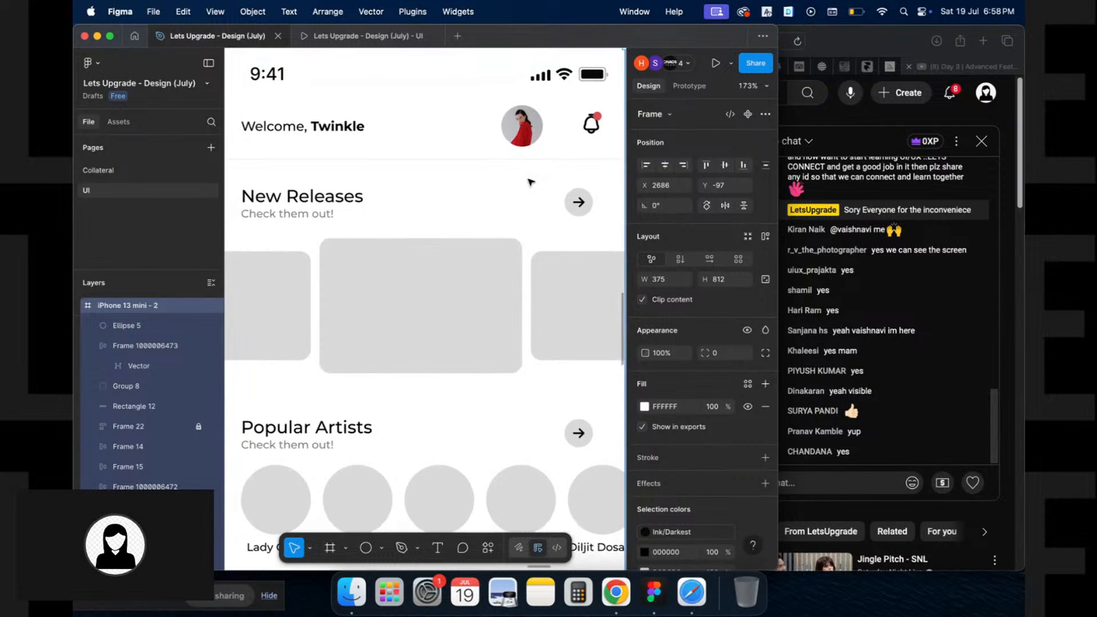
# Scale the profile picture down to about 27 × 27 and place it just beside the notification bell
pyautogui.click(528, 108)
pyautogui.press('k')
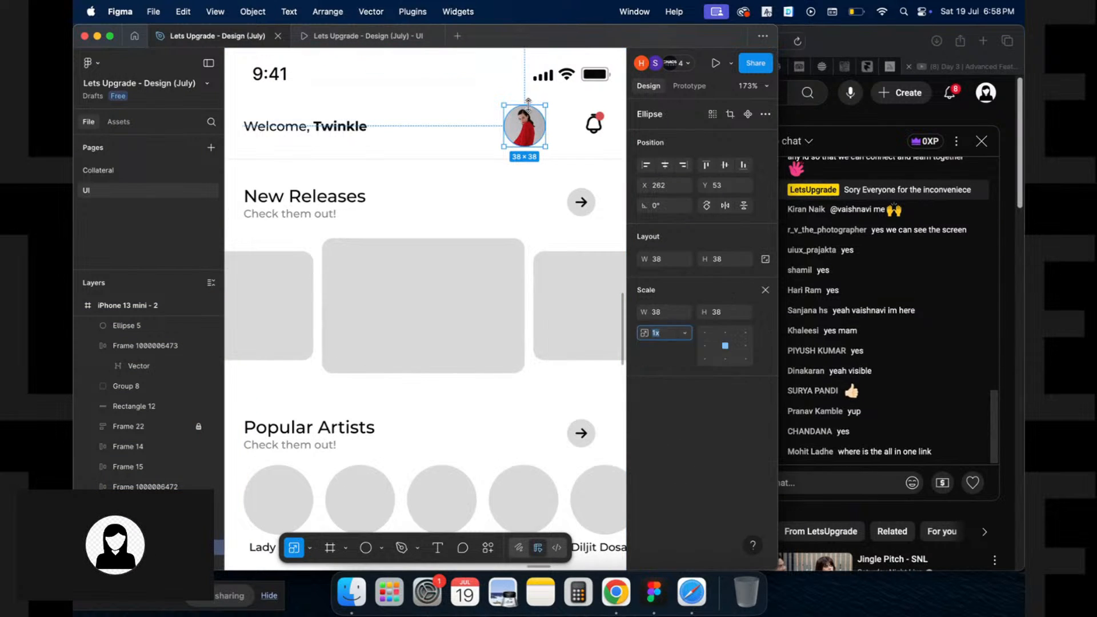
pyautogui.moveTo(528, 104); pyautogui.dragTo(566, 125)
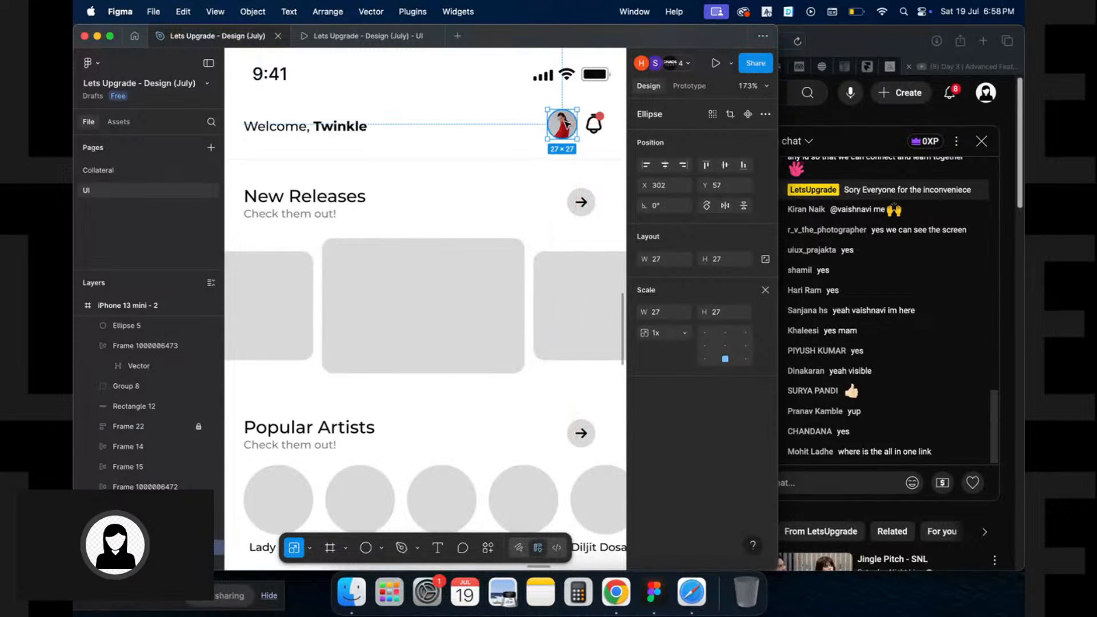
# Wrap the New Releases heading block and its arrow button together in an auto layout frame
pyautogui.click(315, 204)
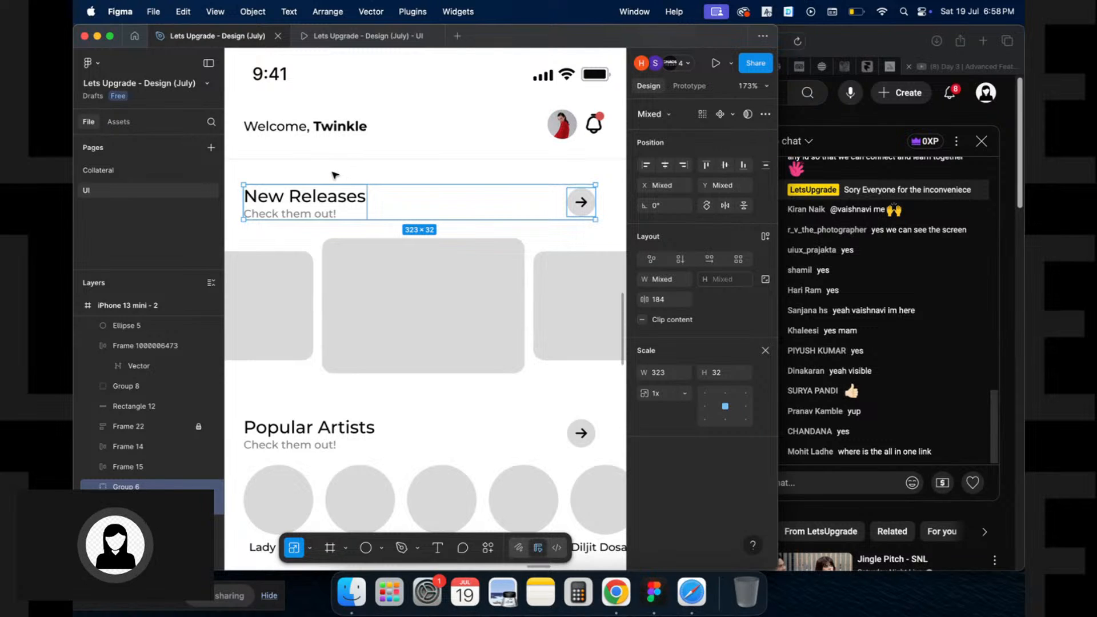
pyautogui.click(320, 181)
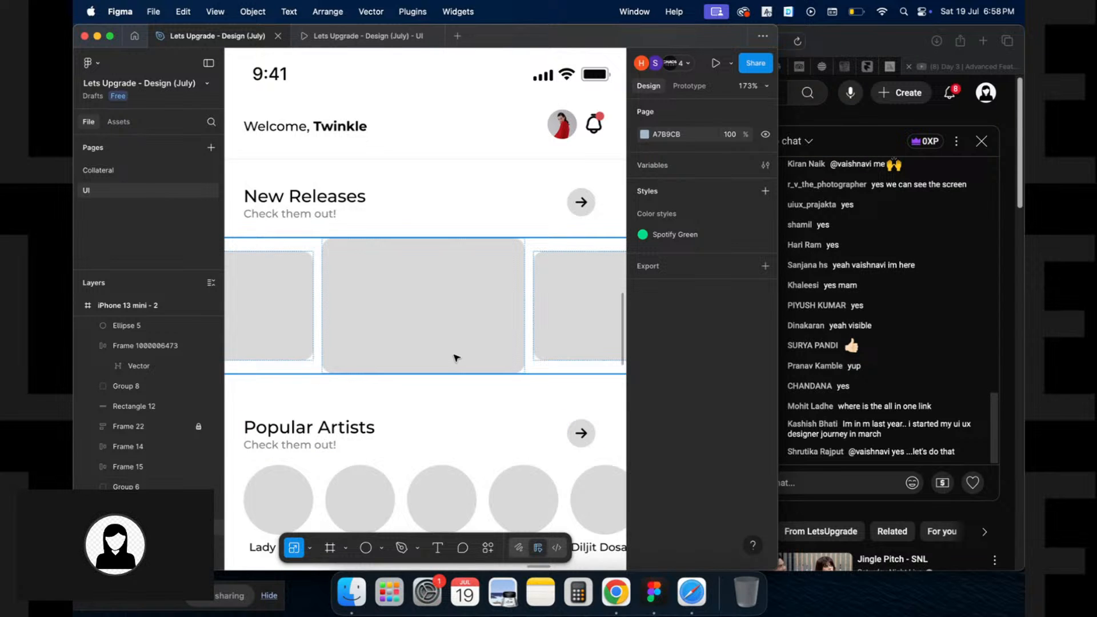
pyautogui.click(326, 213)
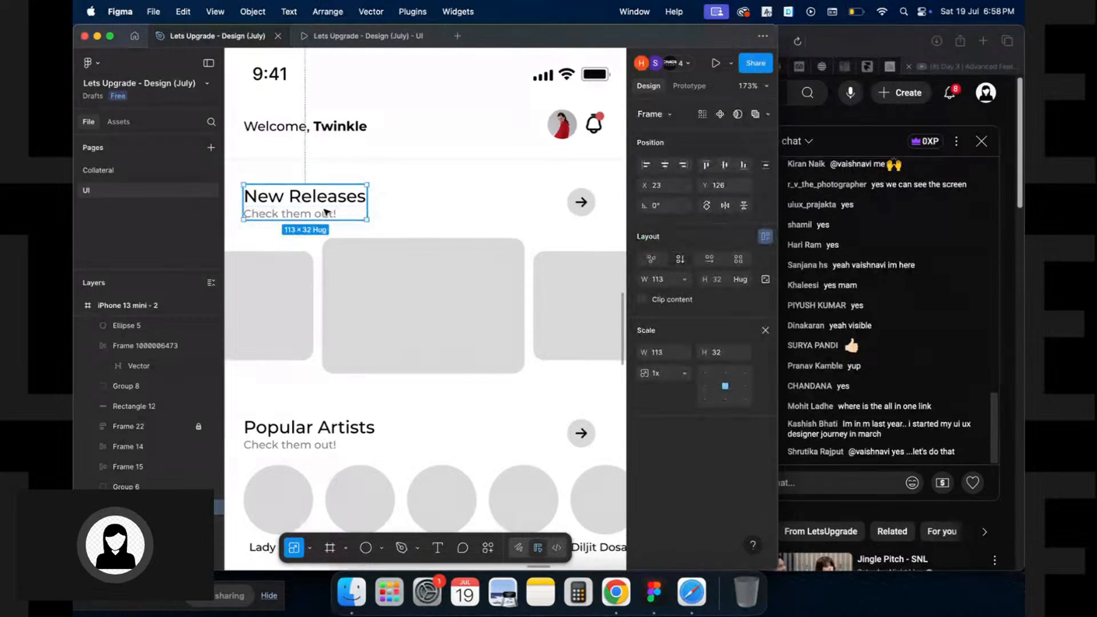
pyautogui.keyDown('shift'); pyautogui.click(586, 207); pyautogui.keyUp('shift')
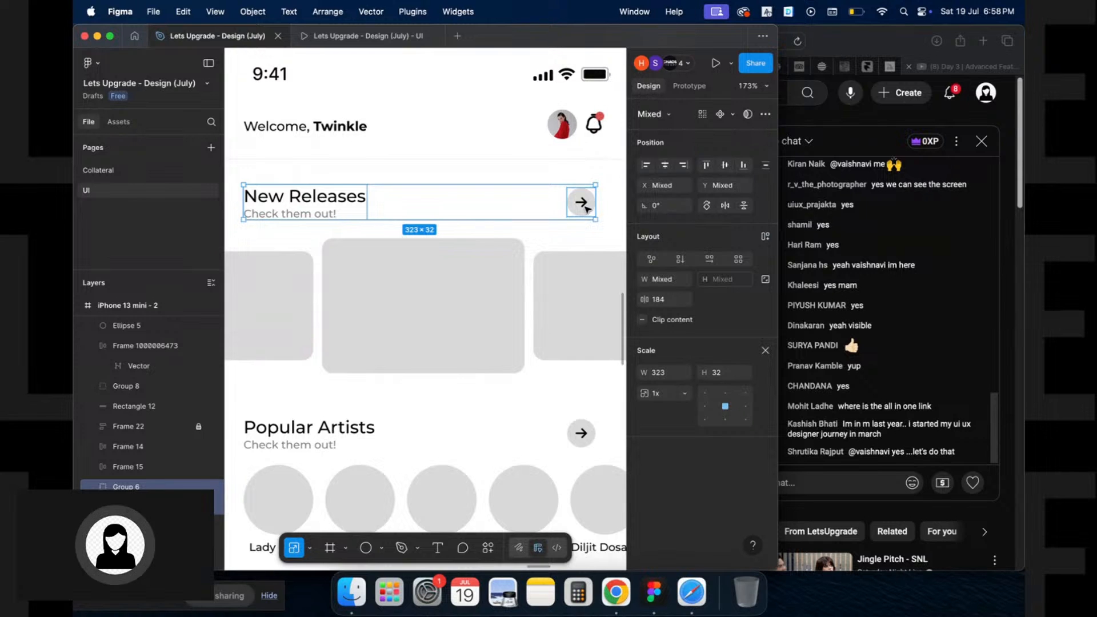
pyautogui.hotkey('shift', 'a')
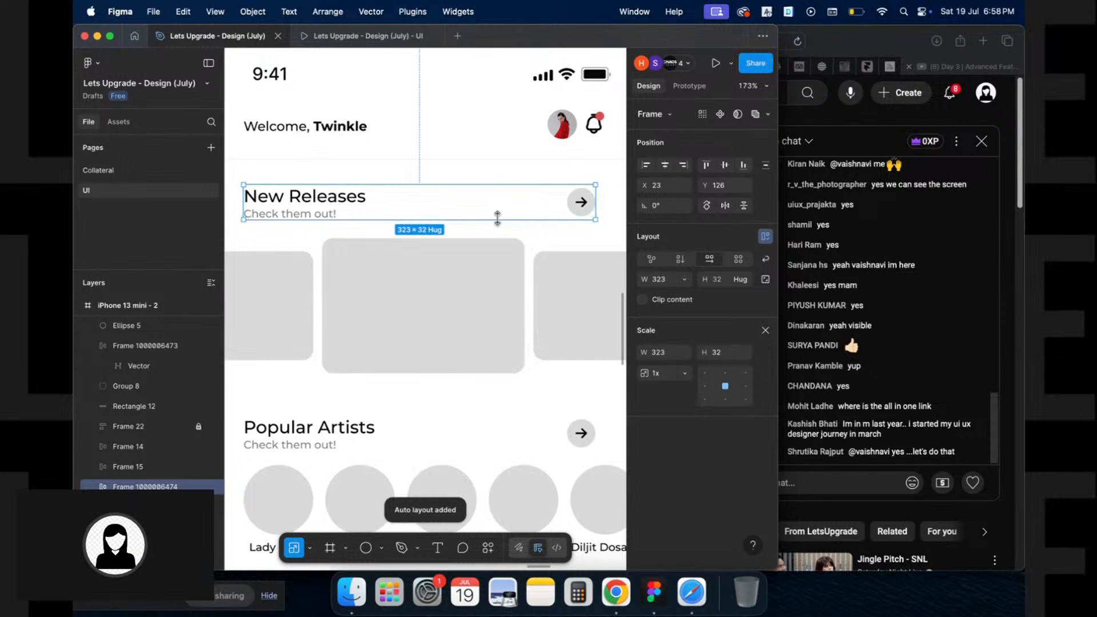
pyautogui.scroll(-3, 309, 256)
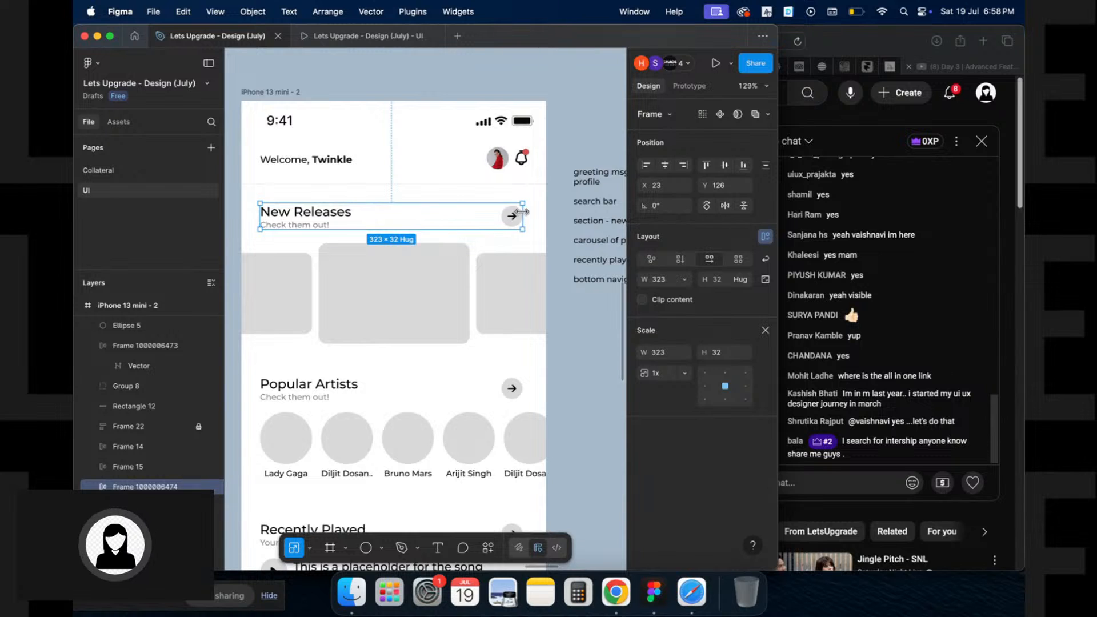
pyautogui.press('v')
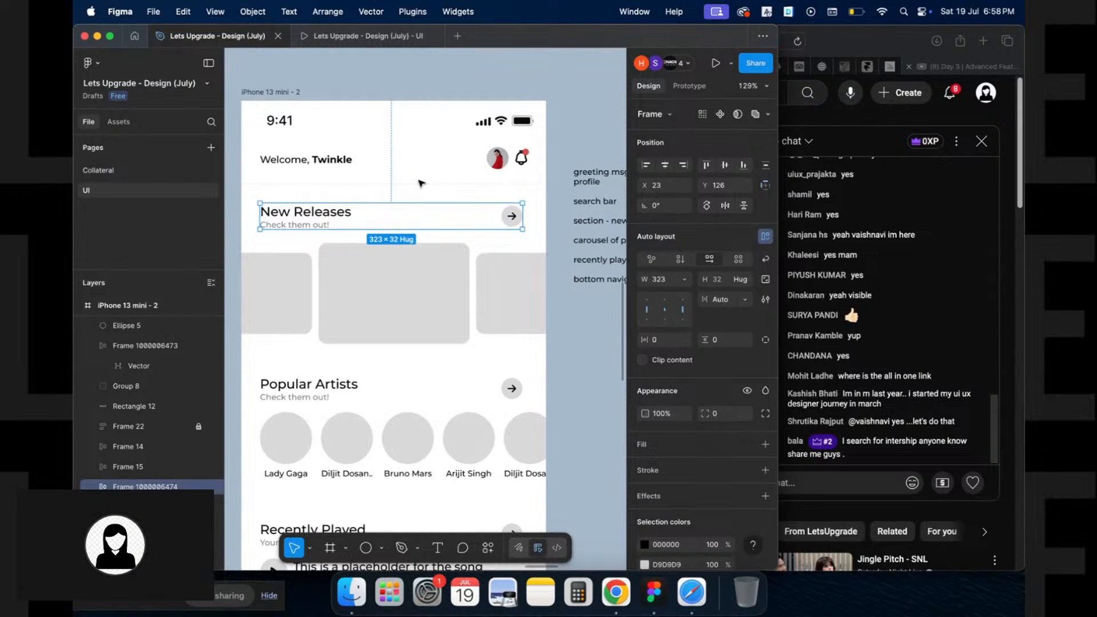
pyautogui.press('super+backslash')
pyautogui.hscroll(5, 316, 184)
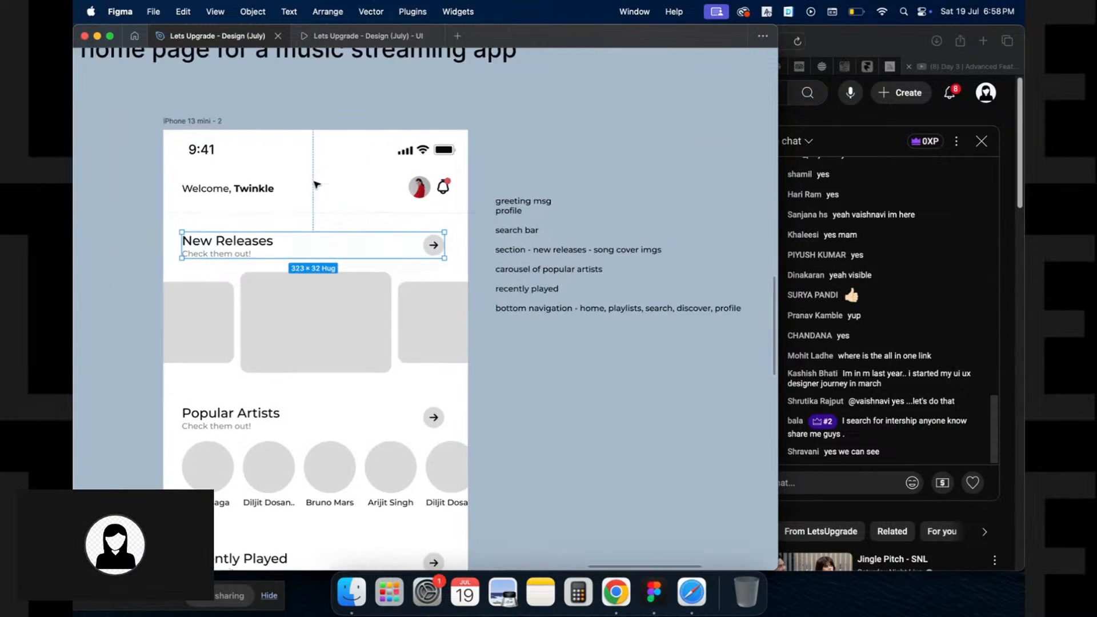
pyautogui.scroll(-2, 318, 184)
pyautogui.scroll(10, 352, 122)
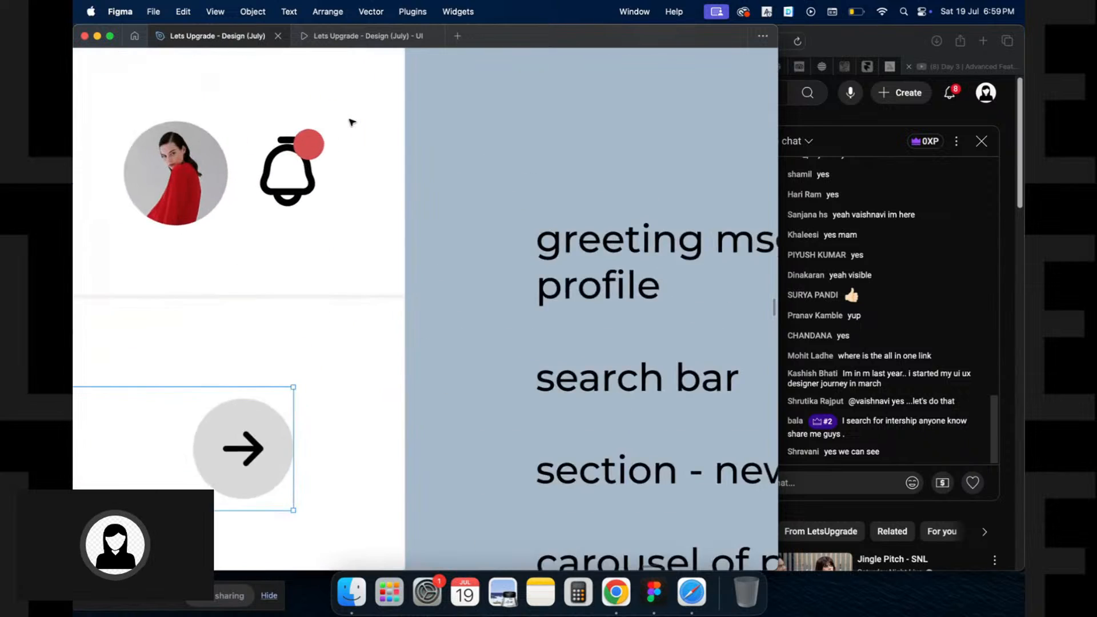
pyautogui.press('super+backslash')
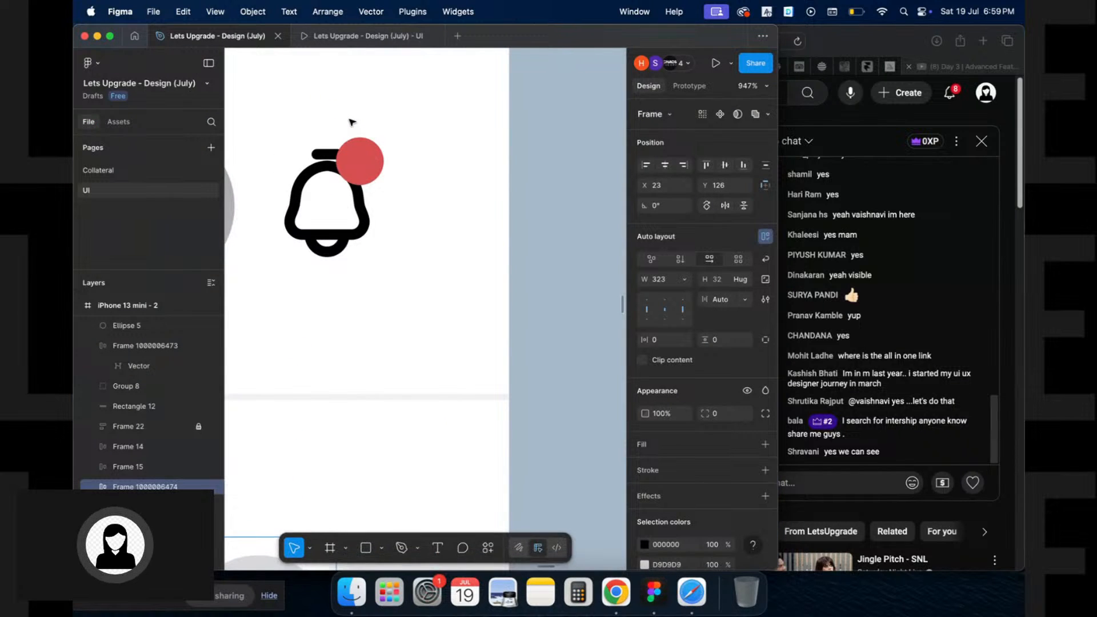
pyautogui.click(343, 171)
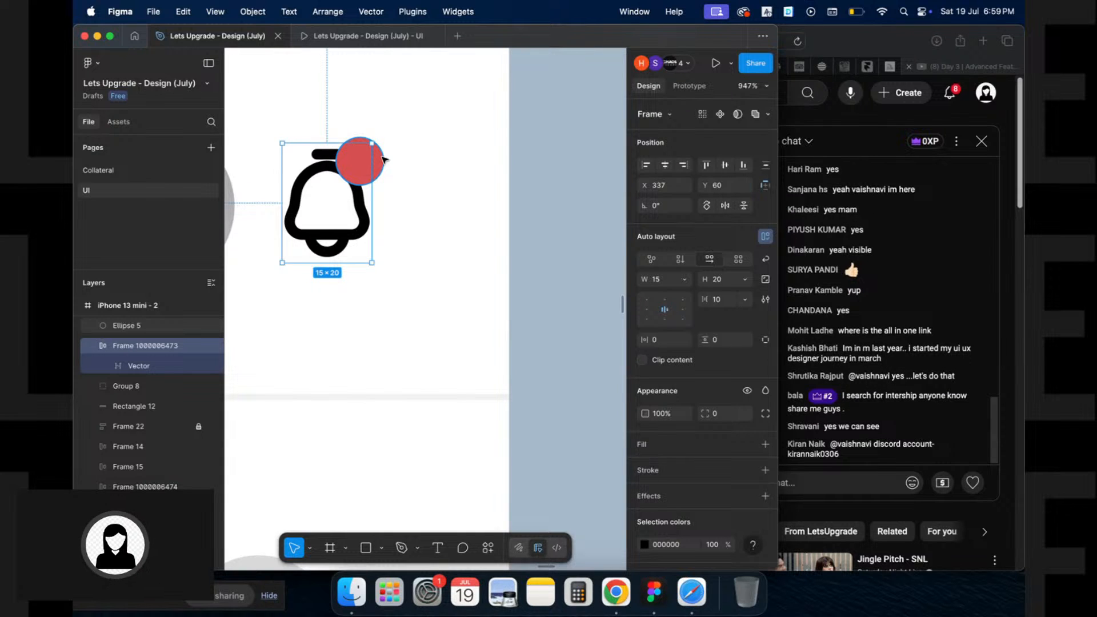
pyautogui.keyDown('shift'); pyautogui.click(382, 158); pyautogui.keyUp('shift')
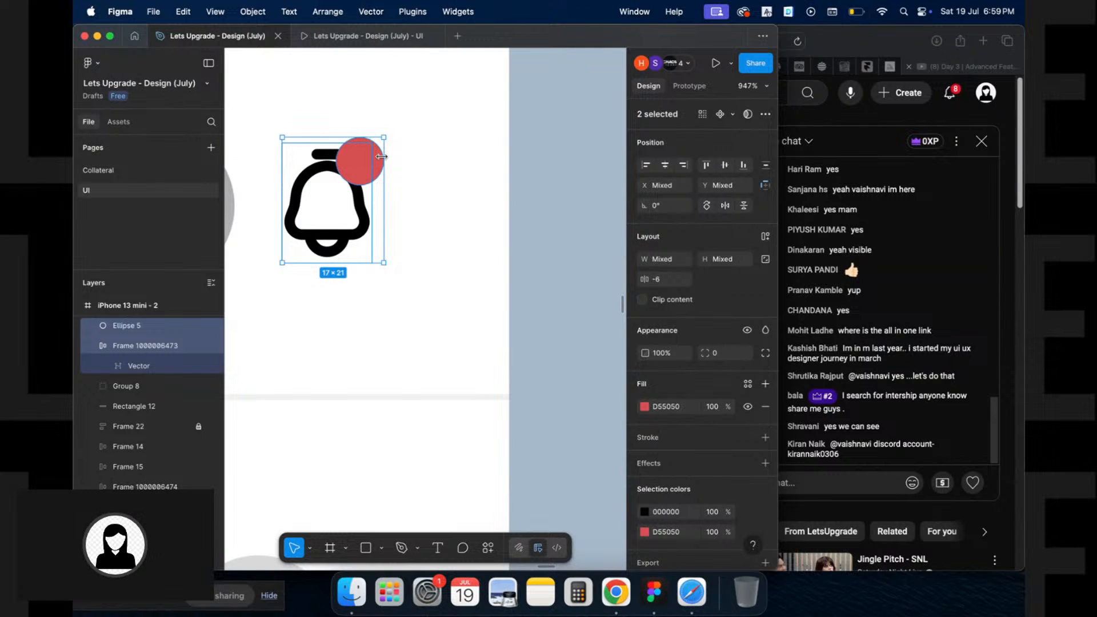
pyautogui.hotkey('shift', 'a')
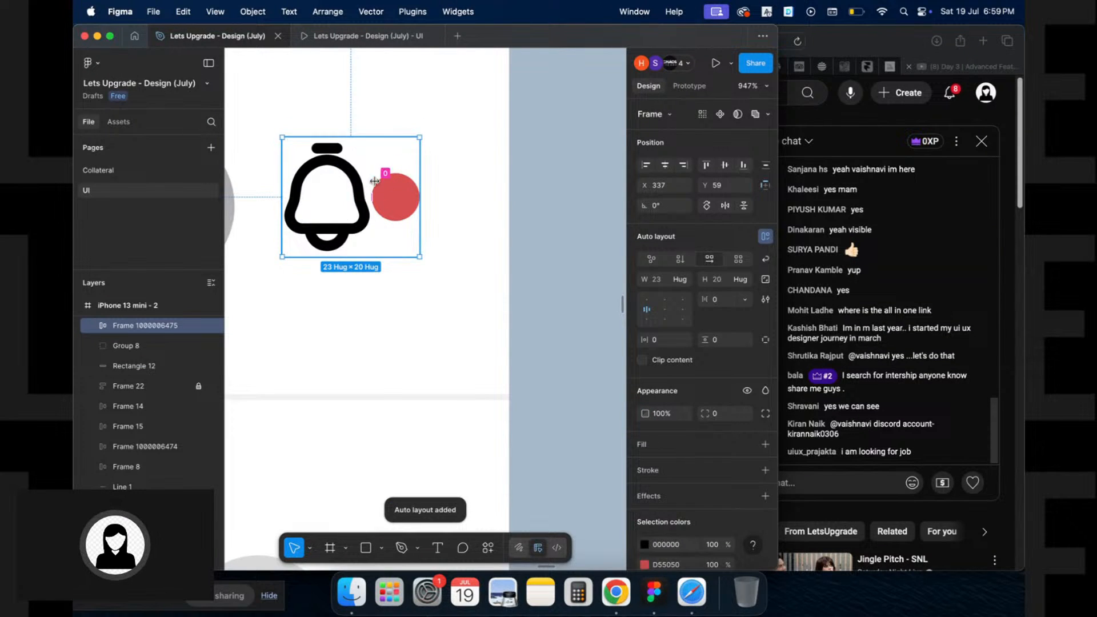
pyautogui.press('super+z')
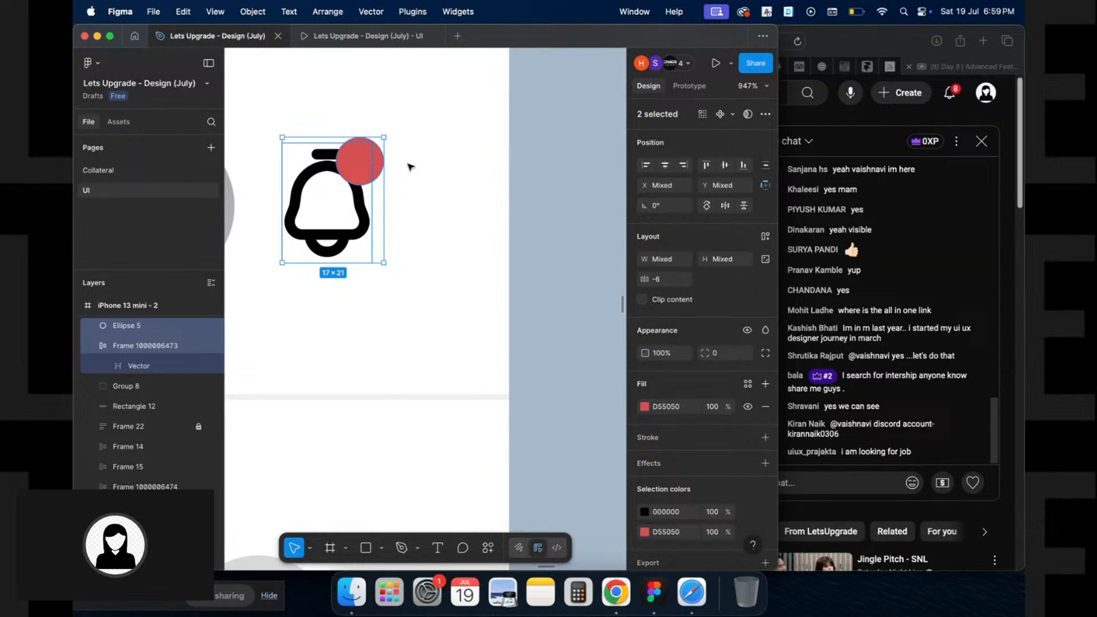
pyautogui.click(423, 171)
# Wrap the red badge circle and the bell icon together in an auto layout frame
pyautogui.click(360, 165)
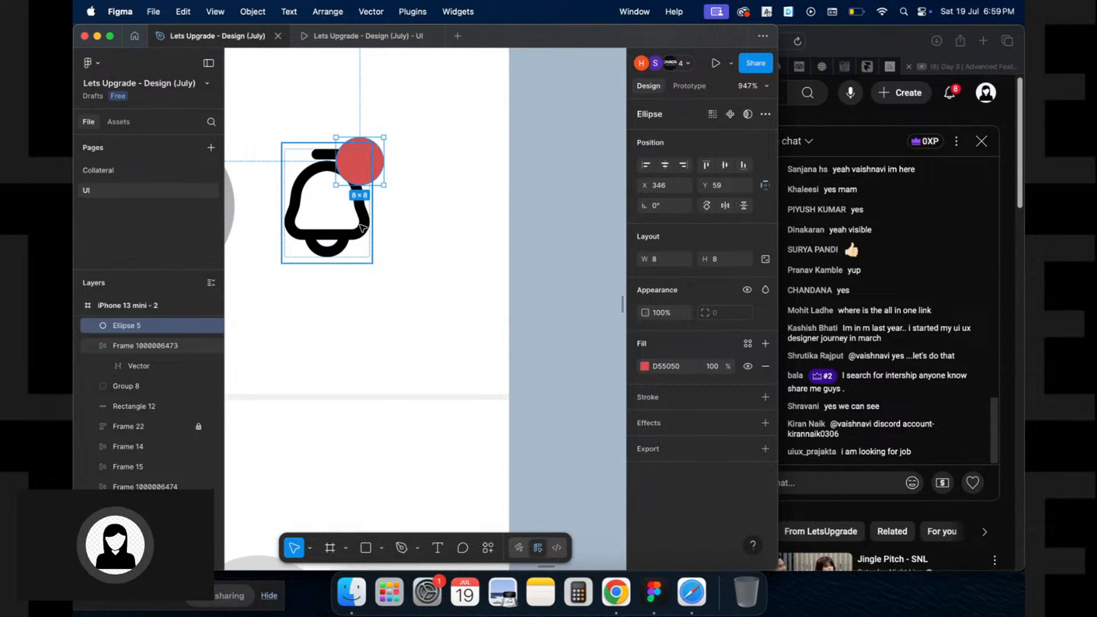
pyautogui.keyDown('shift'); pyautogui.click(362, 228); pyautogui.keyUp('shift')
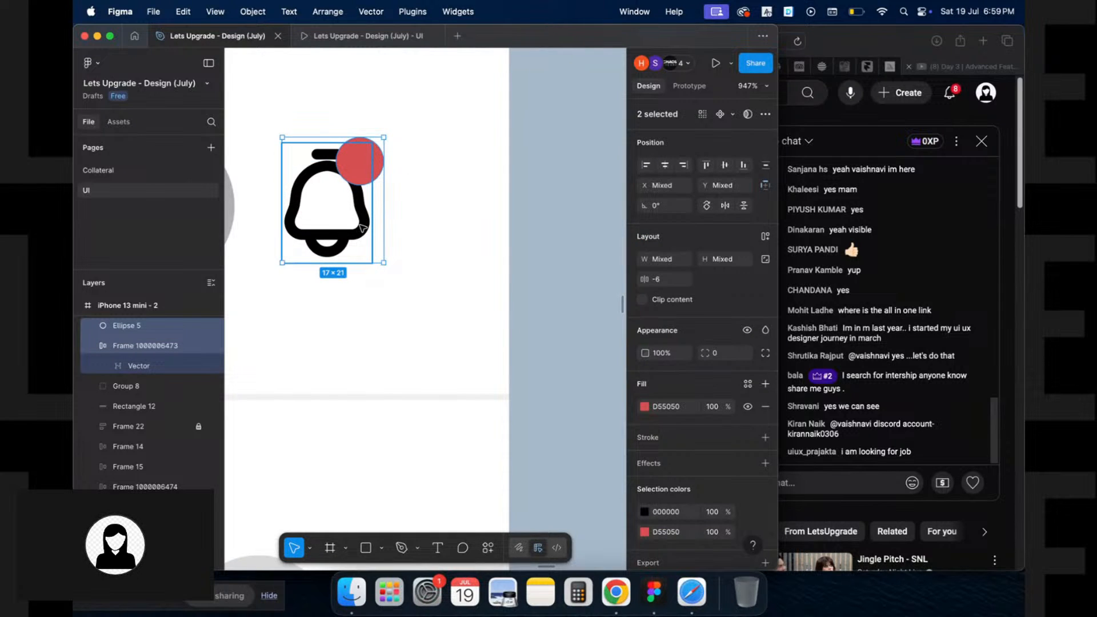
pyautogui.hotkey('shift', 'a')
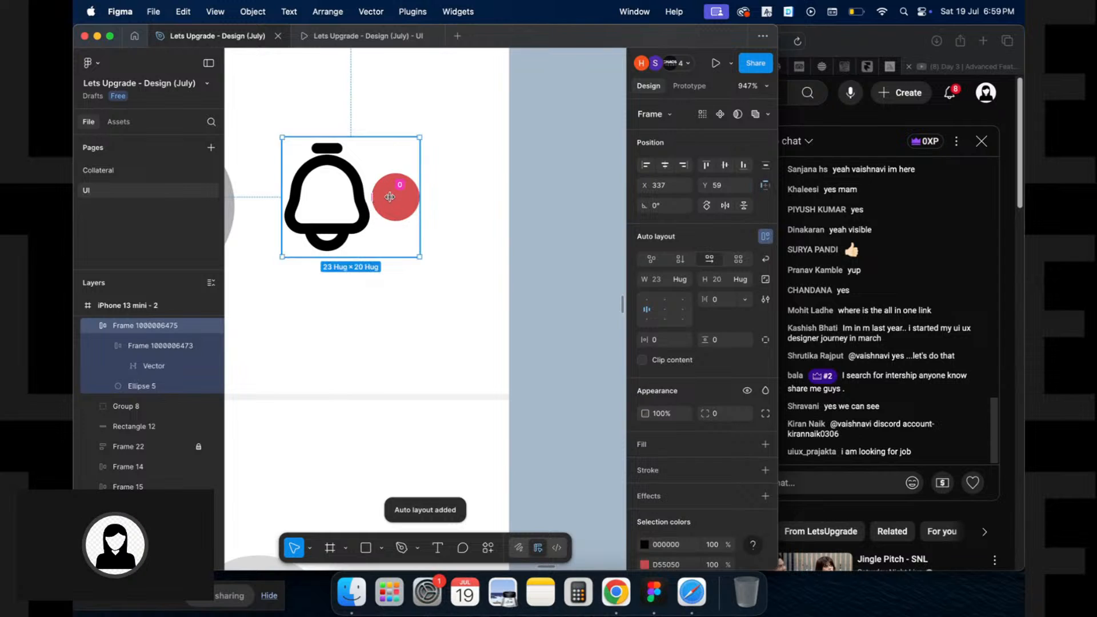
# Set the red badge circle to ignore the auto layout of its parent frame
pyautogui.click(395, 203)
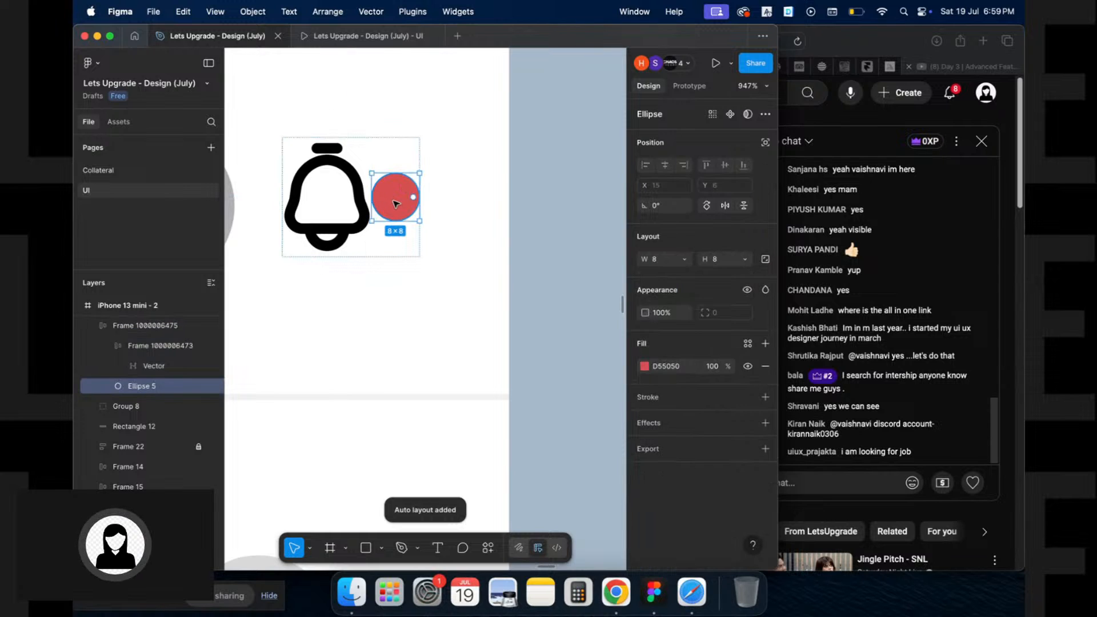
pyautogui.click(765, 143)
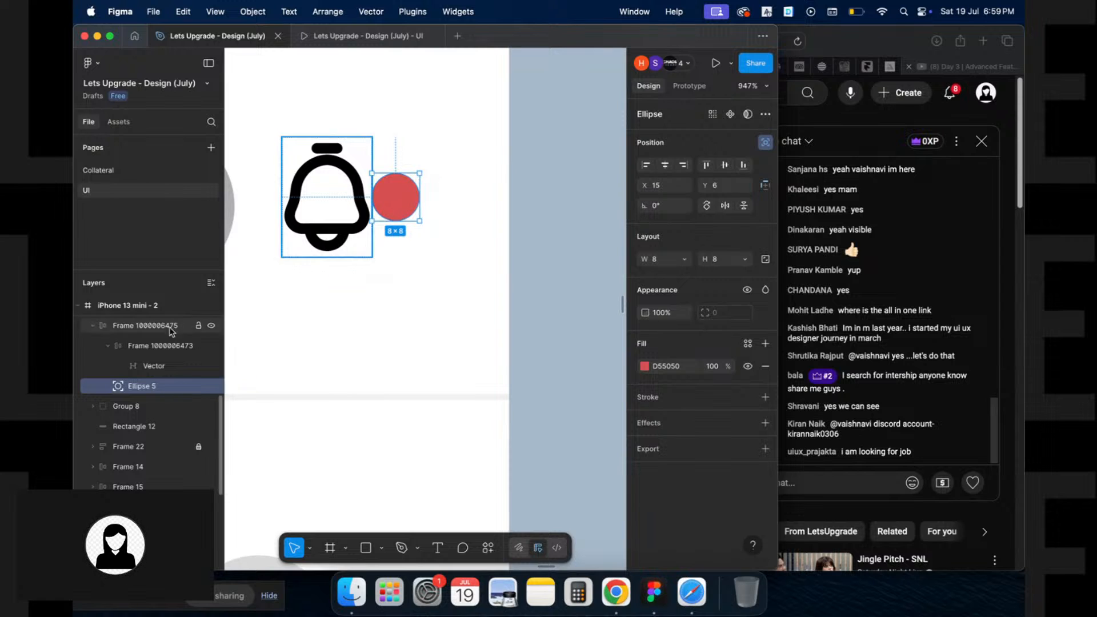
pyautogui.click(93, 326)
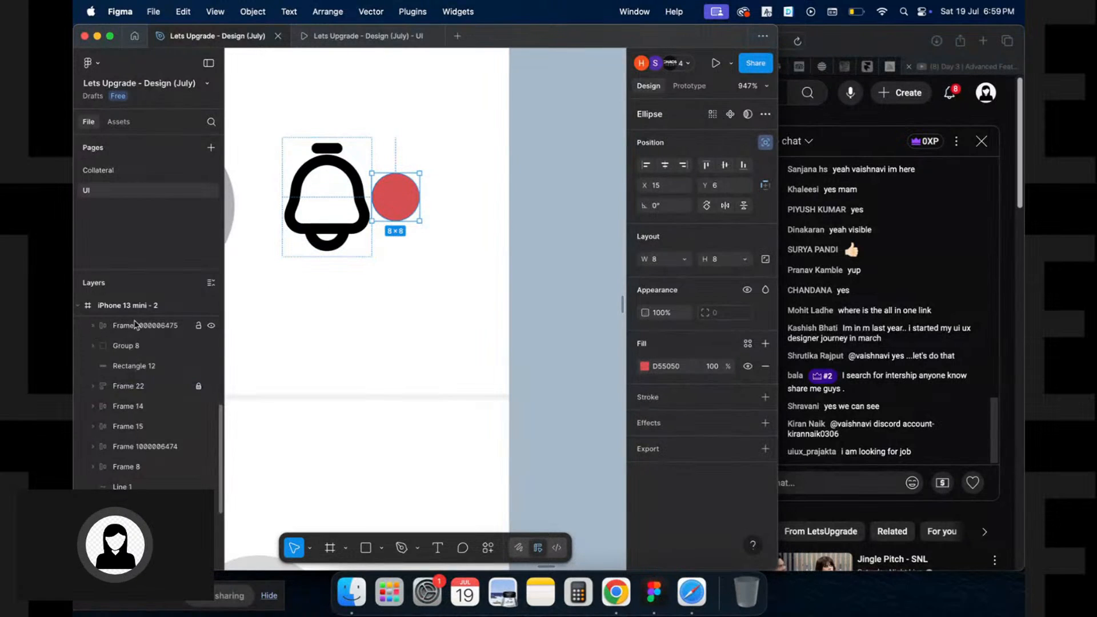
pyautogui.click(211, 327)
pyautogui.click(211, 327)
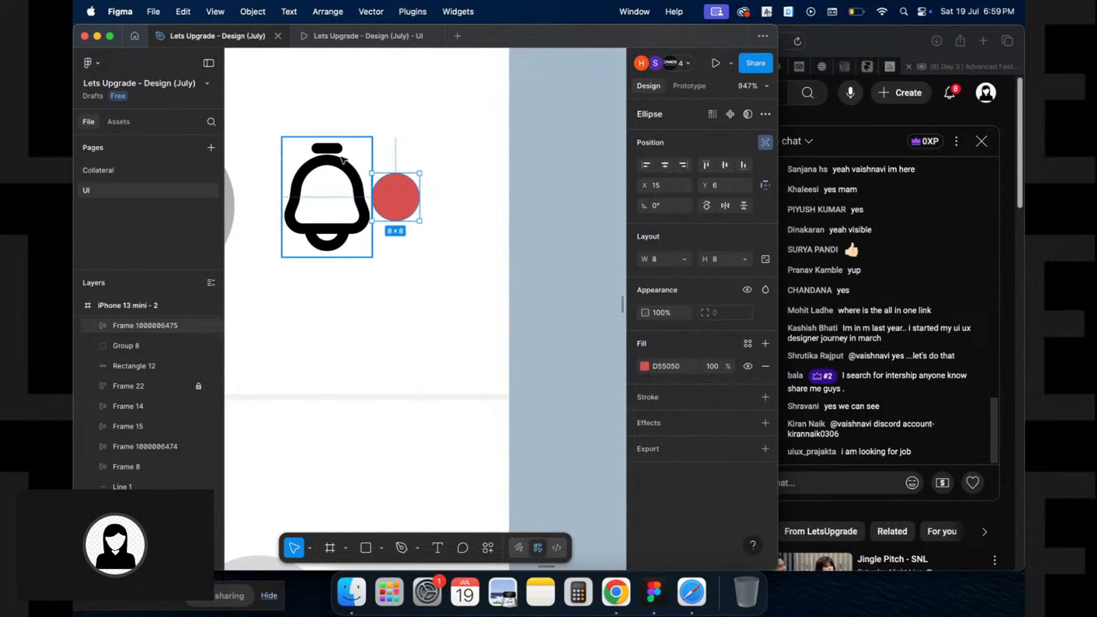
# Place the red badge over the bell's upper-right corner, at about X 11, Y 0 within the frame
pyautogui.moveTo(399, 192); pyautogui.dragTo(372, 164)
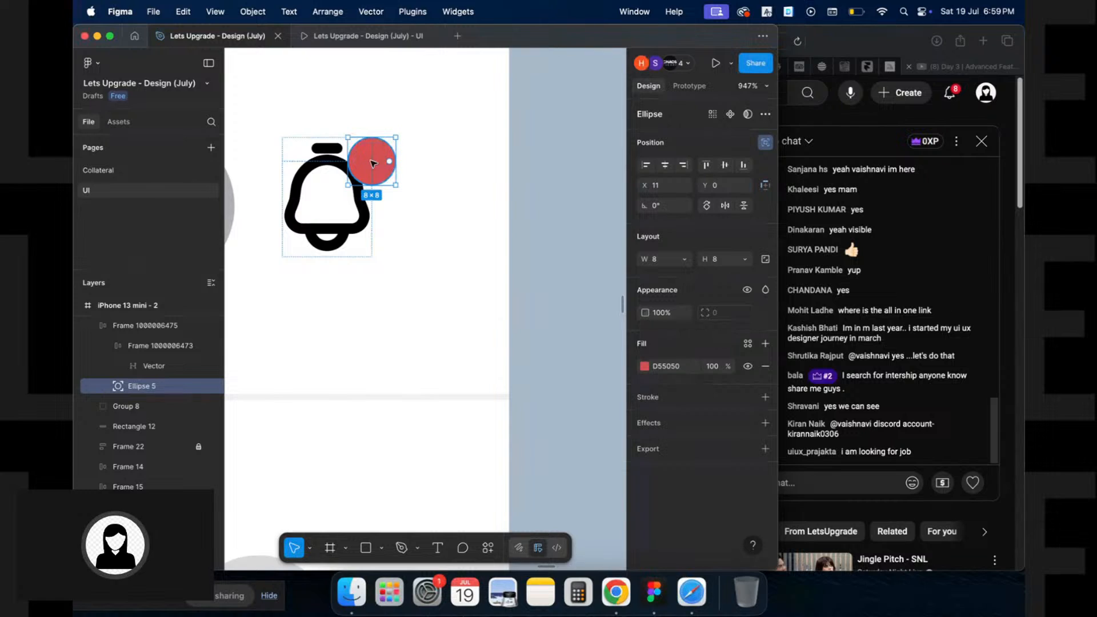
pyautogui.scroll(-6, 372, 164)
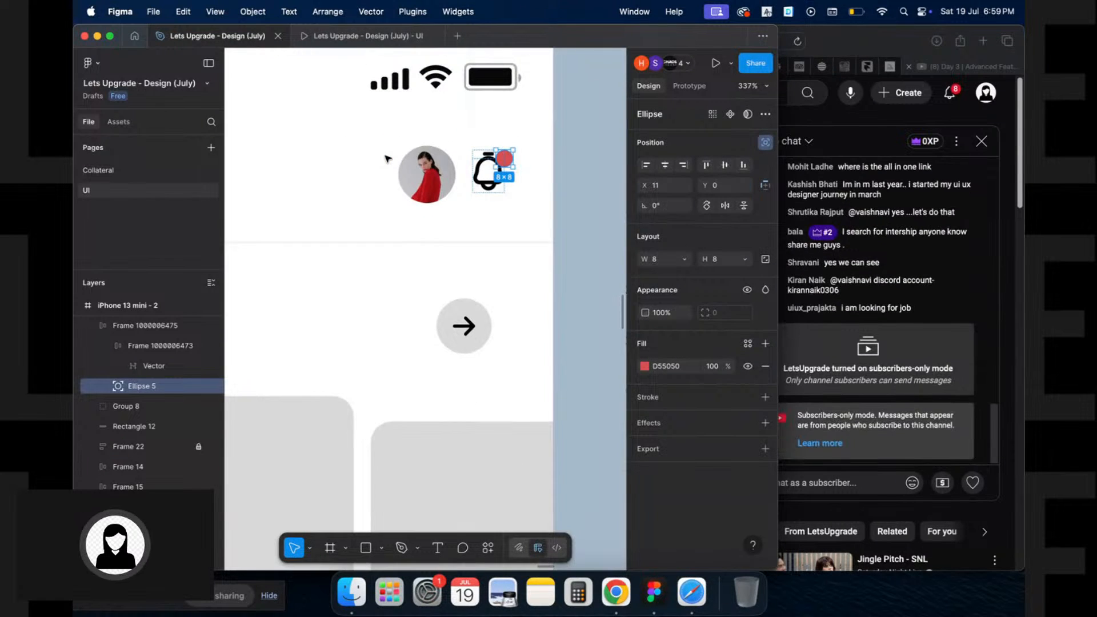
pyautogui.scroll(-4, 386, 159)
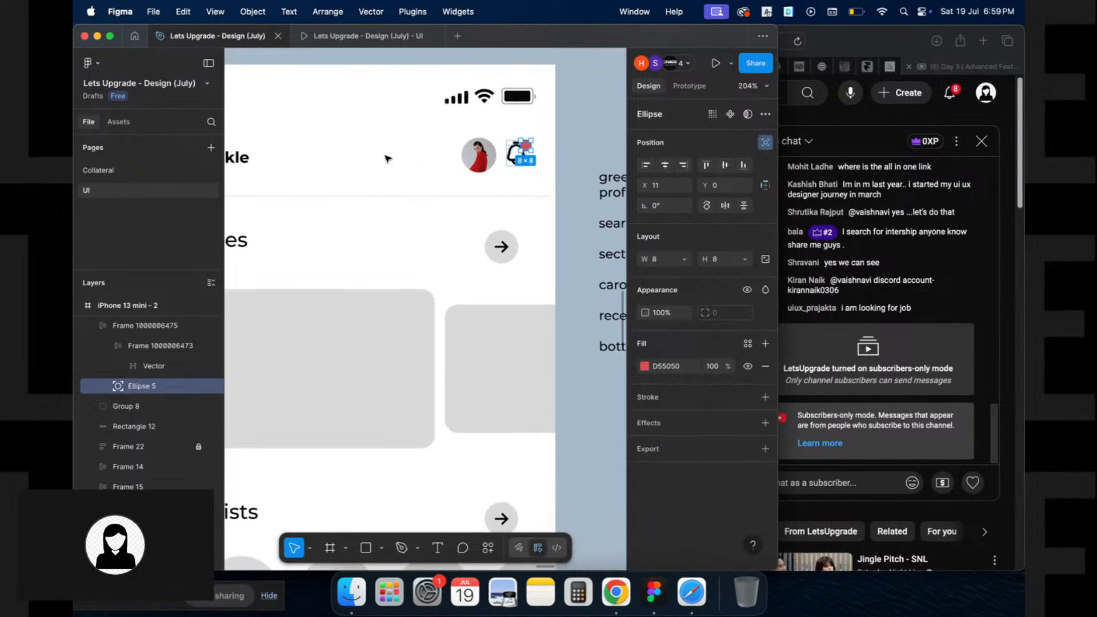
pyautogui.scroll(-3, 387, 159)
pyautogui.click(415, 188)
pyautogui.scroll(-4, 415, 190)
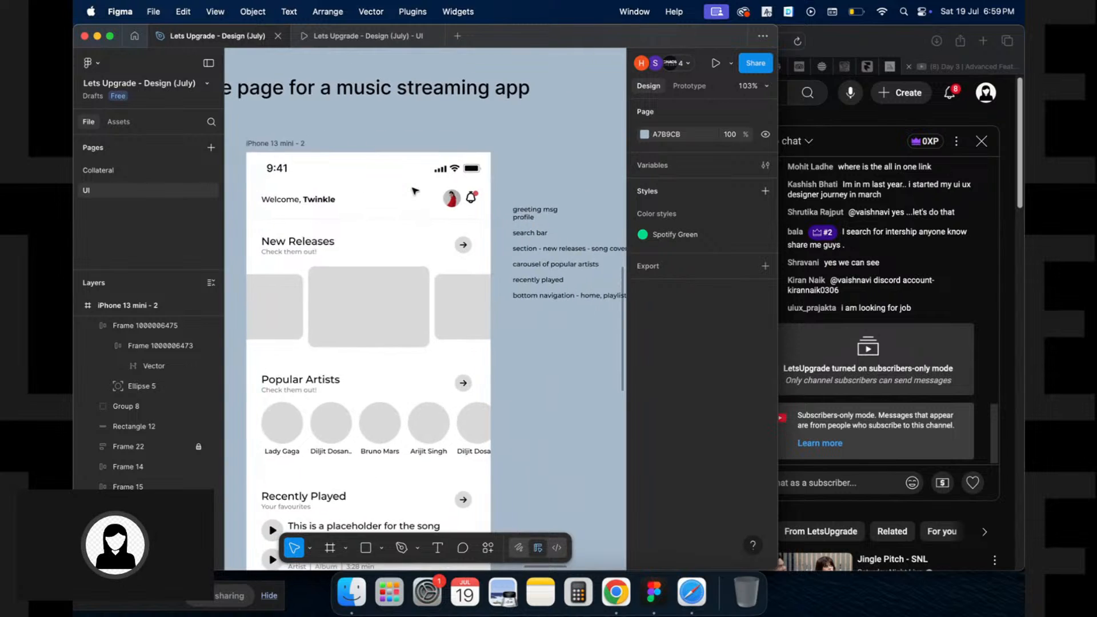
# Move the red notification badge up and inward on the bell icon, to X 9, Y -2 within its frame
pyautogui.scroll(5, 416, 190)
pyautogui.scroll(6, 561, 204)
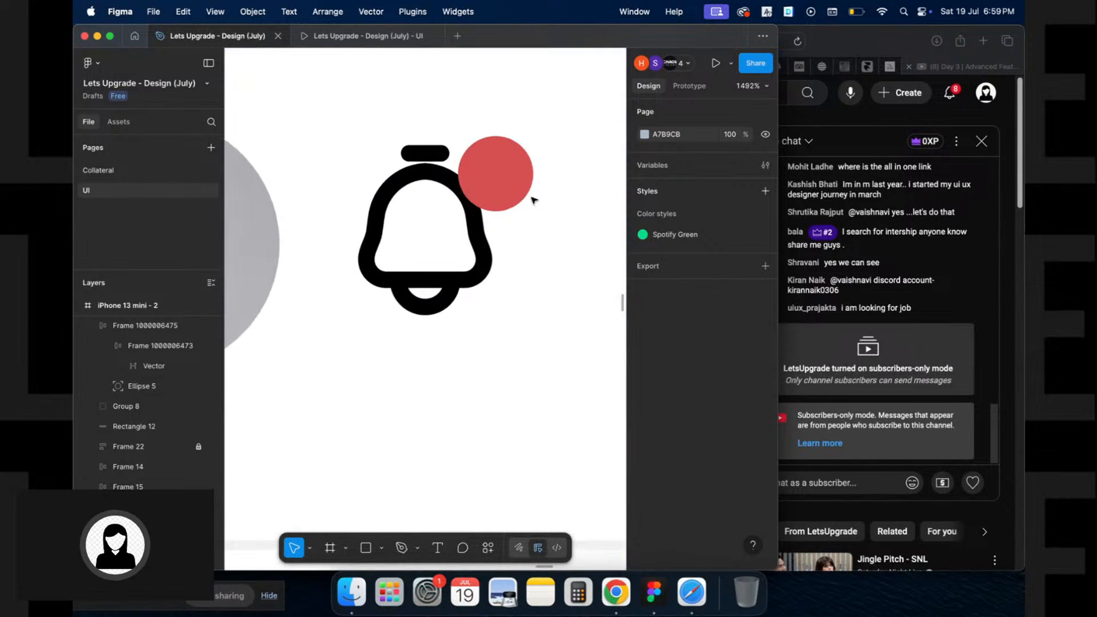
pyautogui.doubleClick(511, 178)
pyautogui.press('Escape')
pyautogui.moveTo(509, 177); pyautogui.dragTo(492, 156)
pyautogui.scroll(-10, 492, 154)
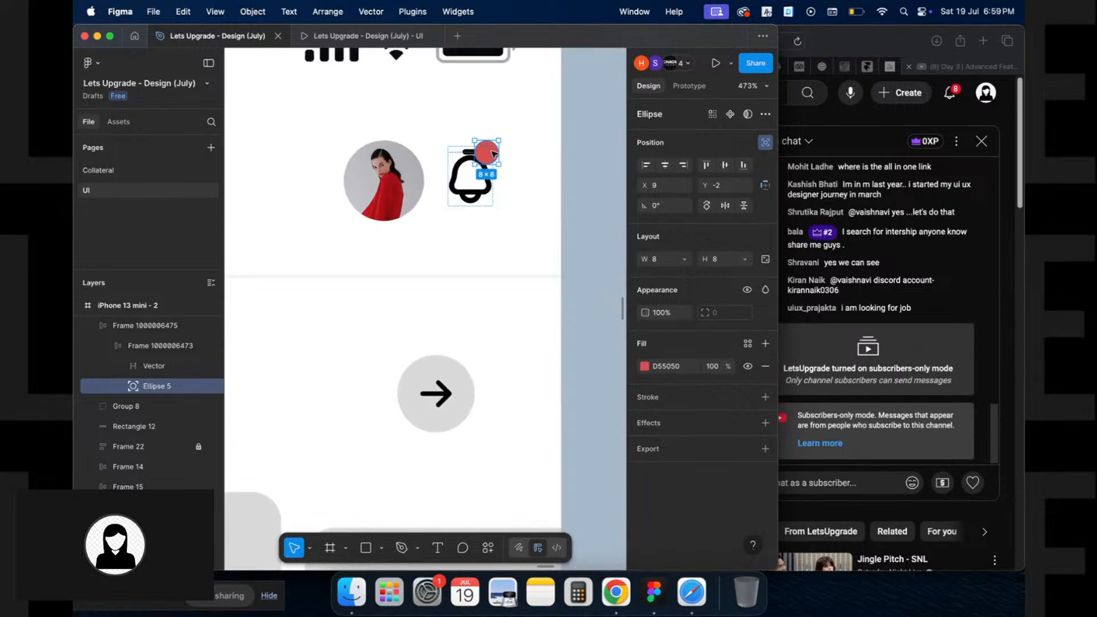
# Shrink the red notification badge around its centre to 6 × 6, placing it at X 10, Y -1
pyautogui.scroll(5, 491, 153)
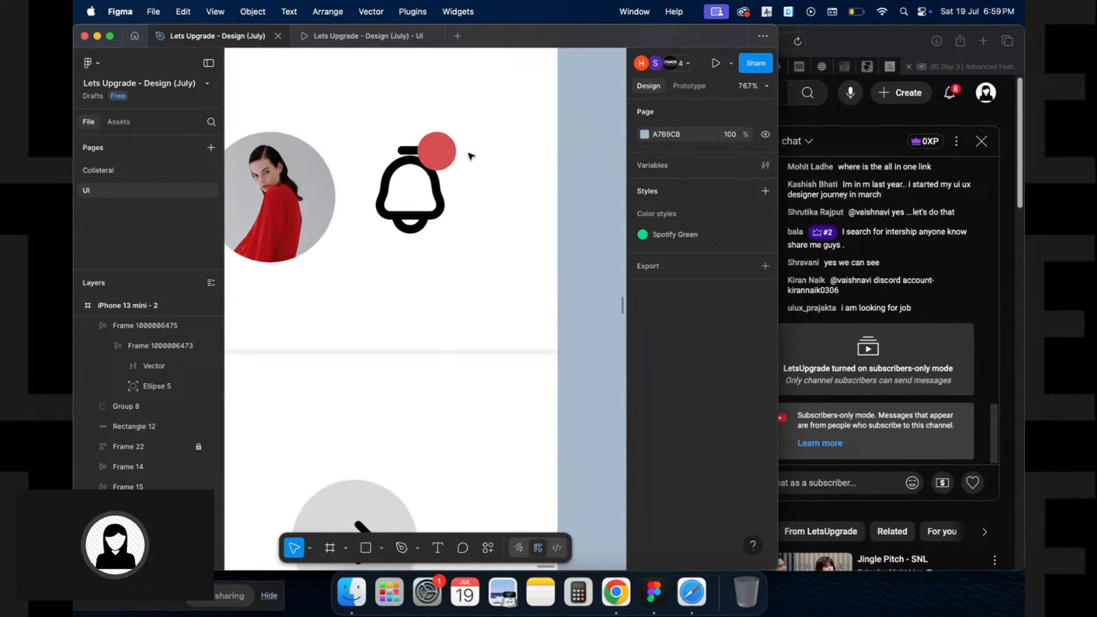
pyautogui.scroll(3, 434, 155)
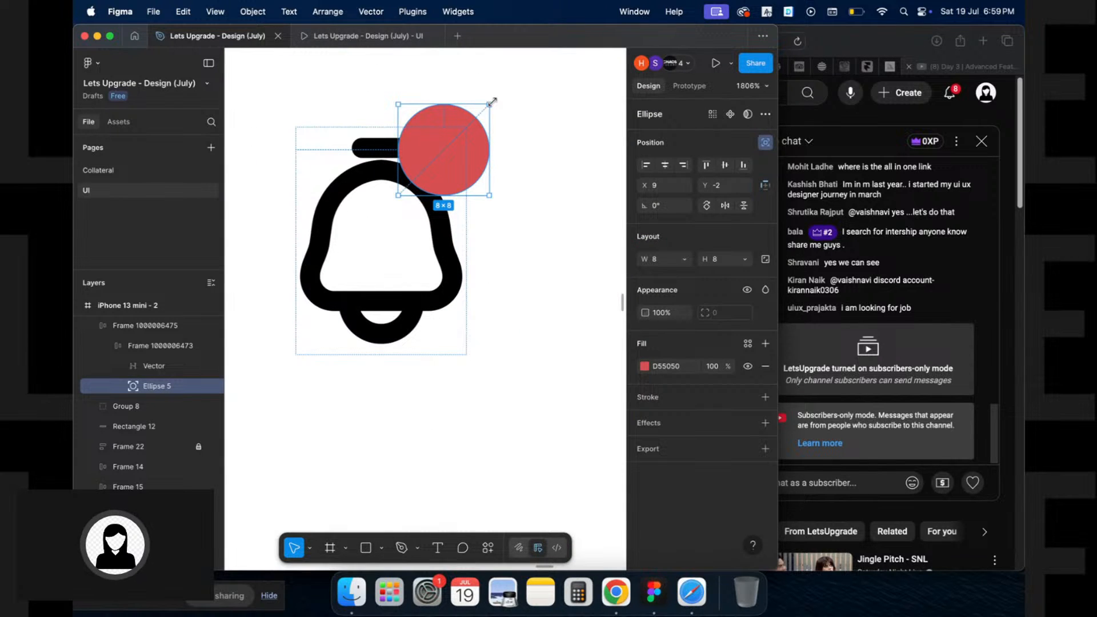
pyautogui.moveTo(485, 113); pyautogui.dragTo(475, 123)
pyautogui.scroll(-8, 480, 123)
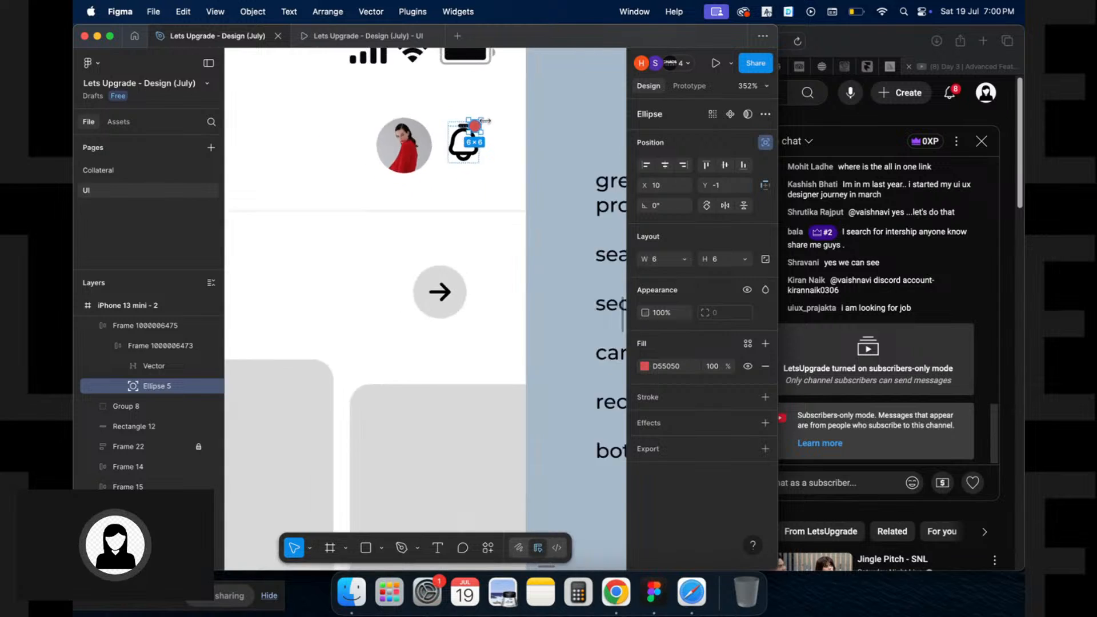
pyautogui.scroll(-3, 486, 124)
pyautogui.press('Escape')
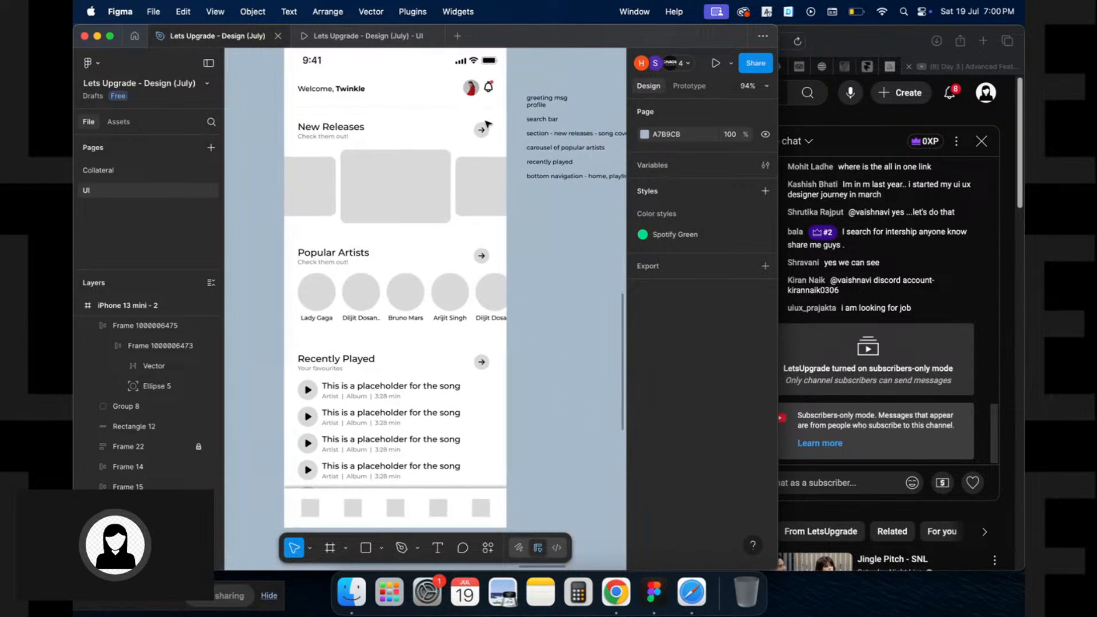
# Examine the home page layout, from the greeting header and New Releases down to Recently Played
pyautogui.scroll(-6, 487, 124)
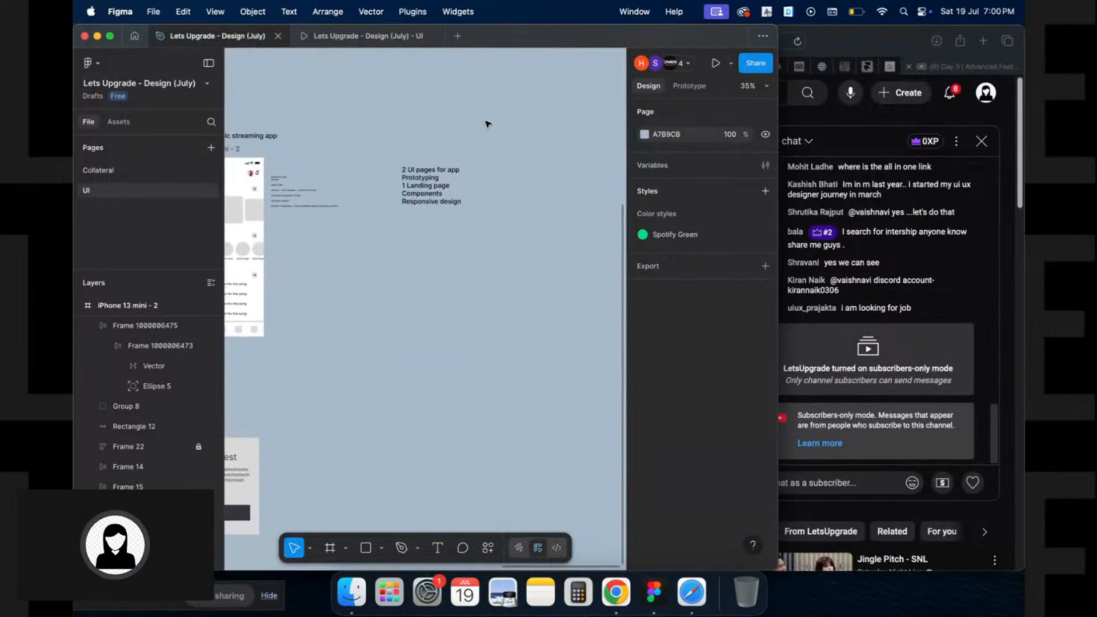
pyautogui.scroll(2, 486, 124)
pyautogui.hscroll(-3, 486, 124)
pyautogui.scroll(5, 375, 160)
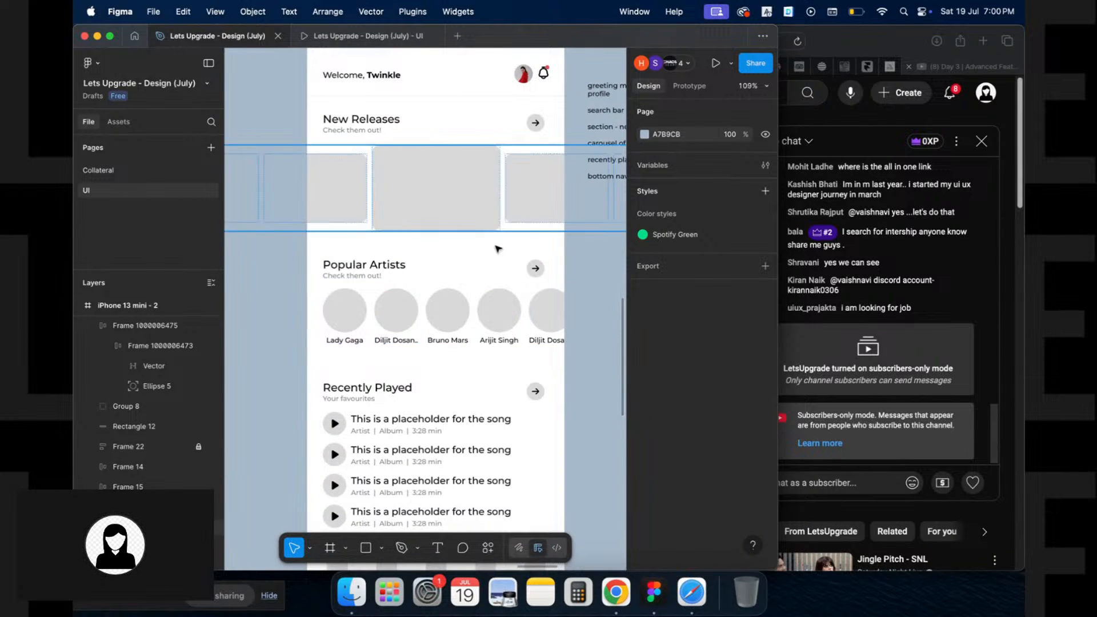
pyautogui.scroll(-3, 517, 183)
pyautogui.scroll(4, 526, 164)
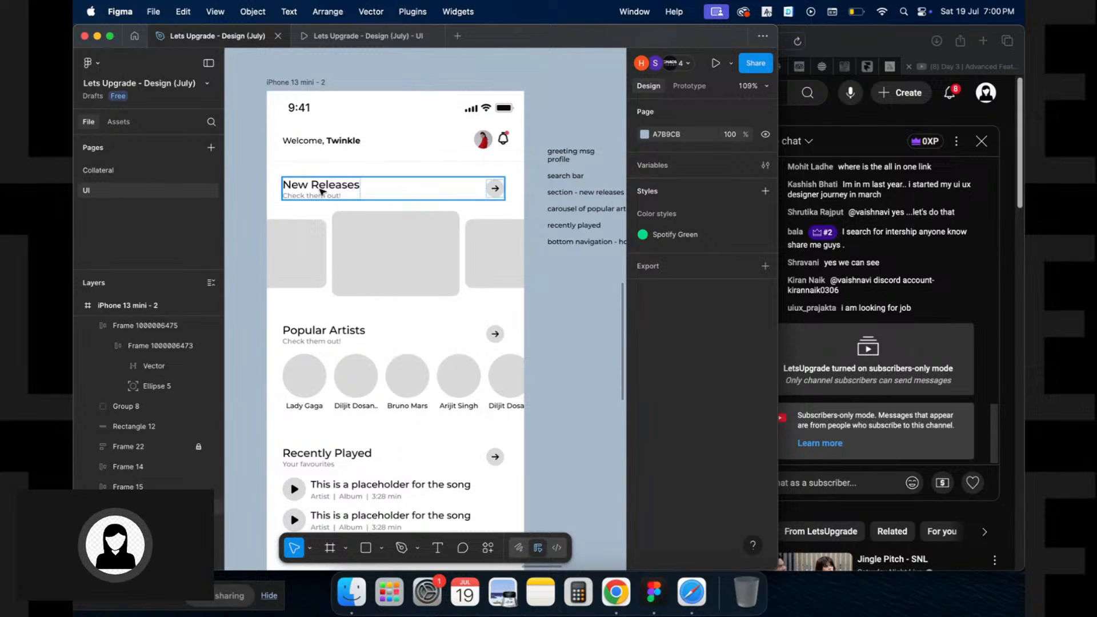
pyautogui.click(343, 141)
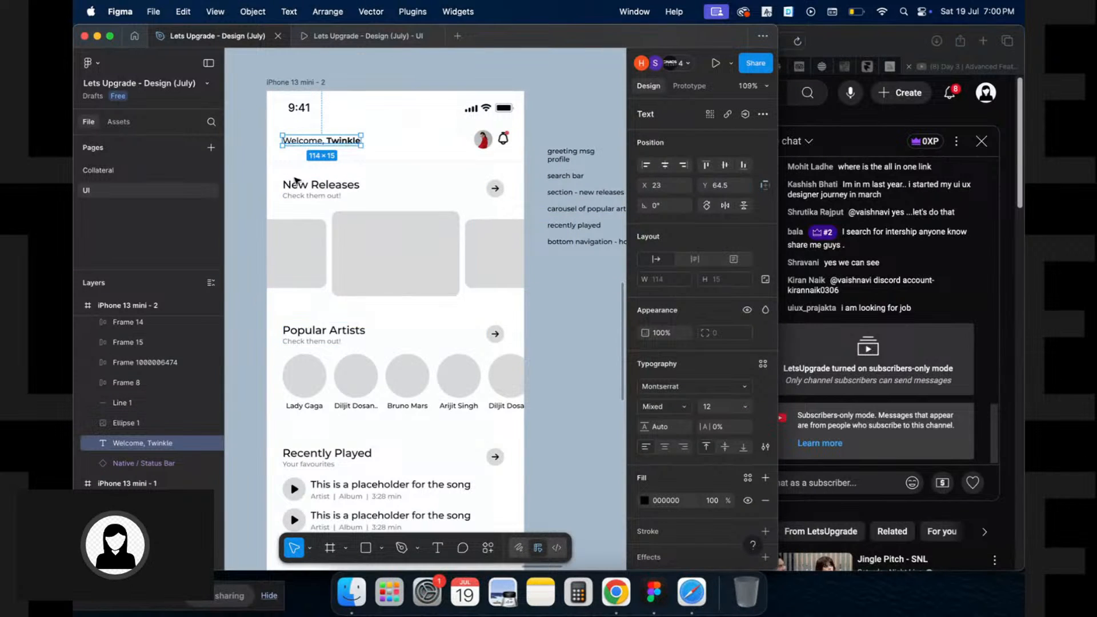
pyautogui.click(444, 83)
pyautogui.hscroll(2, 443, 83)
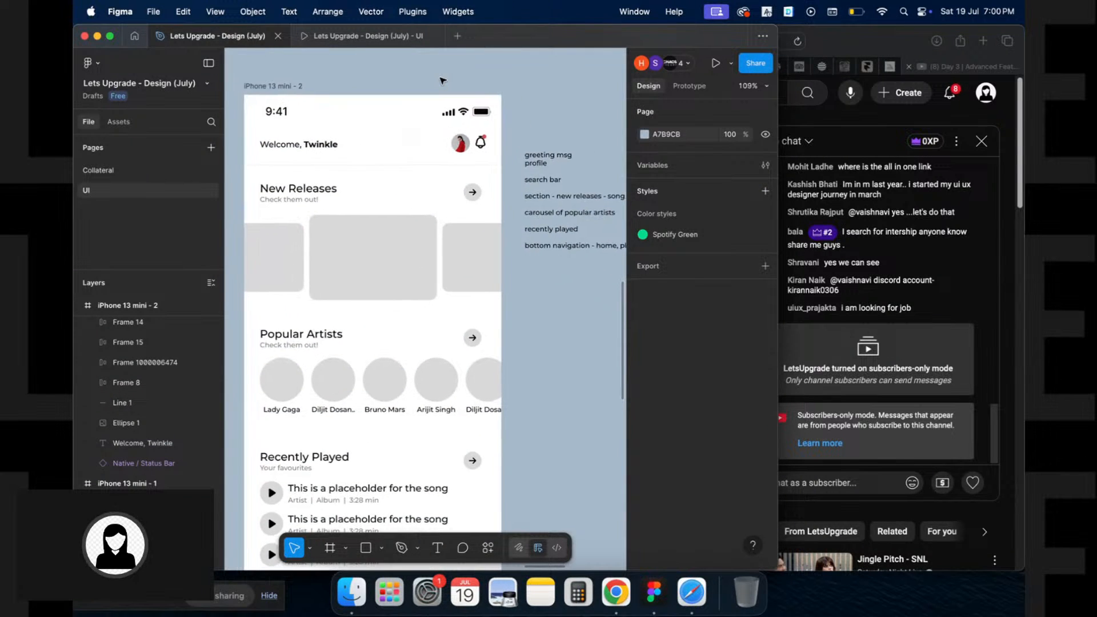
# Switch to Safari, open Freepik in a new tab and search it for "singer song"
pyautogui.click(887, 51)
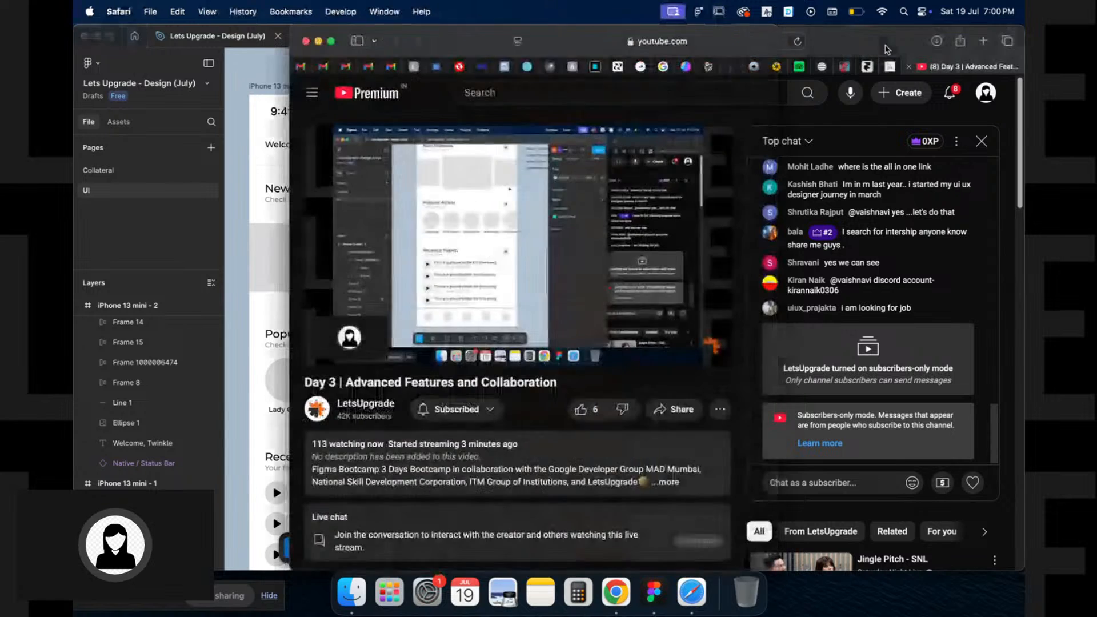
pyautogui.press('super+t')
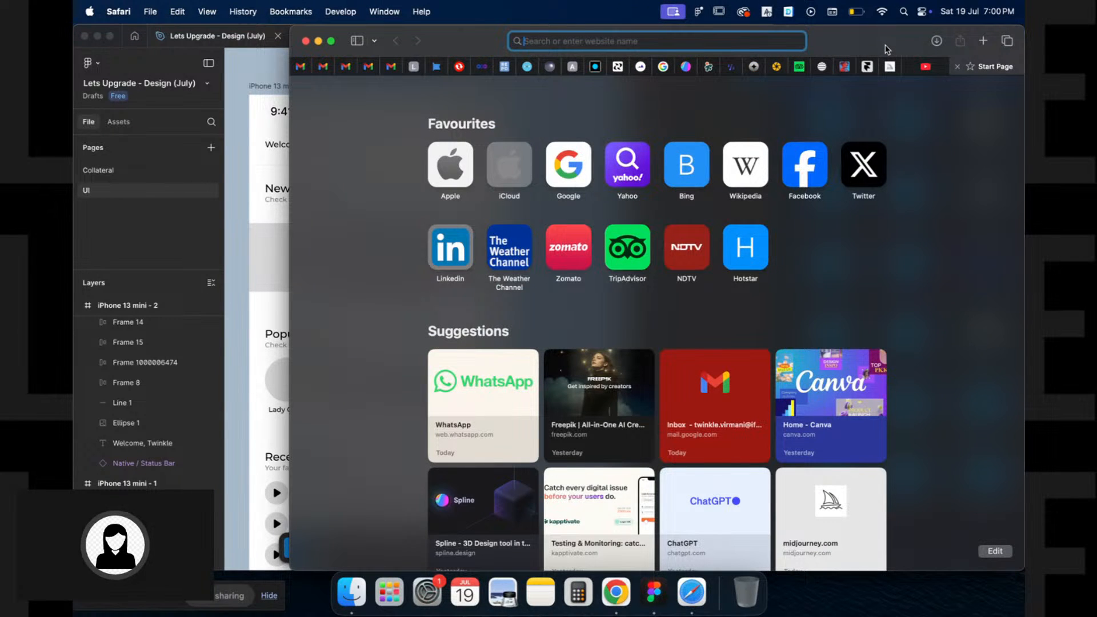
pyautogui.write('freepik')
pyautogui.press('Return')
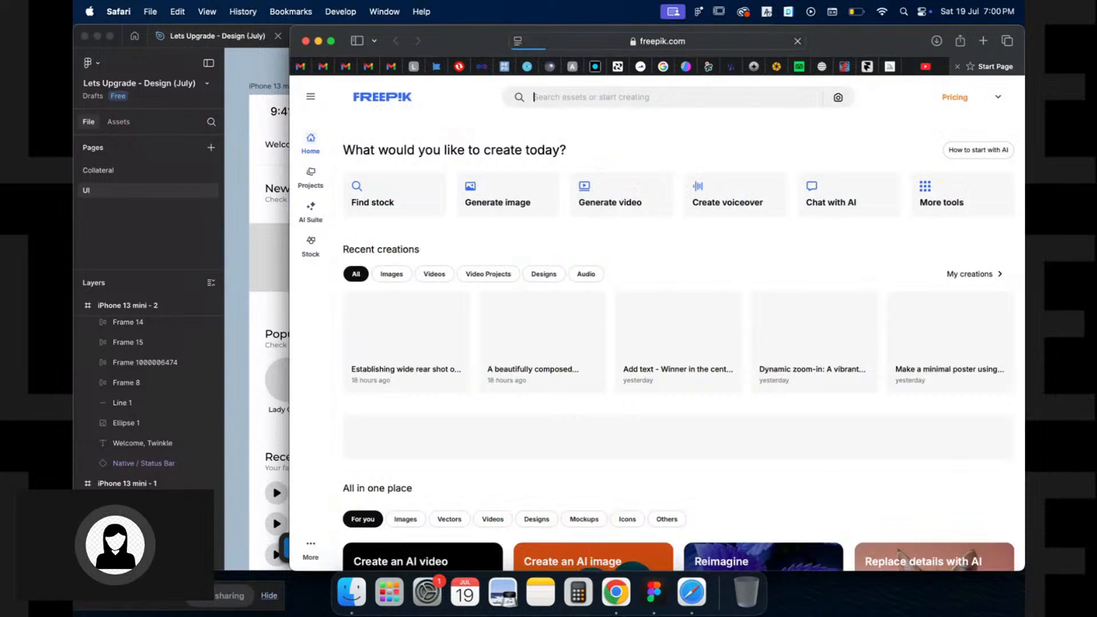
pyautogui.click(706, 102)
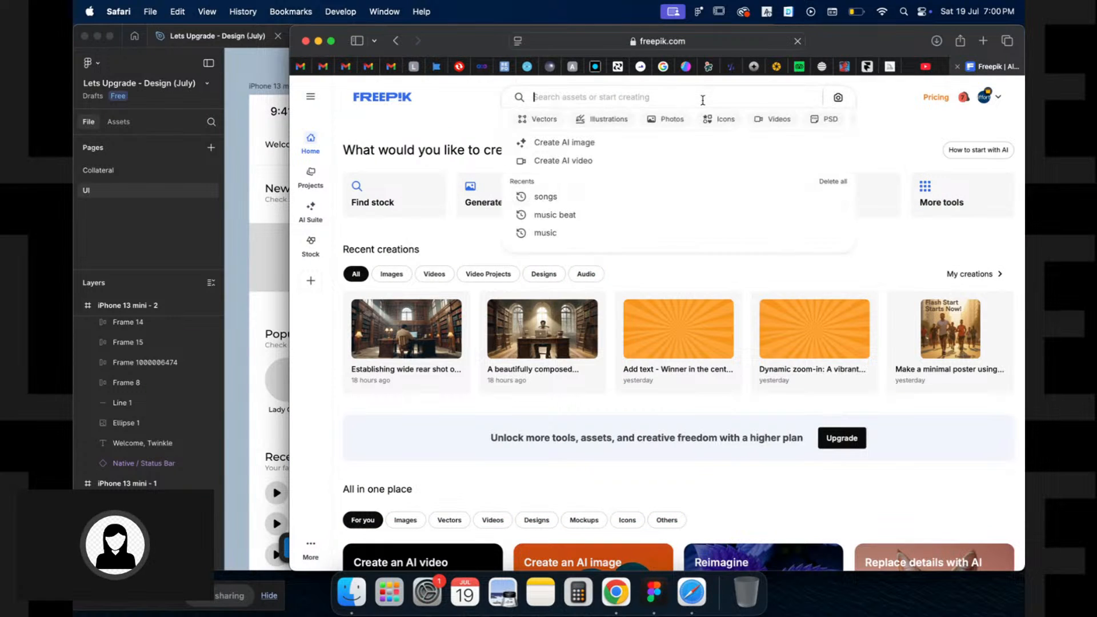
pyautogui.write('sin')
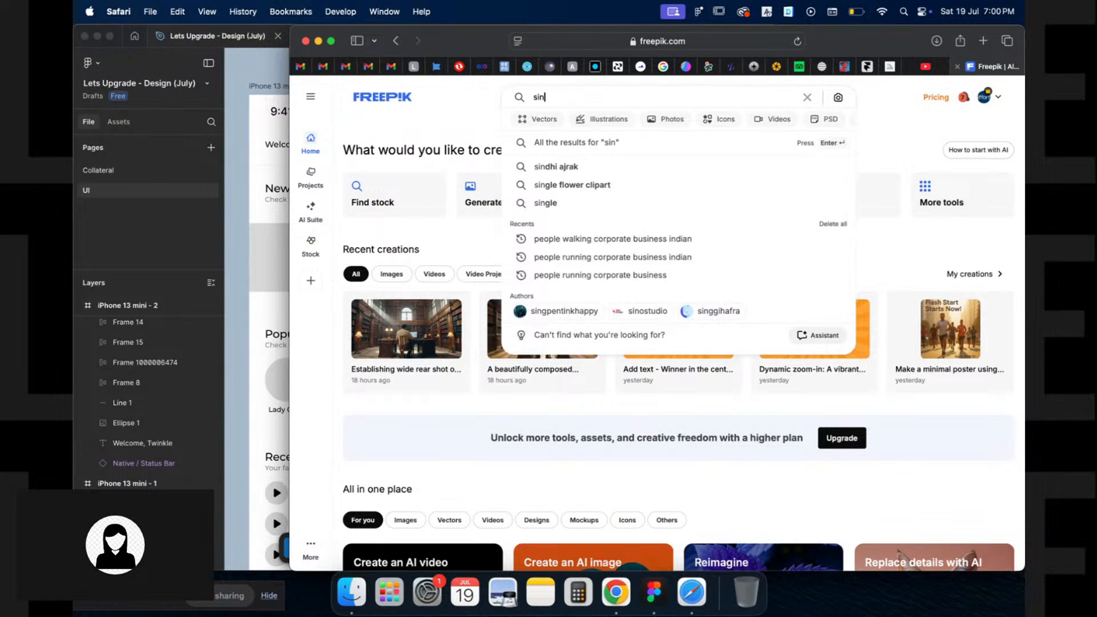
pyautogui.write('ger son')
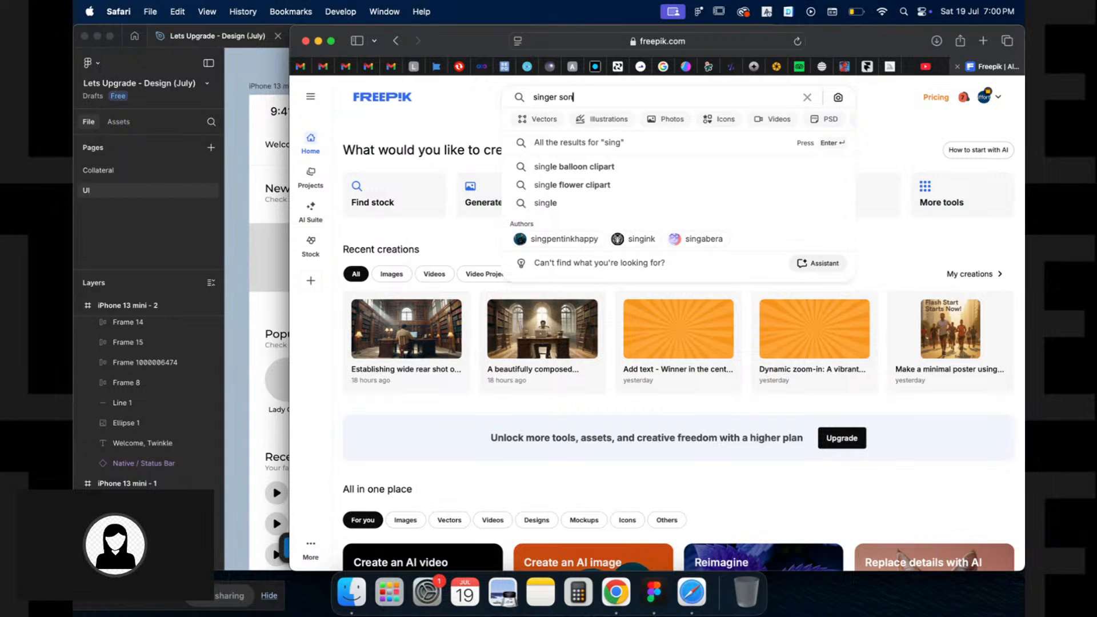
pyautogui.write('g')
pyautogui.press('Return')
# Back in Figma, ungroup the New Releases carousel and rewrap its five rectangles in a horizontal auto layout frame aligned left at X 0
pyautogui.click(240, 238)
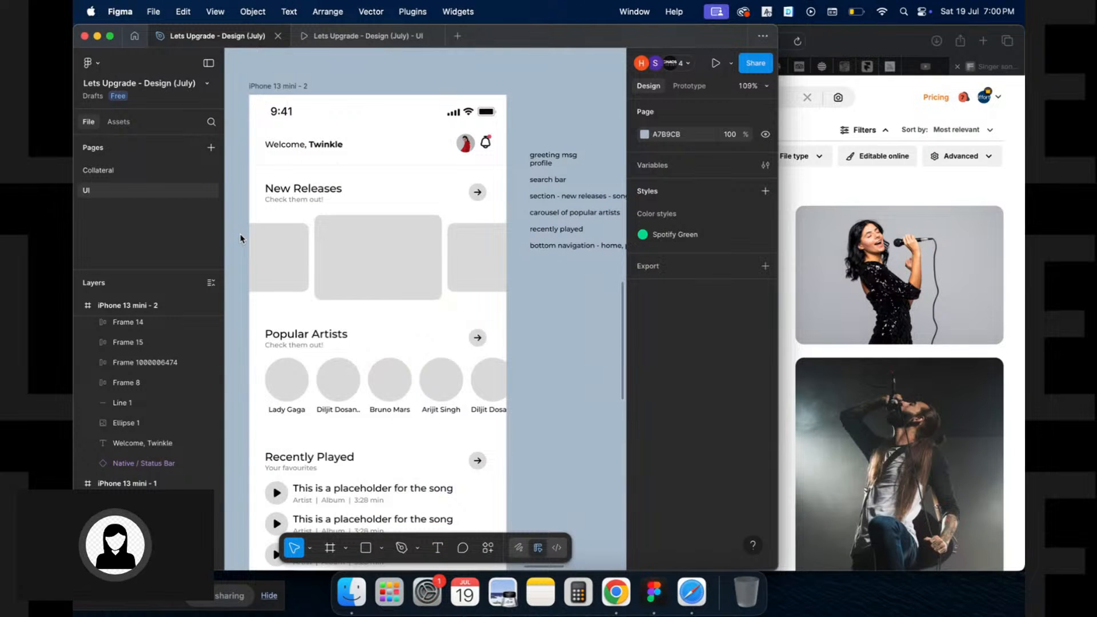
pyautogui.scroll(-3, 330, 216)
pyautogui.hscroll(-2, 330, 216)
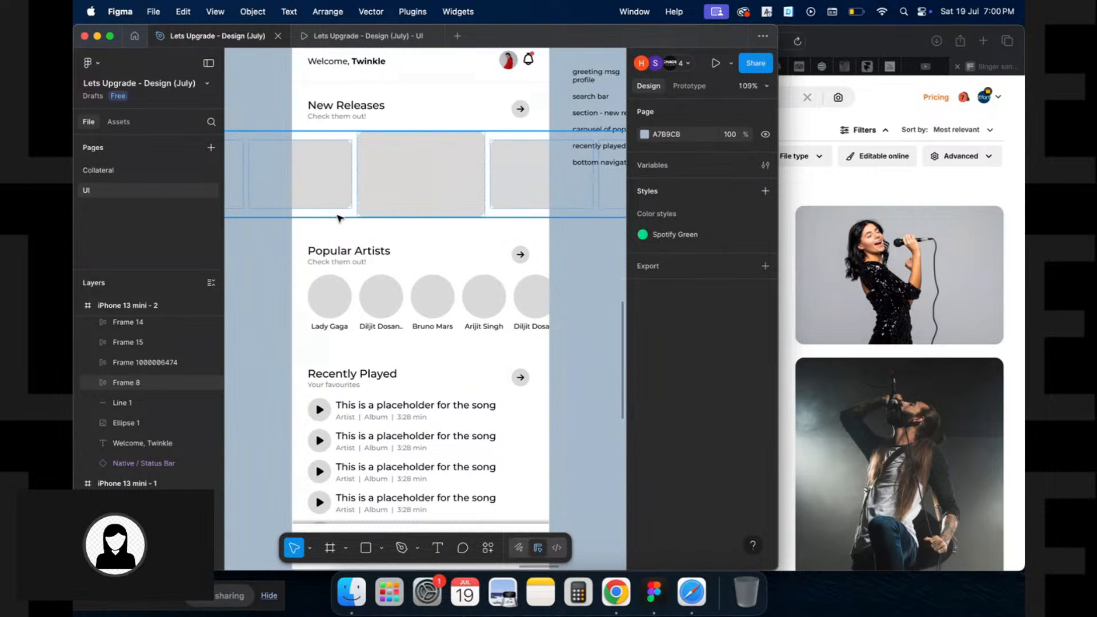
pyautogui.scroll(5, 339, 217)
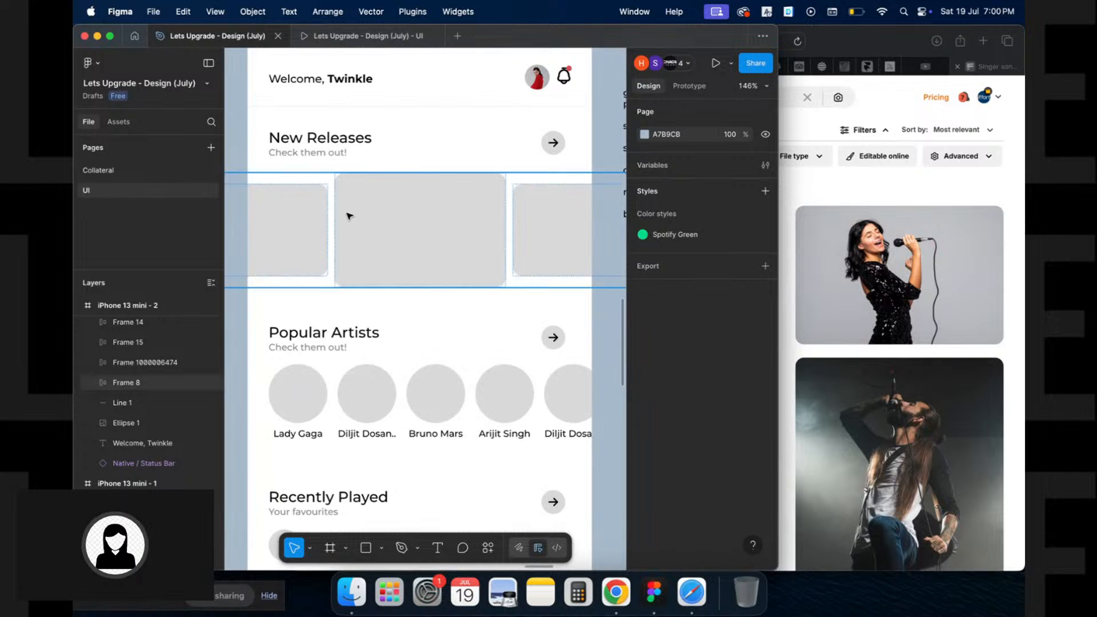
pyautogui.click(348, 216)
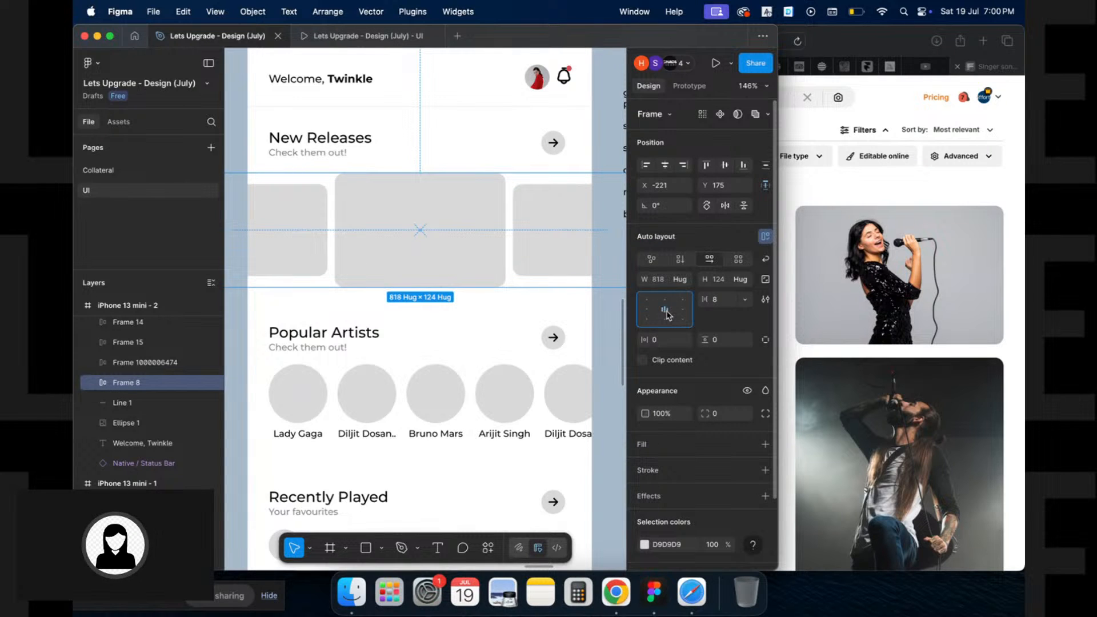
pyautogui.press('Return')
pyautogui.scroll(-5, 327, 220)
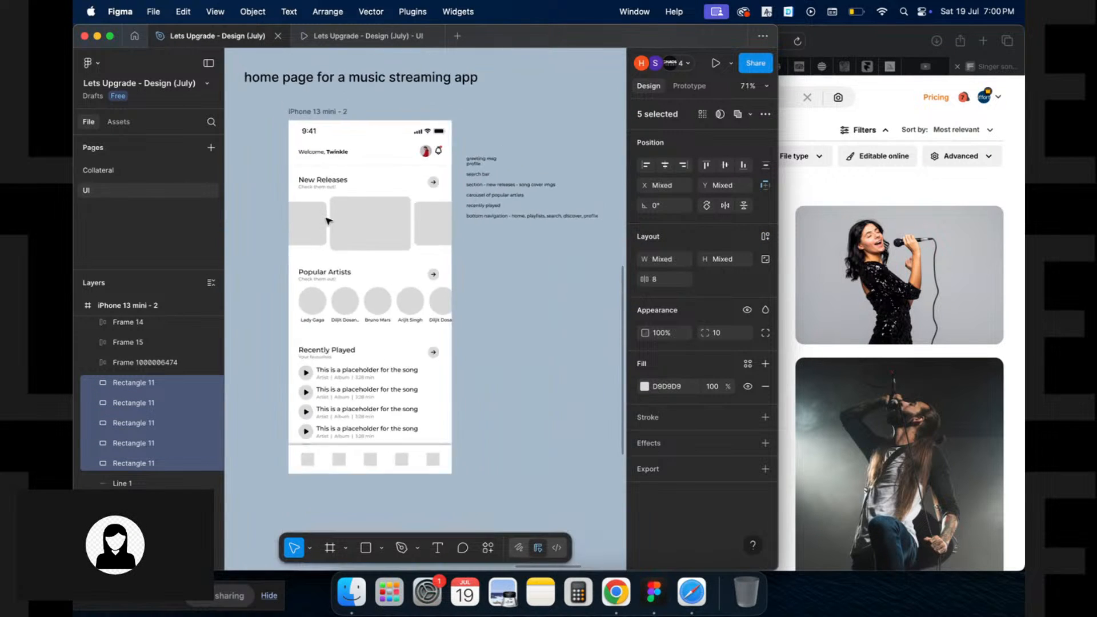
pyautogui.scroll(5, 327, 220)
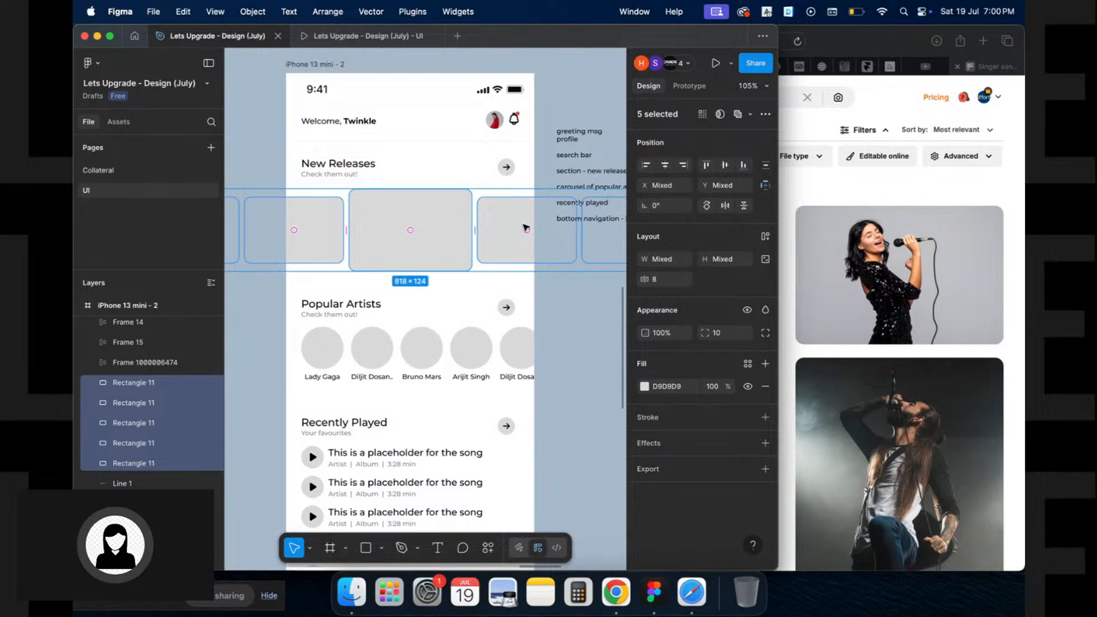
pyautogui.click(765, 236)
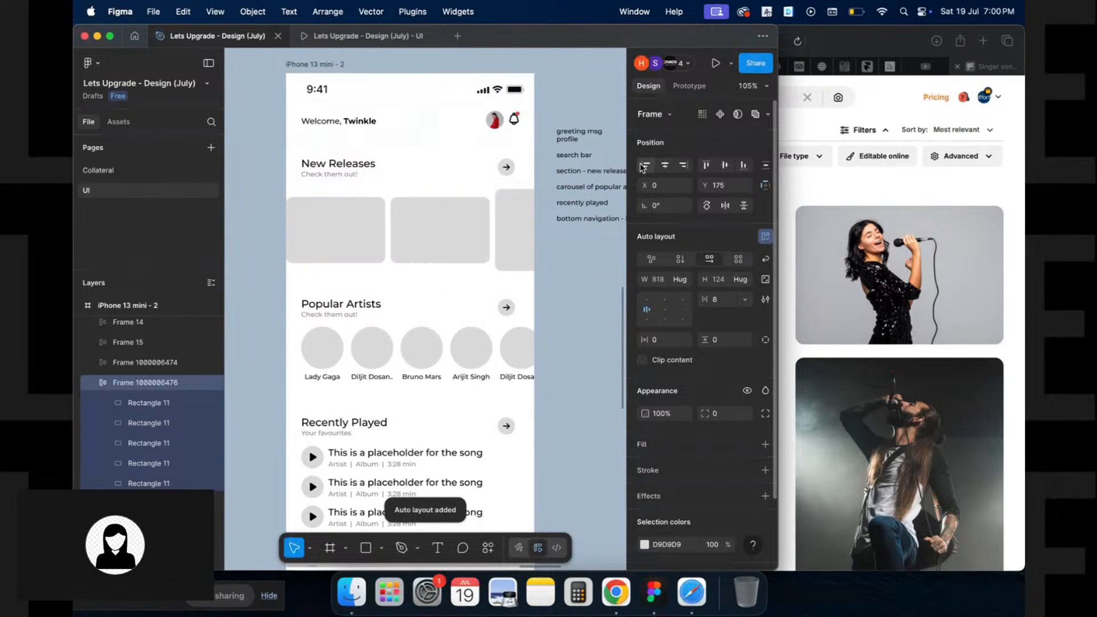
# Return to the Freepik results in Safari and open the photo of the artist singing on stage holding a guitar
pyautogui.click(910, 280)
pyautogui.scroll(-3, 876, 384)
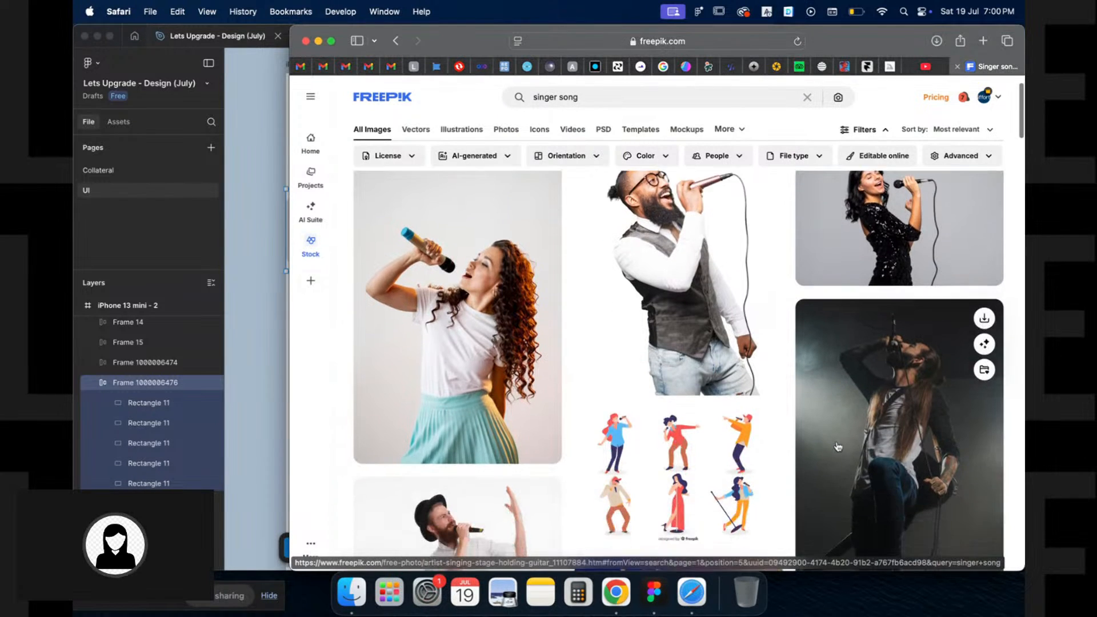
pyautogui.rightClick(876, 385)
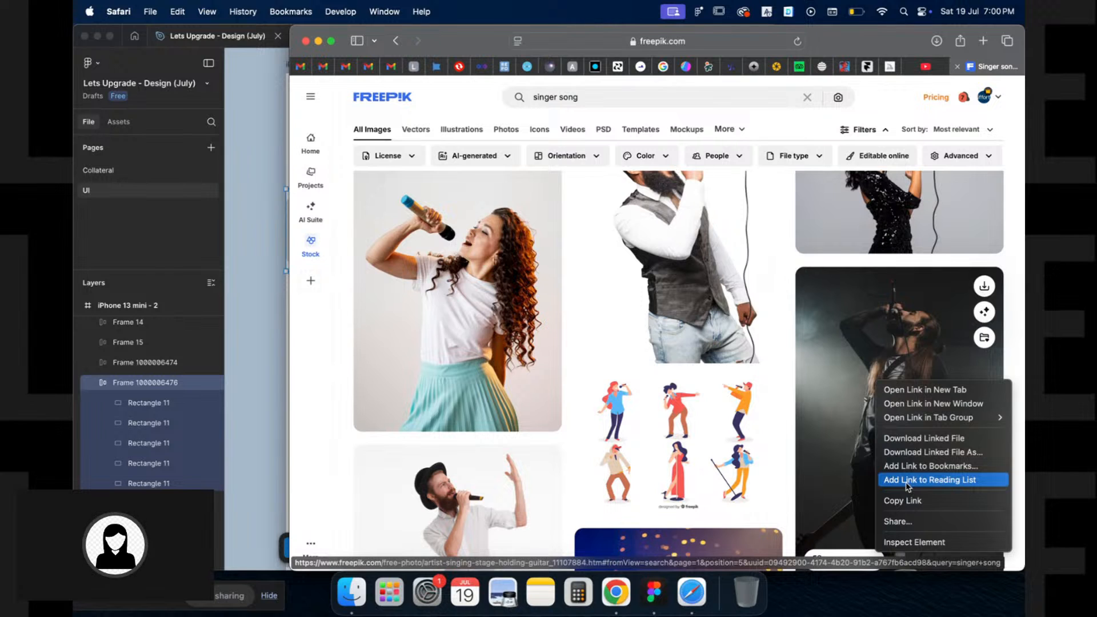
pyautogui.click(864, 377)
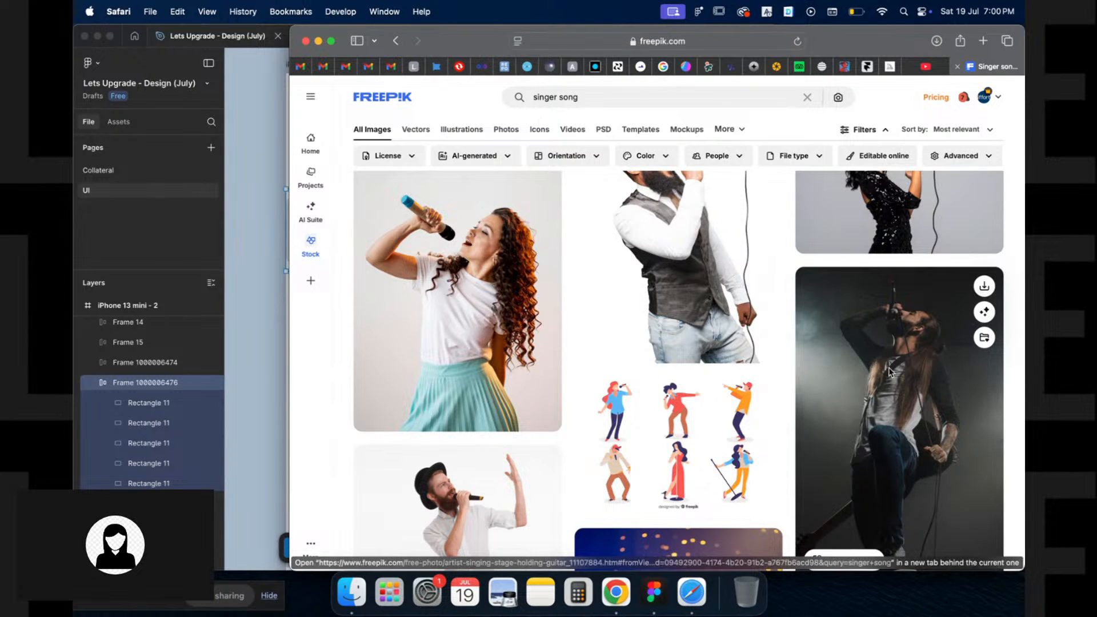
pyautogui.click(869, 377)
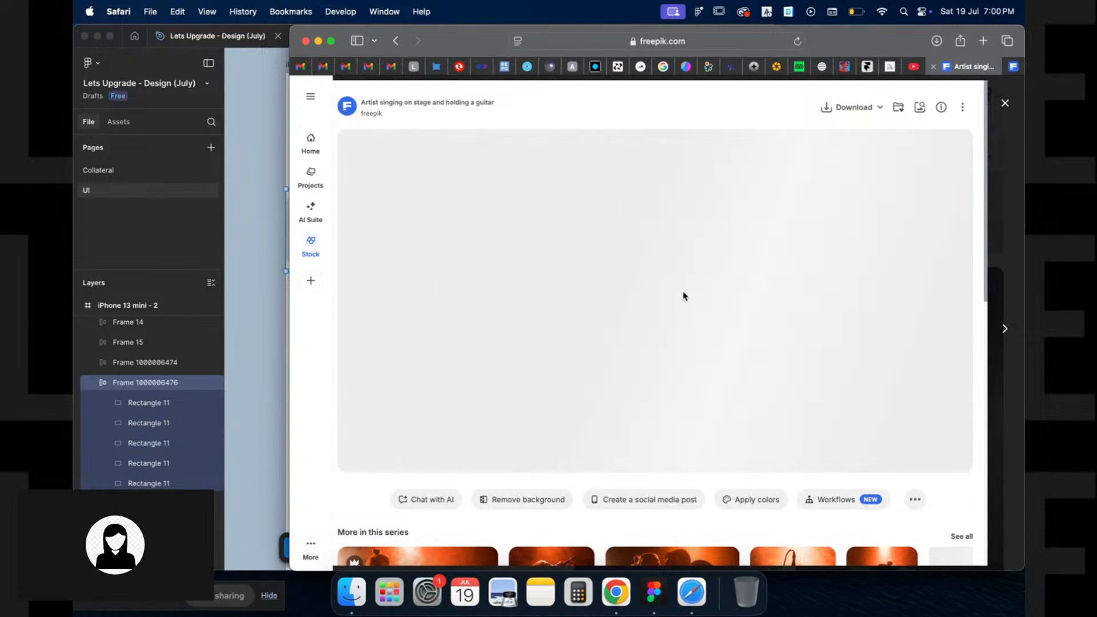
# Search Google Images for "singer song" in a new Safari tab
pyautogui.press('super+s')
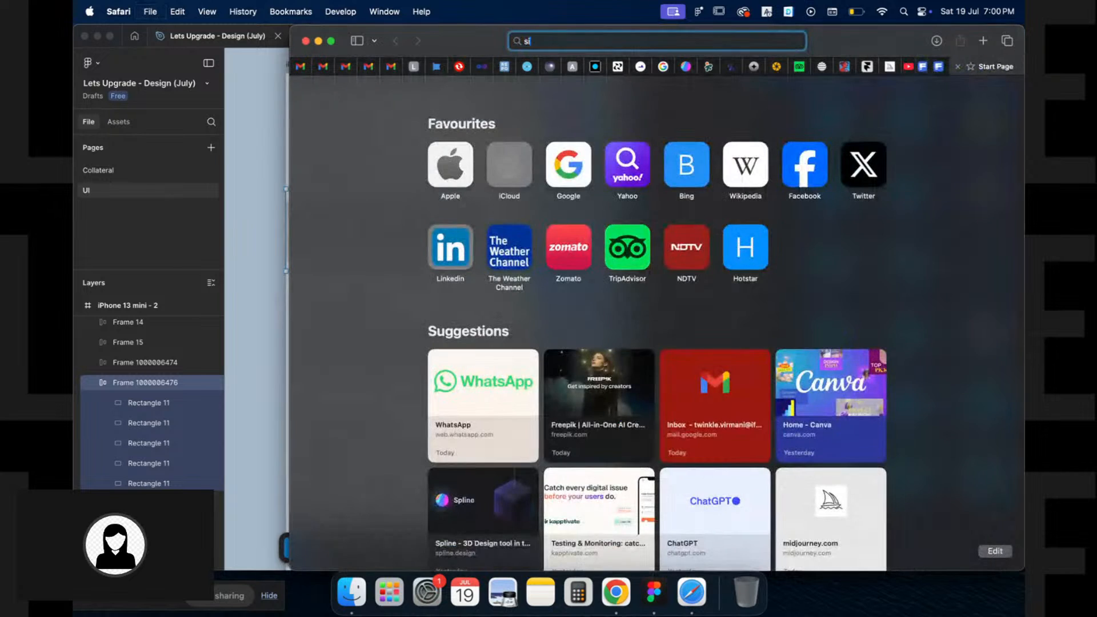
pyautogui.write('singer song')
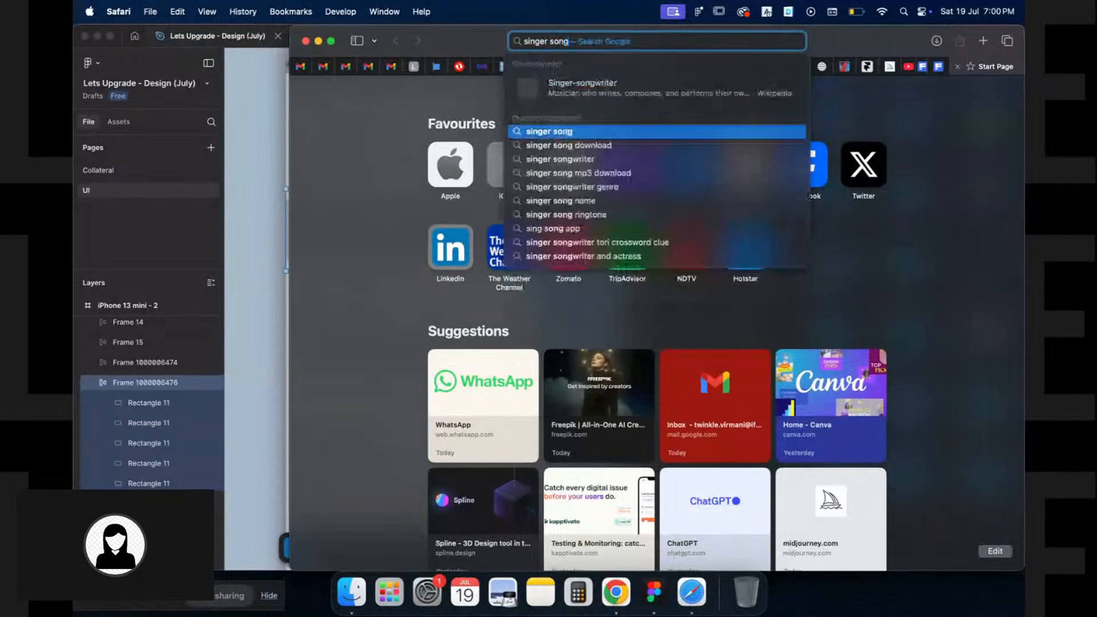
pyautogui.press('Return')
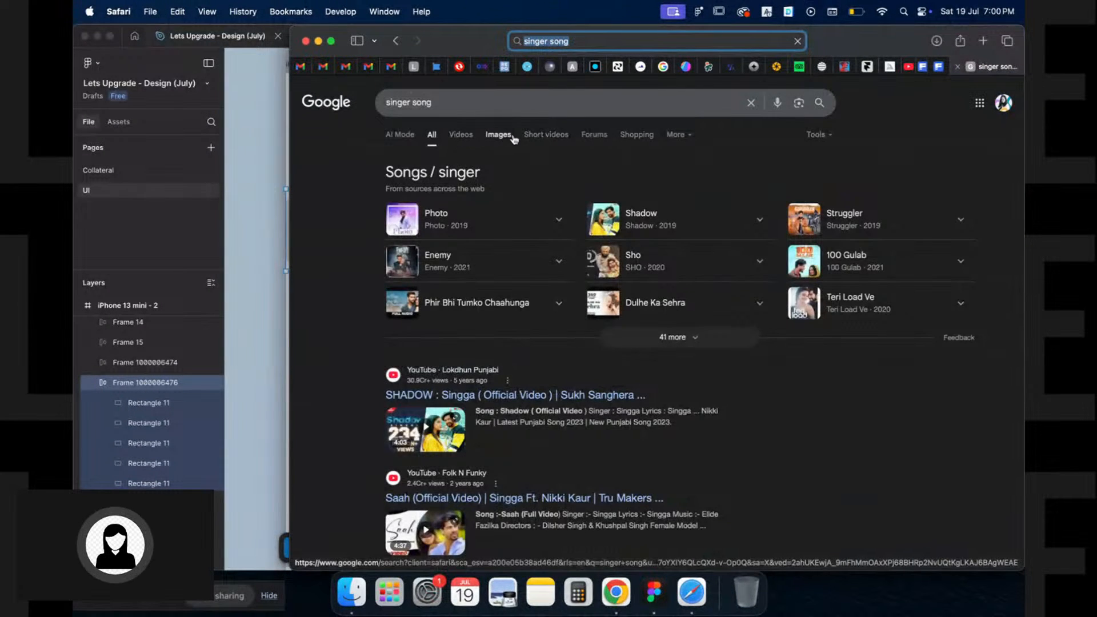
pyautogui.click(503, 136)
# Copy the Mashable India photo of the singer with a microphone and paste it into the first New Releases rectangle in Figma
pyautogui.rightClick(479, 229)
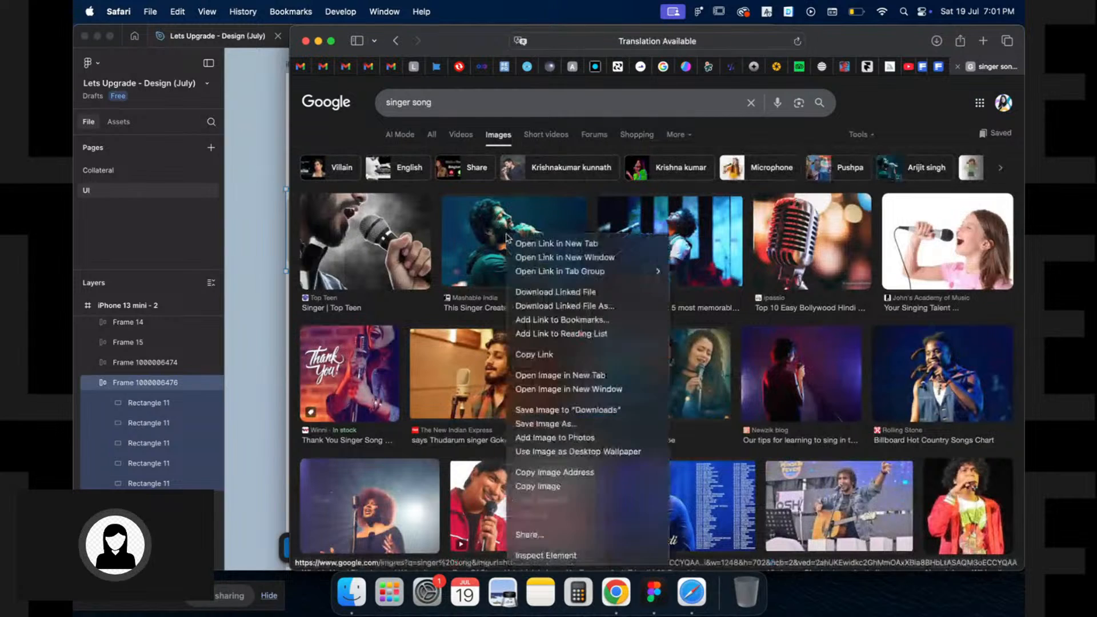
pyautogui.click(544, 489)
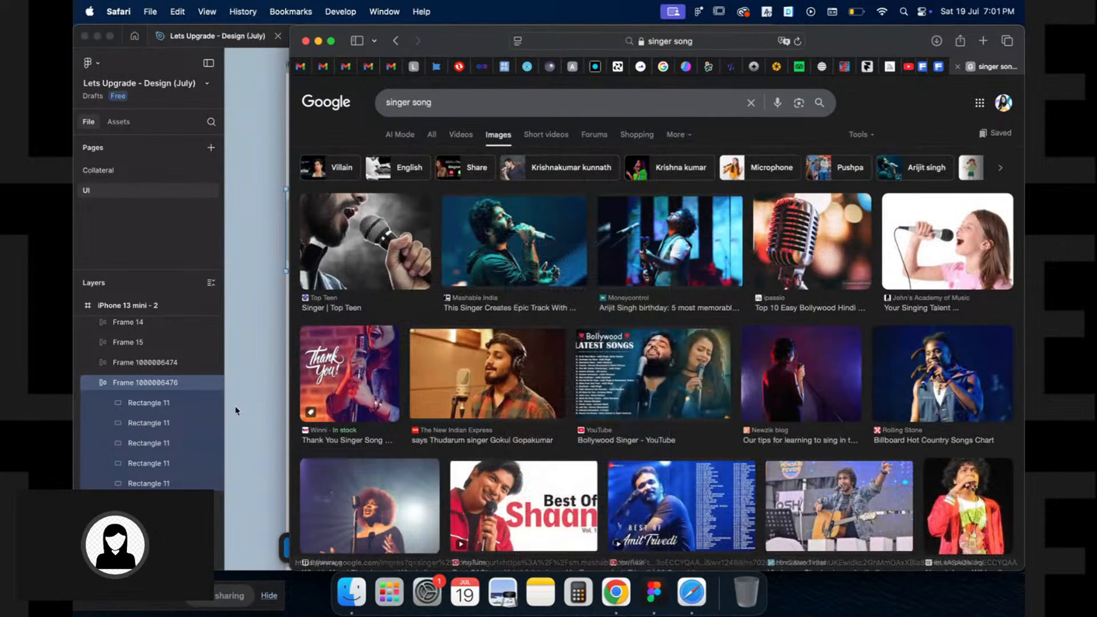
pyautogui.click(345, 297)
pyautogui.click(345, 238)
pyautogui.press('cmd+v')
# Copy the Moneycontrol concert photo of the singing guitarist from Safari's image results and paste it into the second New Releases rectangle in Figma
pyautogui.click(816, 374)
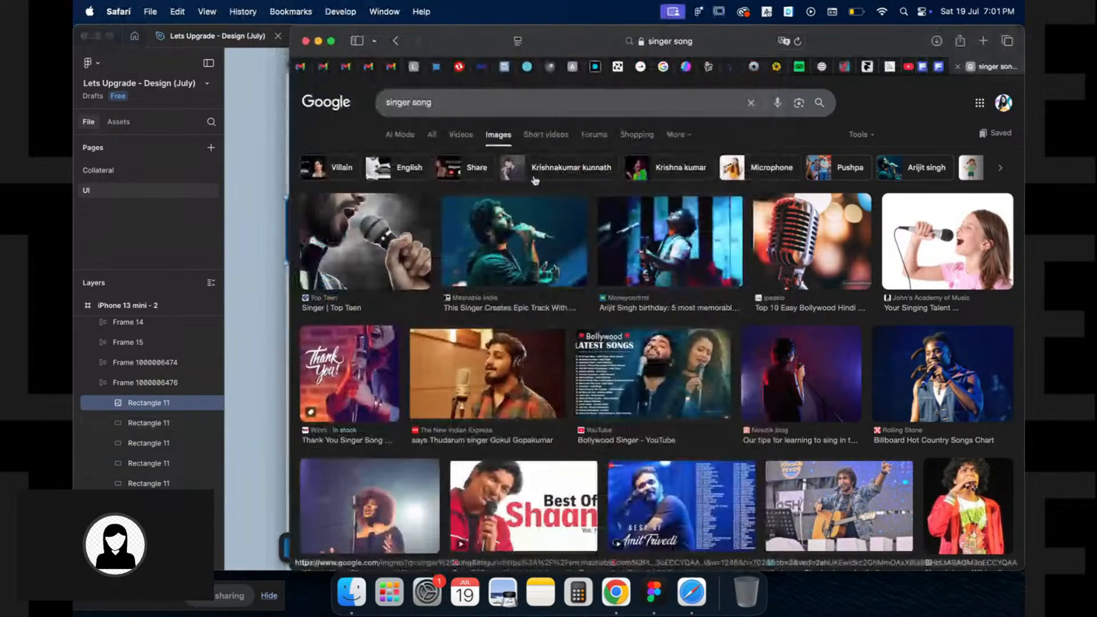
pyautogui.scroll(-3, 807, 376)
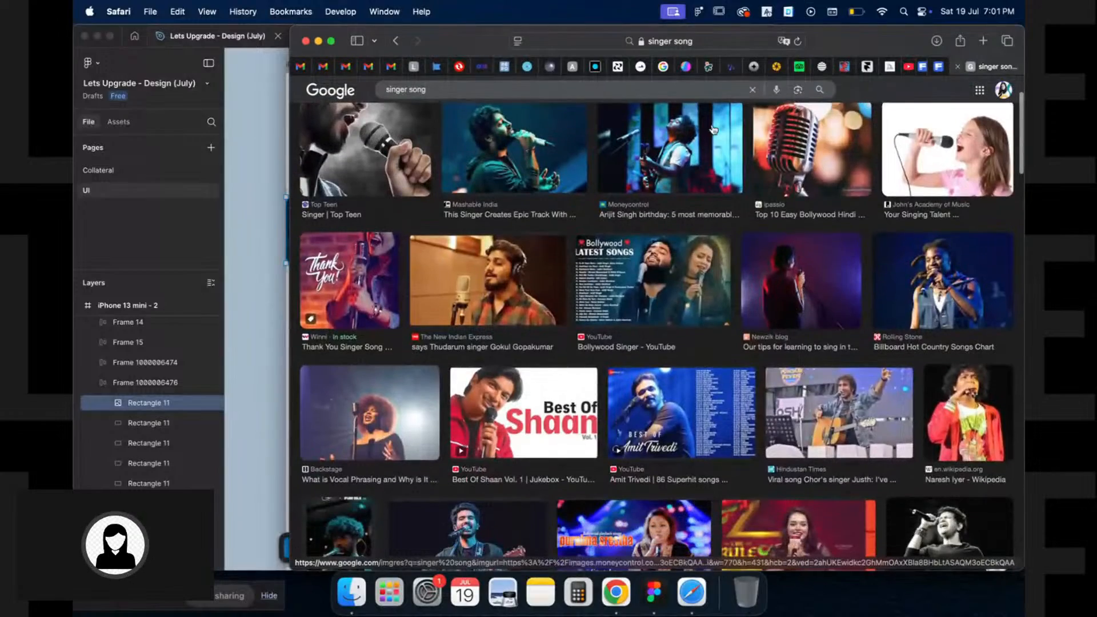
pyautogui.rightClick(730, 114)
pyautogui.click(782, 365)
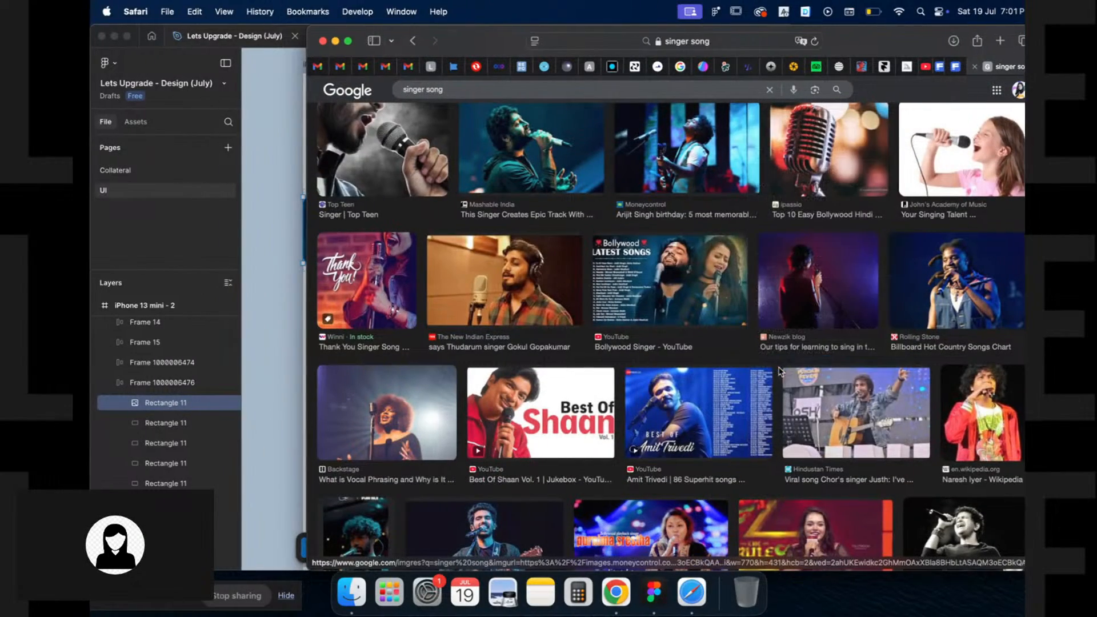
pyautogui.click(255, 280)
pyautogui.click(440, 230)
pyautogui.press('super+v')
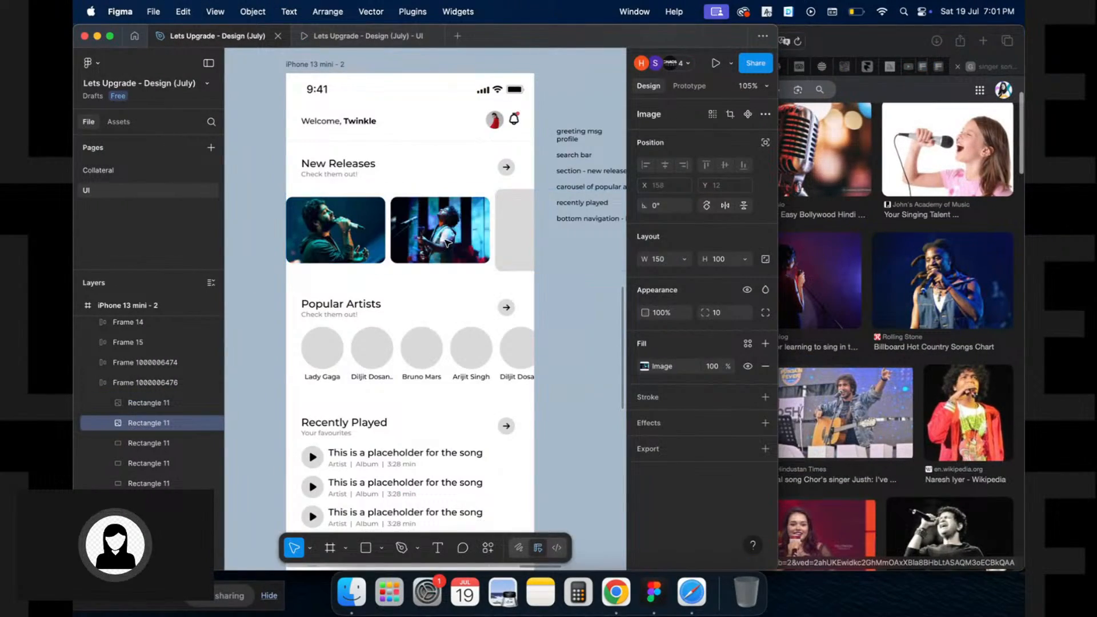
# Copy the YouTube photo of the Bollywood playback singer from Safari and paste it into the third New Releases rectangle in Figma
pyautogui.click(882, 251)
pyautogui.scroll(-2, 882, 251)
pyautogui.rightClick(668, 234)
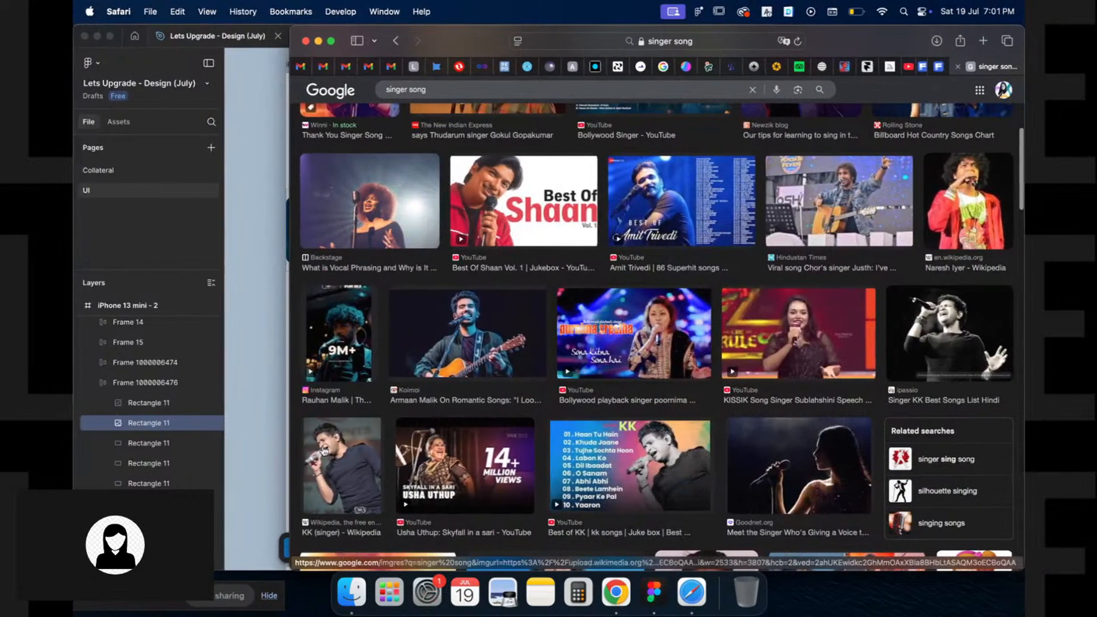
pyautogui.click(258, 440)
pyautogui.click(514, 244)
pyautogui.press('super+v')
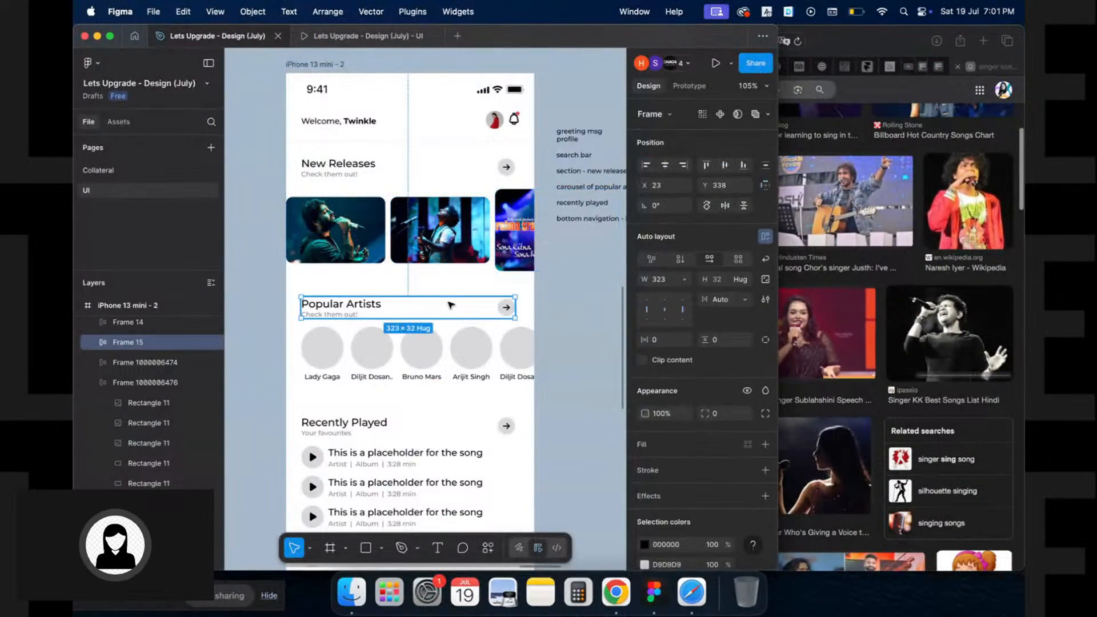
# Centre the New Releases carousel horizontally and fill its middle cover with the Goodnet photo of a woman singing in silhouette, copied from Safari
pyautogui.press('Escape')
pyautogui.click(665, 166)
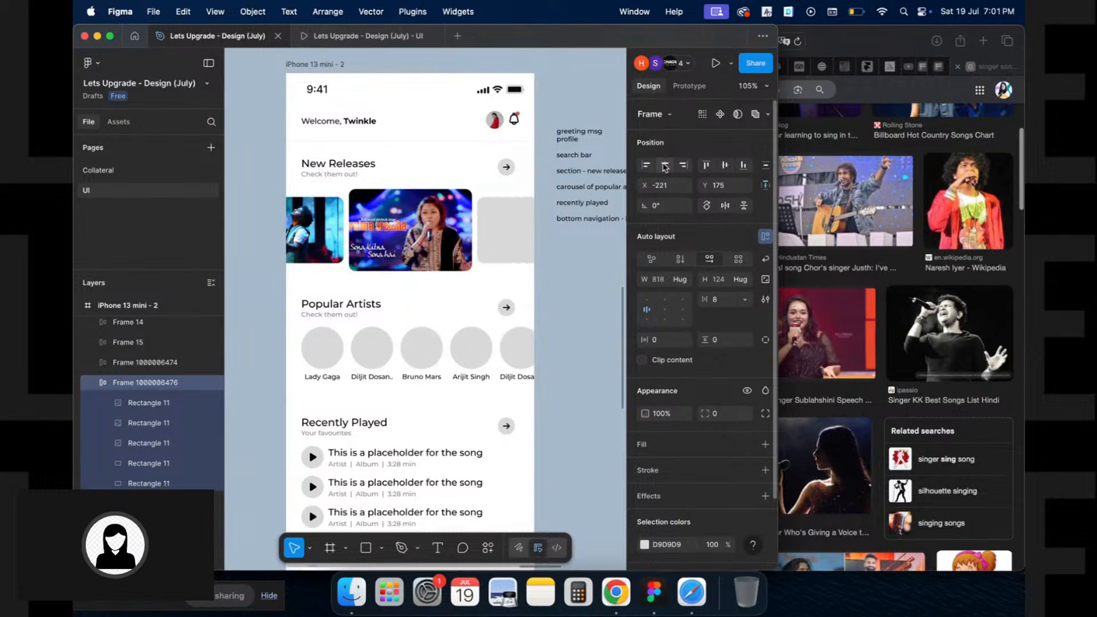
pyautogui.click(790, 468)
pyautogui.rightClick(791, 467)
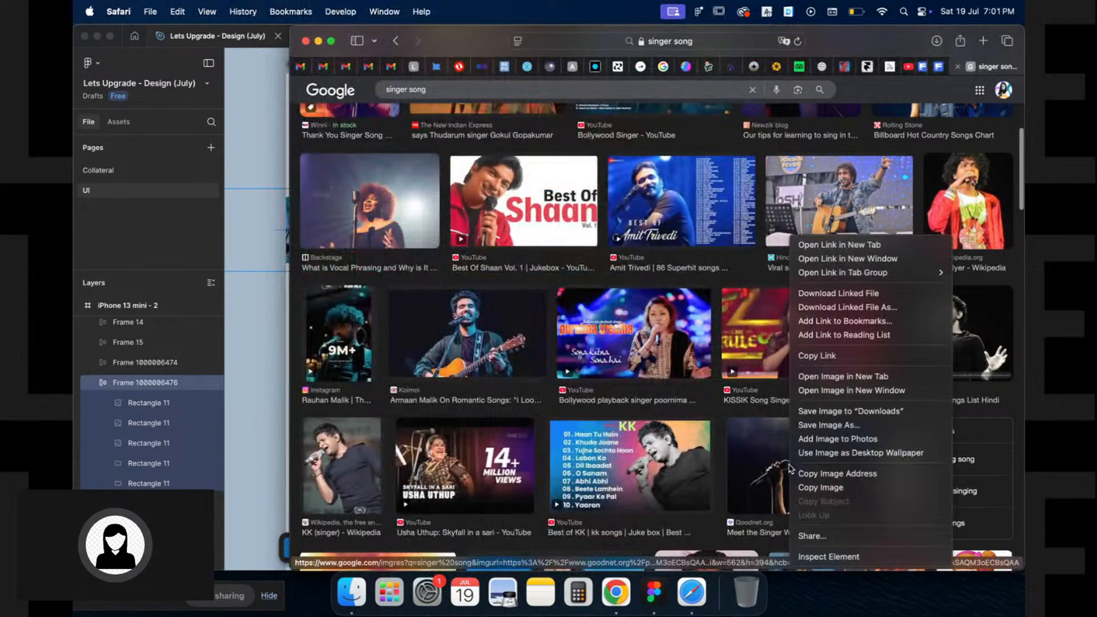
pyautogui.click(816, 487)
pyautogui.click(232, 390)
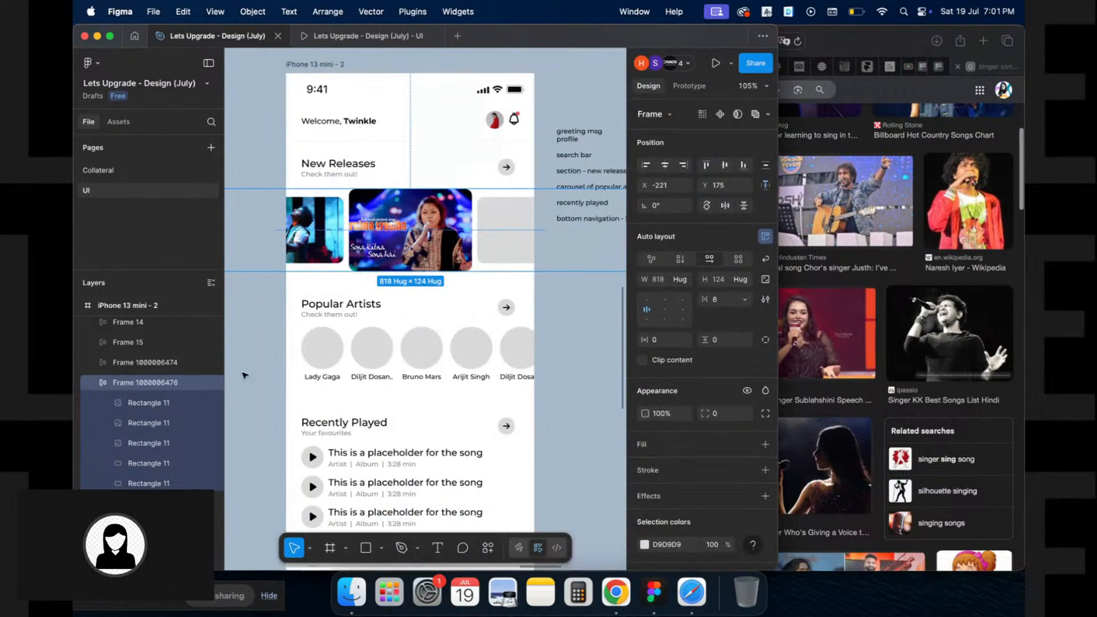
pyautogui.click(439, 265)
pyautogui.press('super+v')
# Copy the Deccan Chronicle photo of the singer on a teal-lit stage from Safari and paste it into the fourth New Releases rectangle in Figma
pyautogui.click(870, 419)
pyautogui.scroll(-4, 870, 419)
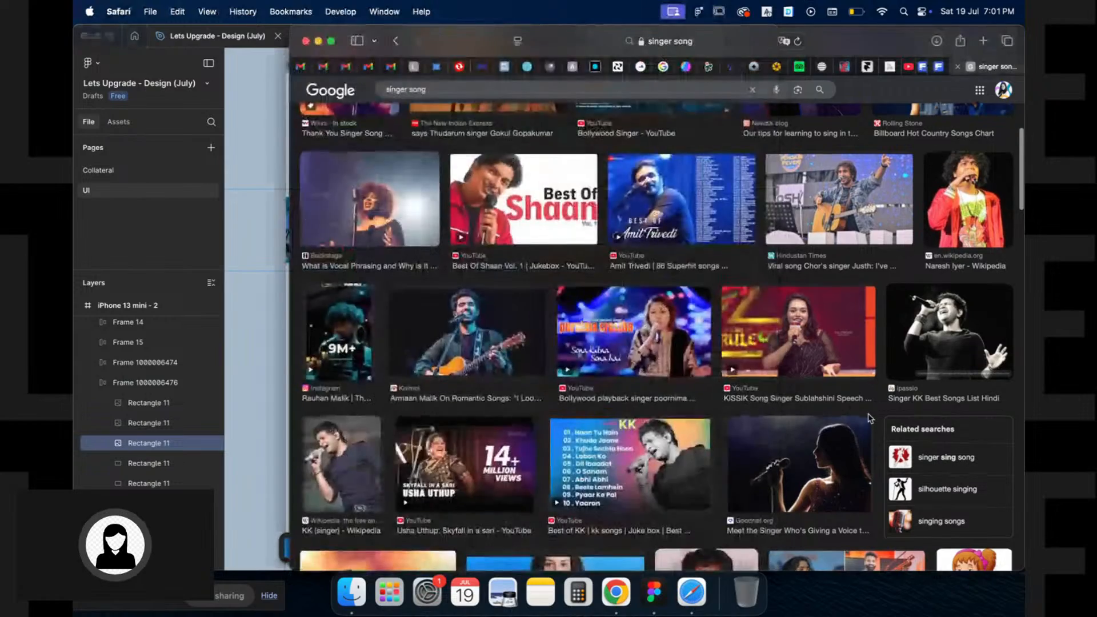
pyautogui.scroll(-2, 870, 419)
pyautogui.rightClick(797, 451)
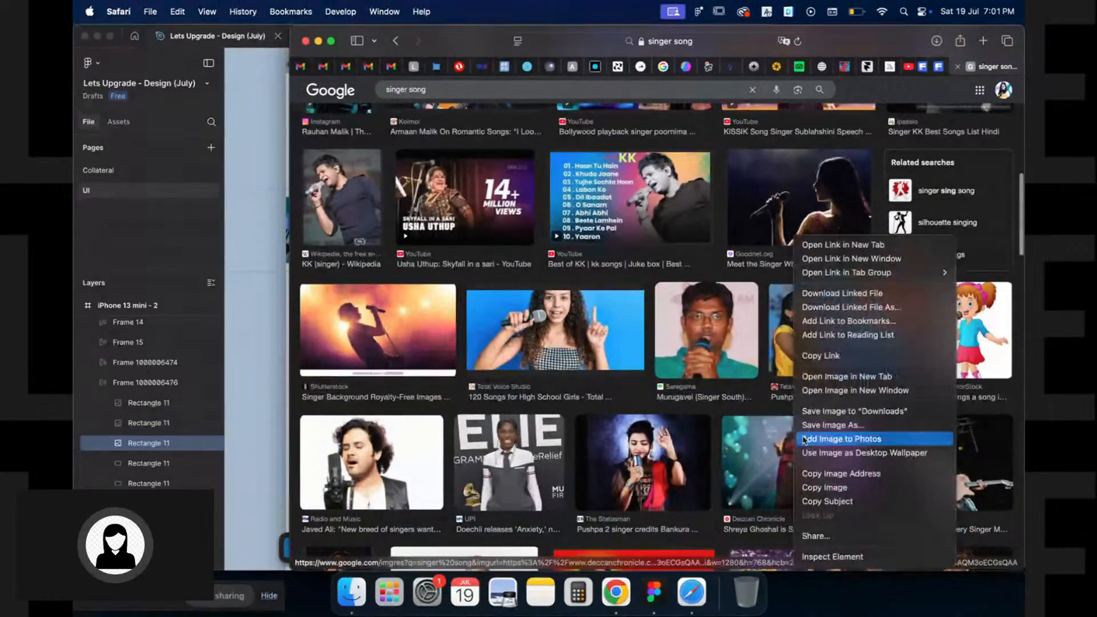
pyautogui.click(826, 487)
pyautogui.click(252, 365)
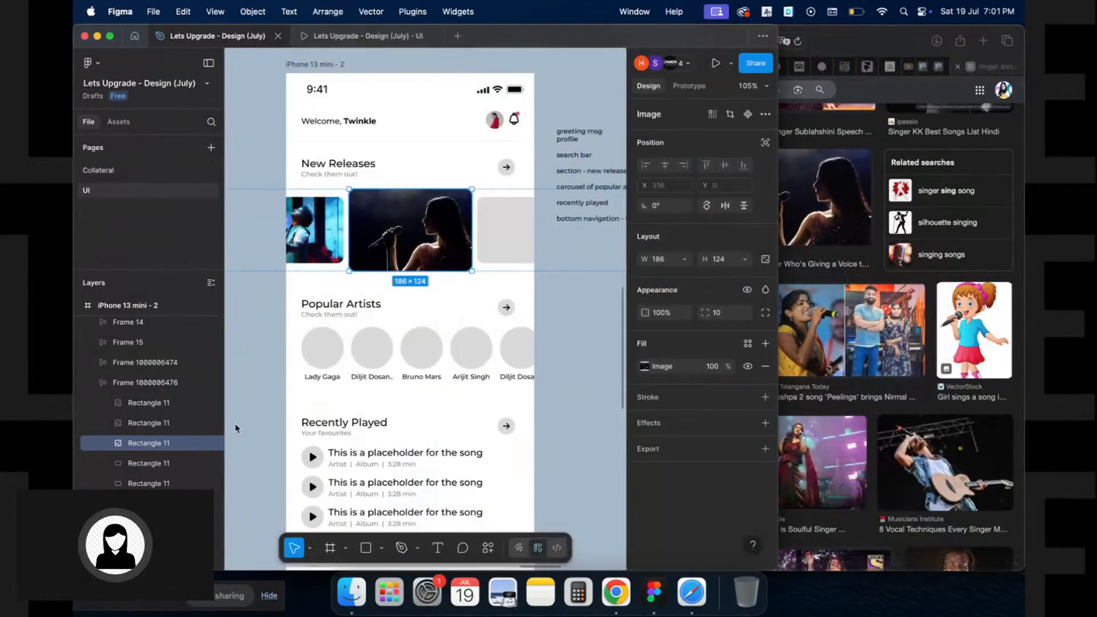
pyautogui.click(528, 216)
pyautogui.press('super+v')
# In the Safari image results, find and copy the Los Angeles Daily News photo of a guitarist against blue starry lights
pyautogui.click(912, 486)
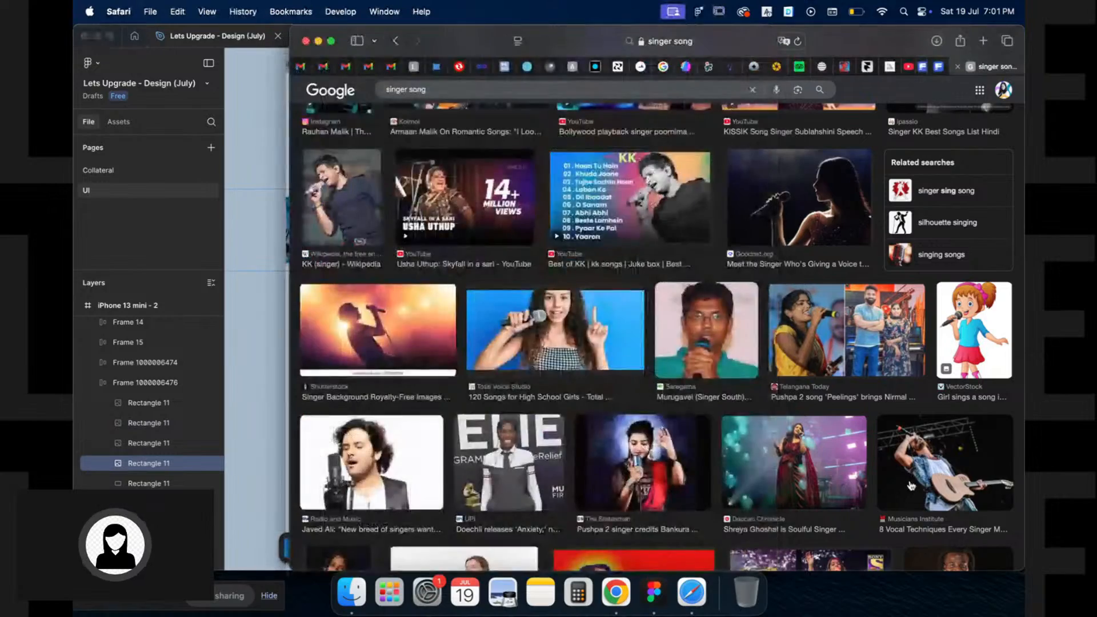
pyautogui.scroll(-5, 911, 486)
pyautogui.scroll(-3, 911, 485)
pyautogui.scroll(-3, 821, 390)
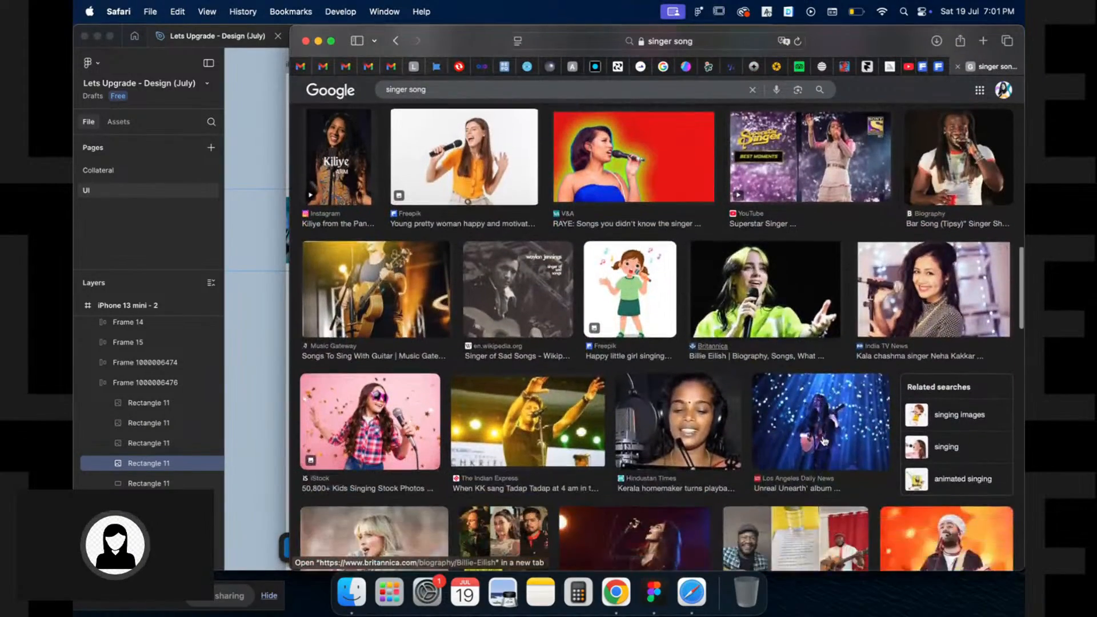
pyautogui.rightClick(821, 391)
pyautogui.click(851, 488)
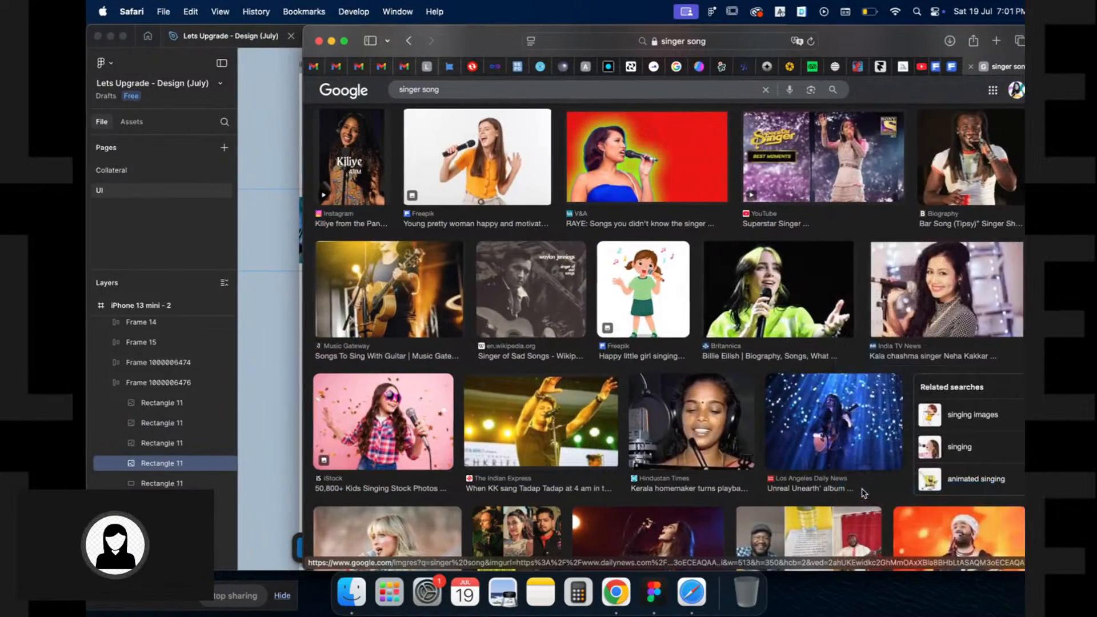
# Back in Figma, paste the copied photo into the fifth New Releases rectangle and centre the carousel frame horizontally
pyautogui.click(277, 408)
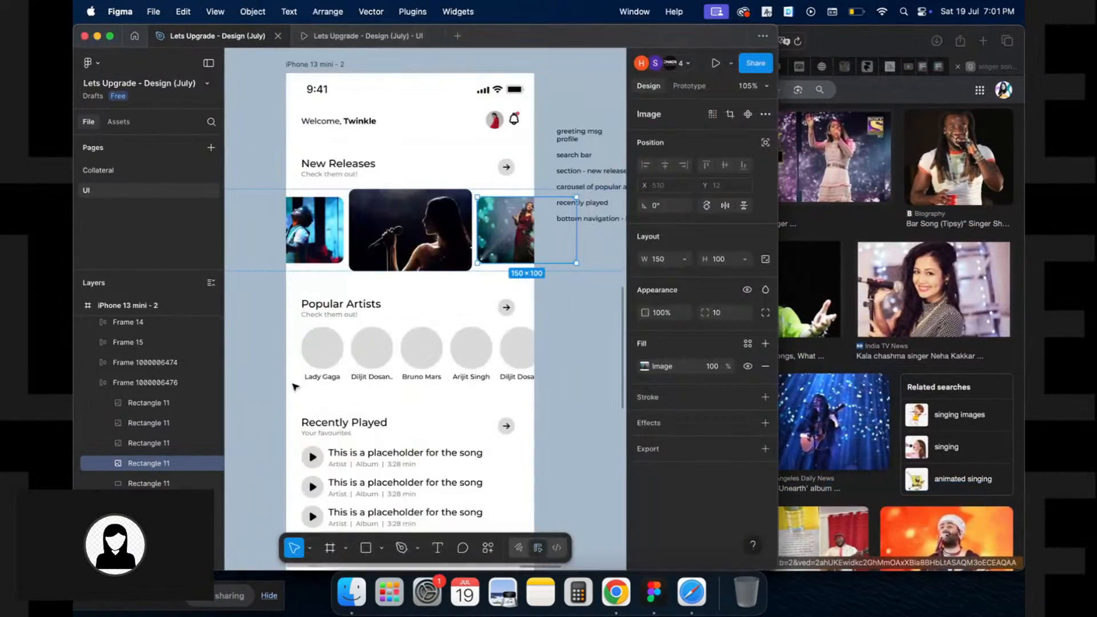
pyautogui.click(347, 280)
pyautogui.click(346, 260)
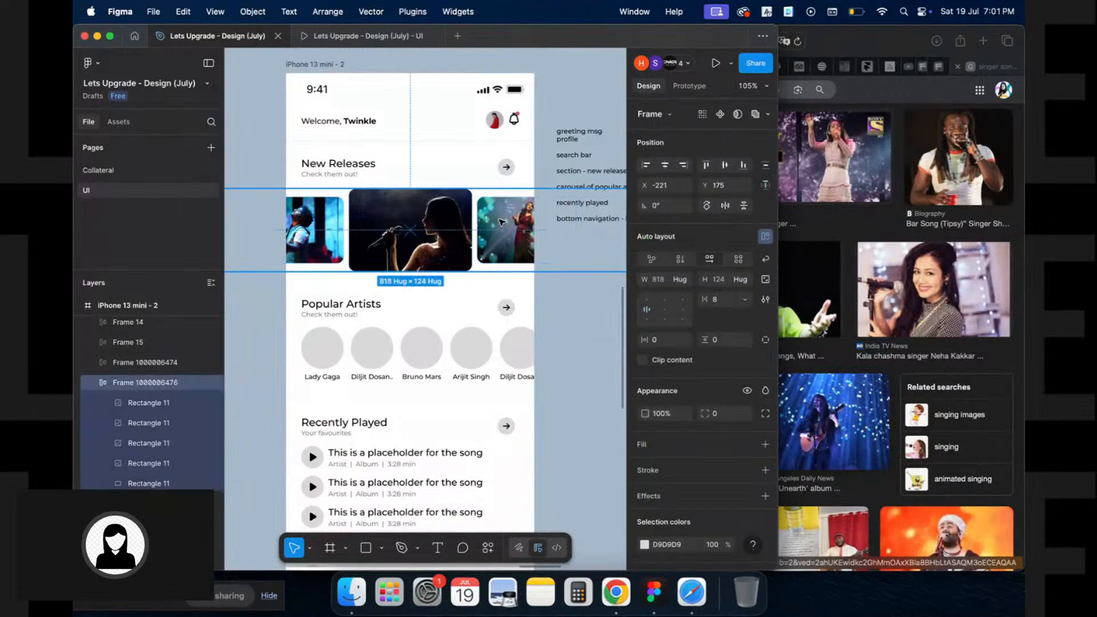
pyautogui.click(684, 165)
pyautogui.click(465, 232)
pyautogui.hotkey('ctrl', 'v')
pyautogui.click(559, 284)
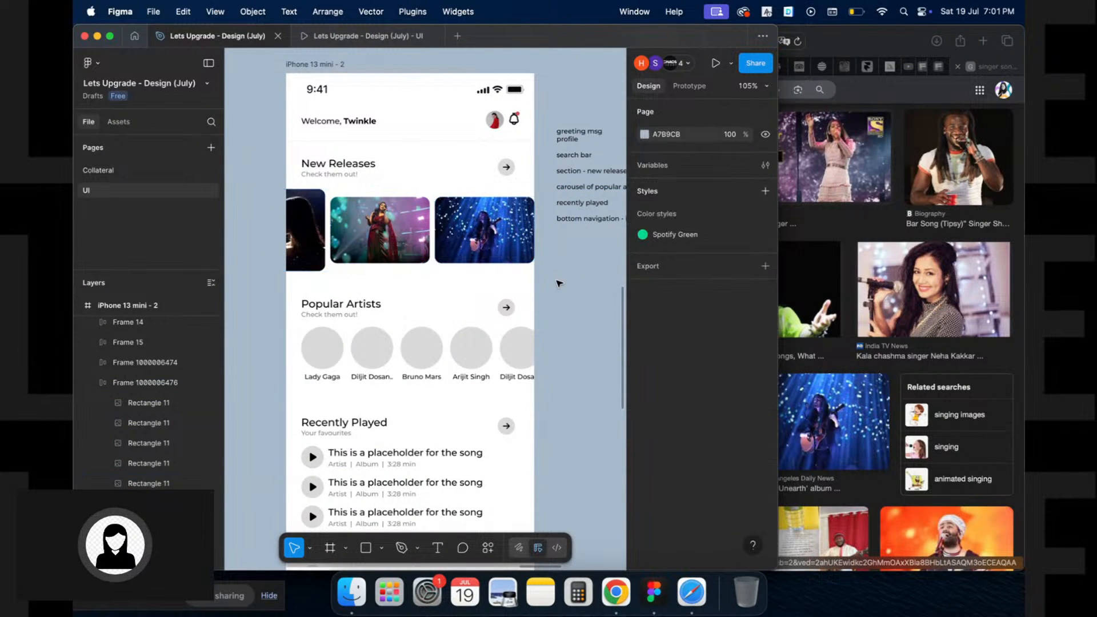
pyautogui.click(532, 264)
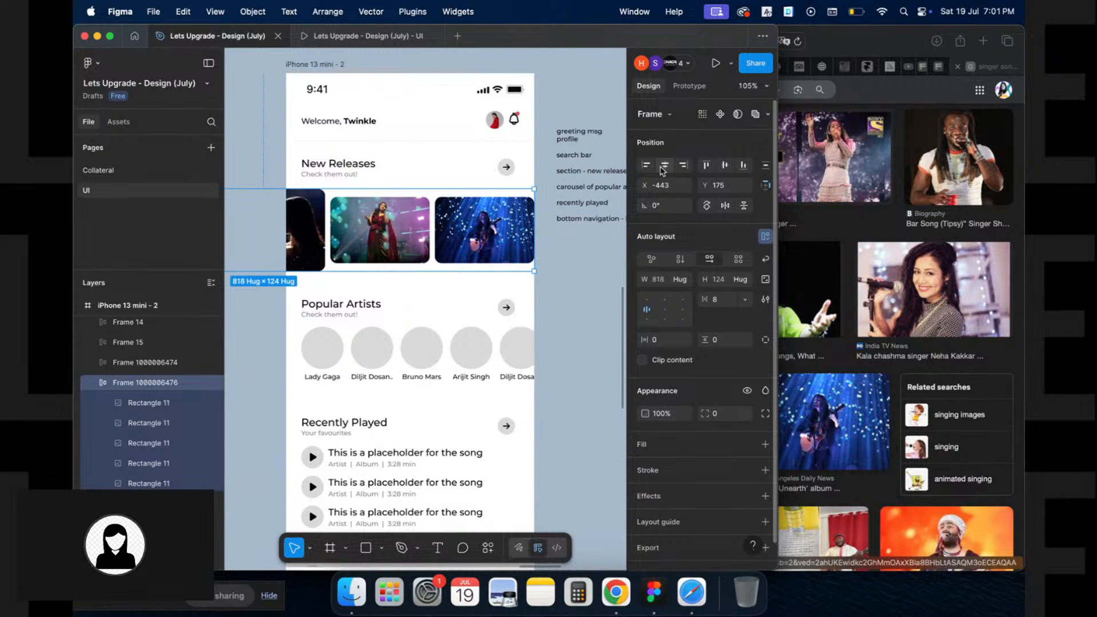
pyautogui.click(664, 165)
# Try to shrink the New Releases carousel frame to 374 wide by moving its left edge, and undo the resize
pyautogui.scroll(-3, 490, 224)
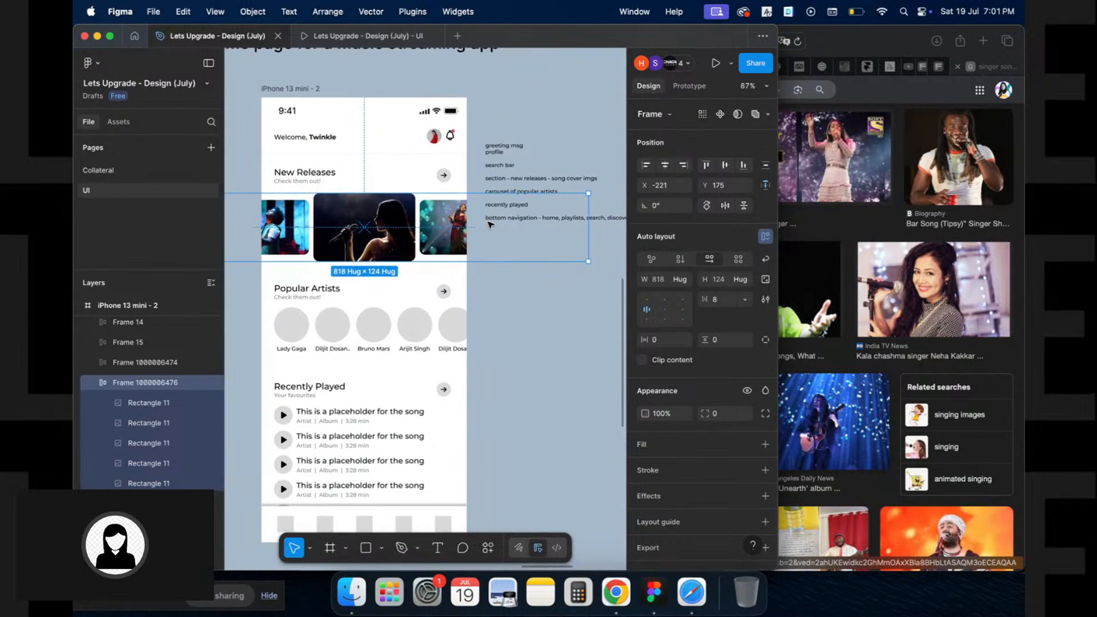
pyautogui.scroll(-3, 490, 224)
pyautogui.moveTo(337, 216); pyautogui.dragTo(420, 212)
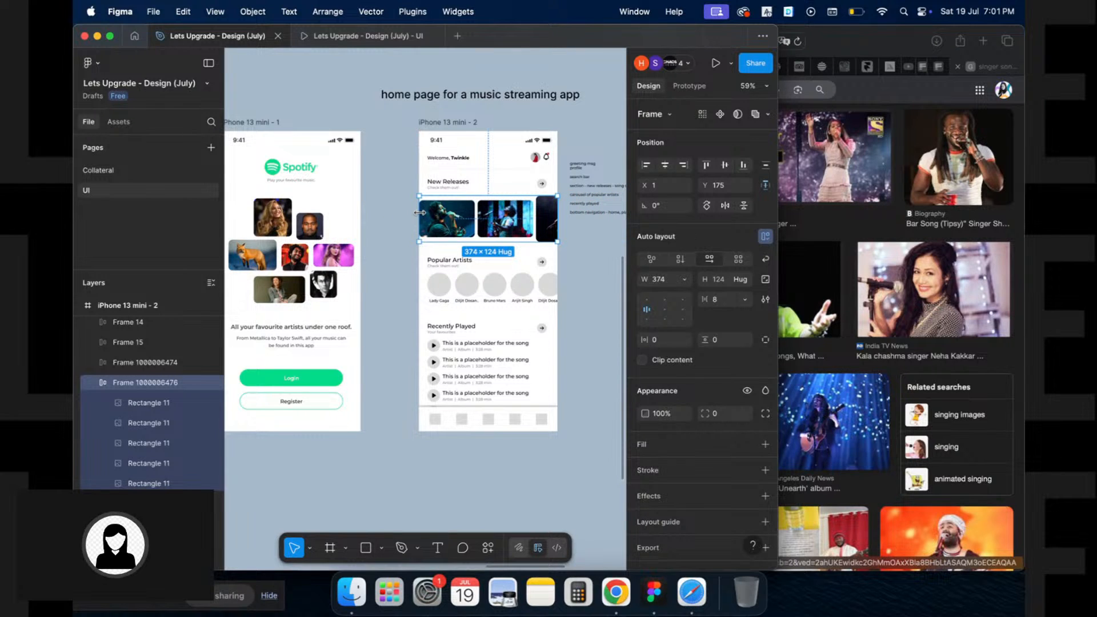
pyautogui.scroll(3, 513, 197)
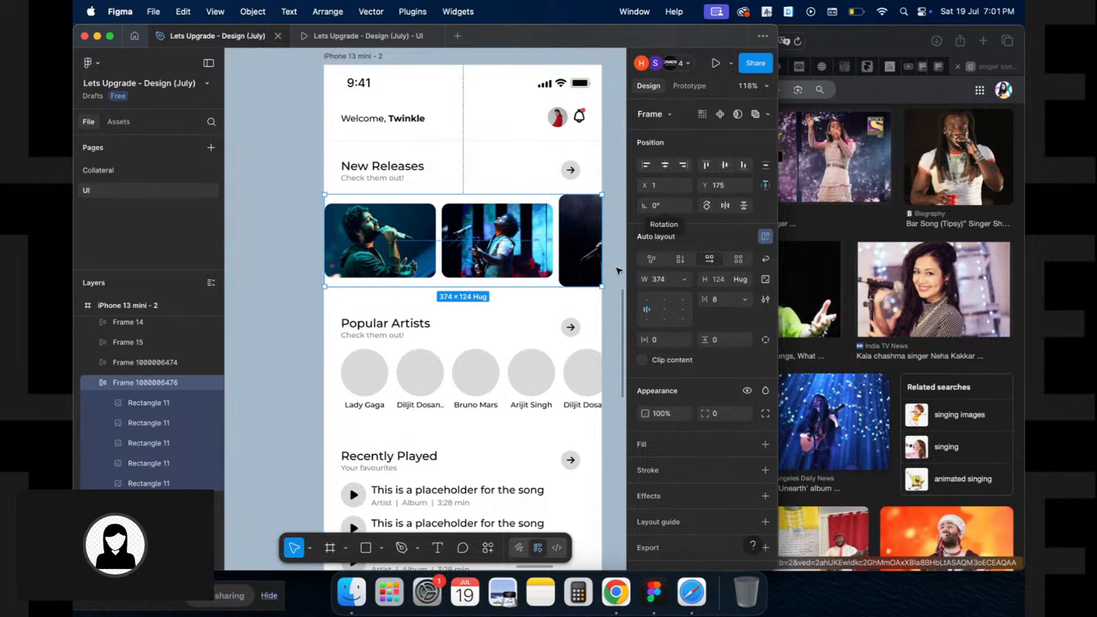
pyautogui.press('super+z')
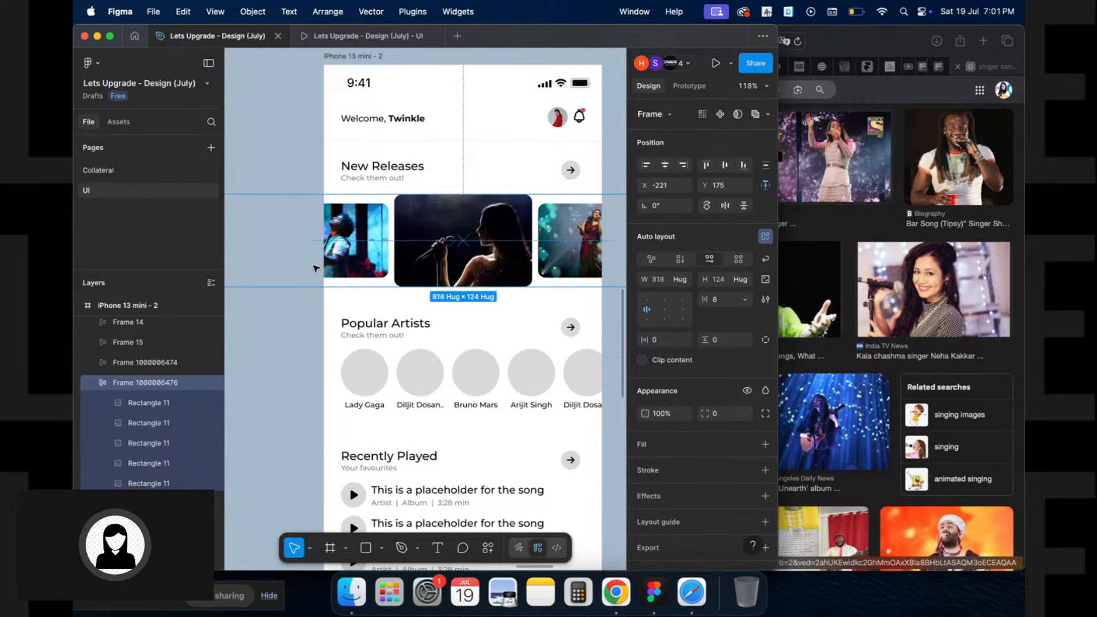
# Set the New Releases carousel frame's width to 375, centred horizontally on the phone screen, with its auto layout content aligned to the centre
pyautogui.scroll(-2, 340, 262)
pyautogui.scroll(-1, 340, 262)
pyautogui.hscroll(-3, 338, 259)
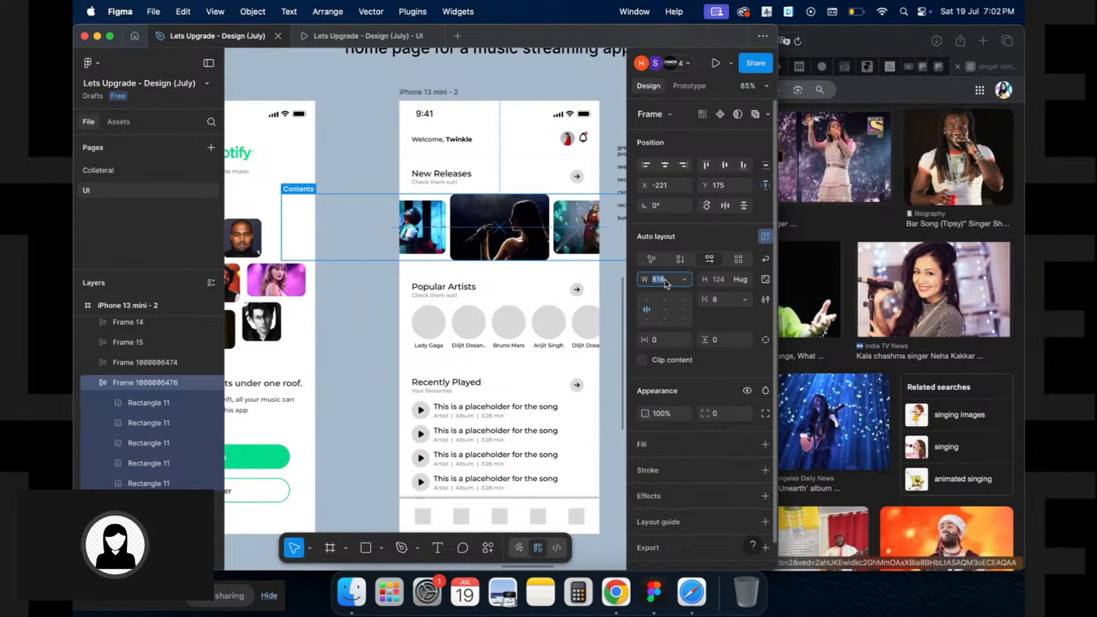
pyautogui.write('5')
pyautogui.press('Tab')
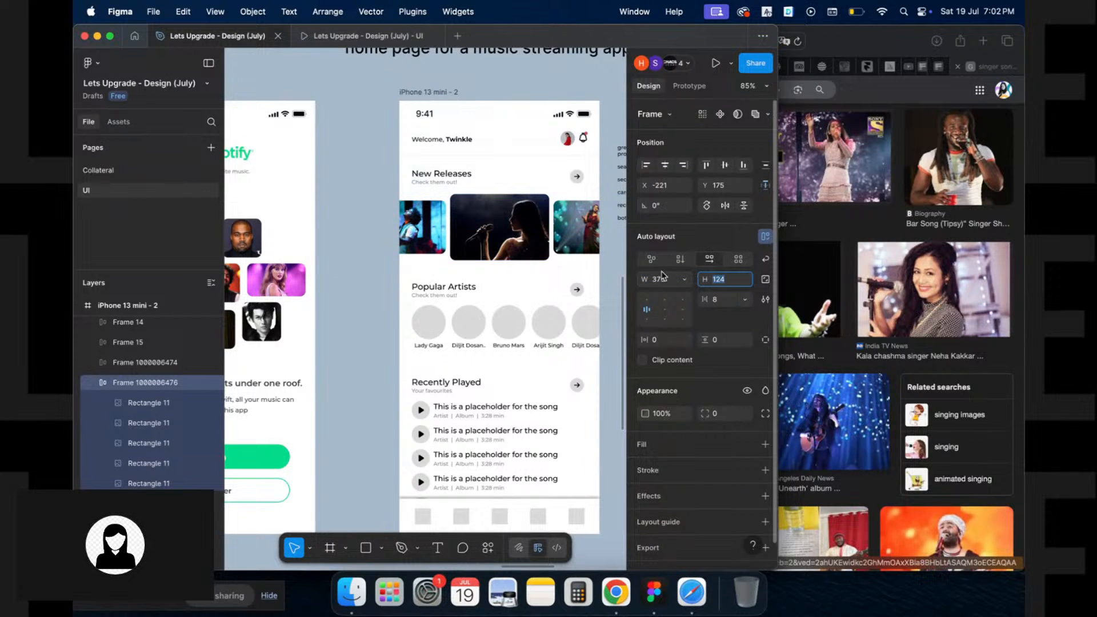
pyautogui.click(665, 165)
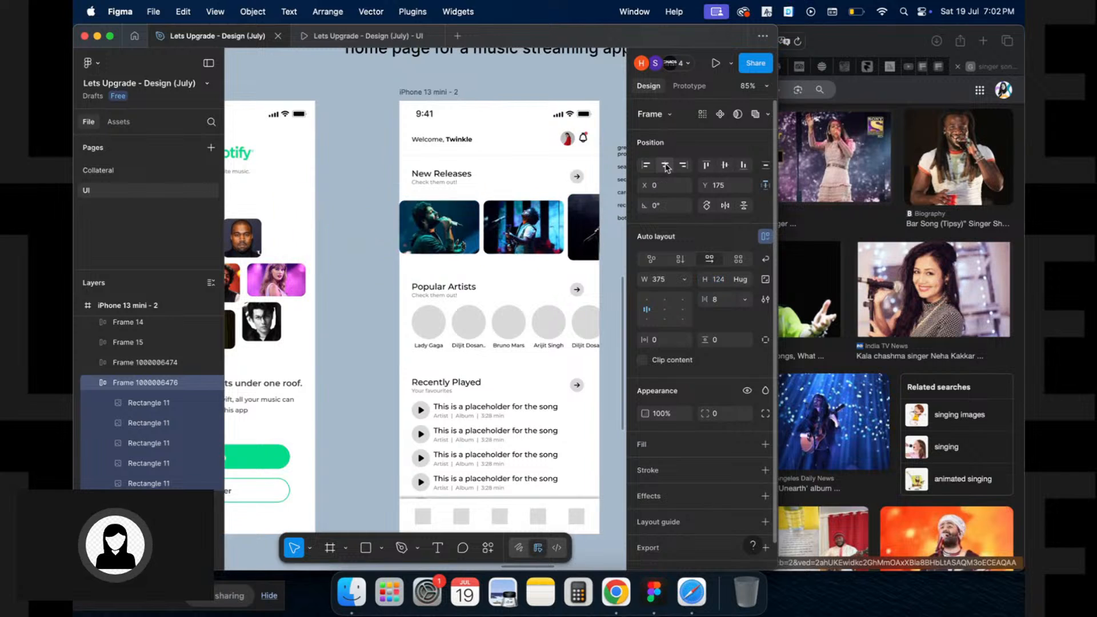
pyautogui.click(666, 312)
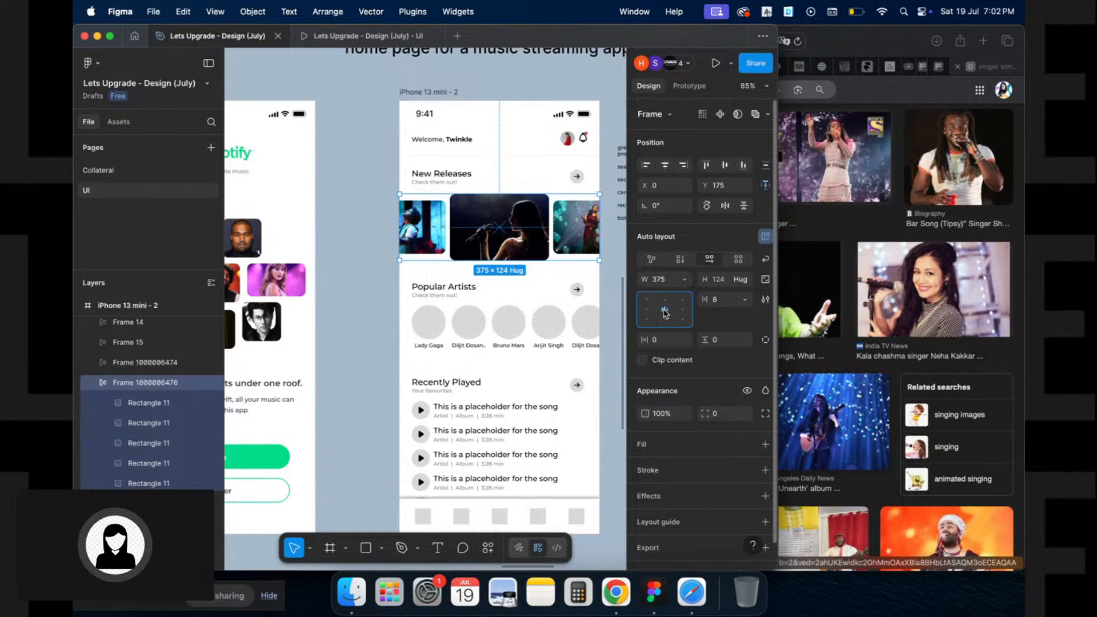
# Reduce the middle New Releases cover to a height of 100 so it matches the neighbouring covers
pyautogui.scroll(5, 419, 237)
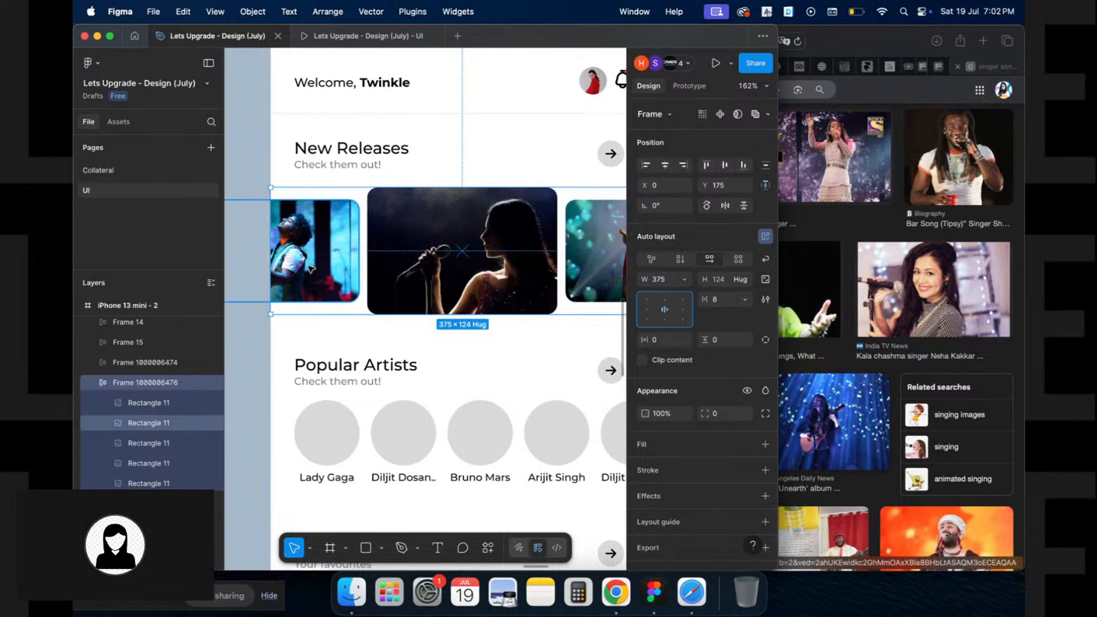
pyautogui.click(474, 247)
pyautogui.moveTo(460, 190); pyautogui.dragTo(463, 199)
pyautogui.scroll(-5, 463, 209)
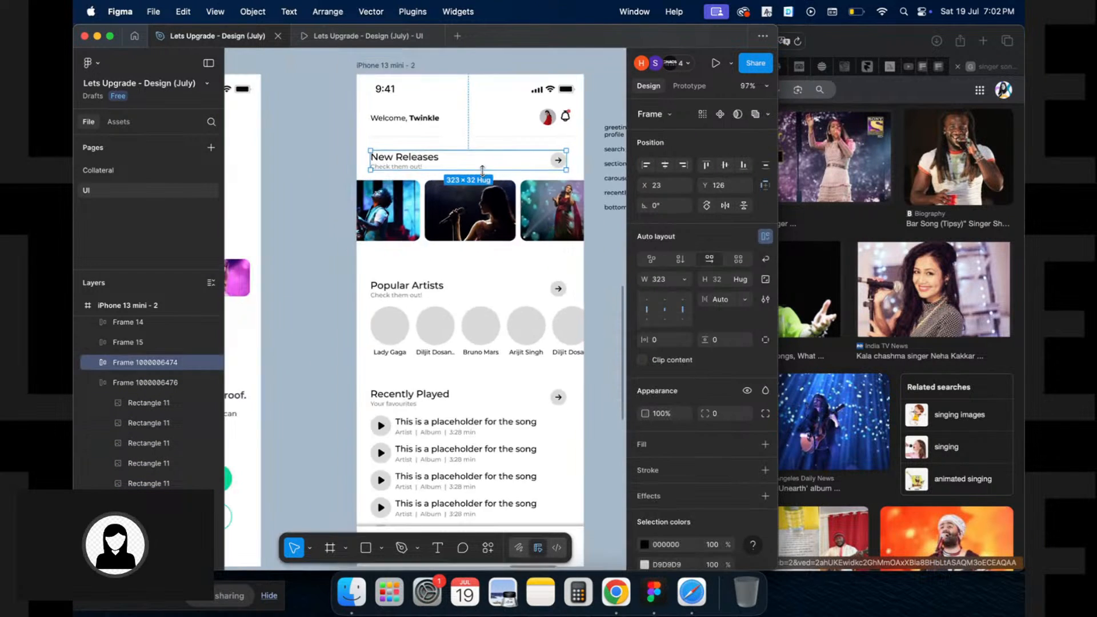
# Set the New Releases carousel frame's auto layout padding to 20 horizontally and 0 vertically
pyautogui.click(459, 212)
pyautogui.scroll(3, 459, 213)
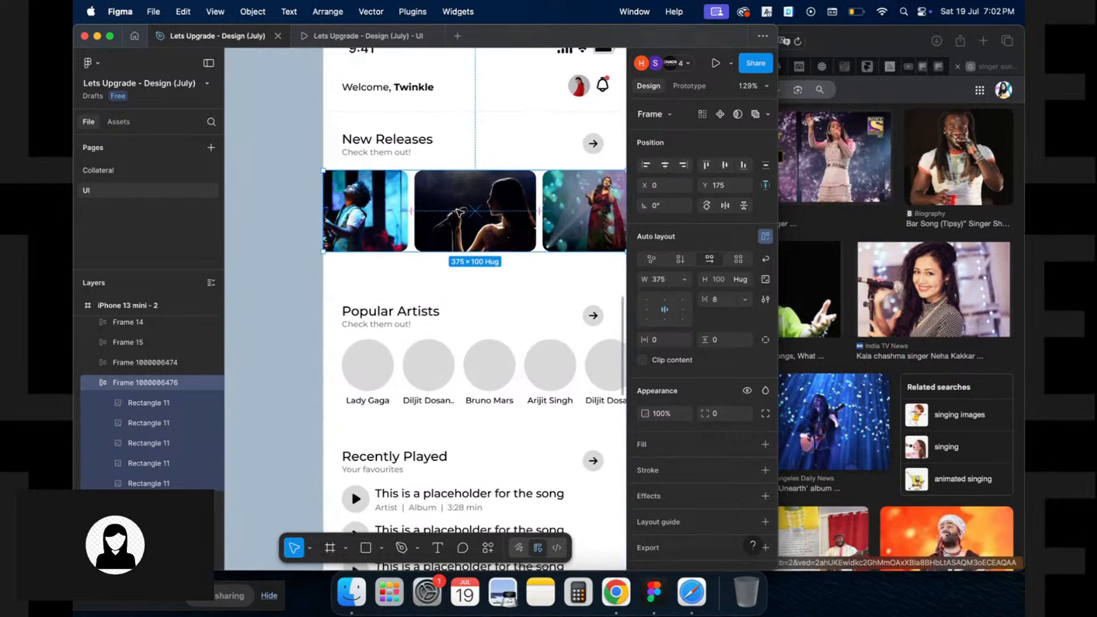
pyautogui.hscroll(2, 457, 213)
pyautogui.scroll(1, 458, 212)
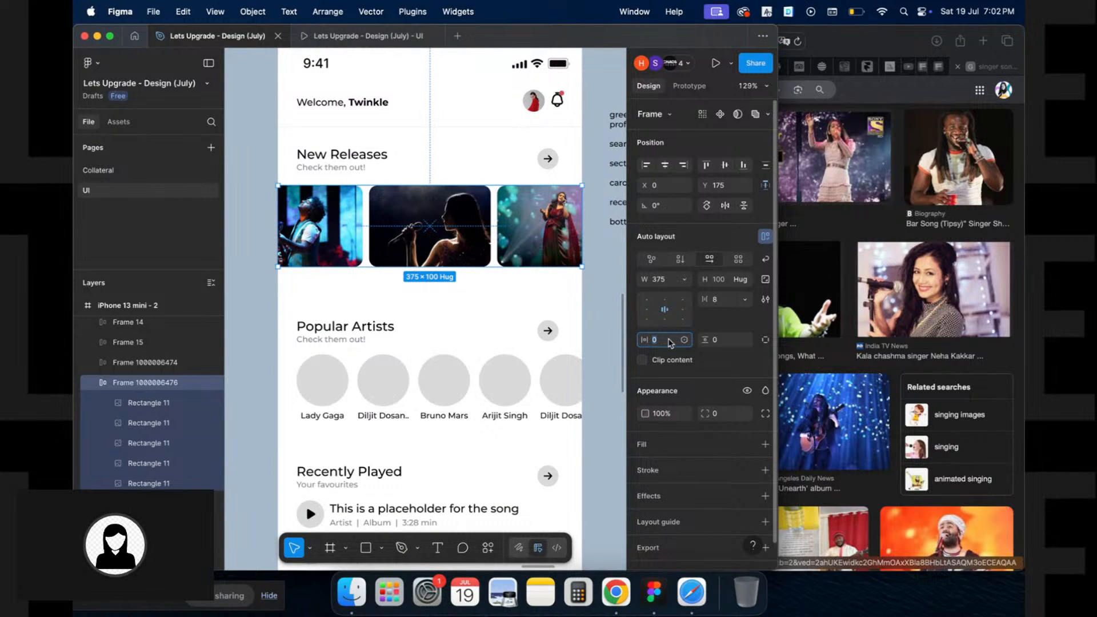
pyautogui.write('20')
pyautogui.press('Tab')
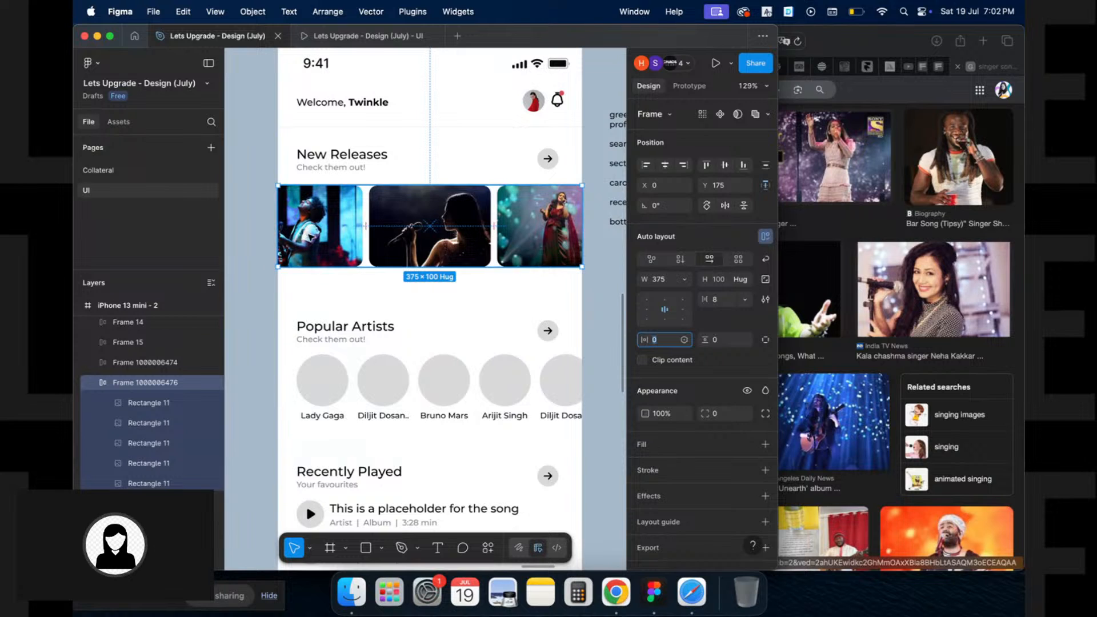
pyautogui.write('20')
pyautogui.press('Return')
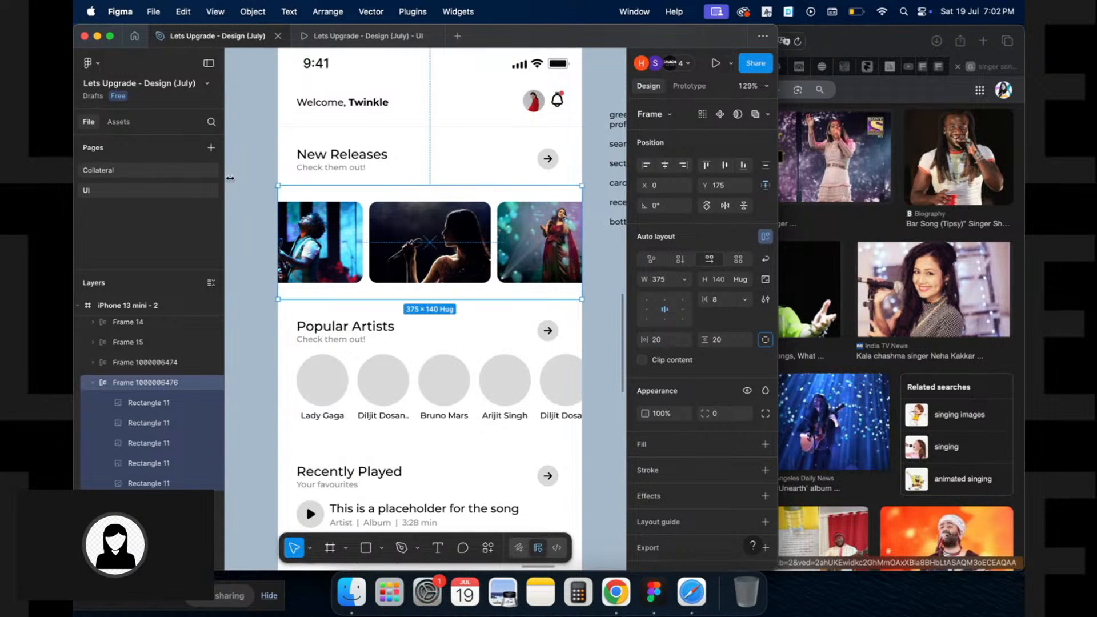
pyautogui.click(732, 341)
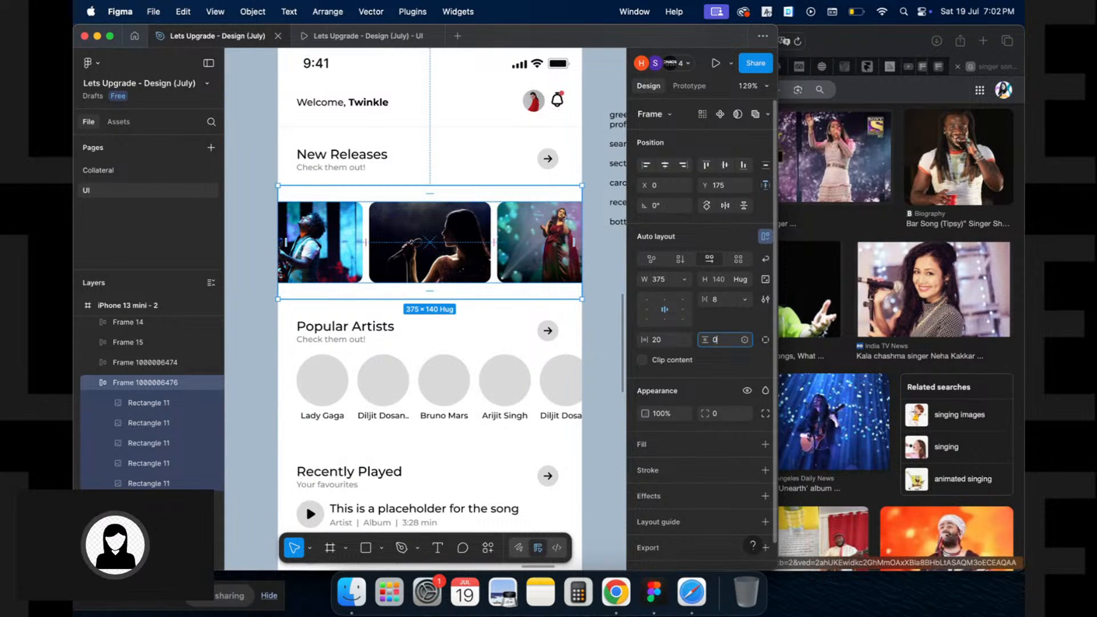
pyautogui.press('Return')
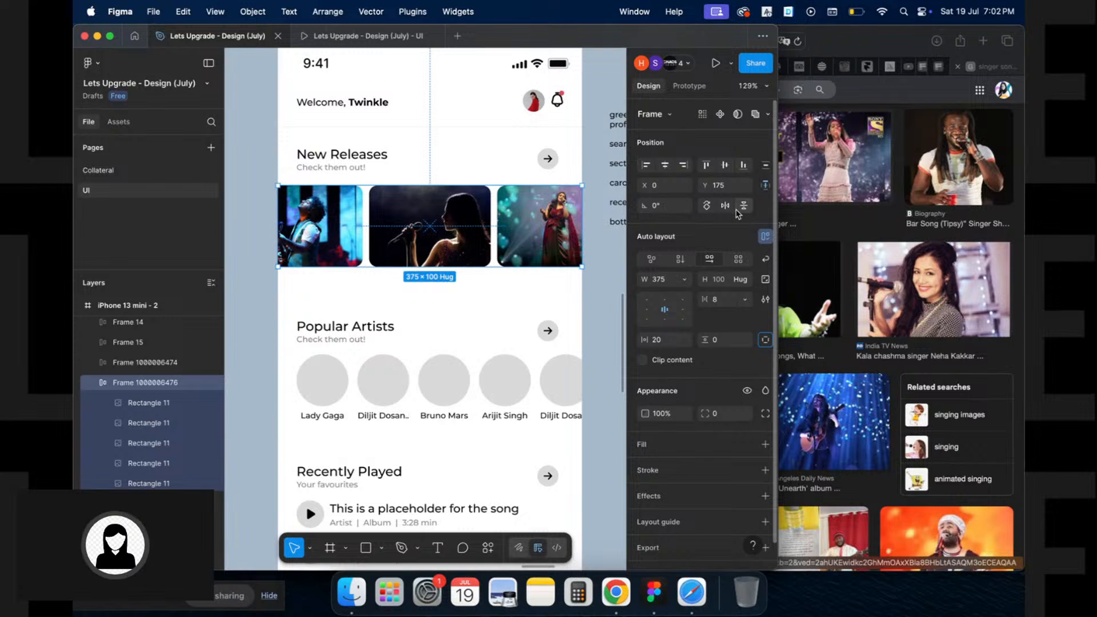
# Set the New Releases carousel frame's prototype overflow to horizontal scrolling, with its position scrolling with the parent
pyautogui.click(690, 87)
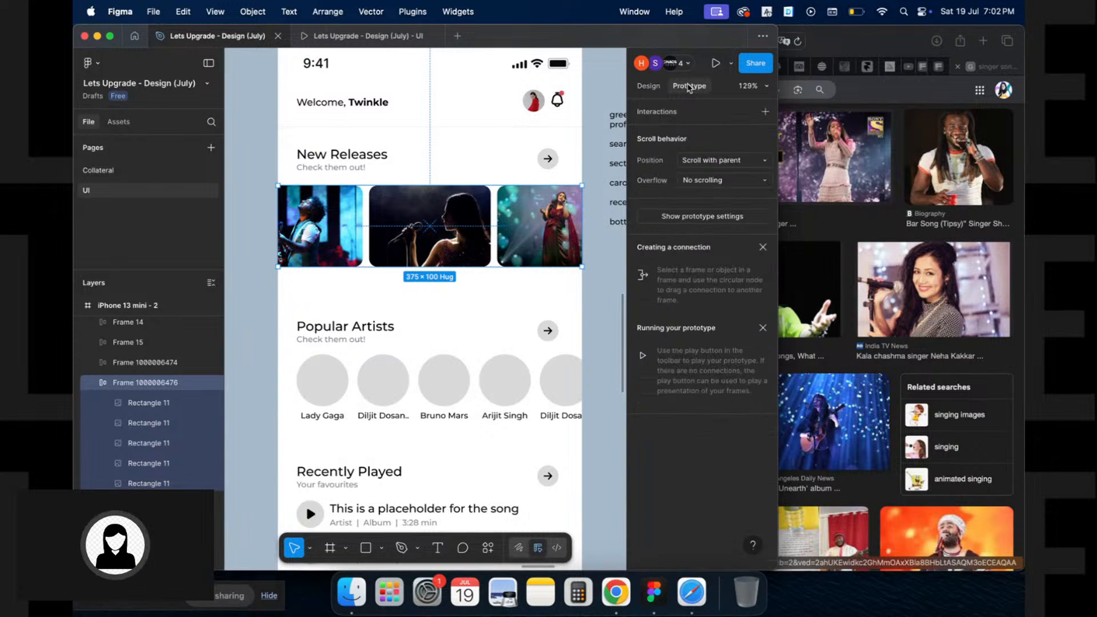
pyautogui.click(712, 164)
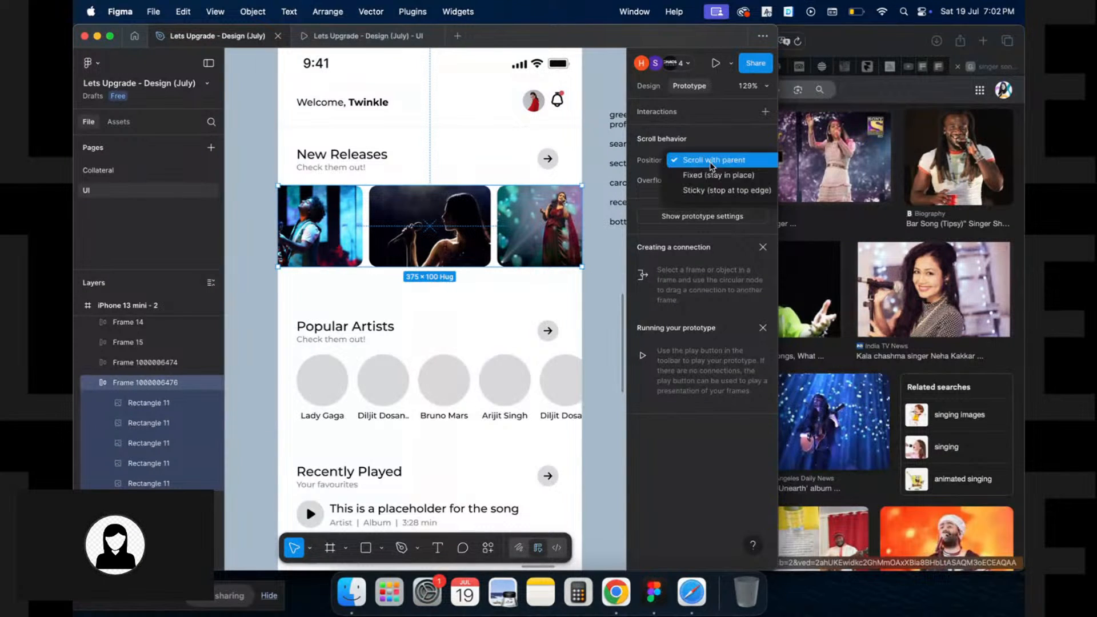
pyautogui.click(711, 166)
pyautogui.click(709, 176)
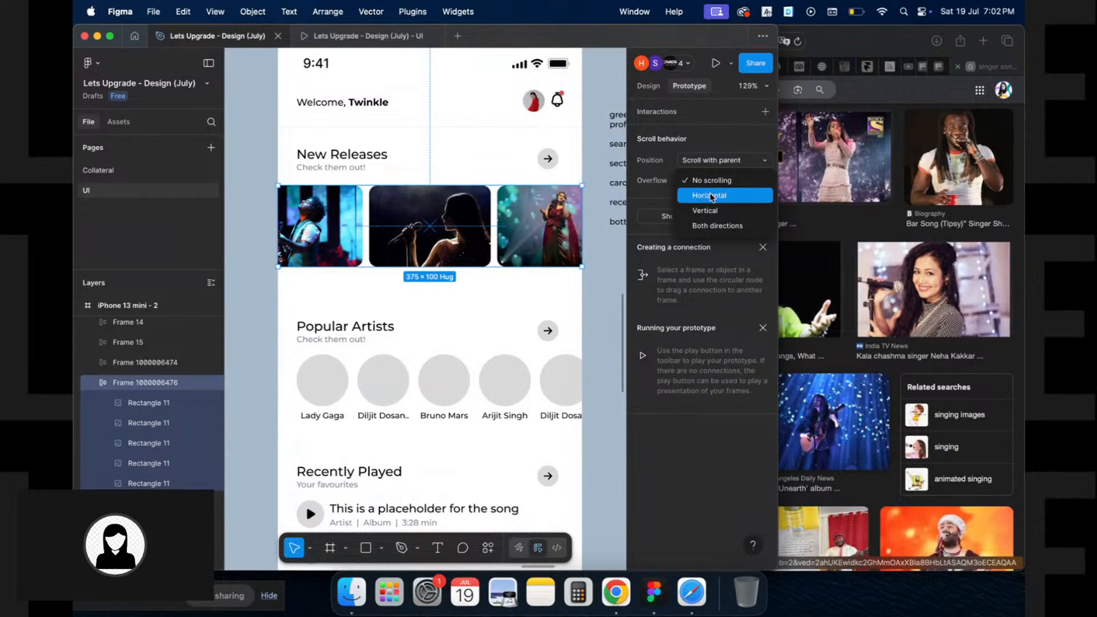
pyautogui.click(710, 196)
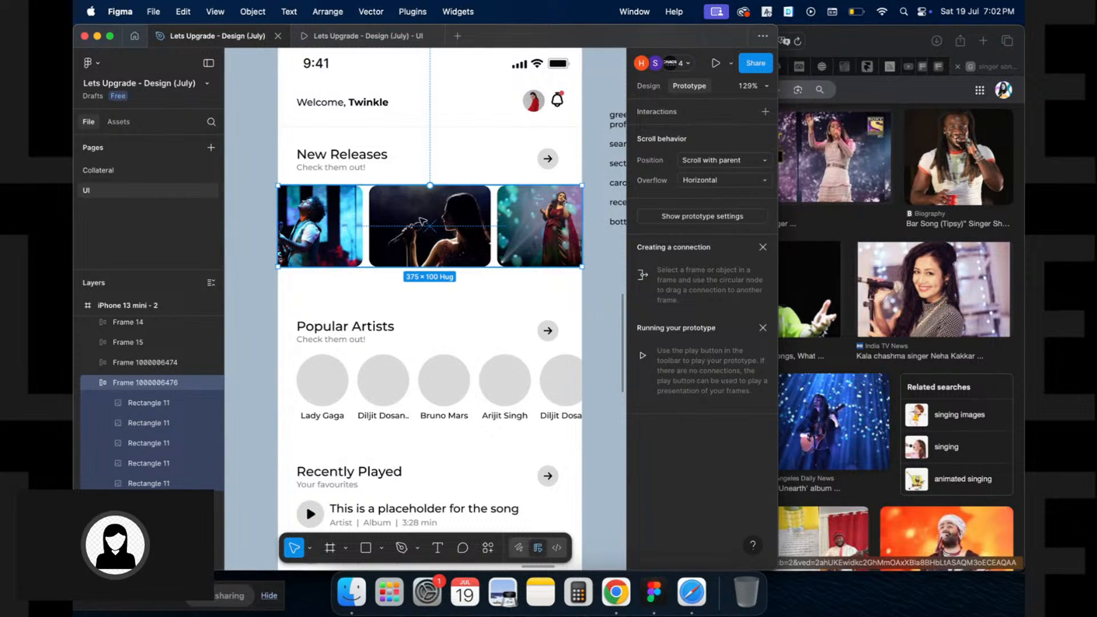
# Preview the iPhone 13 mini - 2 screen as a prototype and swipe the New Releases carousel in both directions to test its scrolling
pyautogui.scroll(3, 435, 171)
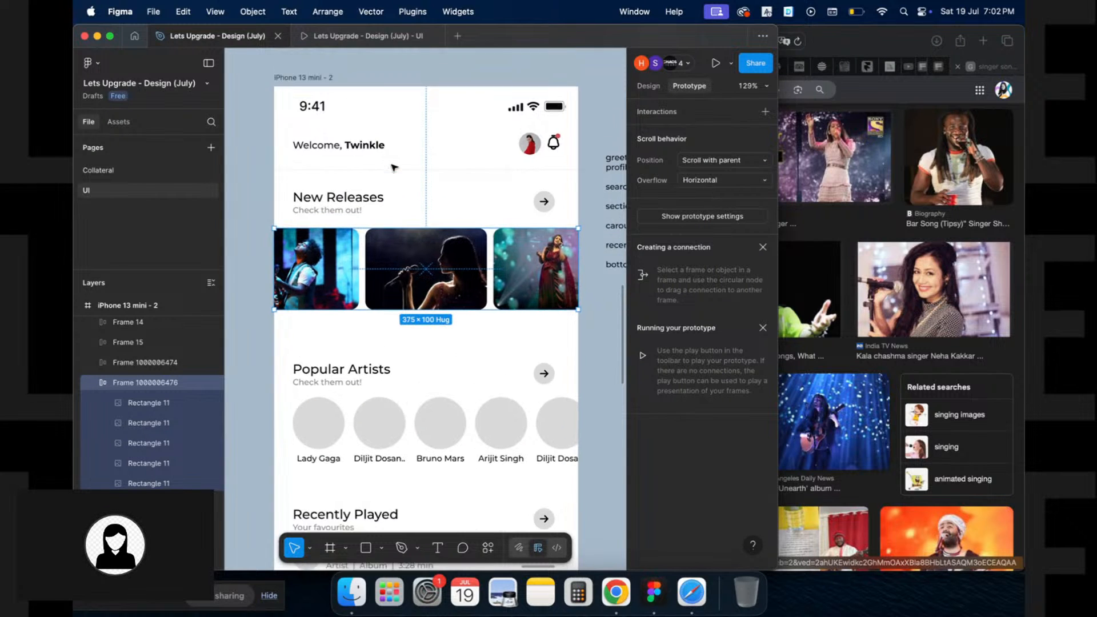
pyautogui.click(302, 87)
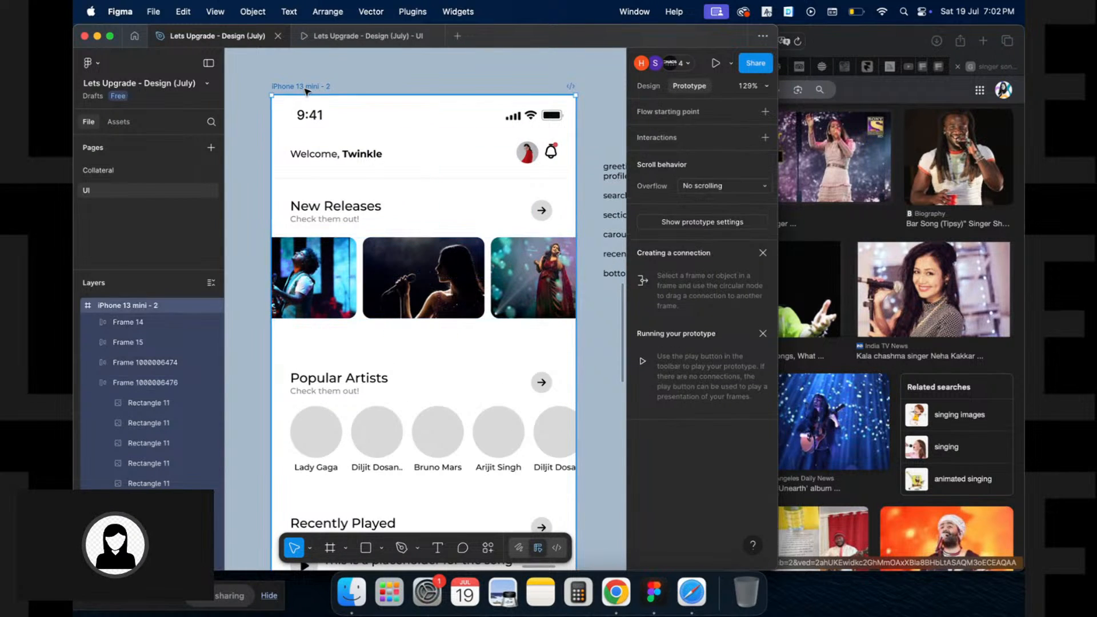
pyautogui.click(715, 64)
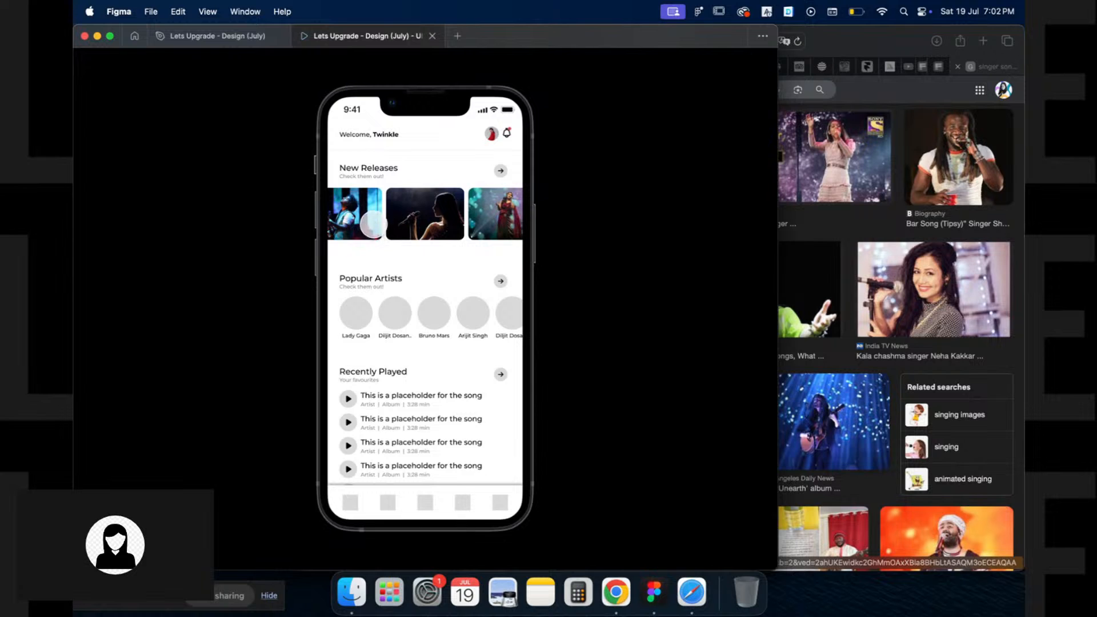
pyautogui.moveTo(373, 224); pyautogui.dragTo(336, 215)
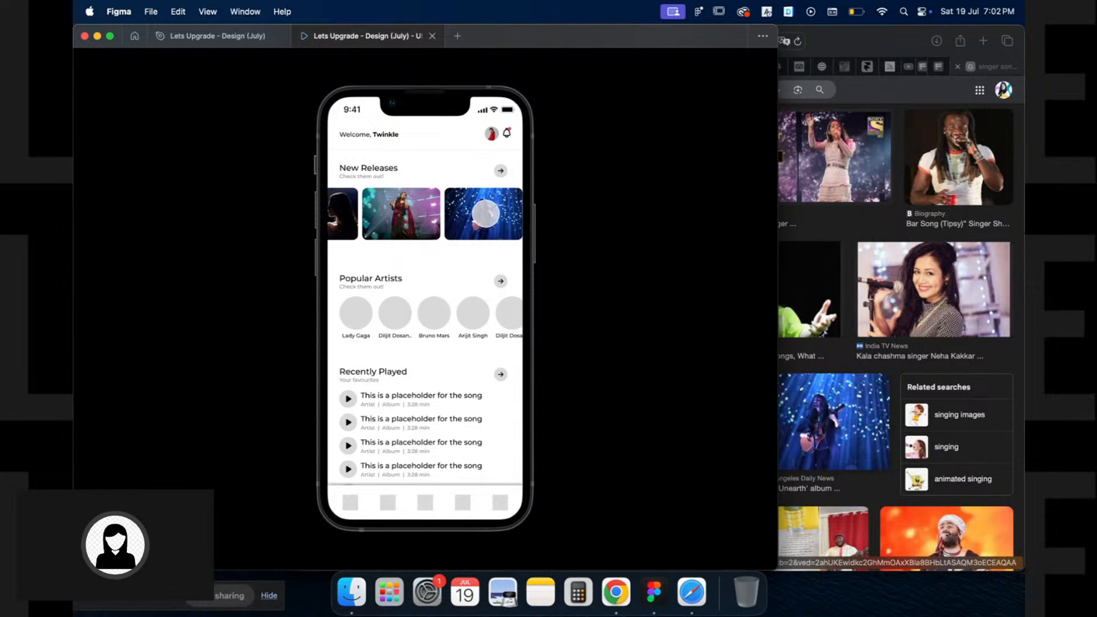
pyautogui.moveTo(485, 214); pyautogui.dragTo(519, 218)
pyautogui.hotkey('ctrl', 'Tab')
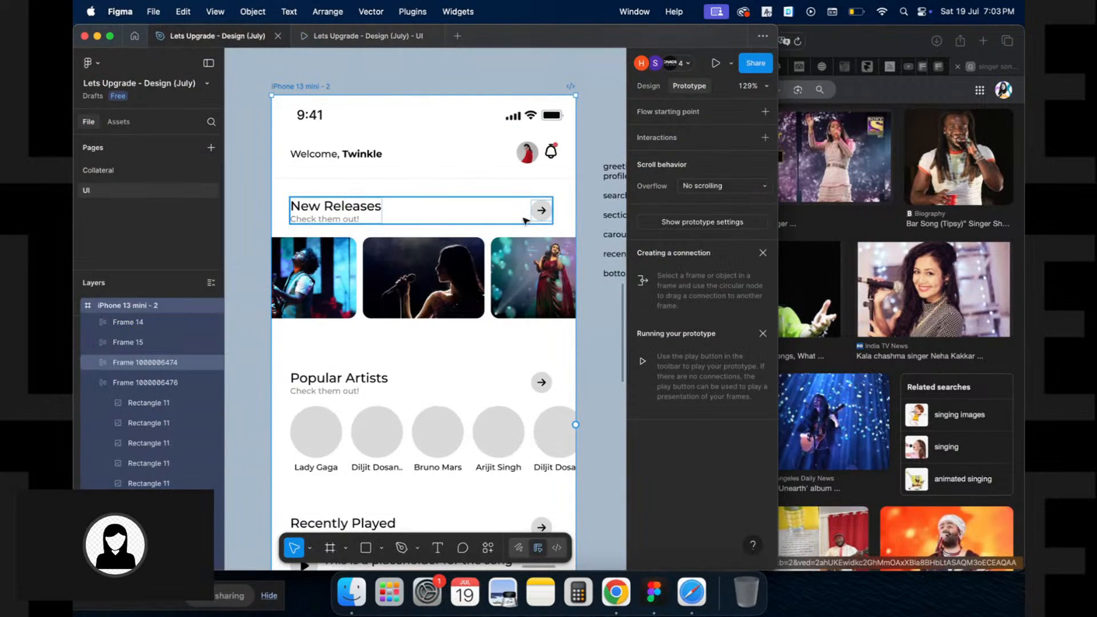
pyautogui.click(500, 290)
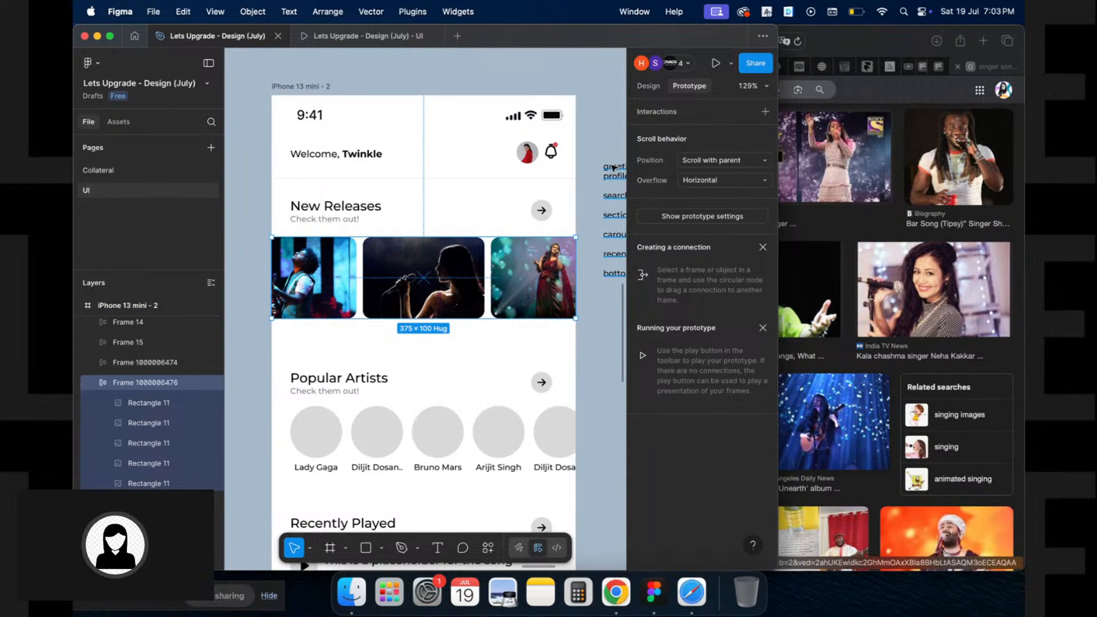
pyautogui.press('super+alt+Return')
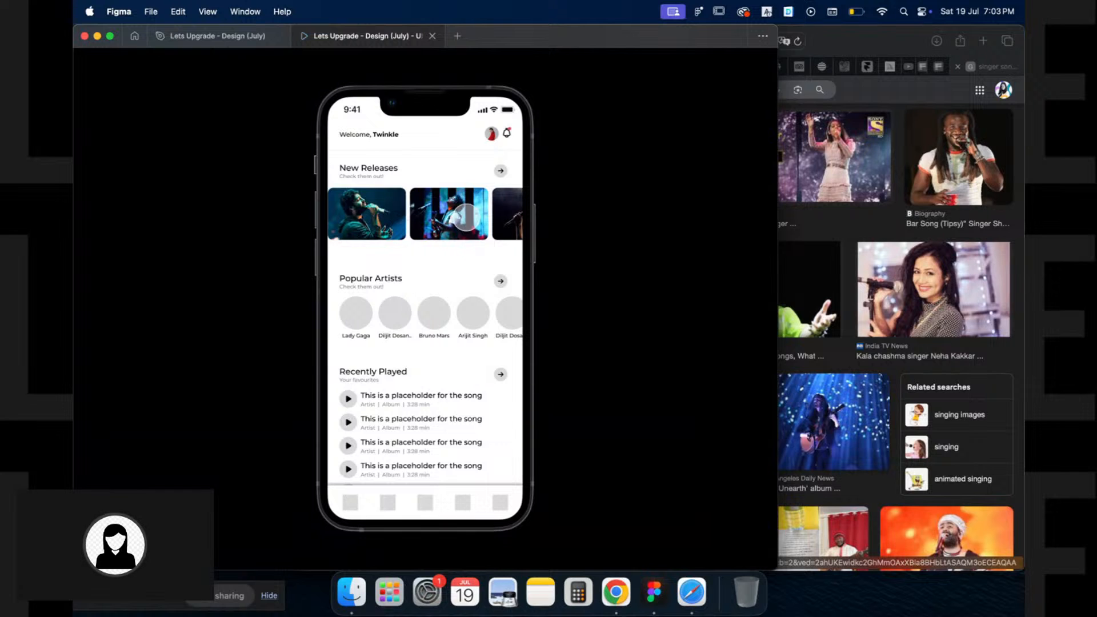
pyautogui.moveTo(466, 216); pyautogui.dragTo(503, 218)
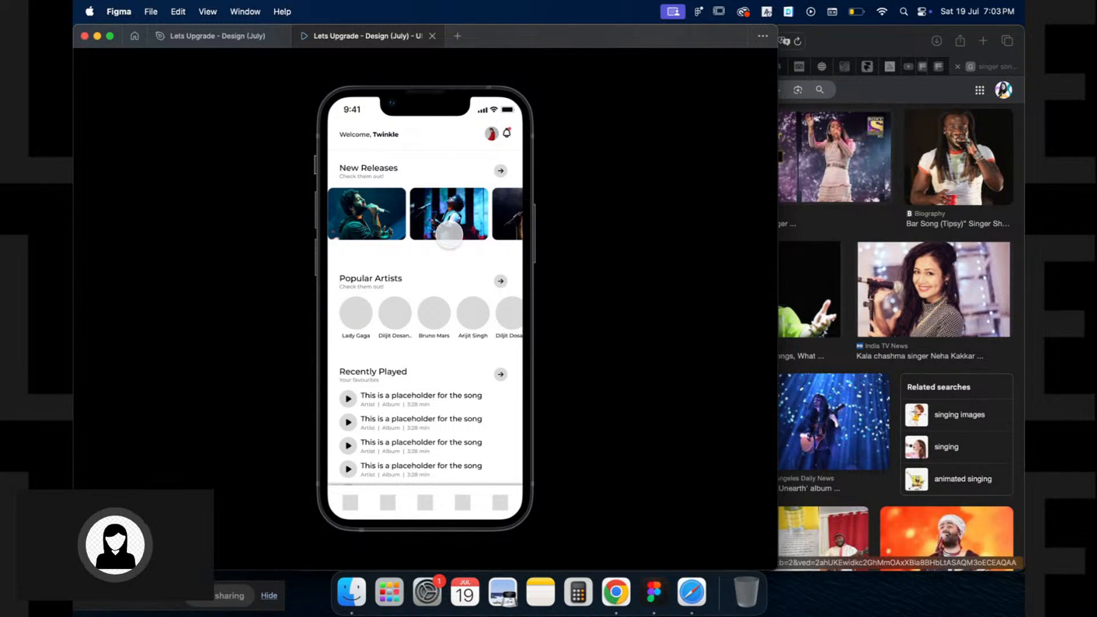
pyautogui.hotkey('ctrl', 'shift', 'Tab')
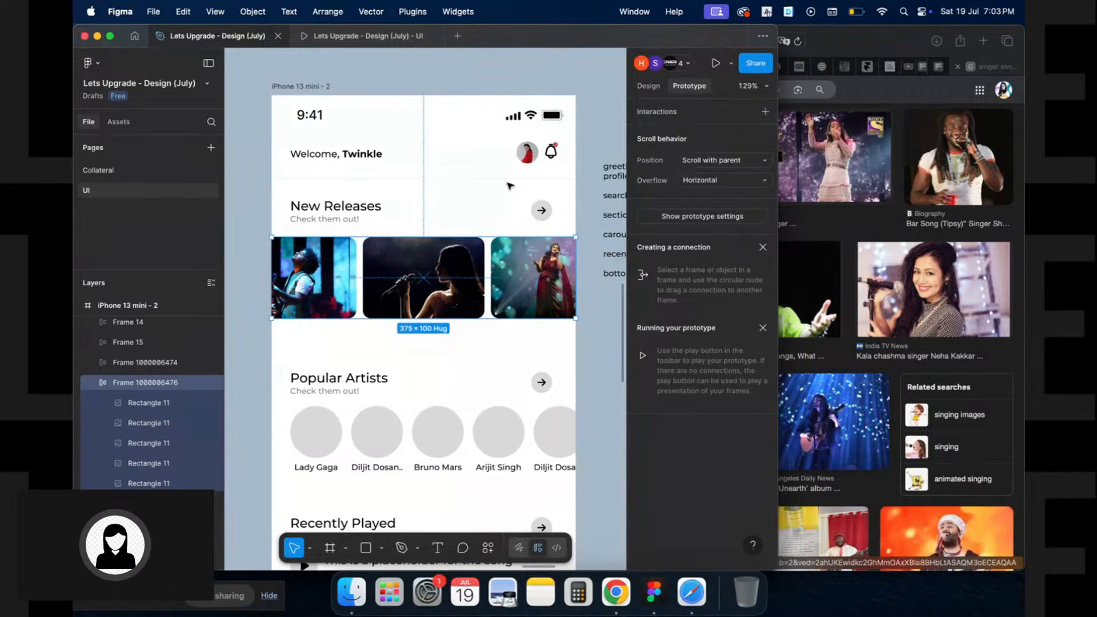
pyautogui.press('Escape')
pyautogui.hotkey('alt', '8')
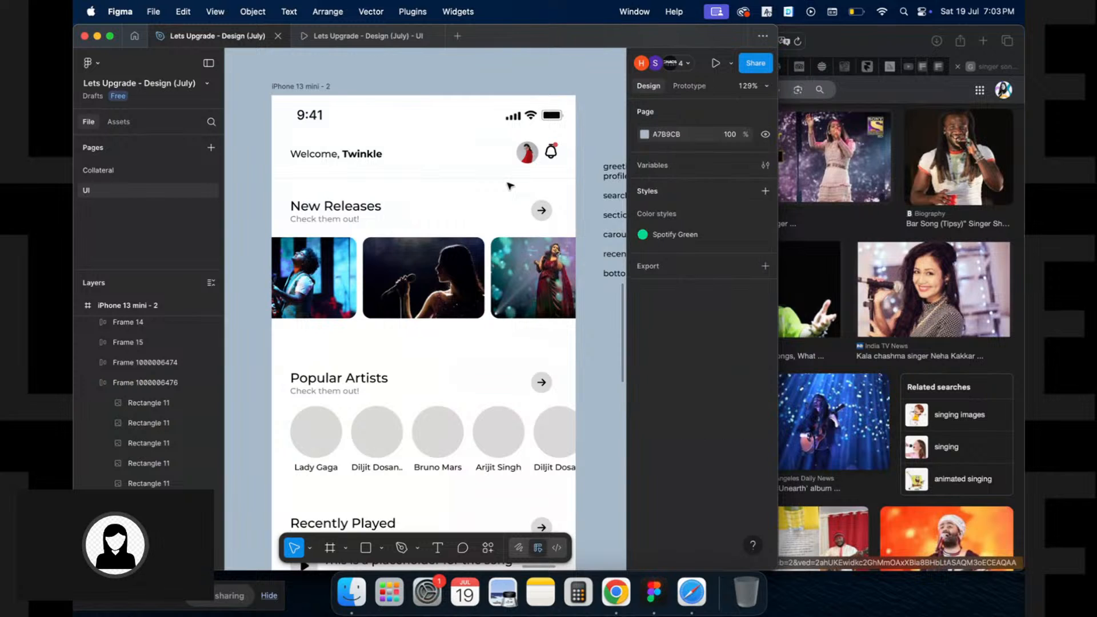
# Apply the Spotify Green colour style to the grey circle of the New Releases arrow button
pyautogui.scroll(-3, 594, 216)
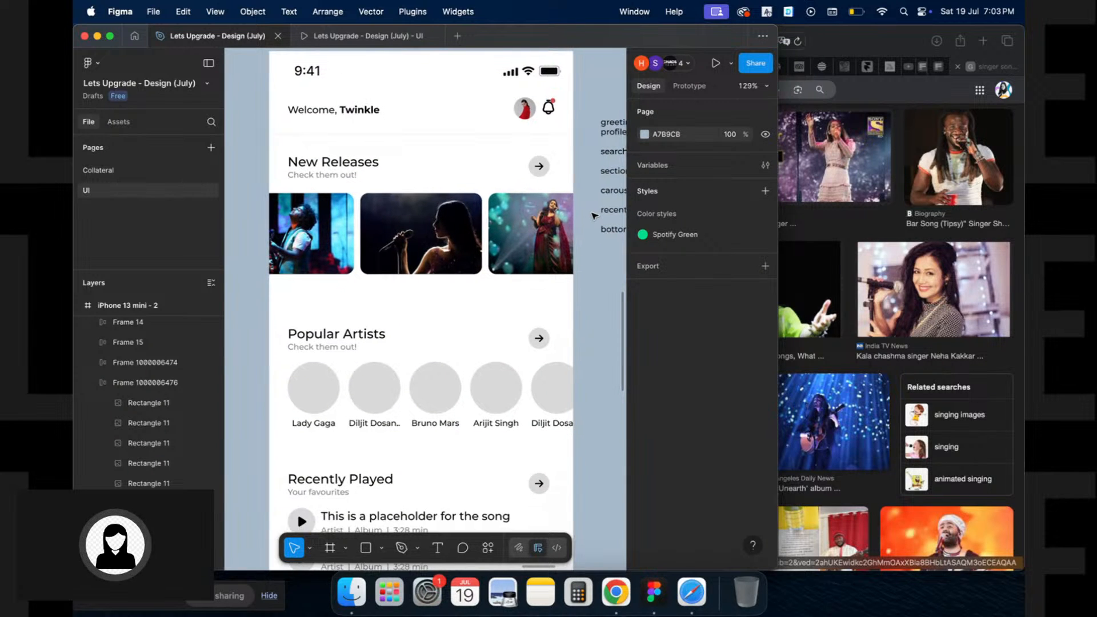
pyautogui.click(547, 221)
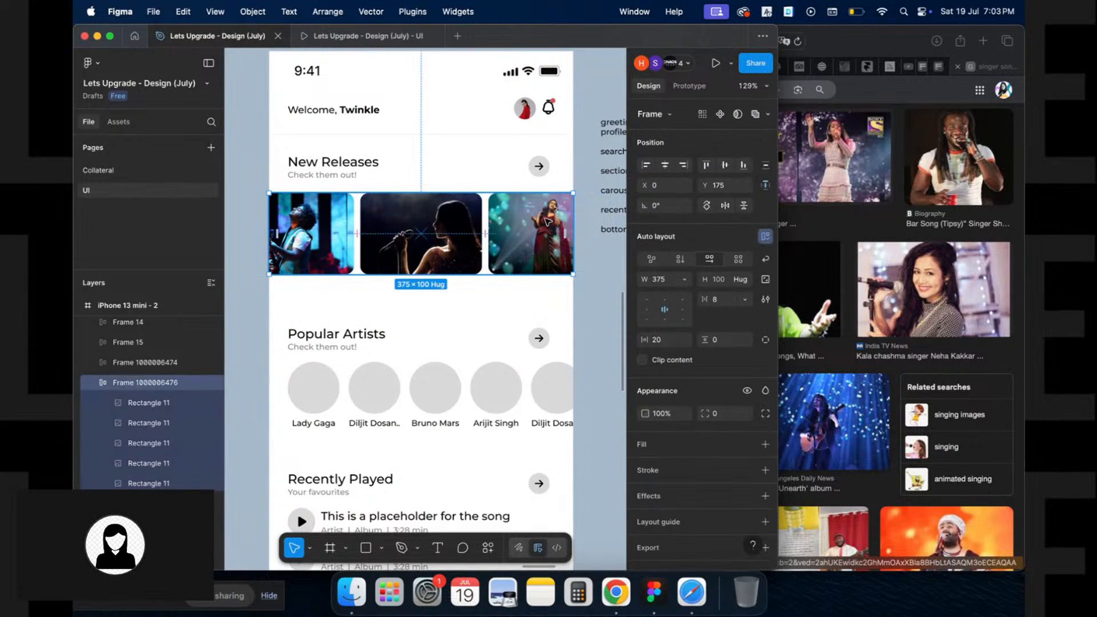
pyautogui.scroll(-2, 571, 283)
pyautogui.scroll(3, 573, 288)
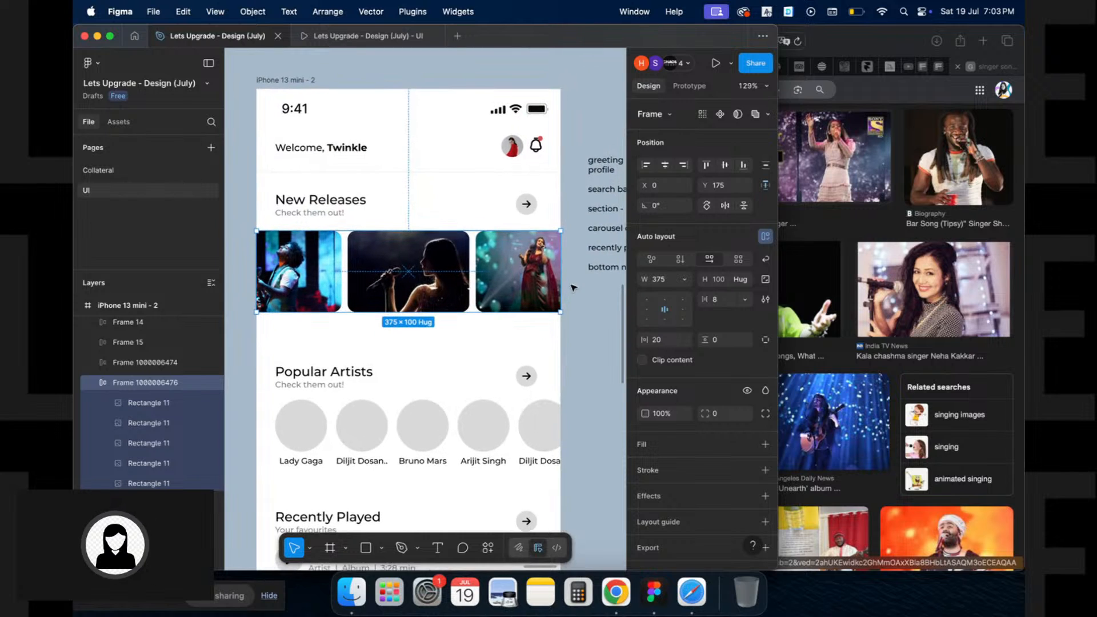
pyautogui.click(441, 204)
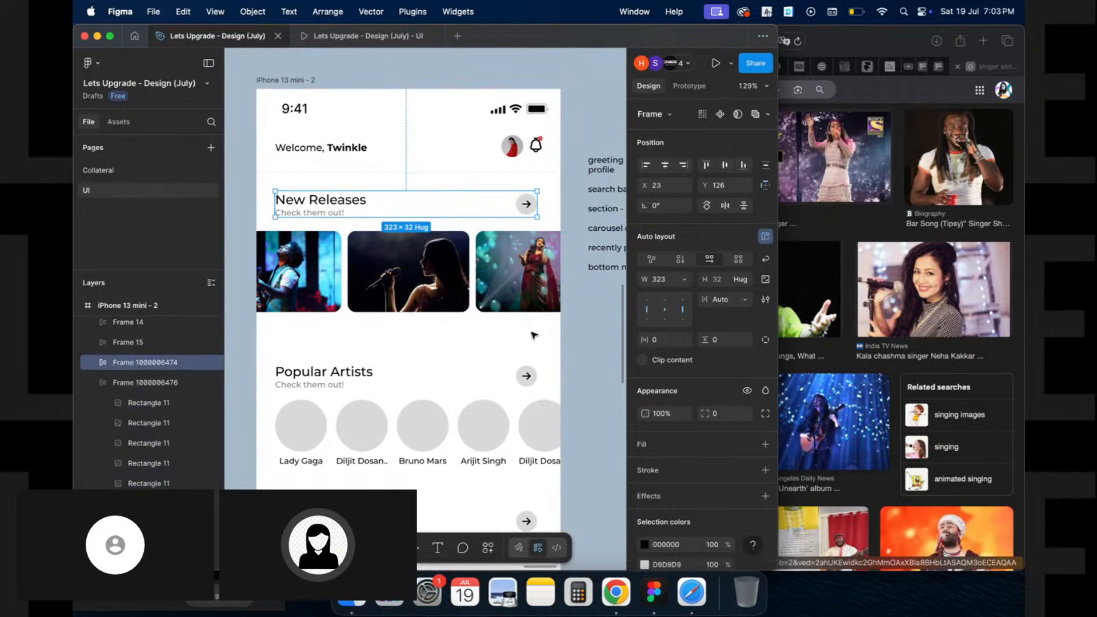
pyautogui.click(526, 204)
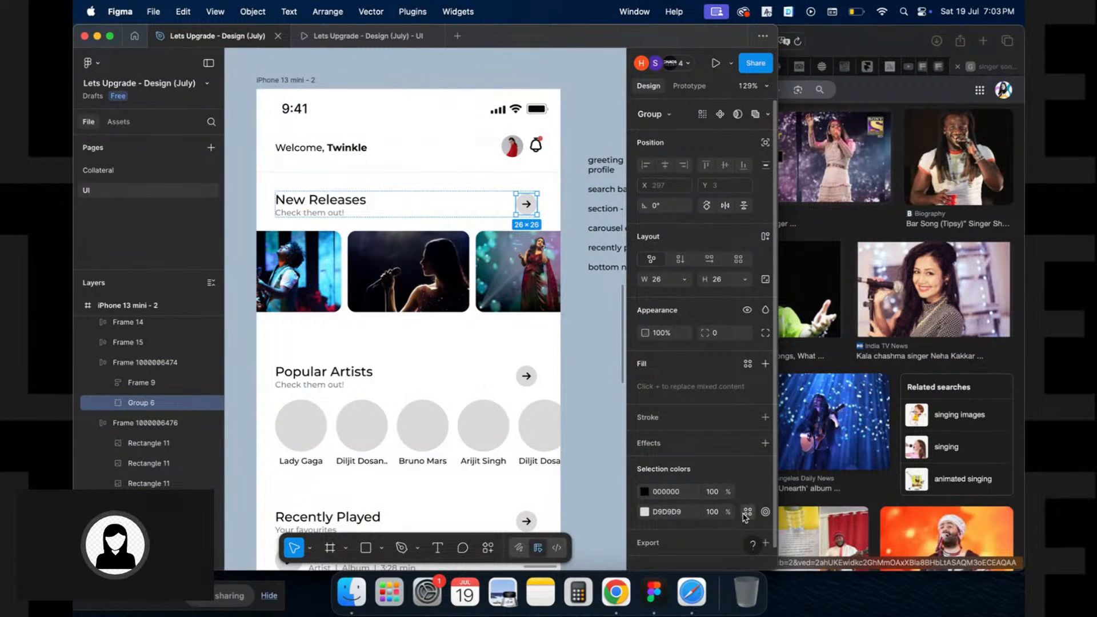
pyautogui.click(747, 512)
pyautogui.click(544, 380)
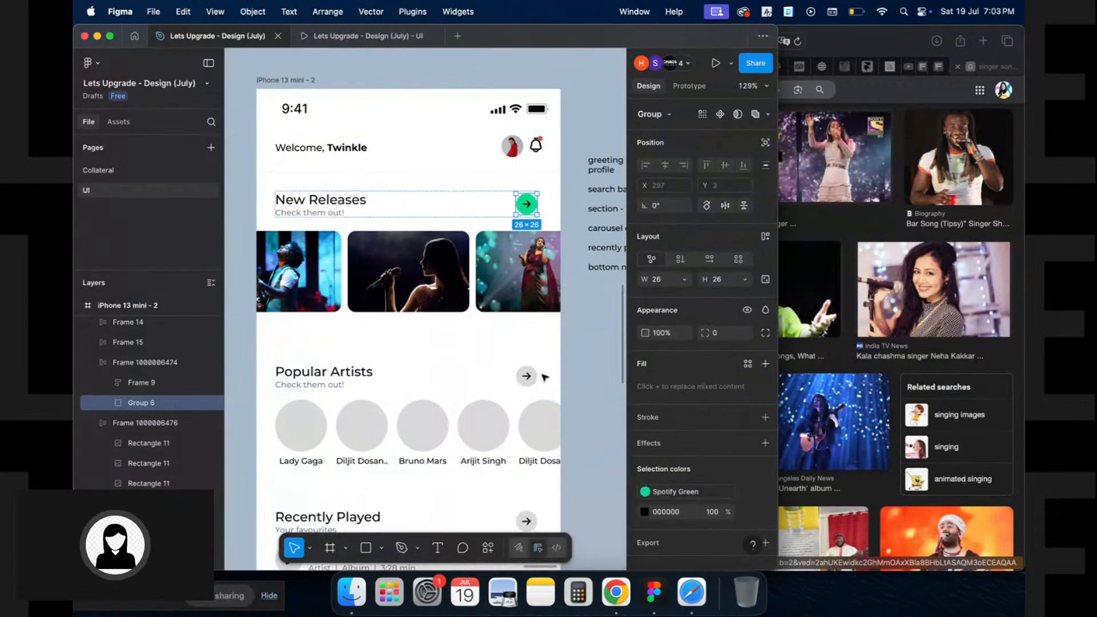
pyautogui.click(579, 306)
# Recolour the grey circle of the Popular Artists arrow button with the Spotify Green colour style
pyautogui.scroll(-3, 579, 306)
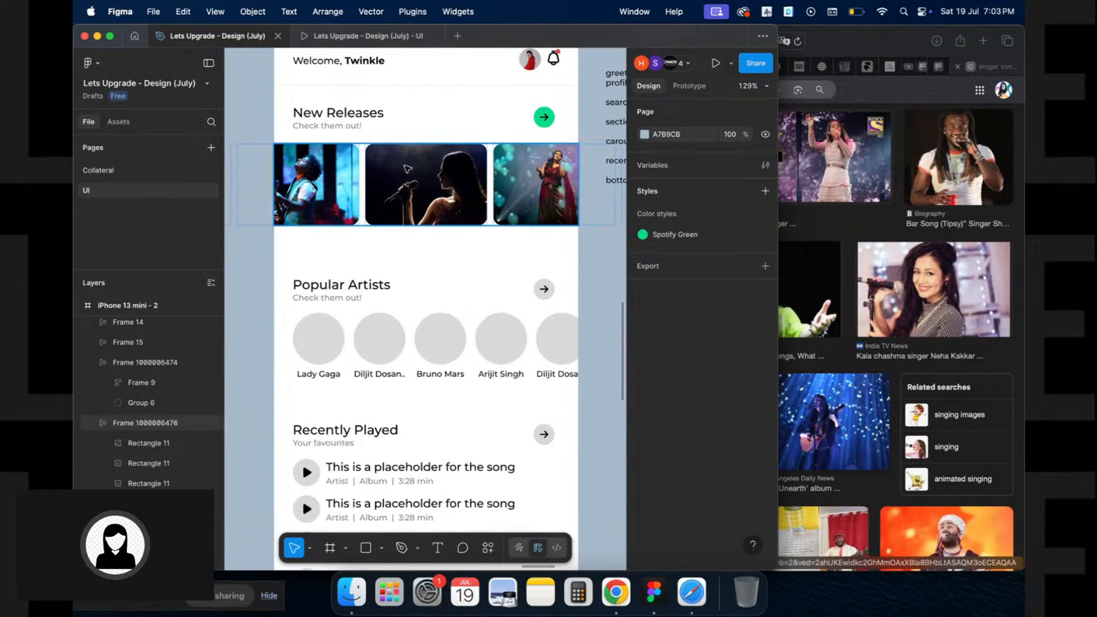
pyautogui.scroll(1, 458, 171)
pyautogui.scroll(-1, 426, 112)
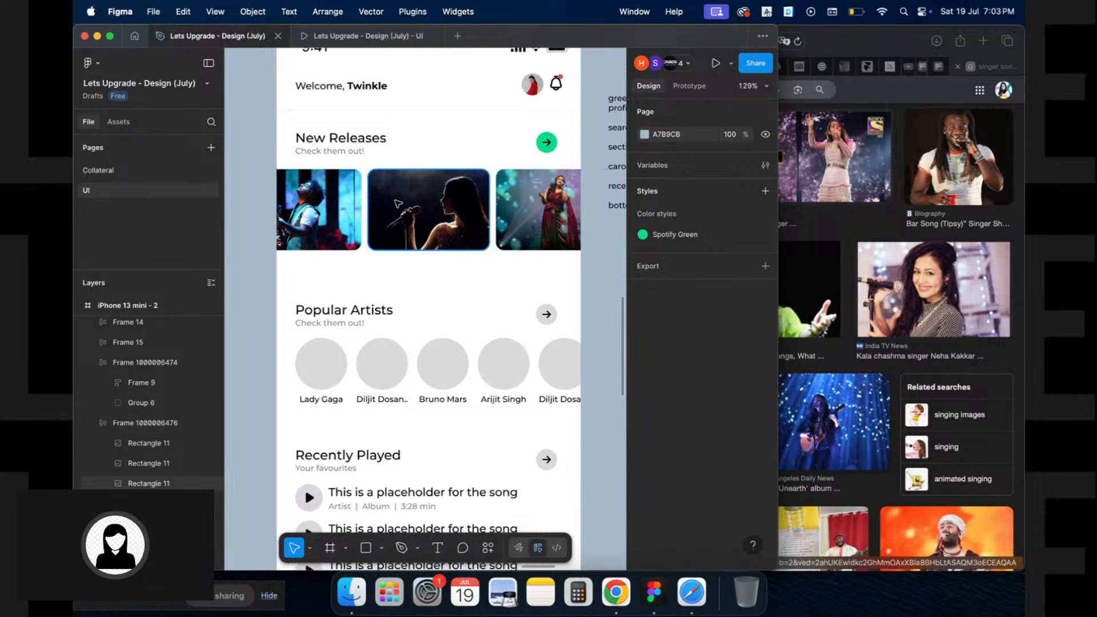
pyautogui.scroll(-2, 380, 289)
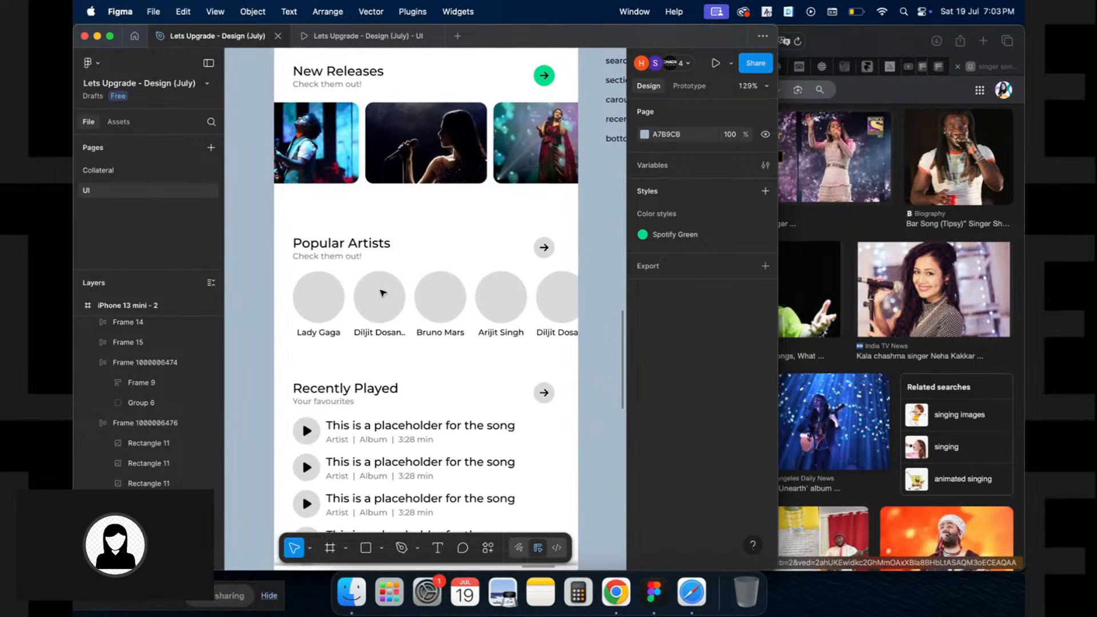
pyautogui.doubleClick(545, 248)
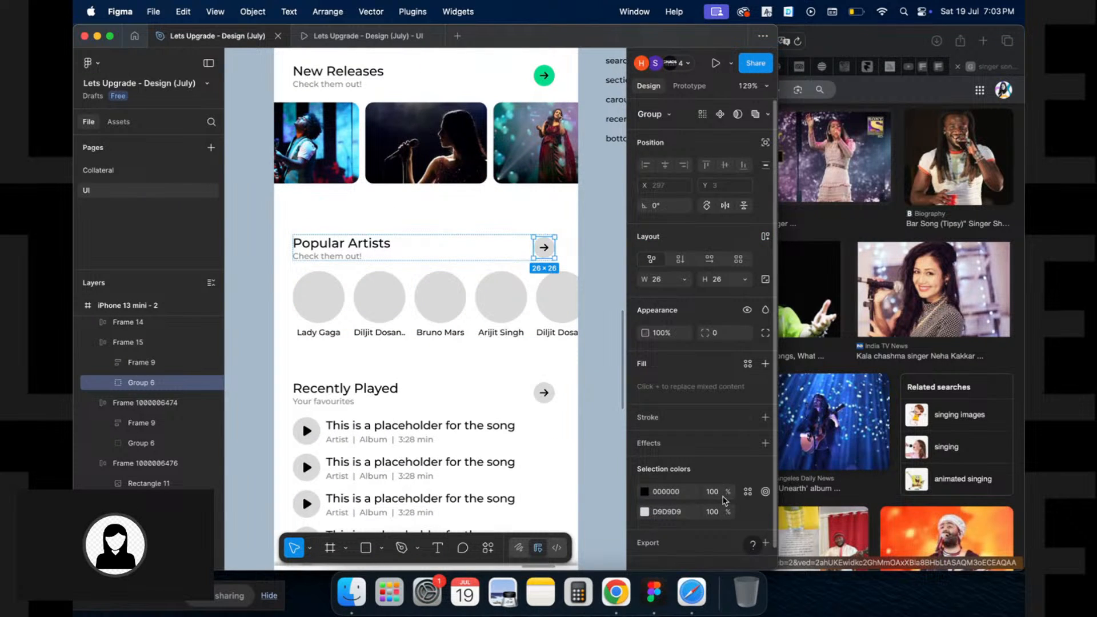
pyautogui.click(747, 511)
pyautogui.click(551, 383)
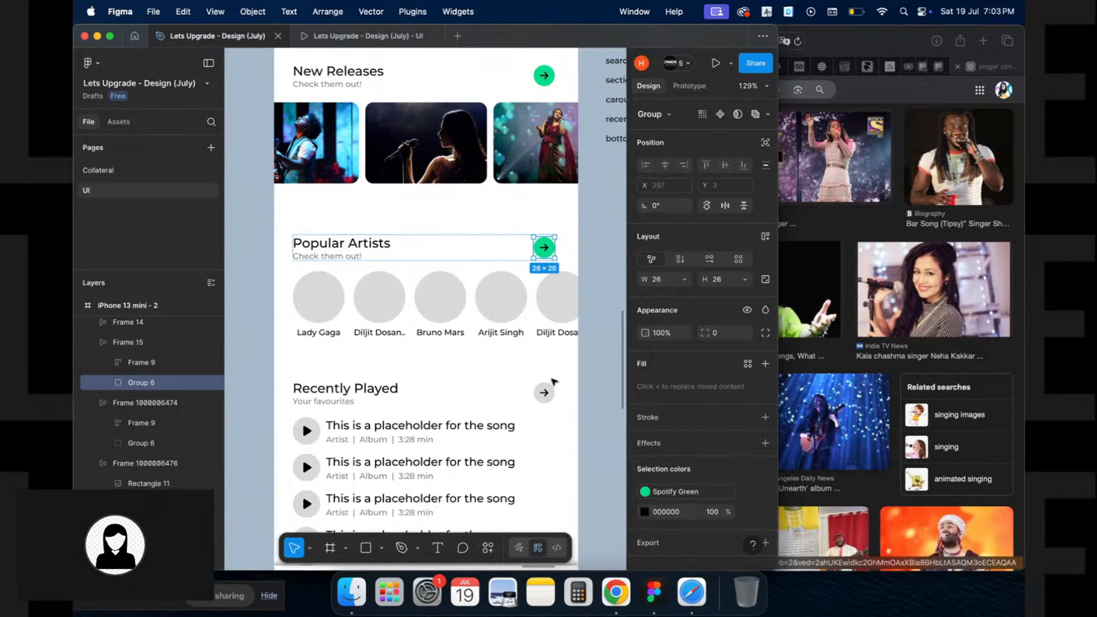
pyautogui.click(503, 217)
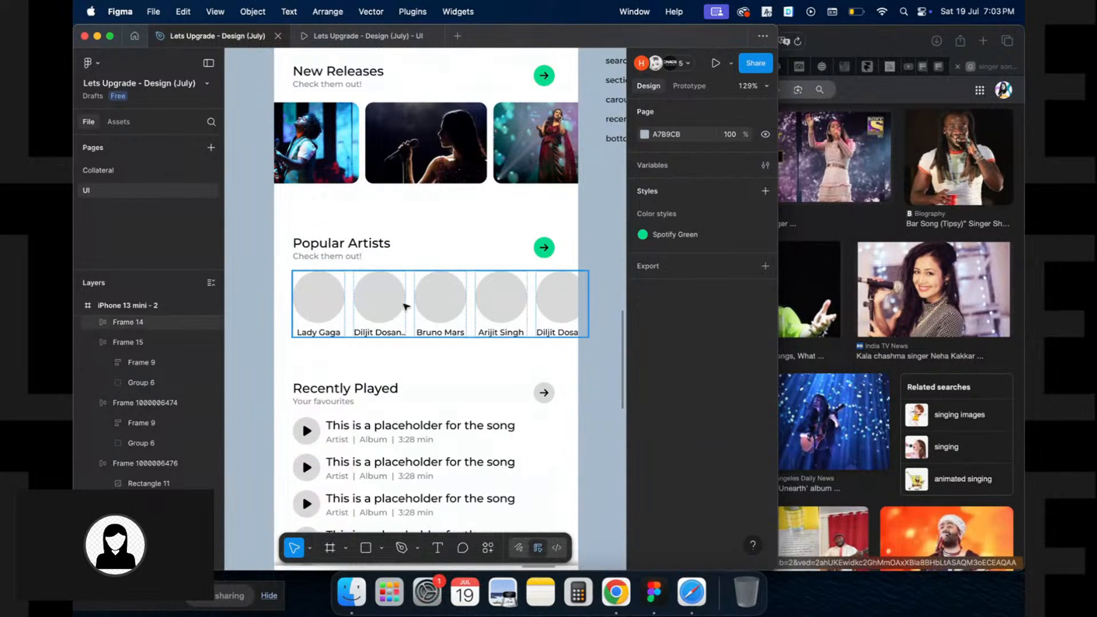
# Copy the Vox image of the blonde singer from the Google image results in Safari and fill the Lady Gaga circle with it
pyautogui.click(336, 298)
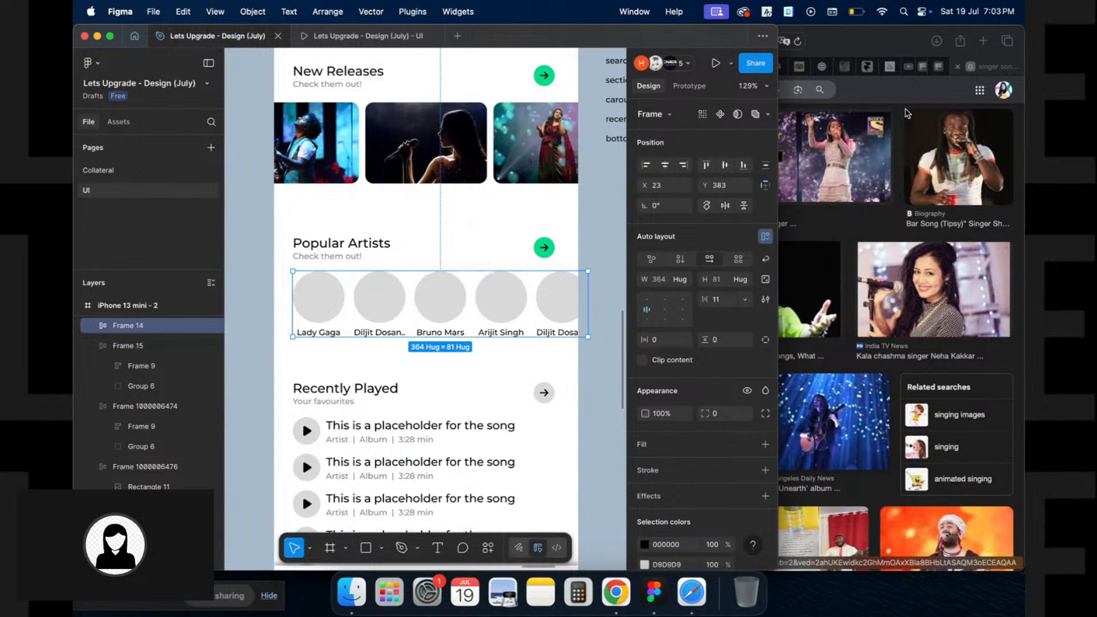
pyautogui.click(808, 108)
pyautogui.click(622, 87)
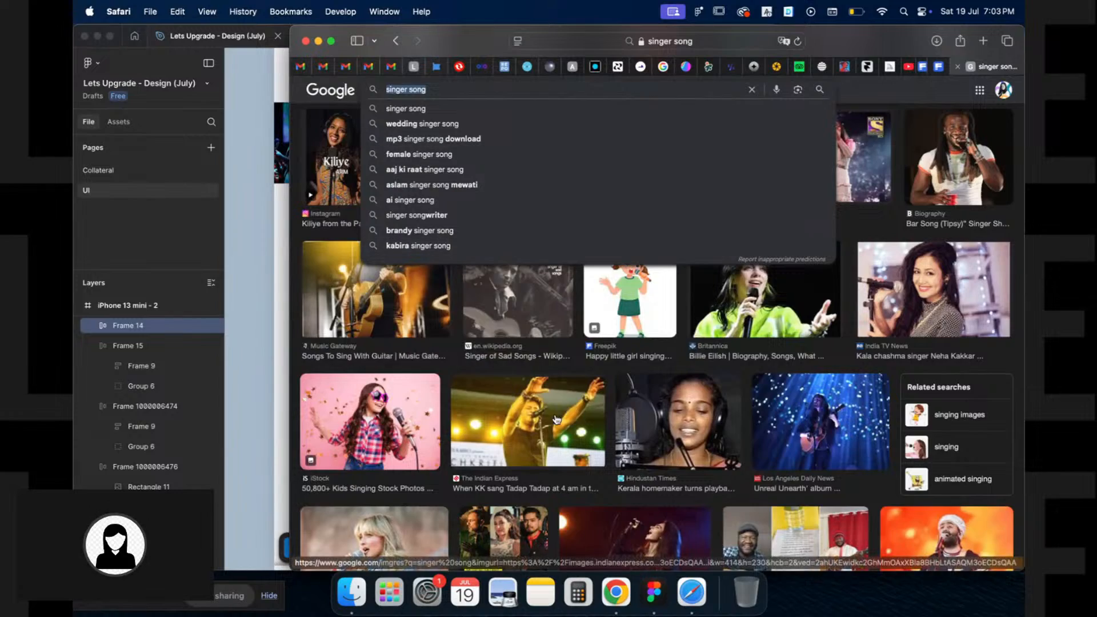
pyautogui.scroll(-5, 394, 317)
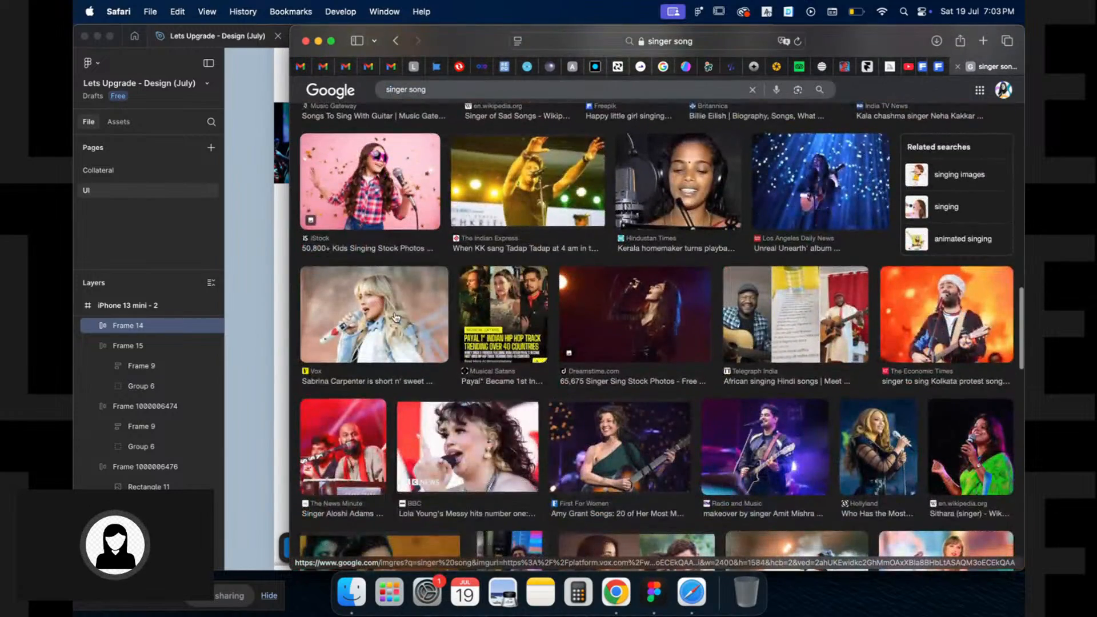
pyautogui.rightClick(394, 317)
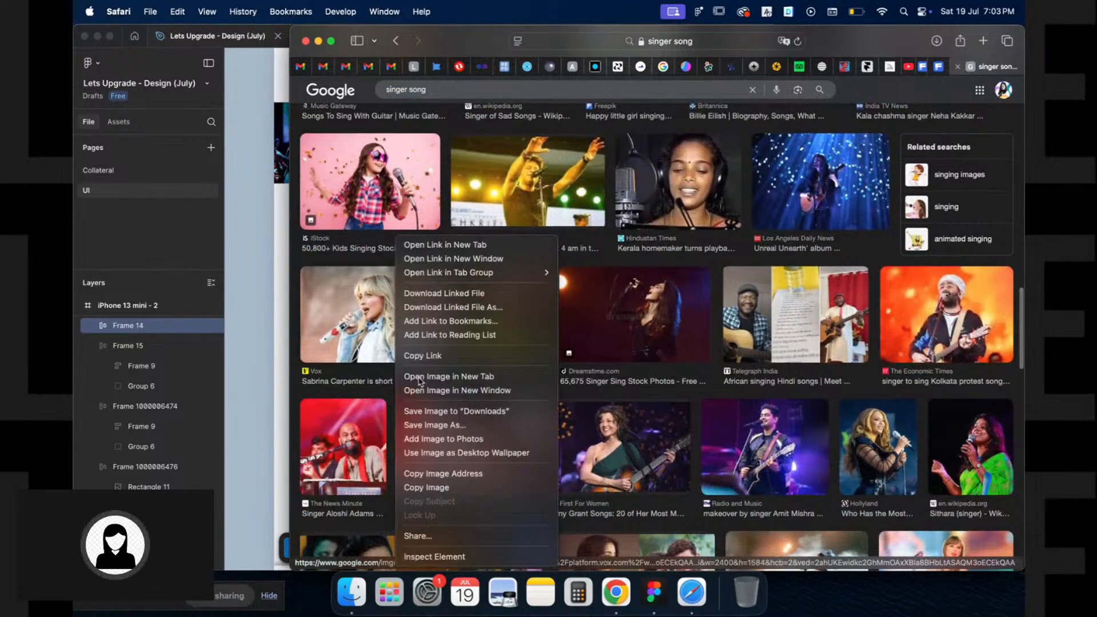
pyautogui.click(434, 487)
pyautogui.click(282, 358)
pyautogui.doubleClick(318, 297)
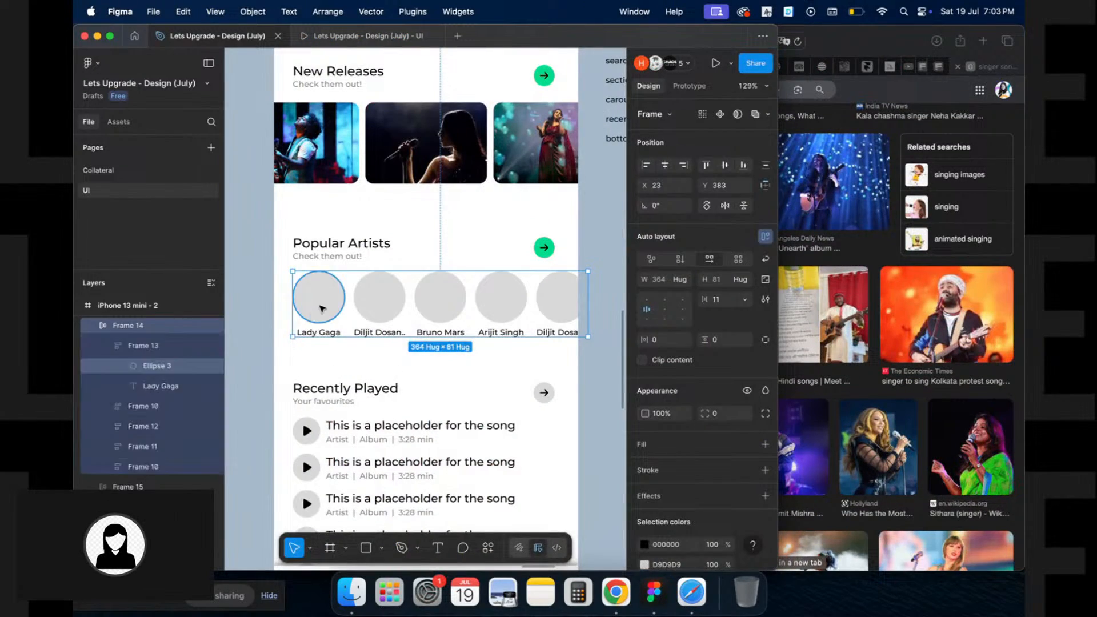
pyautogui.press('super+v')
# Copy the Hollyland singer image from the web results and fill the second Popular Artists circle with it
pyautogui.click(800, 331)
pyautogui.scroll(-3, 697, 332)
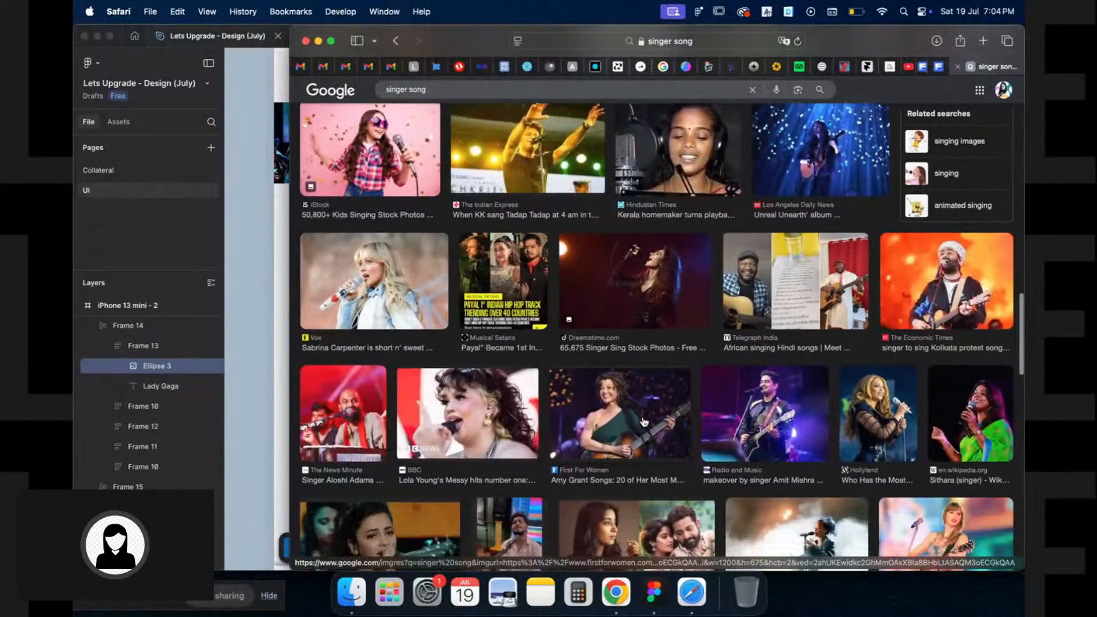
pyautogui.rightClick(721, 236)
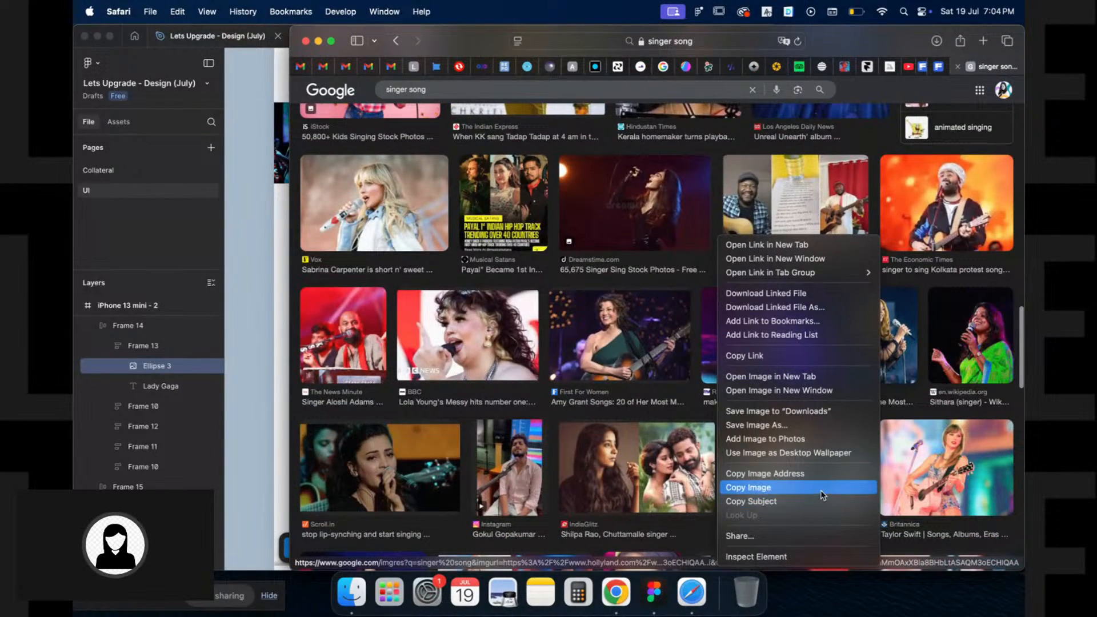
pyautogui.click(749, 487)
pyautogui.click(280, 349)
pyautogui.doubleClick(384, 310)
pyautogui.press('super+v')
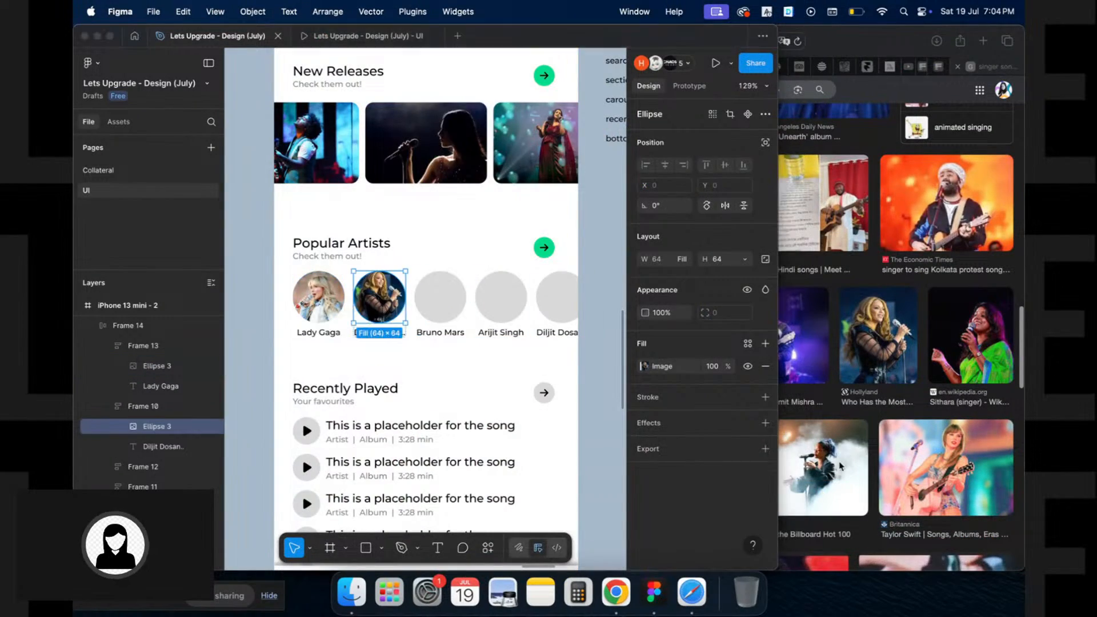
# Copy the Billboard image of the singer in white smoke from Safari and fill the Bruno Mars circle with it in Figma
pyautogui.click(823, 468)
pyautogui.rightClick(822, 466)
pyautogui.rightClick(920, 249)
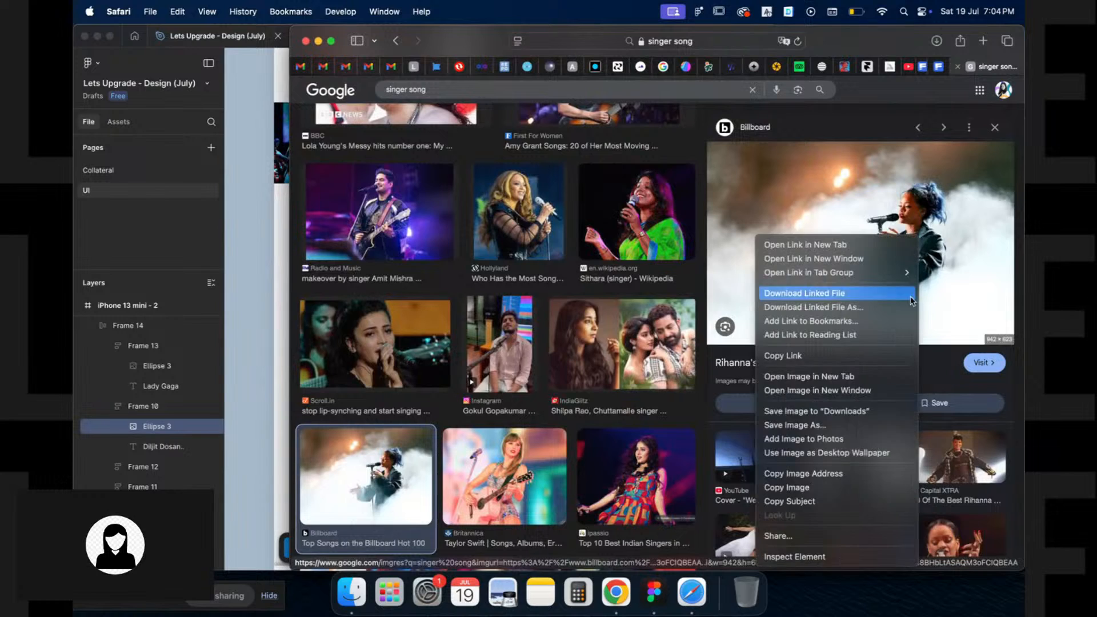
pyautogui.click(743, 488)
pyautogui.click(280, 349)
pyautogui.doubleClick(440, 298)
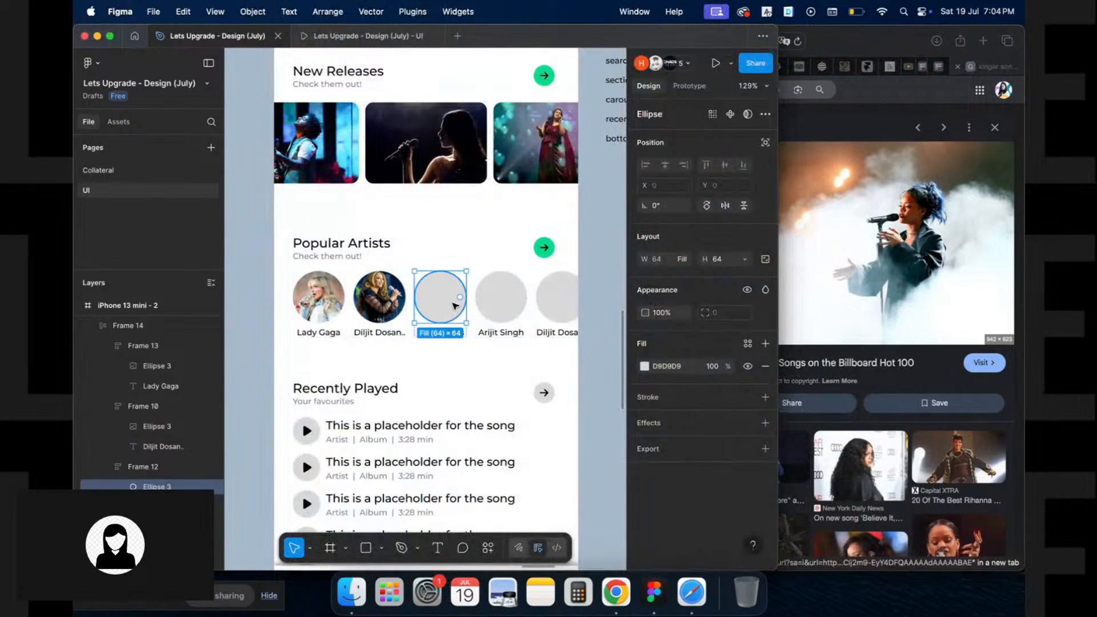
# Find the Times of India singer image in the Safari results, copy it and fill the Arijit Singh circle with it in Figma
pyautogui.click(915, 325)
pyautogui.scroll(-3, 915, 326)
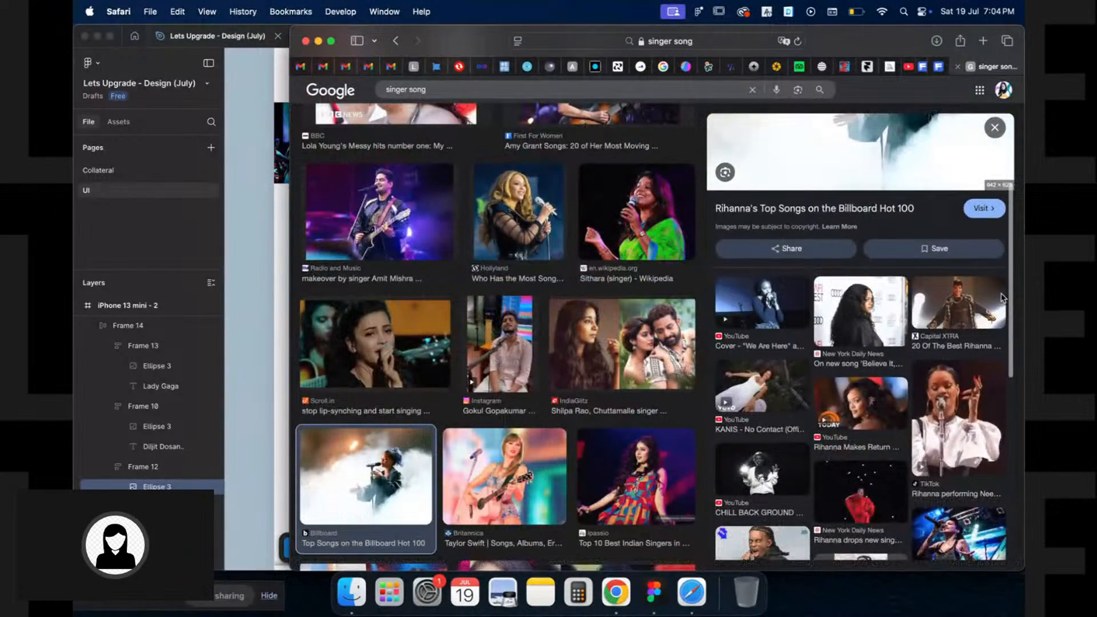
pyautogui.rightClick(833, 412)
pyautogui.click(863, 526)
pyautogui.scroll(-3, 854, 423)
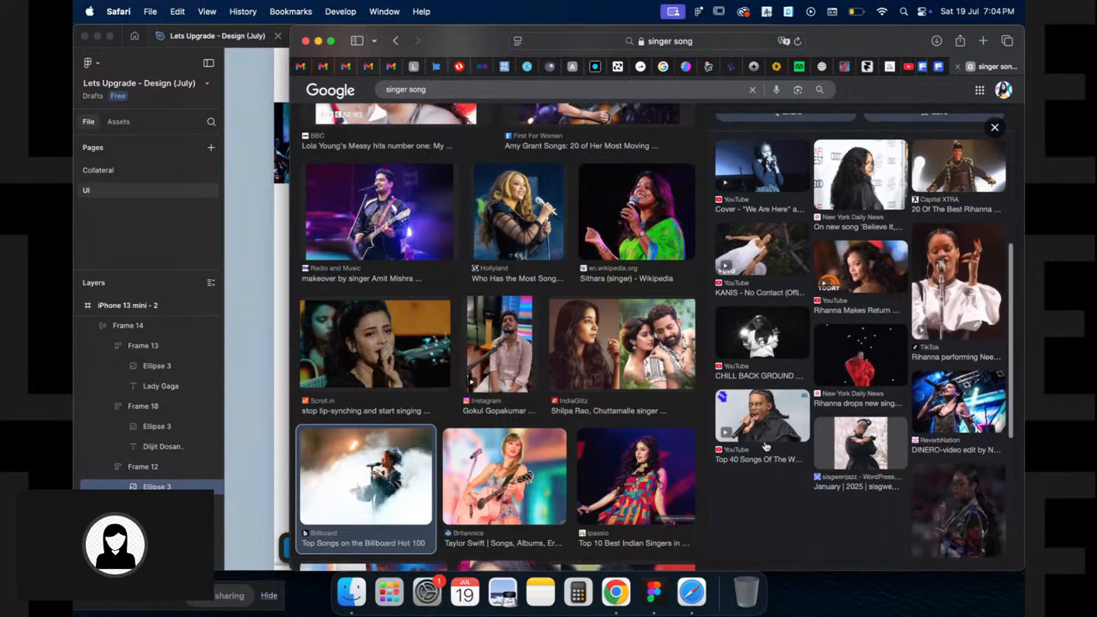
pyautogui.scroll(-5, 643, 390)
pyautogui.click(642, 390)
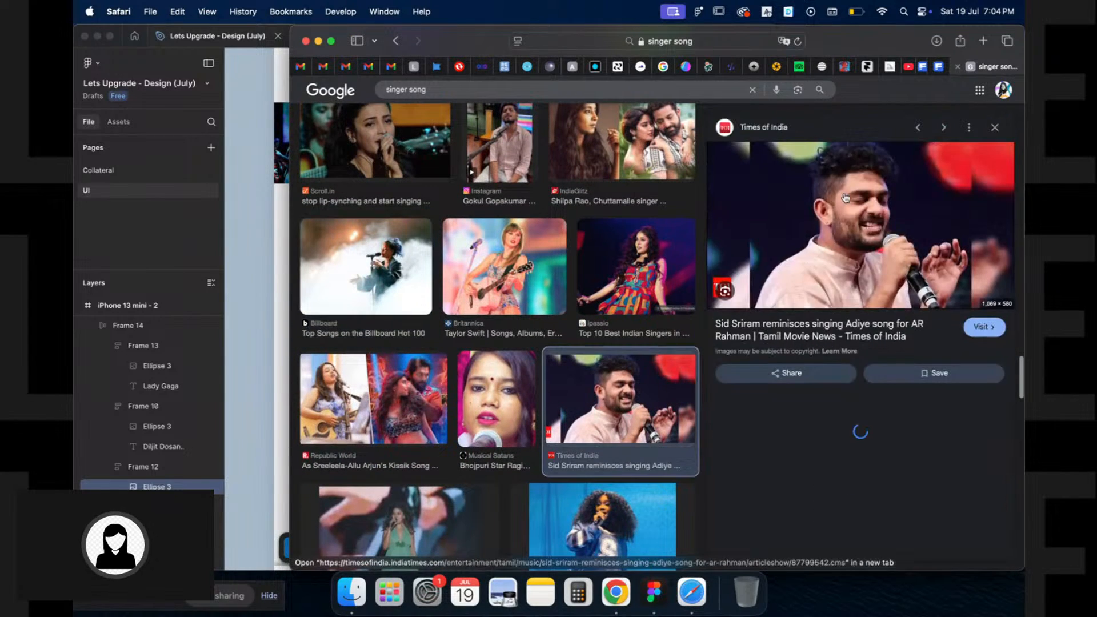
pyautogui.rightClick(711, 229)
pyautogui.click(742, 479)
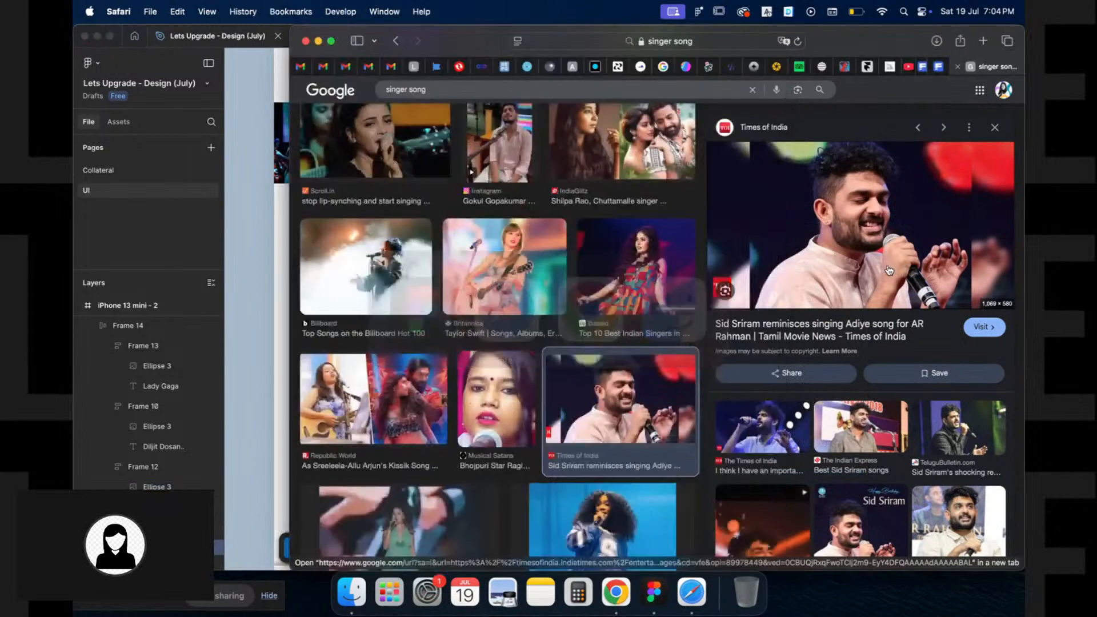
# Copy the News18 singer image from the Safari results and fill the fifth Popular Artists circle with it in Figma
pyautogui.scroll(-4, 889, 270)
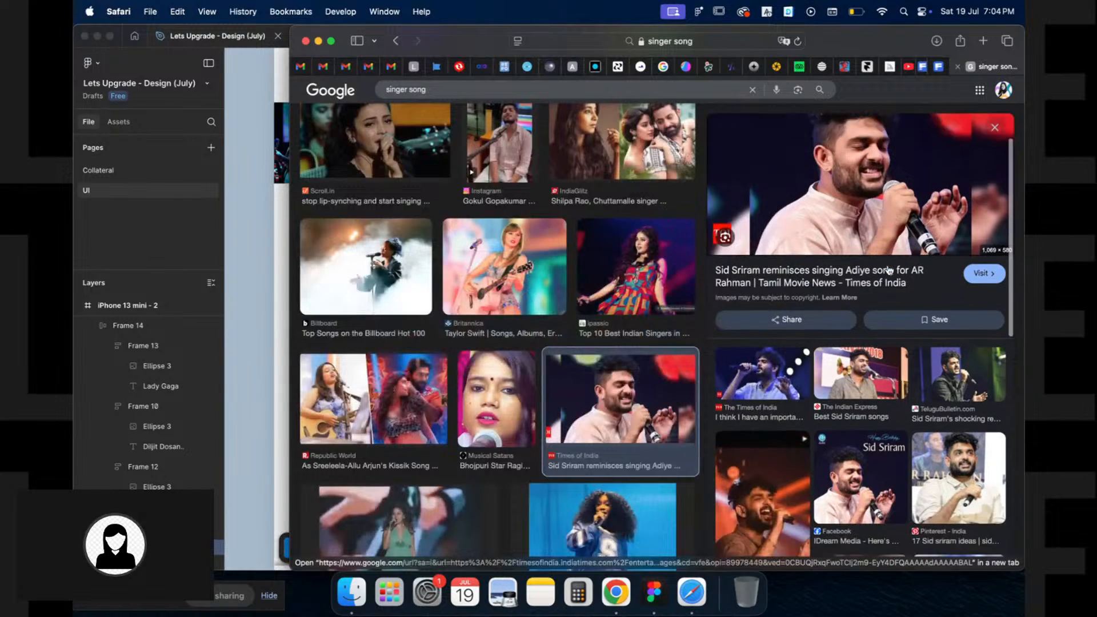
pyautogui.scroll(-6, 351, 424)
pyautogui.rightClick(351, 424)
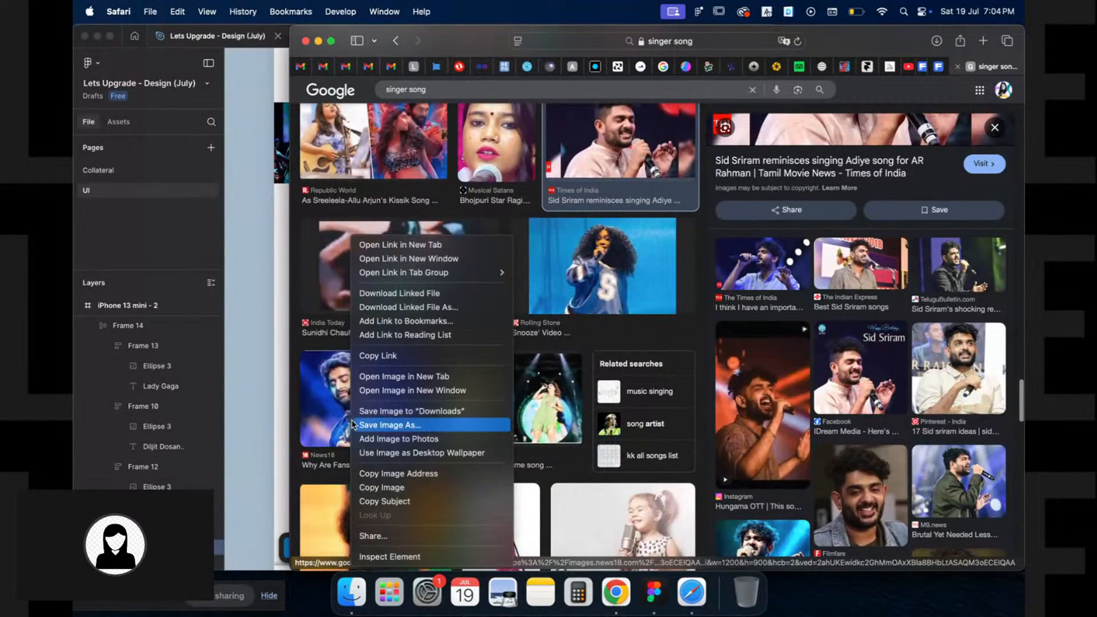
pyautogui.click(384, 490)
pyautogui.press('super+Tab')
pyautogui.click(571, 297)
pyautogui.press('super+v')
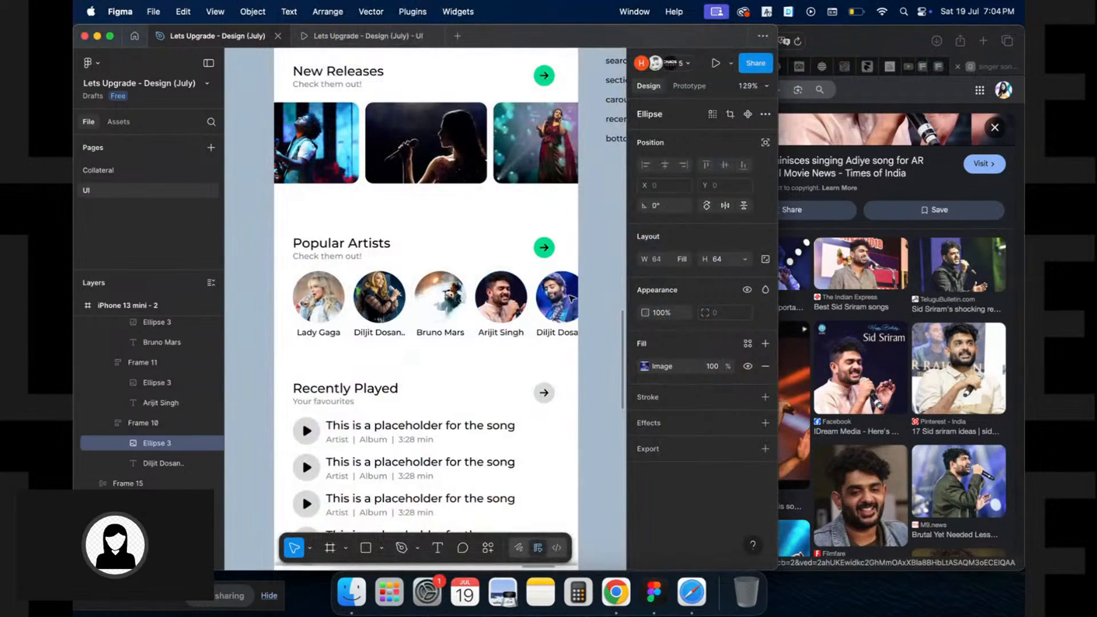
# Narrow the frame holding the Popular Artists circles to a width of 334
pyautogui.press('Escape')
pyautogui.click(340, 294)
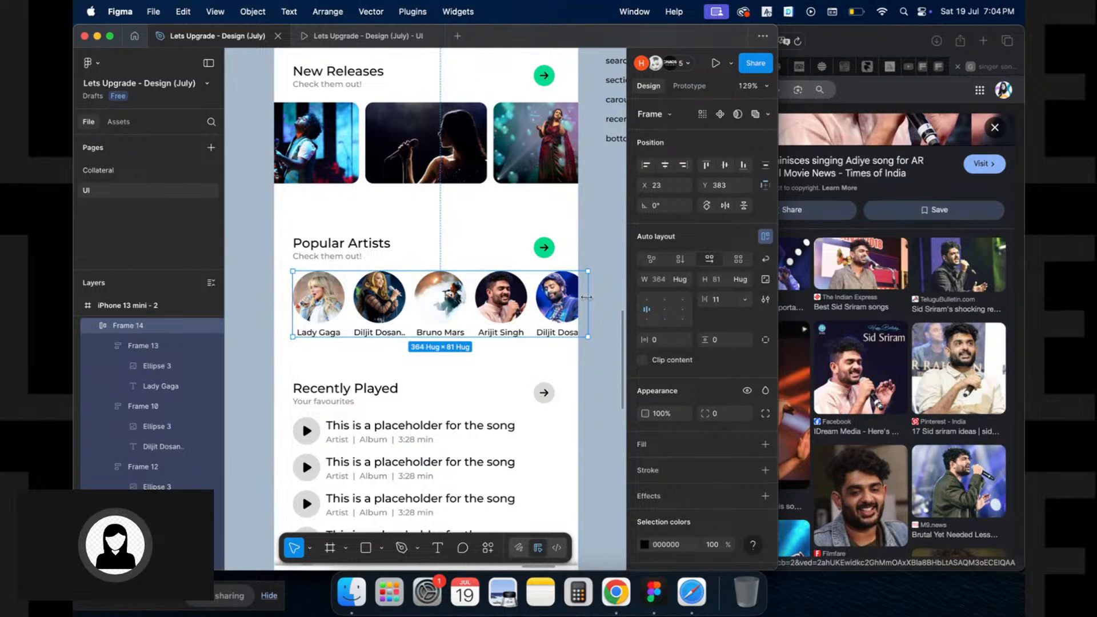
pyautogui.moveTo(584, 292); pyautogui.dragTo(568, 293)
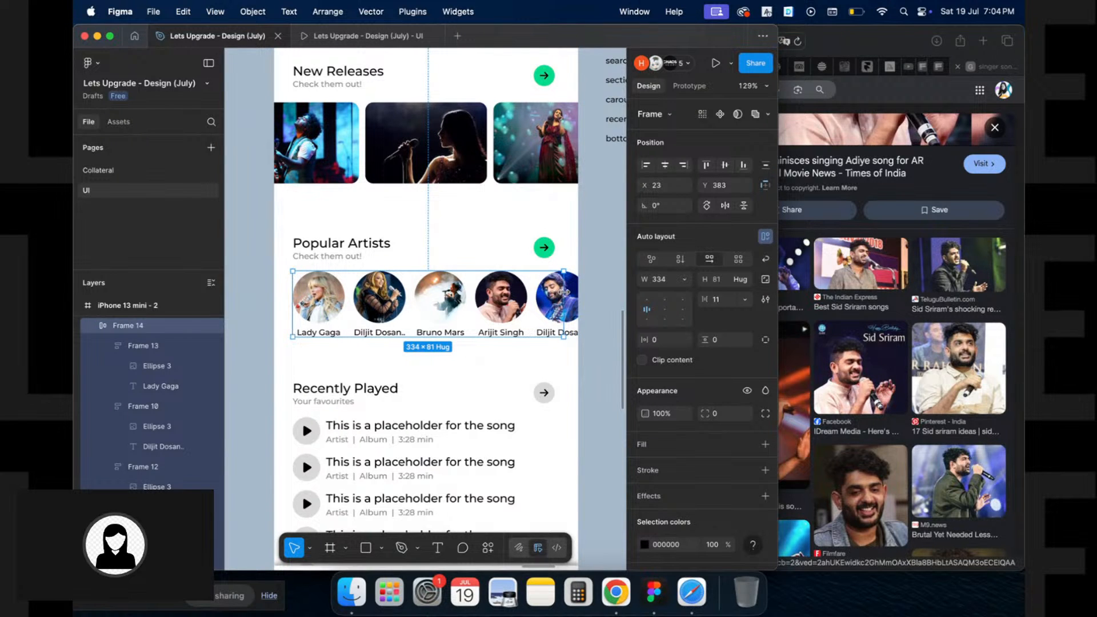
pyautogui.scroll(5, 519, 240)
pyautogui.click(519, 228)
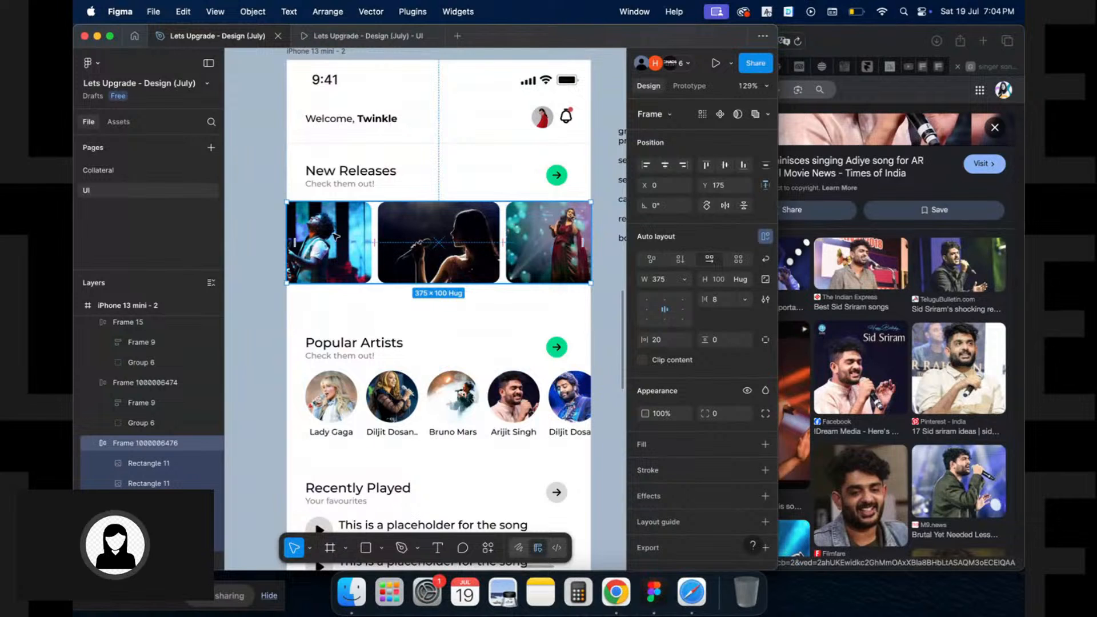
pyautogui.scroll(-5, 302, 321)
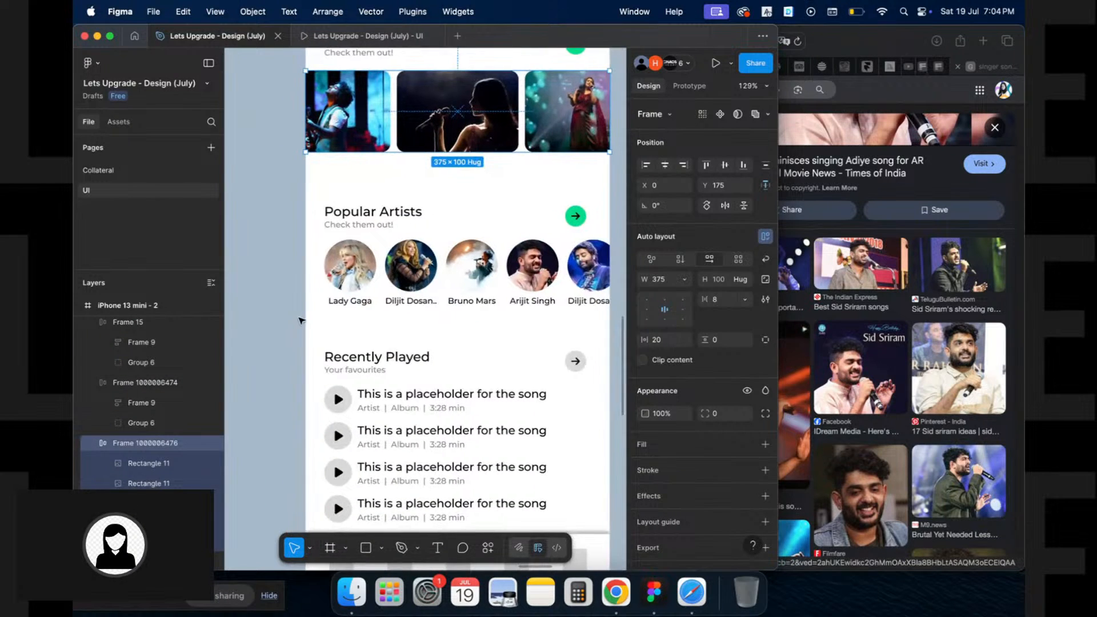
pyautogui.hscroll(2, 301, 320)
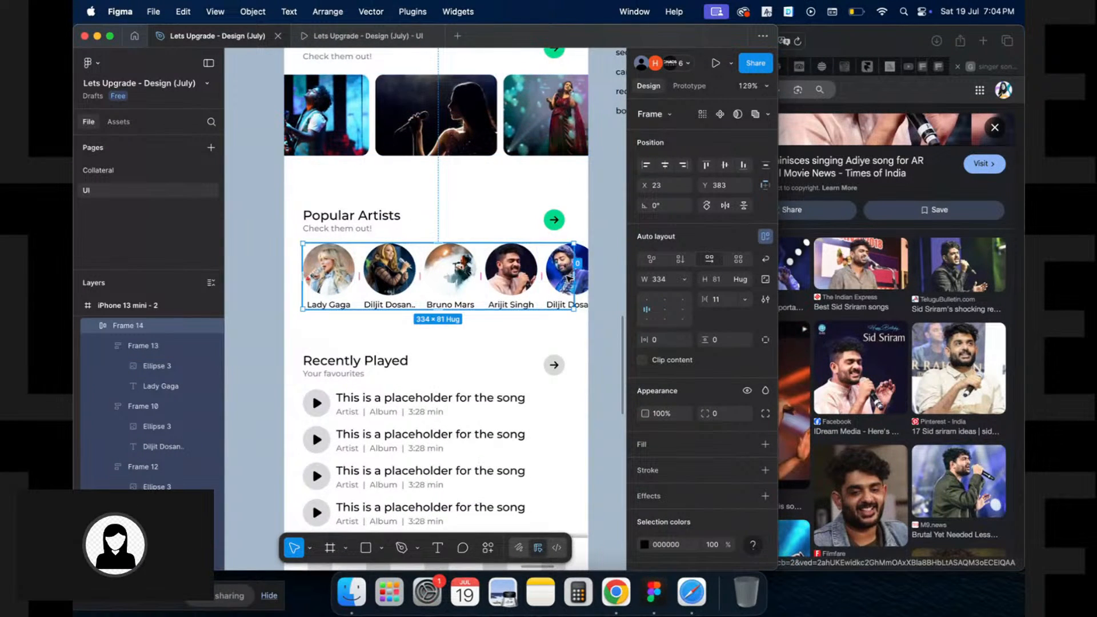
pyautogui.scroll(-3, 394, 280)
pyautogui.press('Escape')
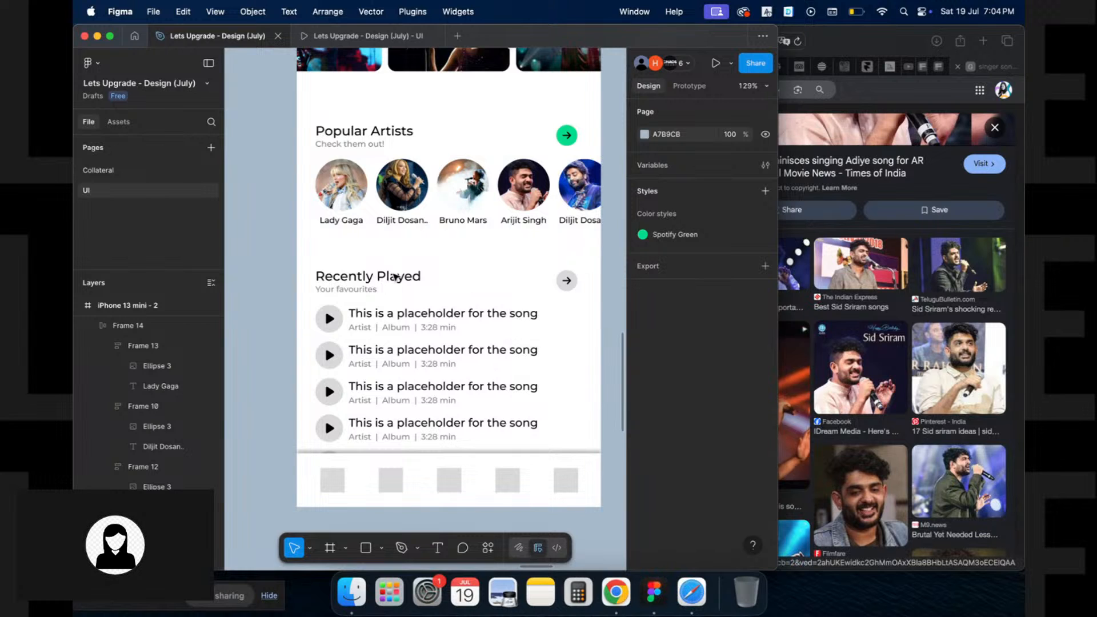
pyautogui.click(345, 220)
pyautogui.click(346, 295)
pyautogui.click(96, 328)
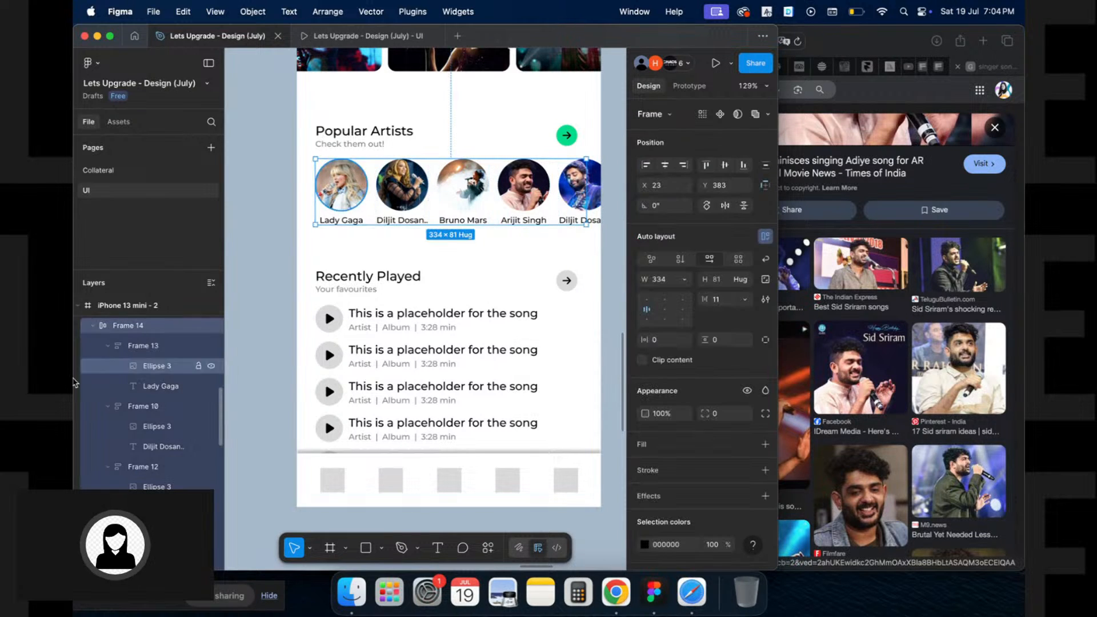
pyautogui.click(92, 325)
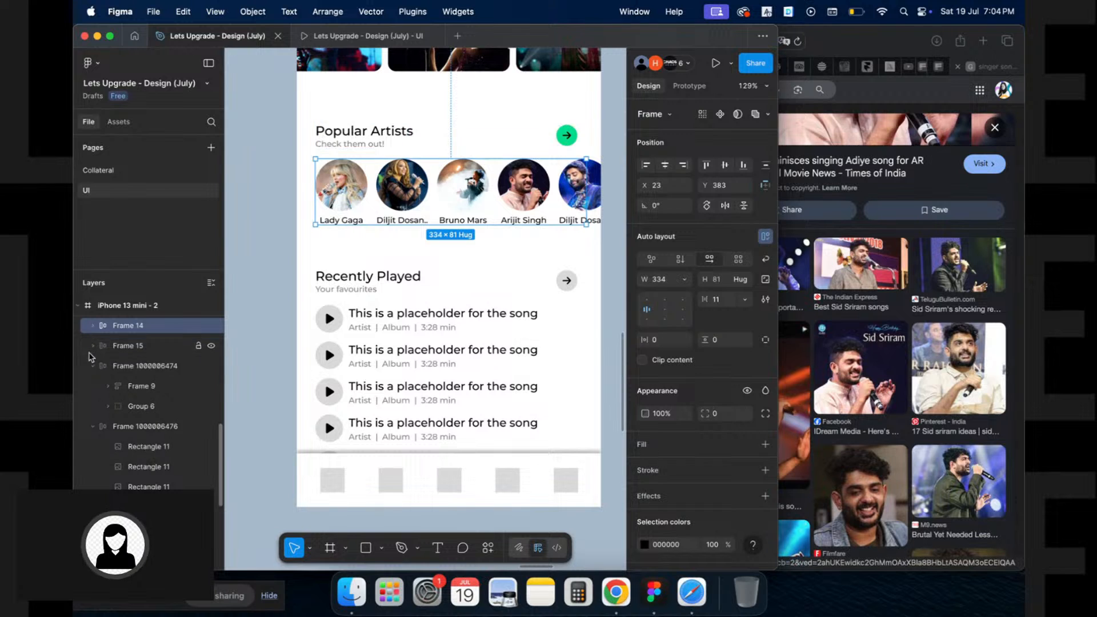
pyautogui.click(92, 386)
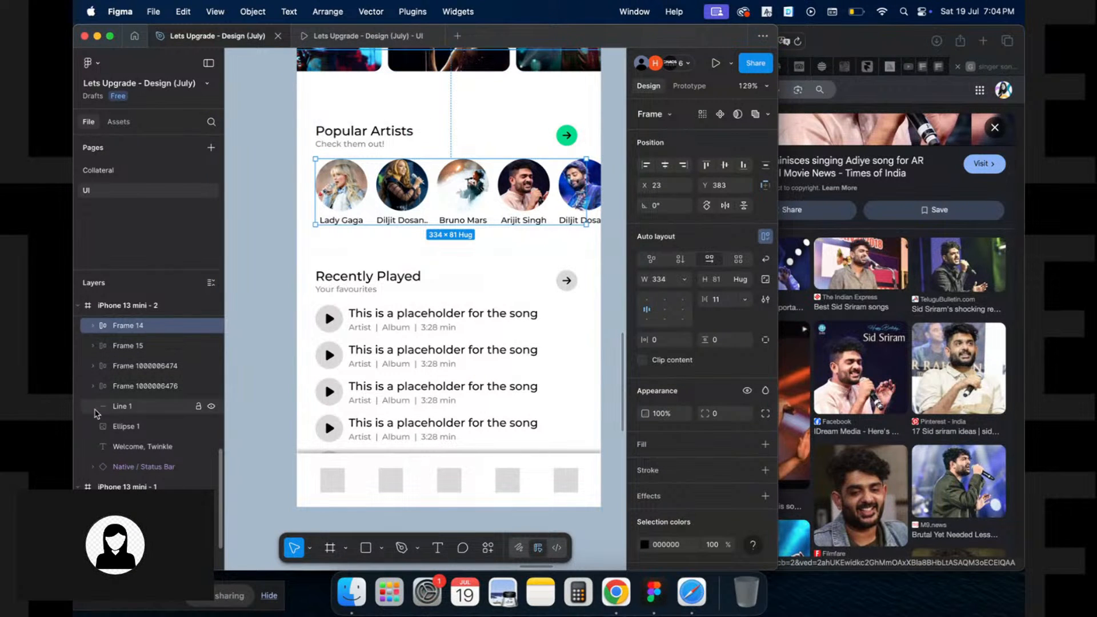
# Move the Recently Played section straight down to Y 592 to leave room below Popular Artists
pyautogui.scroll(3, 126, 426)
pyautogui.scroll(3, 126, 426)
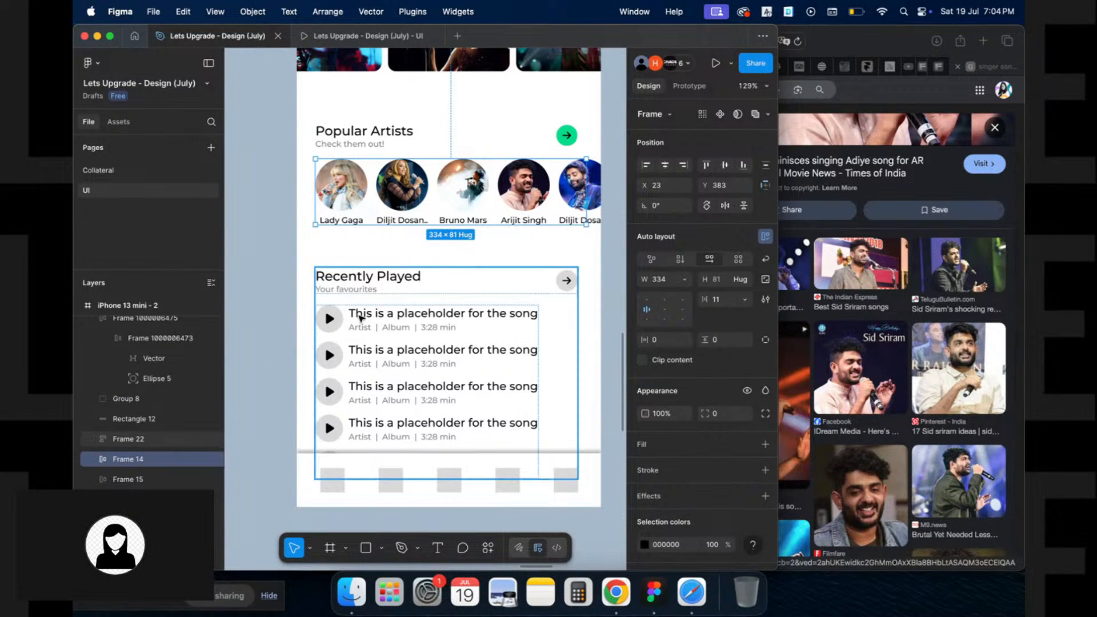
pyautogui.click(127, 439)
pyautogui.moveTo(370, 290); pyautogui.dragTo(444, 349)
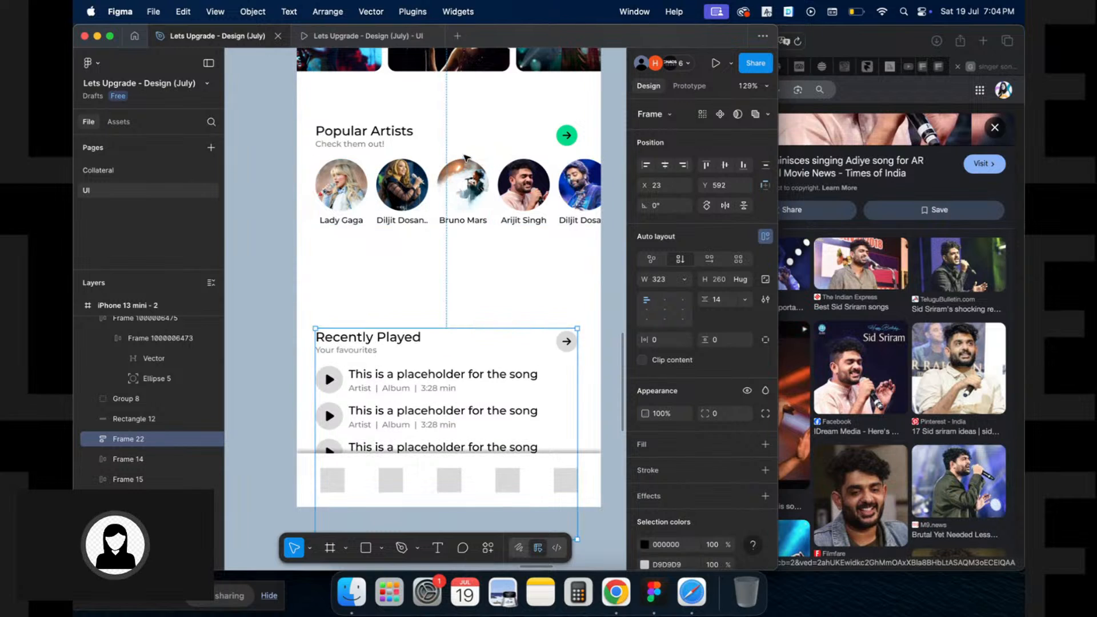
# Turn on wrapping for the Popular Artists frame's horizontal auto layout
pyautogui.click(570, 182)
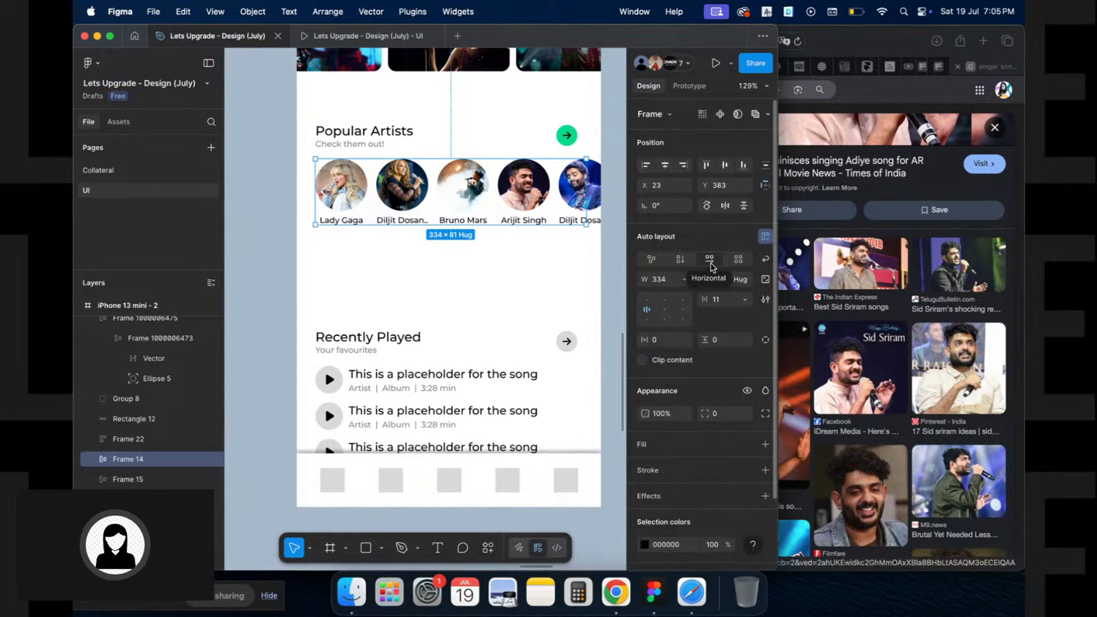
pyautogui.click(766, 262)
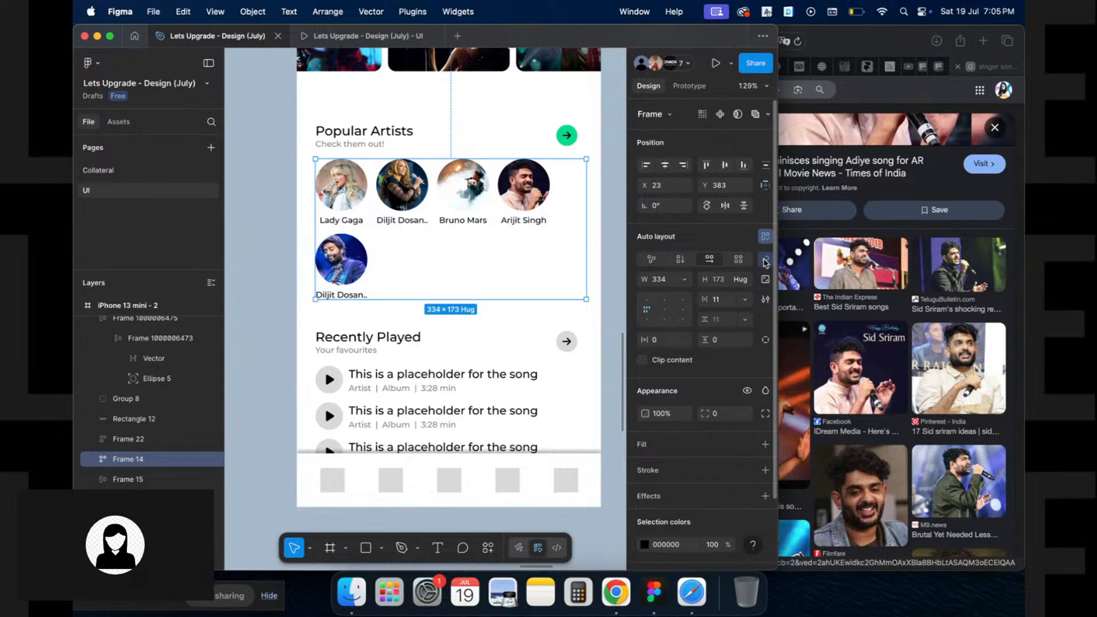
pyautogui.press('super+z')
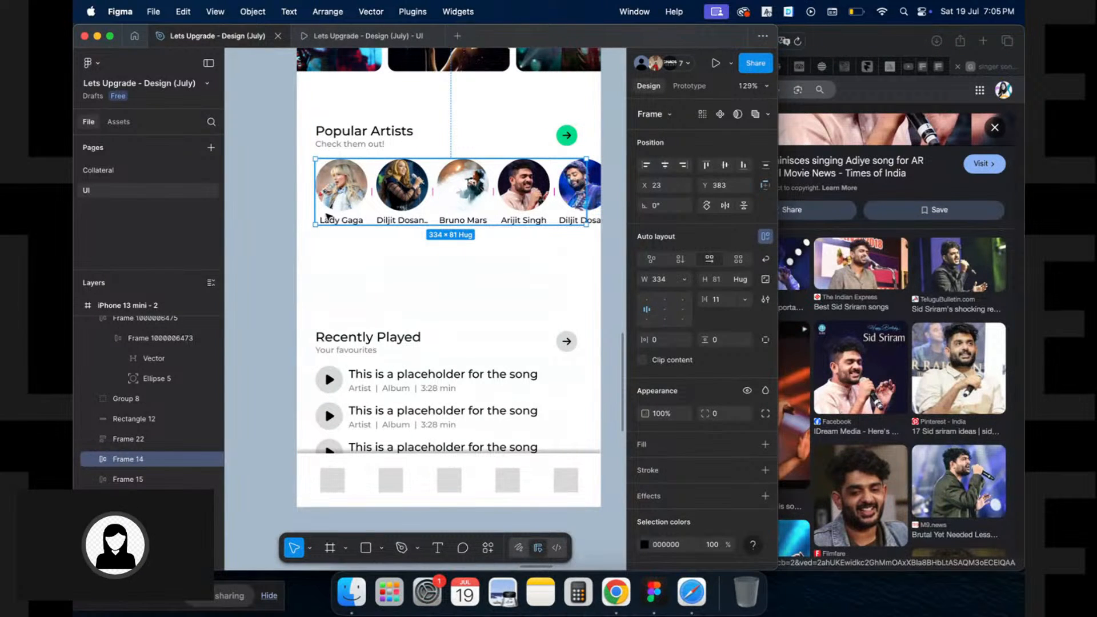
pyautogui.click(765, 260)
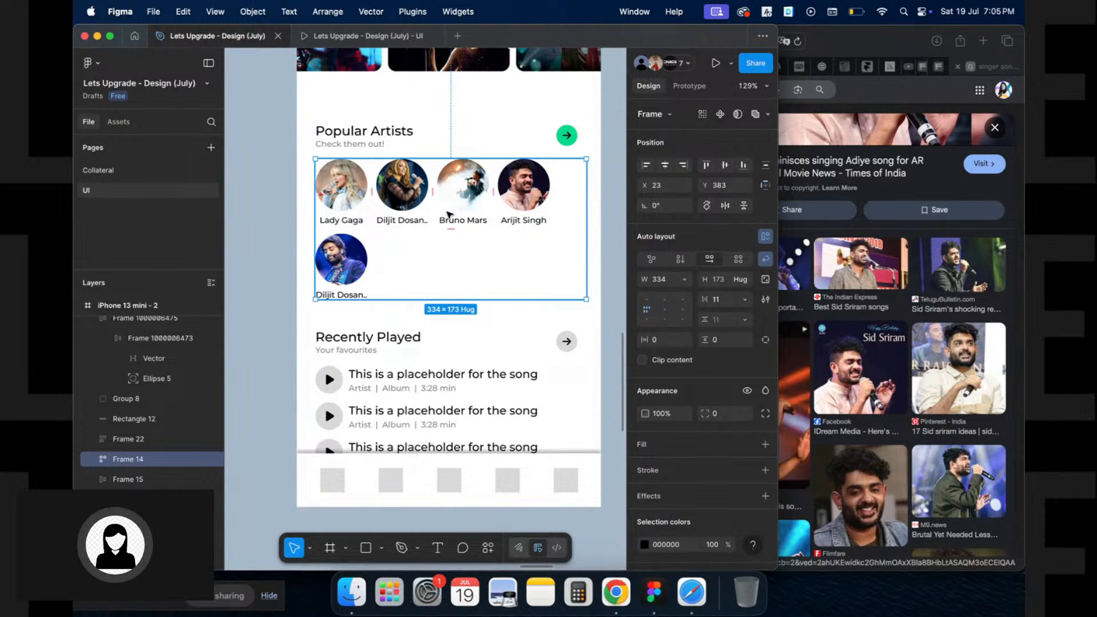
# Set the horizontal gap between the Popular Artists items to Auto
pyautogui.click(746, 300)
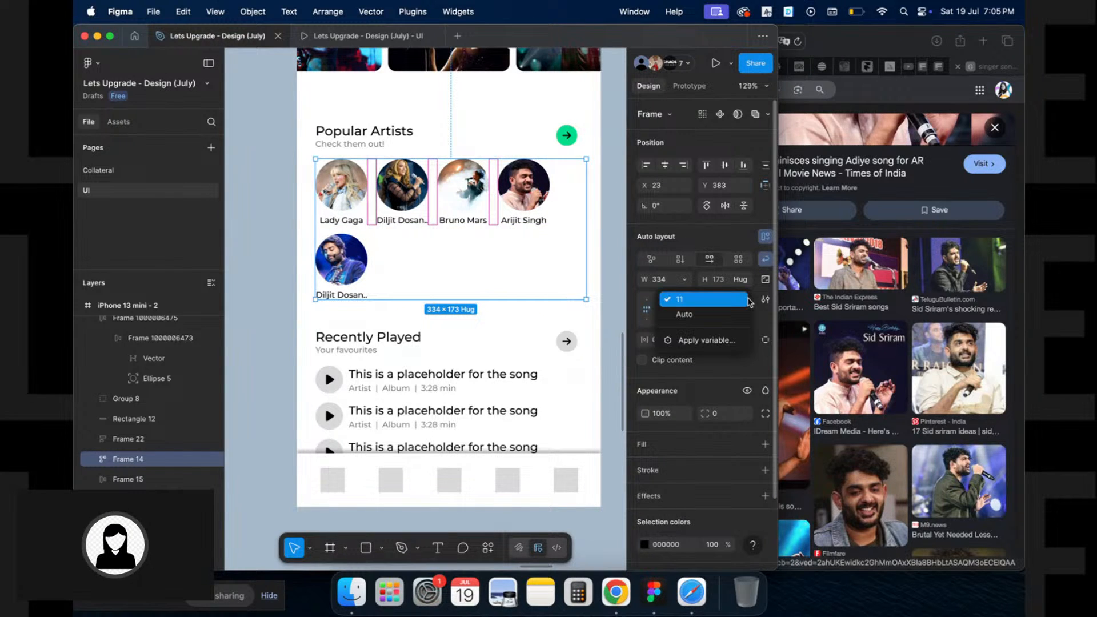
pyautogui.click(747, 300)
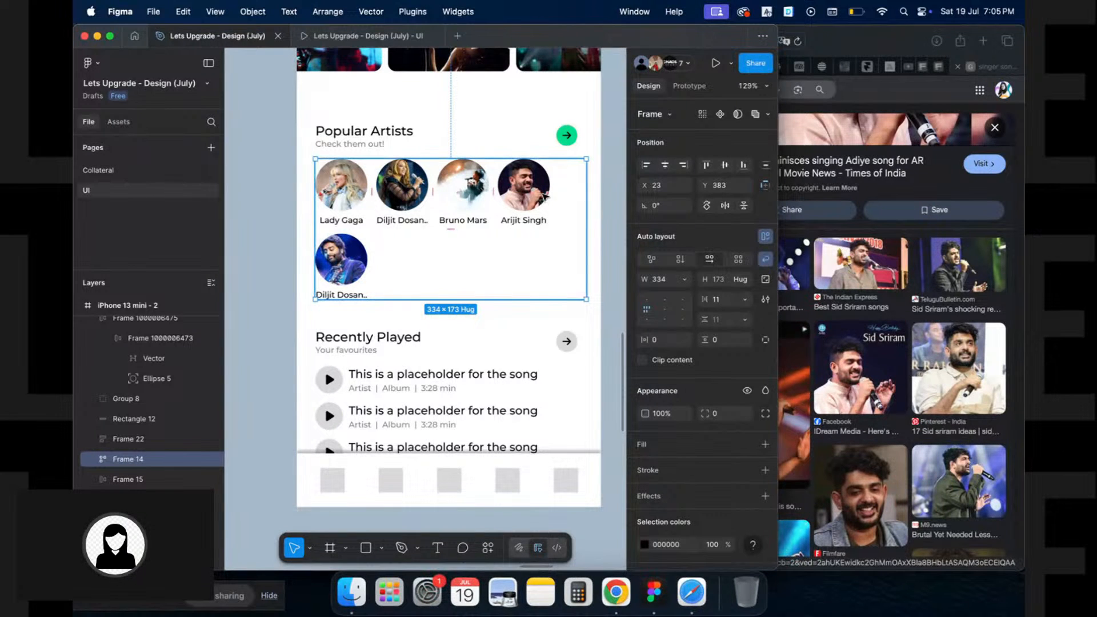
pyautogui.click(745, 299)
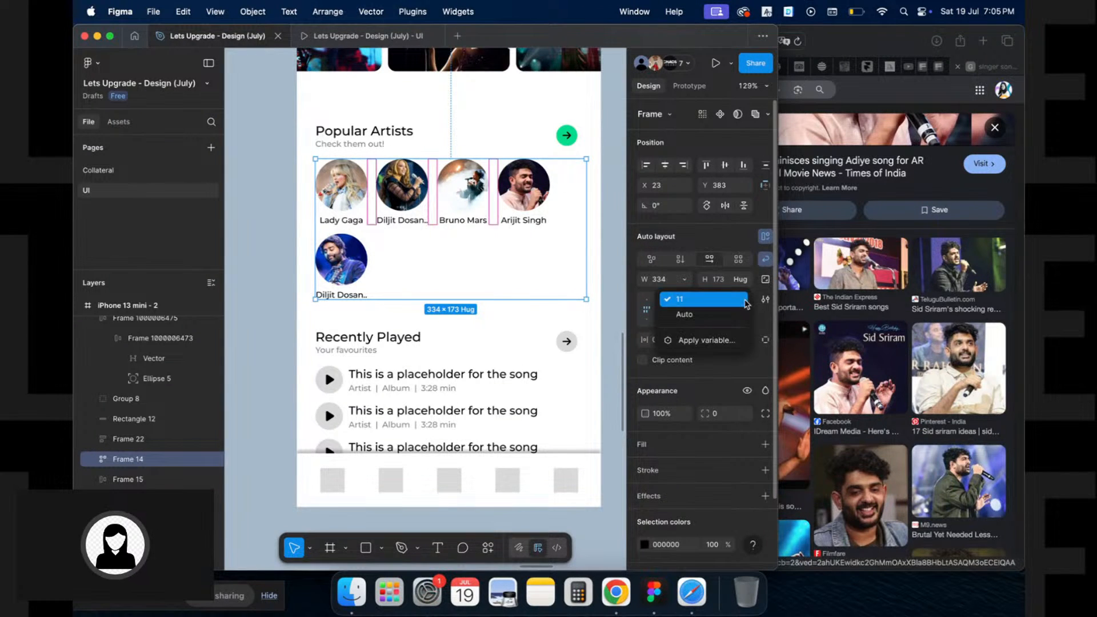
pyautogui.click(732, 316)
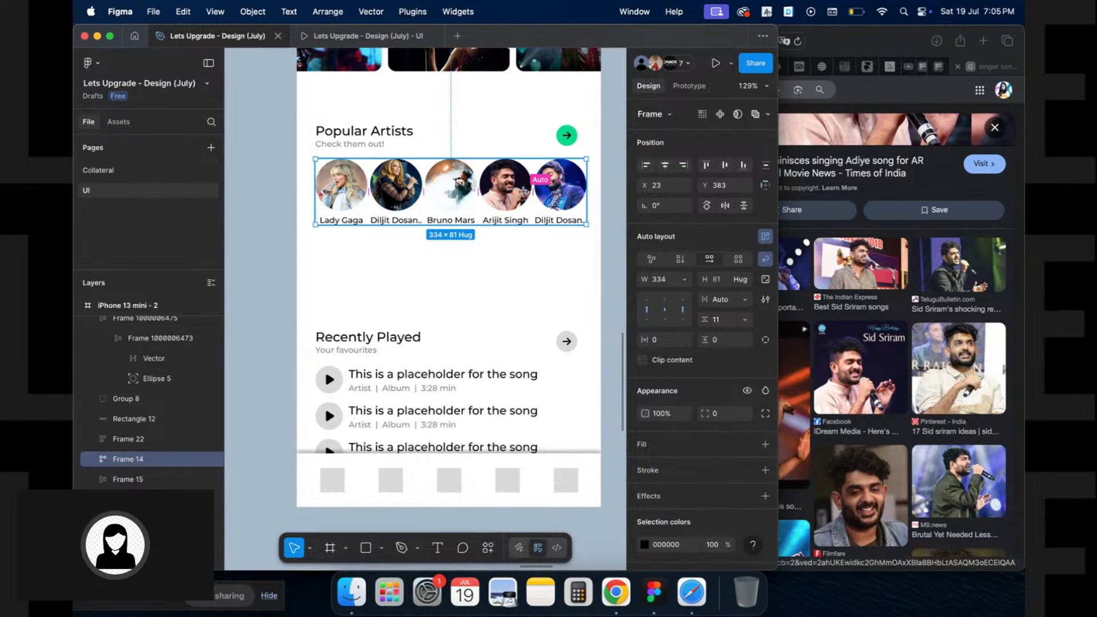
# Set the horizontal gap between the Popular Artists items to 20 and raise it to 26
pyautogui.click(729, 302)
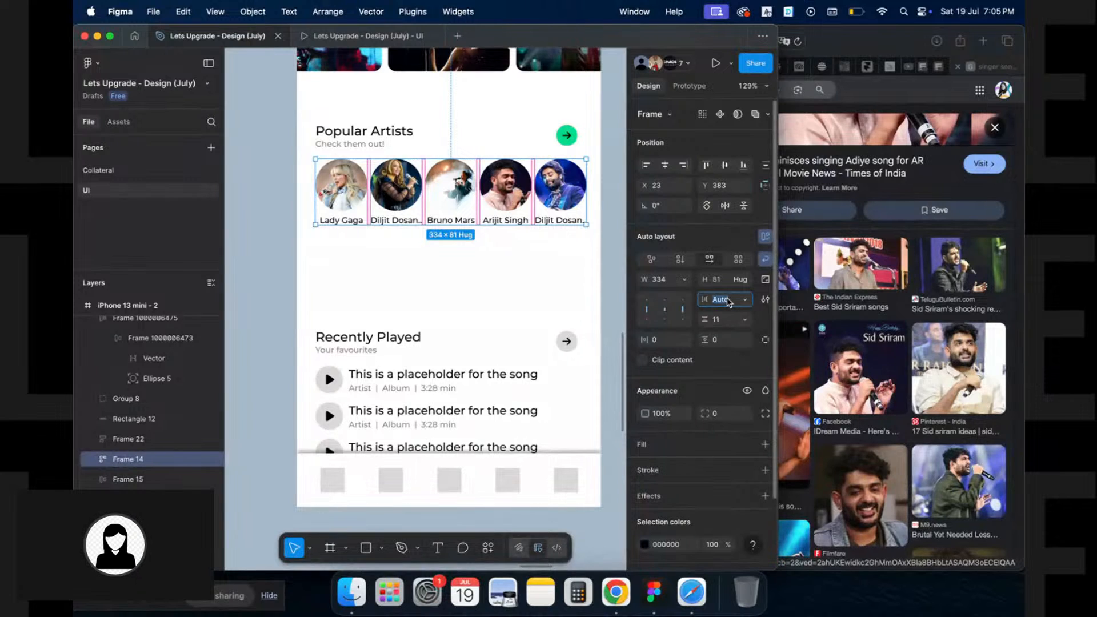
pyautogui.write('20')
pyautogui.press('Tab')
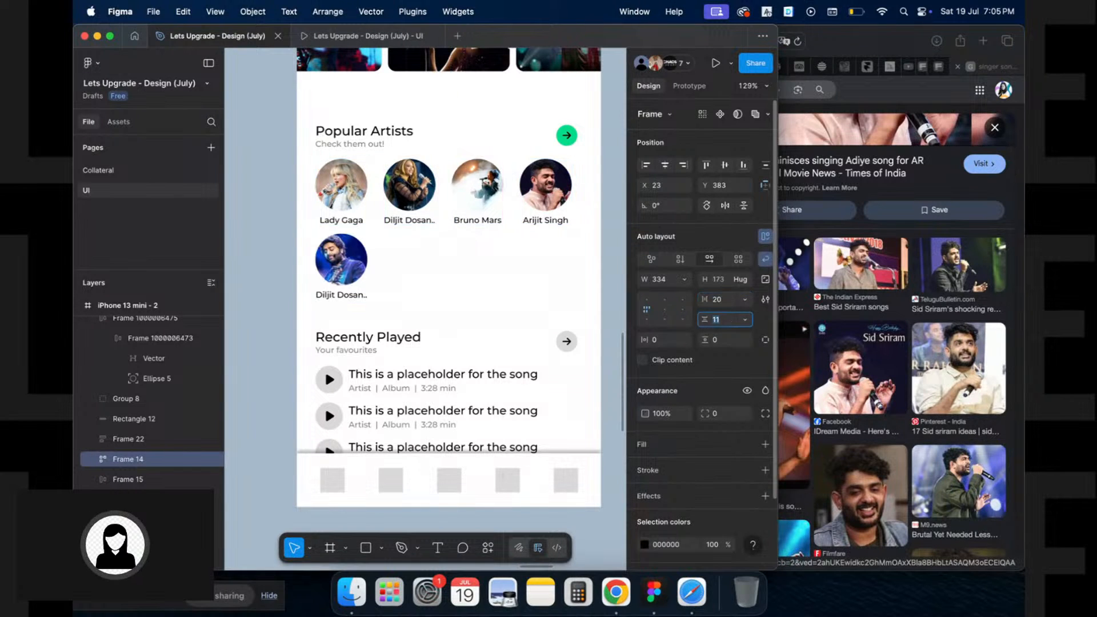
pyautogui.click(732, 300)
pyautogui.press('Up')
pyautogui.press('Up')
pyautogui.press('Up')
pyautogui.press('Up')
pyautogui.press('Up')
pyautogui.press('Up')
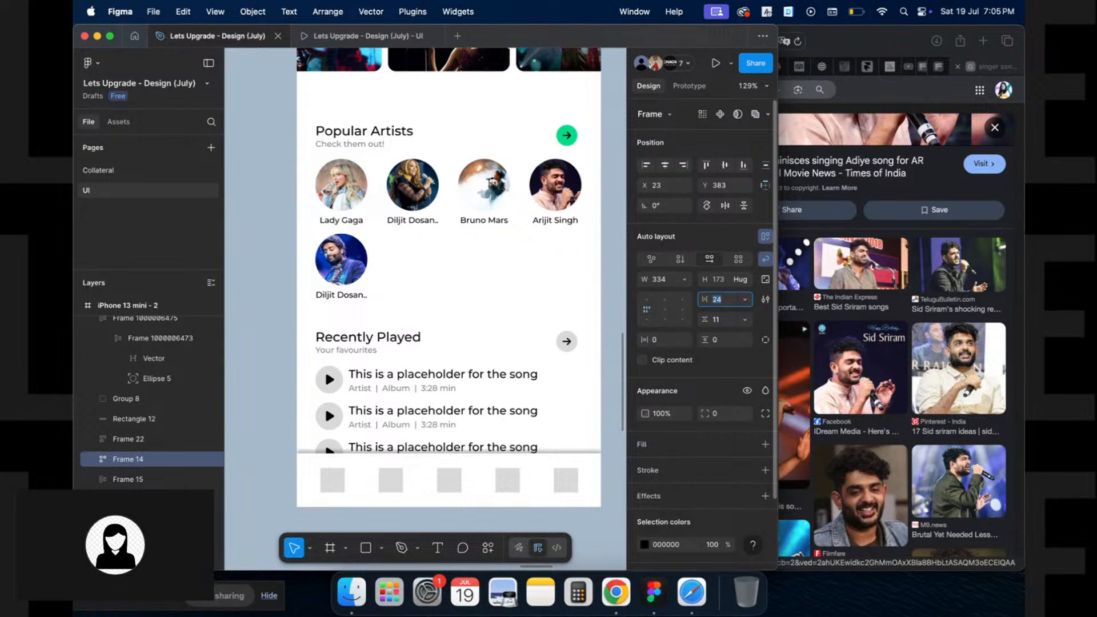
# Raise the vertical gap between the wrapped Popular Artists rows to 26 and deselect the frame
pyautogui.press('Tab')
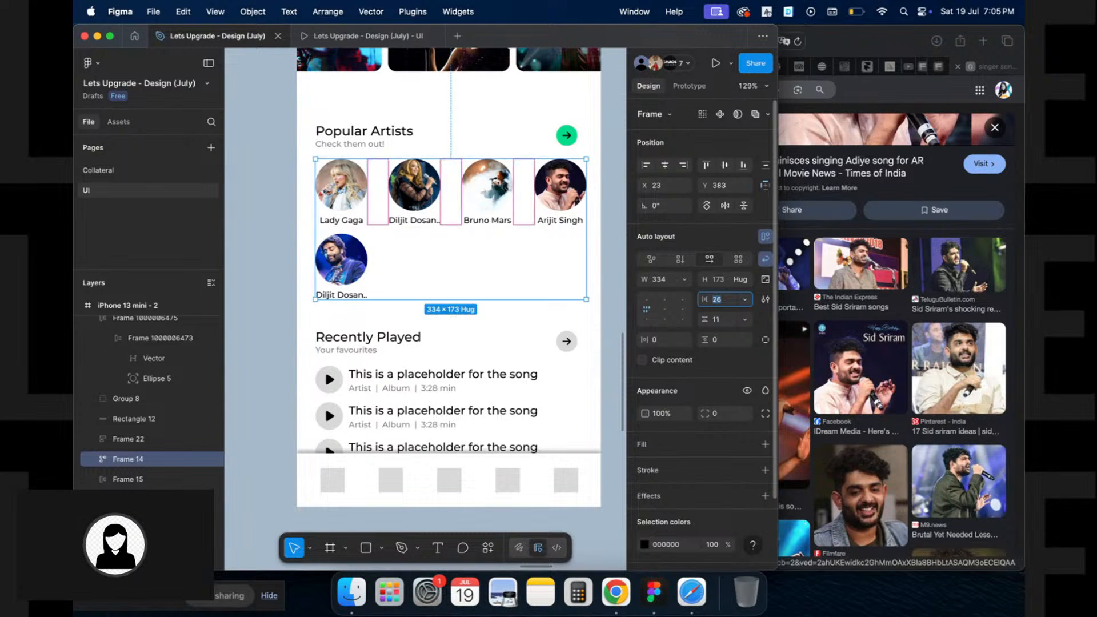
pyautogui.press('Up')
pyautogui.press('Up')
pyautogui.press('Up')
pyautogui.press('Up')
pyautogui.press('Up')
pyautogui.press('Up')
pyautogui.press('Up')
pyautogui.press('Up')
pyautogui.press('Up')
pyautogui.press('Up')
pyautogui.press('Up')
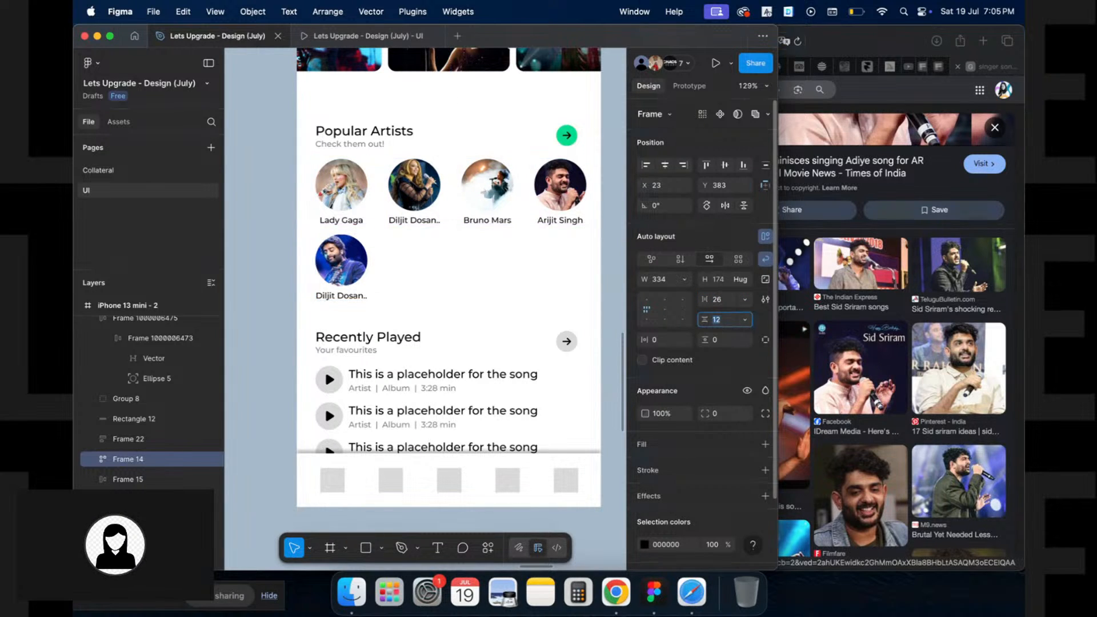
pyautogui.press('Up')
pyautogui.press('Up')
pyautogui.press('Up')
pyautogui.press('Up')
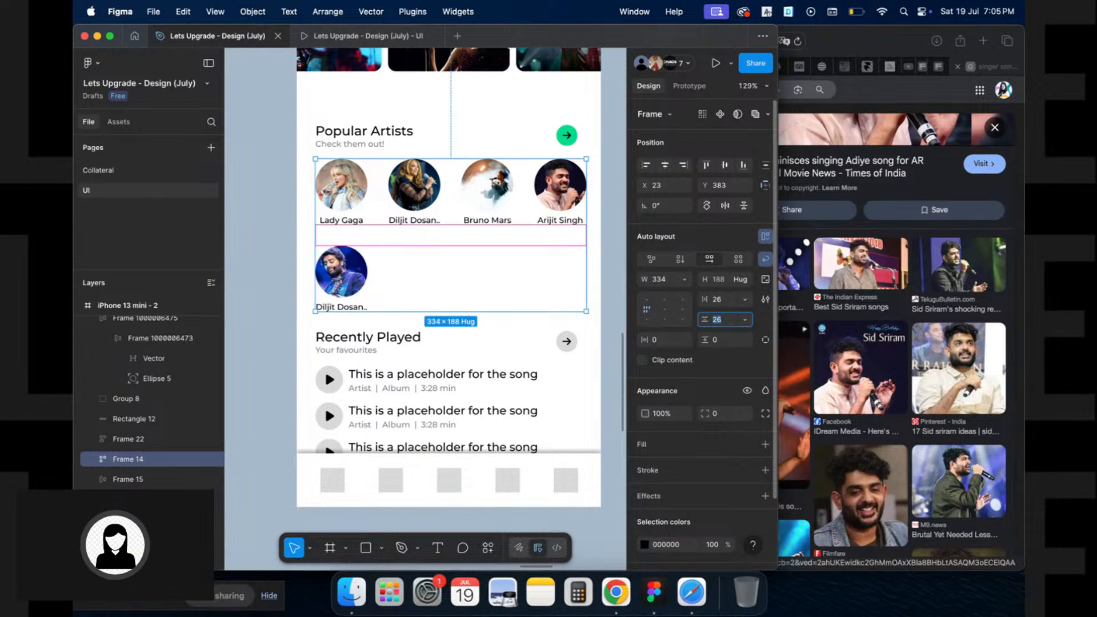
pyautogui.click(265, 234)
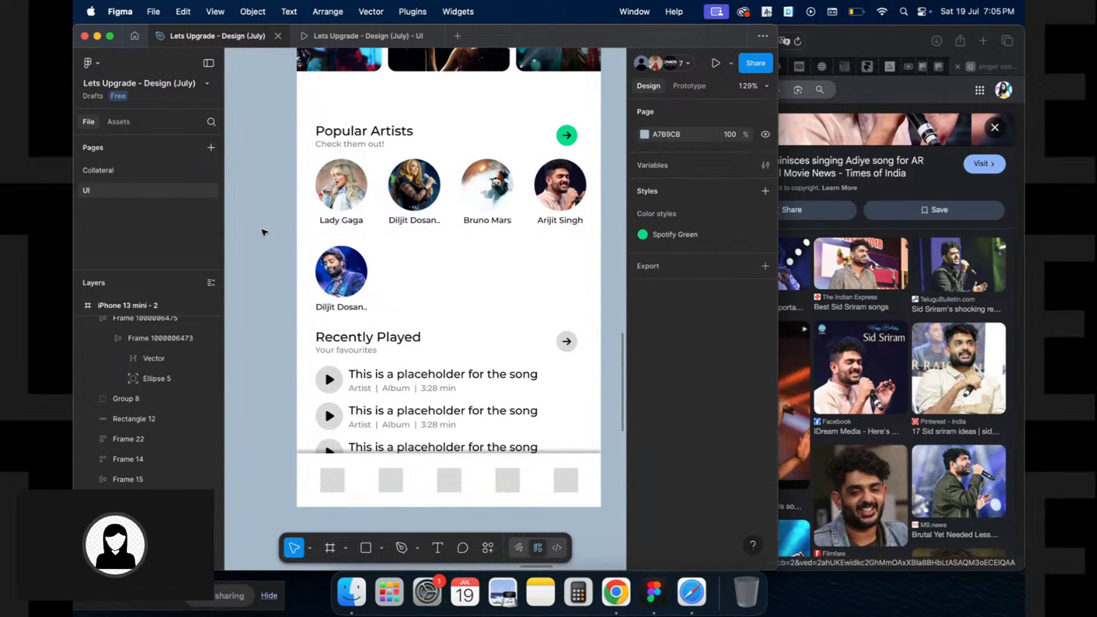
# Duplicate the last artist item in the Popular Artists grid three times to complete the second row
pyautogui.doubleClick(358, 289)
pyautogui.press('super+d')
pyautogui.press('super+d')
pyautogui.press('super+d')
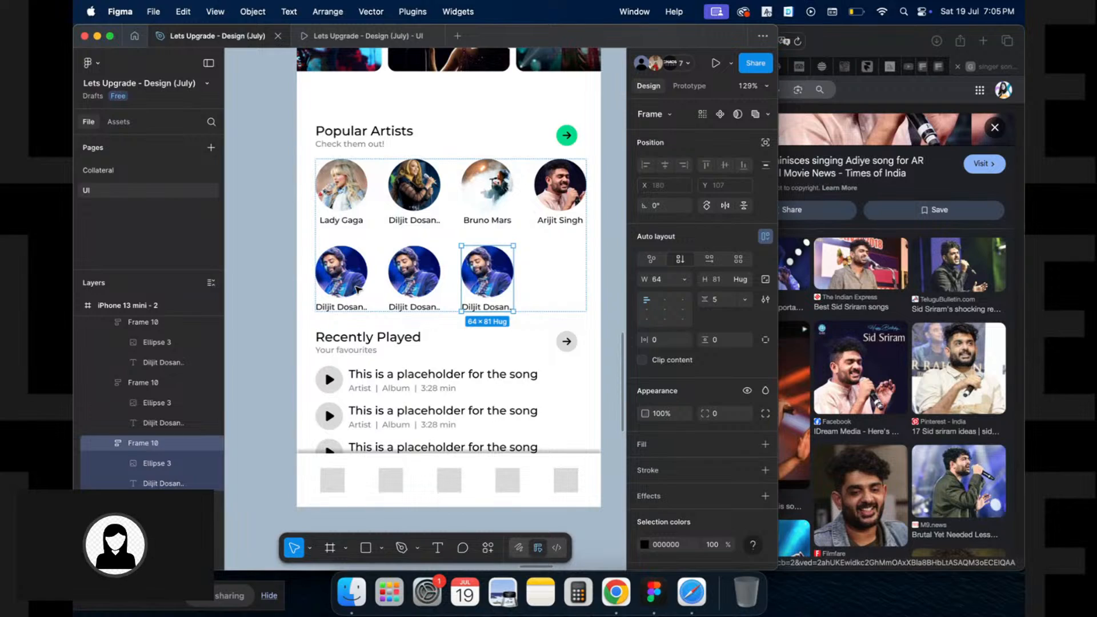
# Copy the image of the singer in a red dress from the Safari image results and paste it into the second row's second artist circle
pyautogui.press('super+Tab')
pyautogui.scroll(-10, 860, 343)
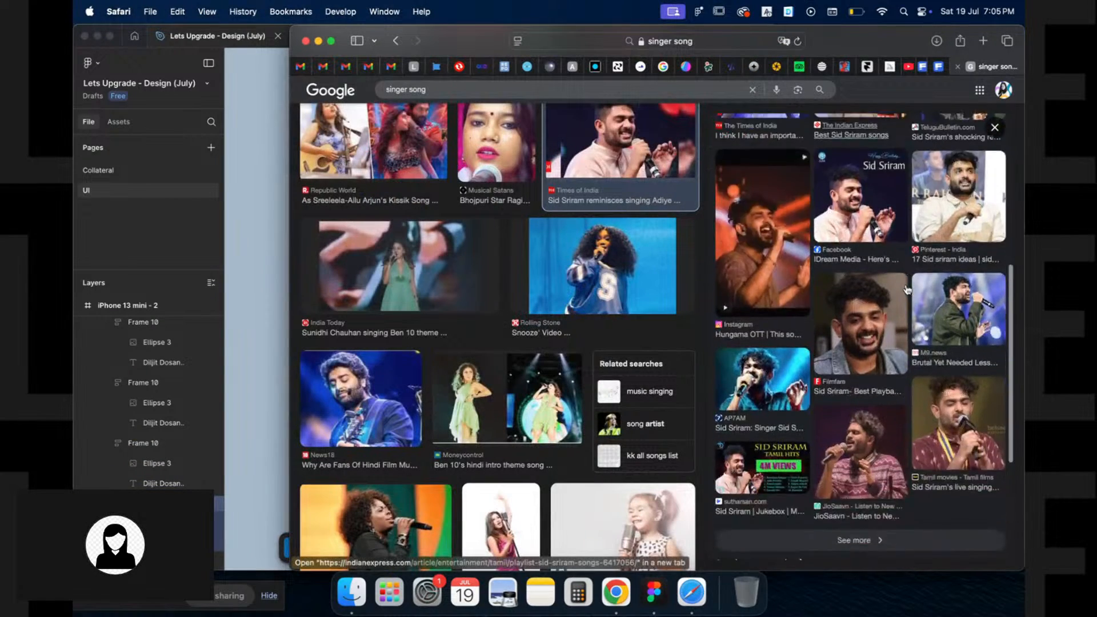
pyautogui.scroll(-5, 588, 507)
pyautogui.rightClick(504, 236)
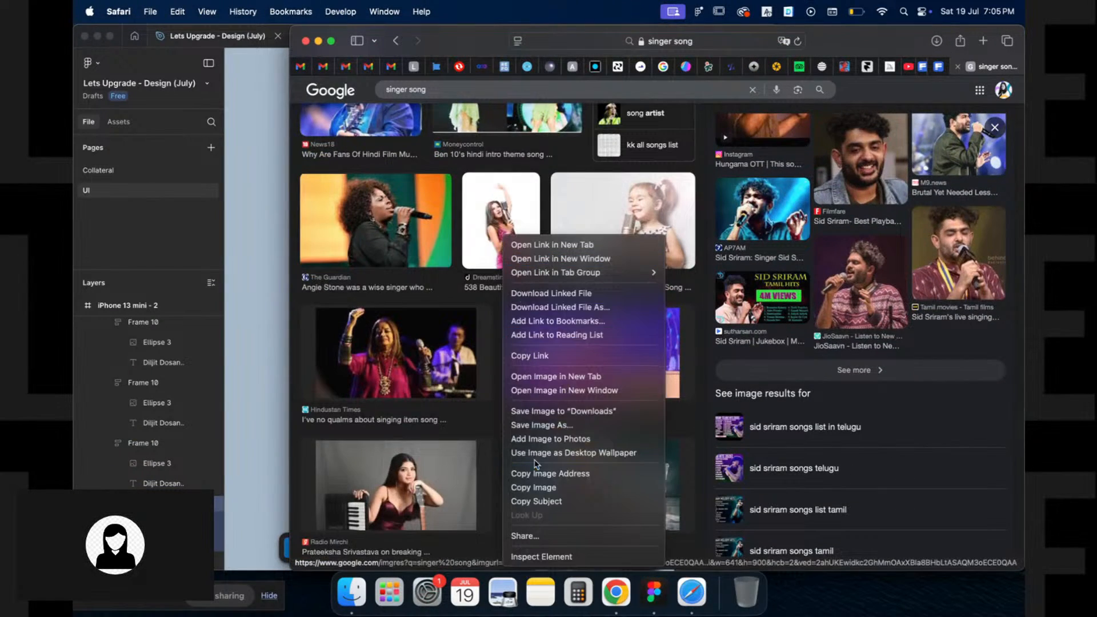
pyautogui.click(532, 488)
pyautogui.press('super+Tab')
pyautogui.doubleClick(416, 263)
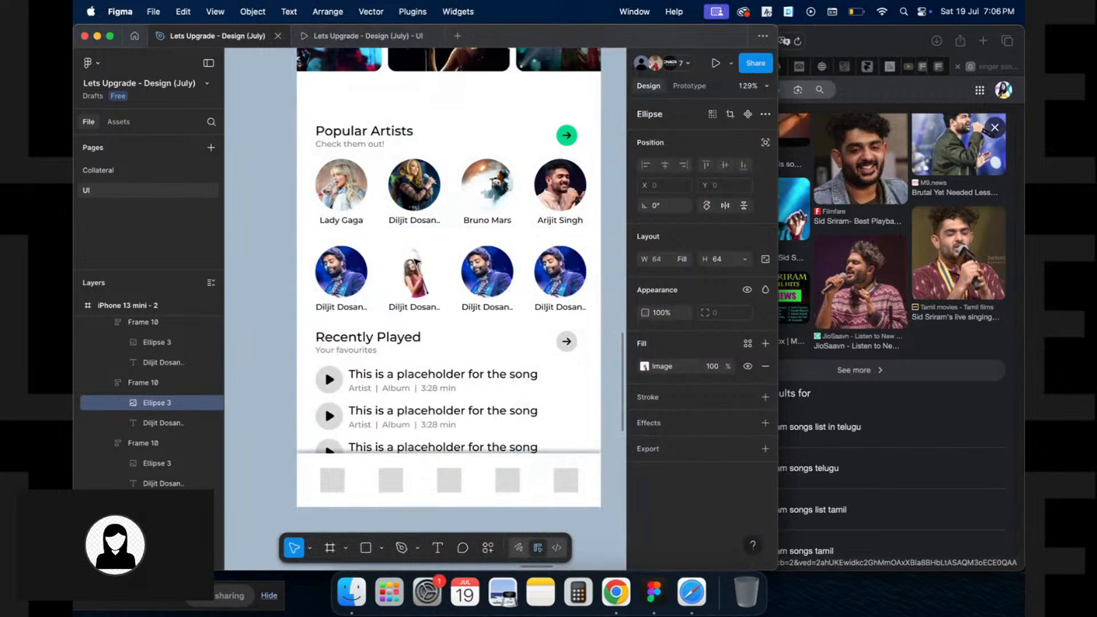
# Copy the curly-haired singer's image from The Guardian result in Safari and paste it into the second row's third artist circle
pyautogui.press('super+Tab')
pyautogui.rightClick(389, 208)
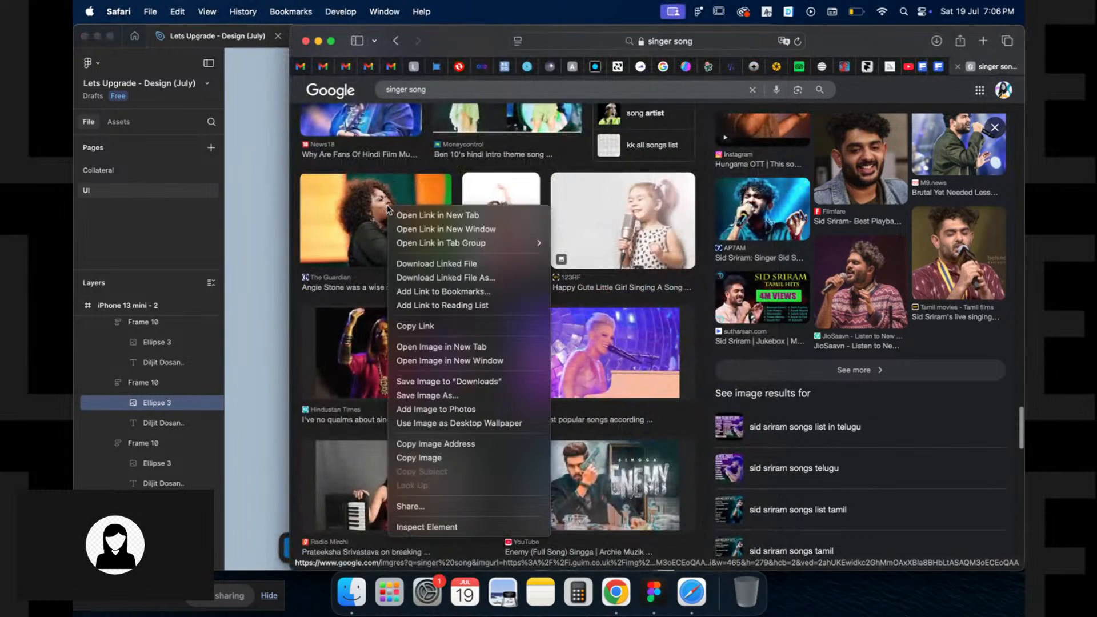
pyautogui.click(419, 457)
pyautogui.press('super+Tab')
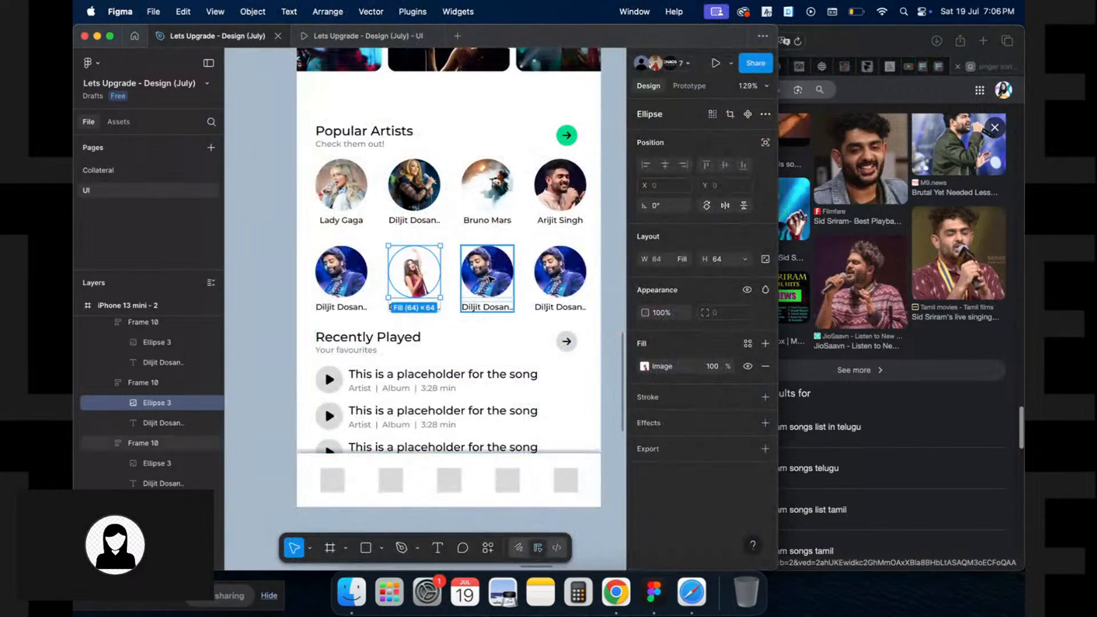
pyautogui.doubleClick(491, 275)
pyautogui.press('super+v')
# Copy the Rolling Stone India singer image with the purple background from Safari, paste it into the second row's fourth artist circle and deselect
pyautogui.press('super+Tab')
pyautogui.scroll(-10, 489, 277)
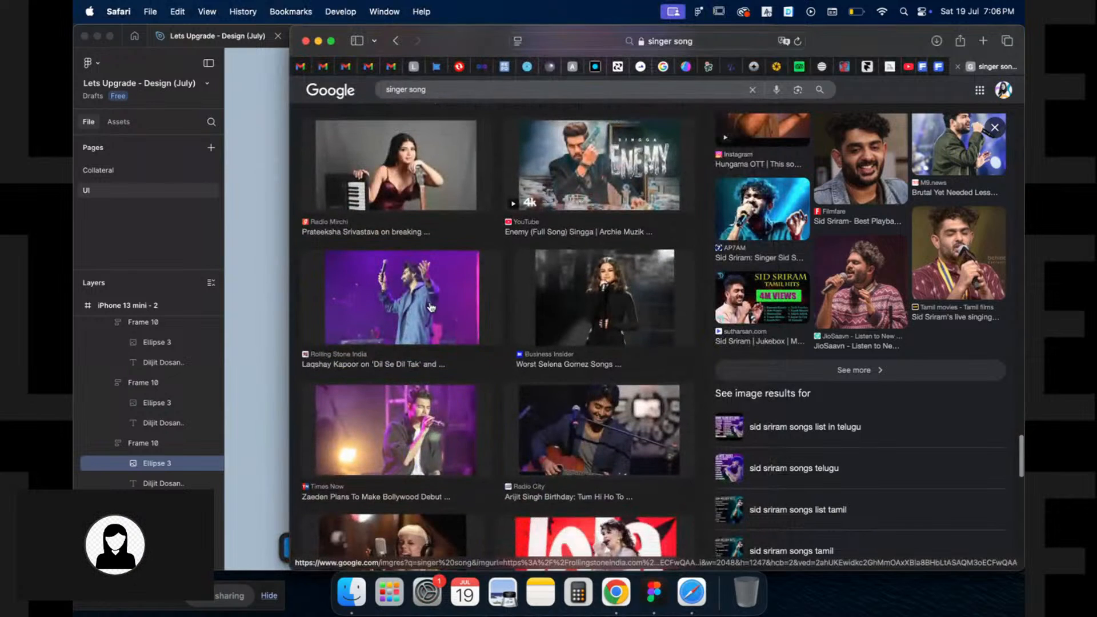
pyautogui.rightClick(432, 238)
pyautogui.click(461, 488)
pyautogui.press('super+Tab')
pyautogui.doubleClick(560, 271)
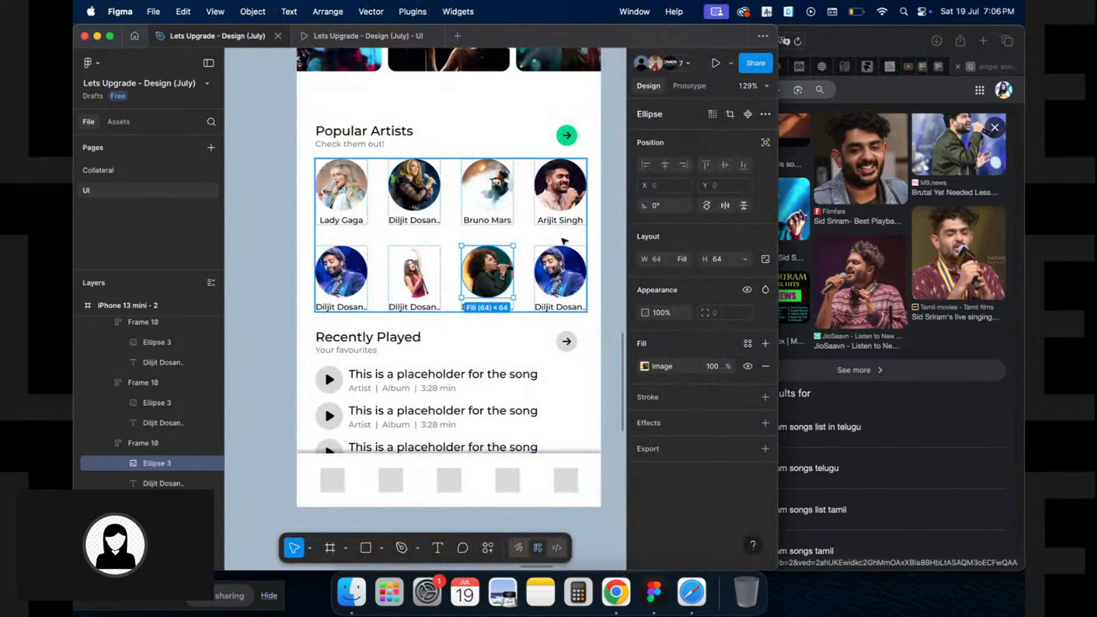
pyautogui.press('super+v')
pyautogui.click(247, 255)
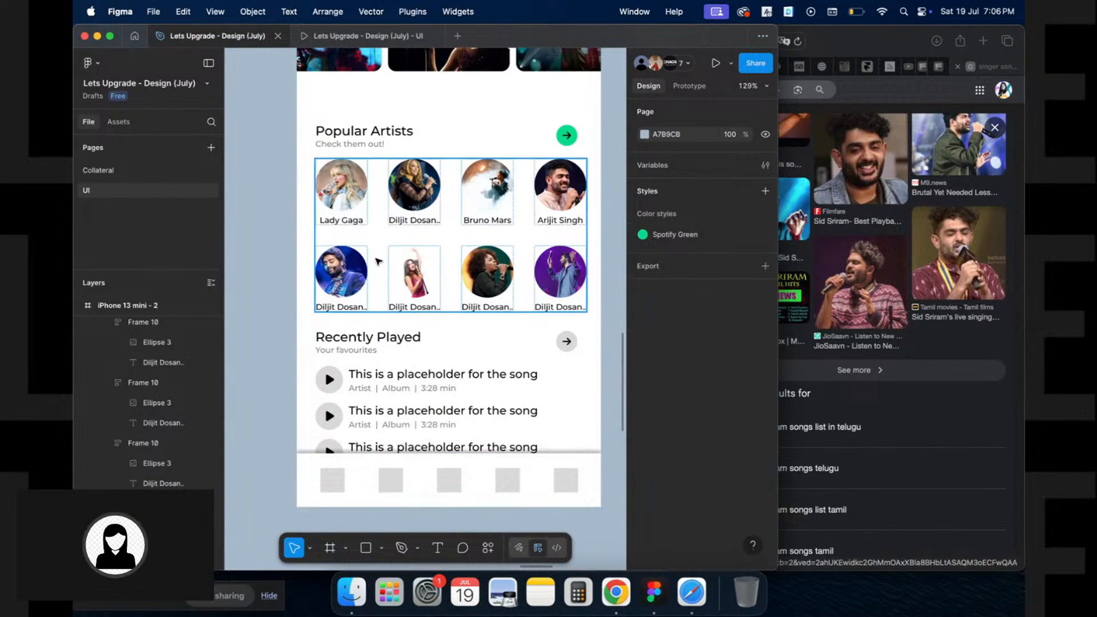
# Wrap the Popular Artists header and the artist grid together in one auto layout frame
pyautogui.scroll(1, 377, 262)
pyautogui.scroll(5, 377, 261)
pyautogui.keyDown('ctrl'); pyautogui.scroll(-3, 377, 261); pyautogui.keyUp('ctrl')
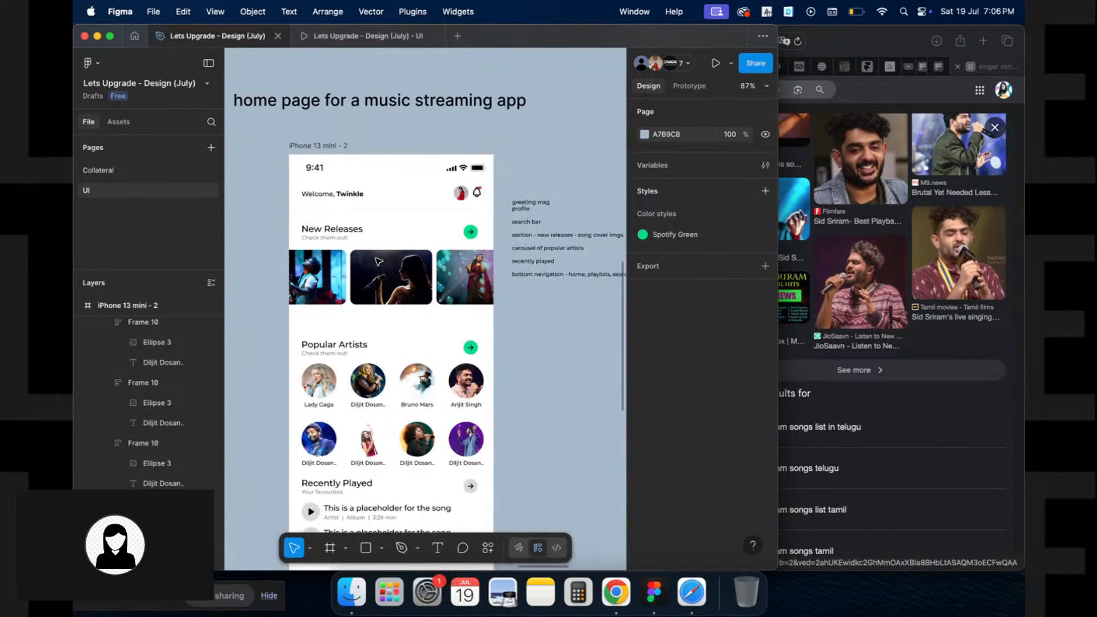
pyautogui.keyDown('ctrl'); pyautogui.scroll(3, 380, 262); pyautogui.keyUp('ctrl')
pyautogui.keyDown('ctrl'); pyautogui.scroll(2, 380, 261); pyautogui.keyUp('ctrl')
pyautogui.scroll(-2, 380, 261)
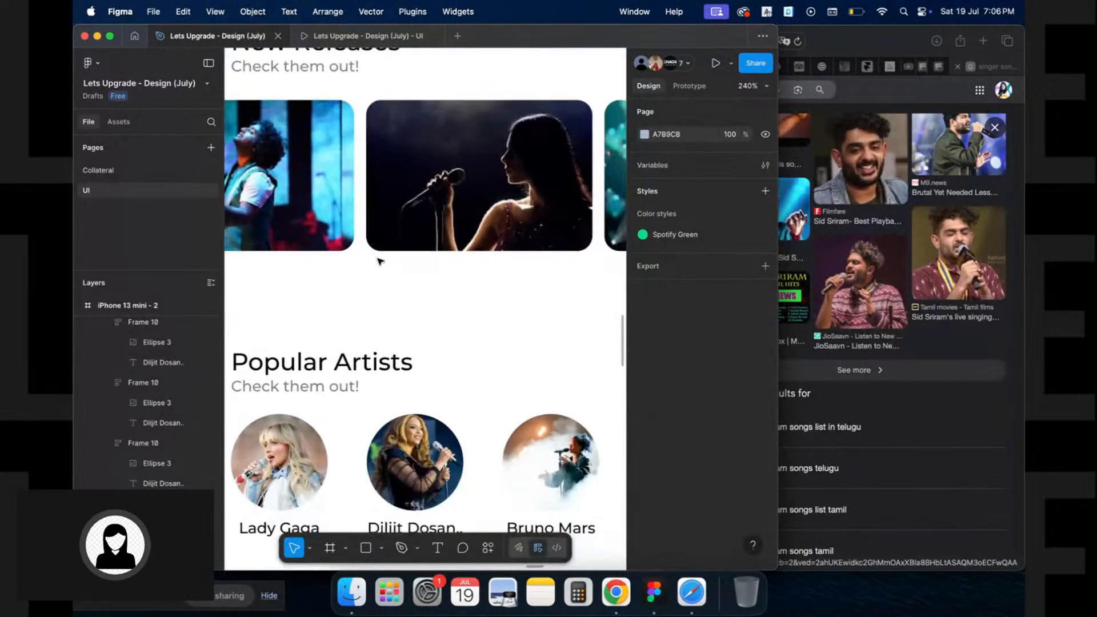
pyautogui.keyDown('ctrl'); pyautogui.scroll(-2, 380, 261); pyautogui.keyUp('ctrl')
pyautogui.click(360, 320)
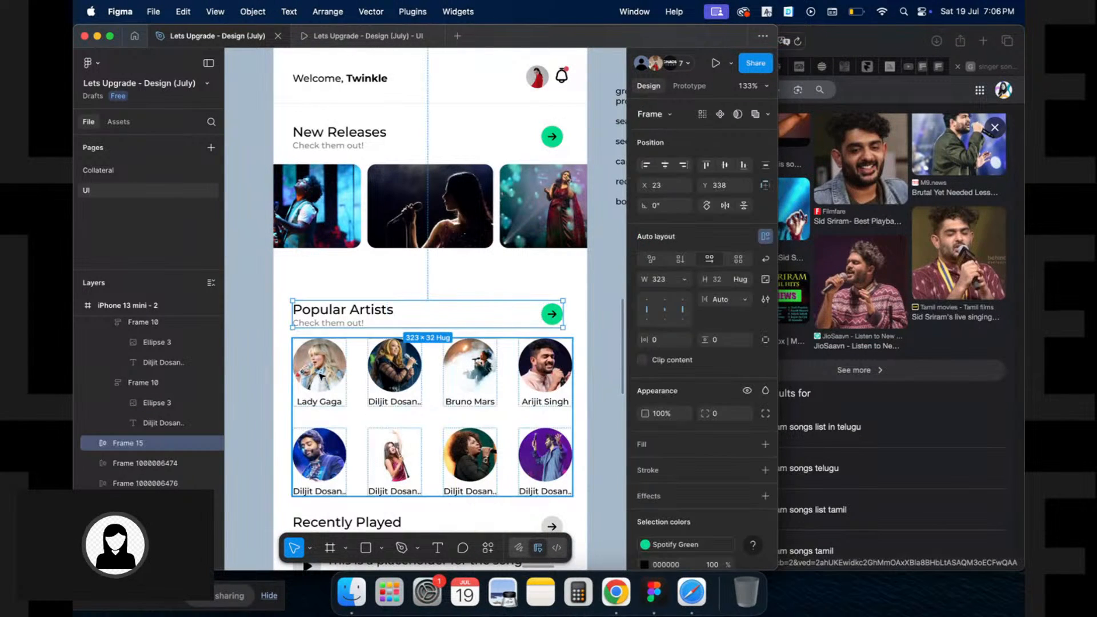
pyautogui.keyDown('shift'); pyautogui.click(329, 384); pyautogui.keyUp('shift')
pyautogui.hotkey('shift', 'a')
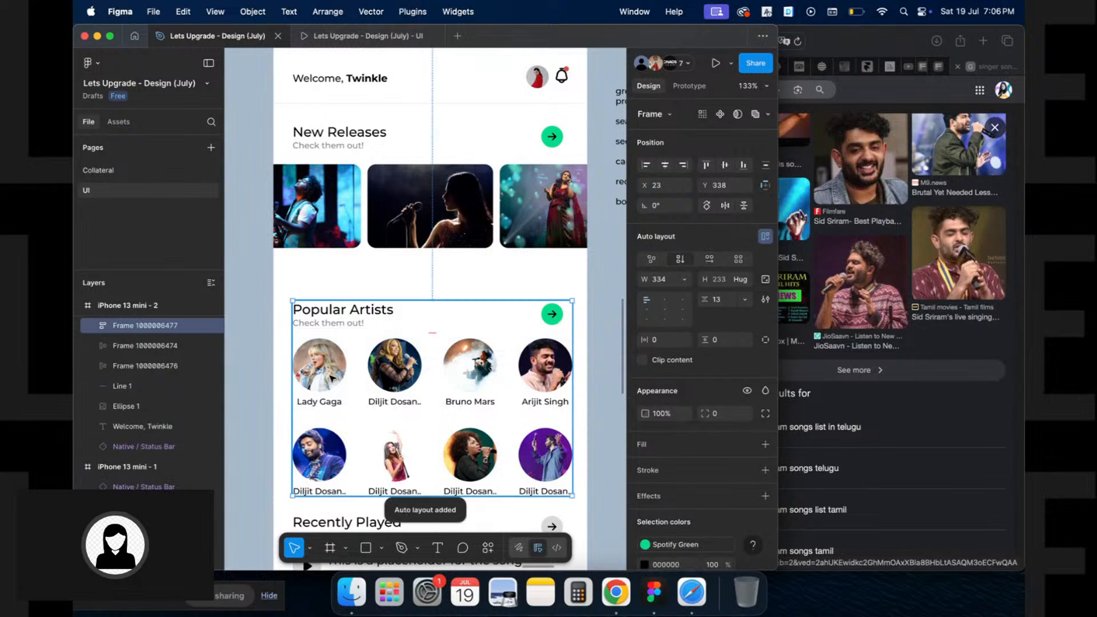
# Move the Popular Artists section up to Y 294 and the Recently Played section up to Y 564
pyautogui.scroll(-5, 332, 343)
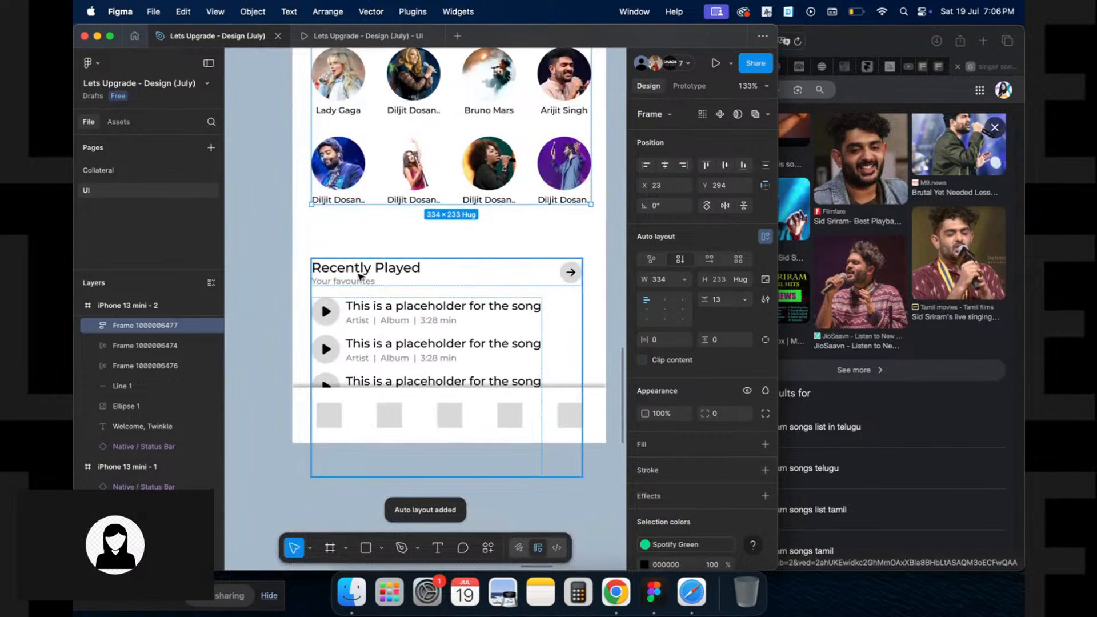
pyautogui.click(361, 277)
pyautogui.scroll(-1, 361, 277)
pyautogui.moveTo(360, 276); pyautogui.dragTo(362, 253)
# Apply the Spotify Green style to the grey circle of the Recently Played arrow button and deselect it
pyautogui.click(557, 220)
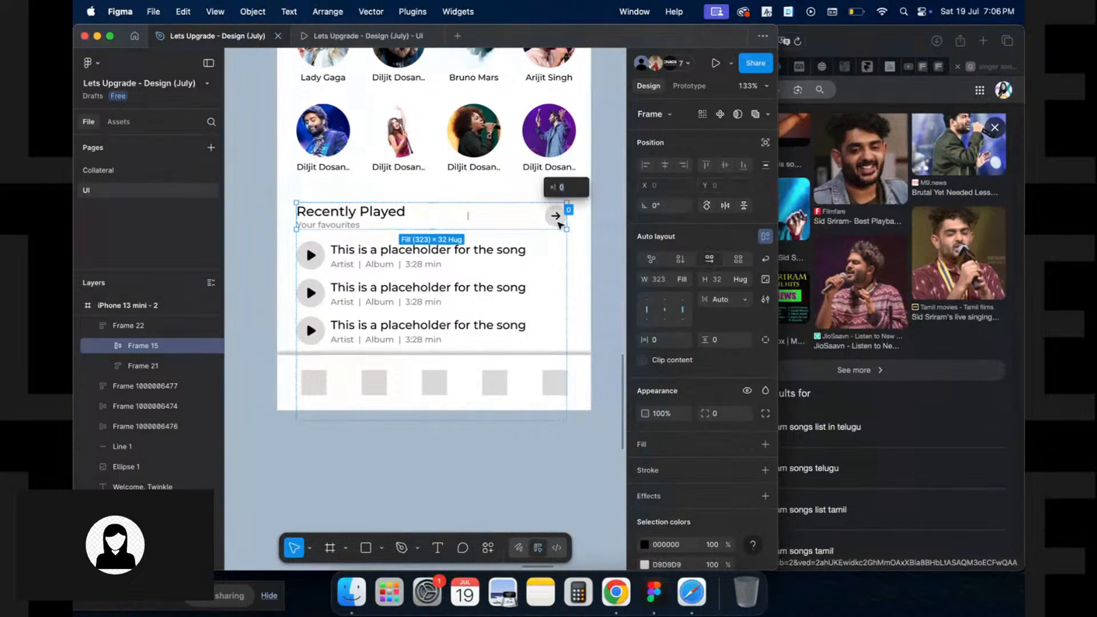
pyautogui.doubleClick(557, 220)
pyautogui.click(747, 511)
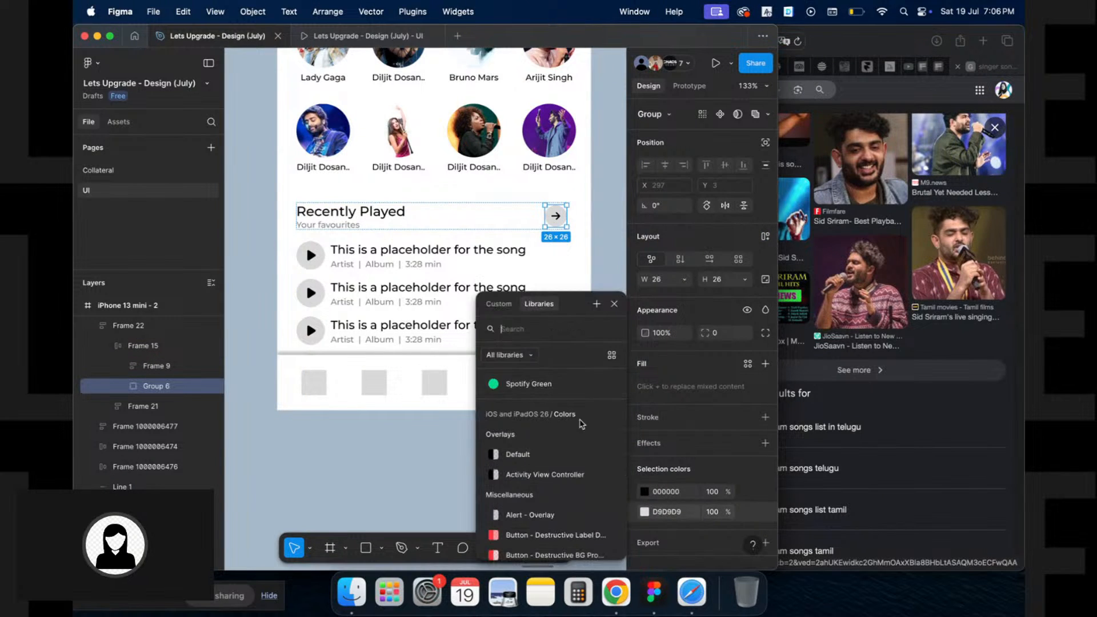
pyautogui.click(566, 384)
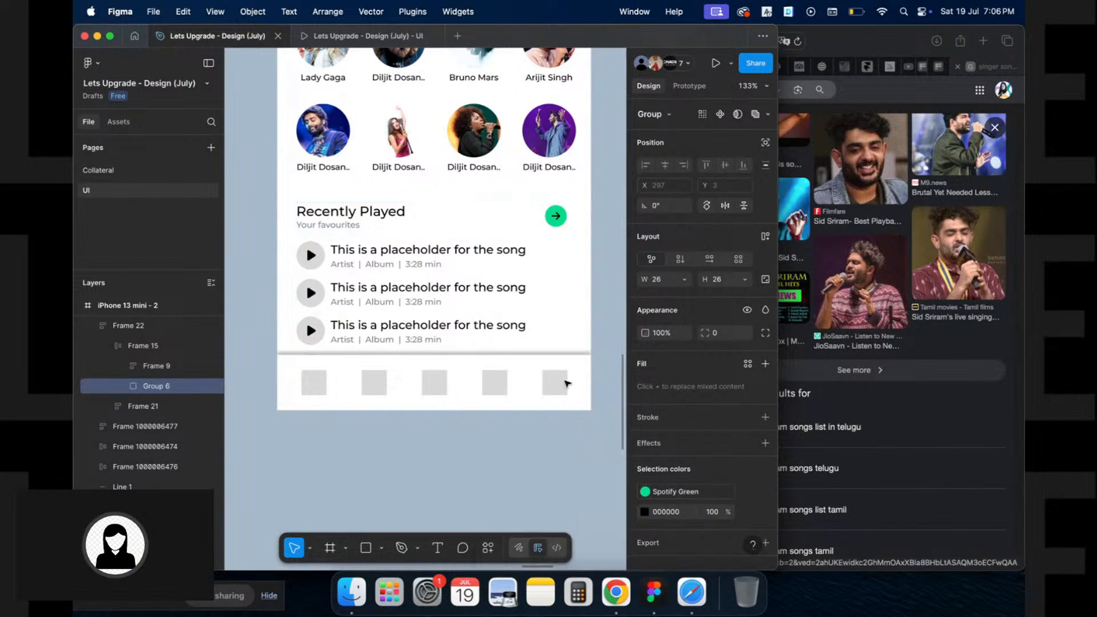
pyautogui.click(267, 263)
# Replace the second song's title in Recently Played with "Placehodler for a song name that is longer than"
pyautogui.click(462, 267)
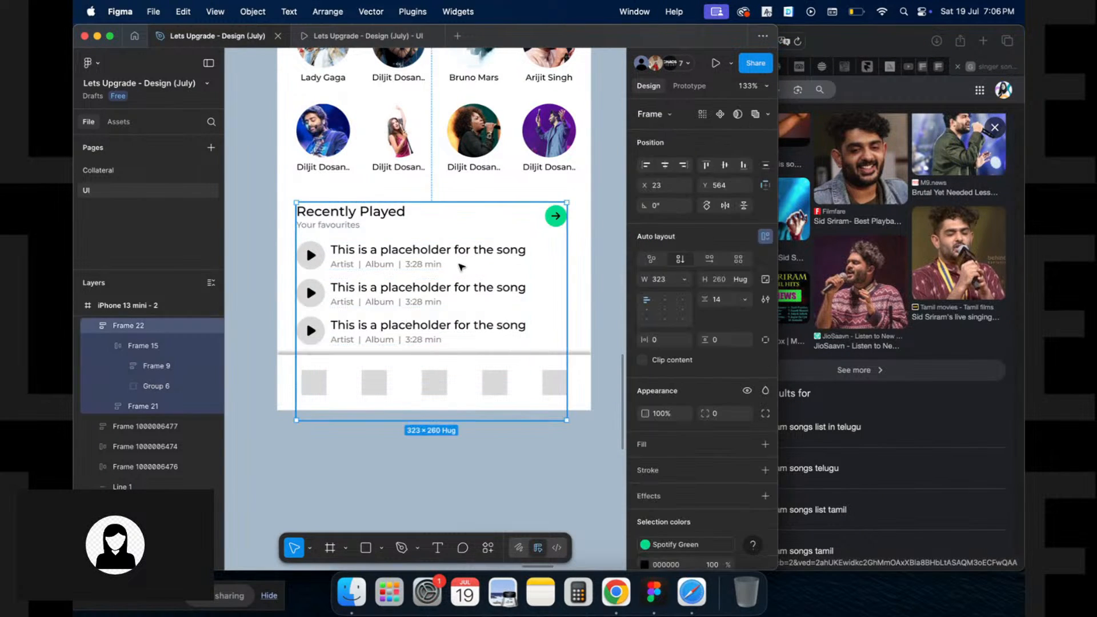
pyautogui.doubleClick(436, 289)
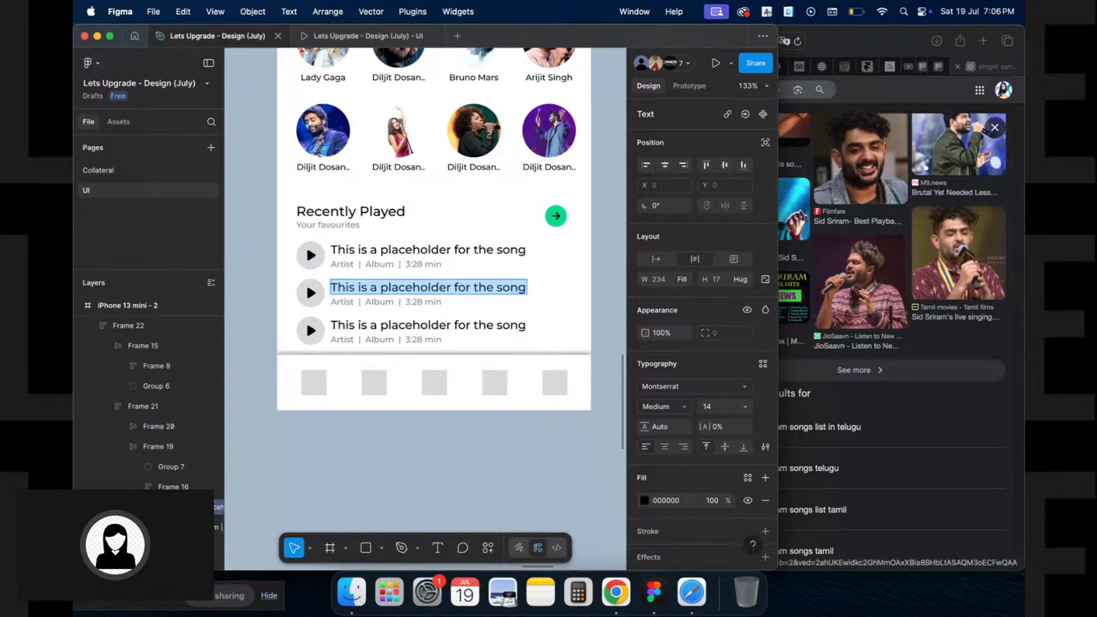
pyautogui.write('Placehodler fo')
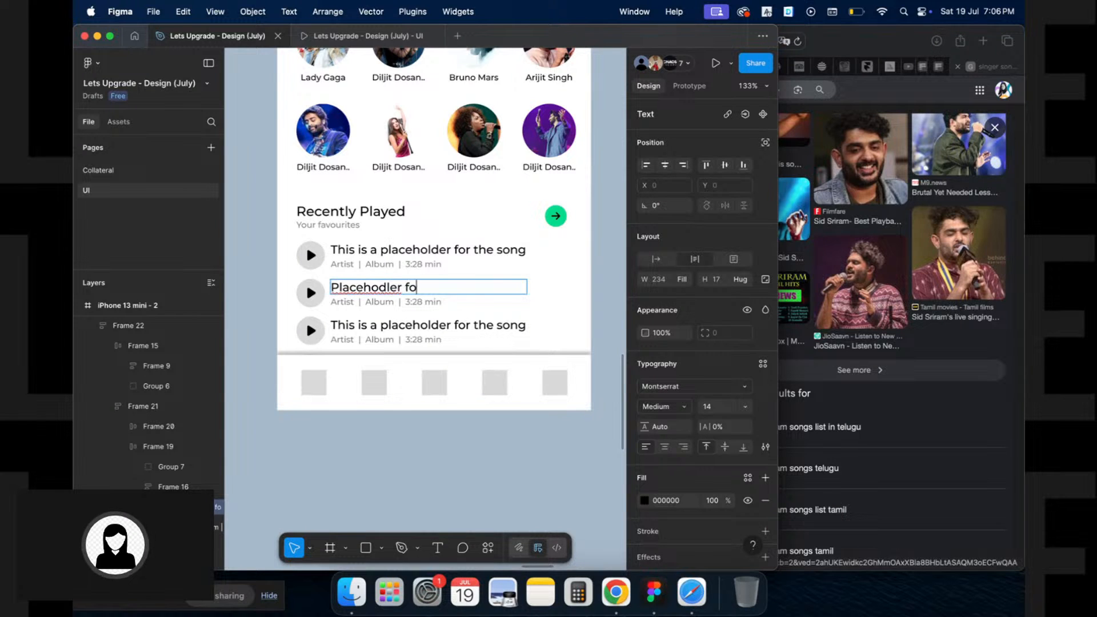
pyautogui.write('r a song na')
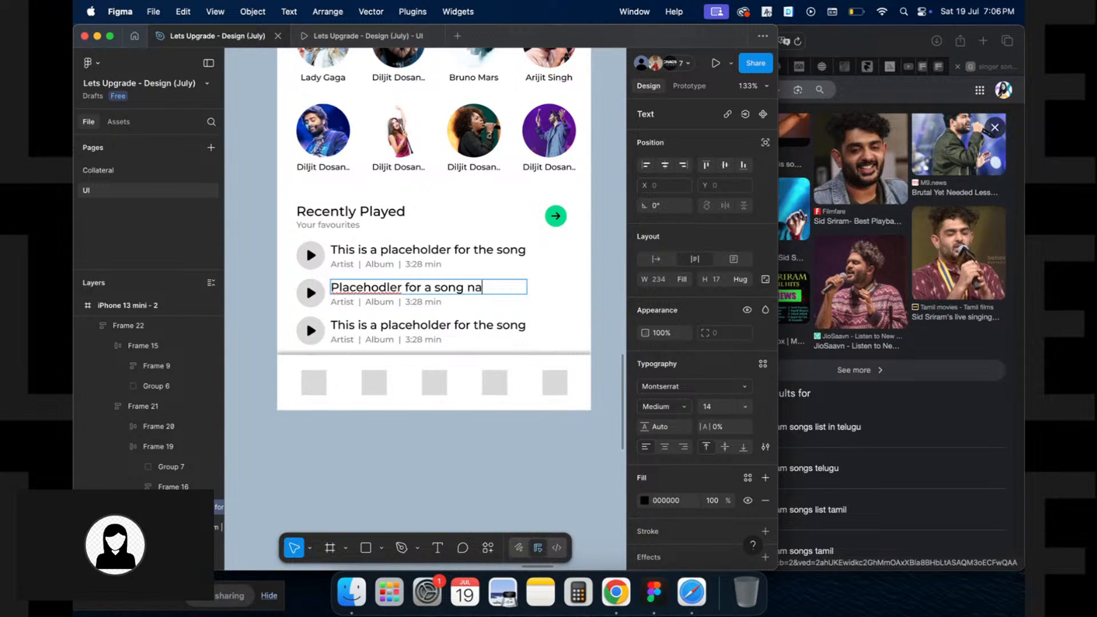
pyautogui.write('me that is longer than')
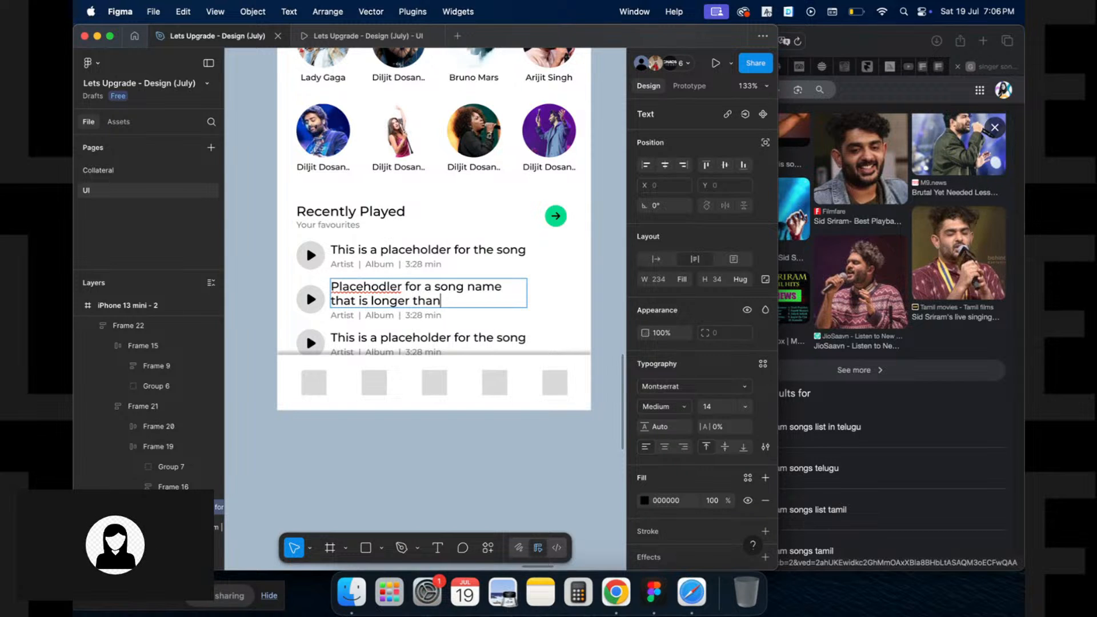
pyautogui.press('Escape')
# Widen the second song's title and its text frame to 281, and stretch the song list to the section's 323 width
pyautogui.moveTo(526, 292); pyautogui.dragTo(566, 293)
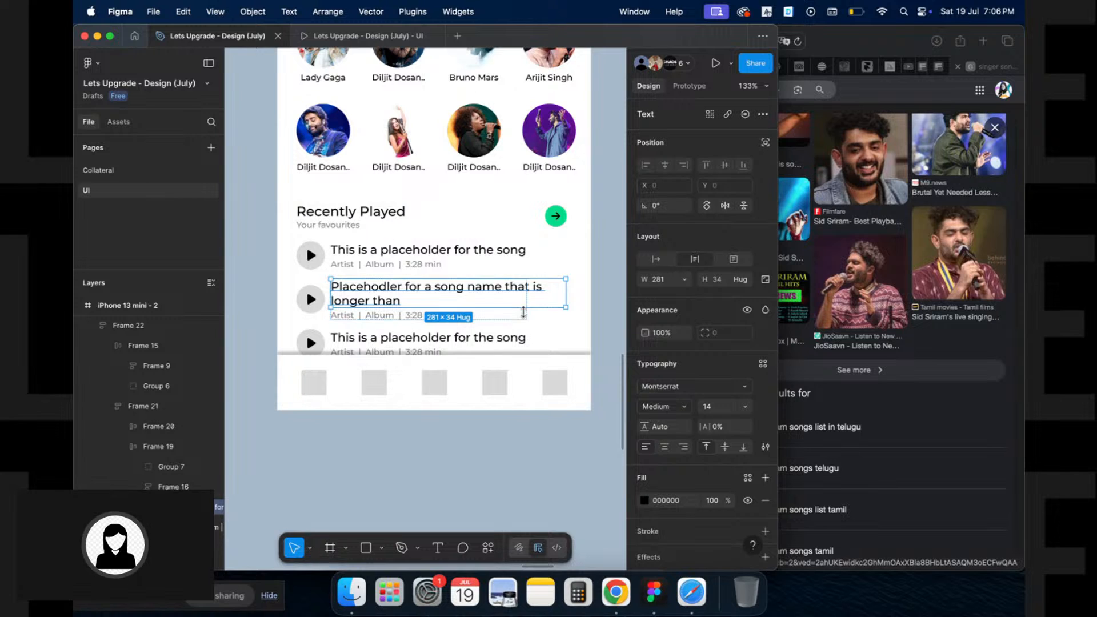
pyautogui.press('Escape')
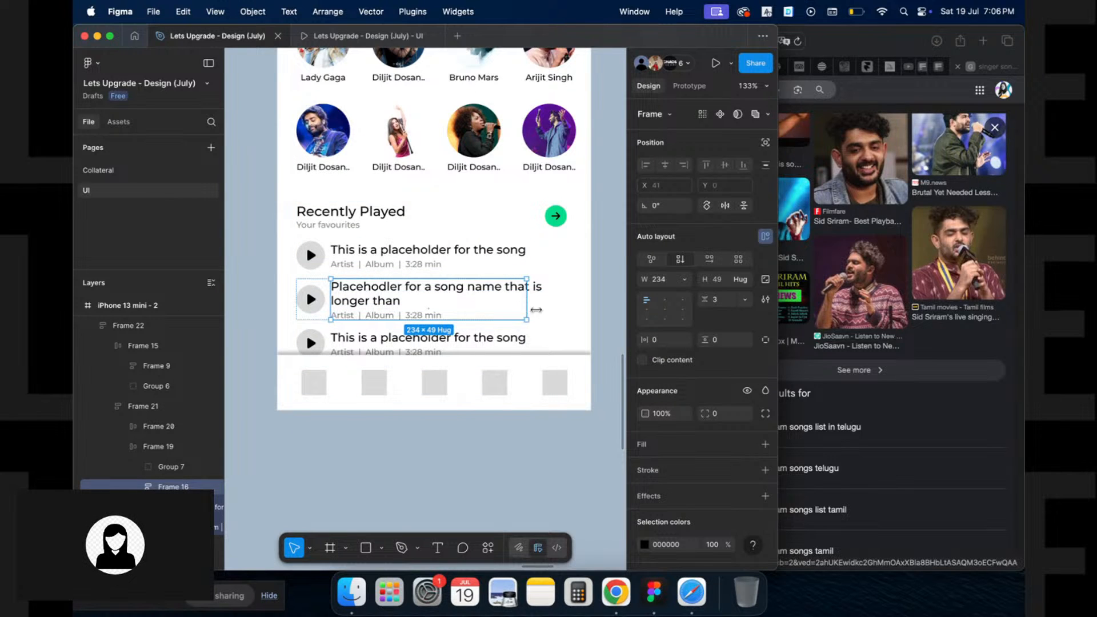
pyautogui.click(522, 337)
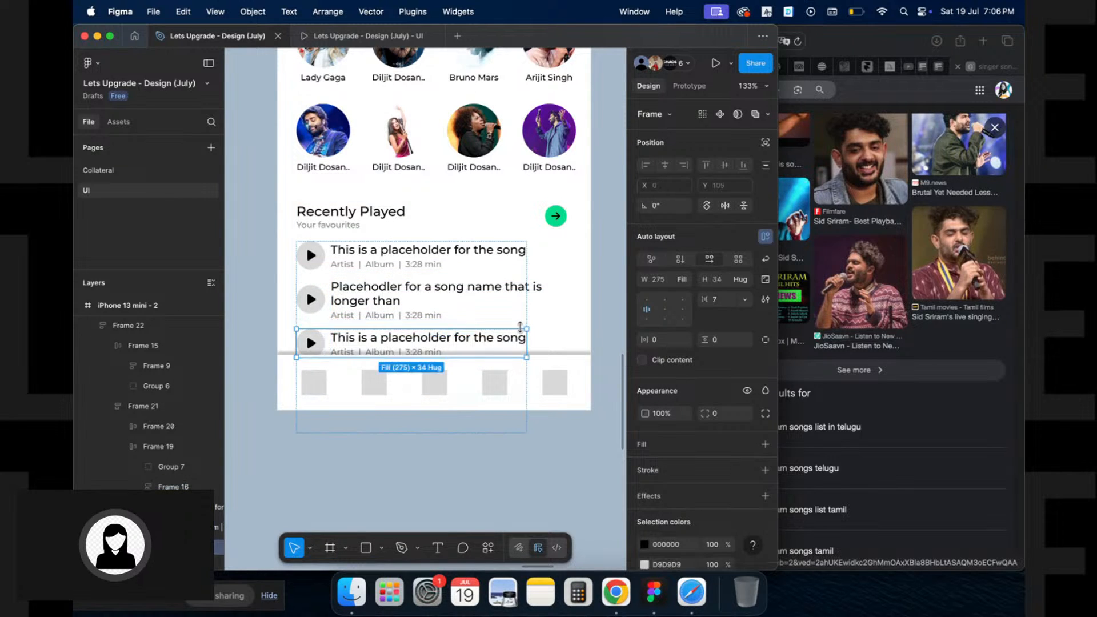
pyautogui.press('Escape')
pyautogui.press('Escape')
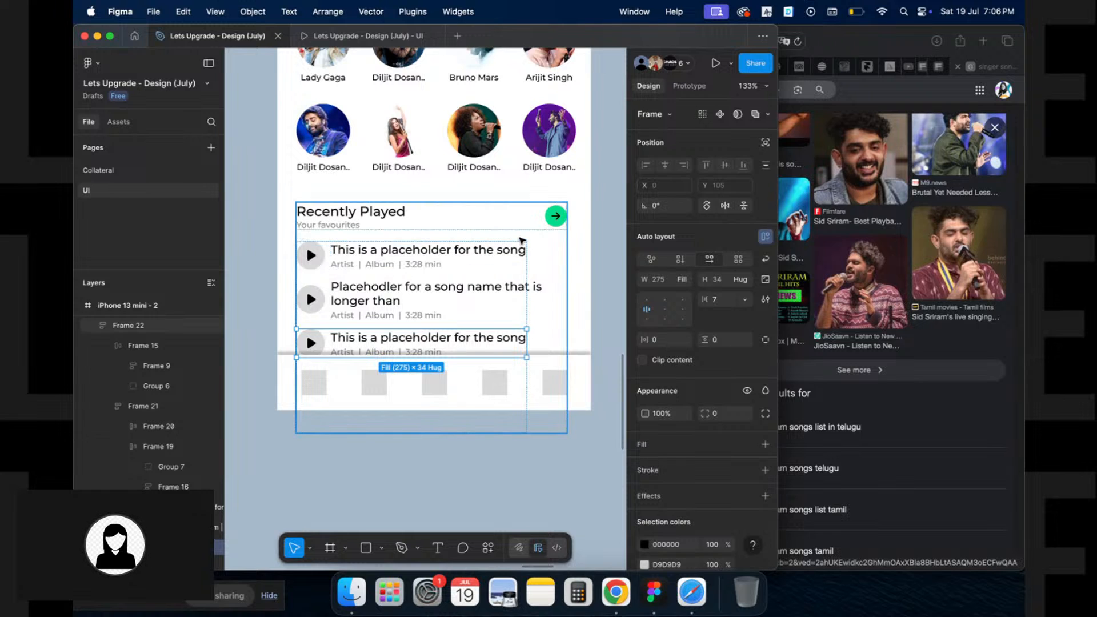
pyautogui.click(514, 268)
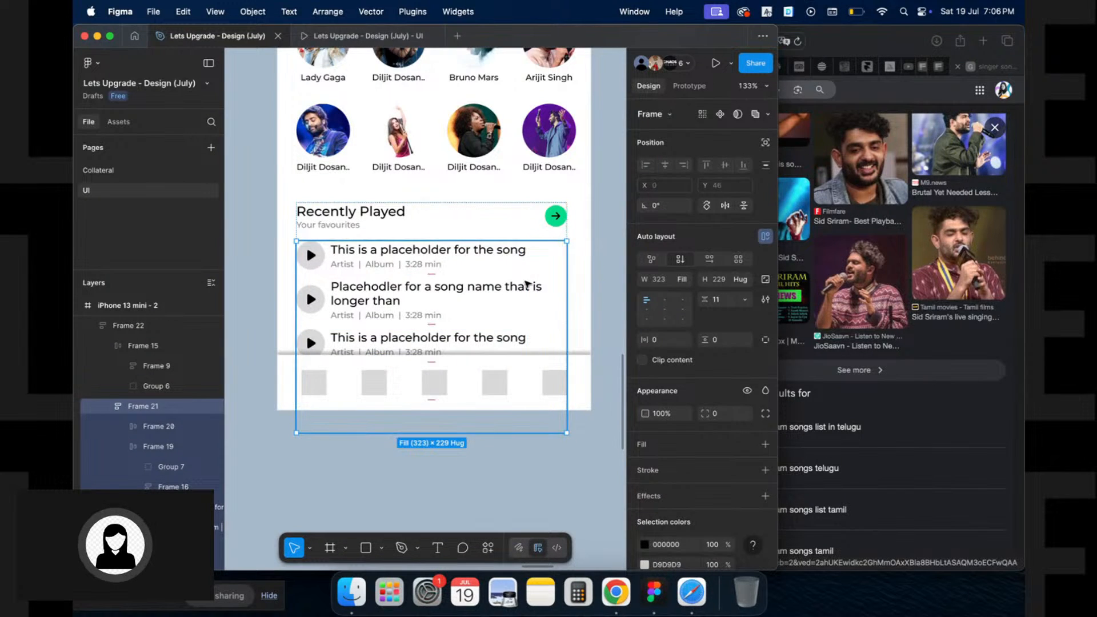
pyautogui.click(547, 283)
pyautogui.click(538, 287)
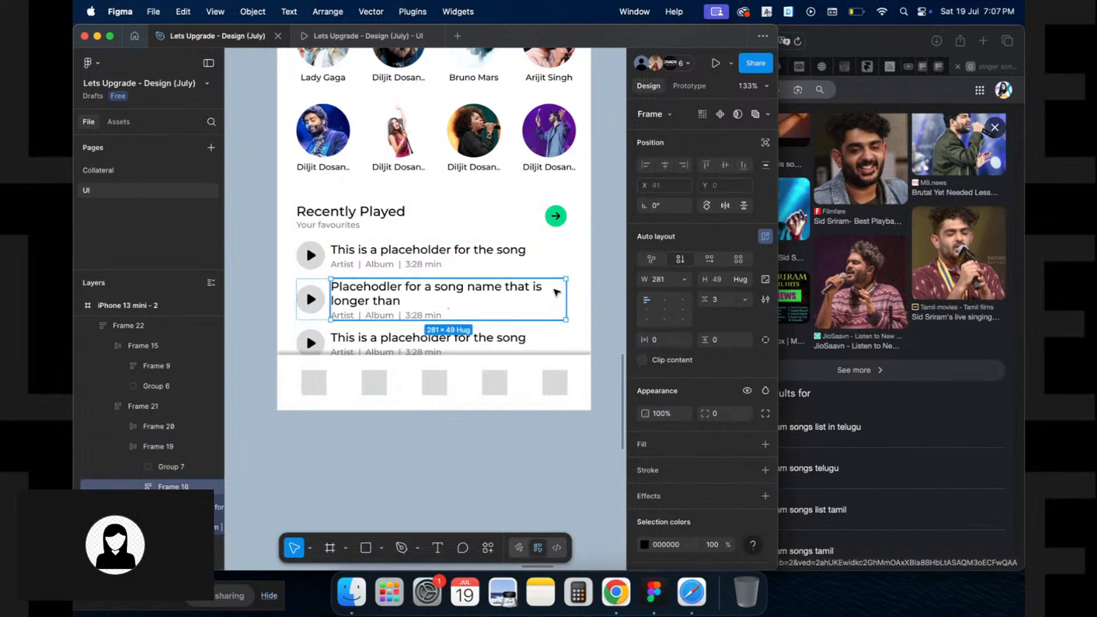
# Shorten the second song's title to one line by replacing "longer than" with "l.." and deselect it
pyautogui.click(551, 292)
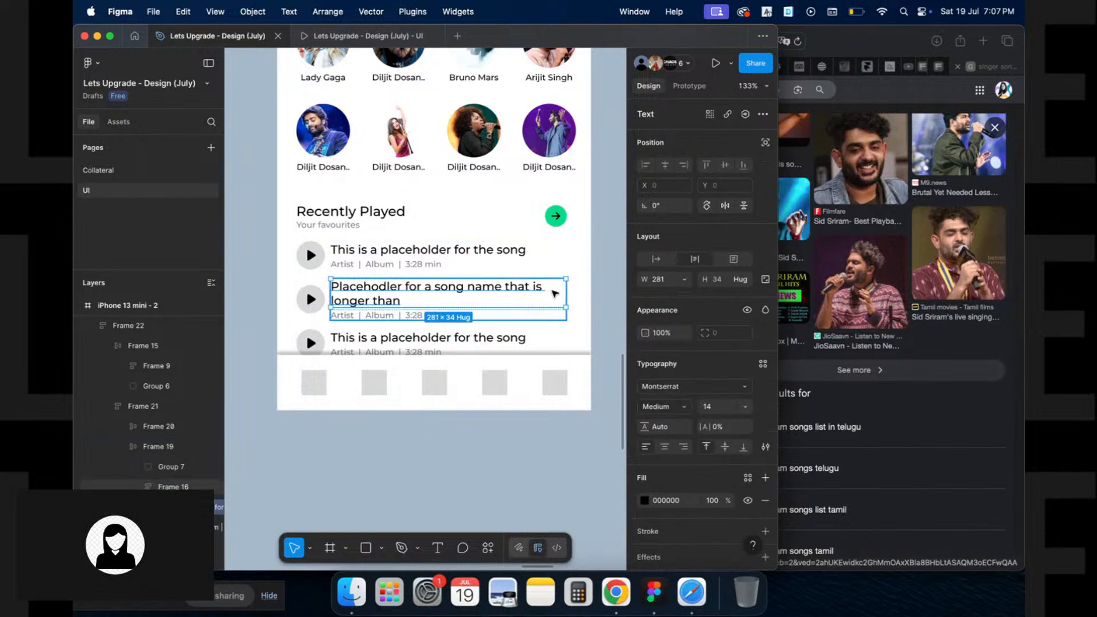
pyautogui.doubleClick(512, 289)
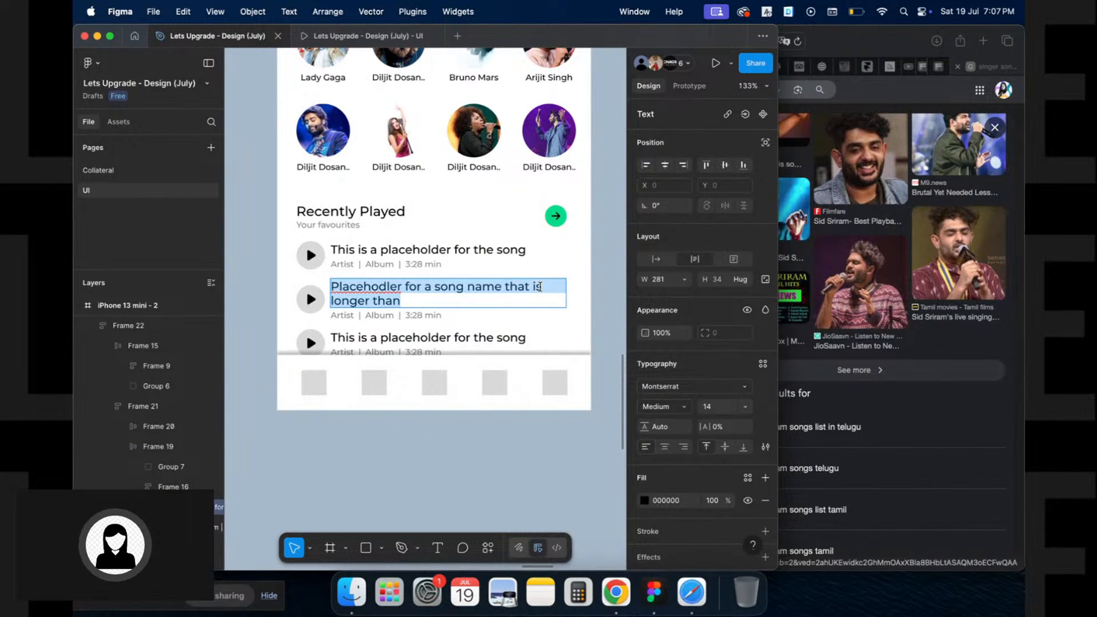
pyautogui.click(540, 287)
pyautogui.hotkey('shift', 'End')
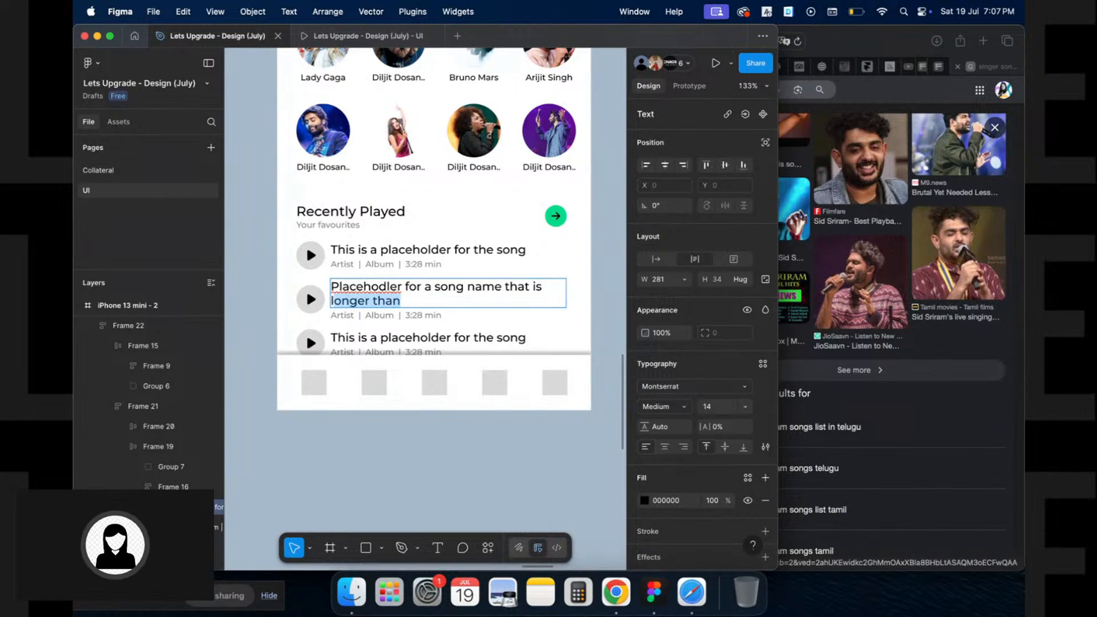
pyautogui.write('l..')
pyautogui.press('Escape')
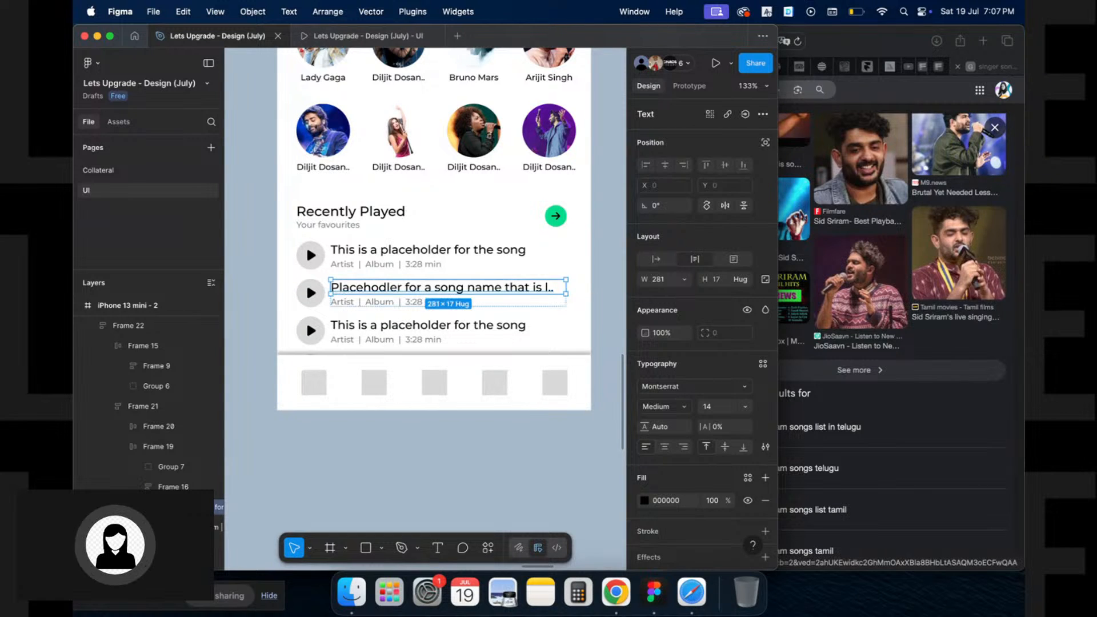
pyautogui.press('Escape')
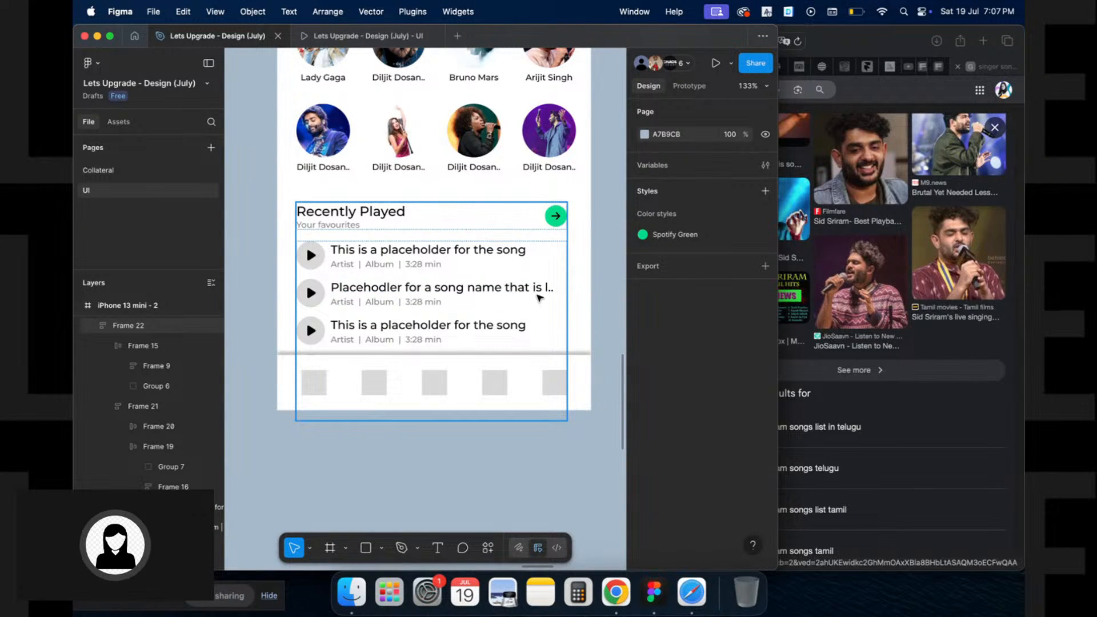
# Set the vertical spacing between the songs in the Recently Played list to 18
pyautogui.scroll(-2, 537, 297)
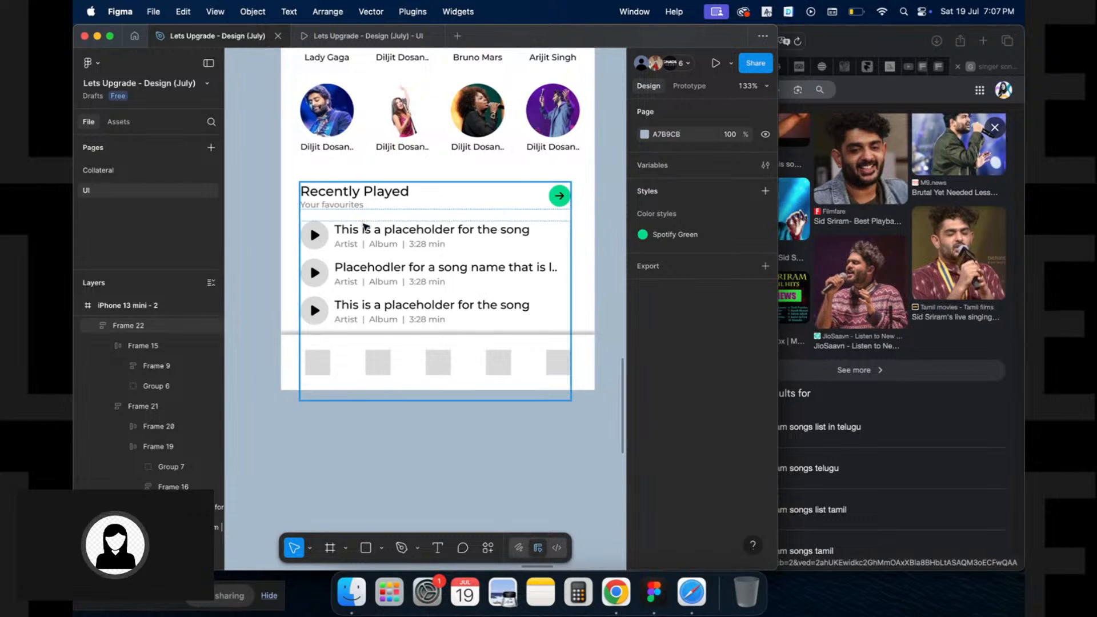
pyautogui.scroll(5, 356, 233)
pyautogui.click(356, 234)
pyautogui.scroll(-3, 356, 233)
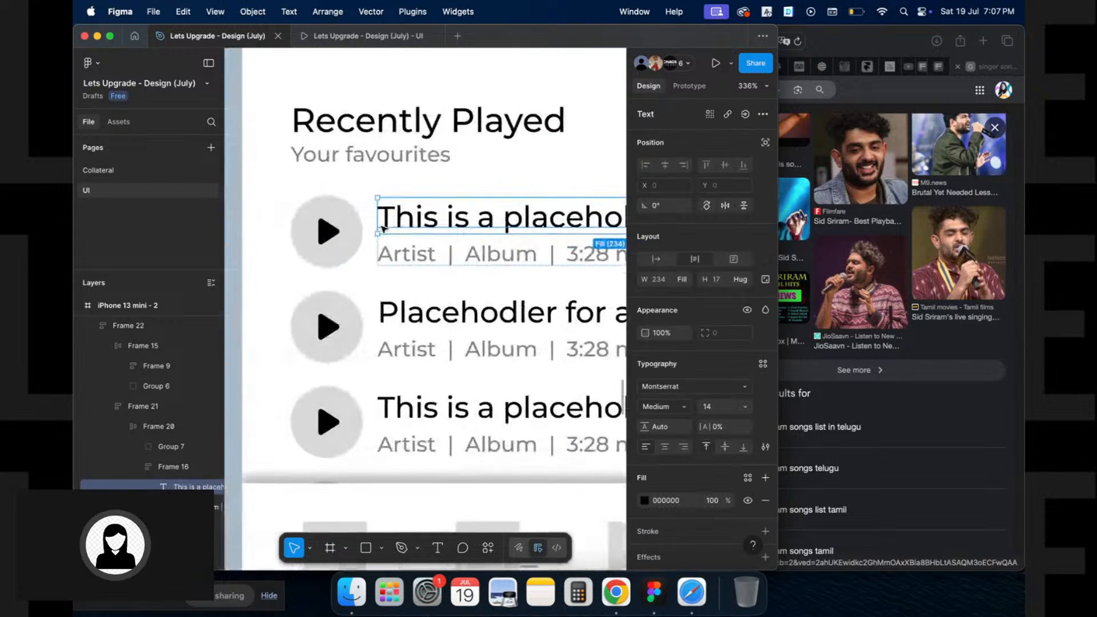
pyautogui.press('Escape')
pyautogui.press('Escape')
pyautogui.press('Escape')
pyautogui.scroll(-3, 403, 286)
pyautogui.hscroll(1, 403, 286)
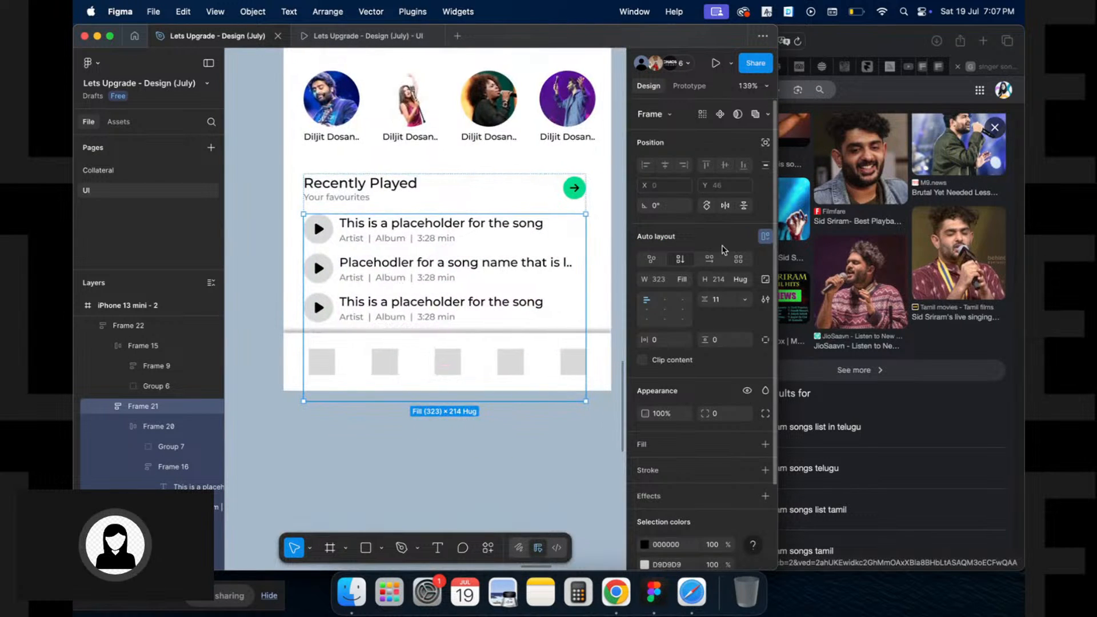
pyautogui.click(714, 300)
pyautogui.write('17')
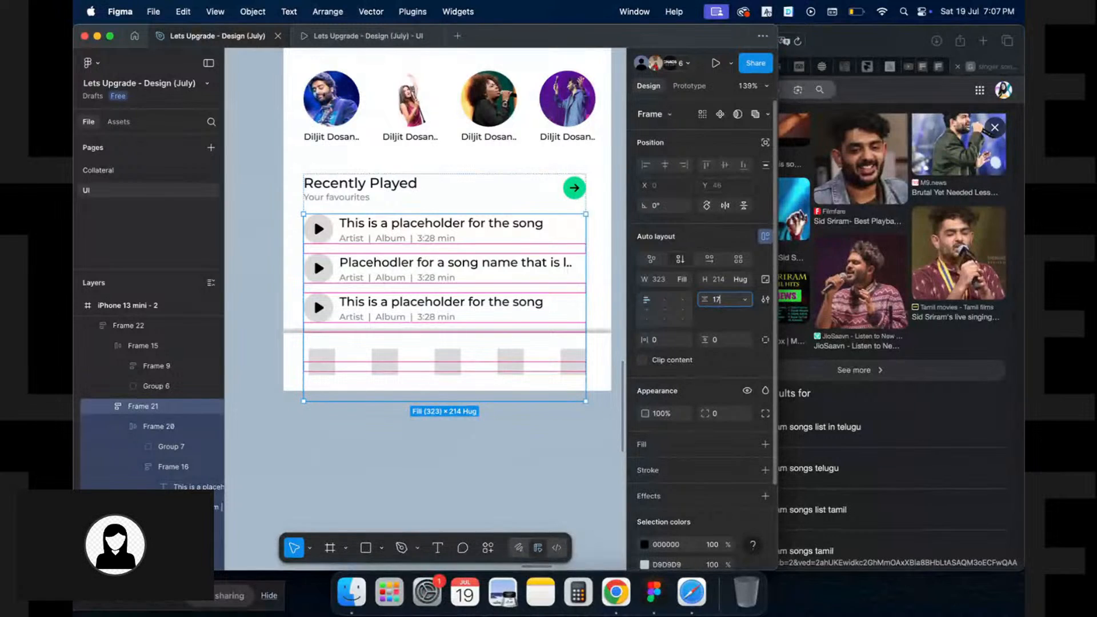
pyautogui.press('Return')
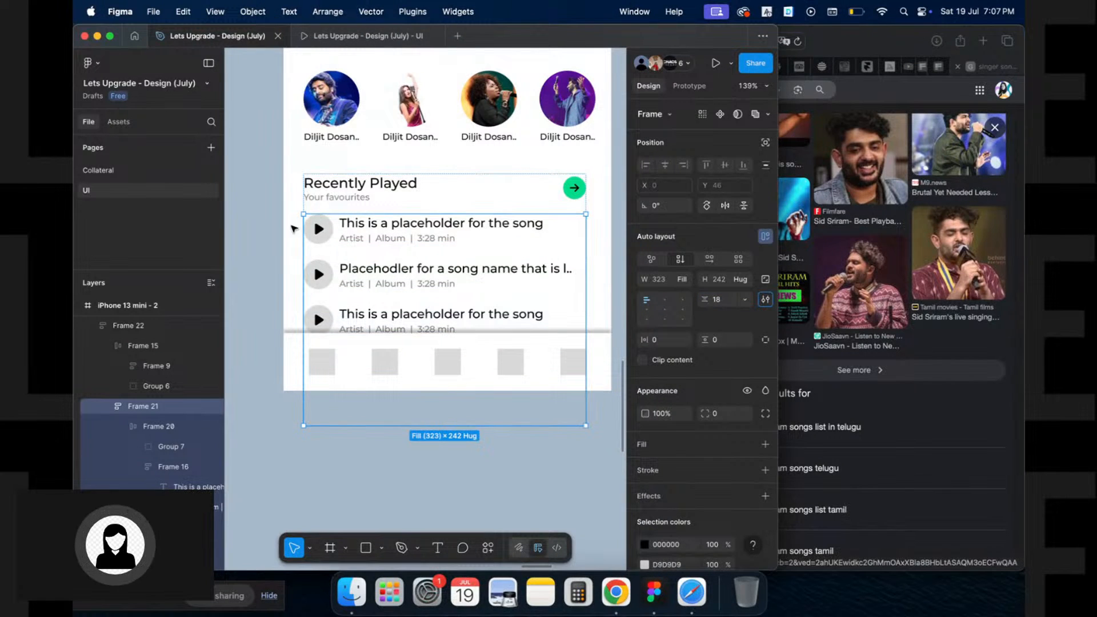
# Set the first Recently Played song title to font size 12 and SemiBold weight
pyautogui.keyDown('super'); pyautogui.click(368, 224); pyautogui.keyUp('super')
pyautogui.click(715, 409)
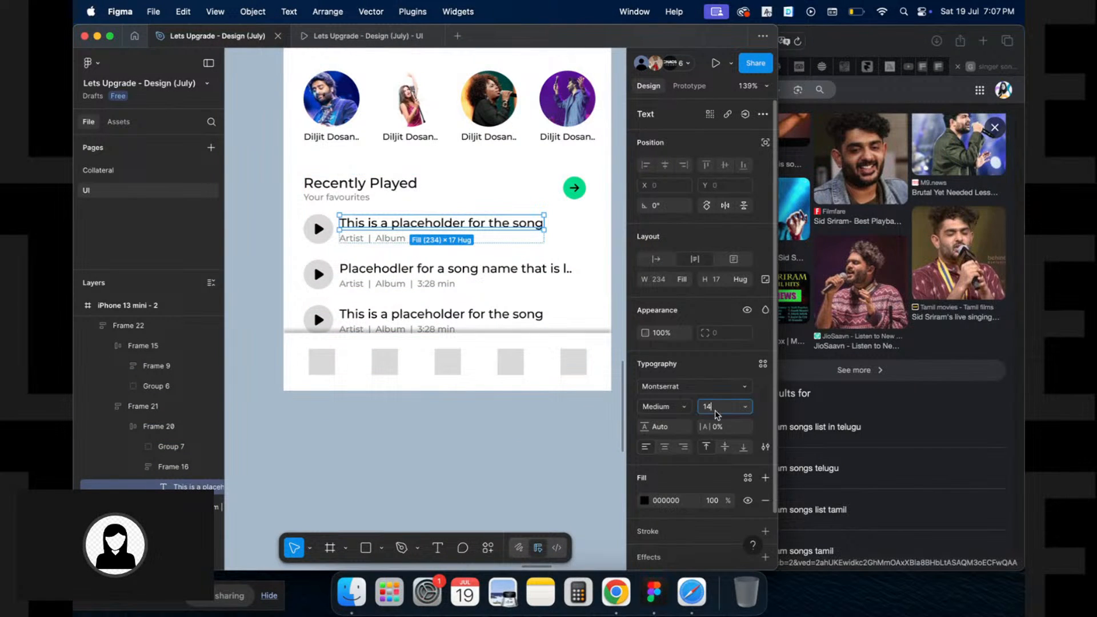
pyautogui.press('BackSpace')
pyautogui.write('2')
pyautogui.press('Return')
pyautogui.press('alt+super+c')
pyautogui.click(663, 409)
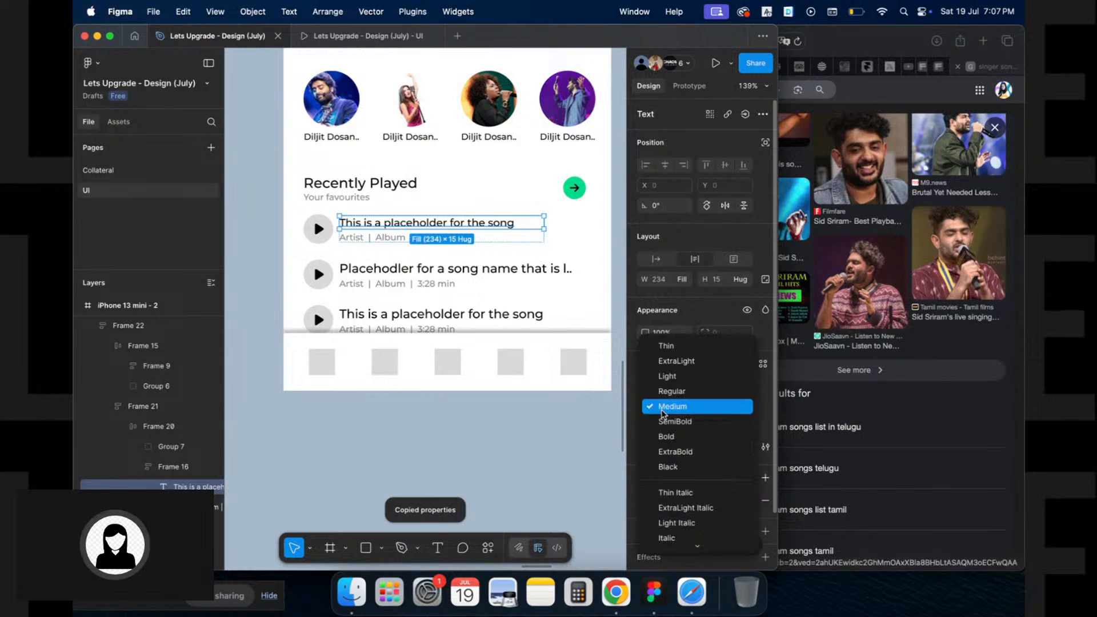
pyautogui.click(675, 421)
# Apply the first song title's text properties to the second and third song titles in Recently Played, and deselect
pyautogui.keyDown('super'); pyautogui.click(440, 268); pyautogui.keyUp('super')
pyautogui.press('alt+super+v')
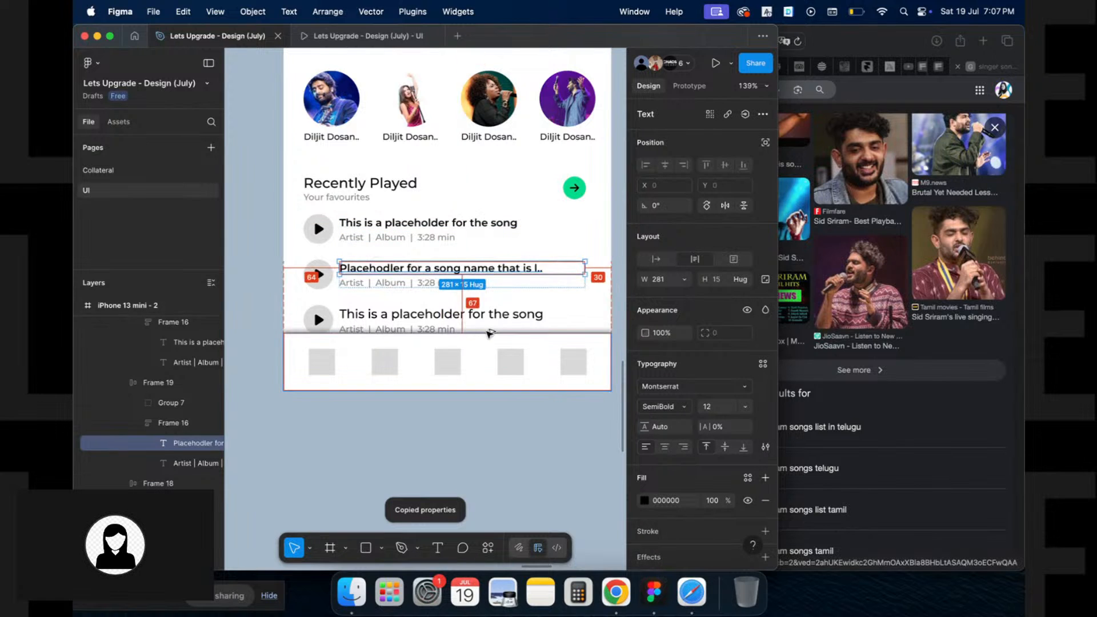
pyautogui.keyDown('super'); pyautogui.click(412, 314); pyautogui.keyUp('super')
pyautogui.scroll(5, 410, 364)
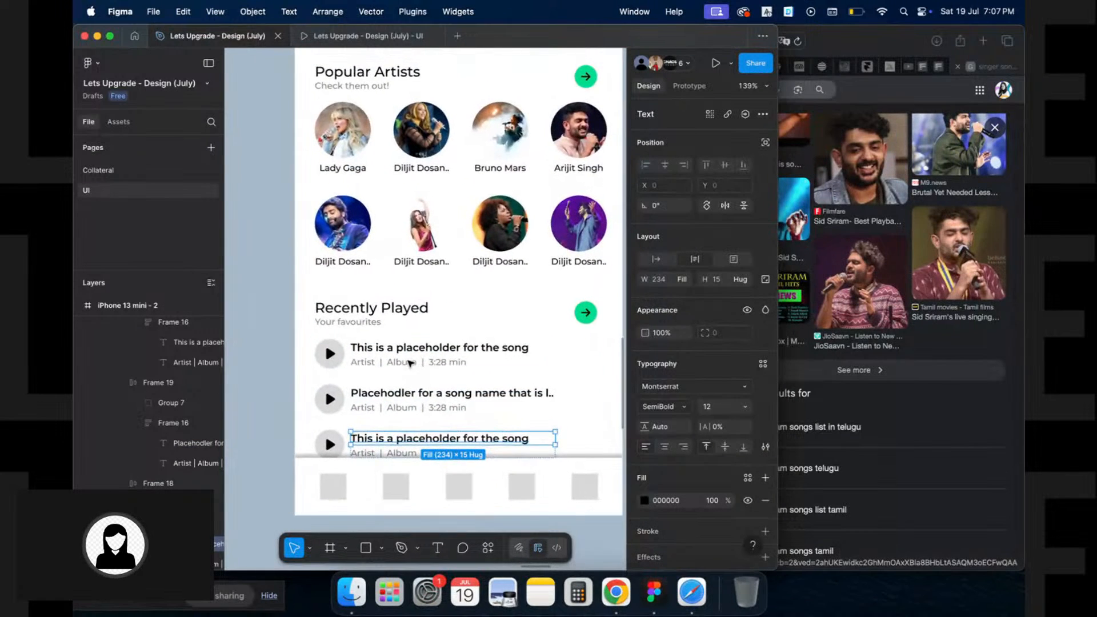
pyautogui.press('Escape')
# Widen the Recently Played section to 334 to line up with the artist grid's edge, and deselect it
pyautogui.hscroll(3, 407, 347)
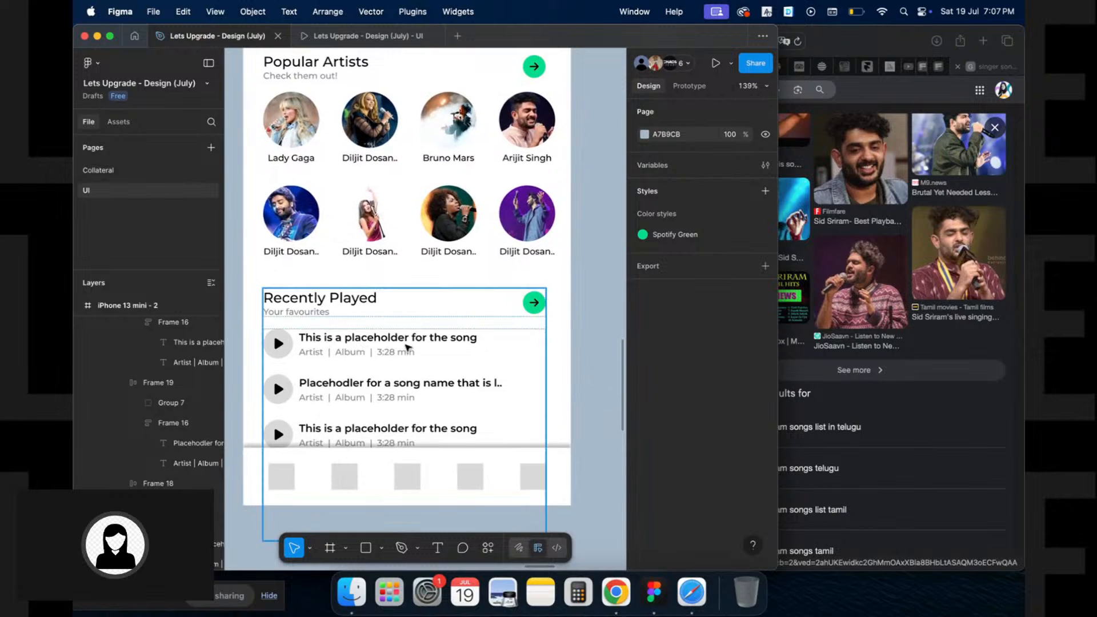
pyautogui.click(409, 348)
pyautogui.moveTo(546, 343); pyautogui.dragTo(556, 343)
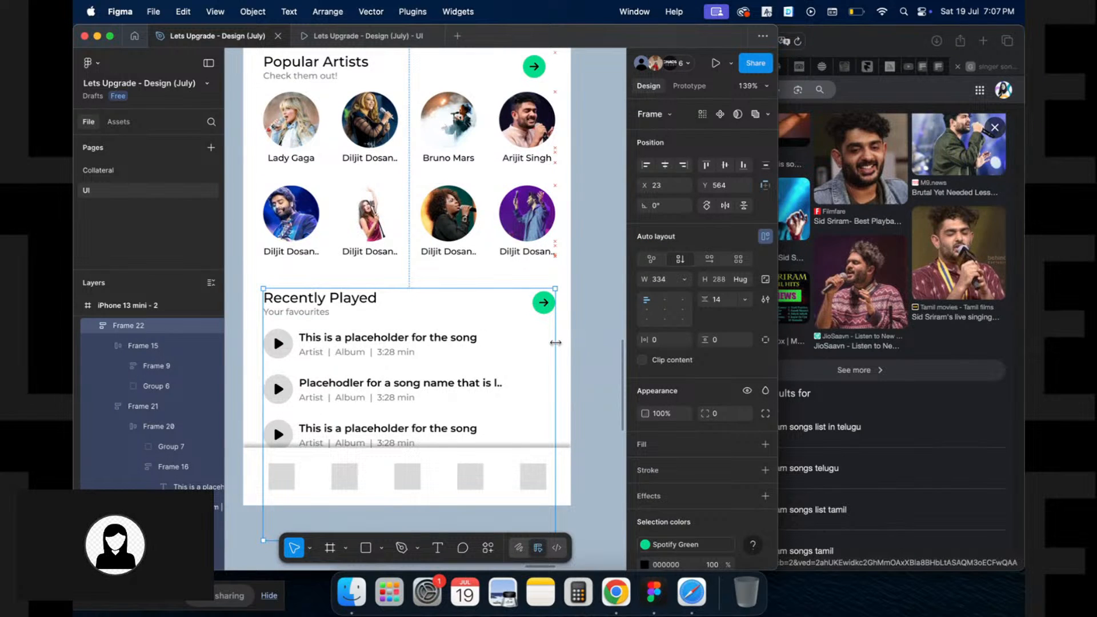
pyautogui.hscroll(-3, 307, 326)
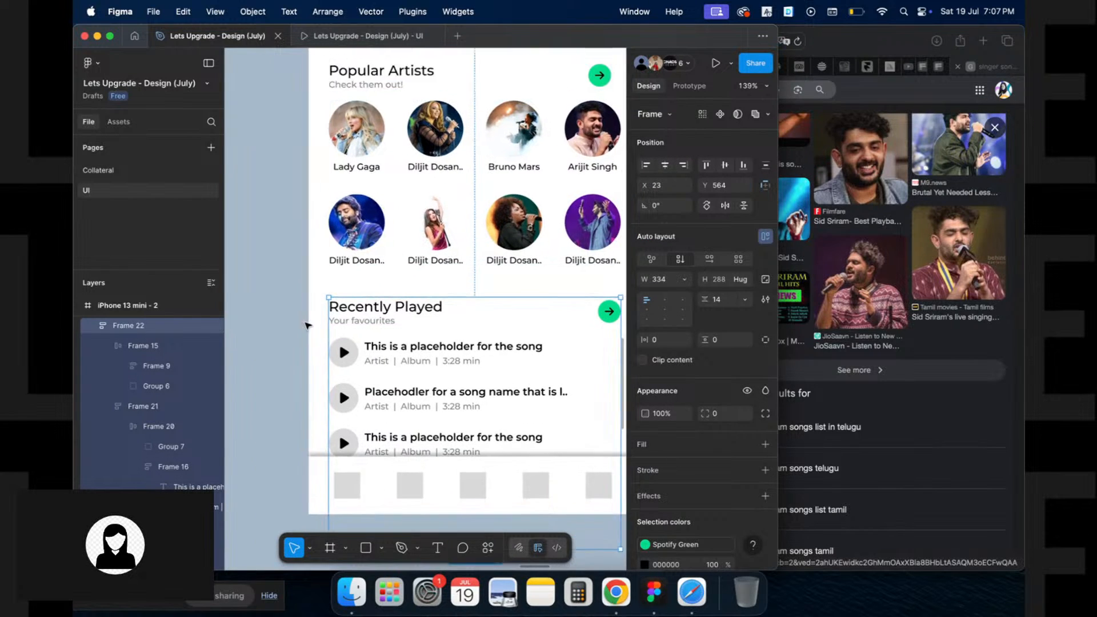
pyautogui.click(297, 325)
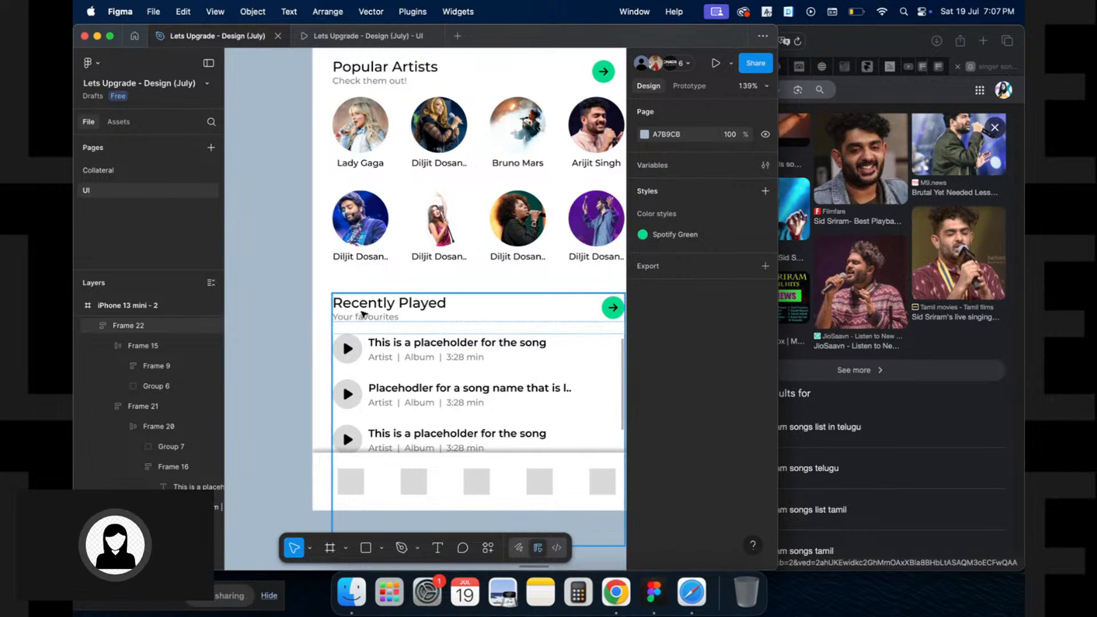
# Create a text style named "Section Title" from the New Releases heading, and deselect the heading
pyautogui.click(396, 305)
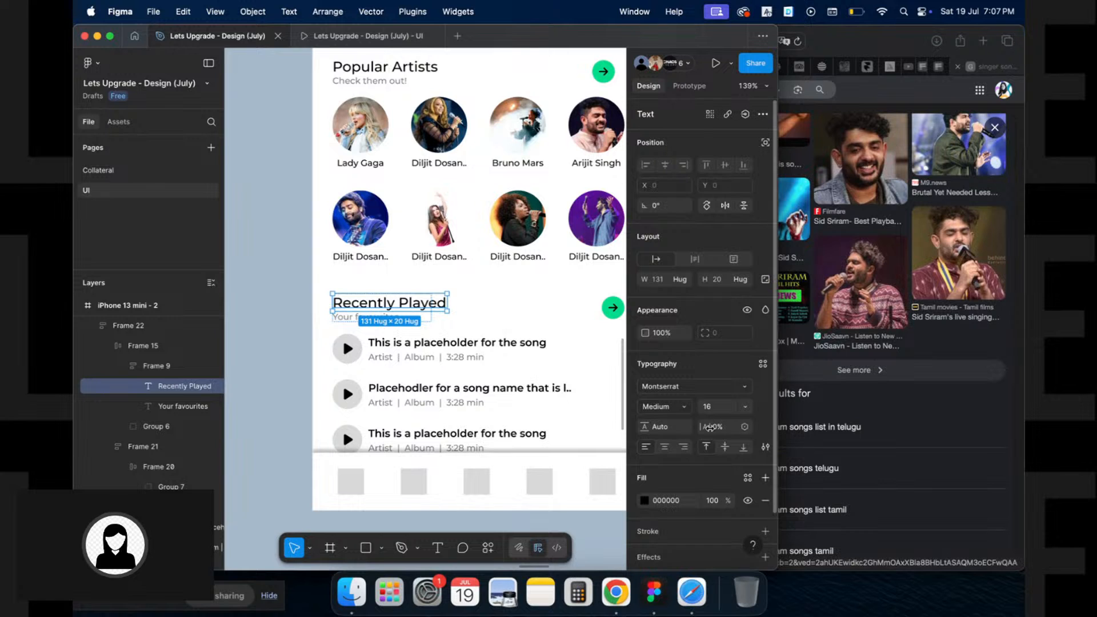
pyautogui.scroll(5, 557, 342)
pyautogui.scroll(5, 558, 341)
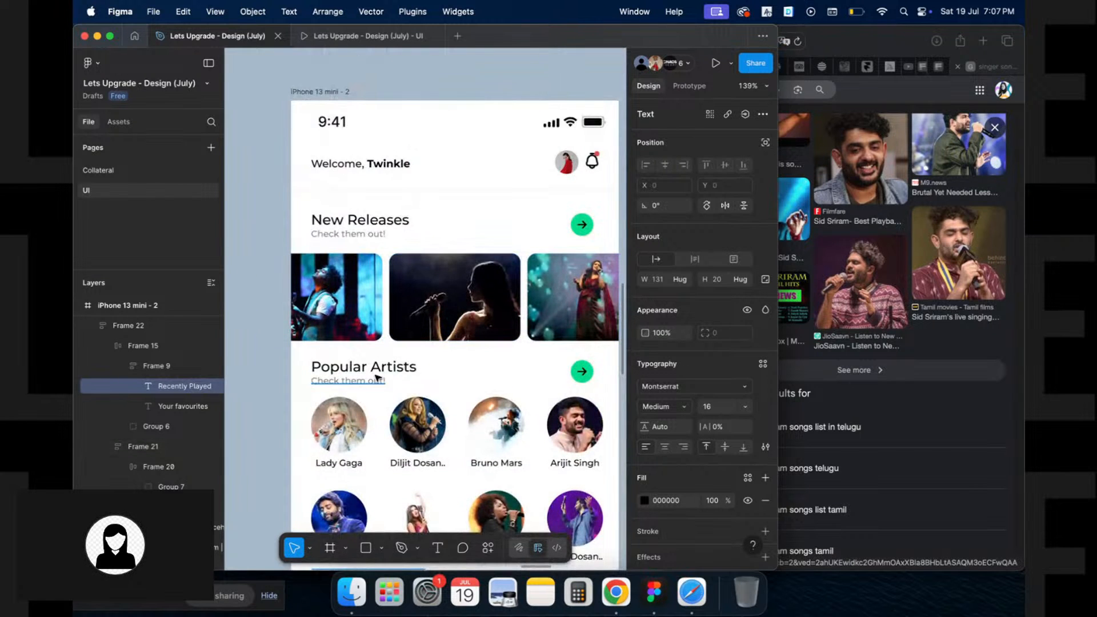
pyautogui.click(390, 368)
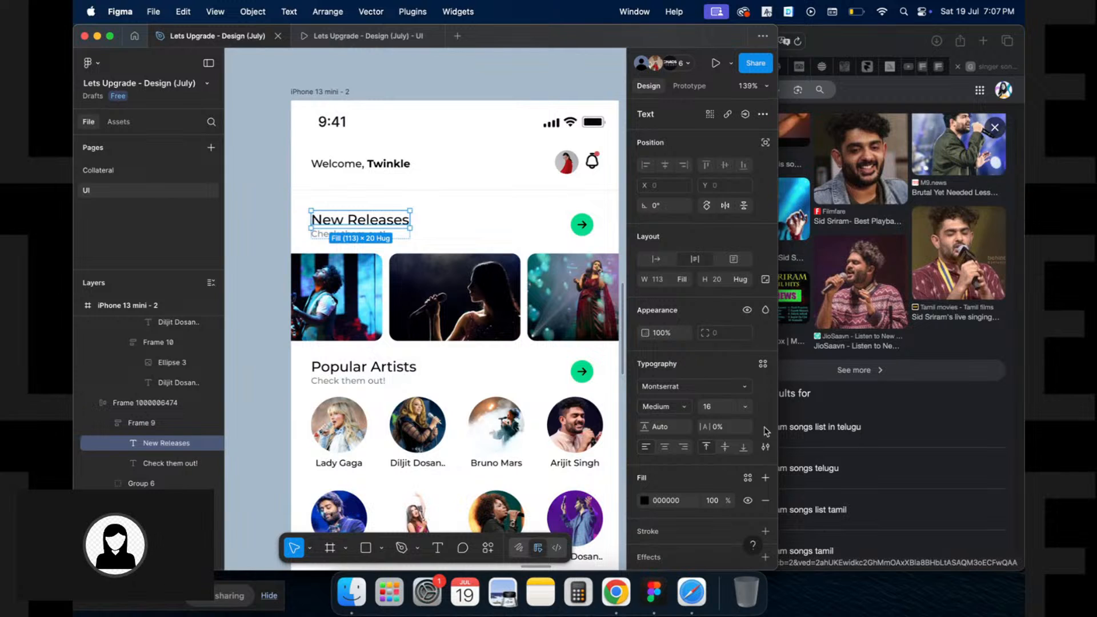
pyautogui.click(762, 366)
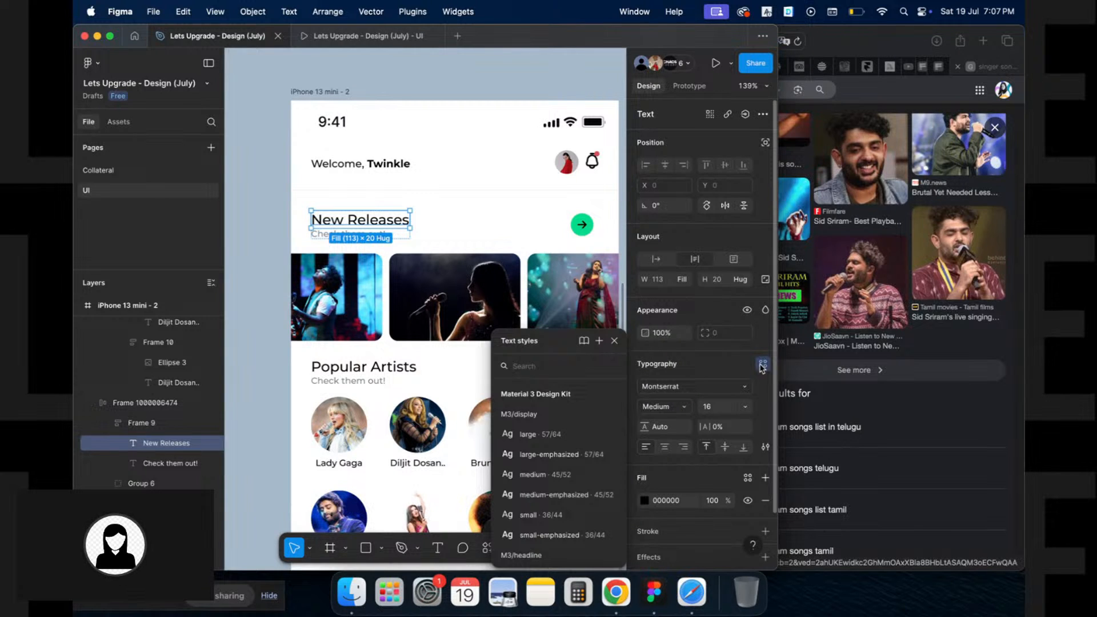
pyautogui.click(599, 342)
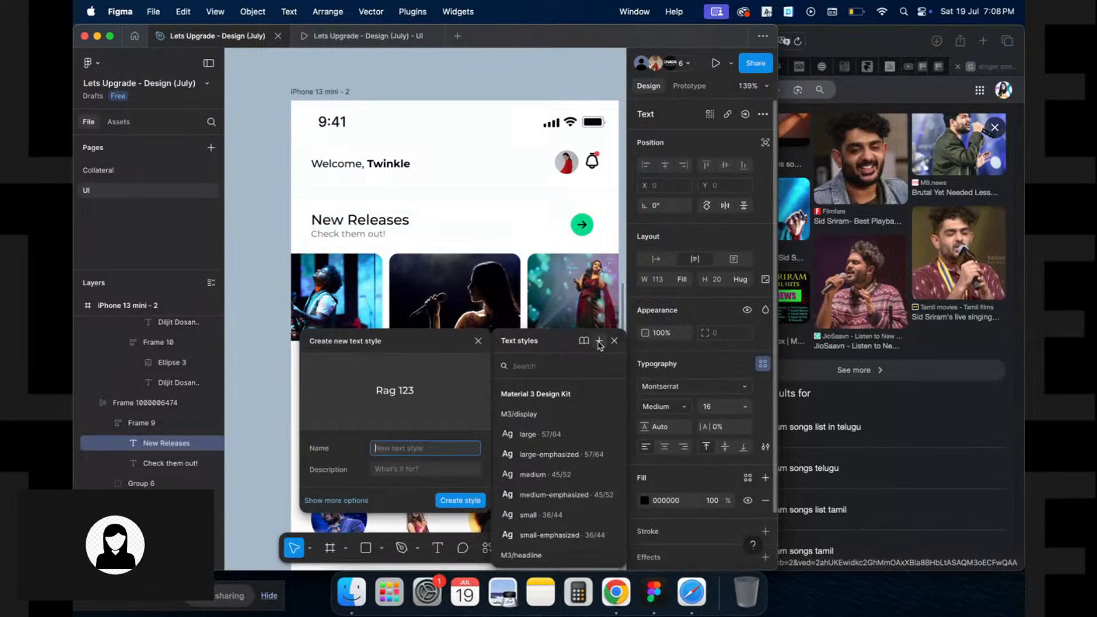
pyautogui.write('Title')
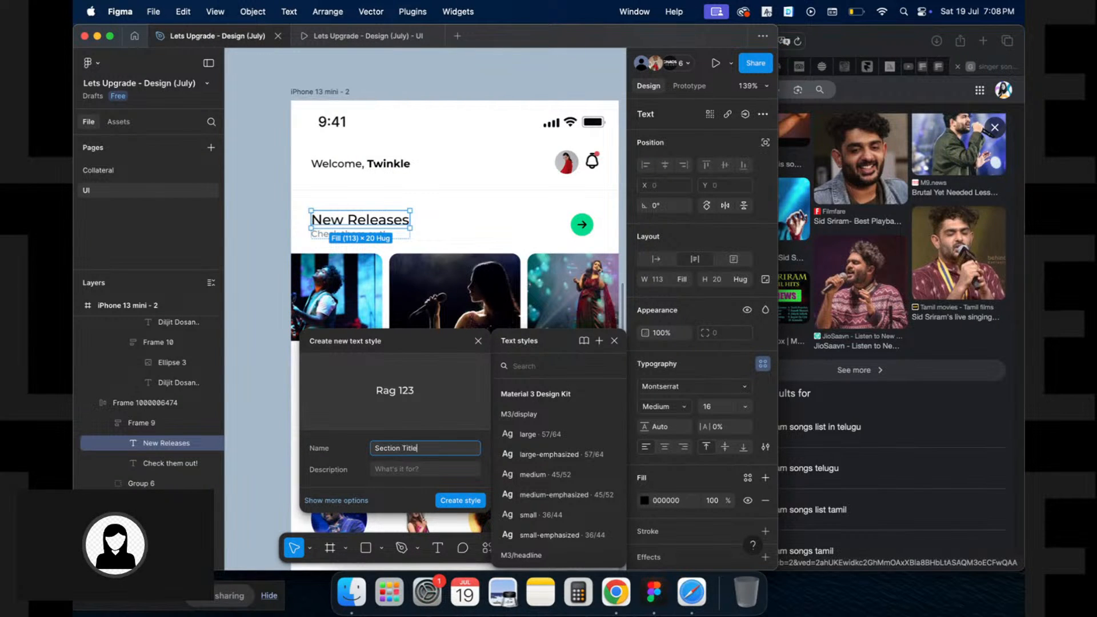
pyautogui.press('Return')
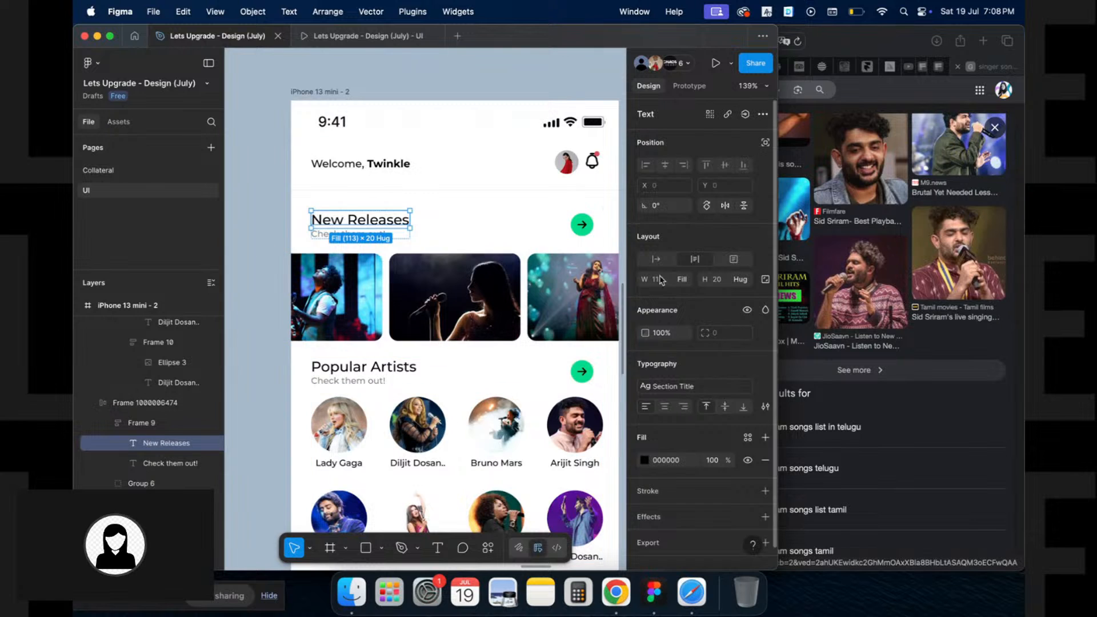
pyautogui.click(545, 203)
# Try the Section Title text style on the welcome greeting and undo it
pyautogui.click(400, 165)
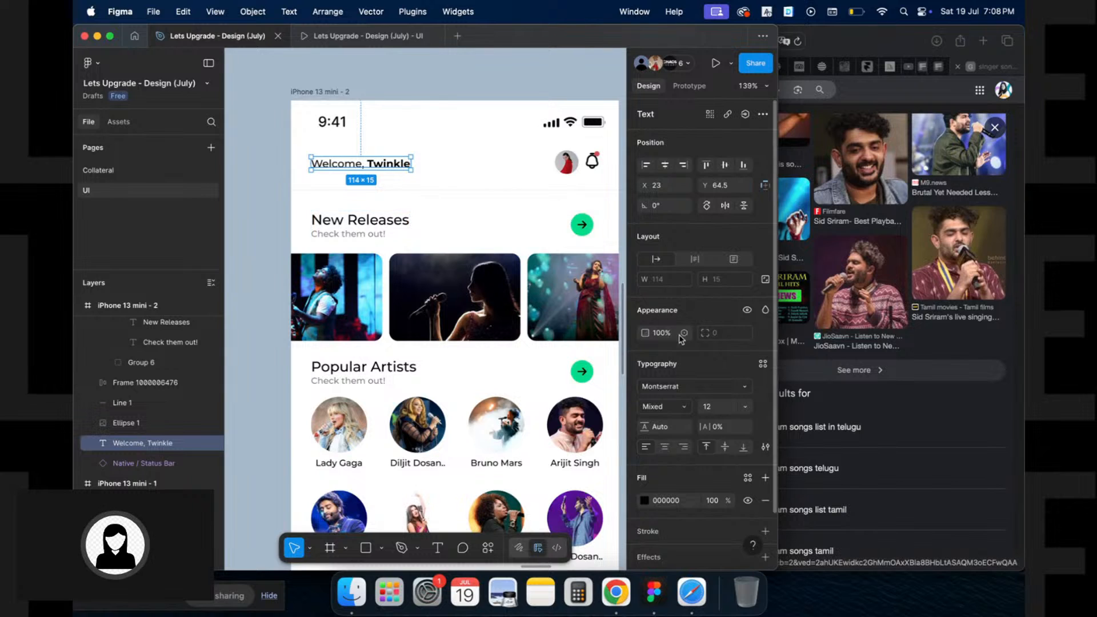
pyautogui.click(763, 364)
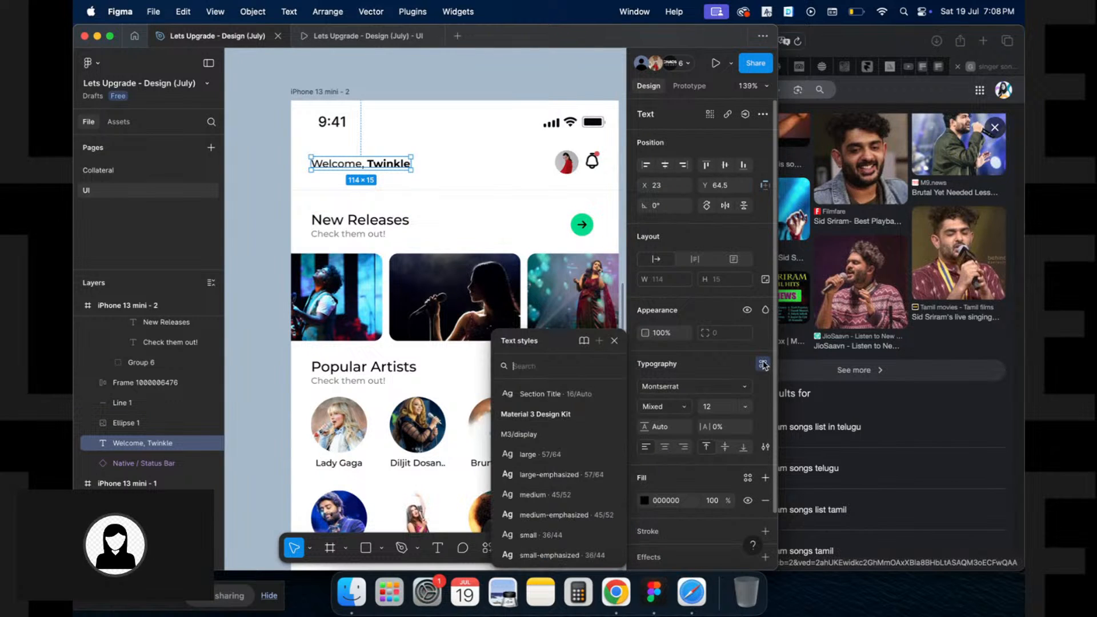
pyautogui.click(553, 395)
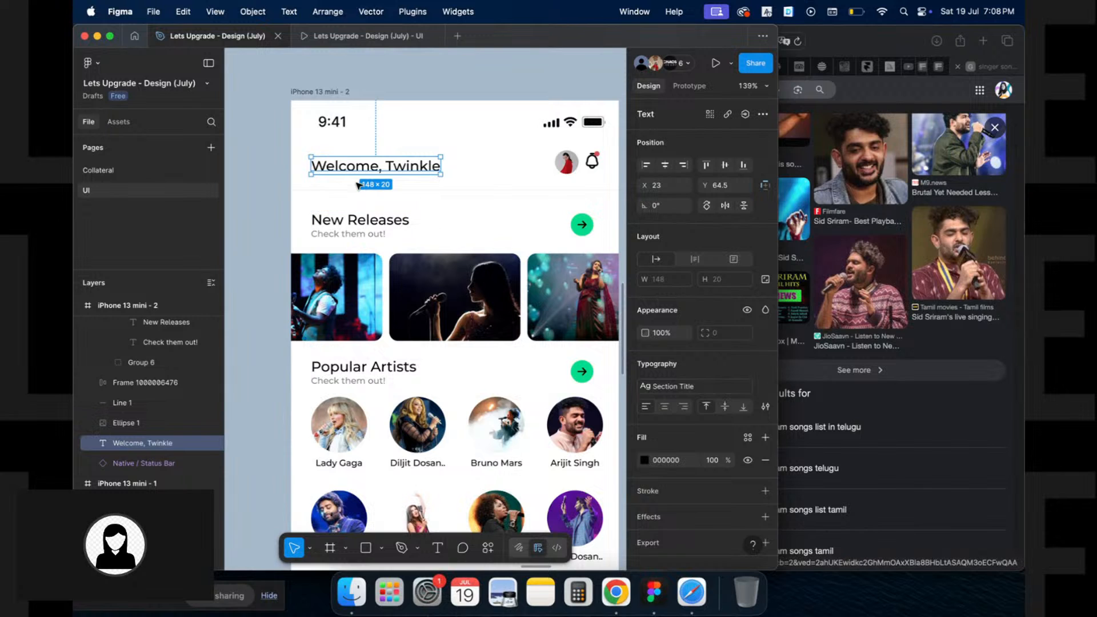
pyautogui.press('super+z')
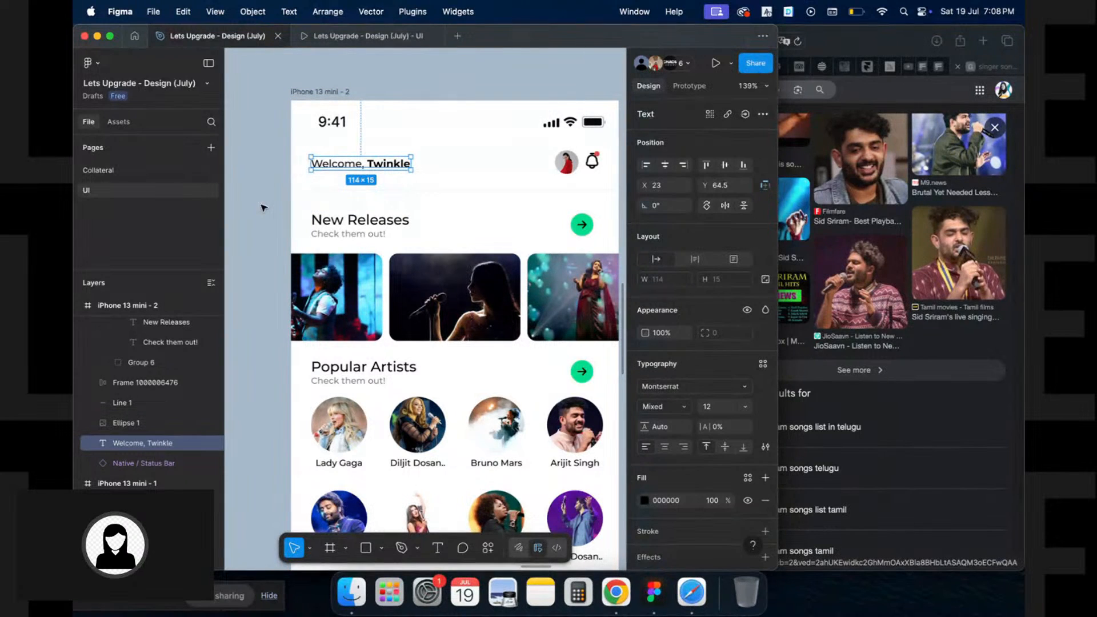
pyautogui.click(263, 207)
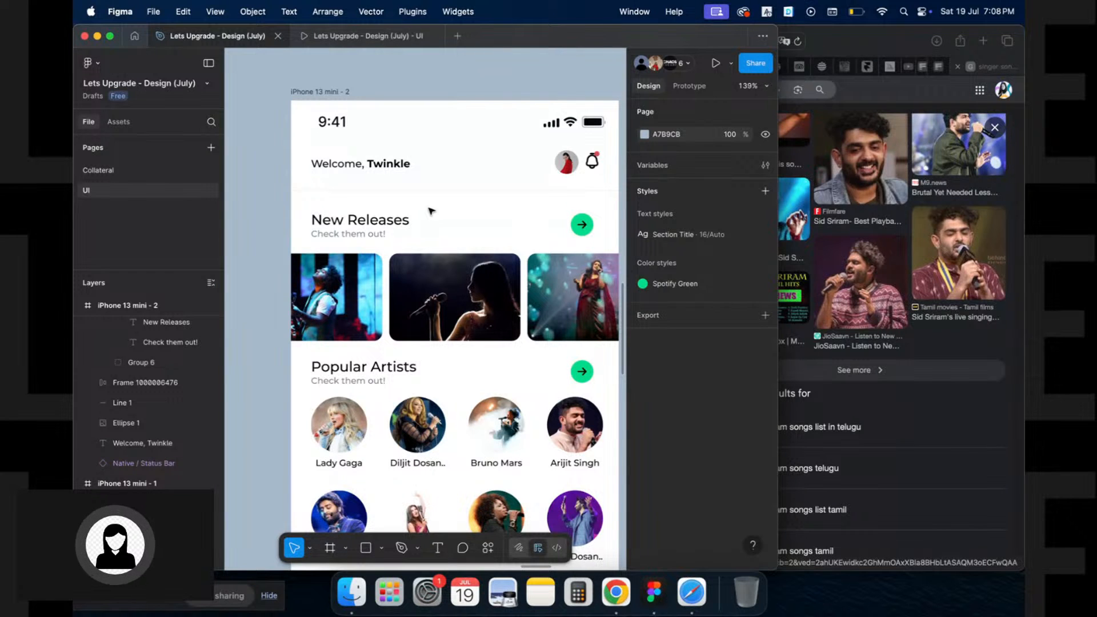
# Review the layout of the home page from the New Releases section down to the bottom navigation bar
pyautogui.scroll(-5, 431, 211)
pyautogui.scroll(-5, 432, 212)
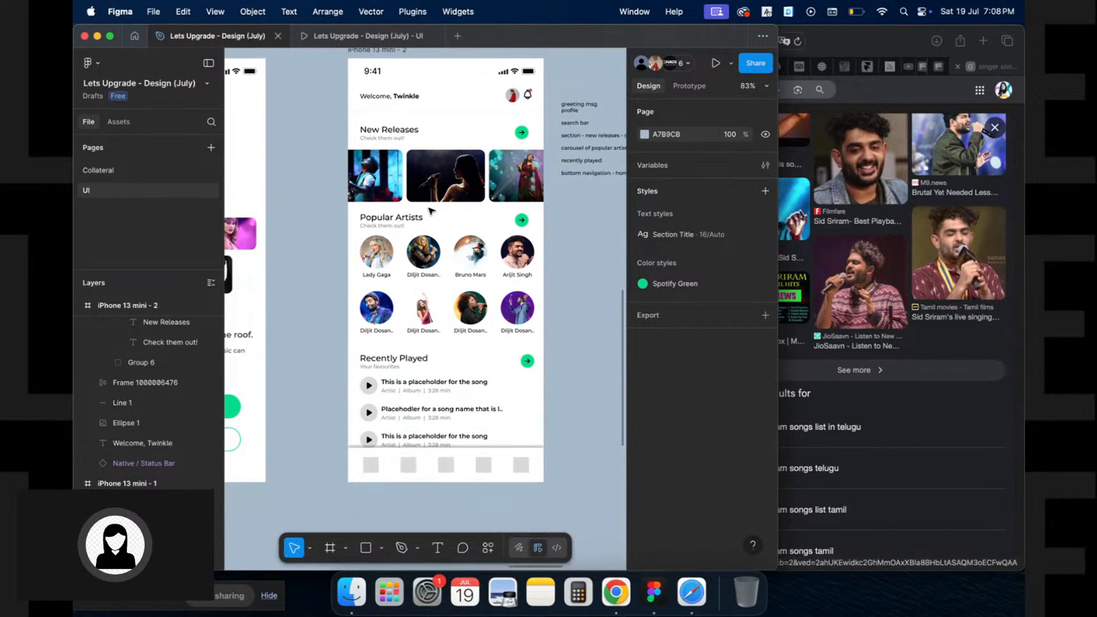
pyautogui.scroll(2, 431, 211)
pyautogui.scroll(-2, 429, 209)
pyautogui.scroll(3, 423, 206)
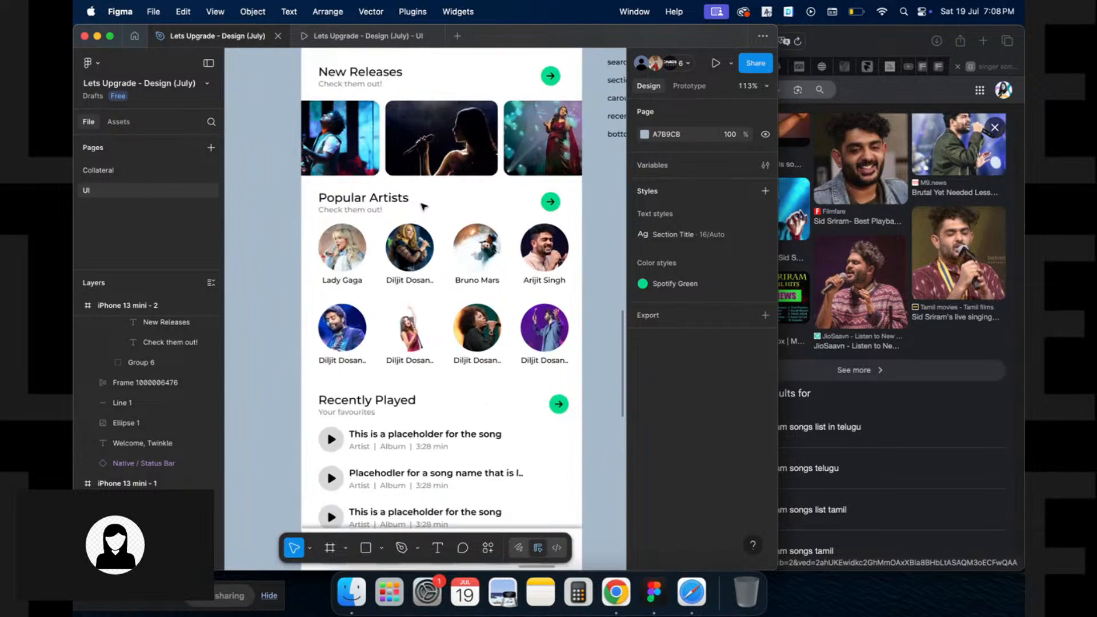
pyautogui.scroll(2, 423, 205)
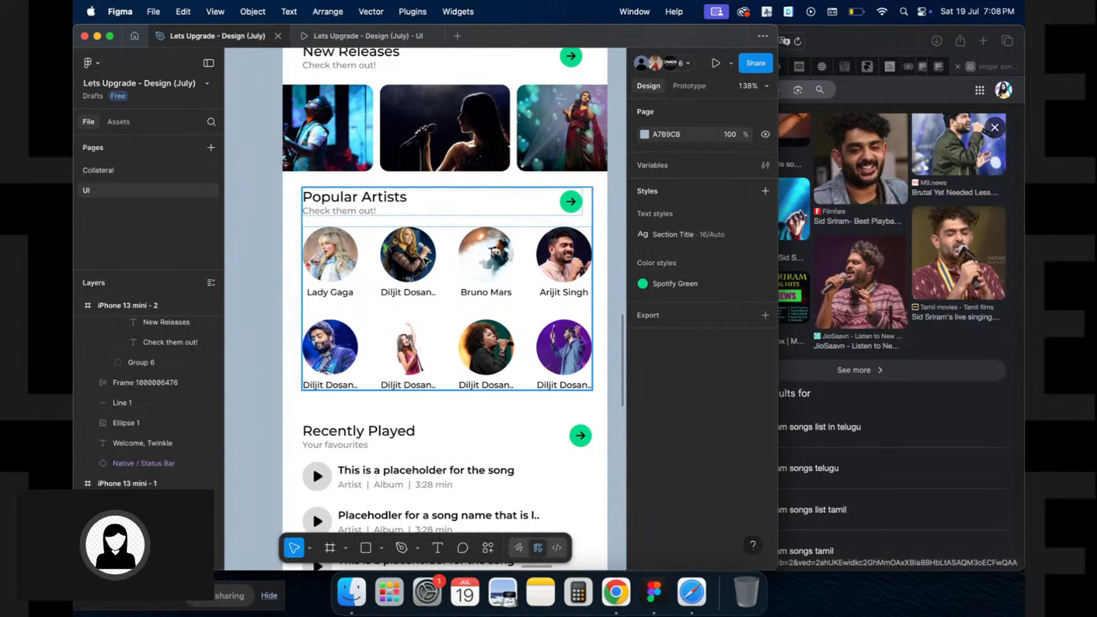
pyautogui.scroll(-1, 427, 260)
pyautogui.scroll(-3, 427, 260)
pyautogui.scroll(-1, 400, 308)
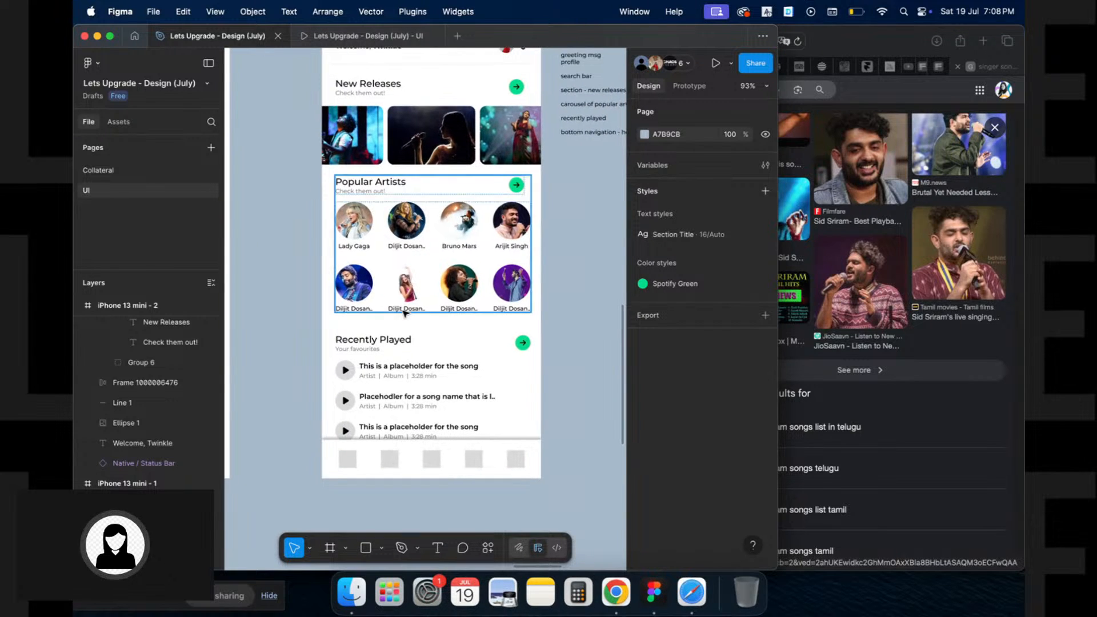
# Select the Recently Played, Popular Artists, carousel and New Releases heading frames together with the header divider line
pyautogui.click(390, 346)
pyautogui.keyDown('shift'); pyautogui.click(386, 240); pyautogui.keyUp('shift')
pyautogui.keyDown('shift'); pyautogui.click(384, 137); pyautogui.keyUp('shift')
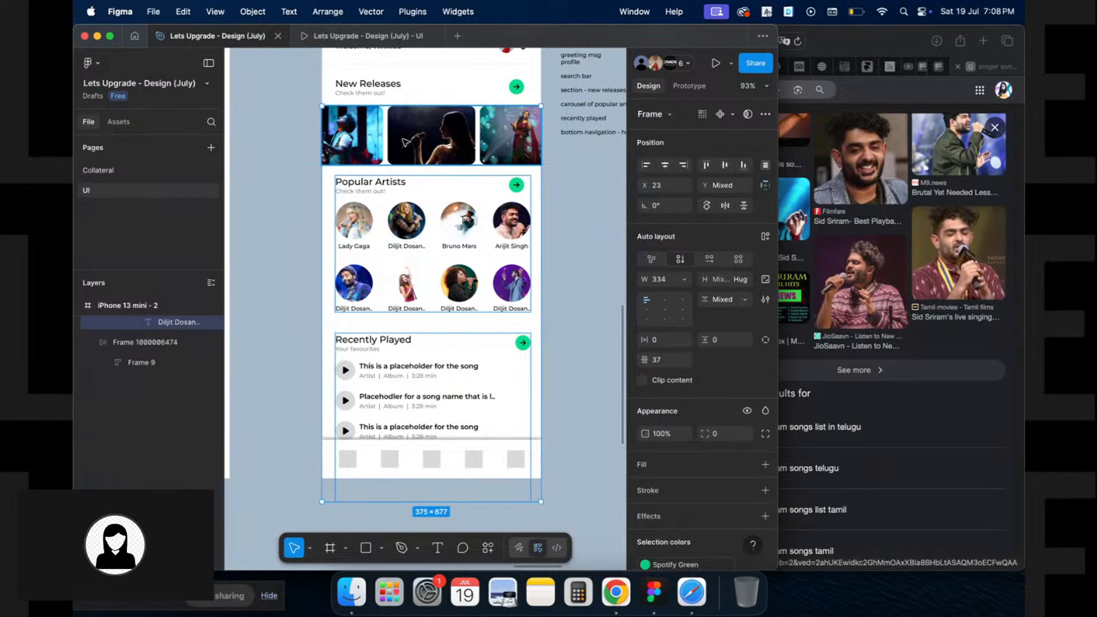
pyautogui.keyDown('shift'); pyautogui.click(384, 99); pyautogui.keyUp('shift')
pyautogui.scroll(3, 391, 135)
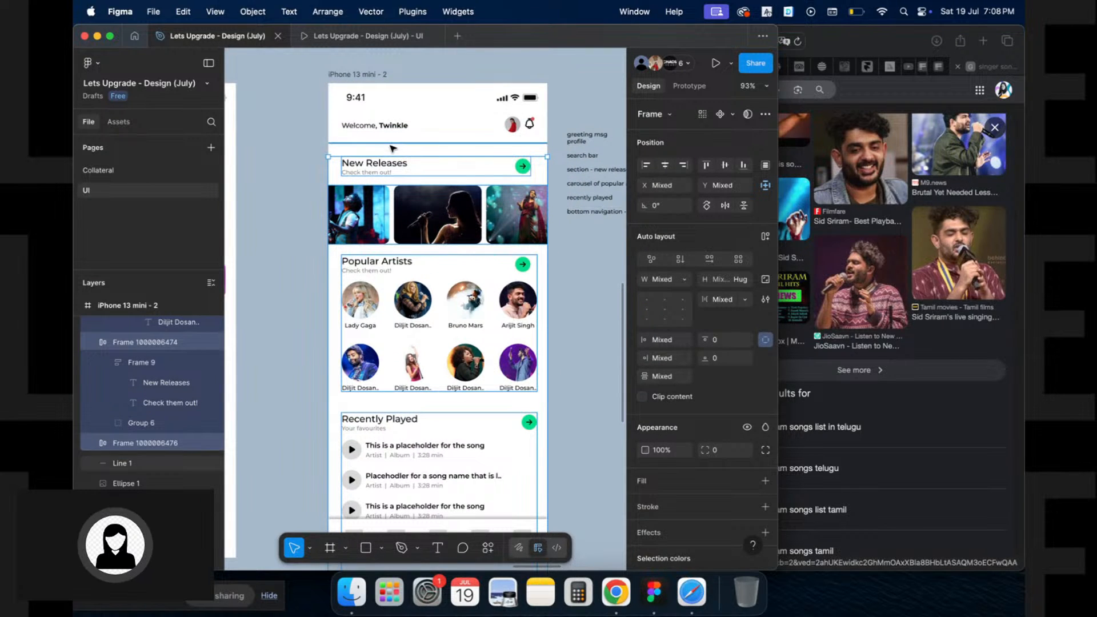
pyautogui.keyDown('shift'); pyautogui.click(390, 140); pyautogui.keyUp('shift')
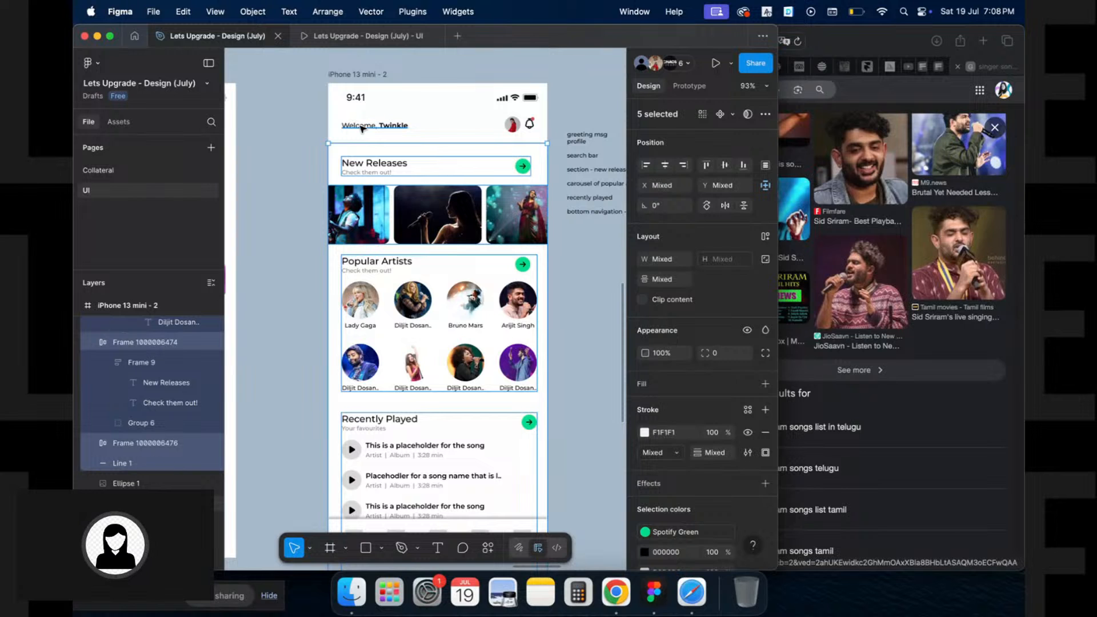
# Examine the square placeholders in the bottom navigation bar below the Recently Played list
pyautogui.scroll(-5, 361, 129)
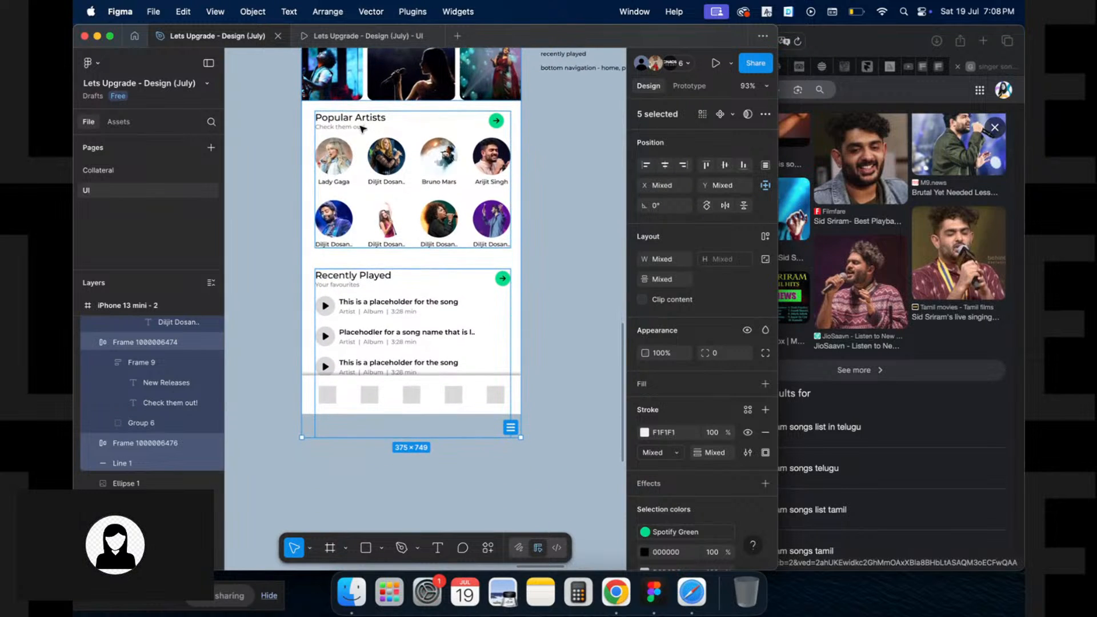
pyautogui.scroll(5, 342, 317)
pyautogui.scroll(3, 359, 318)
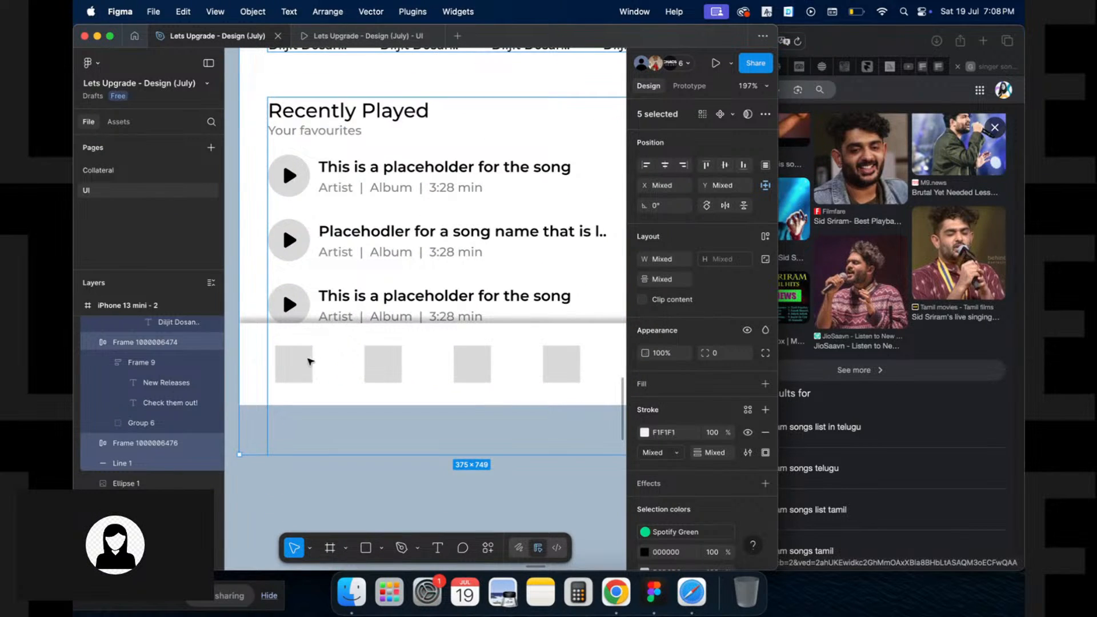
pyautogui.click(308, 359)
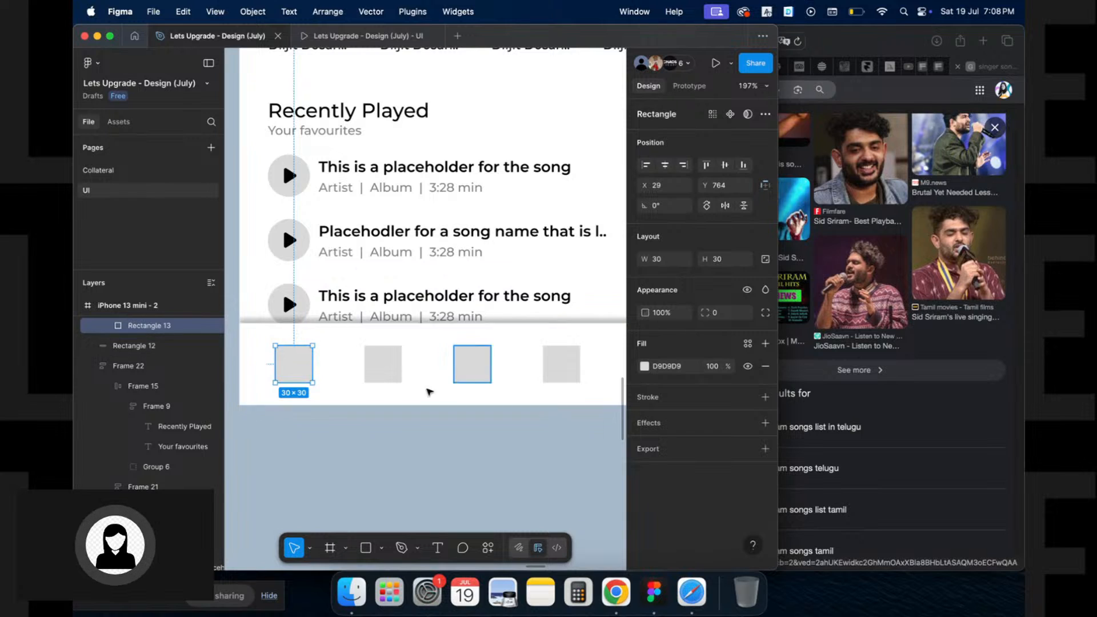
pyautogui.hscroll(3, 362, 389)
pyautogui.scroll(-5, 362, 389)
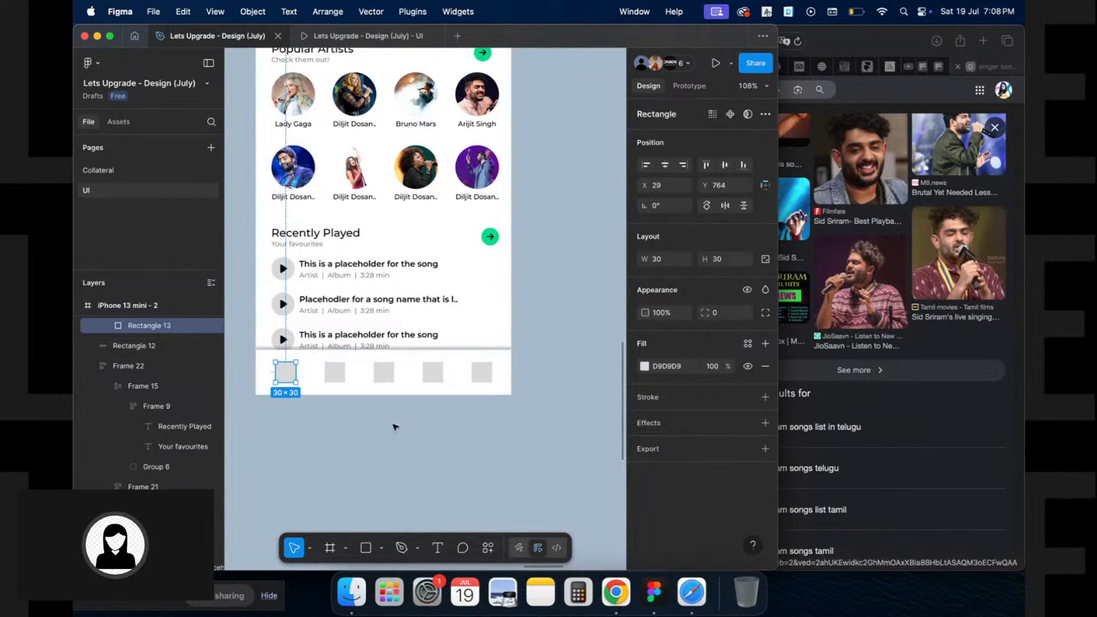
pyautogui.click(362, 442)
pyautogui.scroll(2, 362, 442)
pyautogui.scroll(5, 363, 443)
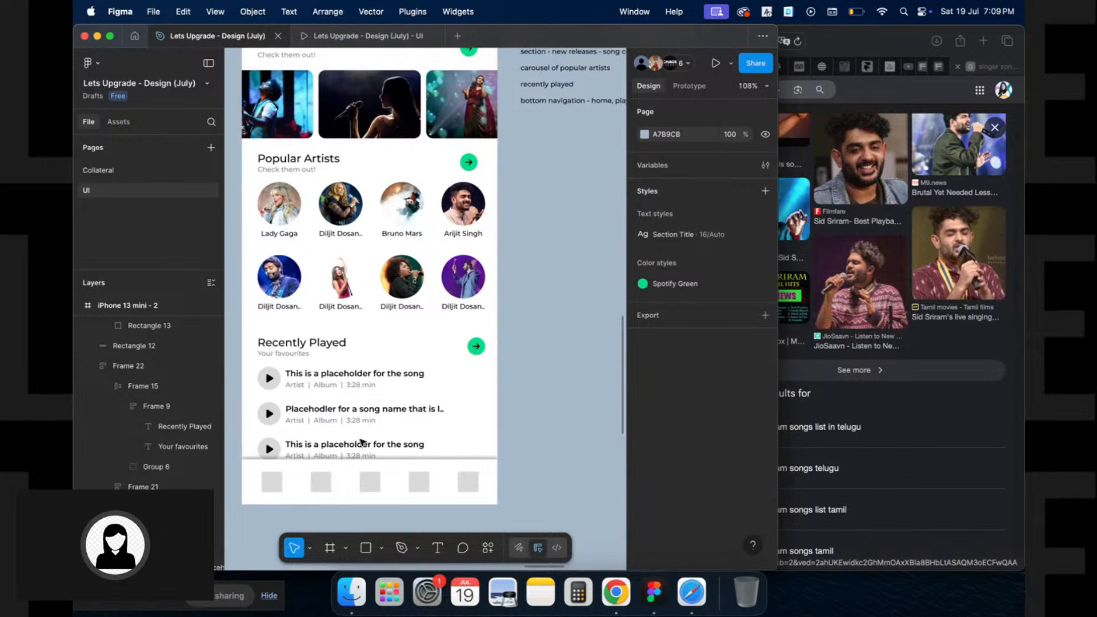
# Compare the home page with the content notes beside it, especially the planned bottom navigation items
pyautogui.hscroll(4, 362, 442)
pyautogui.hscroll(4, 552, 221)
pyautogui.scroll(1, 551, 221)
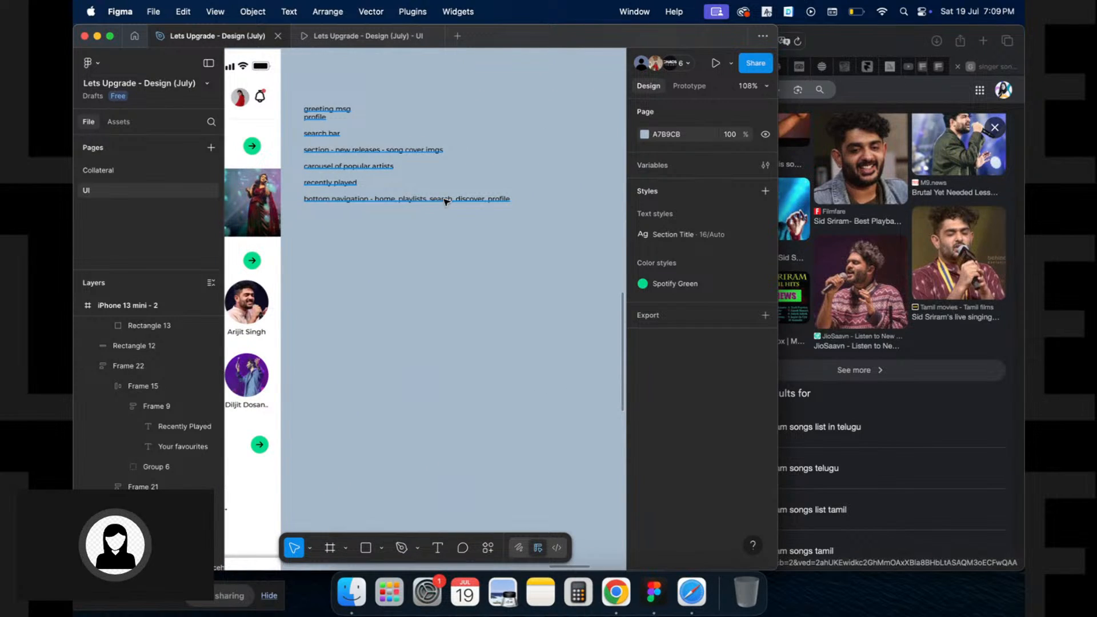
pyautogui.hscroll(-9, 497, 211)
pyautogui.scroll(-8, 497, 211)
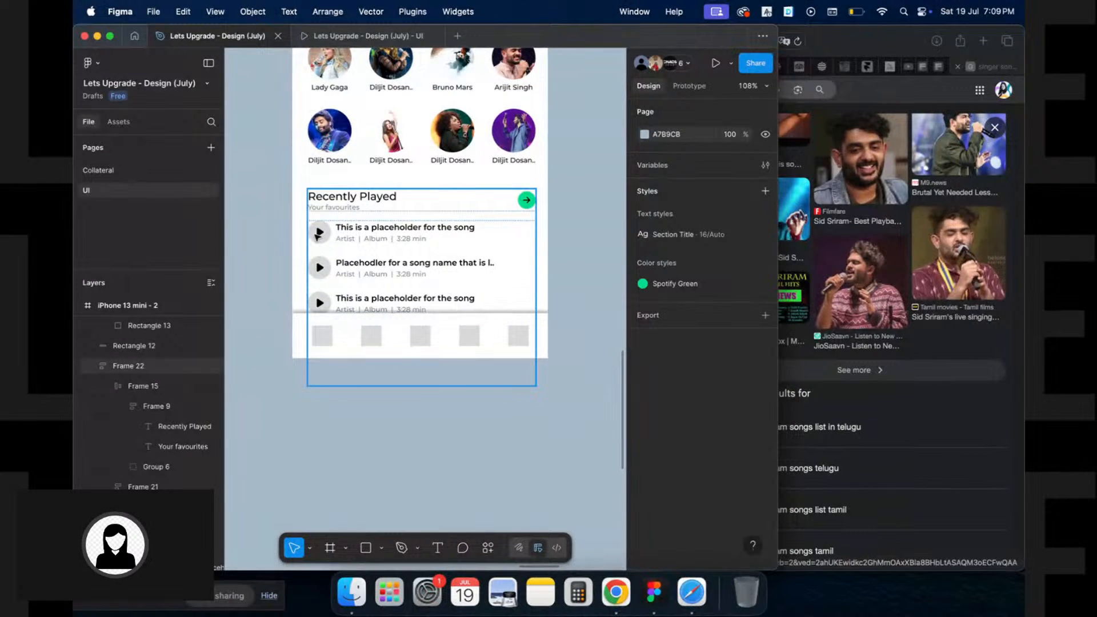
pyautogui.scroll(12, 318, 233)
pyautogui.hscroll(2, 439, 221)
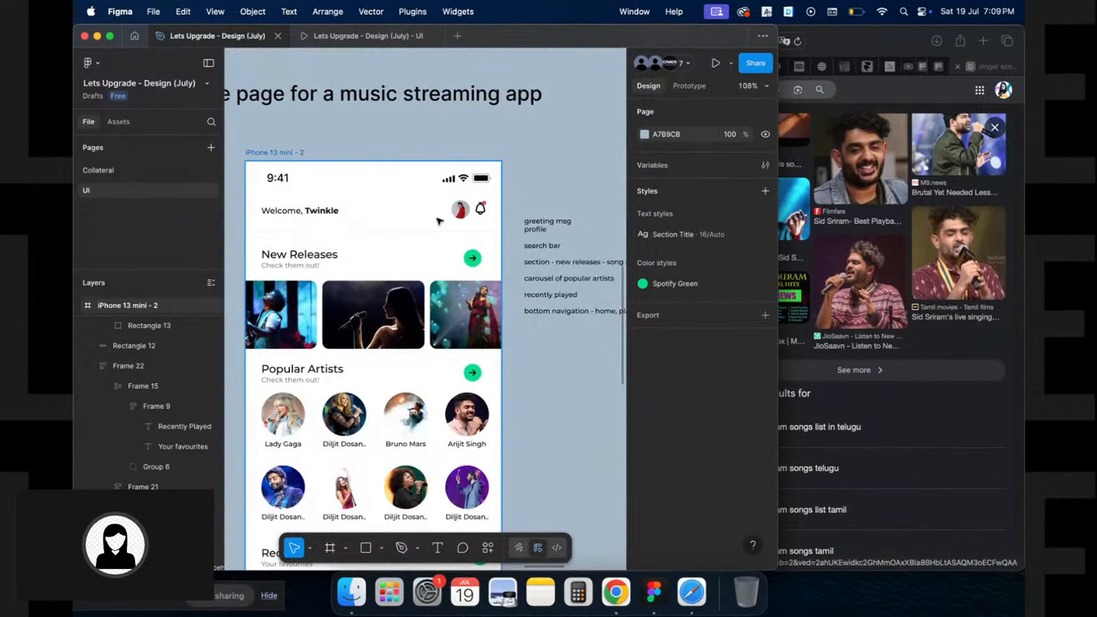
pyautogui.hscroll(6, 451, 217)
pyautogui.scroll(-2, 452, 217)
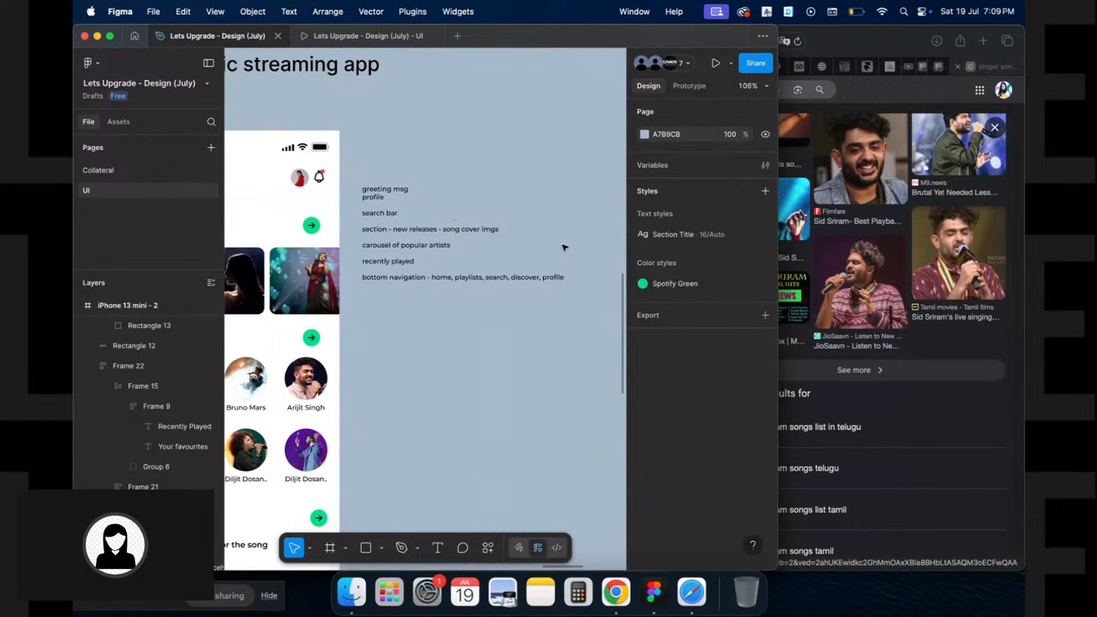
pyautogui.hscroll(-5, 444, 220)
pyautogui.scroll(-1, 444, 220)
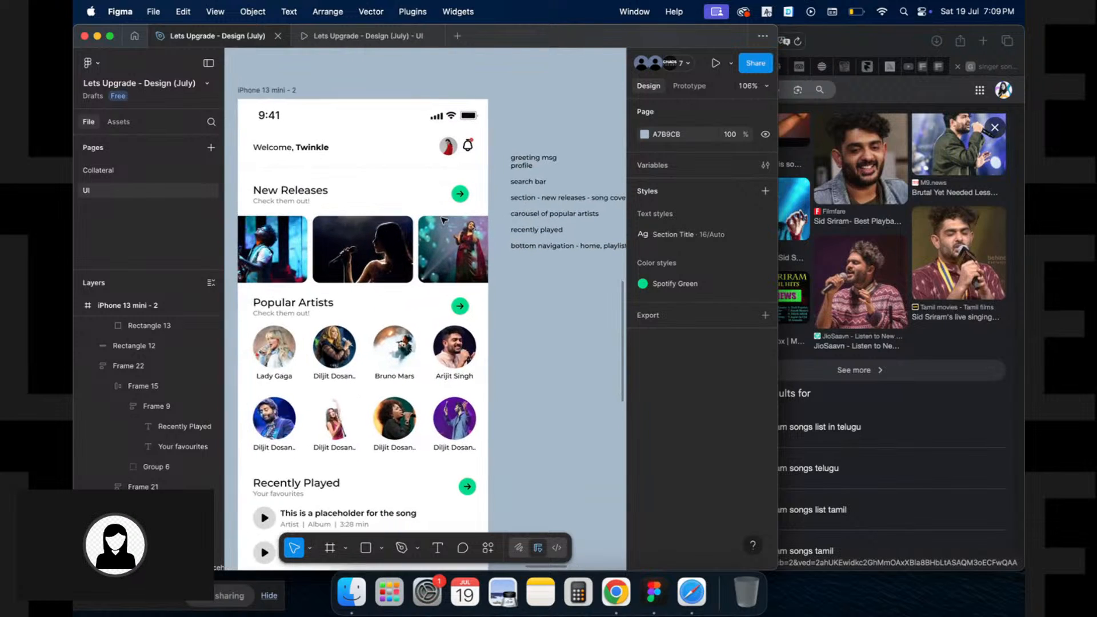
# Compare the header's profile picture with the last placeholder in the bottom navigation bar
pyautogui.click(451, 148)
pyautogui.scroll(-1, 454, 153)
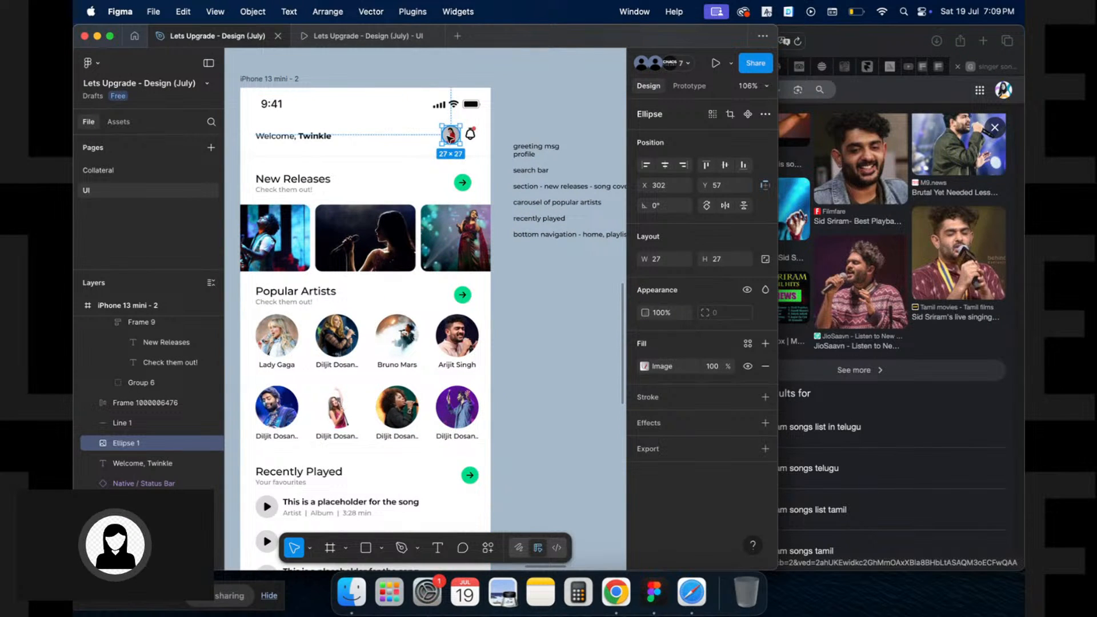
pyautogui.scroll(-5, 451, 136)
pyautogui.scroll(4, 451, 148)
pyautogui.hscroll(-2, 450, 149)
pyautogui.scroll(-15, 448, 152)
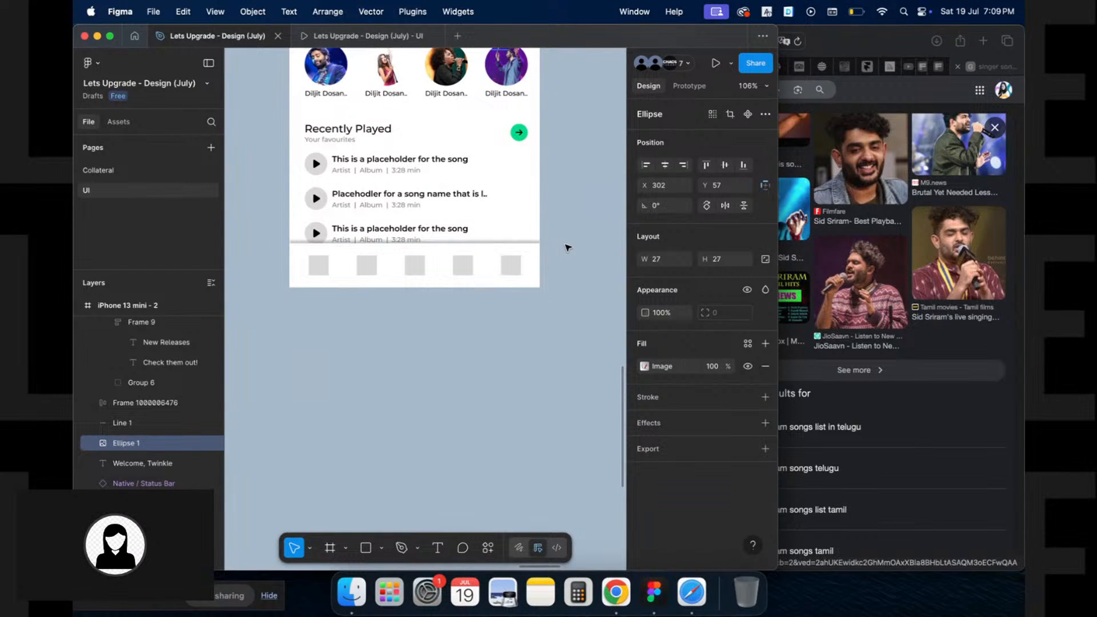
pyautogui.scroll(15, 567, 247)
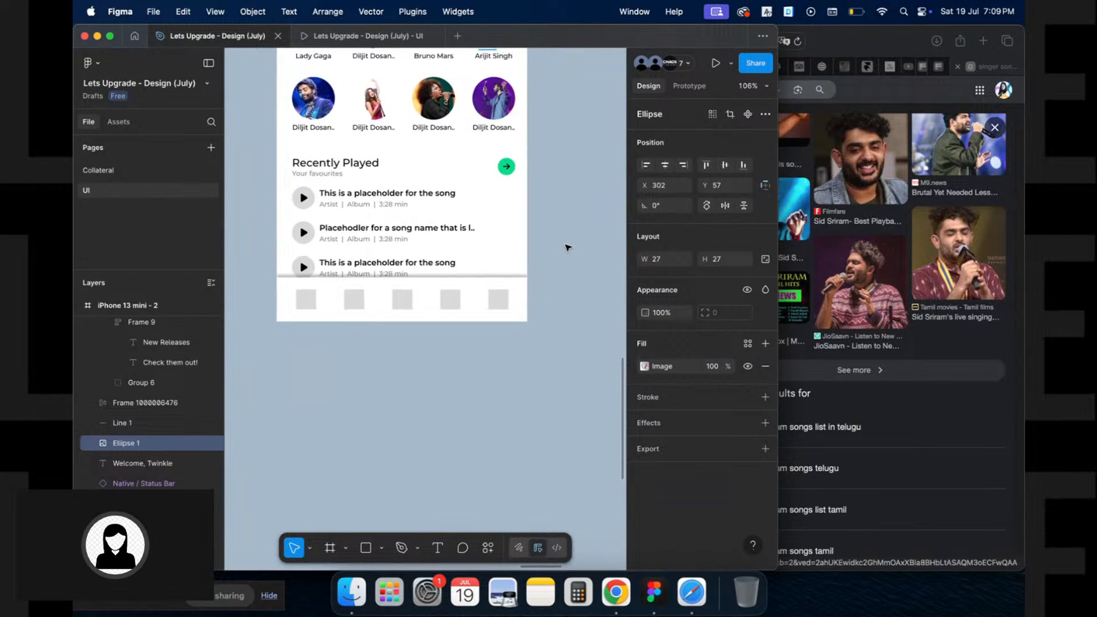
pyautogui.scroll(-7, 566, 248)
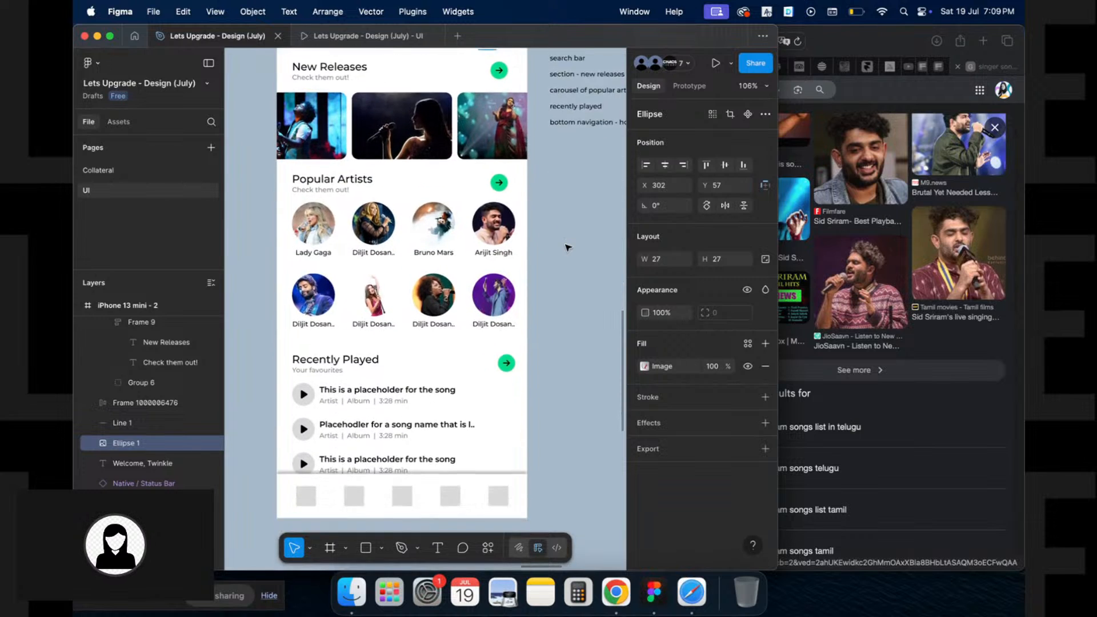
pyautogui.click(512, 450)
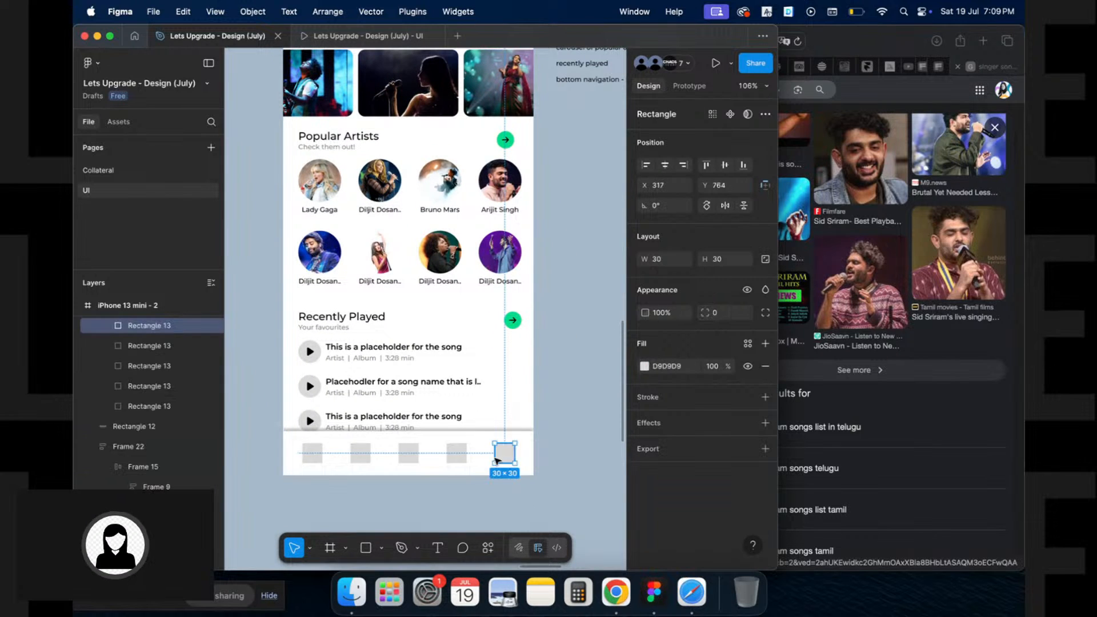
pyautogui.scroll(12, 539, 428)
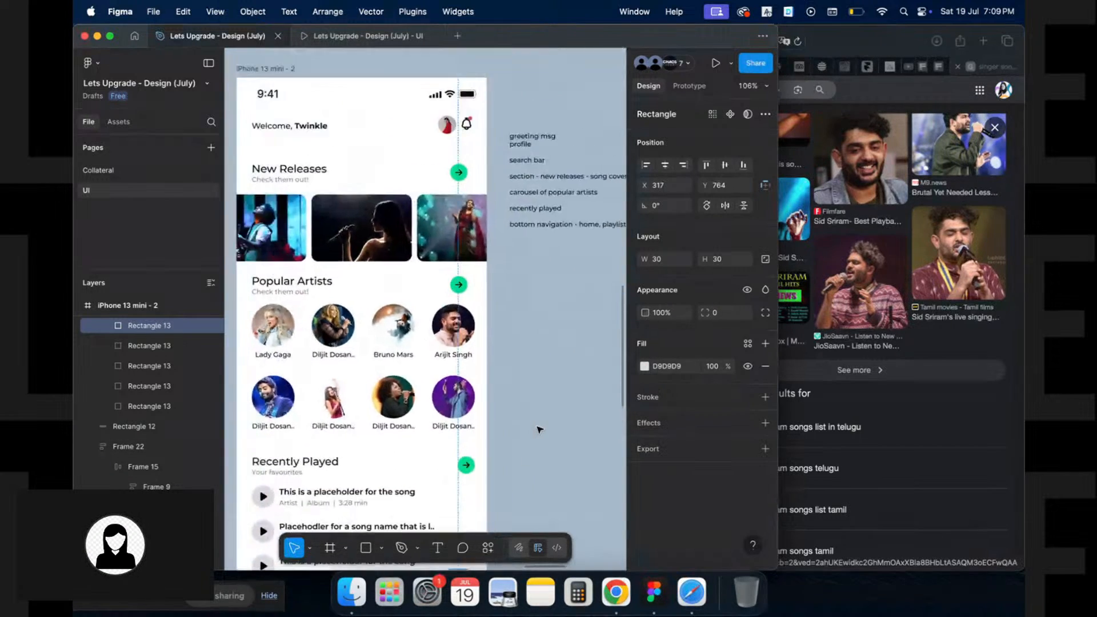
pyautogui.hscroll(4, 484, 362)
pyautogui.scroll(-10, 444, 264)
pyautogui.hscroll(-4, 445, 265)
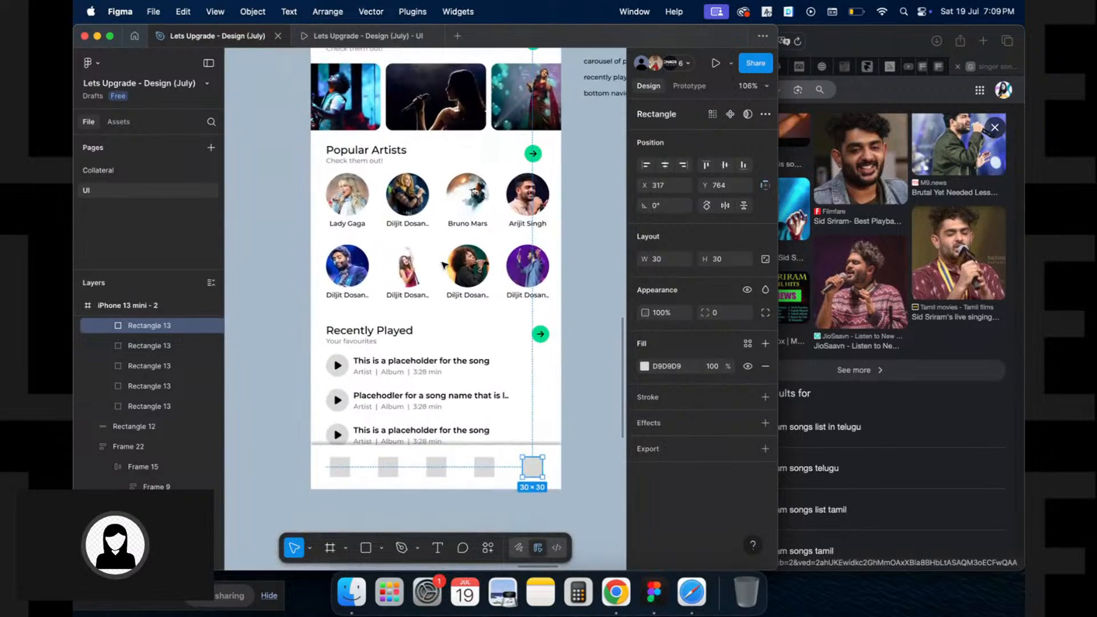
pyautogui.scroll(6, 359, 138)
# Move the header's profile picture in front of the welcome greeting, place the greeting beside it at X 59, and deselect
pyautogui.click(359, 135)
pyautogui.scroll(5, 359, 138)
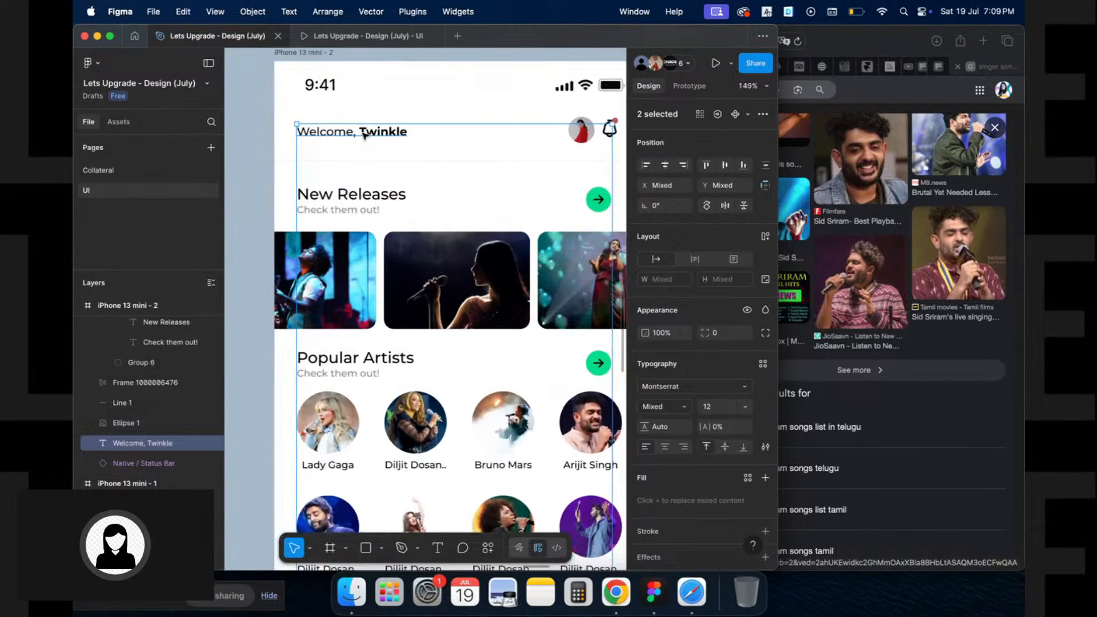
pyautogui.moveTo(606, 128); pyautogui.dragTo(400, 136)
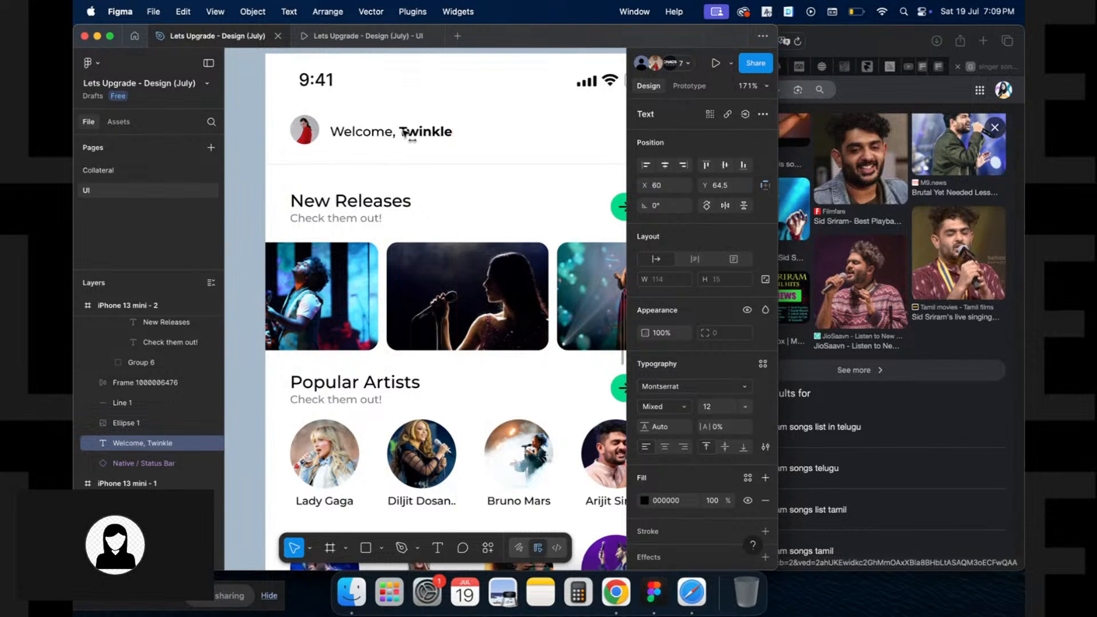
pyautogui.hscroll(4, 403, 135)
pyautogui.scroll(-3, 404, 134)
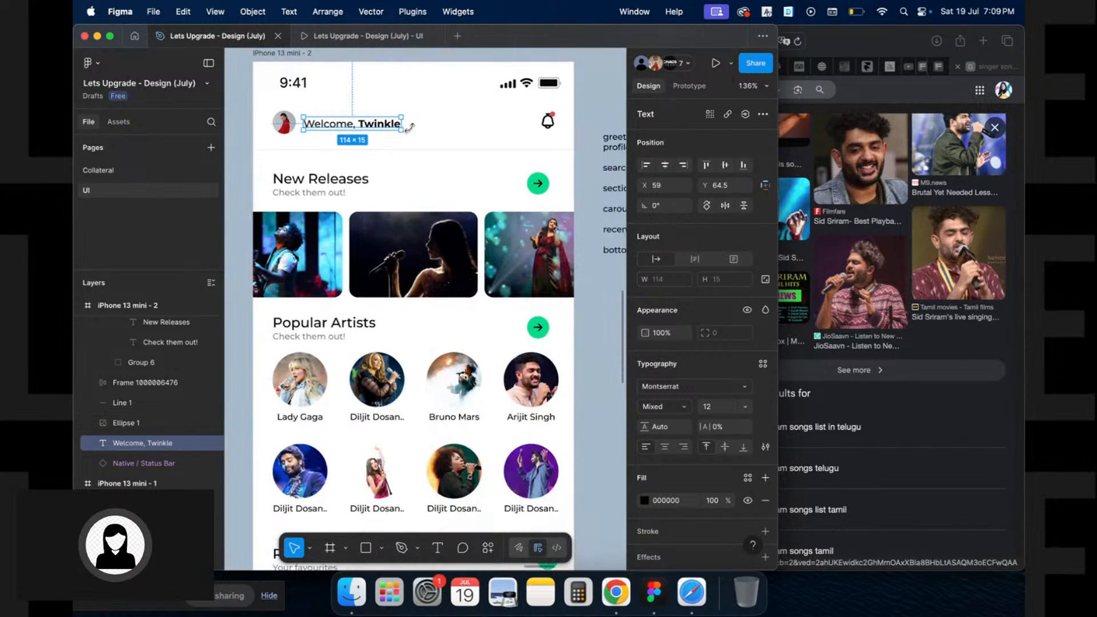
pyautogui.press('Escape')
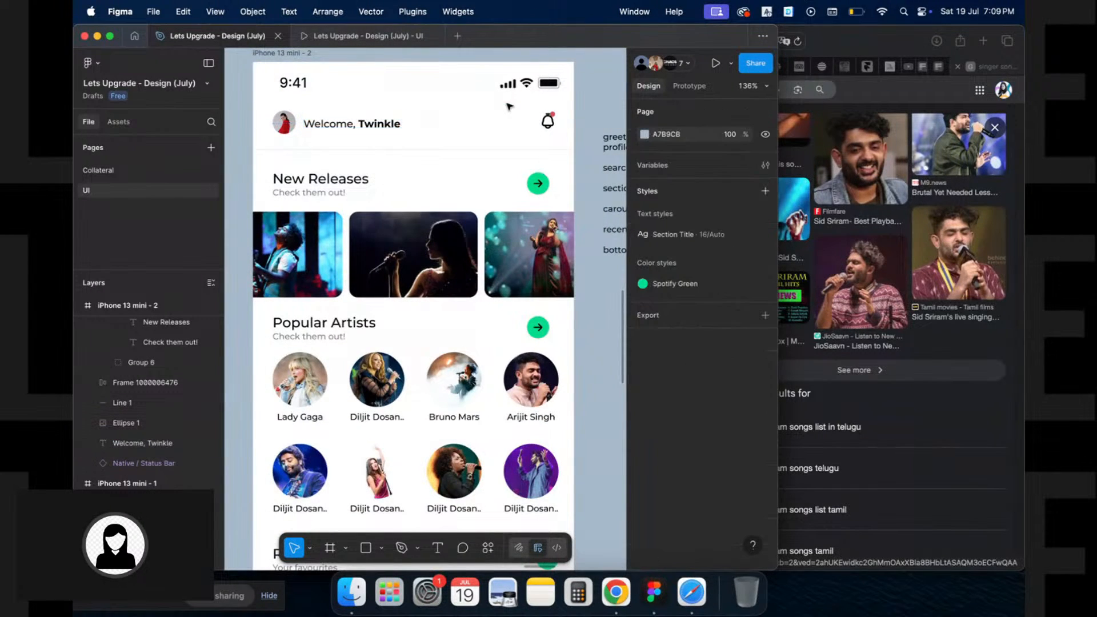
# Select the Recently Played song list frame and recolor its grey play button circles with the Spotify Green style
pyautogui.scroll(-5, 508, 106)
pyautogui.scroll(-5, 297, 290)
pyautogui.doubleClick(304, 230)
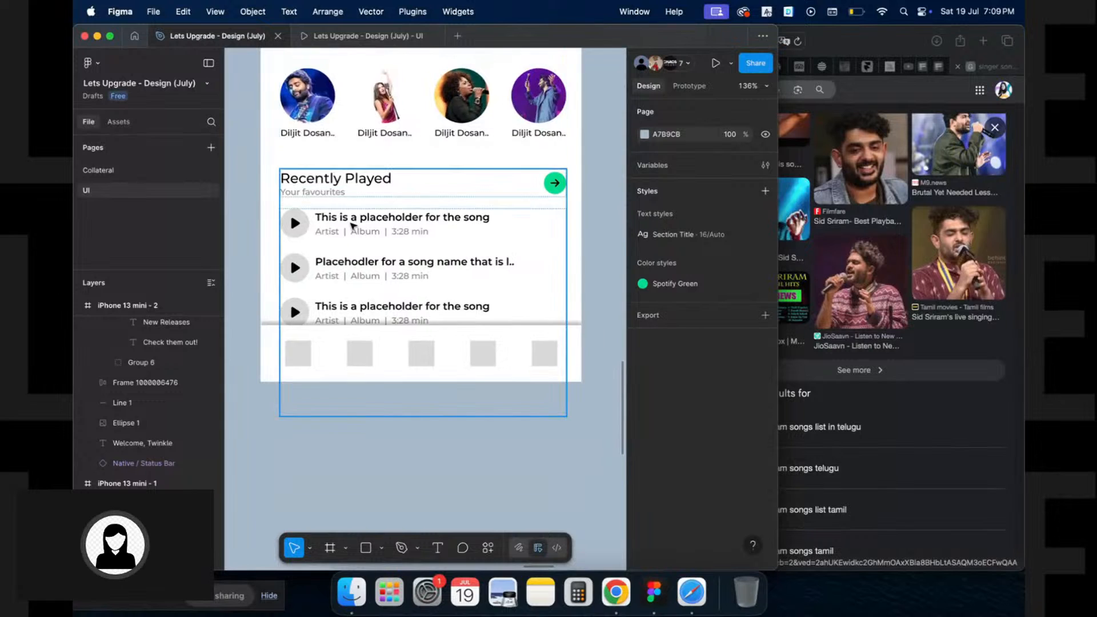
pyautogui.click(303, 231)
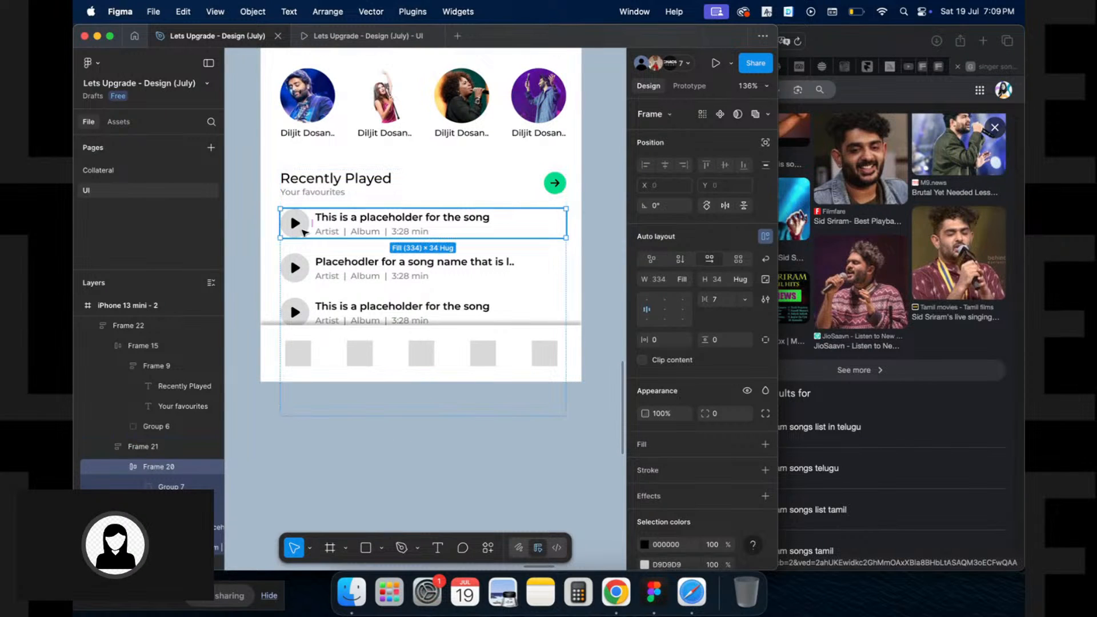
pyautogui.press('Escape')
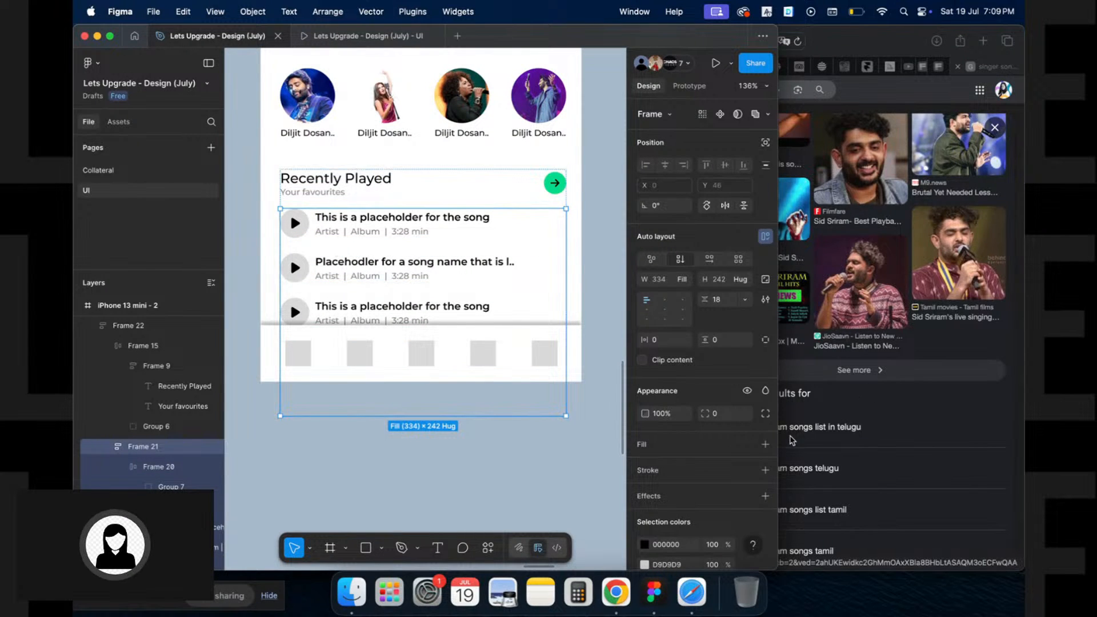
pyautogui.scroll(-2, 857, 343)
pyautogui.scroll(-3, 738, 475)
pyautogui.click(748, 469)
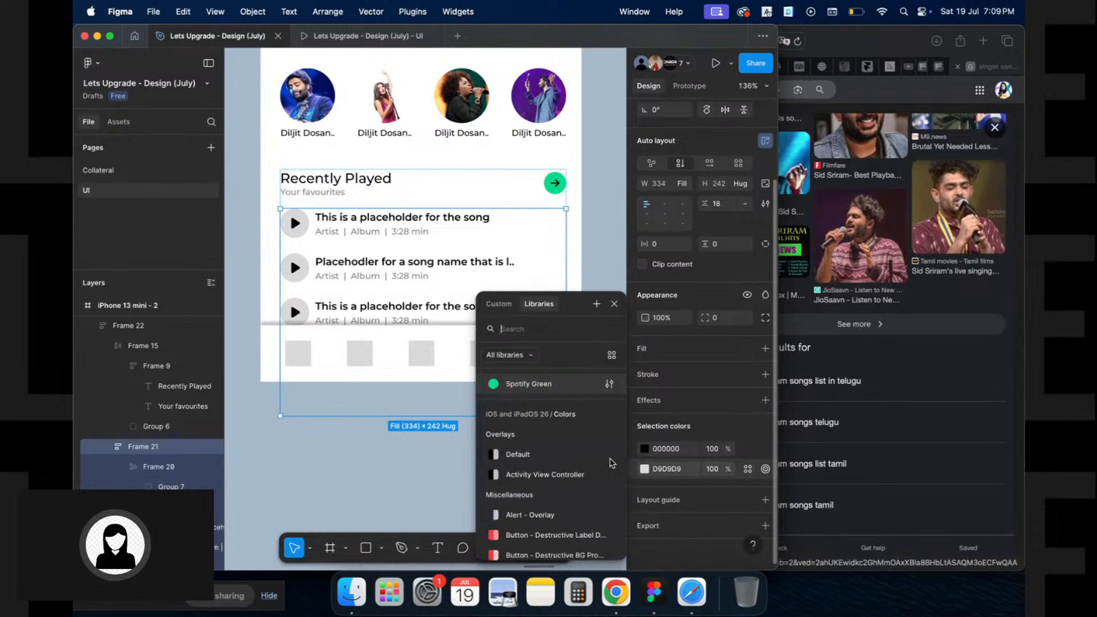
pyautogui.click(549, 387)
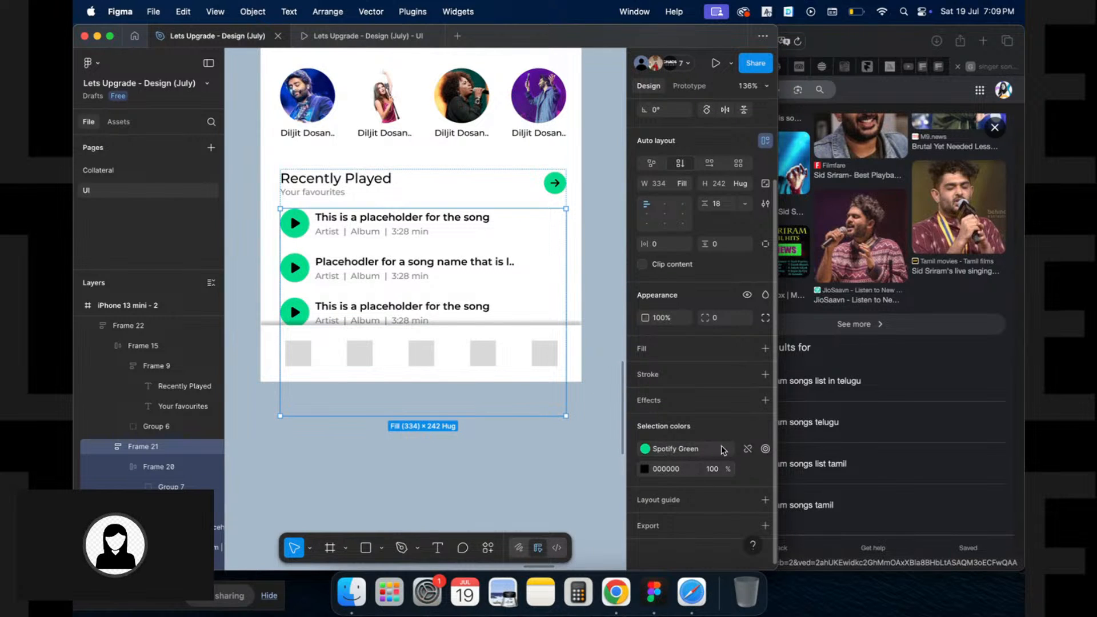
# Detach the color style from the play button circles and give them a linear gradient with both stops at 01DB8A
pyautogui.click(748, 449)
pyautogui.click(652, 470)
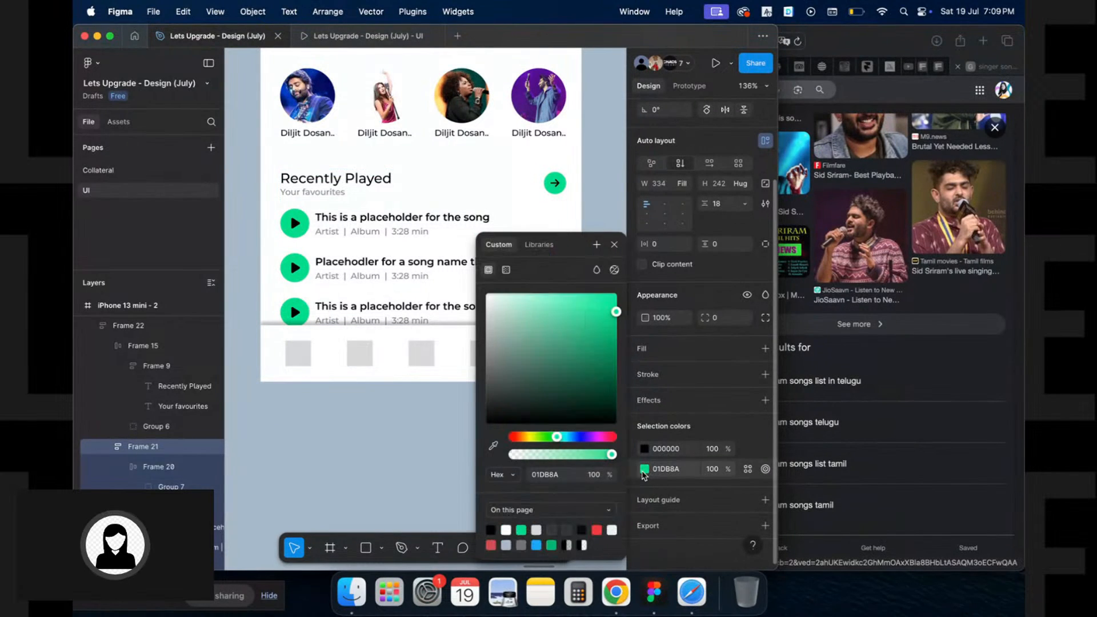
pyautogui.click(506, 271)
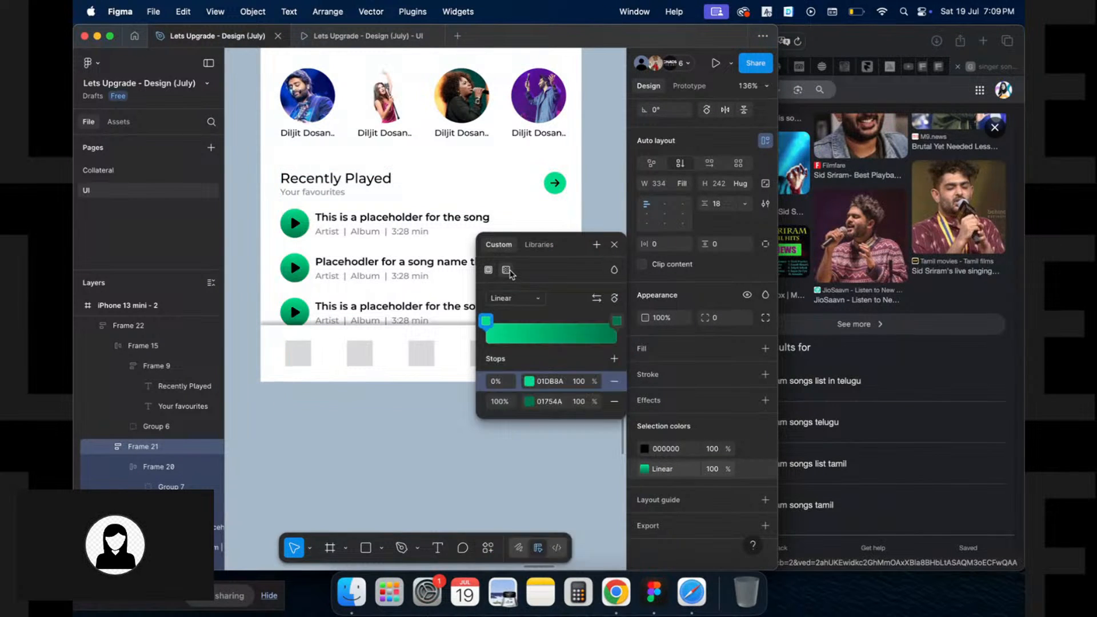
pyautogui.click(551, 381)
pyautogui.press('cmd+c')
pyautogui.click(551, 402)
pyautogui.press('cmd+v')
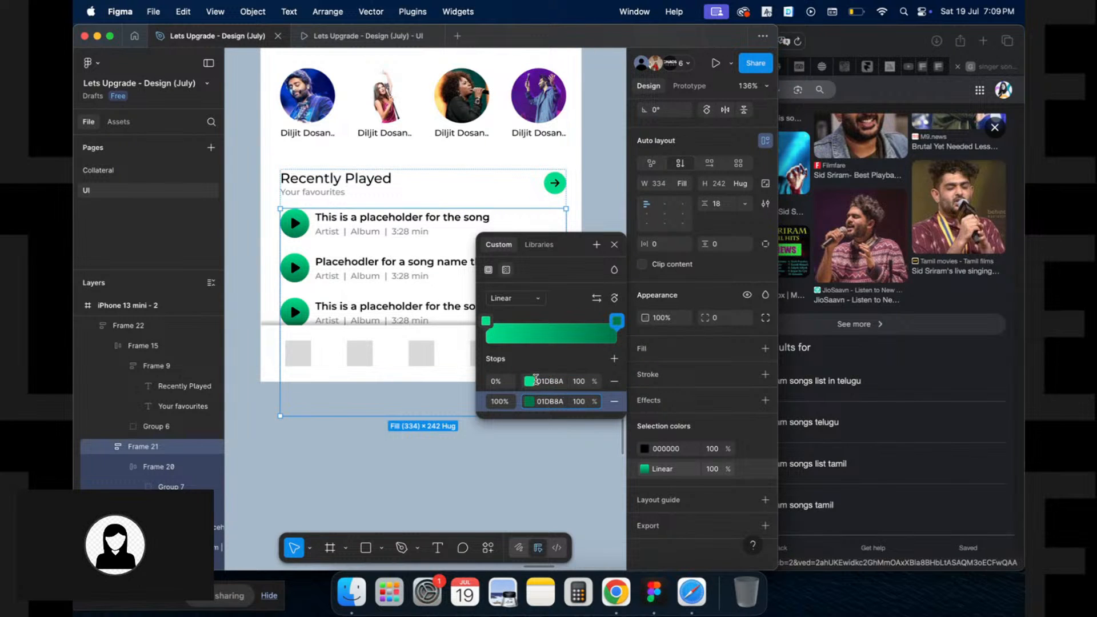
# Lighten the play button gradient to B1FFE2 at the 0% stop and D3F0E5 at the 100% stop, and deselect the list
pyautogui.click(530, 381)
pyautogui.moveTo(458, 303); pyautogui.dragTo(350, 308)
pyautogui.click(530, 402)
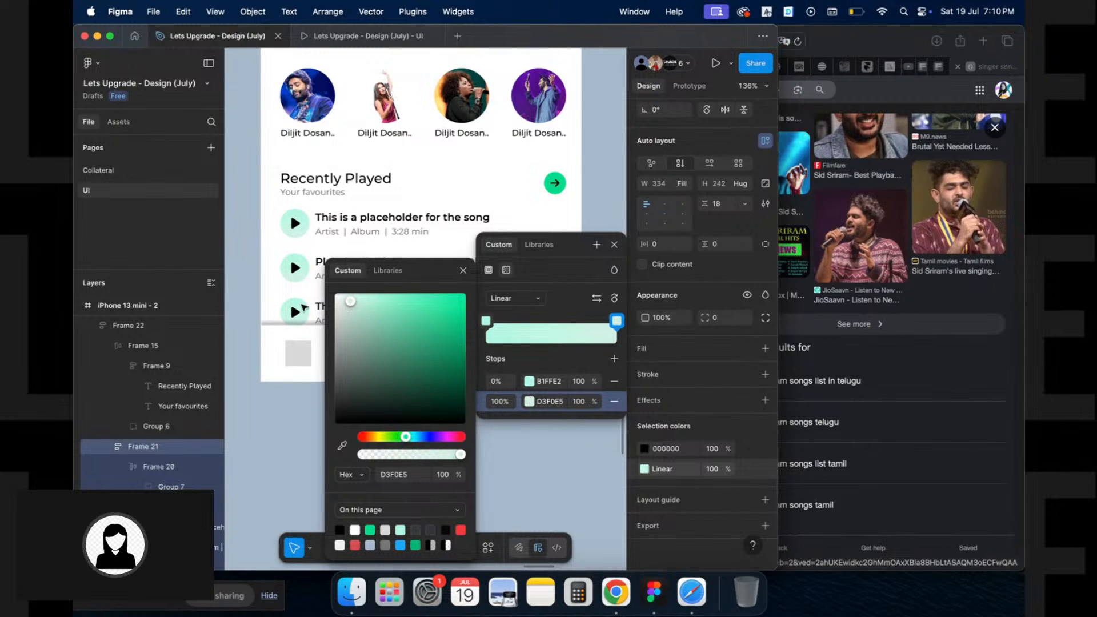
pyautogui.press('Escape')
pyautogui.click(257, 268)
# Review the finished home page next to the onboarding screen and the content notes on the canvas
pyautogui.scroll(-5, 257, 269)
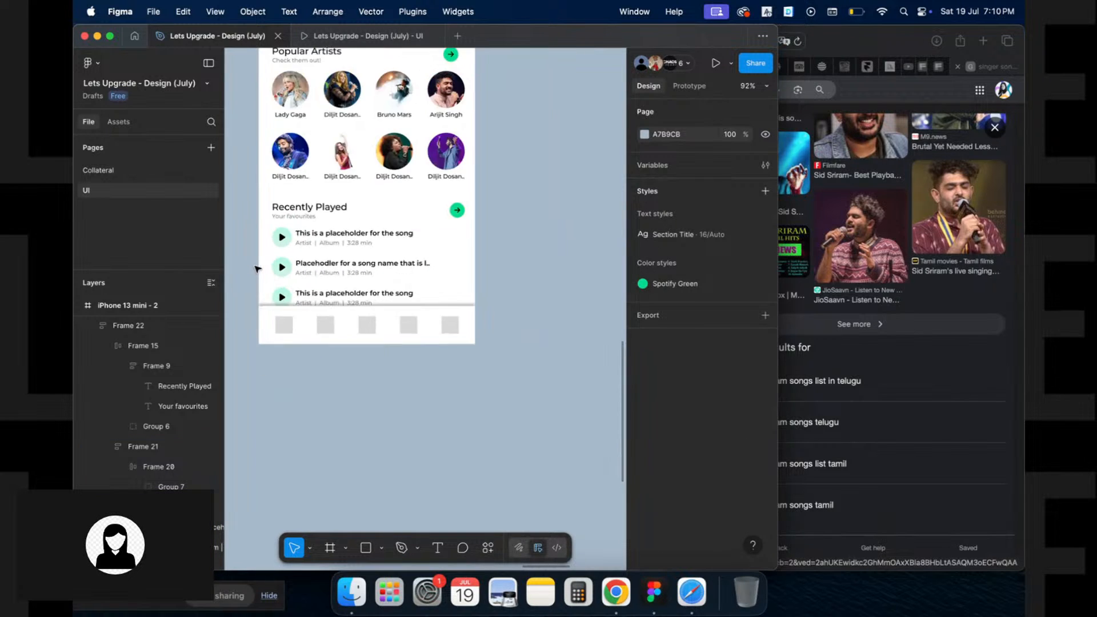
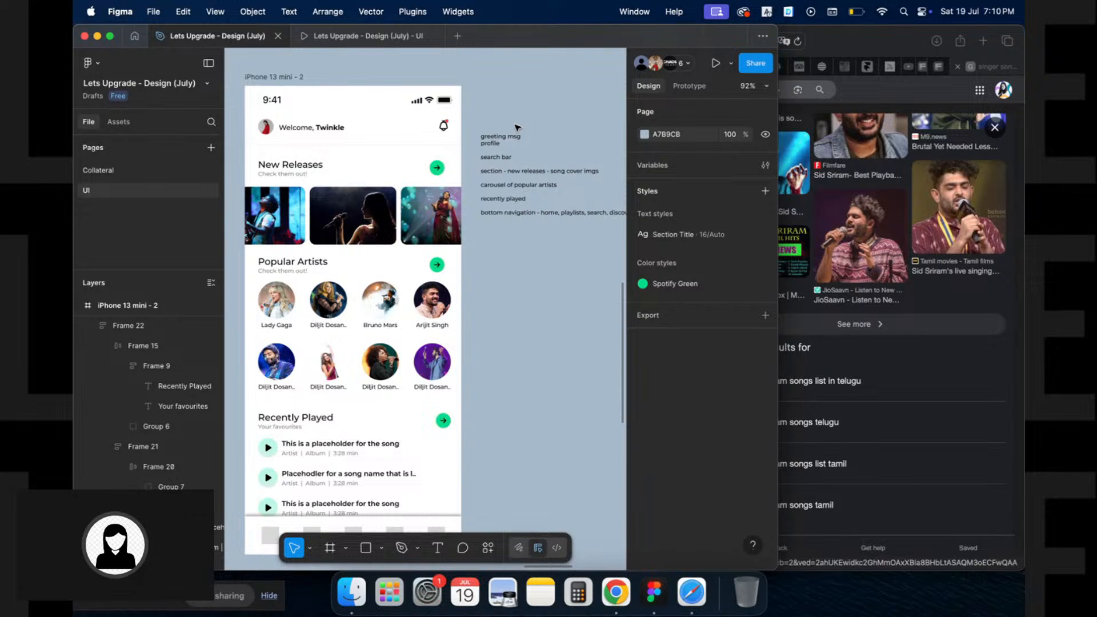
pyautogui.scroll(-5, 503, 127)
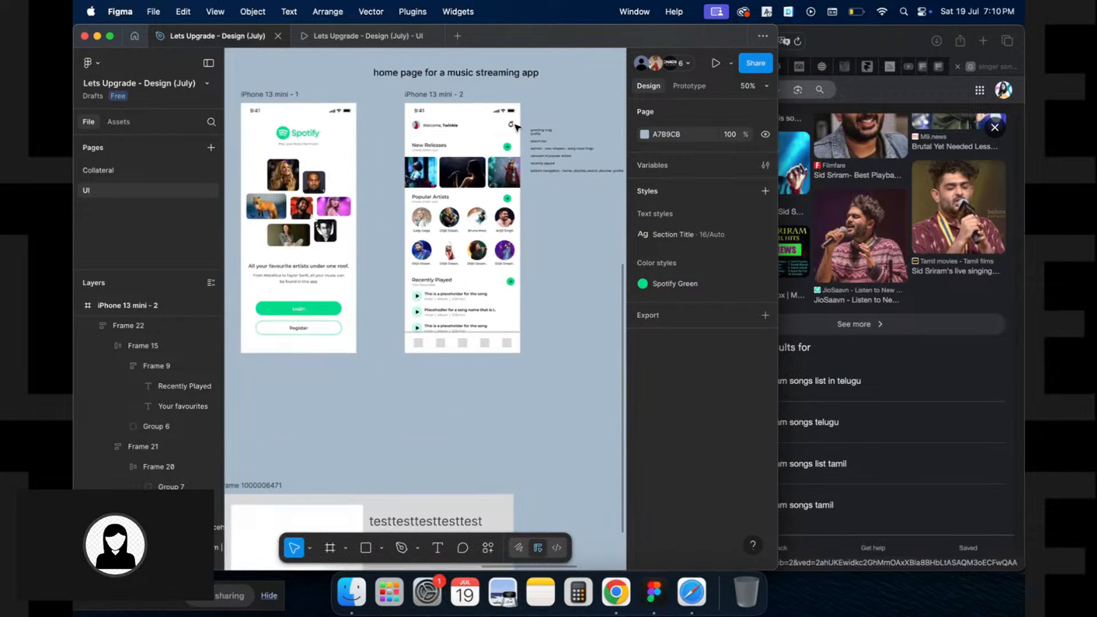
pyautogui.hscroll(-2, 372, 114)
pyautogui.click(336, 109)
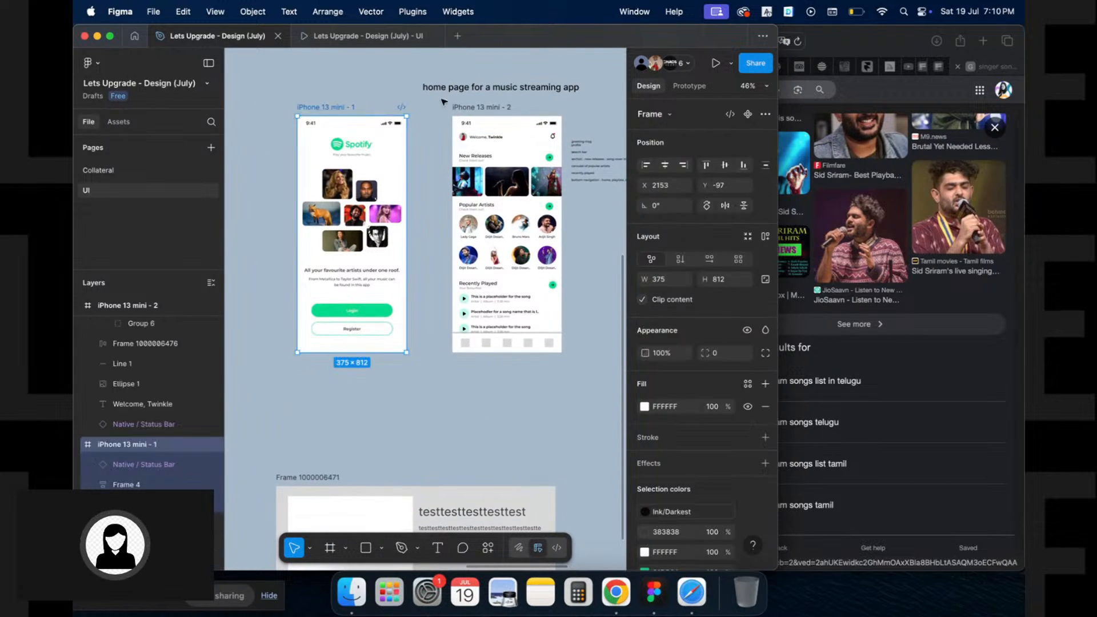
pyautogui.click(498, 110)
pyautogui.click(608, 120)
pyautogui.hscroll(3, 608, 120)
pyautogui.hscroll(2, 608, 120)
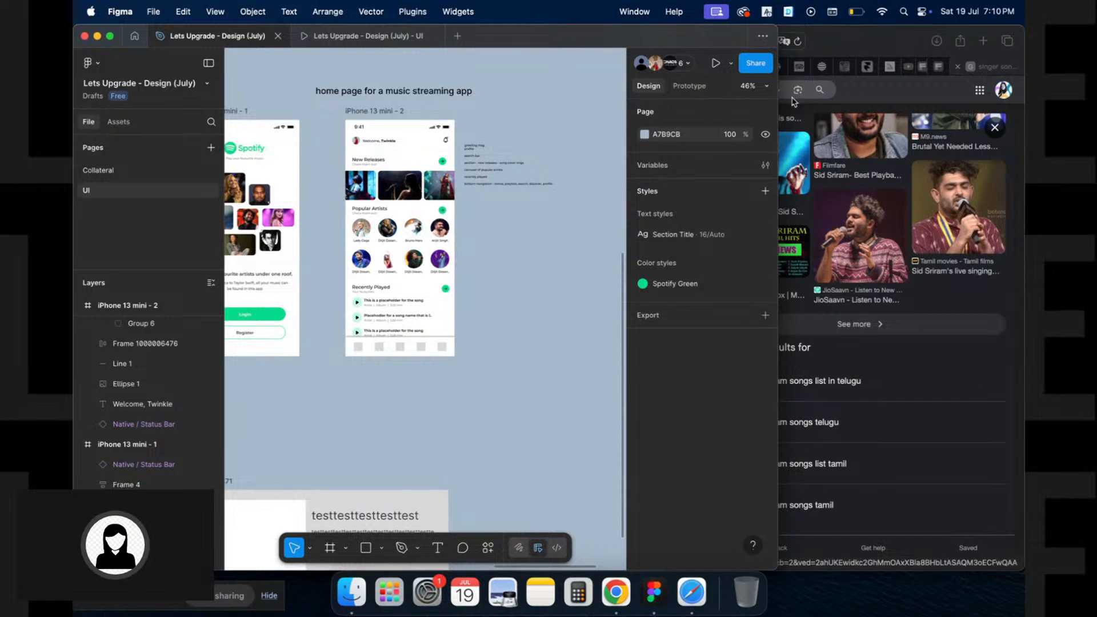
# Move the text notes further away from the home page frame and duplicate the frame beside the original
pyautogui.moveTo(777, 100); pyautogui.dragTo(1022, 91)
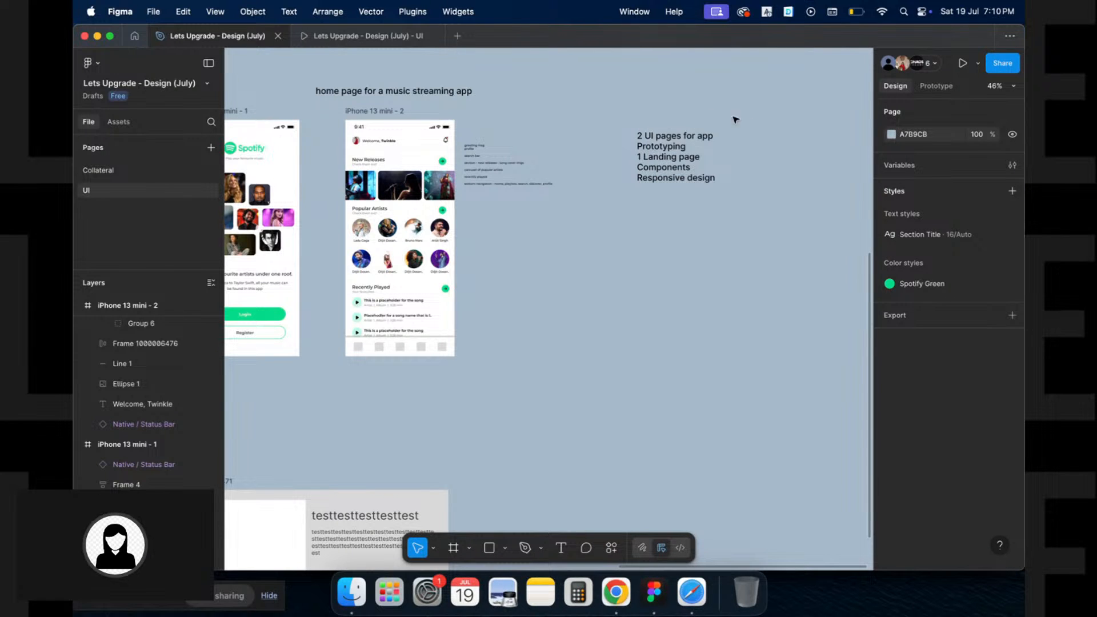
pyautogui.moveTo(735, 119); pyautogui.dragTo(658, 171)
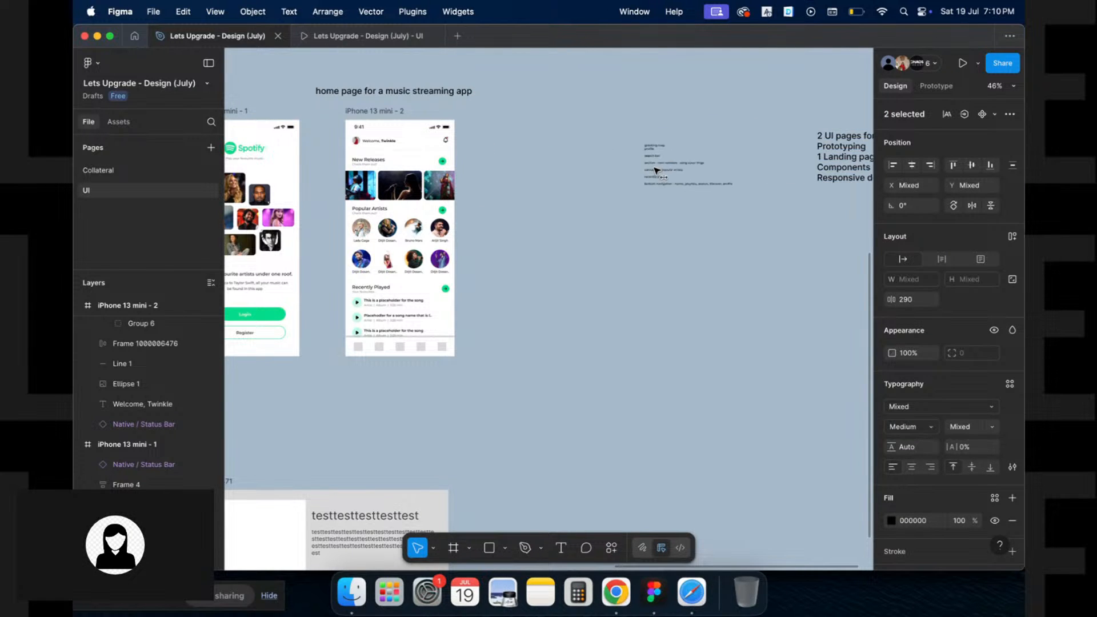
pyautogui.moveTo(368, 111); pyautogui.dragTo(494, 111)
pyautogui.scroll(5, 551, 204)
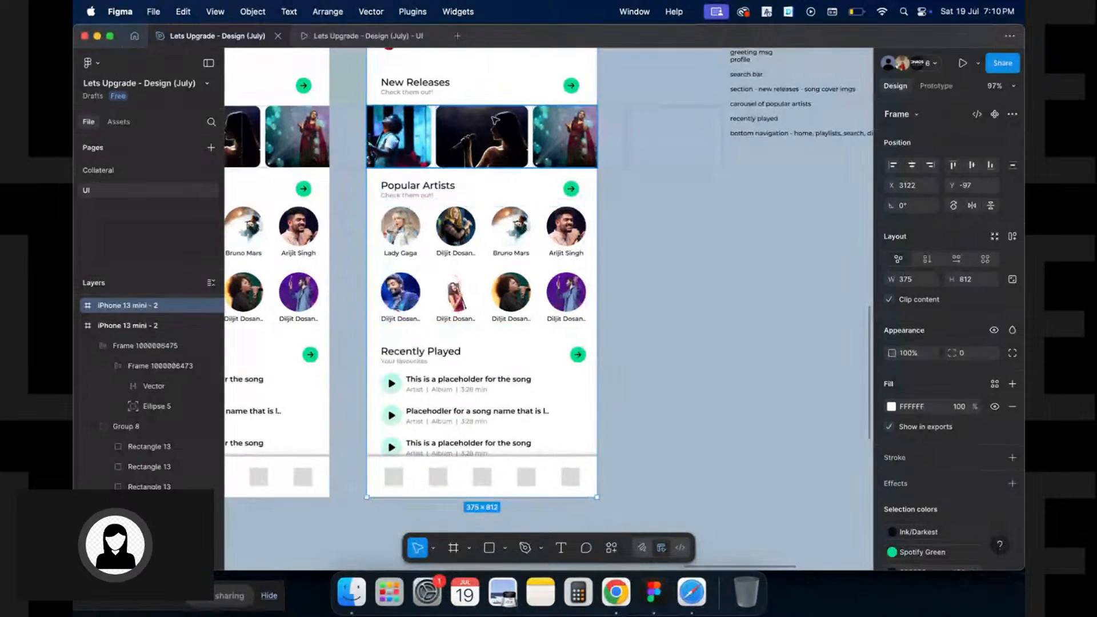
pyautogui.scroll(3, 460, 140)
pyautogui.hscroll(2, 460, 140)
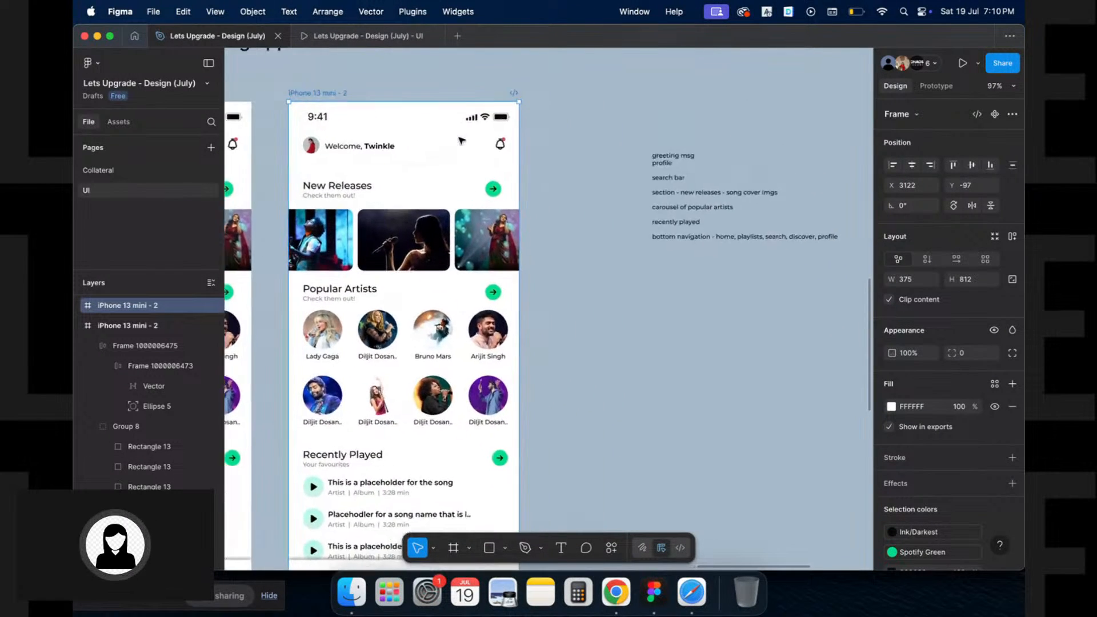
pyautogui.scroll(-4, 460, 140)
pyautogui.scroll(4, 461, 140)
pyautogui.hscroll(-1, 460, 140)
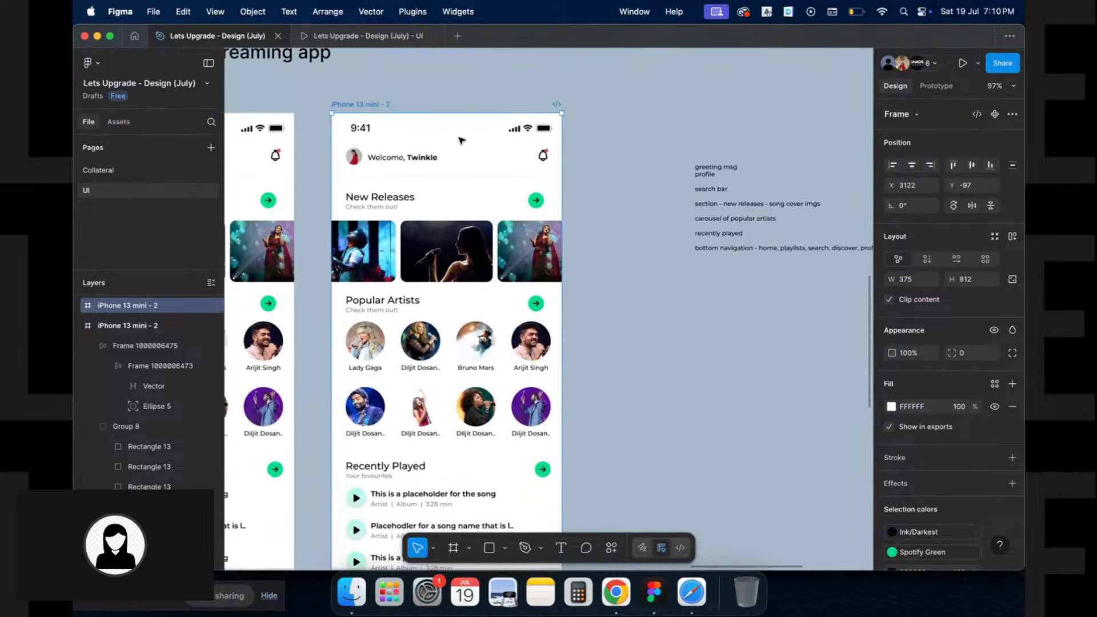
# Delete the welcome text, profile picture and notification bell from the duplicated page's header
pyautogui.click(537, 203)
pyautogui.click(402, 156)
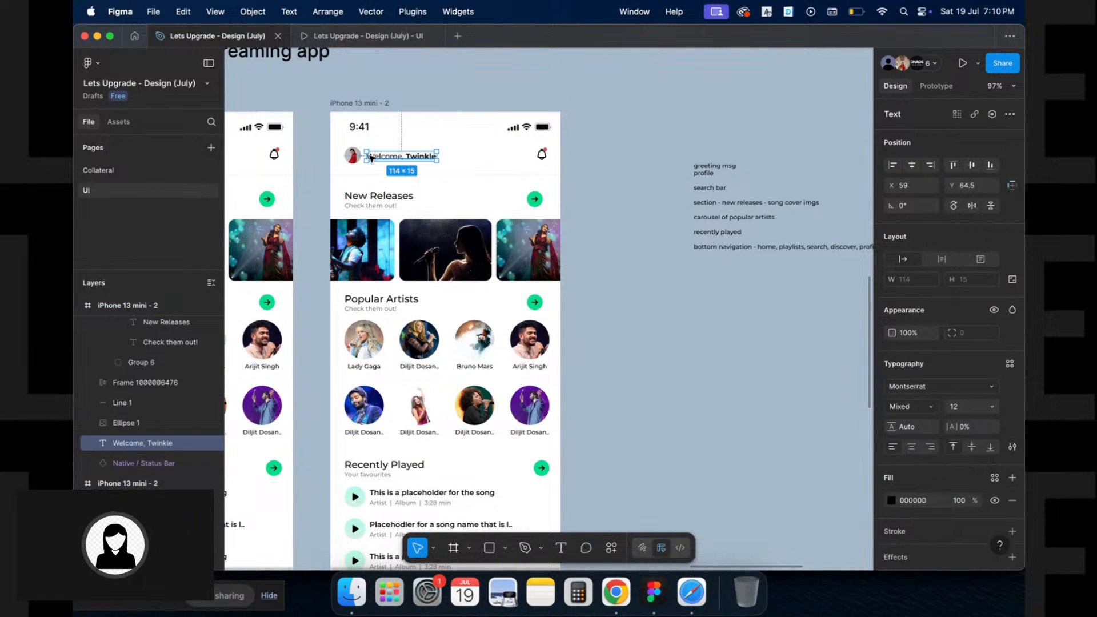
pyautogui.keyDown('shift'); pyautogui.click(352, 156); pyautogui.keyUp('shift')
pyautogui.keyDown('shift'); pyautogui.click(543, 155); pyautogui.keyUp('shift')
pyautogui.press('Delete')
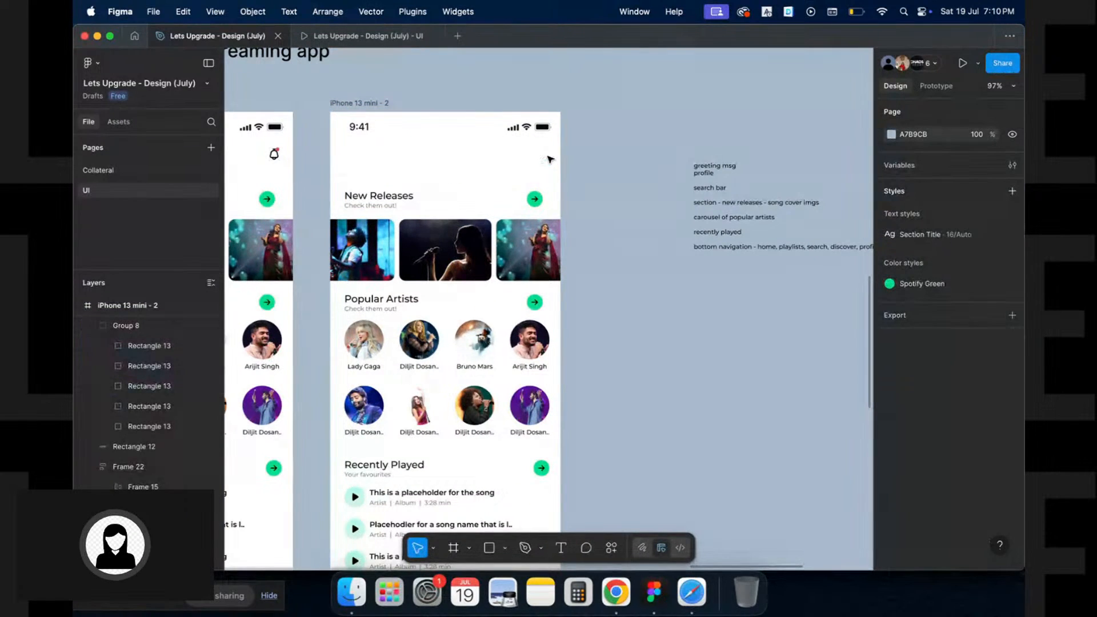
# Copy the New Releases arrow button into the duplicated page's header, ungroup it without the green circle, and rotate the arrow 180°
pyautogui.scroll(4, 543, 158)
pyautogui.click(620, 217)
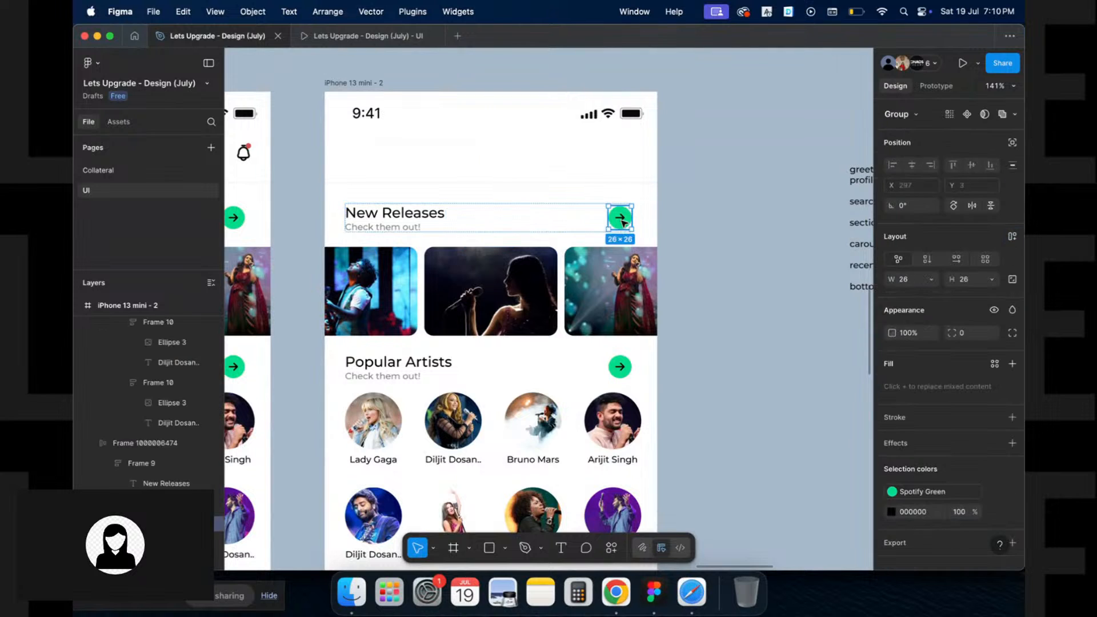
pyautogui.moveTo(620, 217); pyautogui.dragTo(412, 148)
pyautogui.press('super+shift+g')
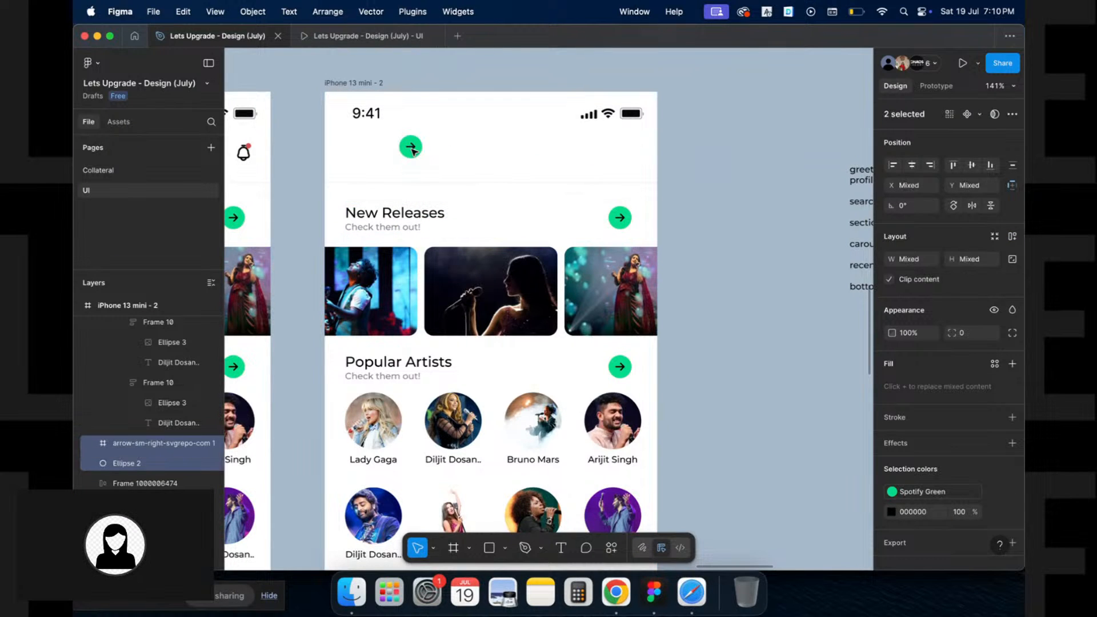
pyautogui.scroll(5, 414, 149)
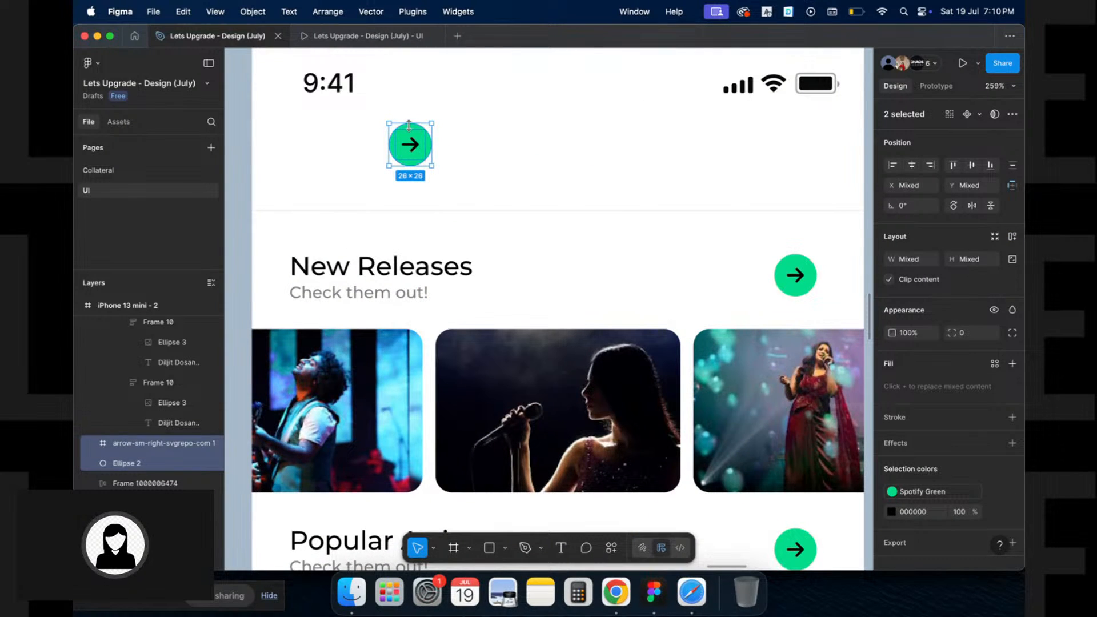
pyautogui.click(410, 126)
pyautogui.click(415, 129)
pyautogui.press('Delete')
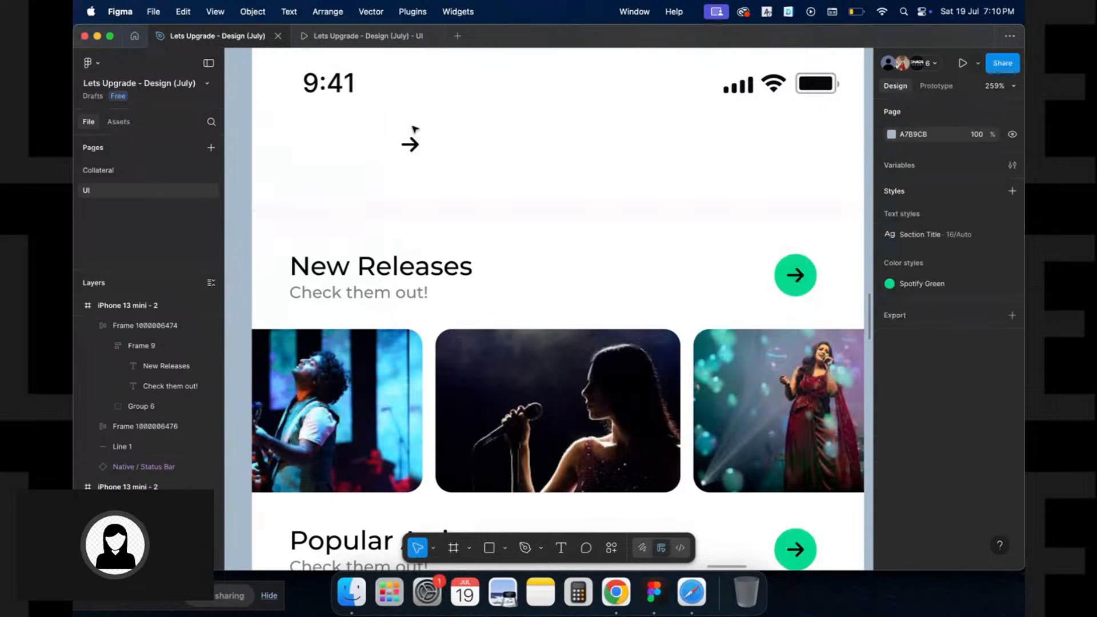
pyautogui.click(410, 141)
pyautogui.moveTo(429, 123); pyautogui.dragTo(386, 170)
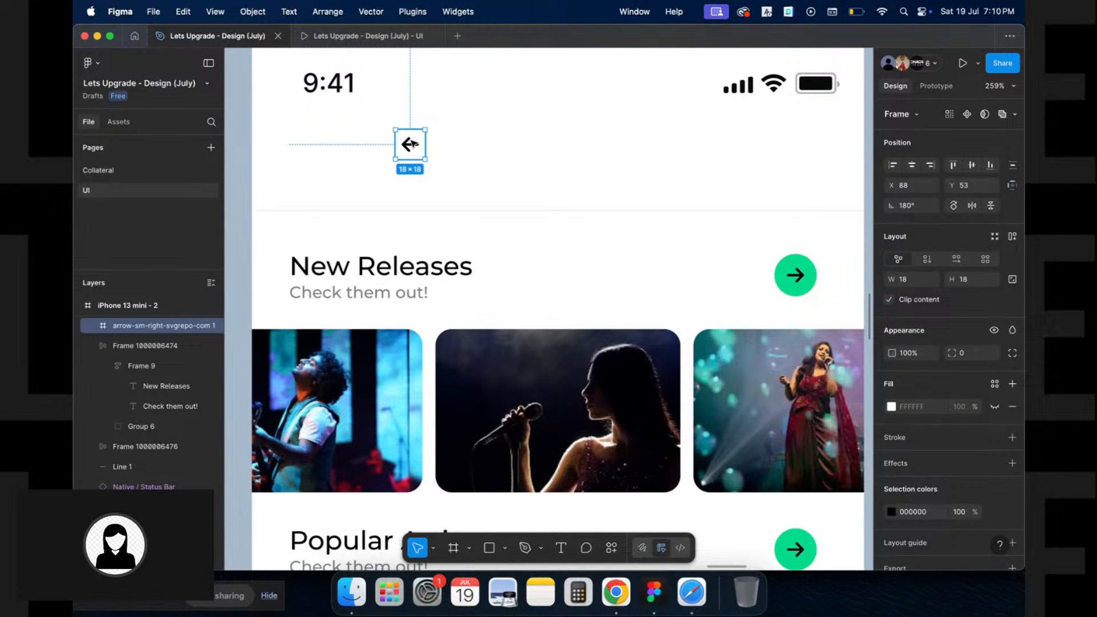
# Position the back arrow at X 28, Y 61 using a temporary pasted copy of the home page's profile picture as a guide
pyautogui.hscroll(-10, 411, 144)
pyautogui.hscroll(4, 413, 144)
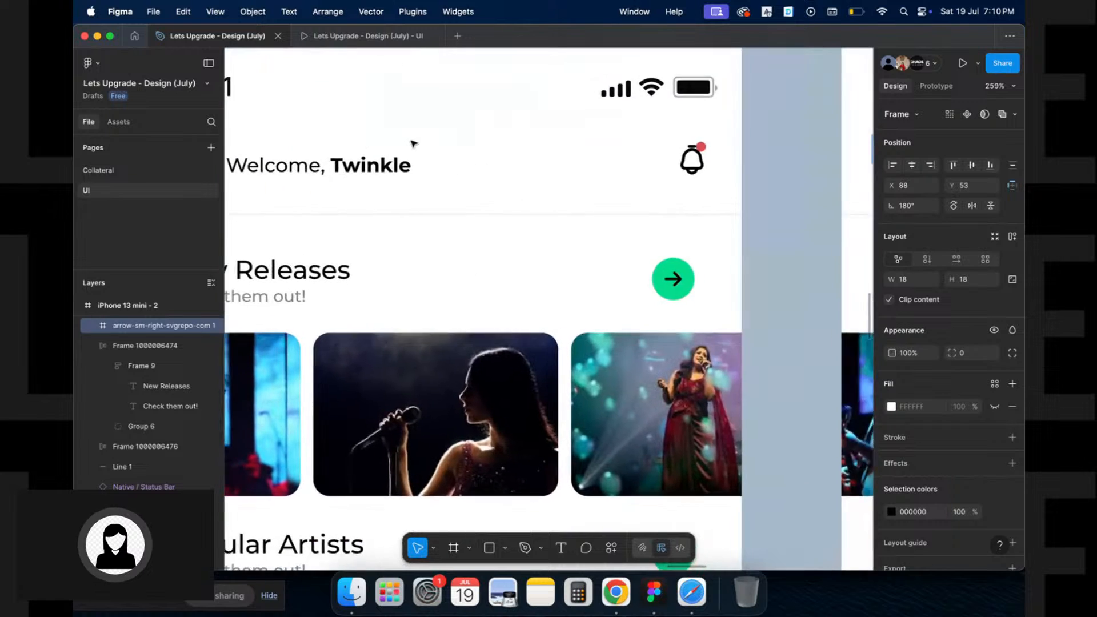
pyautogui.hscroll(-5, 413, 143)
pyautogui.click(409, 161)
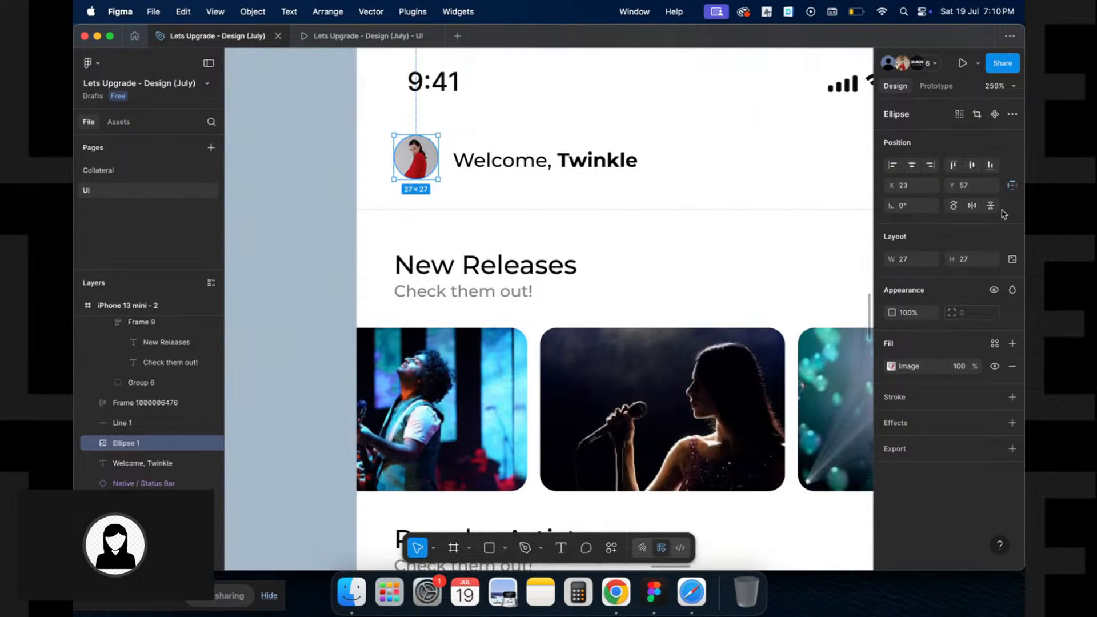
pyautogui.hscroll(10, 571, 189)
pyautogui.press('super+c')
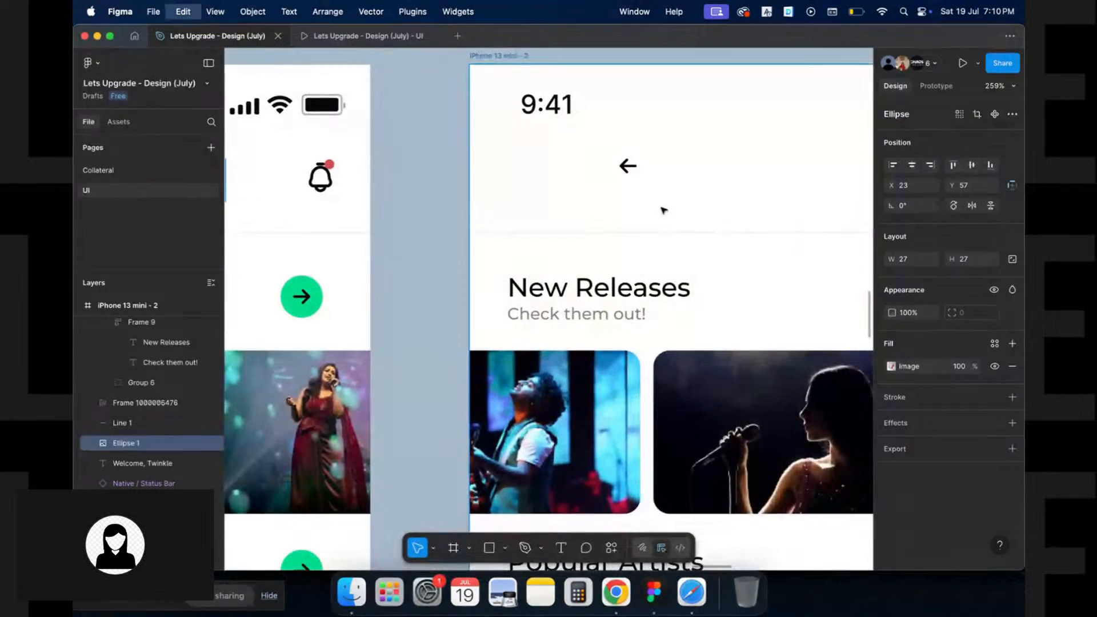
pyautogui.click(527, 56)
pyautogui.press('super+v')
pyautogui.moveTo(636, 172); pyautogui.dragTo(537, 186)
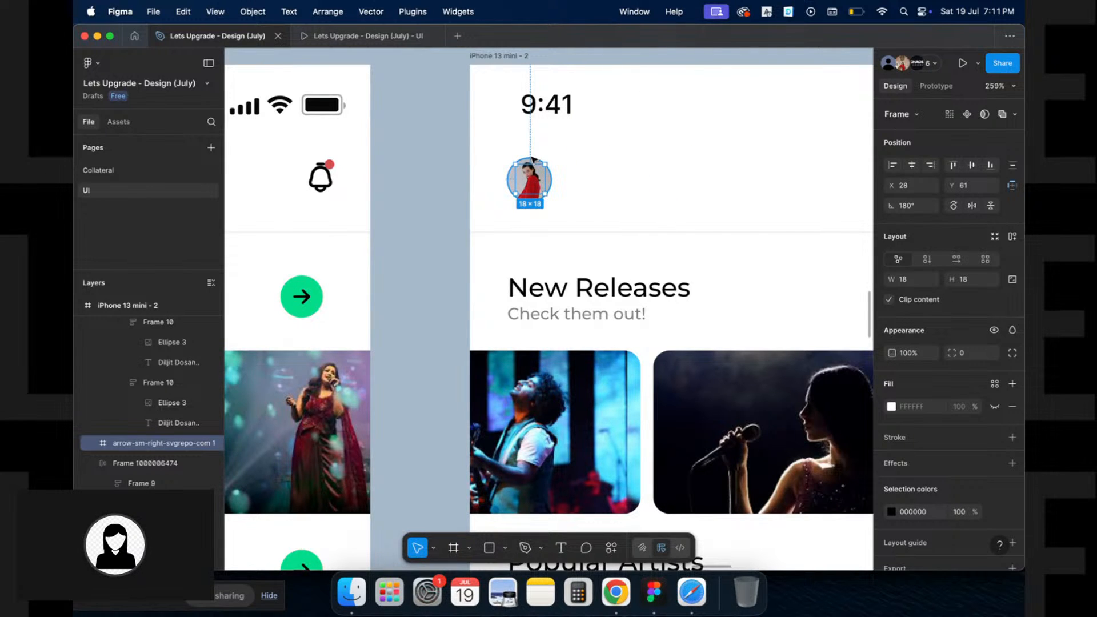
pyautogui.click(531, 157)
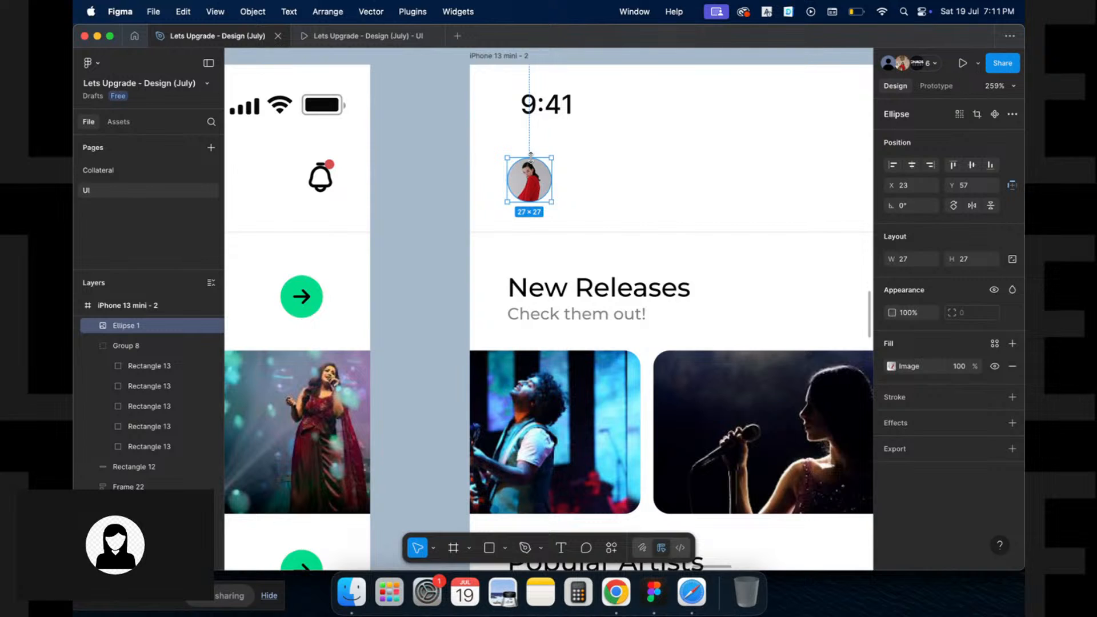
pyautogui.press('Delete')
pyautogui.click(528, 182)
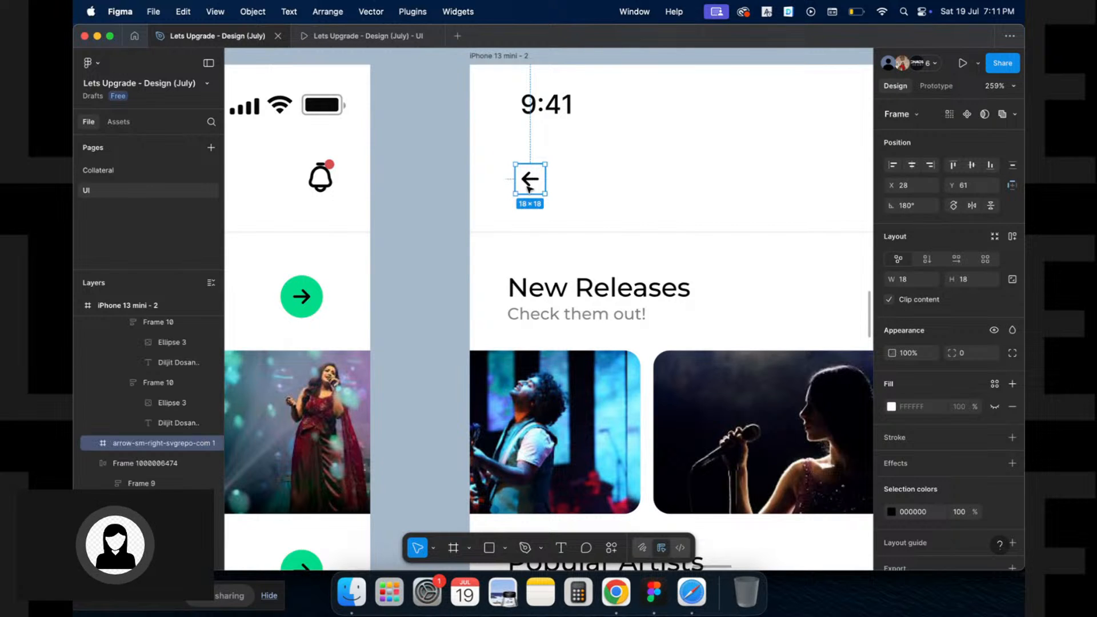
# Scale the back arrow's vector to 16 × 13.33 and ungroup it from its surrounding icon frame
pyautogui.scroll(10, 532, 186)
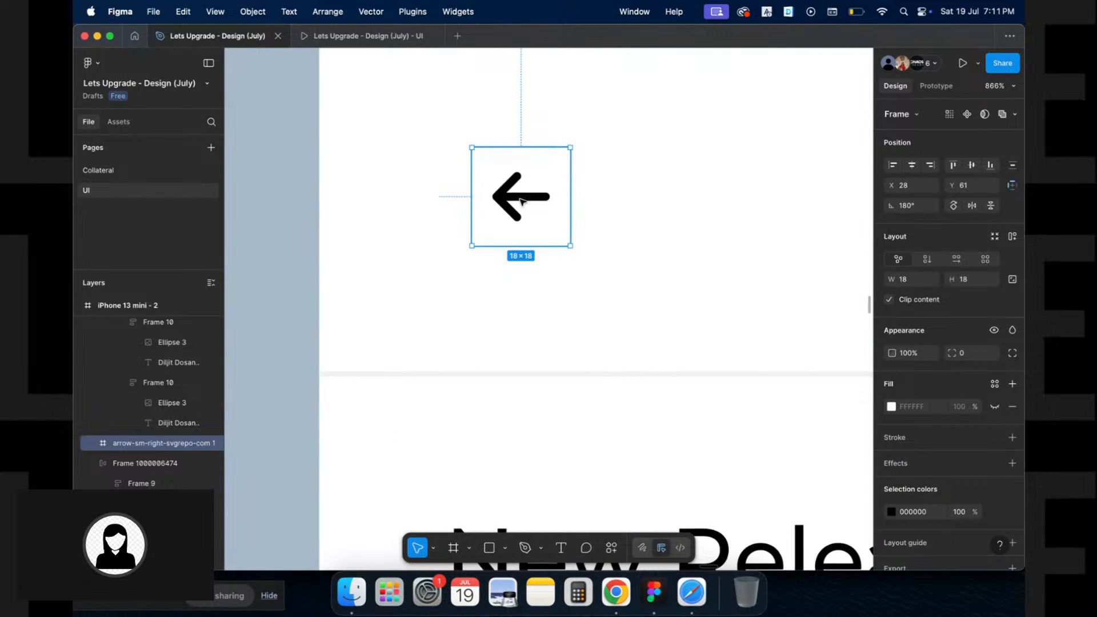
pyautogui.doubleClick(521, 200)
pyautogui.press('k')
pyautogui.moveTo(546, 197); pyautogui.dragTo(563, 197)
pyautogui.scroll(-5, 565, 200)
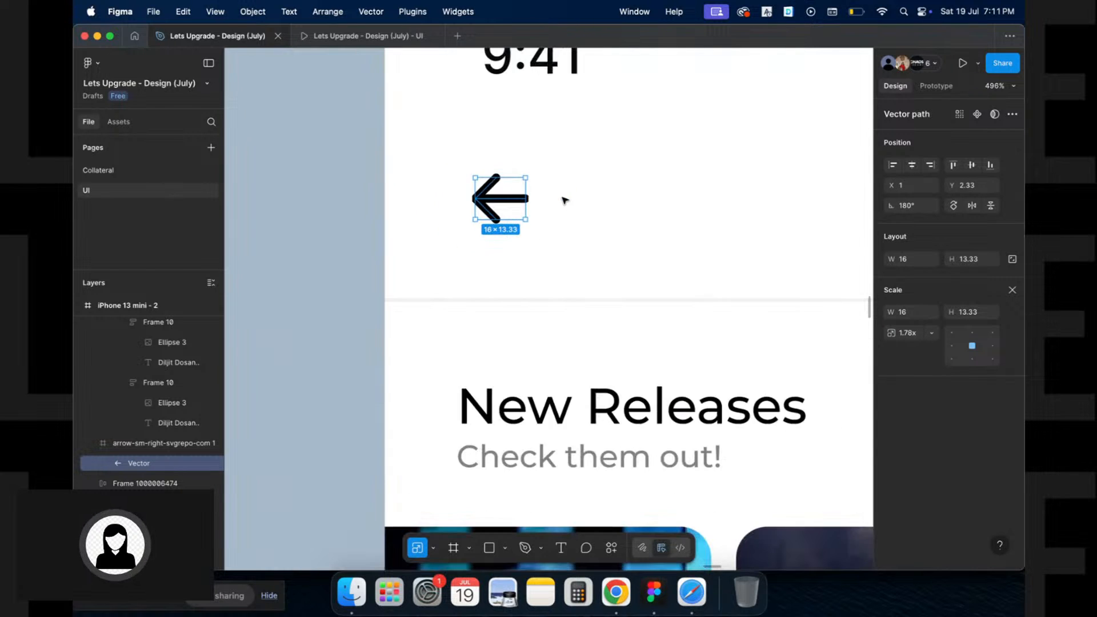
pyautogui.scroll(6, 521, 199)
pyautogui.click(568, 176)
pyautogui.click(495, 176)
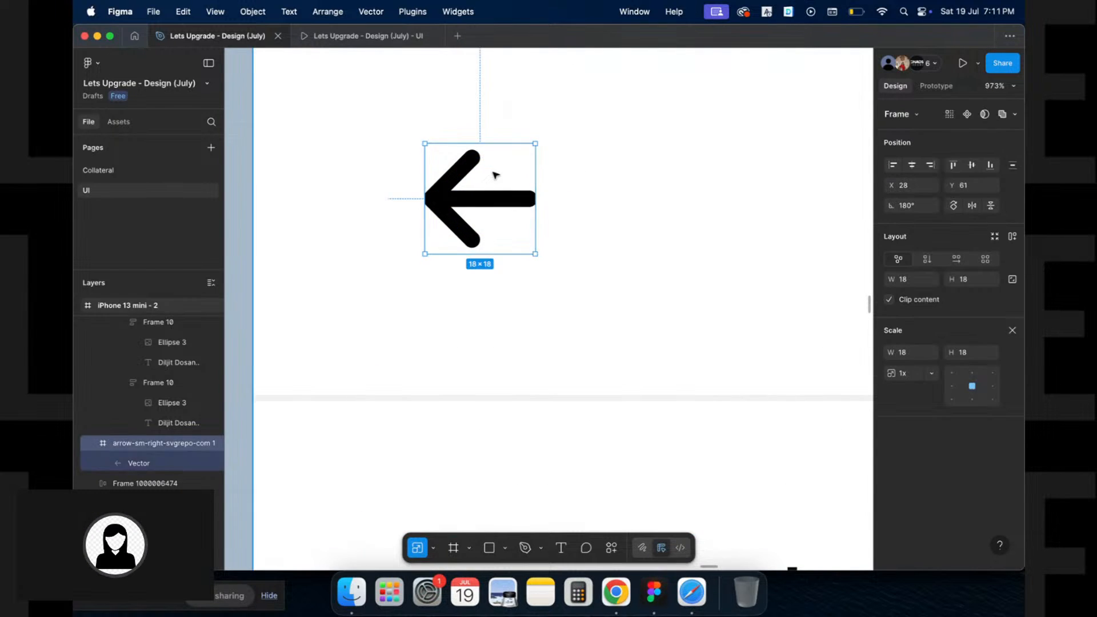
pyautogui.press('super+shift+g')
pyautogui.click(591, 182)
pyautogui.scroll(-10, 627, 171)
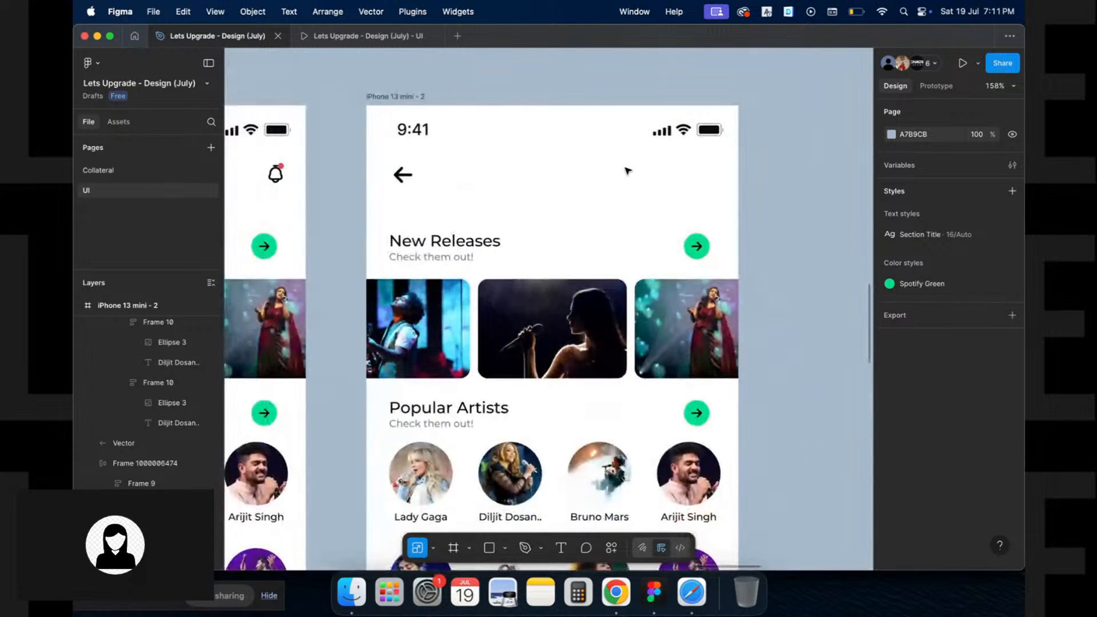
# Copy the New Releases section title into the header beside the back arrow and center it horizontally in the frame
pyautogui.click(504, 258)
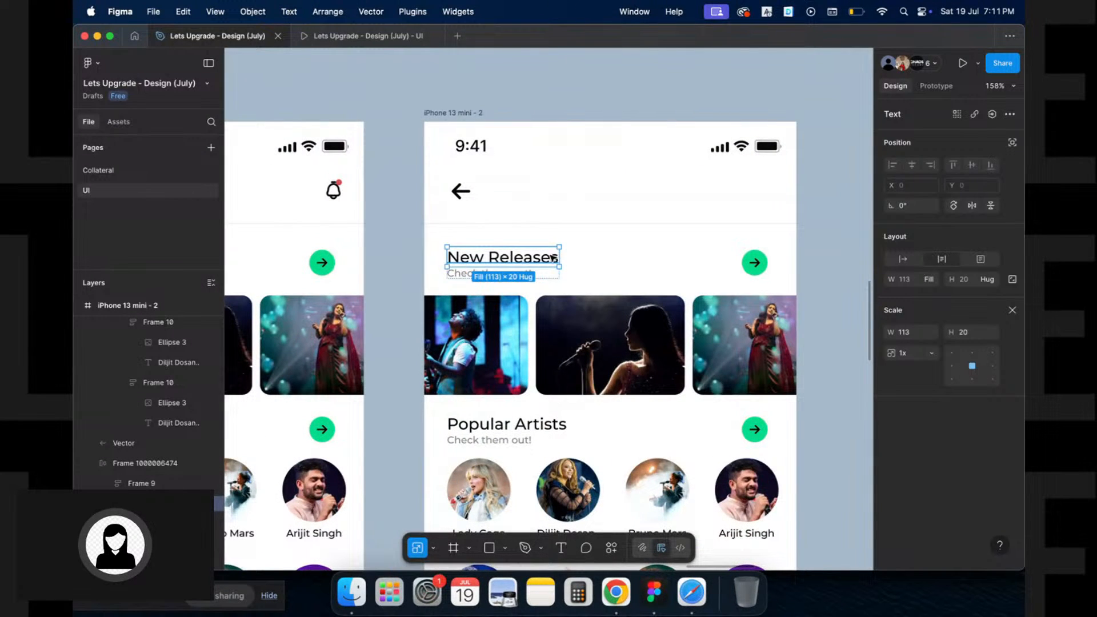
pyautogui.moveTo(553, 258); pyautogui.dragTo(658, 191)
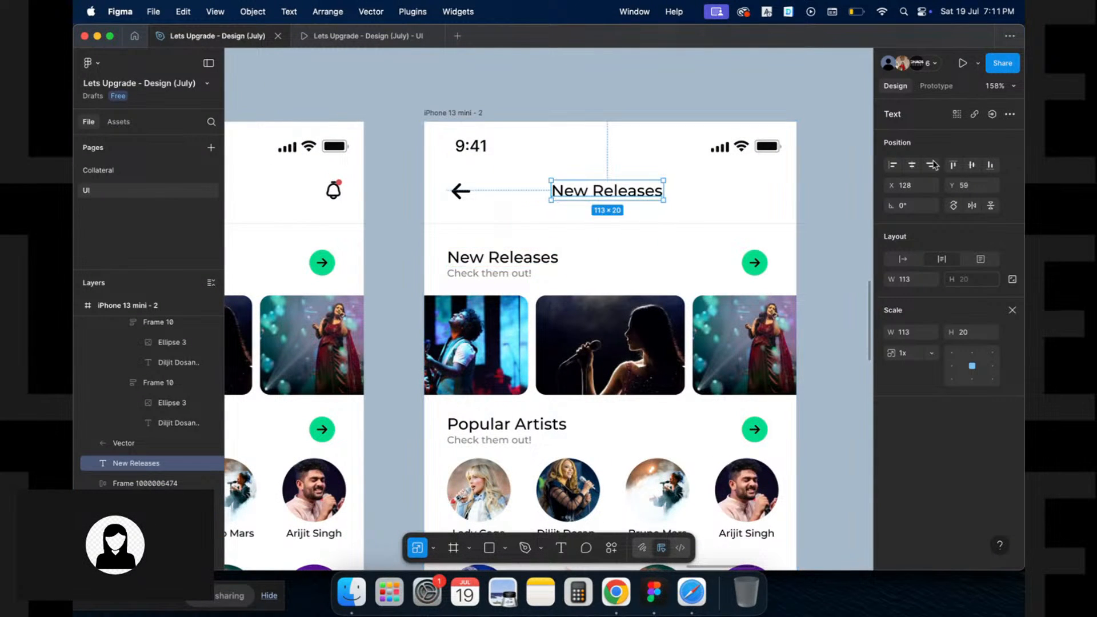
pyautogui.click(808, 196)
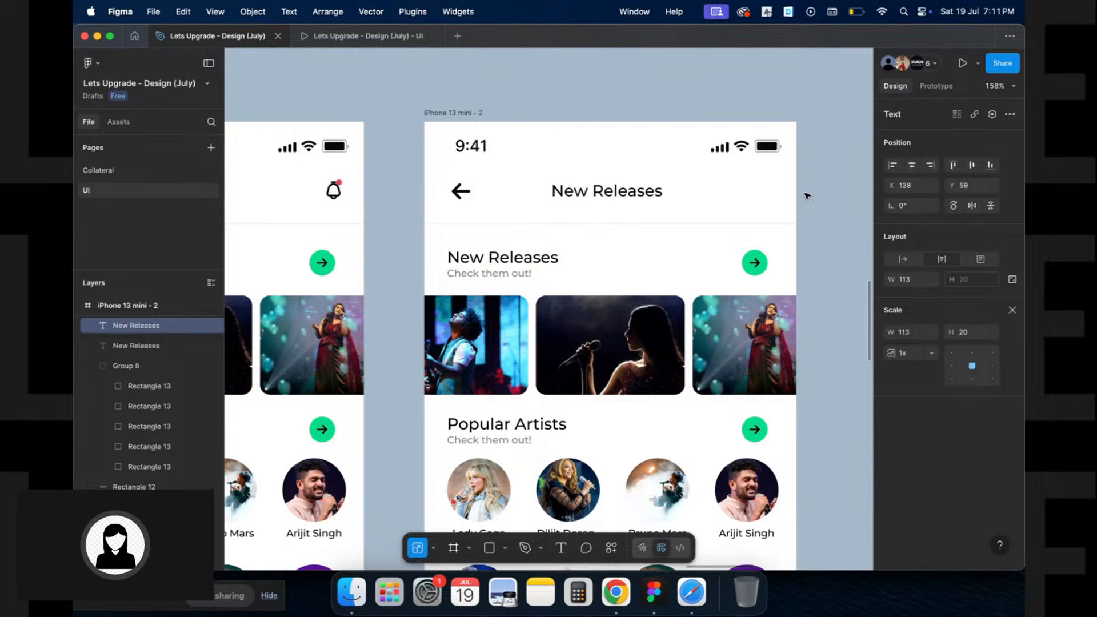
pyautogui.click(910, 168)
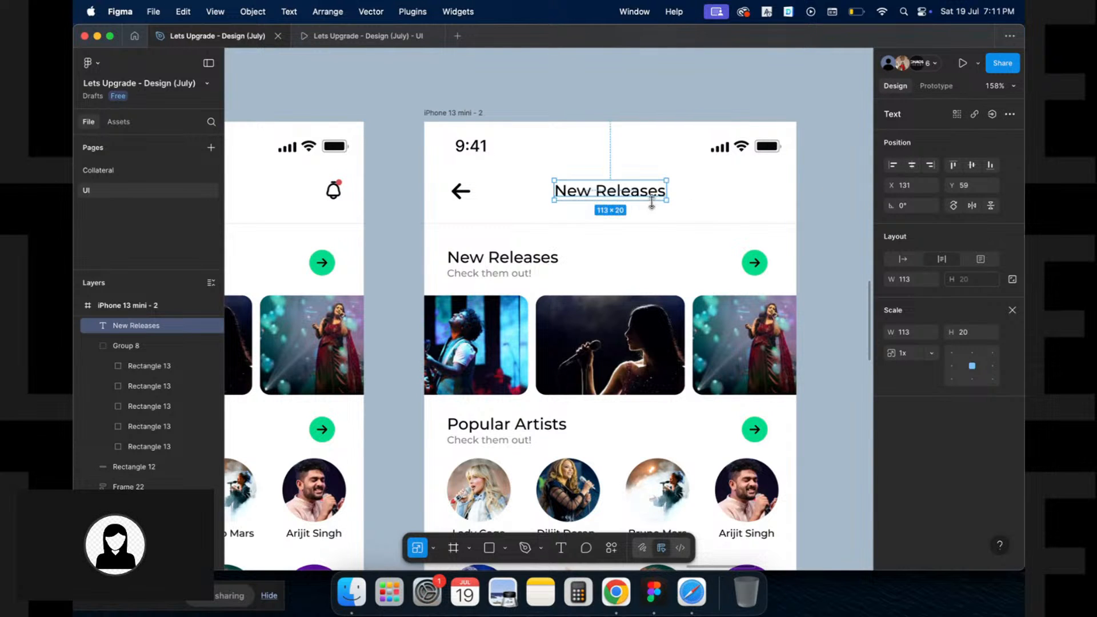
# Change the header title to "Playing..." and center-align its text
pyautogui.doubleClick(637, 193)
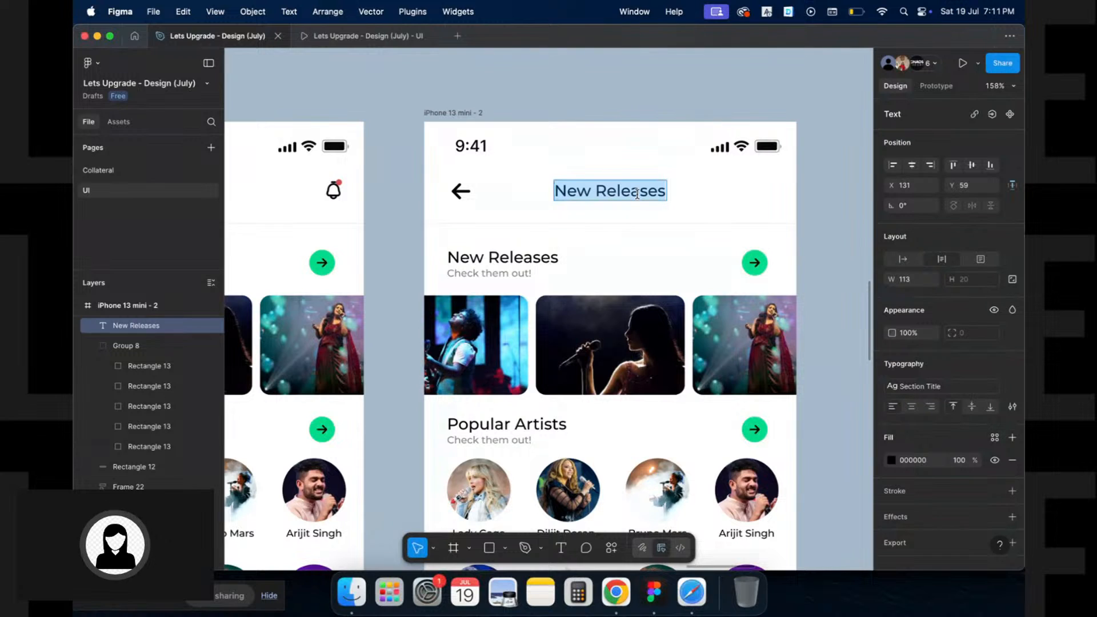
pyautogui.write('Playing...')
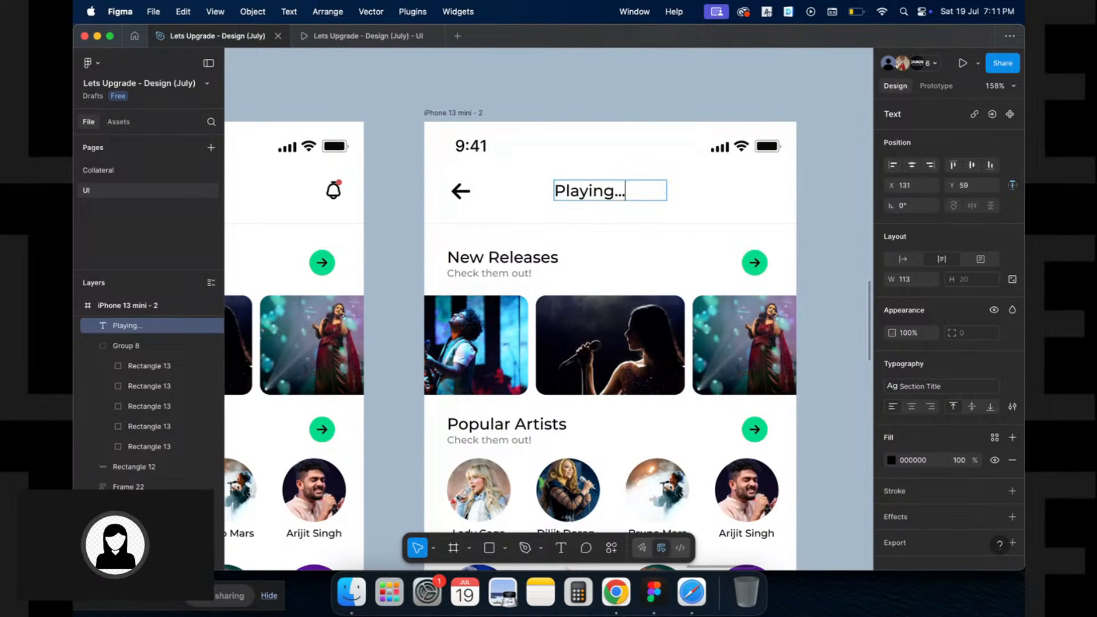
pyautogui.press('Escape')
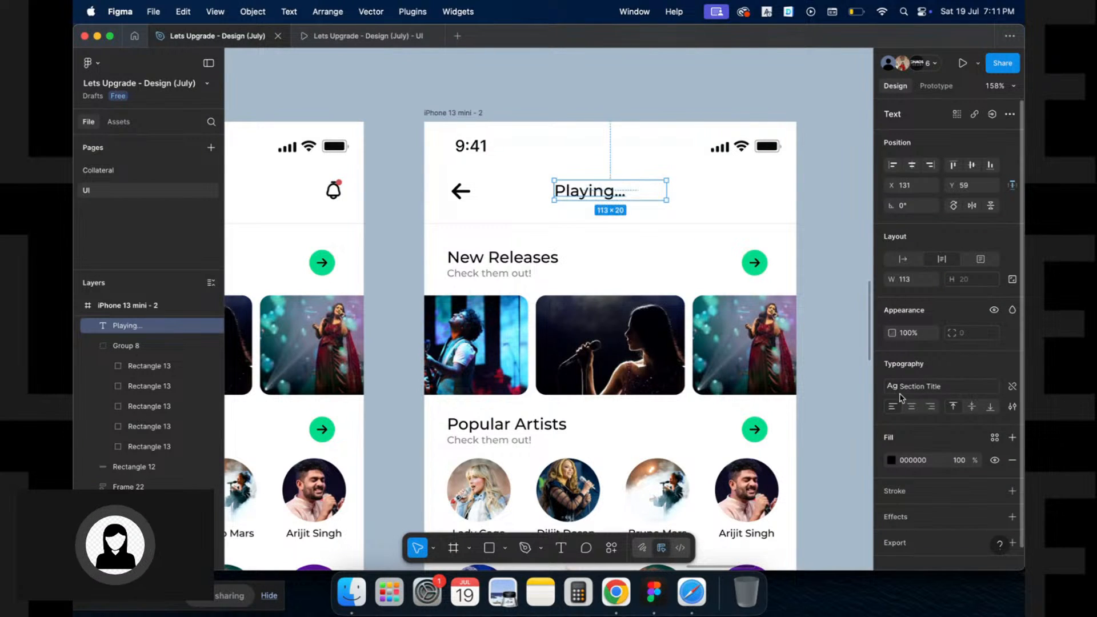
pyautogui.click(740, 218)
pyautogui.scroll(-2, 720, 197)
pyautogui.hscroll(3, 720, 197)
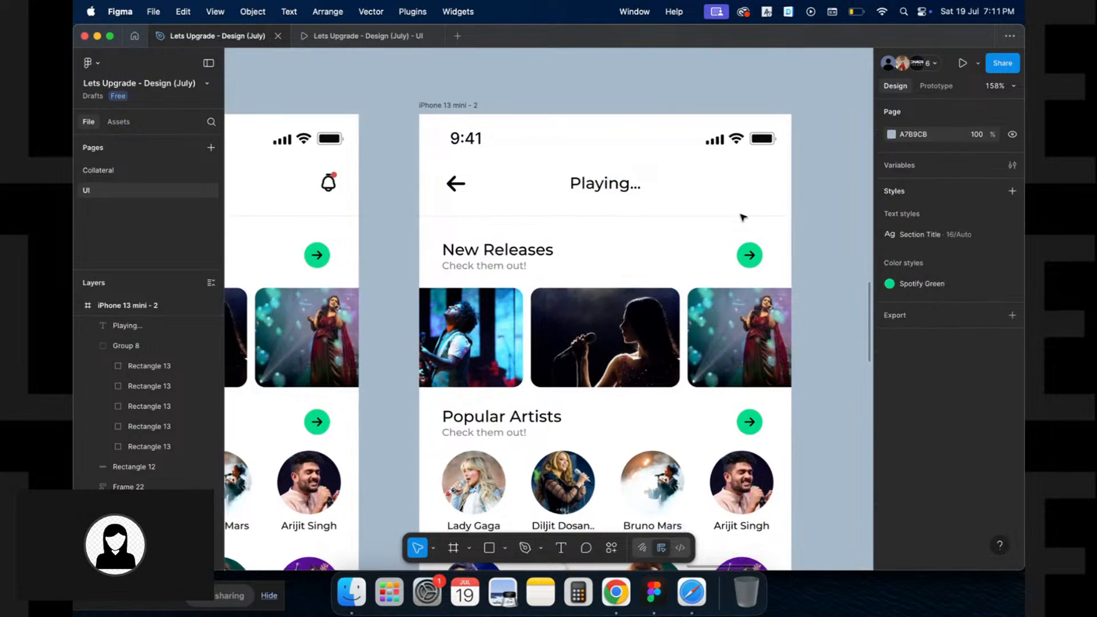
# Delete the New Releases and Popular Artists sections from the Playing page
pyautogui.click(695, 172)
pyautogui.moveTo(770, 185); pyautogui.dragTo(387, 529)
pyautogui.press('Delete')
pyautogui.click(413, 459)
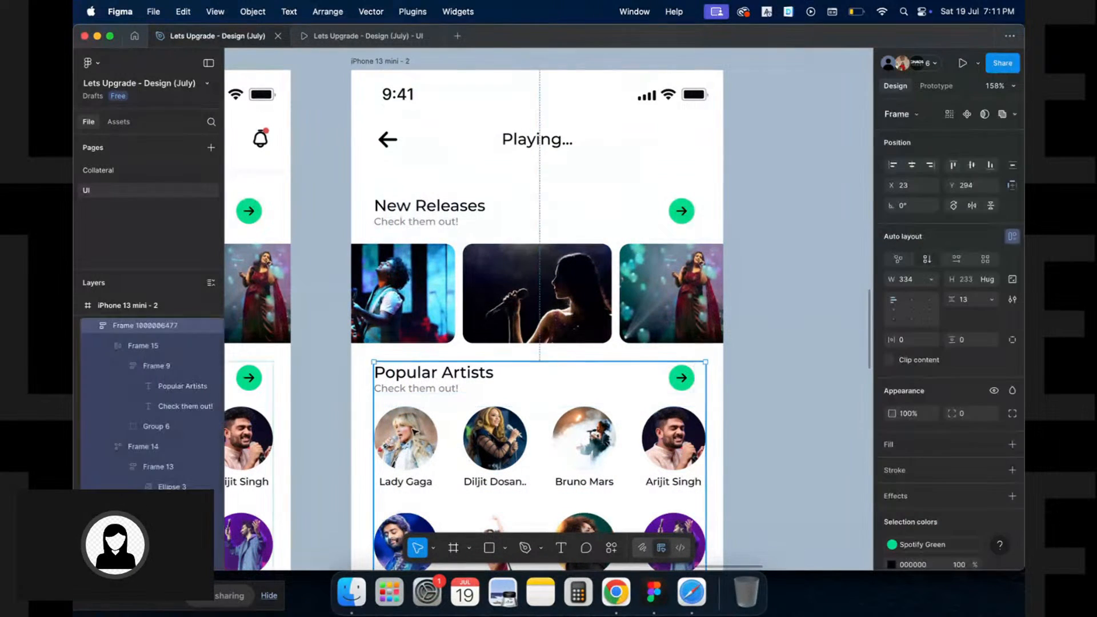
pyautogui.keyDown('shift'); pyautogui.click(428, 297); pyautogui.keyUp('shift')
pyautogui.keyDown('shift'); pyautogui.click(432, 239); pyautogui.keyUp('shift')
pyautogui.press('Delete')
# Delete the Recently Played section and the bottom navigation bar from the Playing page
pyautogui.scroll(-5, 434, 221)
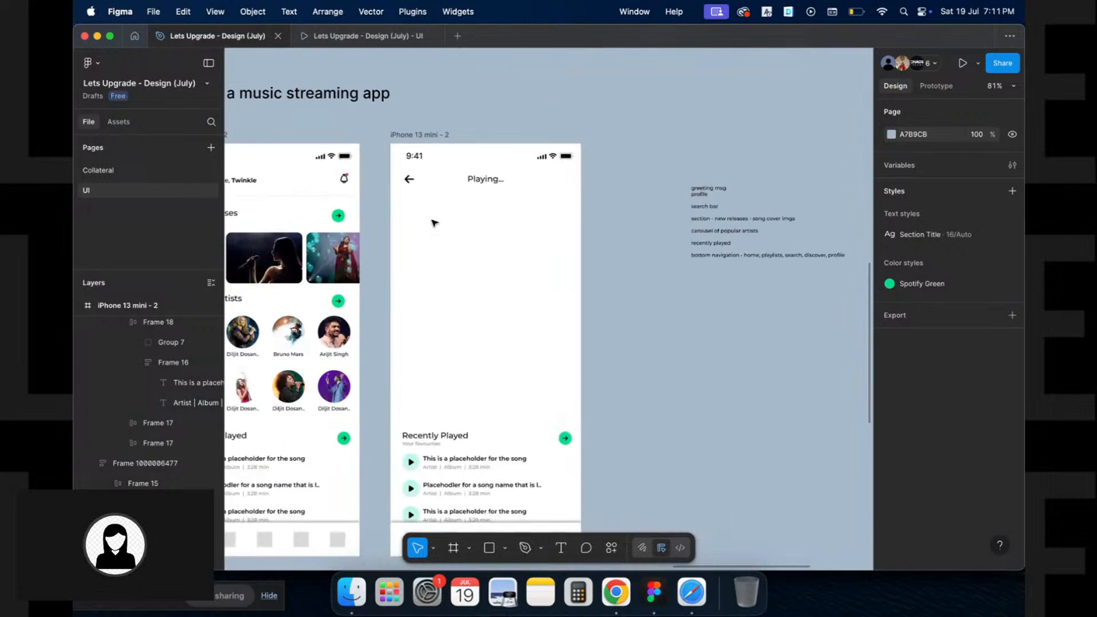
pyautogui.scroll(-2, 434, 223)
pyautogui.moveTo(394, 302); pyautogui.dragTo(554, 426)
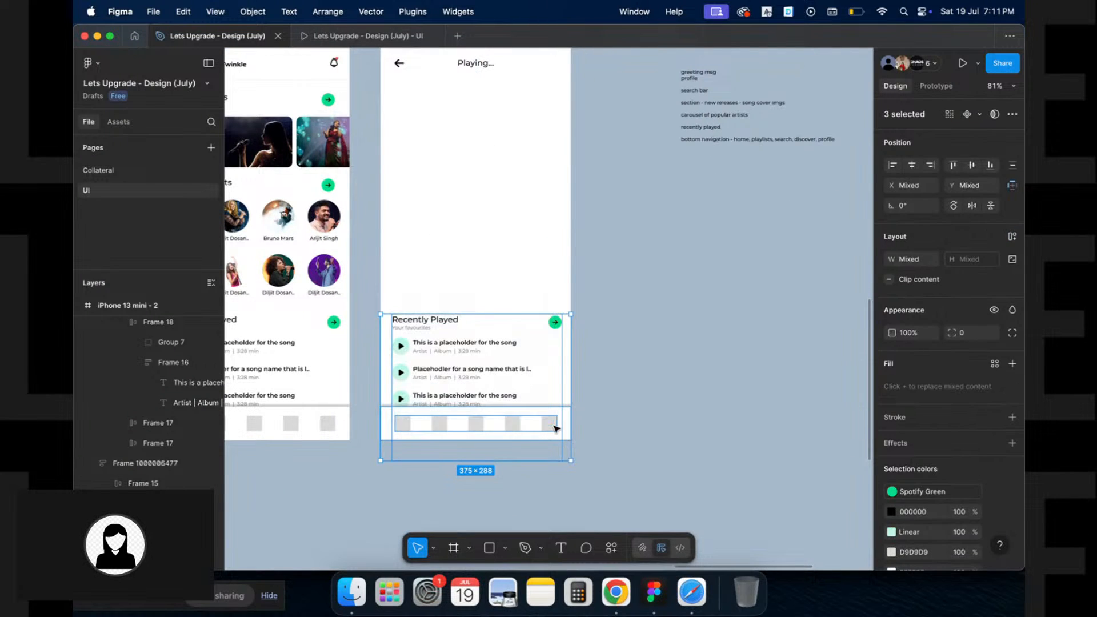
pyautogui.press('Delete')
pyautogui.scroll(2, 496, 220)
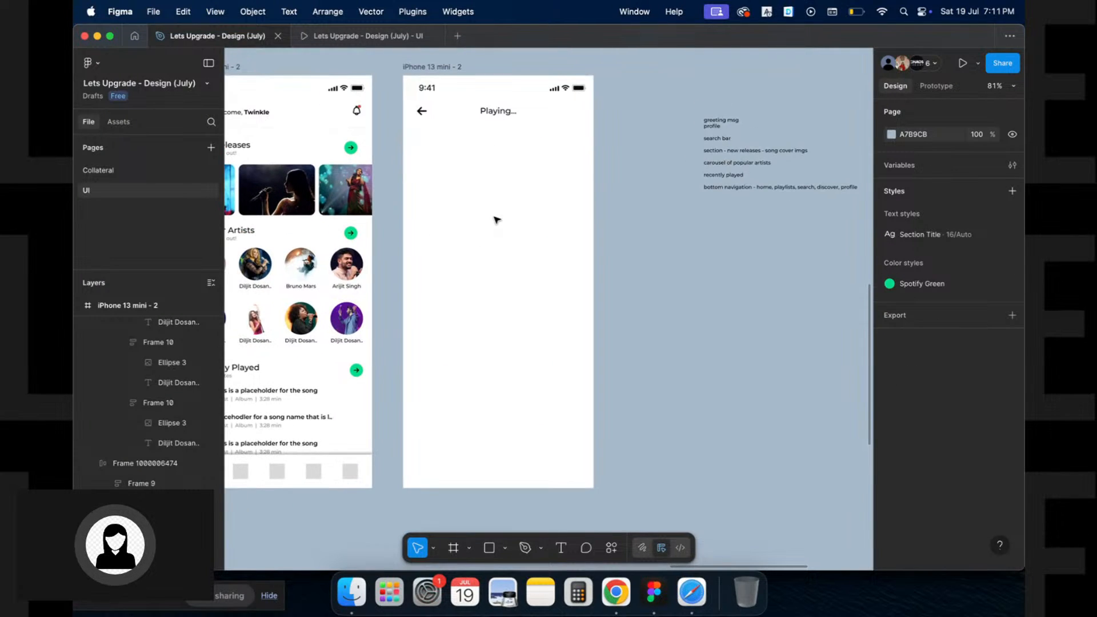
pyautogui.scroll(5, 496, 220)
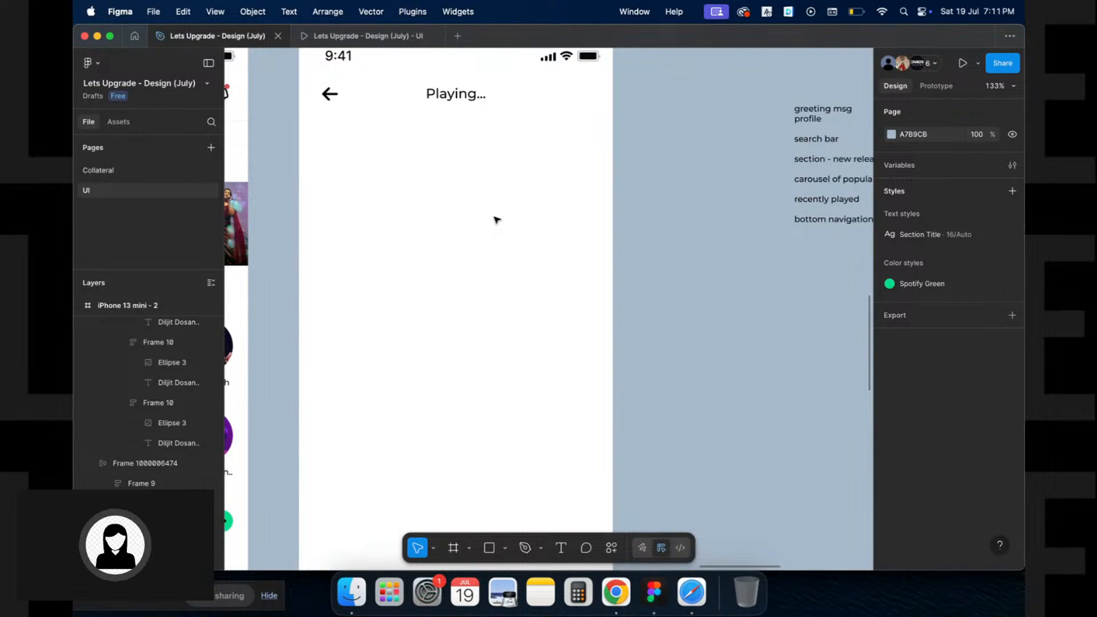
# Draw a square of about 333 × 333 below the Playing page's header and center it horizontally in the frame
pyautogui.scroll(-3, 496, 221)
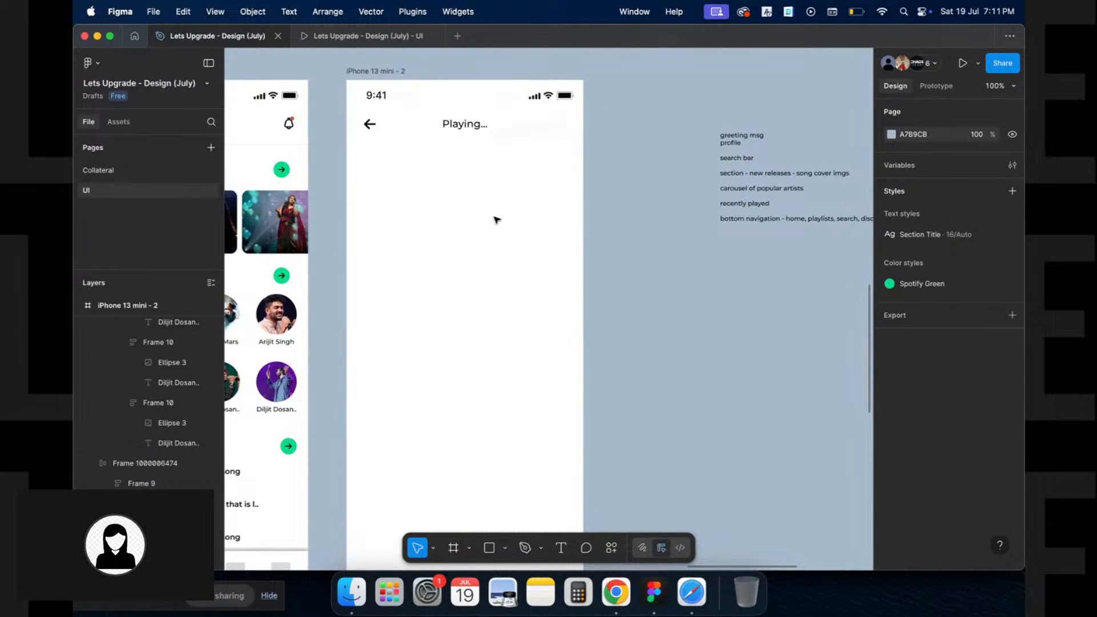
pyautogui.scroll(2, 496, 220)
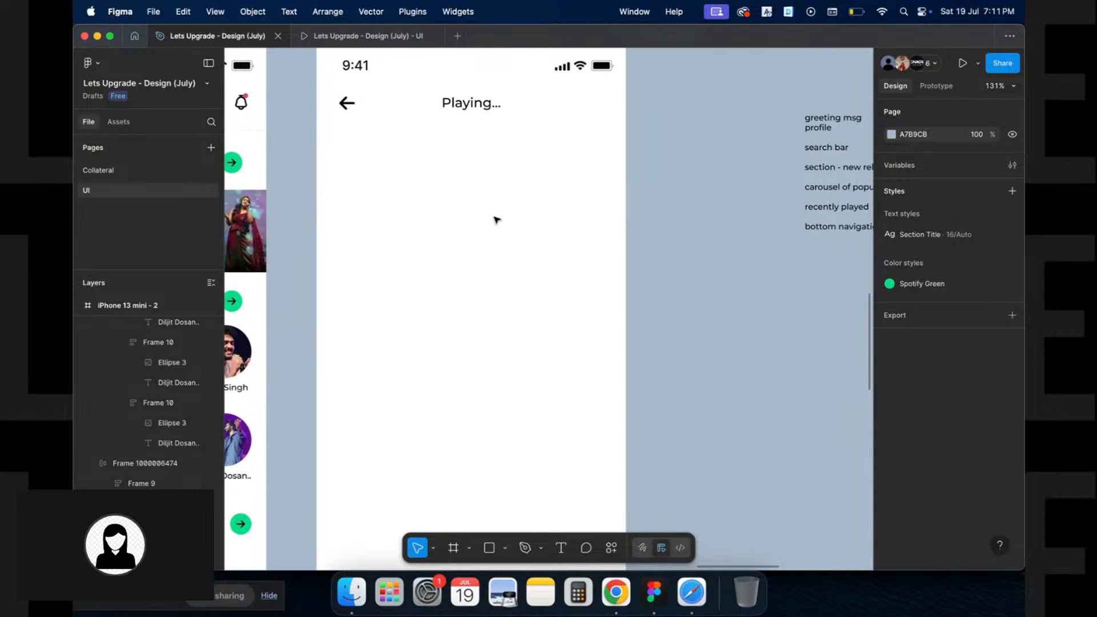
pyautogui.press('r')
pyautogui.moveTo(336, 150); pyautogui.dragTo(610, 322)
pyautogui.click(918, 166)
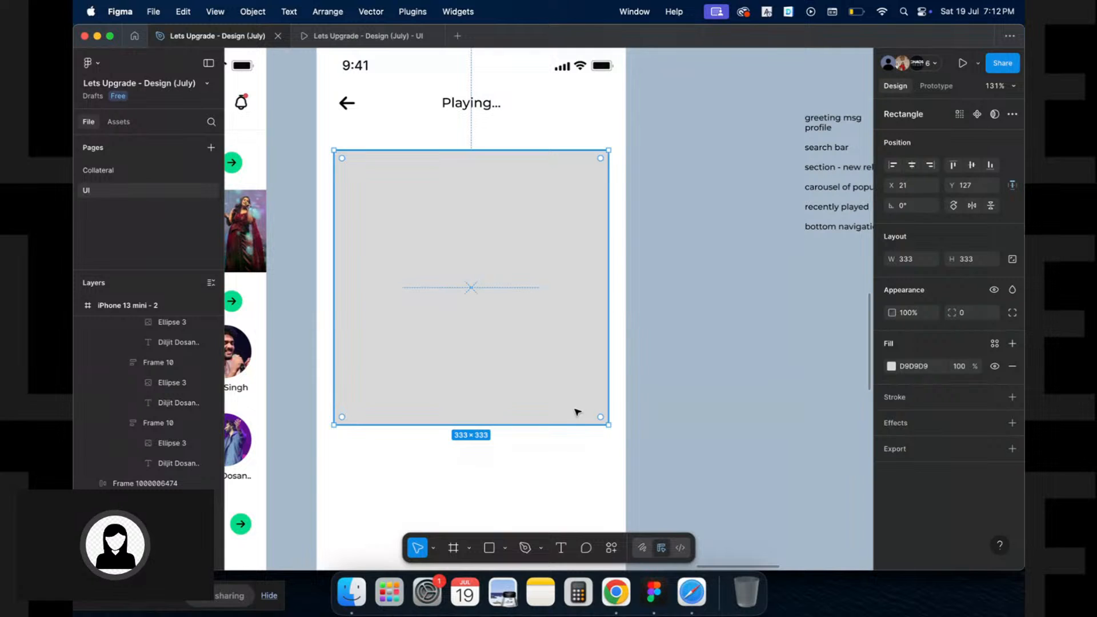
# Round the corners of the grey square to a radius of 18
pyautogui.scroll(-2, 577, 411)
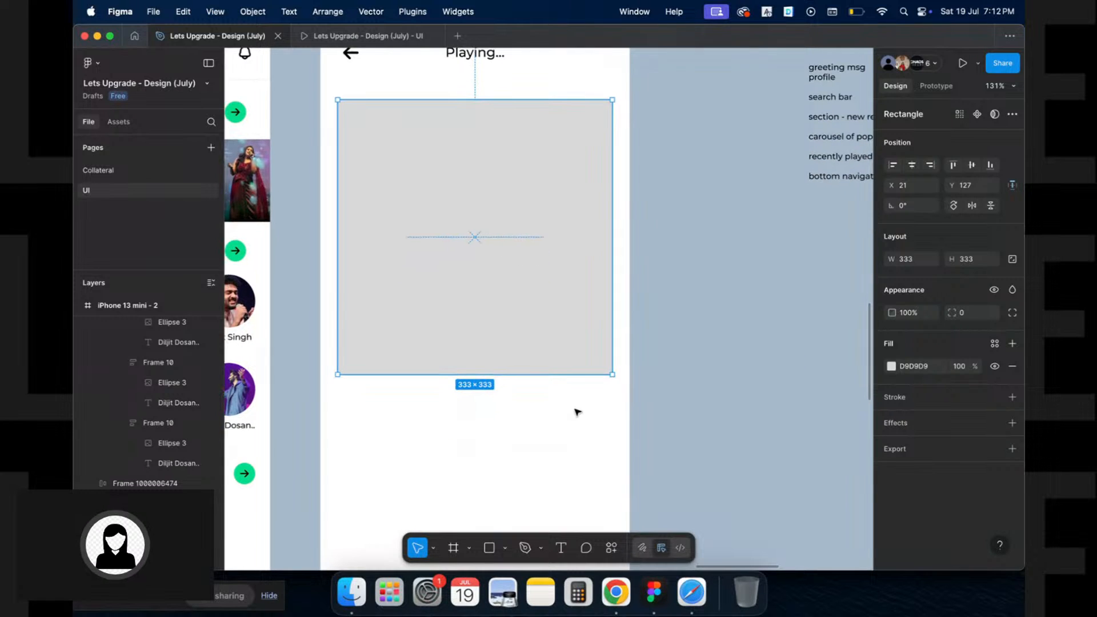
pyautogui.moveTo(602, 370)
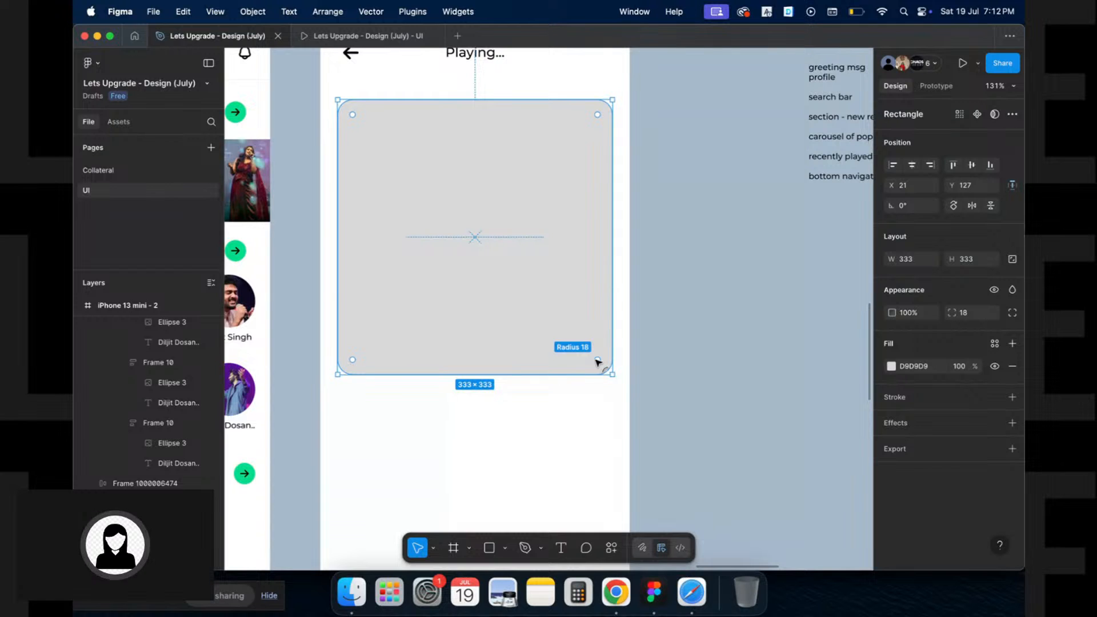
pyautogui.click(674, 306)
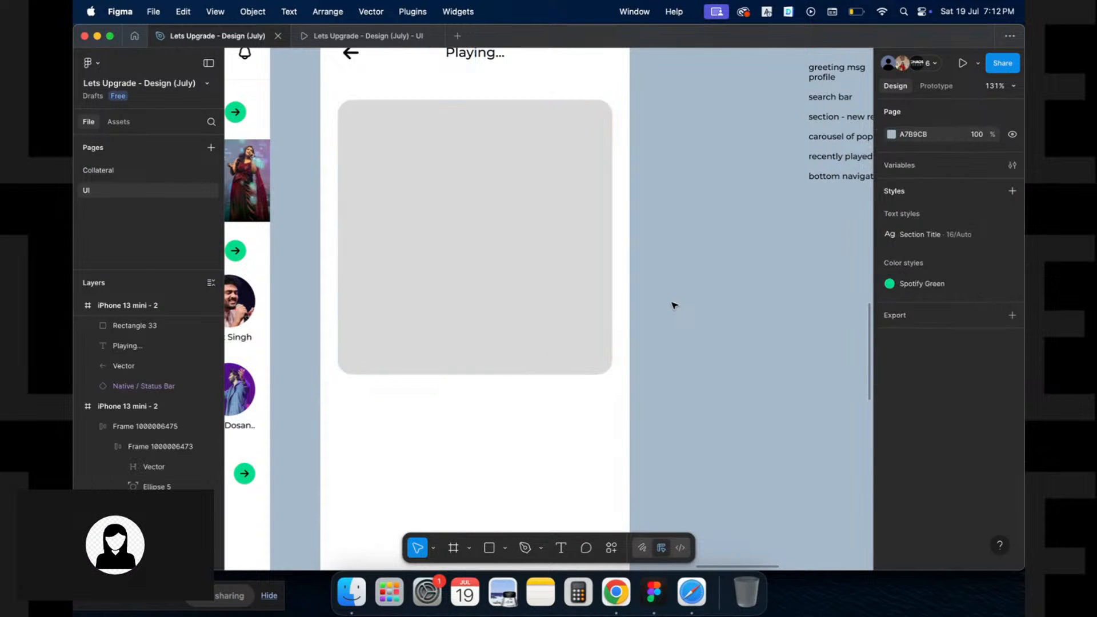
# Reword the "Playing..." header title so that it starts with "Now"
pyautogui.scroll(3, 674, 304)
pyautogui.hscroll(-1, 674, 304)
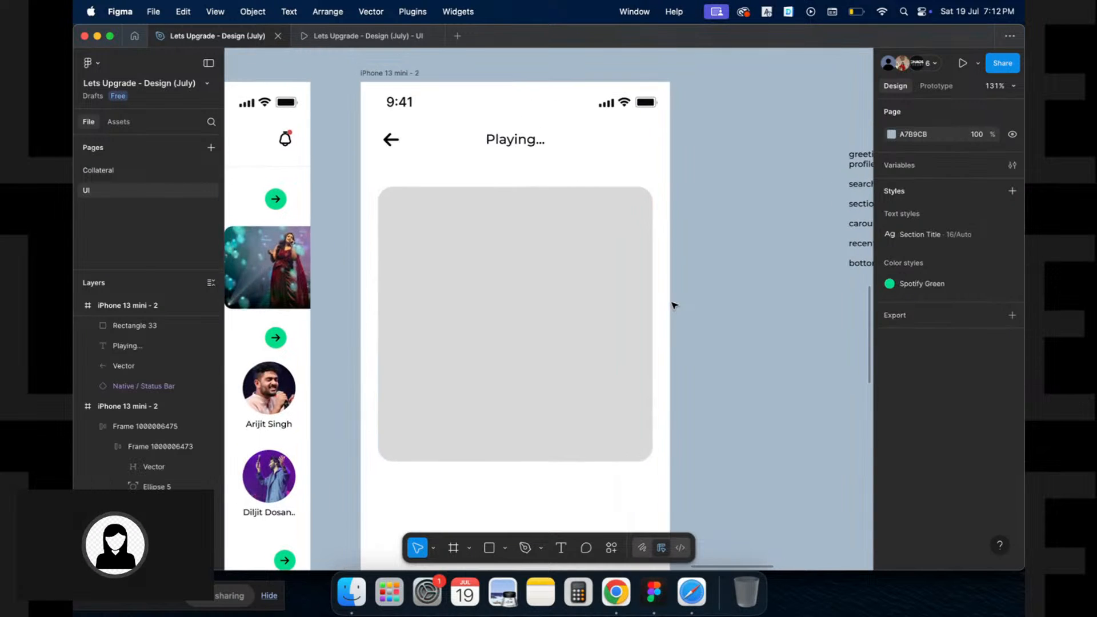
pyautogui.click(502, 141)
pyautogui.write('Now')
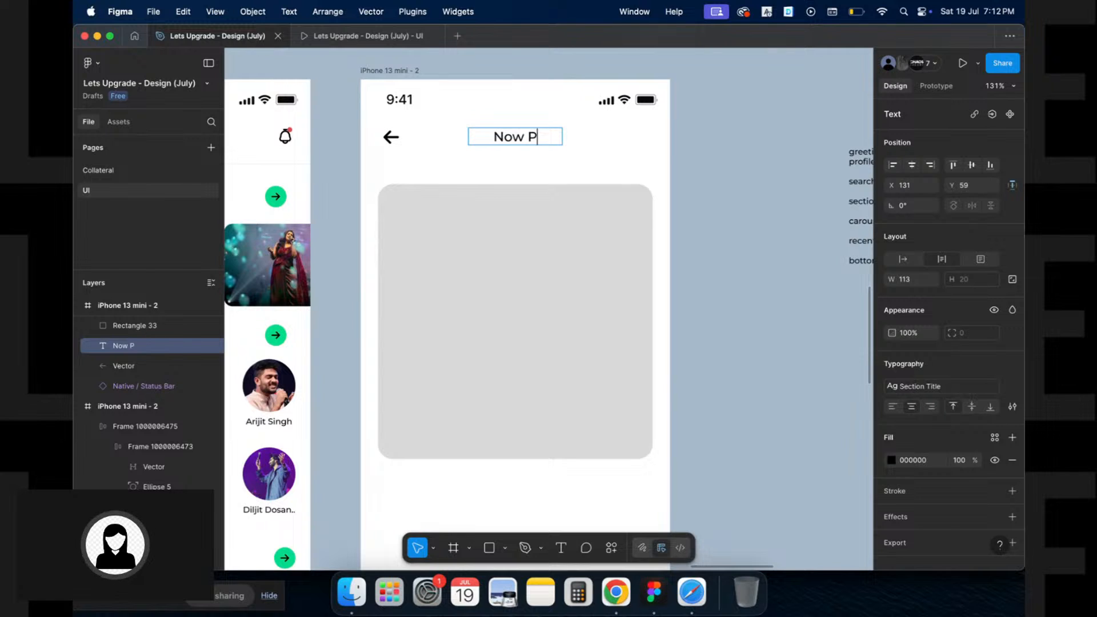
# Finish the "Now Playing" header title and move the grey cover square below it down to Y 109
pyautogui.press('Escape')
pyautogui.click(666, 127)
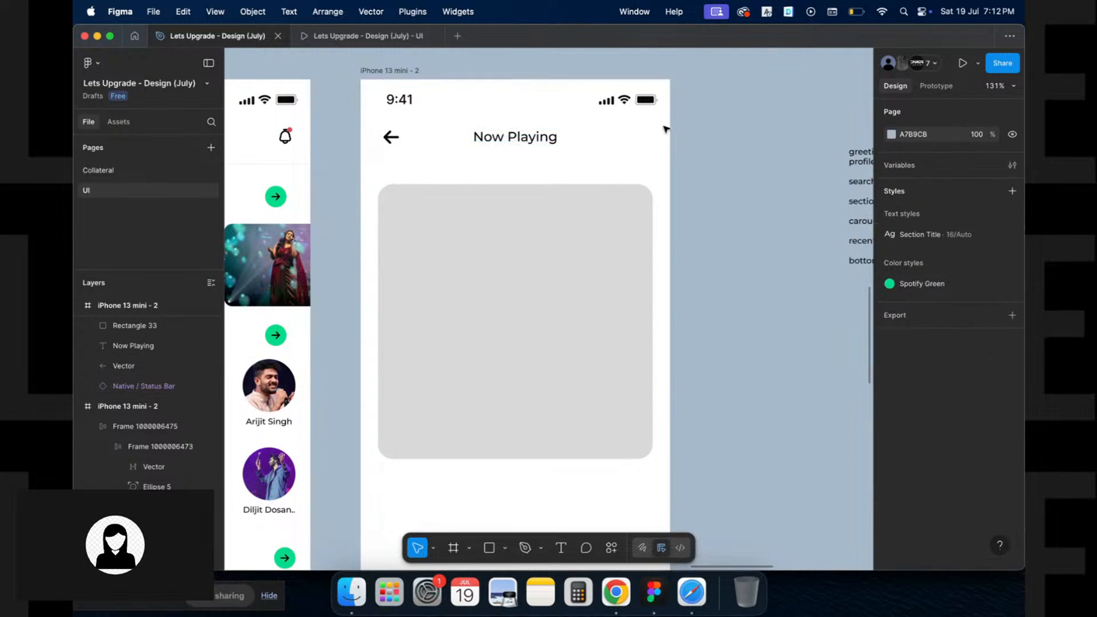
pyautogui.scroll(-2, 666, 129)
pyautogui.hscroll(1, 667, 128)
pyautogui.moveTo(564, 152); pyautogui.dragTo(564, 137)
pyautogui.keyDown('shift'); pyautogui.click(515, 84); pyautogui.keyUp('shift')
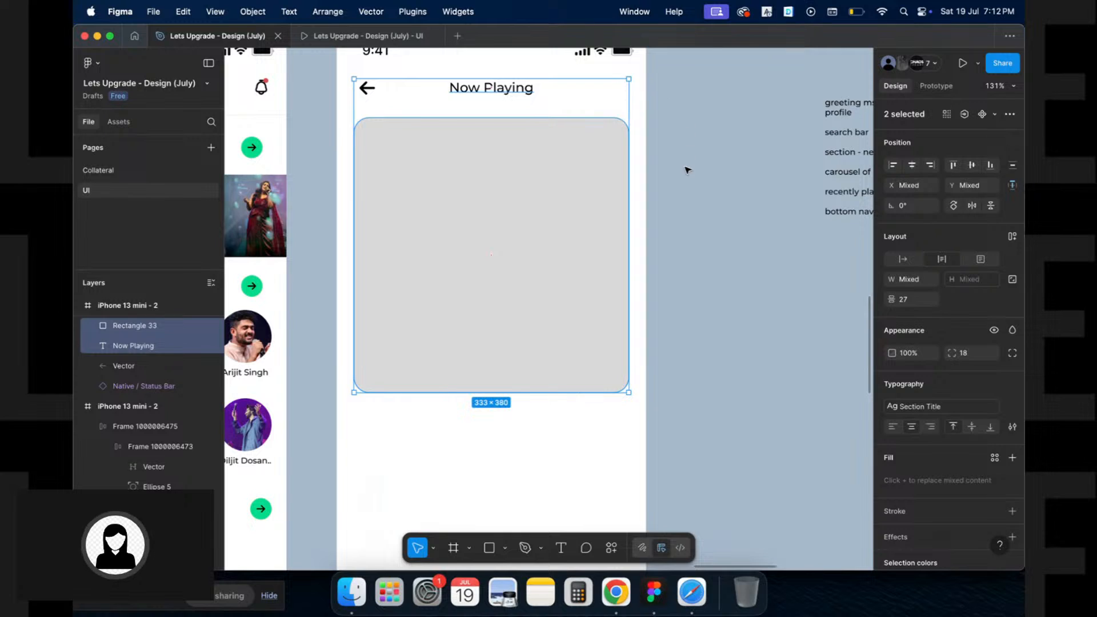
pyautogui.click(585, 173)
pyautogui.moveTo(585, 172); pyautogui.dragTo(586, 174)
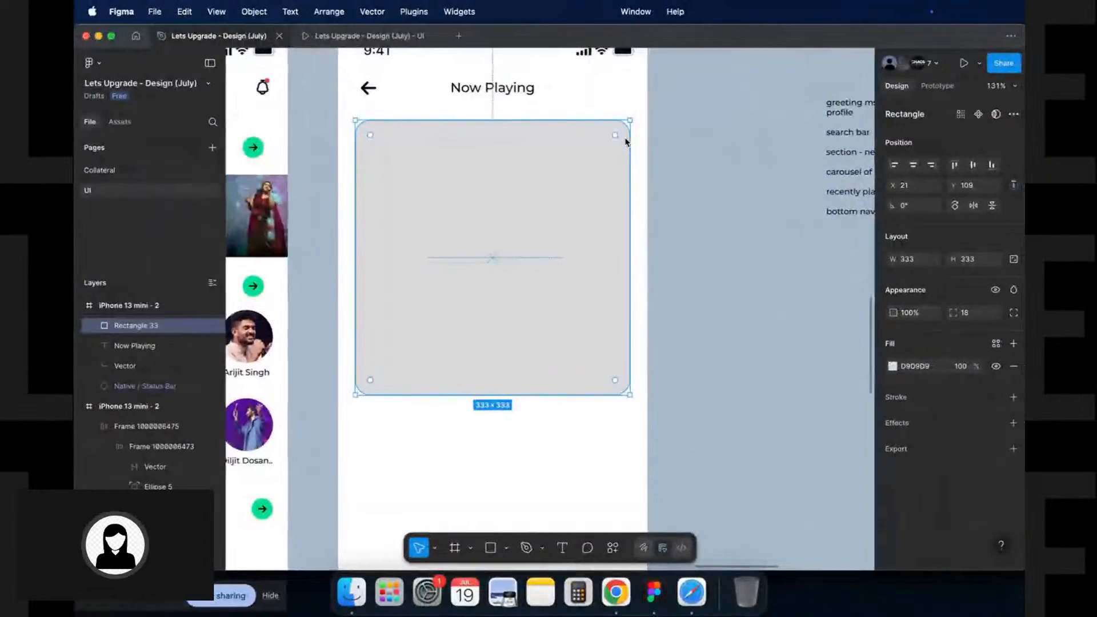
# Narrow the Figma window, switch to Safari and copy the green-lit stage singer picture from the "singer song" image results
pyautogui.moveTo(1024, 167); pyautogui.dragTo(797, 167)
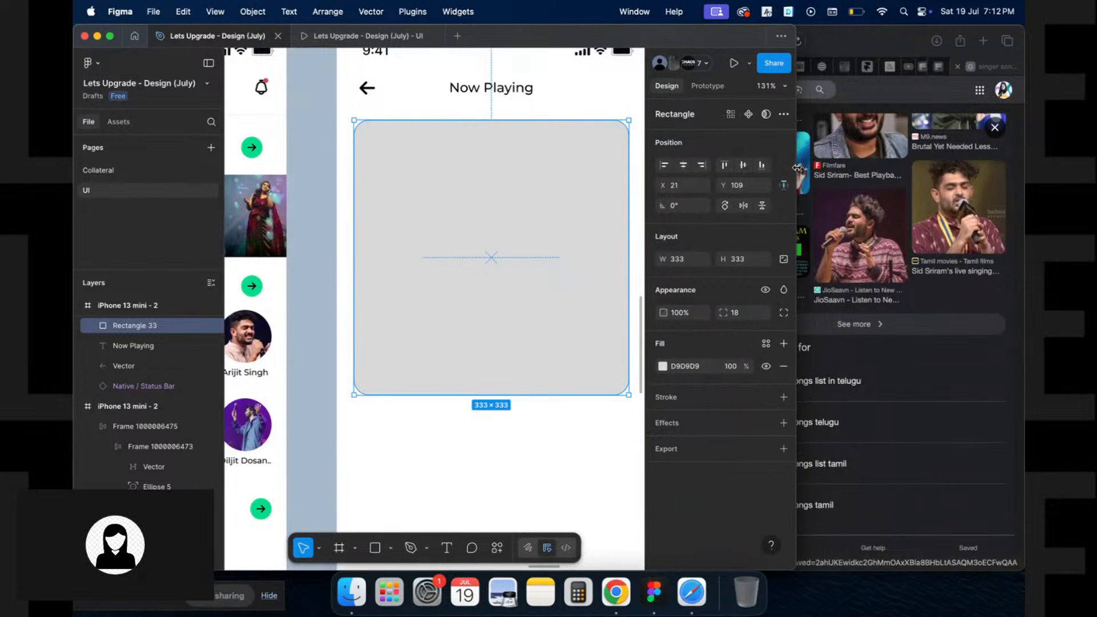
pyautogui.click(910, 49)
pyautogui.scroll(-5, 592, 95)
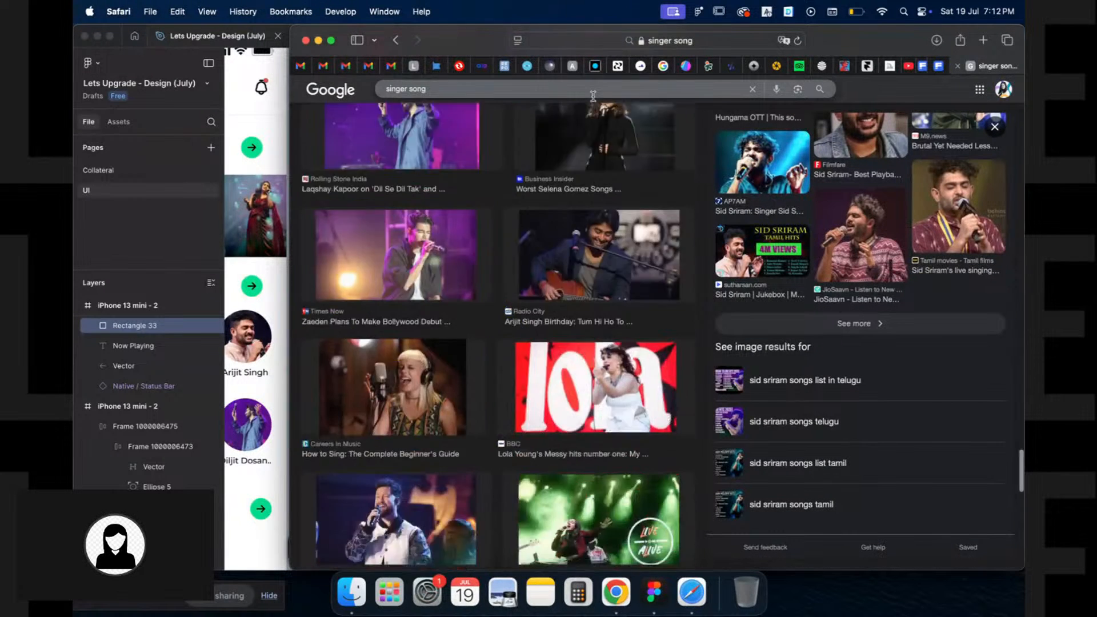
pyautogui.scroll(-1, 592, 96)
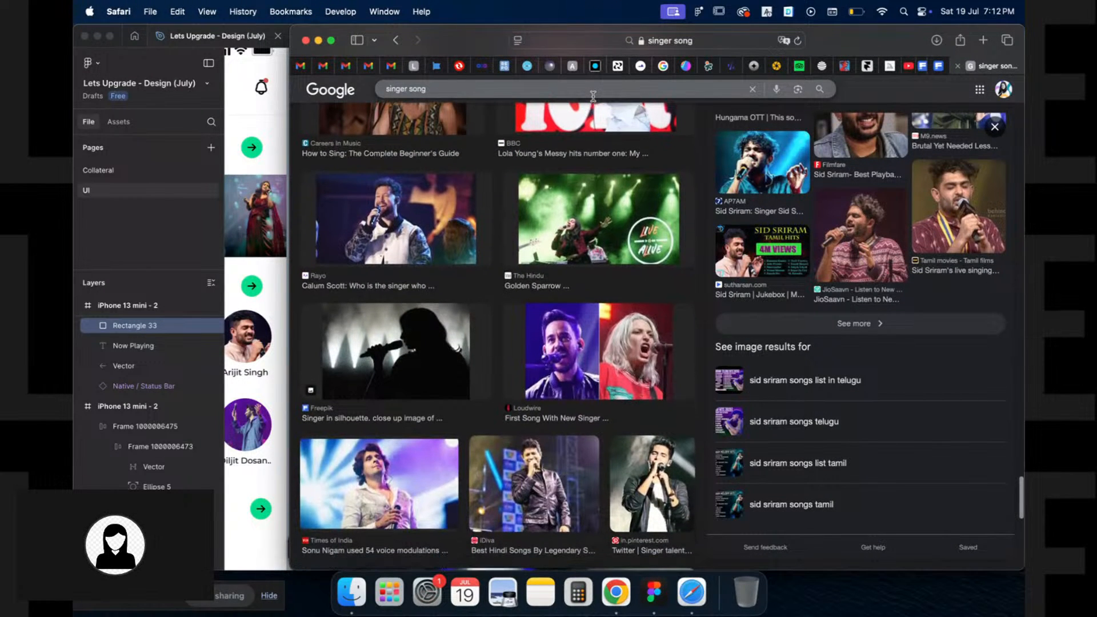
pyautogui.click(575, 185)
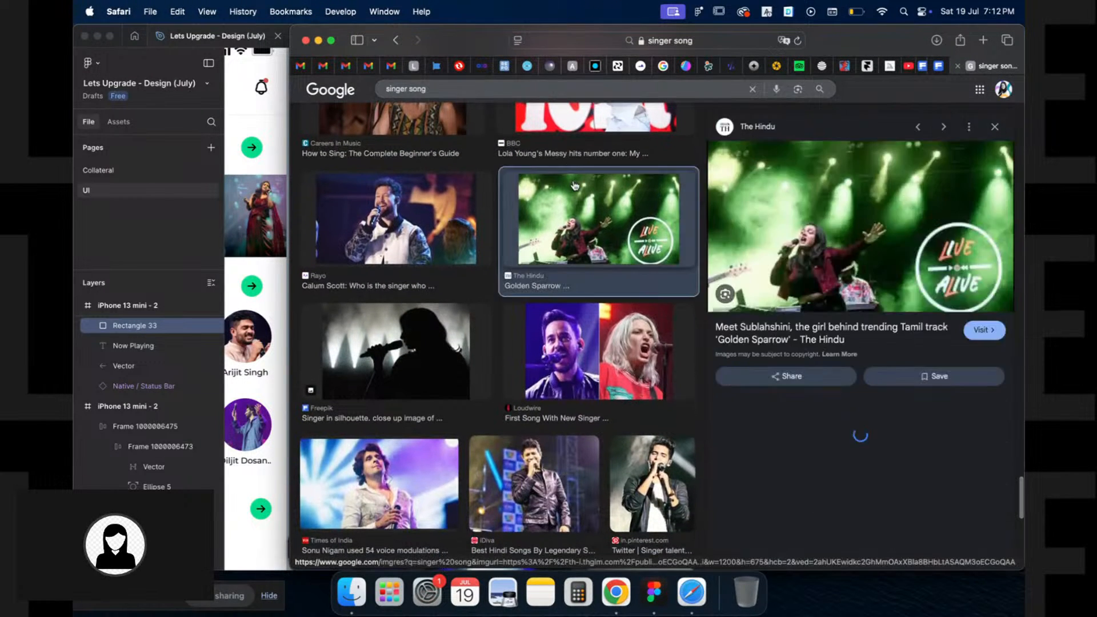
pyautogui.rightClick(904, 228)
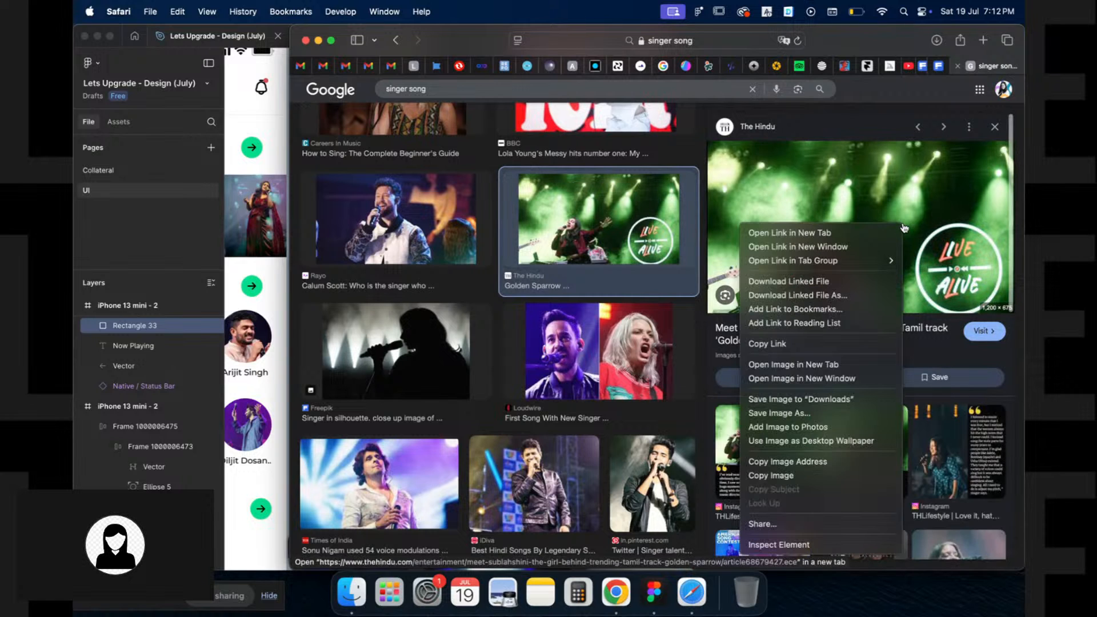
pyautogui.click(846, 474)
# Close the image search and Freepik browser tabs, and paste the copied picture into the cover square in Figma
pyautogui.press('super+w')
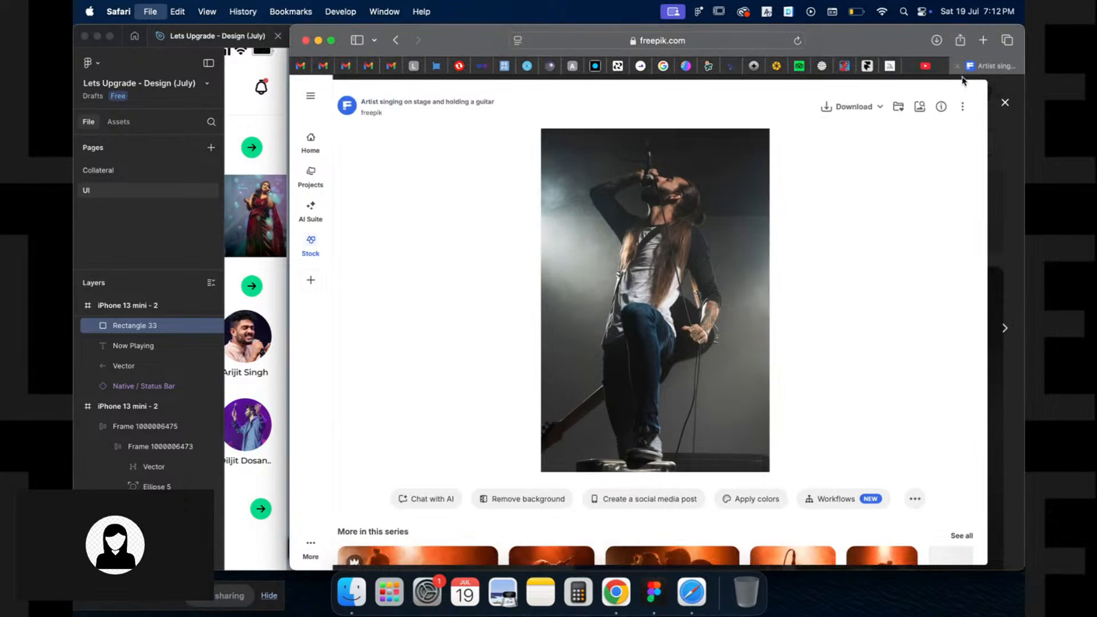
pyautogui.click(957, 66)
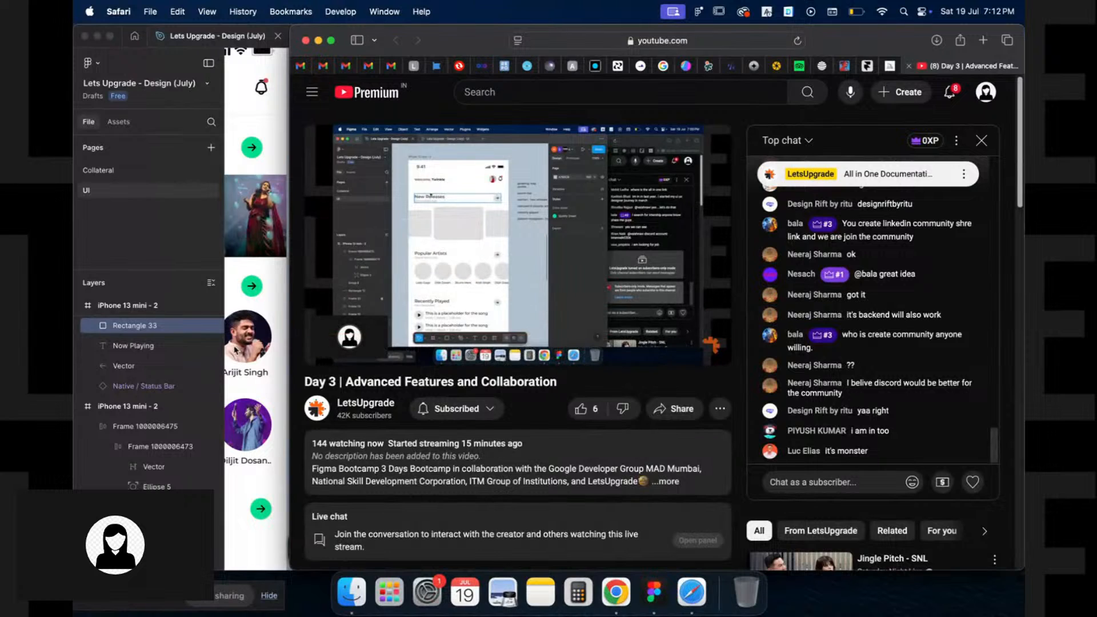
pyautogui.click(267, 341)
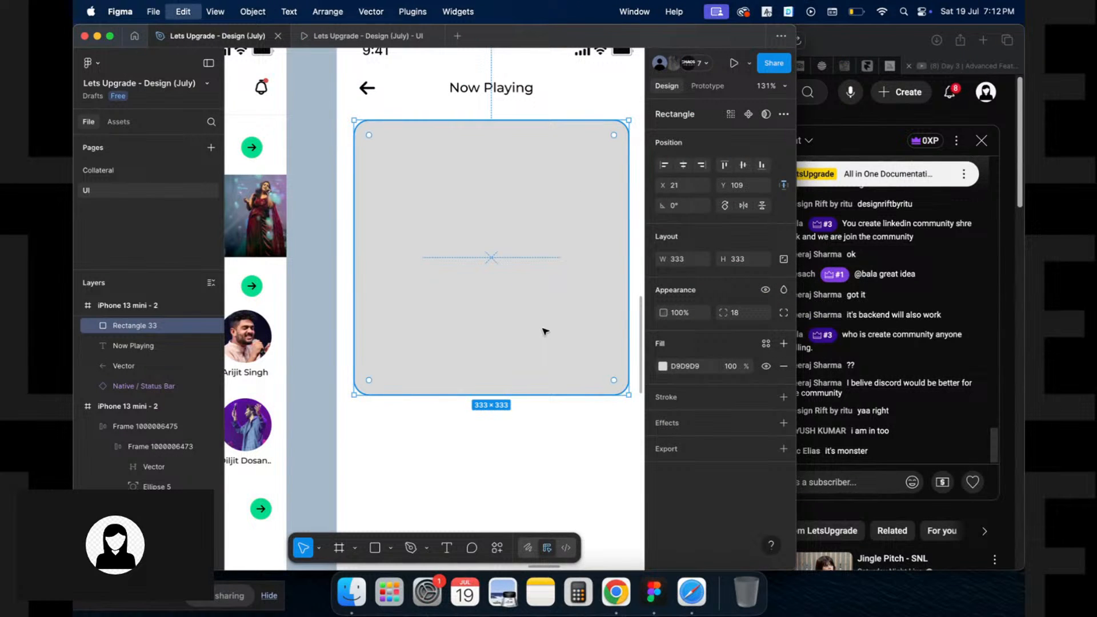
pyautogui.press('super+v')
pyautogui.scroll(-1, 546, 331)
pyautogui.hscroll(1, 545, 332)
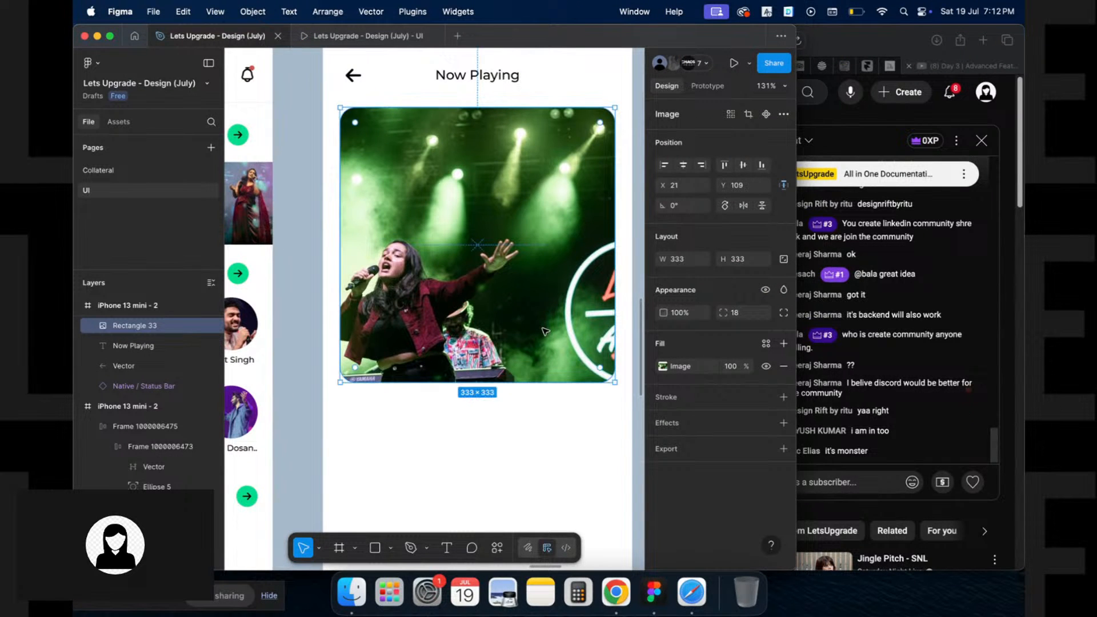
# Read back through the YouTube live chat messages in Safari and return to the Figma design
pyautogui.click(910, 367)
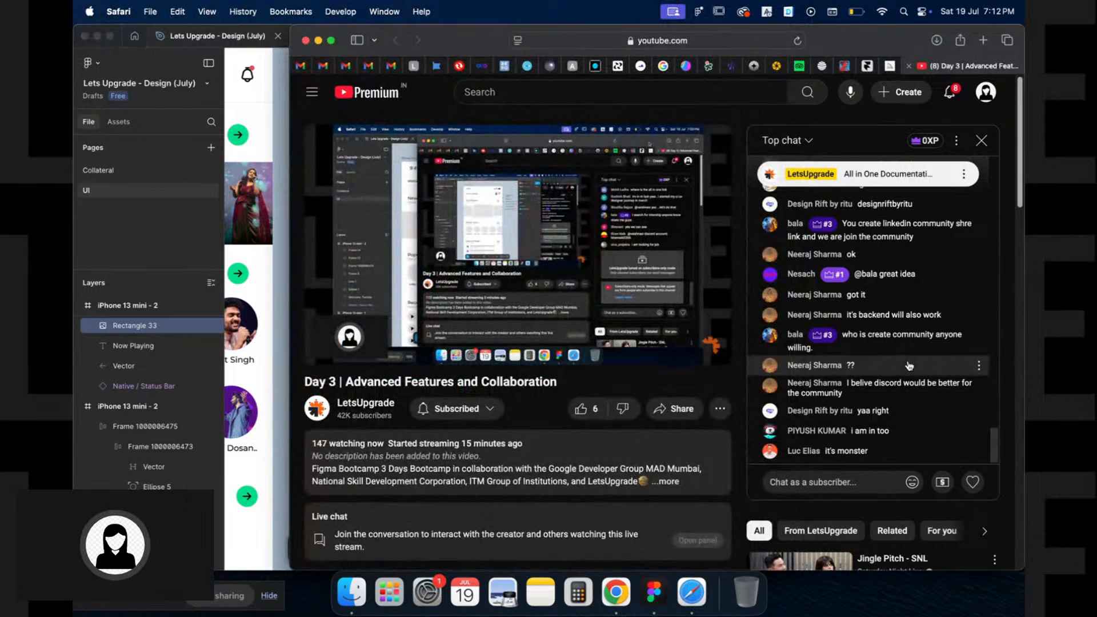
pyautogui.scroll(5, 910, 366)
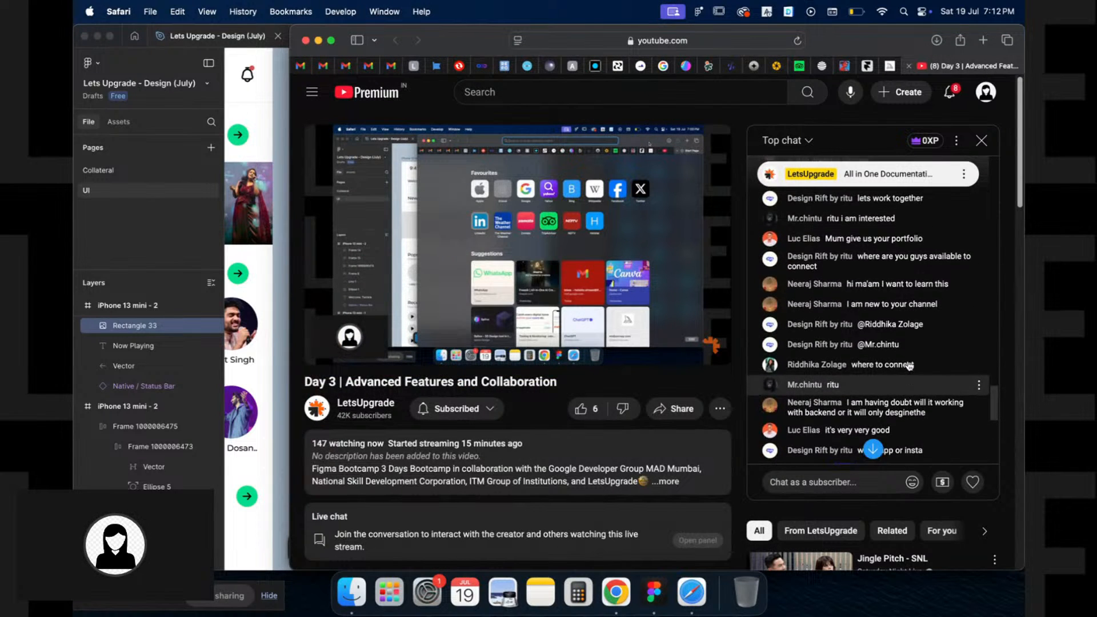
pyautogui.scroll(4, 910, 366)
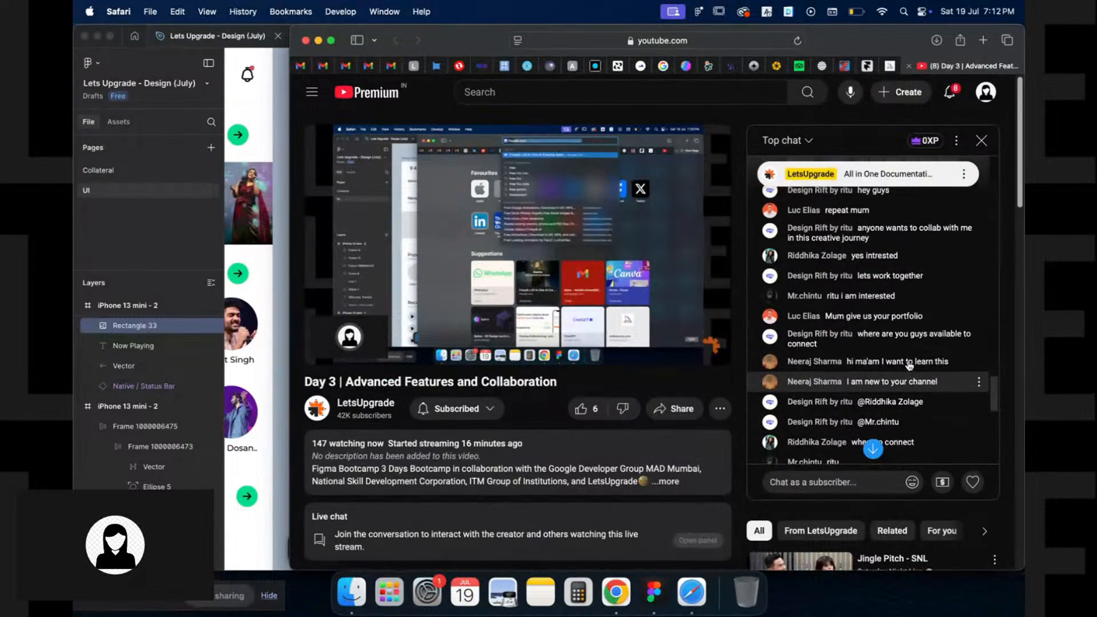
pyautogui.scroll(3, 909, 366)
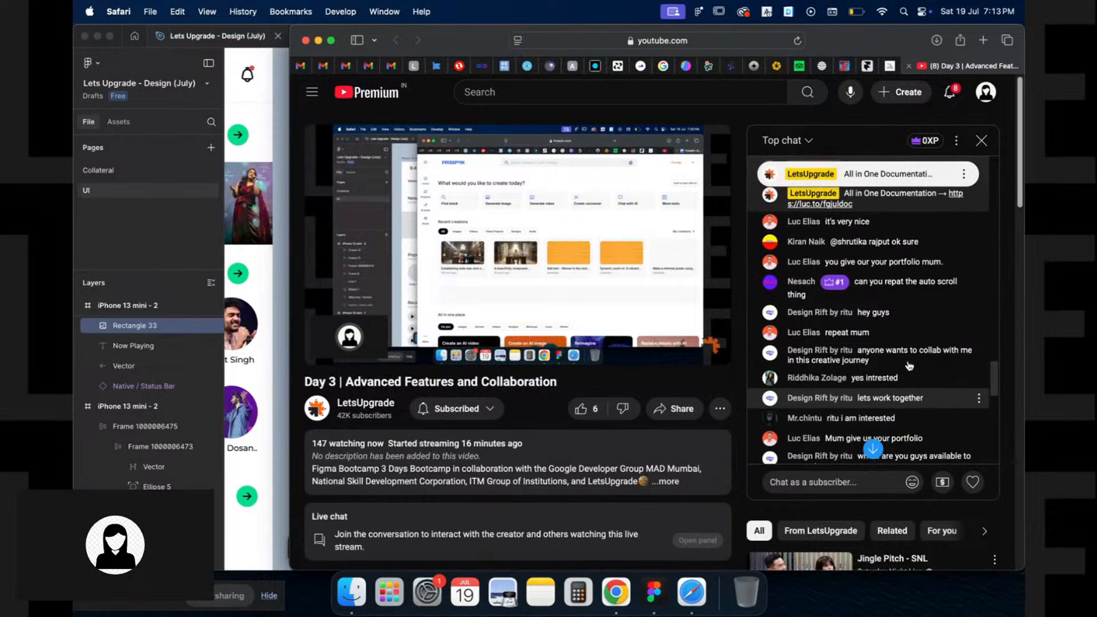
pyautogui.scroll(4, 910, 366)
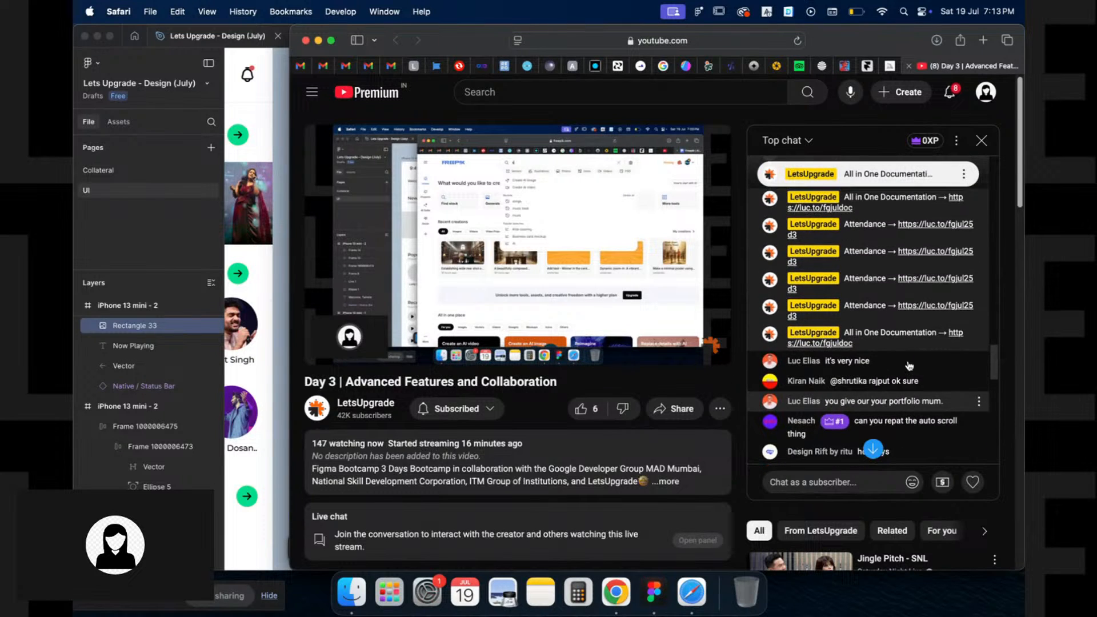
pyautogui.scroll(-5, 910, 366)
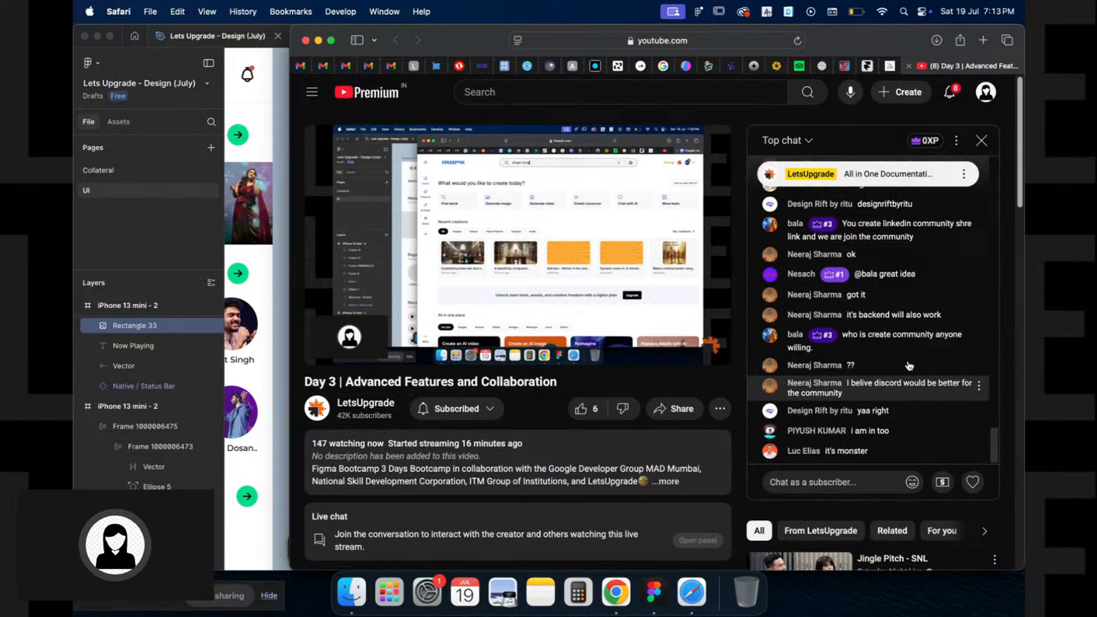
pyautogui.click(278, 329)
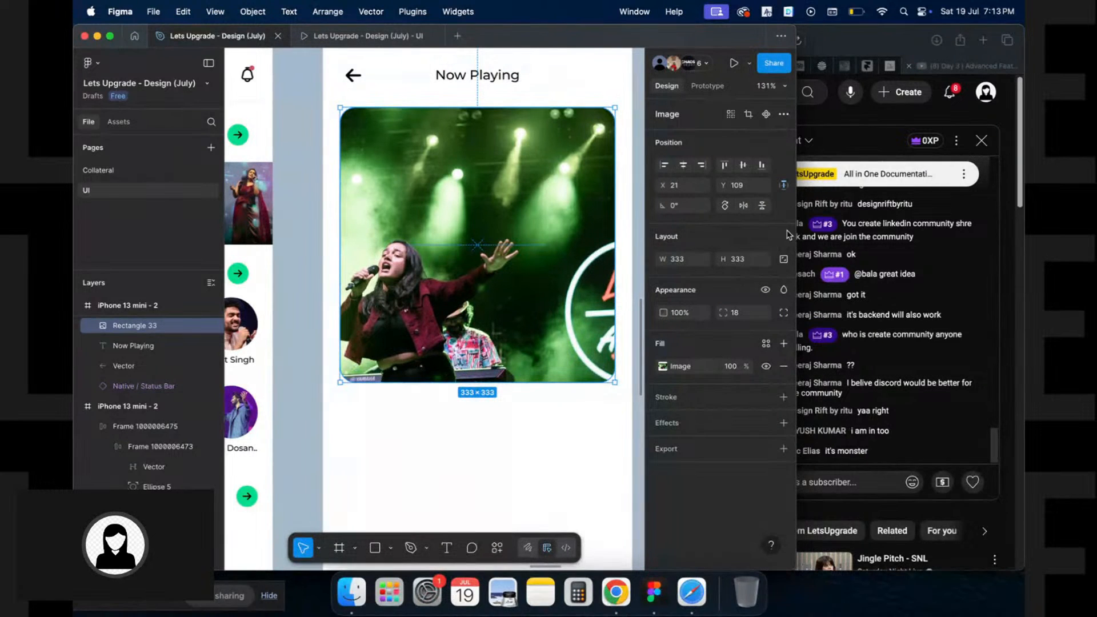
# Search Google Images for "singer song" in a new Safari tab
pyautogui.click(912, 50)
pyautogui.press('super+t')
pyautogui.write('singer son')
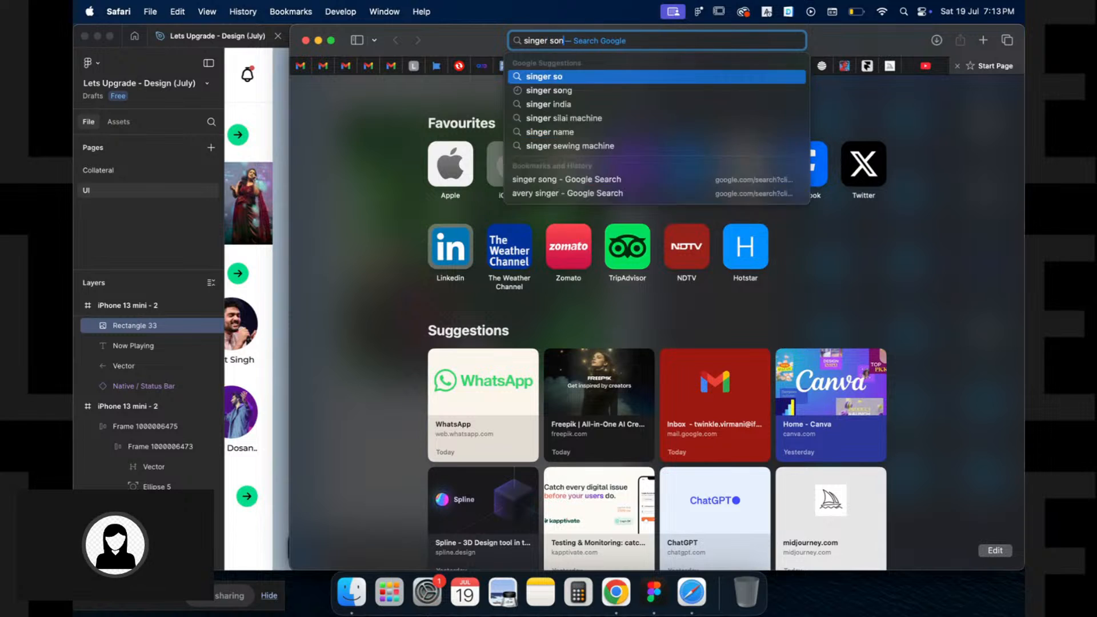
pyautogui.write('g')
pyautogui.press('Return')
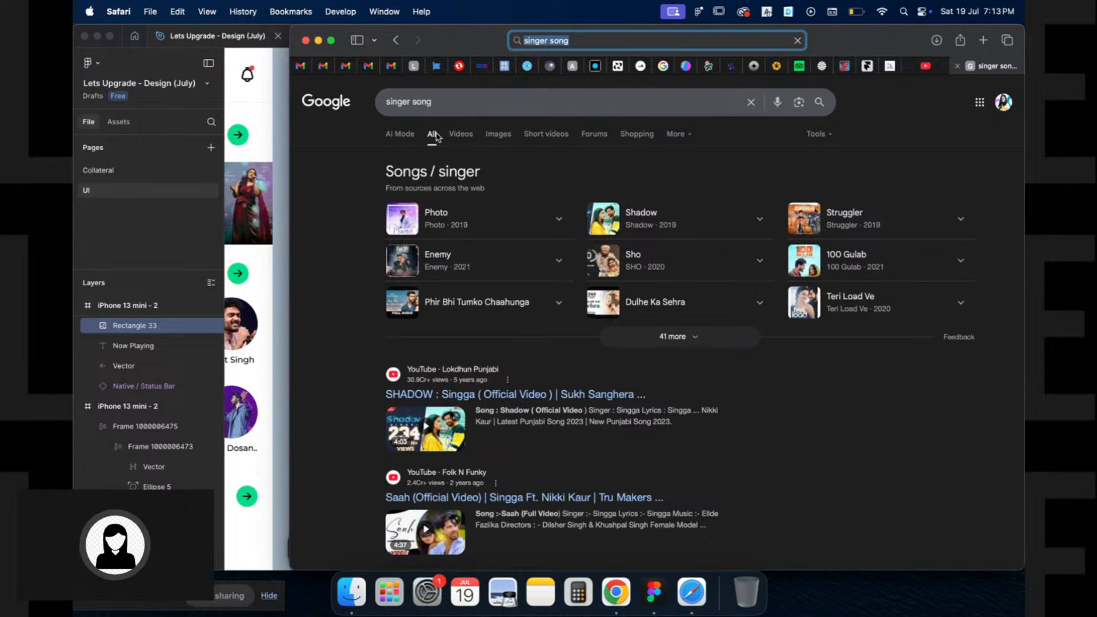
pyautogui.click(498, 134)
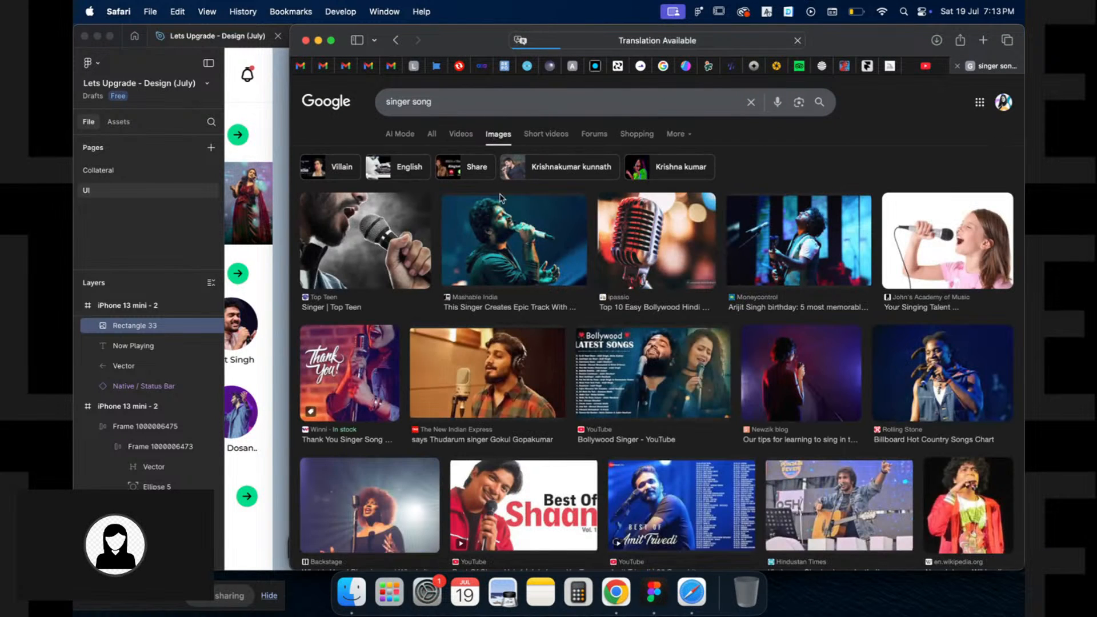
# Browse the image results and copy the related picture of a singer with a guitar on an orange-lit stage
pyautogui.scroll(-3, 810, 387)
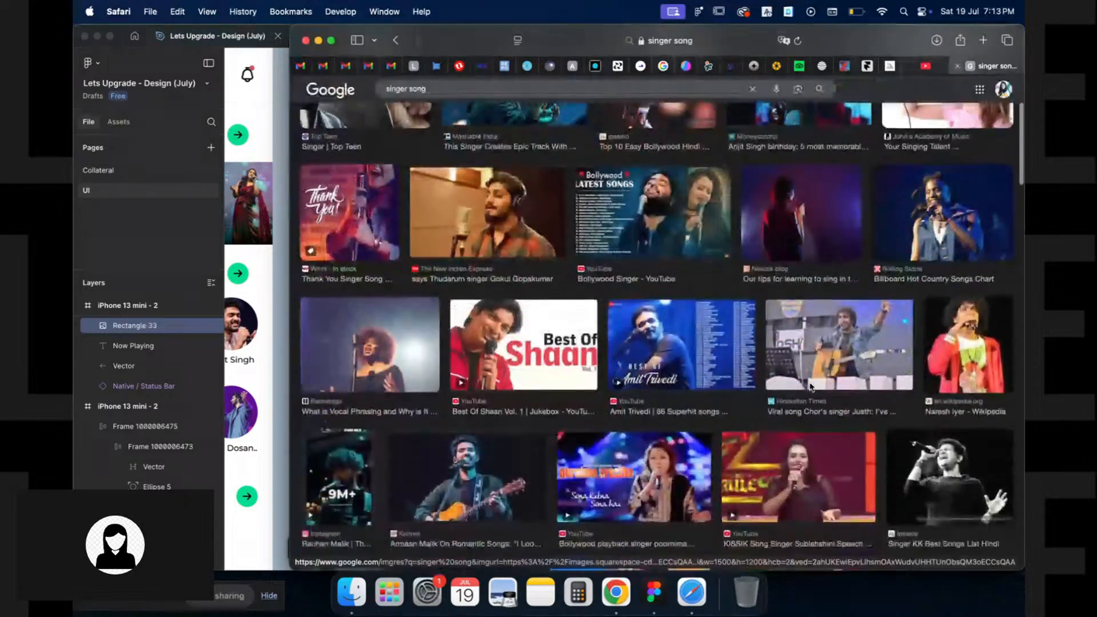
pyautogui.scroll(-10, 810, 387)
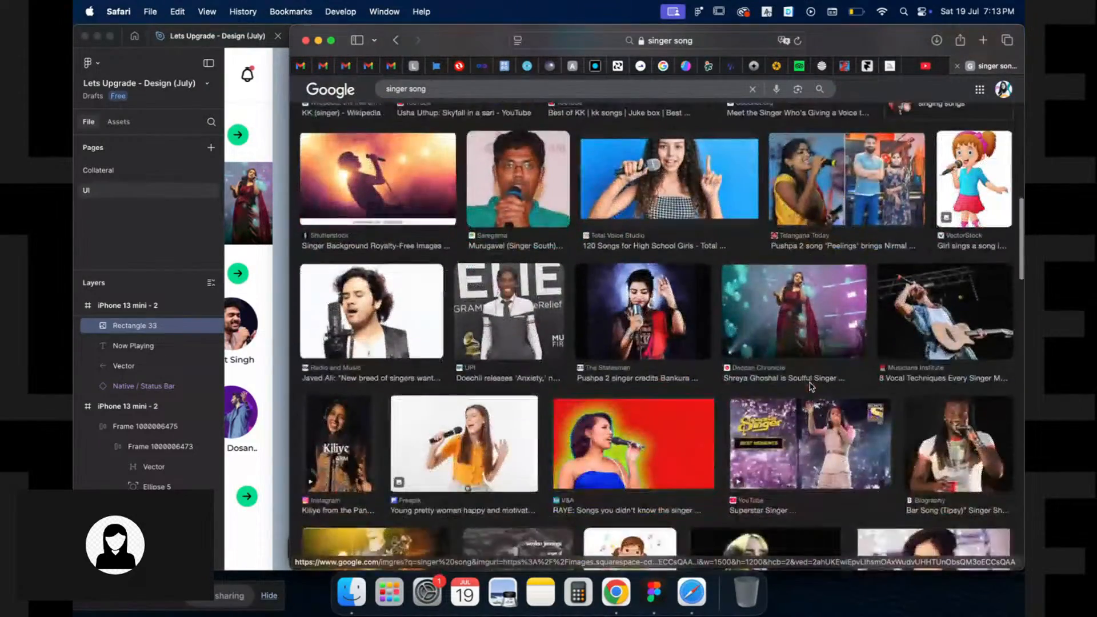
pyautogui.scroll(-7, 806, 320)
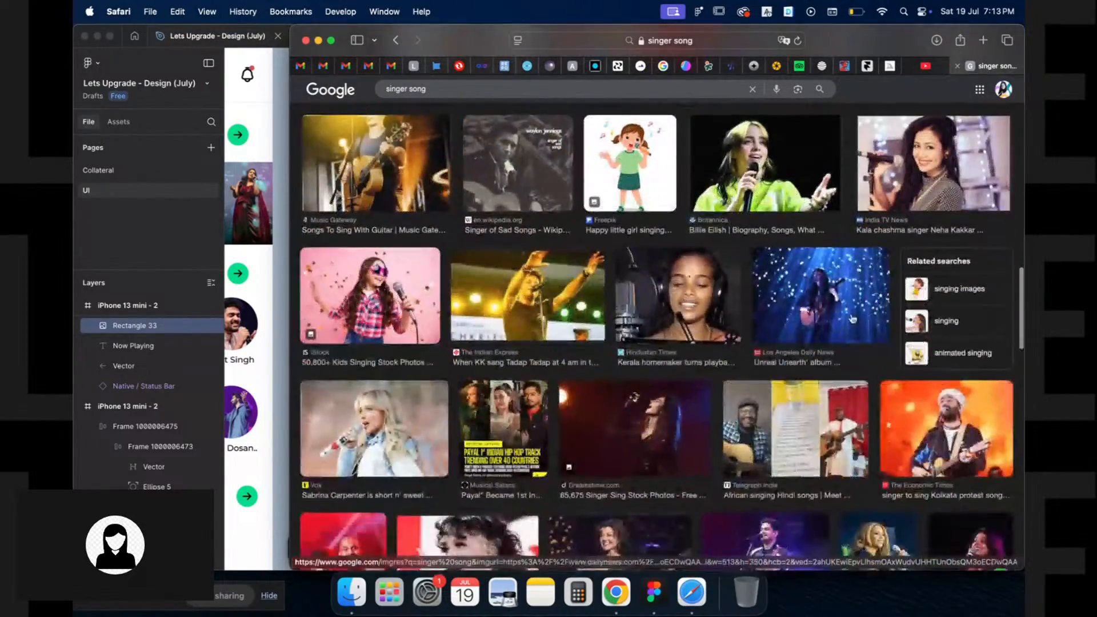
pyautogui.click(846, 280)
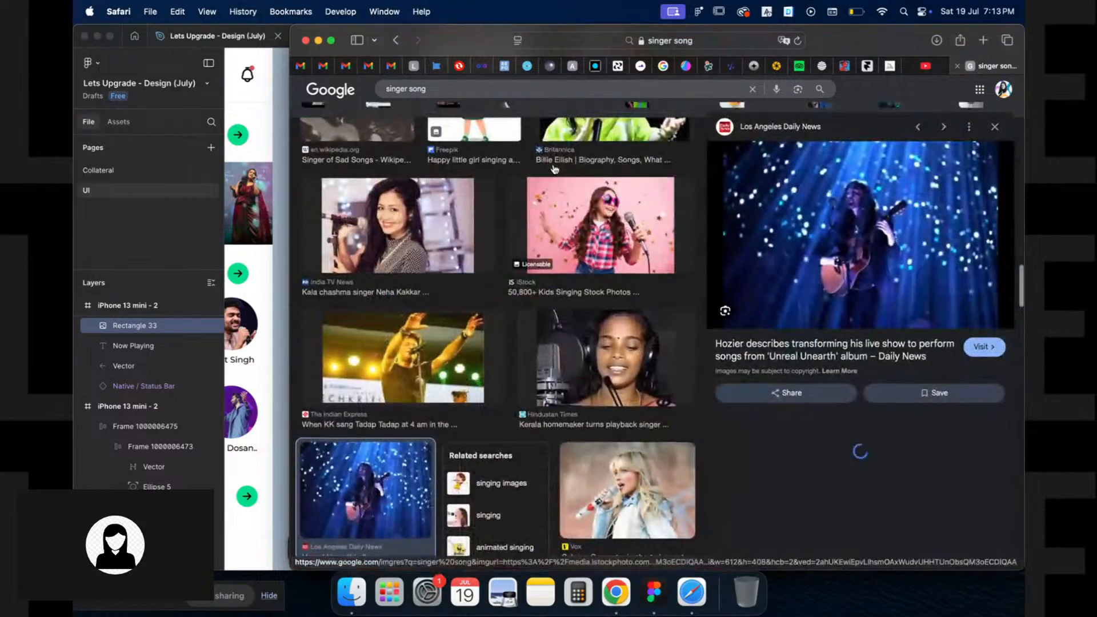
pyautogui.scroll(6, 637, 311)
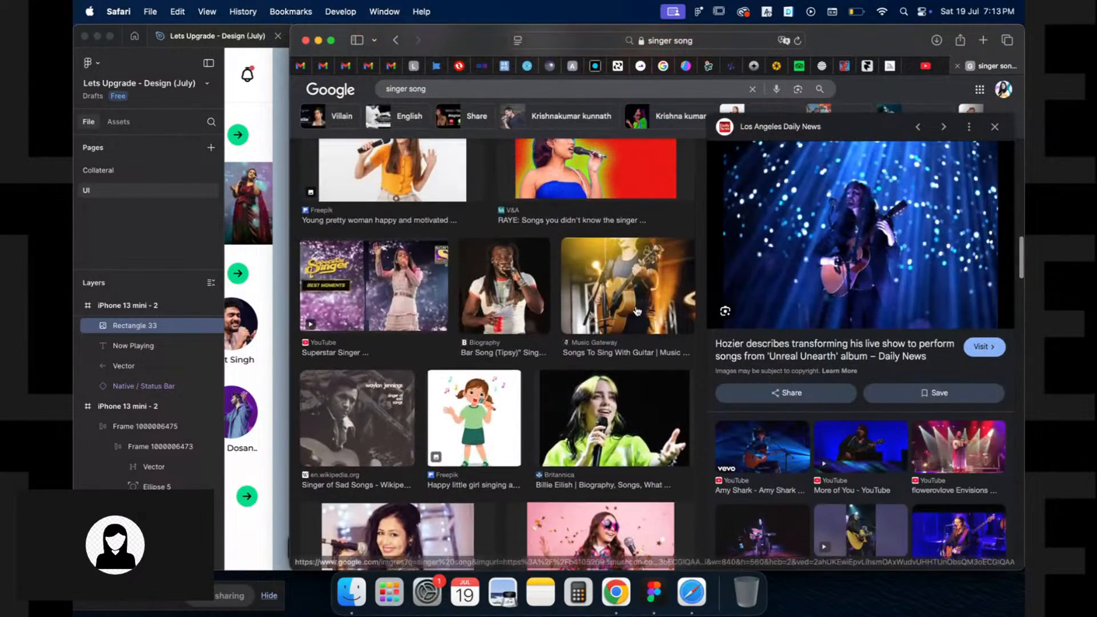
pyautogui.click(635, 312)
pyautogui.scroll(-5, 903, 274)
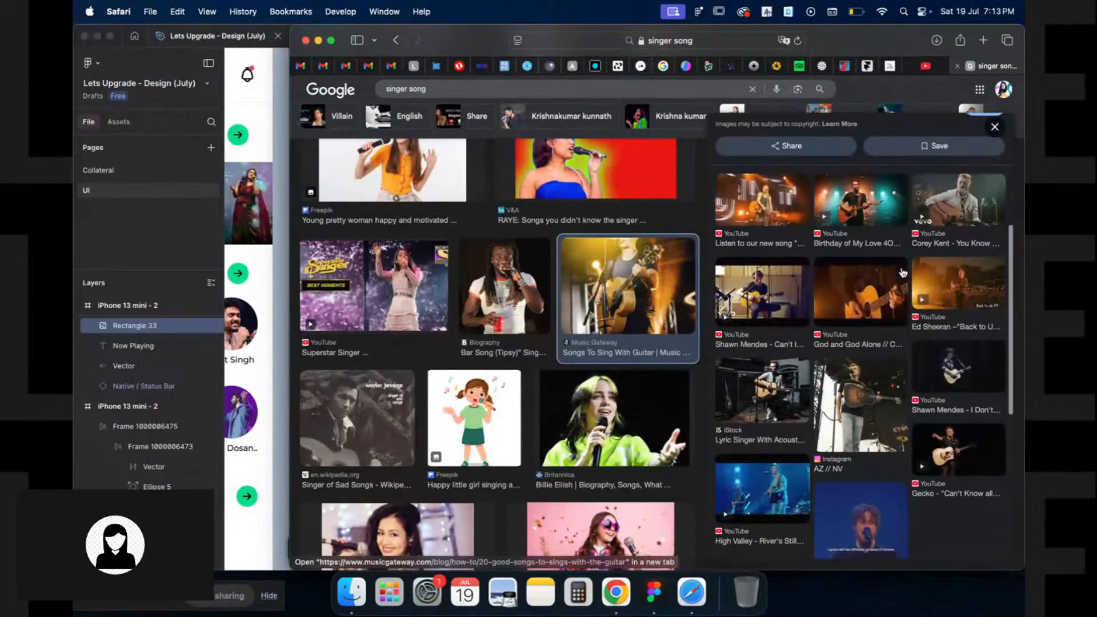
pyautogui.click(763, 200)
pyautogui.rightClick(870, 249)
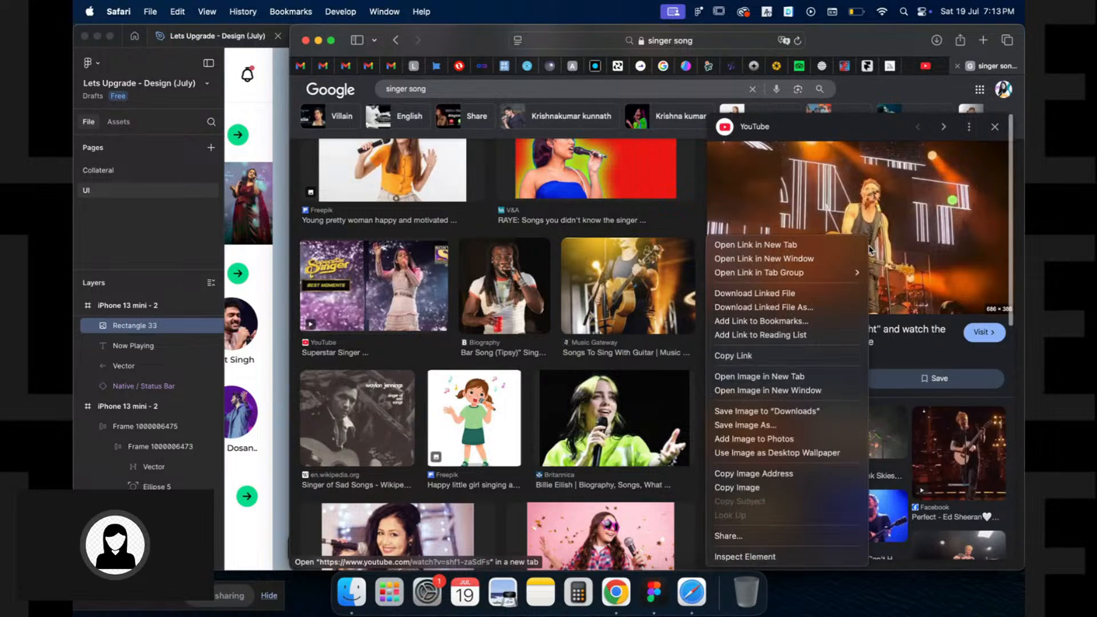
pyautogui.click(743, 487)
# Replace the Now Playing cover image in Figma with the copied guitarist picture
pyautogui.click(267, 399)
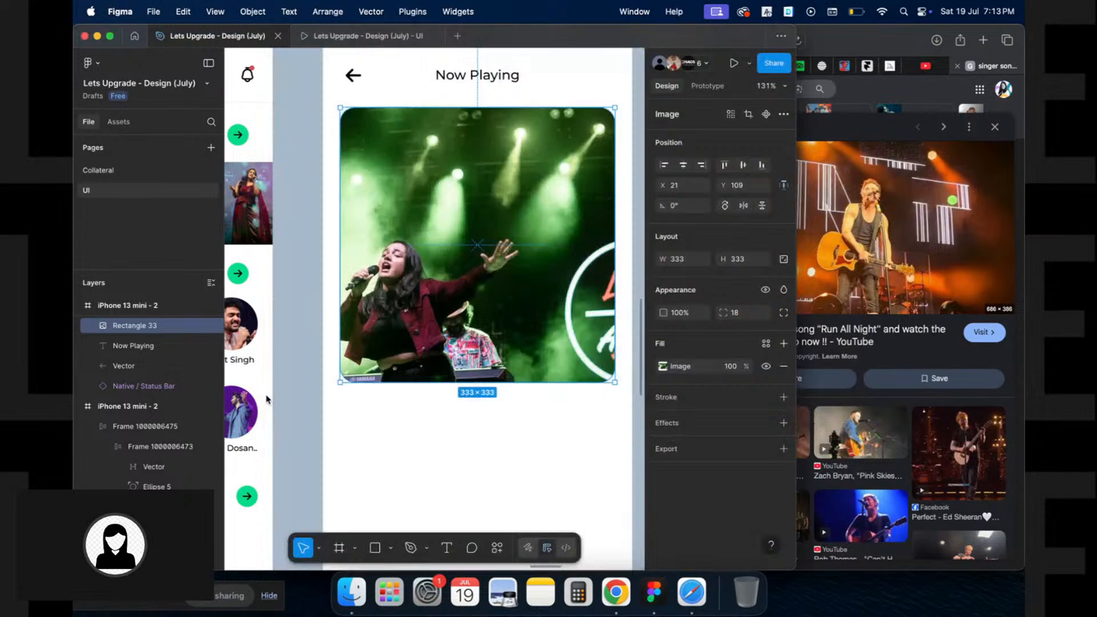
pyautogui.press('super+v')
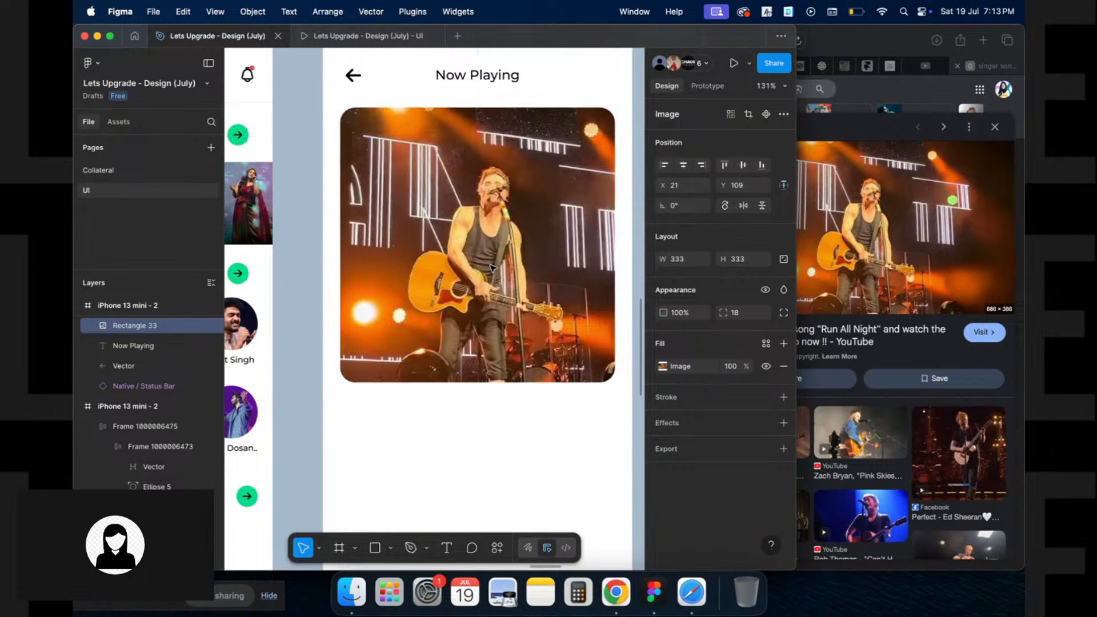
pyautogui.click(312, 291)
pyautogui.click(437, 263)
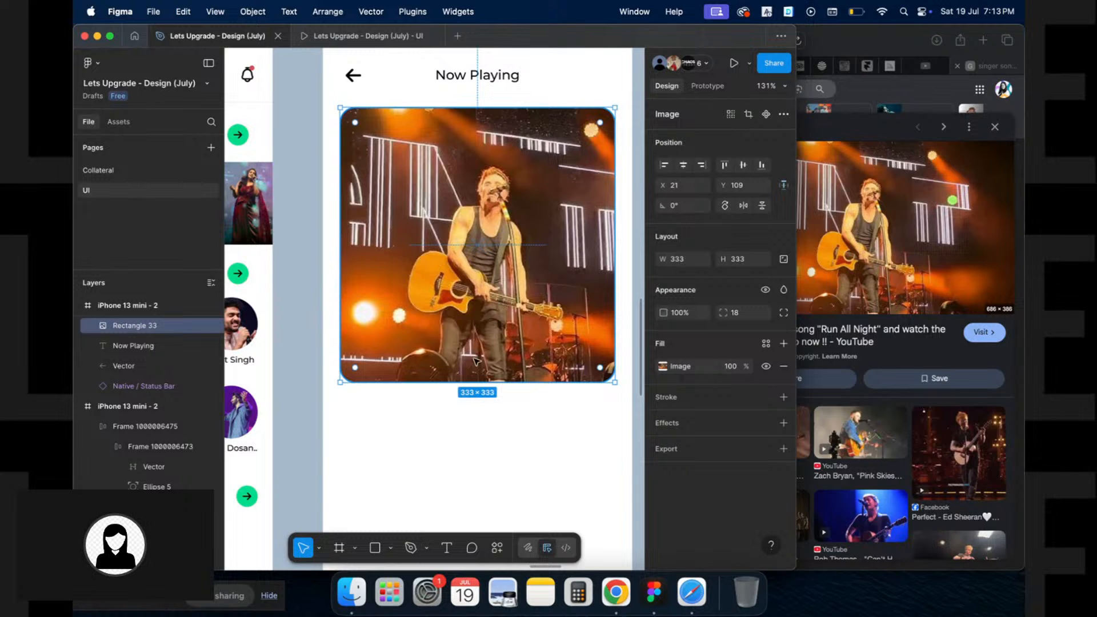
# Review the Spotify login and home screens next to the Now Playing screen
pyautogui.hscroll(5, 475, 361)
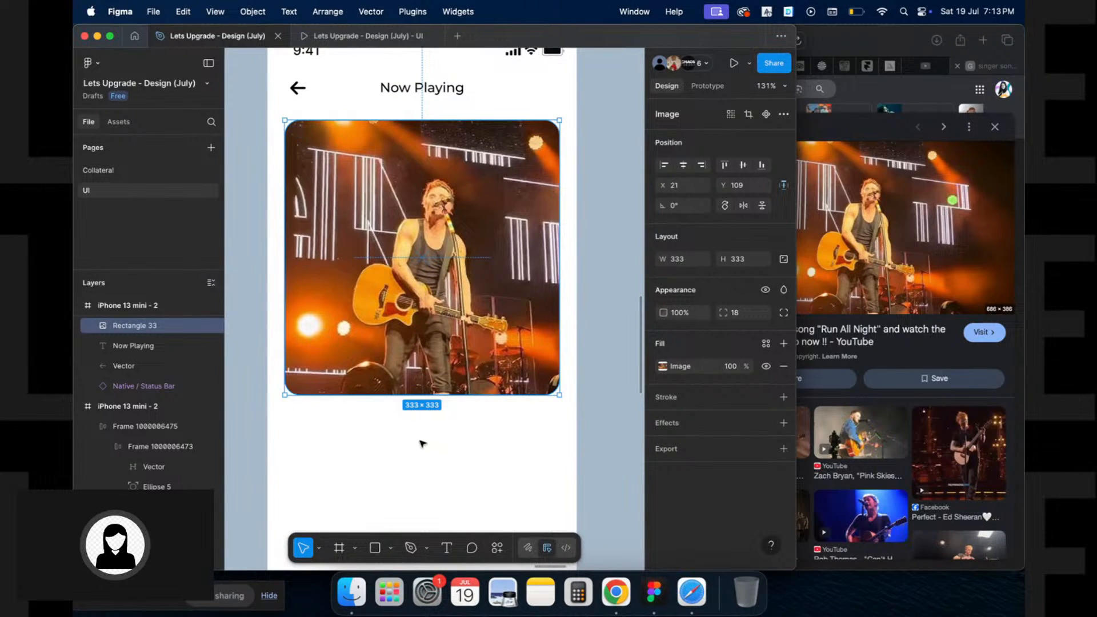
pyautogui.hscroll(-4, 423, 444)
pyautogui.scroll(-5, 422, 443)
pyautogui.hscroll(8, 422, 443)
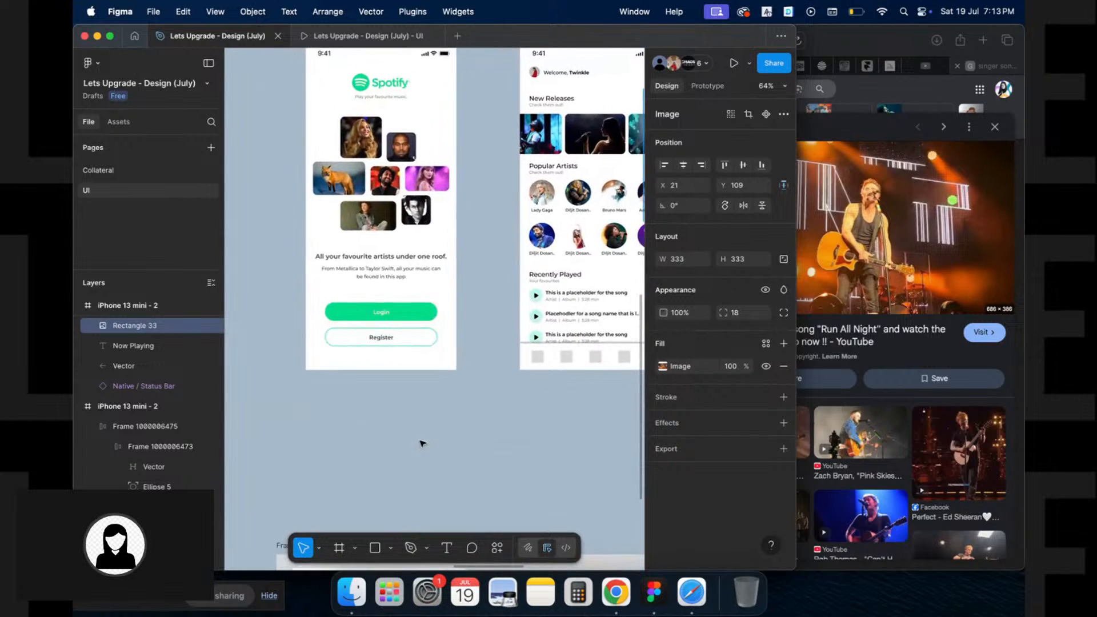
pyautogui.scroll(3, 422, 443)
pyautogui.hscroll(5, 422, 443)
pyautogui.hscroll(1, 423, 444)
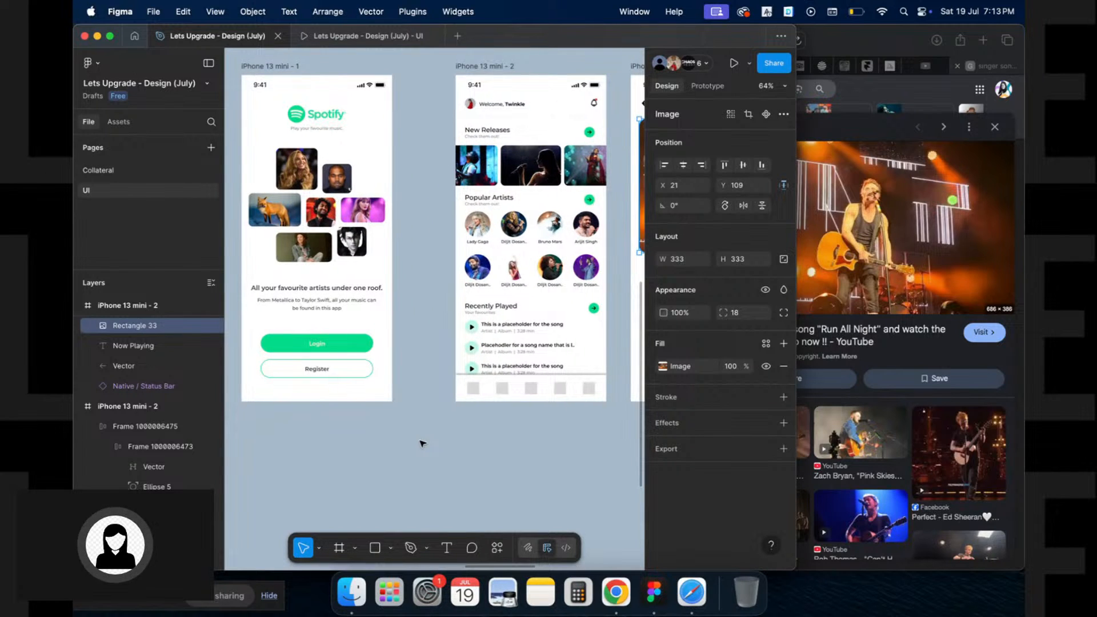
# Copy the green sound wave vector from the Instagram post and paste it below the cover image on the Now Playing screen
pyautogui.scroll(-5, 422, 444)
pyautogui.hscroll(3, 422, 443)
pyautogui.scroll(-3, 422, 444)
pyautogui.hscroll(-6, 422, 444)
pyautogui.scroll(4, 423, 443)
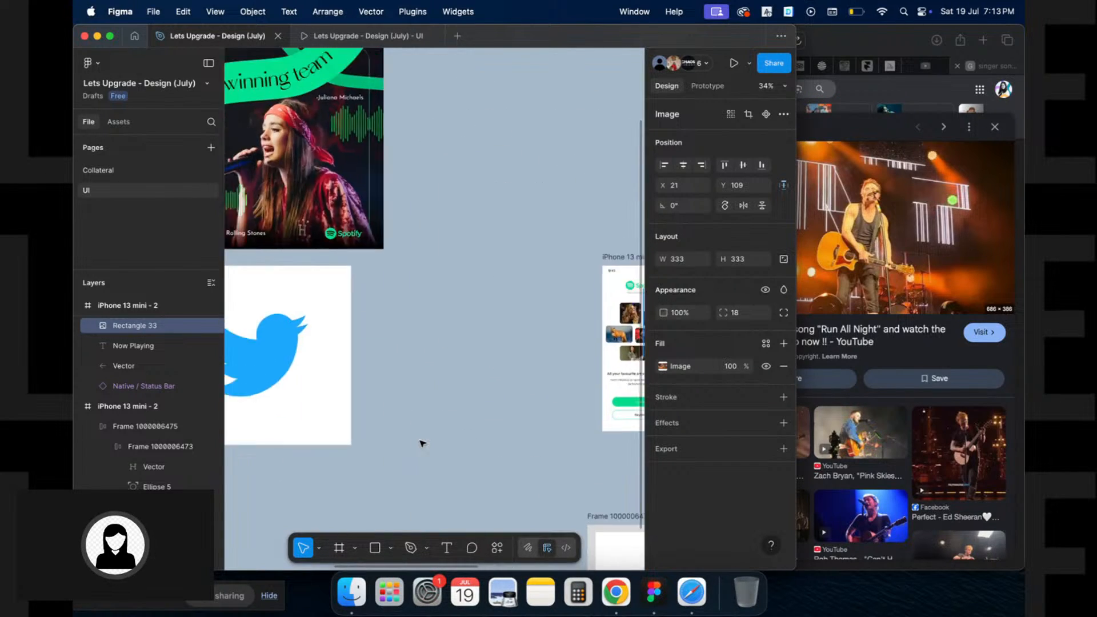
pyautogui.hscroll(-2, 422, 444)
pyautogui.scroll(3, 423, 444)
pyautogui.scroll(5, 327, 292)
pyautogui.click(276, 336)
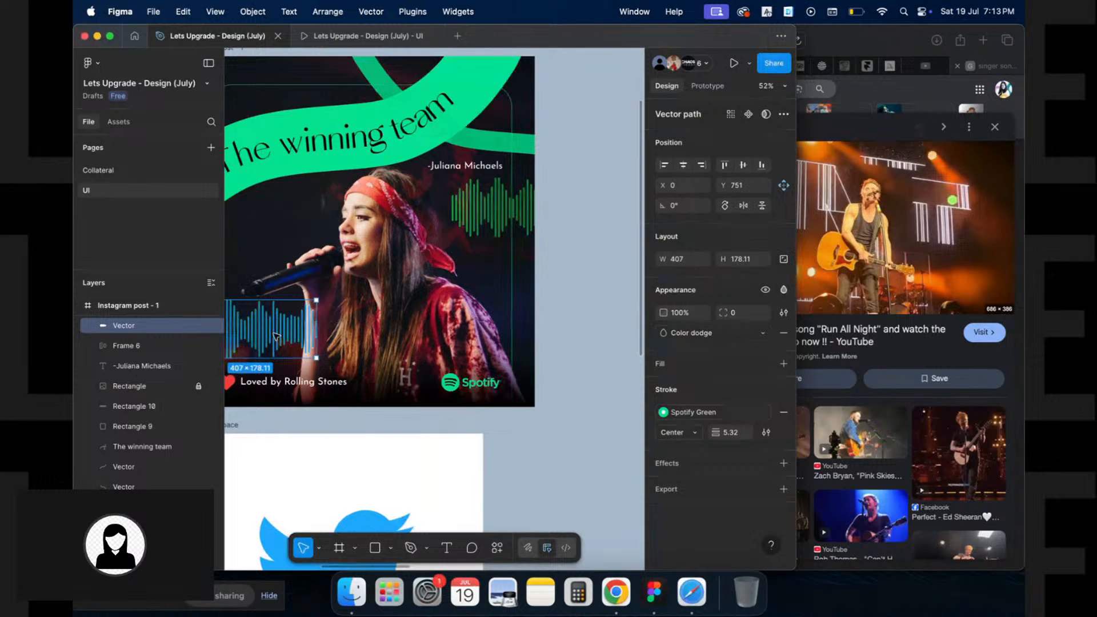
pyautogui.scroll(-10, 276, 336)
pyautogui.hscroll(3, 276, 336)
pyautogui.hscroll(-6, 280, 335)
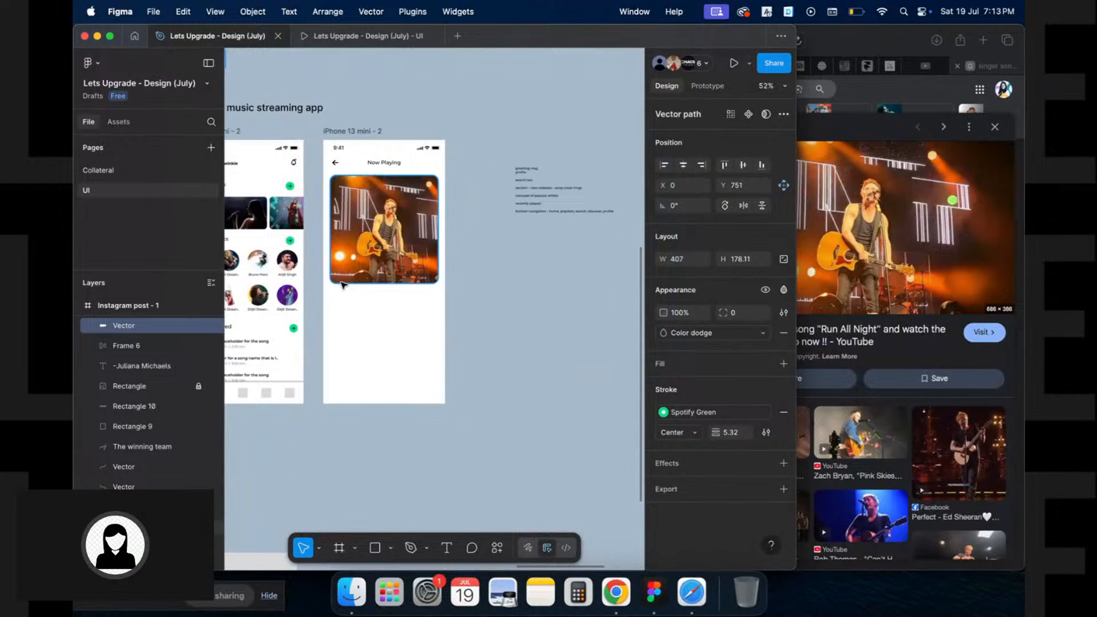
pyautogui.scroll(5, 342, 284)
pyautogui.scroll(-5, 341, 285)
pyautogui.press('super+c')
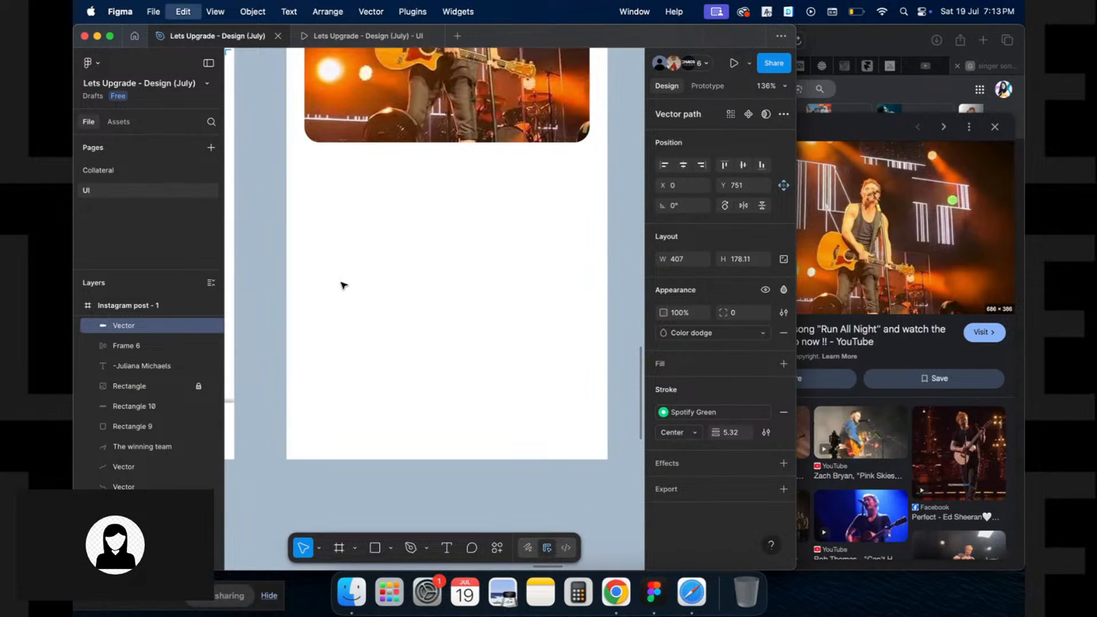
pyautogui.press('super+v')
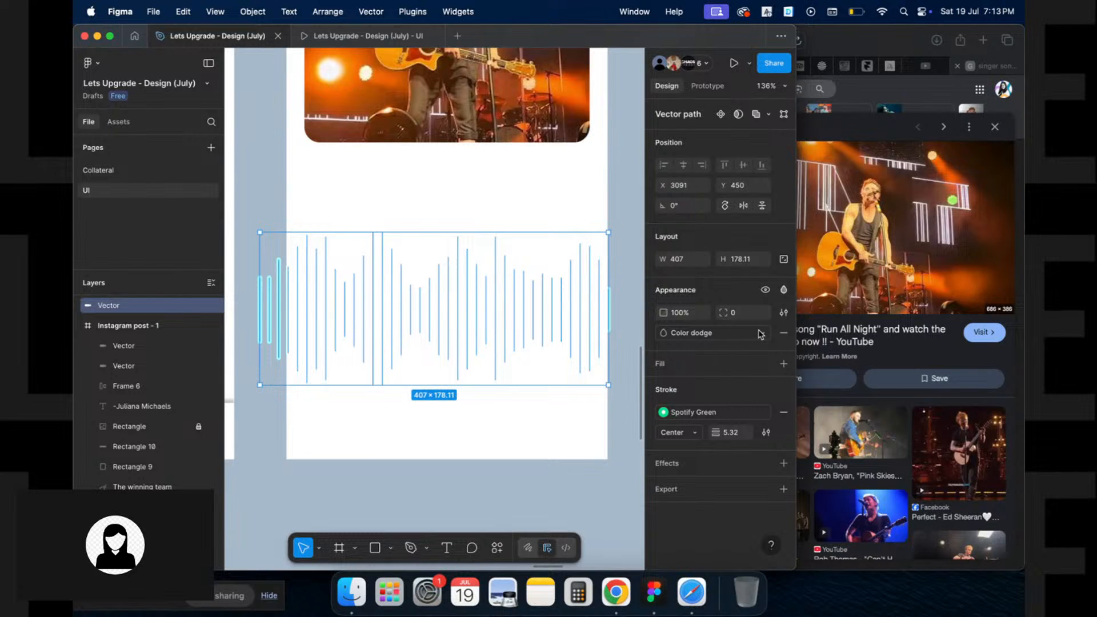
# Remove the Color dodge blend mode from the pasted sound wave and resize it to about 303 × 74
pyautogui.click(784, 335)
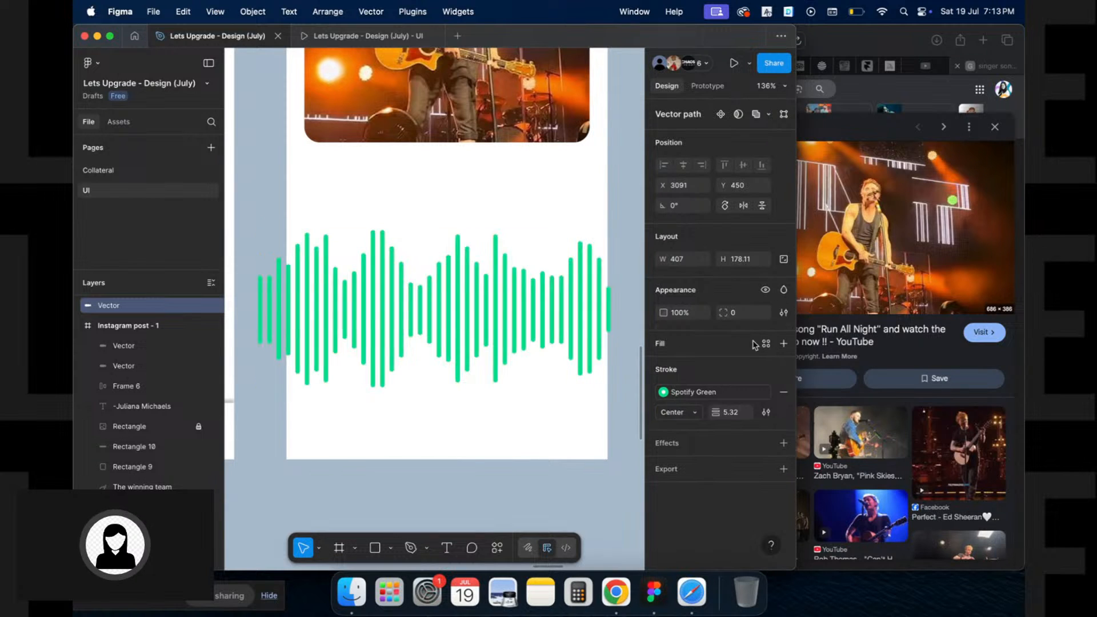
pyautogui.moveTo(468, 235); pyautogui.dragTo(468, 277)
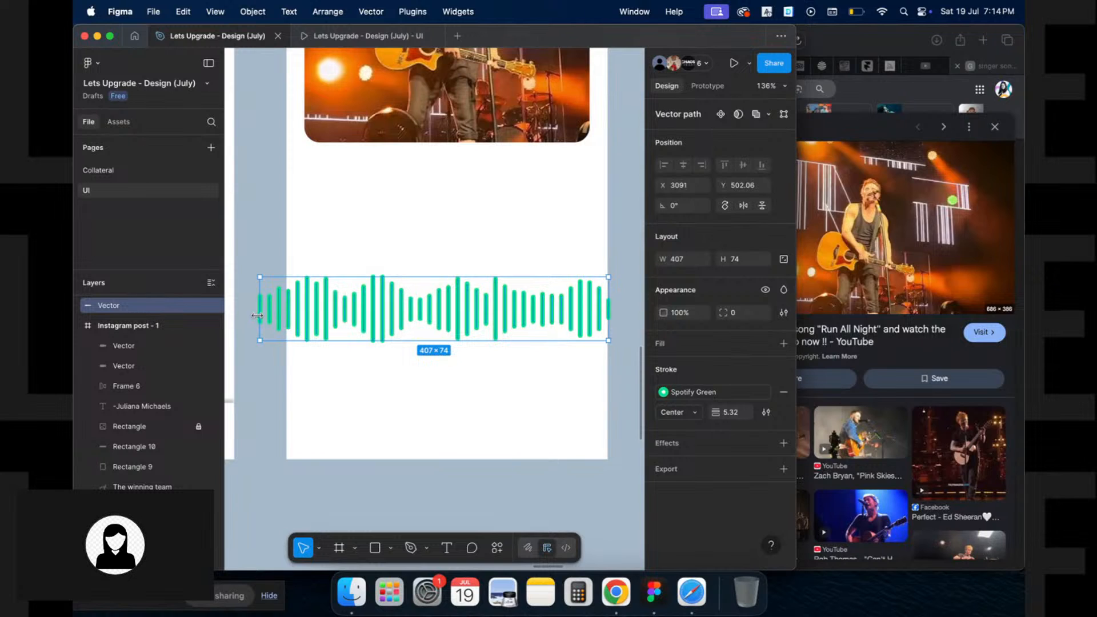
pyautogui.moveTo(260, 317); pyautogui.dragTo(349, 319)
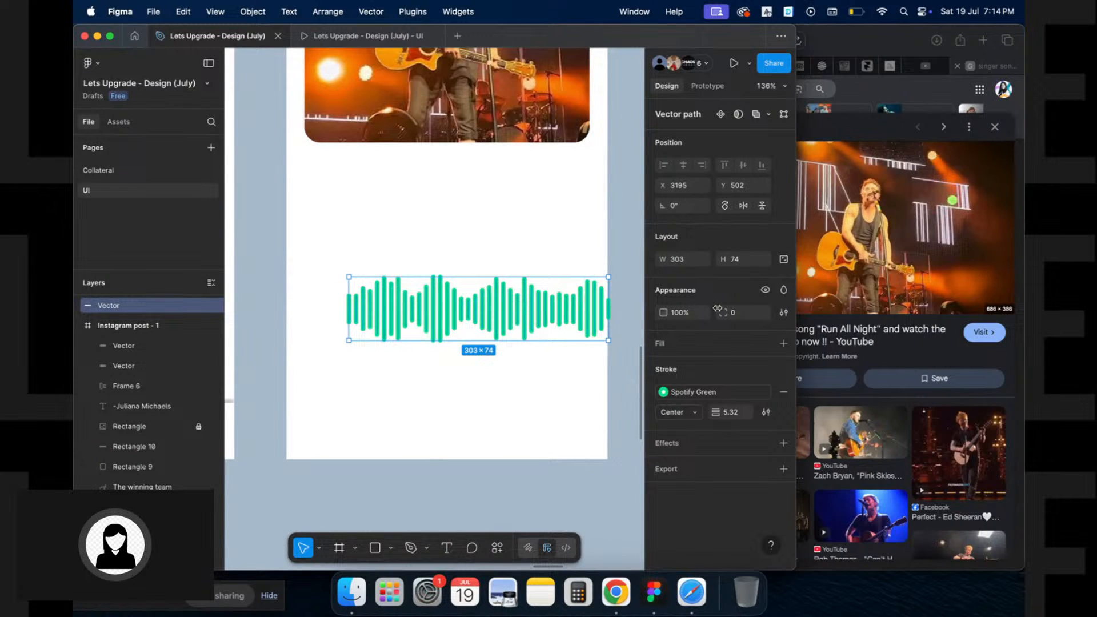
# Set the sound wave's stroke weight to 3
pyautogui.click(743, 412)
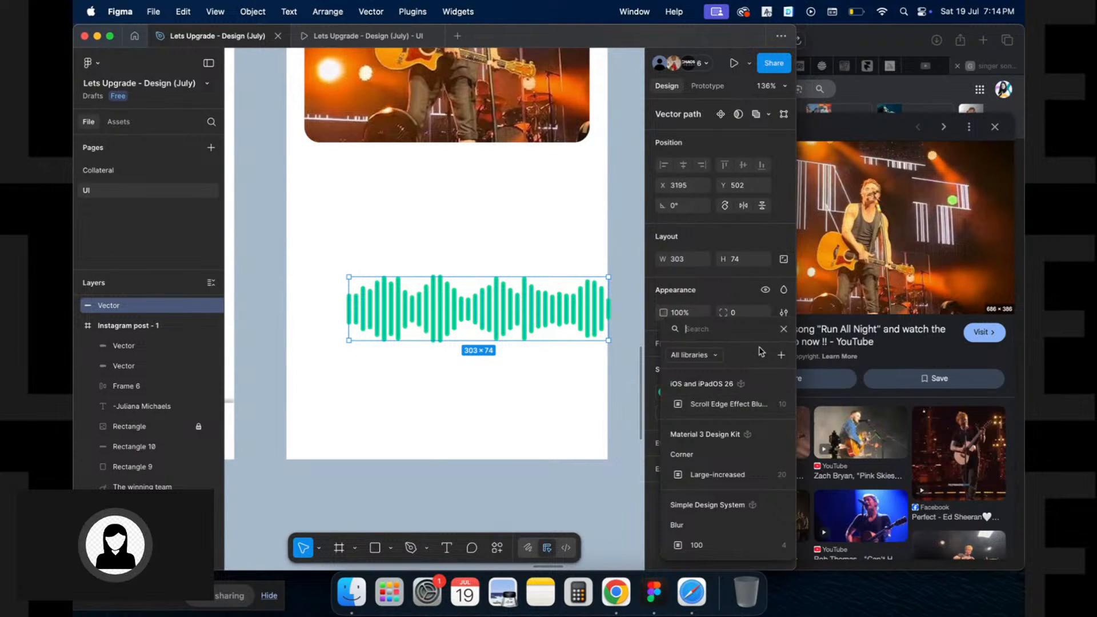
pyautogui.click(737, 295)
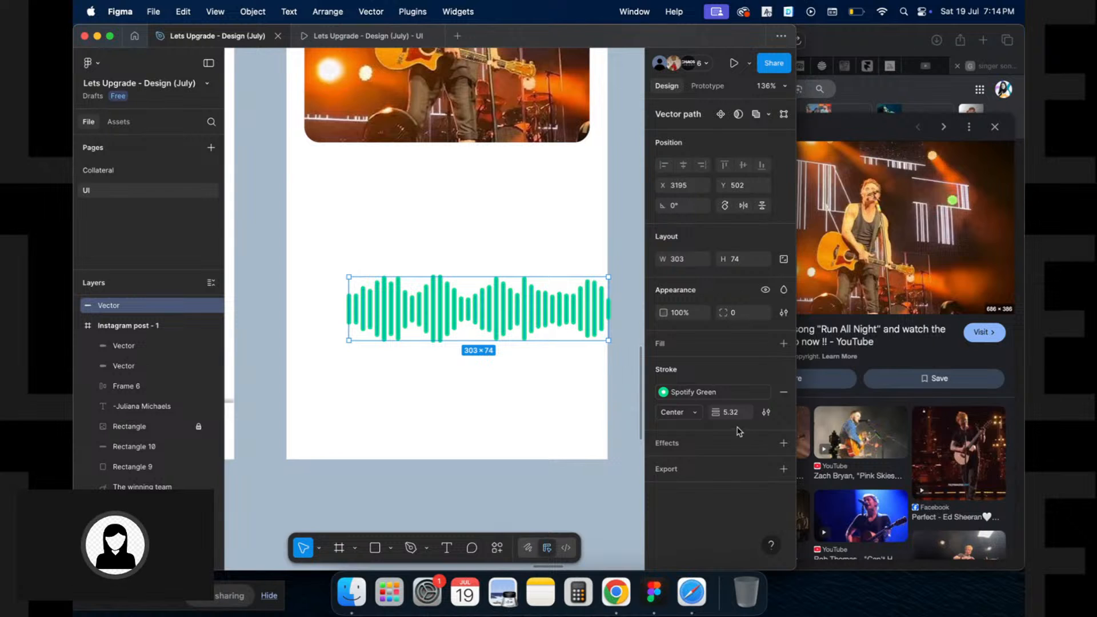
pyautogui.write('3')
pyautogui.press('Return')
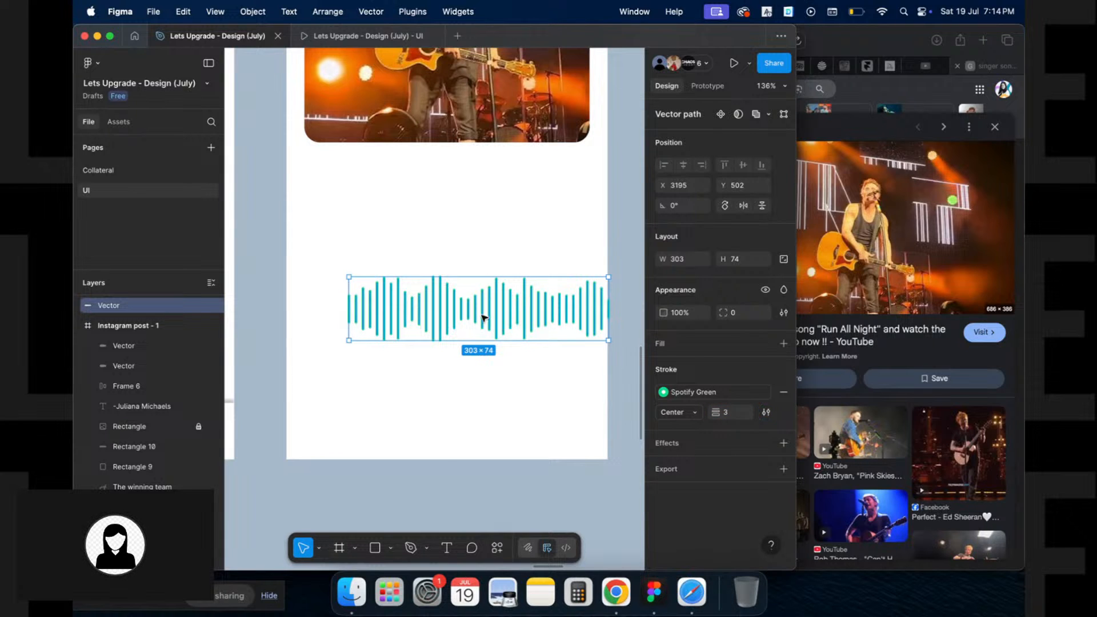
# Move the sound wave lower and centre it beneath the cover image within the Now Playing screen
pyautogui.moveTo(482, 318); pyautogui.dragTo(456, 348)
pyautogui.scroll(-5, 482, 318)
pyautogui.scroll(5, 465, 266)
pyautogui.click(433, 259)
pyautogui.scroll(3, 432, 259)
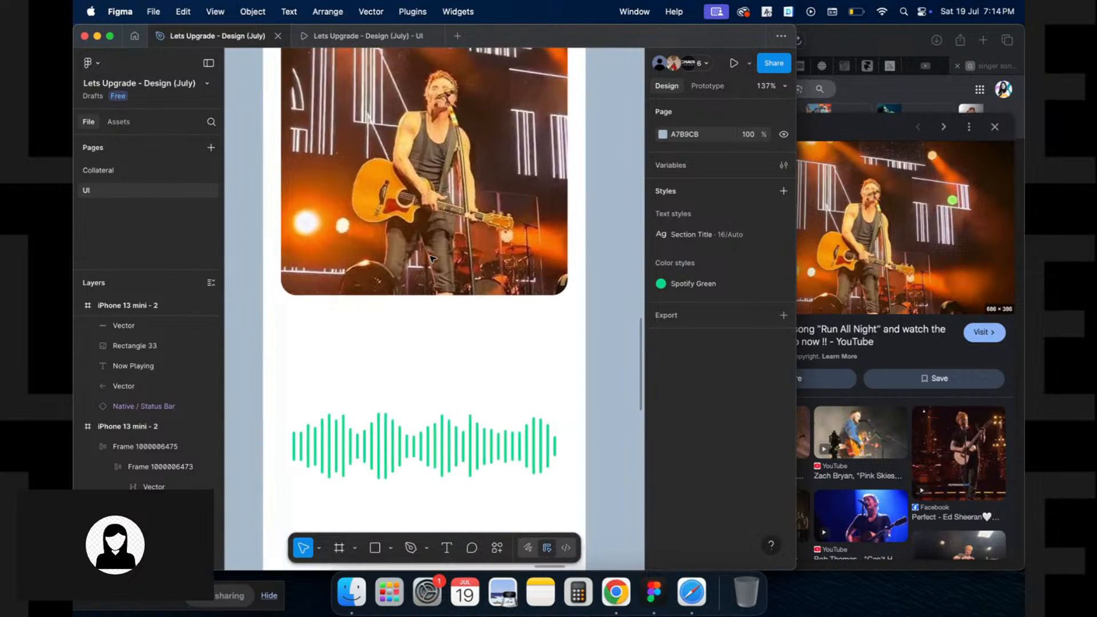
# Duplicate the Now Playing heading into the space between the cover image and the sound wave
pyautogui.scroll(-3, 320, 323)
pyautogui.moveTo(410, 61); pyautogui.dragTo(414, 341)
pyautogui.hscroll(-3, 415, 341)
pyautogui.scroll(5, 416, 341)
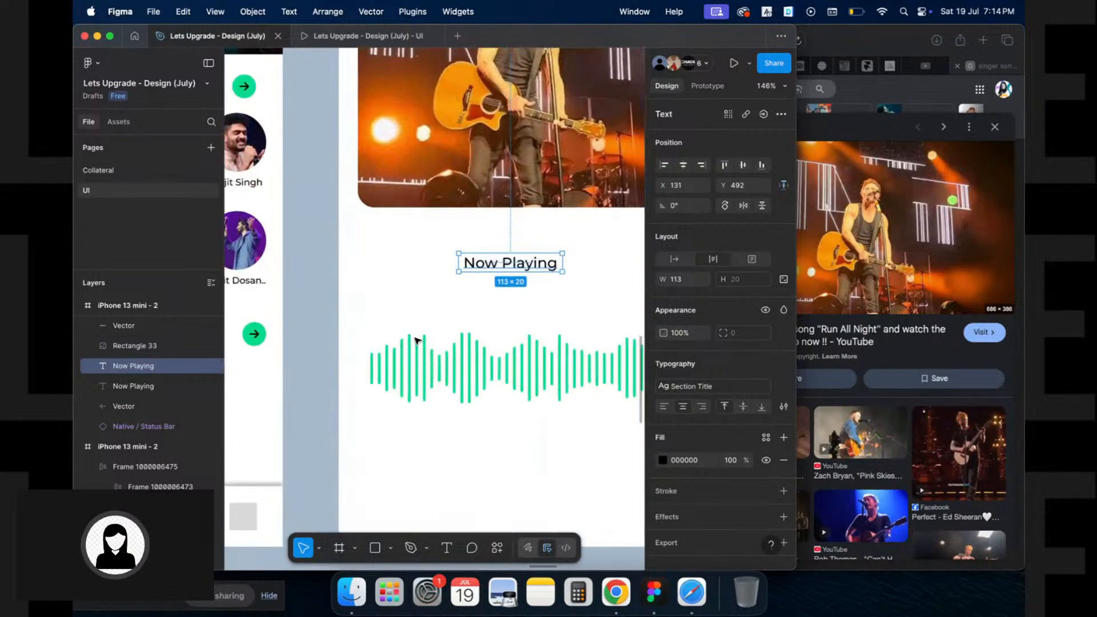
# Change the duplicated heading to "Nothing Else Matters" and fit its text box to a single line
pyautogui.doubleClick(444, 286)
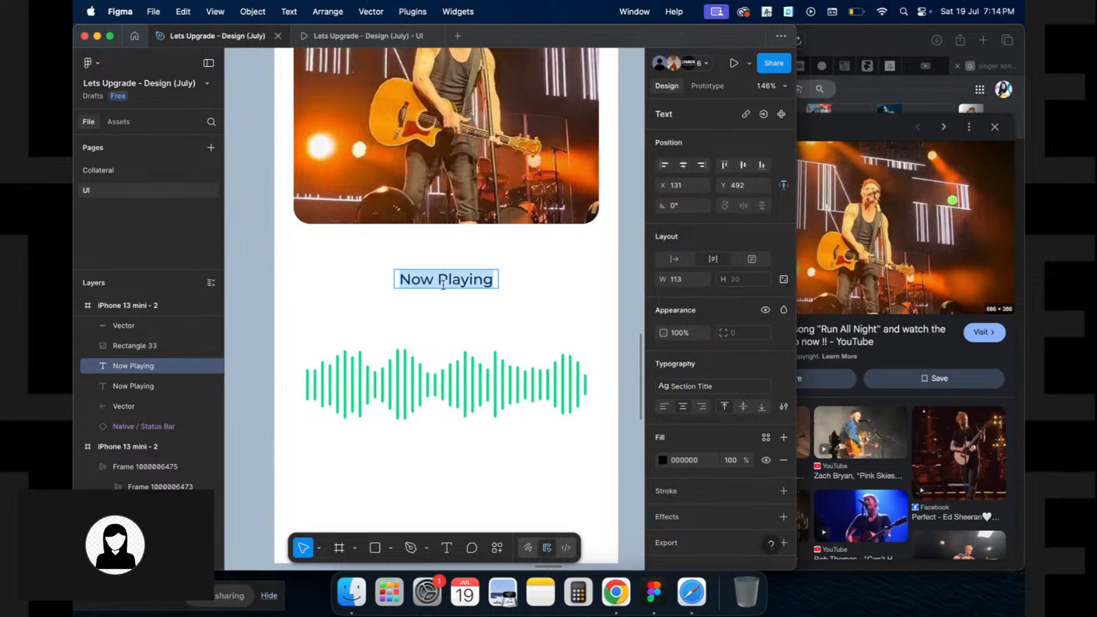
pyautogui.write('Nothing Else Matters')
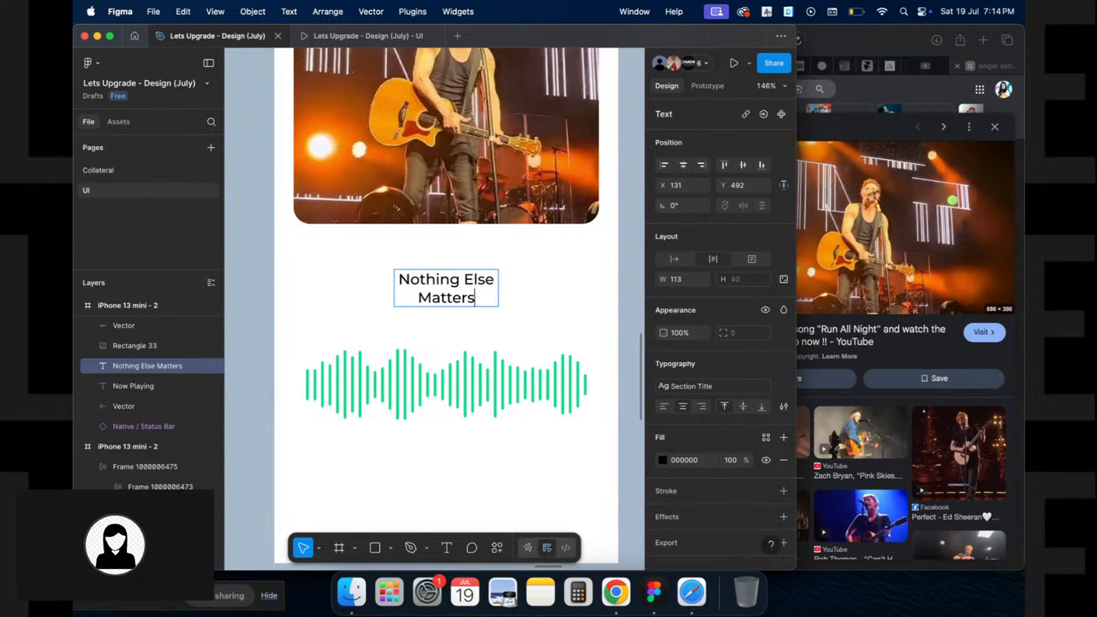
pyautogui.press('Escape')
pyautogui.press('Return')
pyautogui.press('Escape')
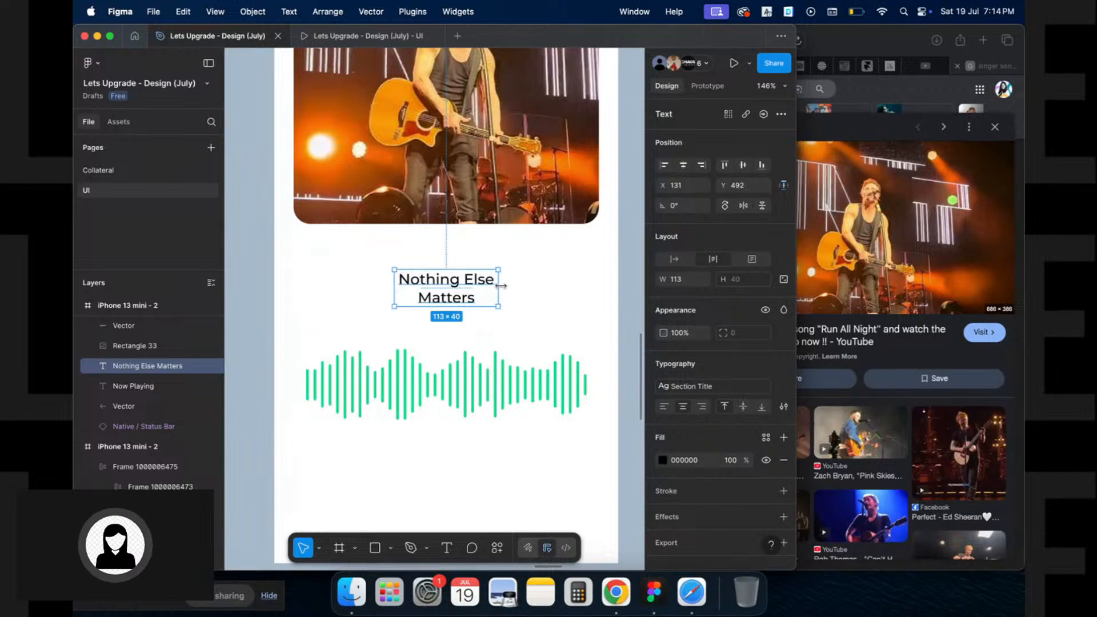
pyautogui.doubleClick(499, 299)
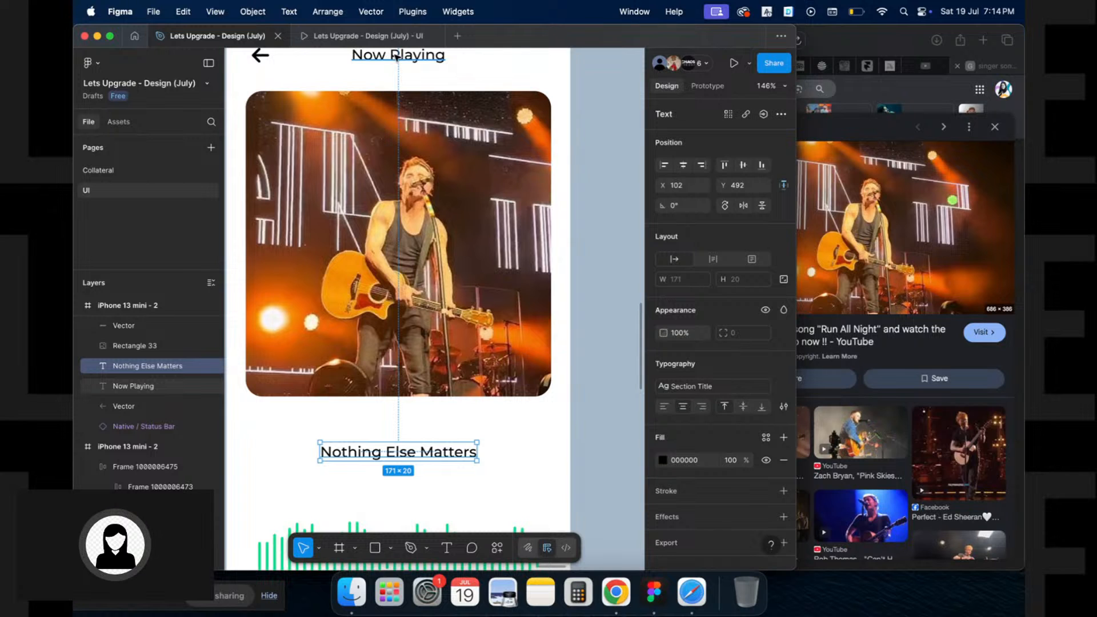
pyautogui.scroll(-3, 443, 492)
pyautogui.hscroll(-1, 443, 492)
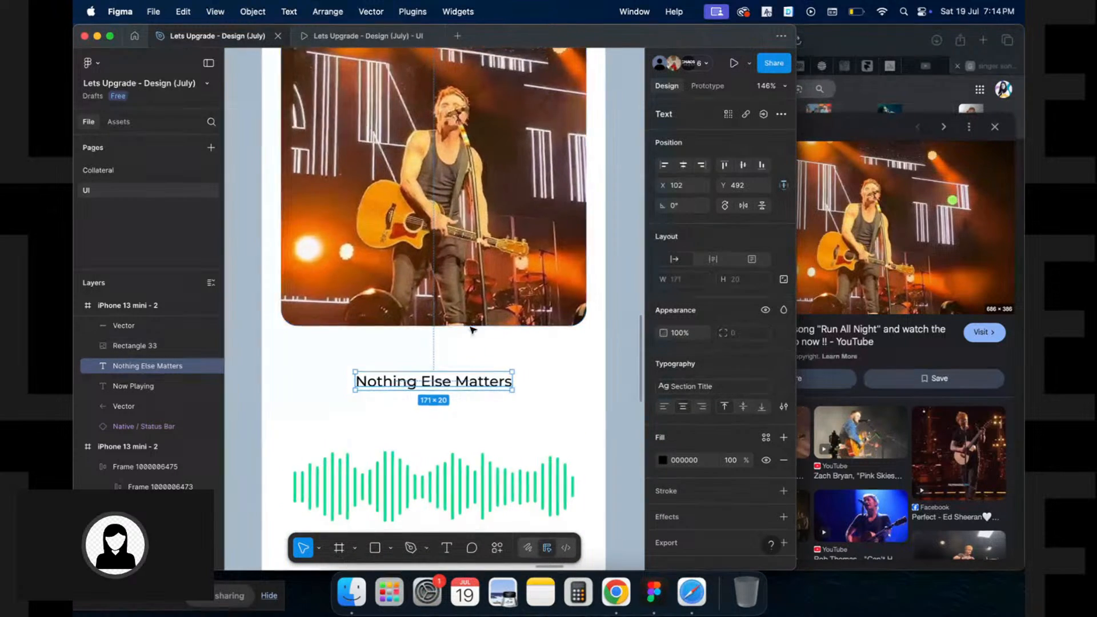
pyautogui.hscroll(-10, 486, 393)
pyautogui.scroll(-3, 486, 394)
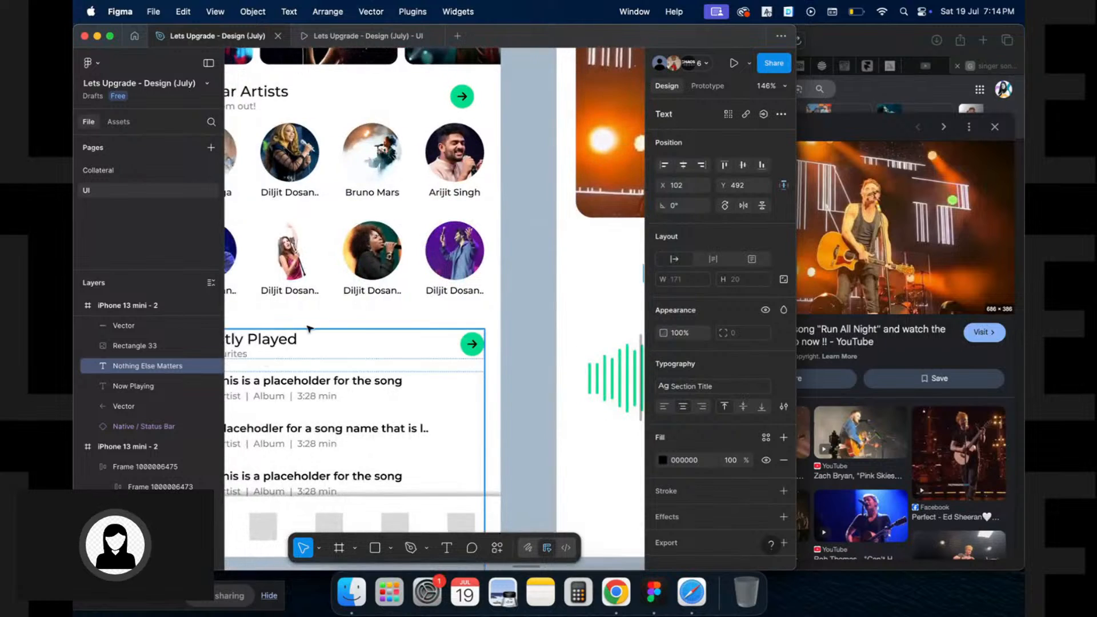
pyautogui.hscroll(5, 488, 299)
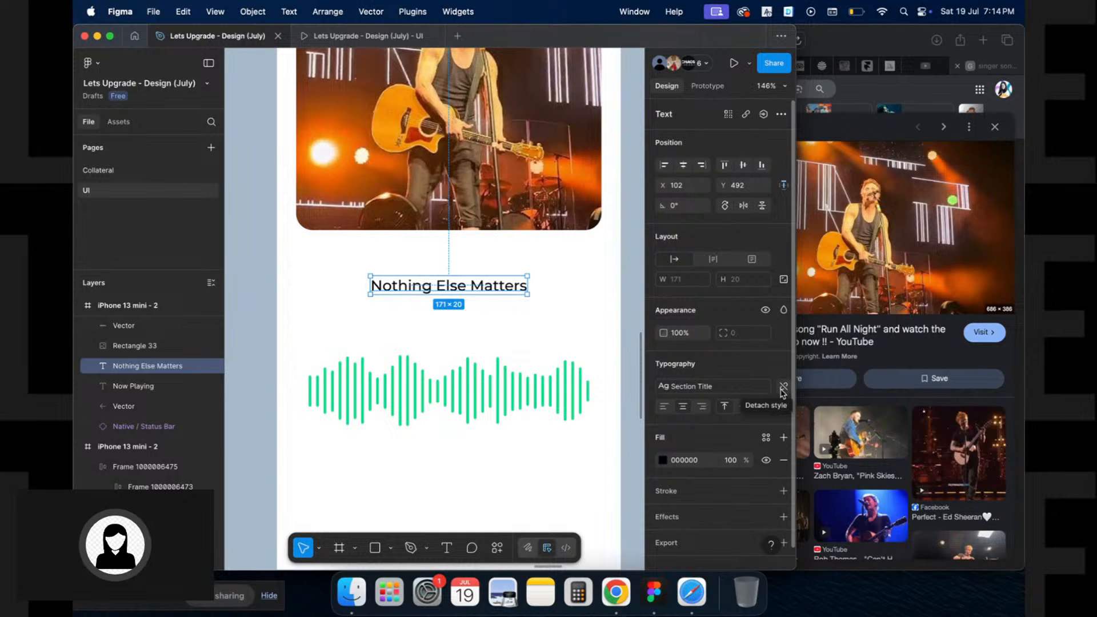
pyautogui.rightClick(485, 288)
pyautogui.moveTo(516, 423)
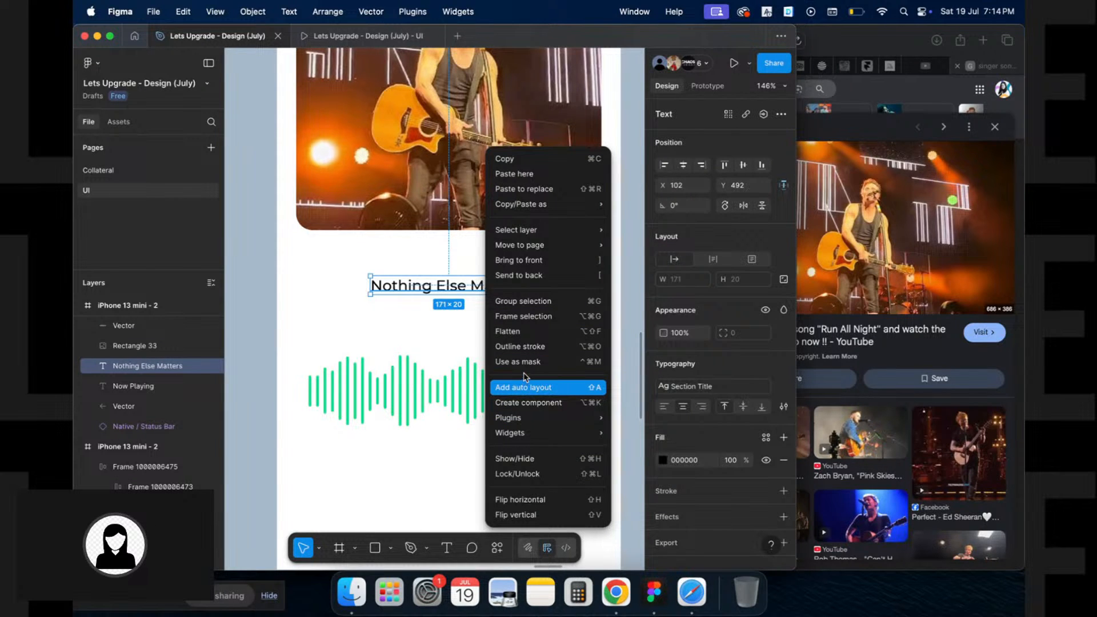
pyautogui.click(443, 342)
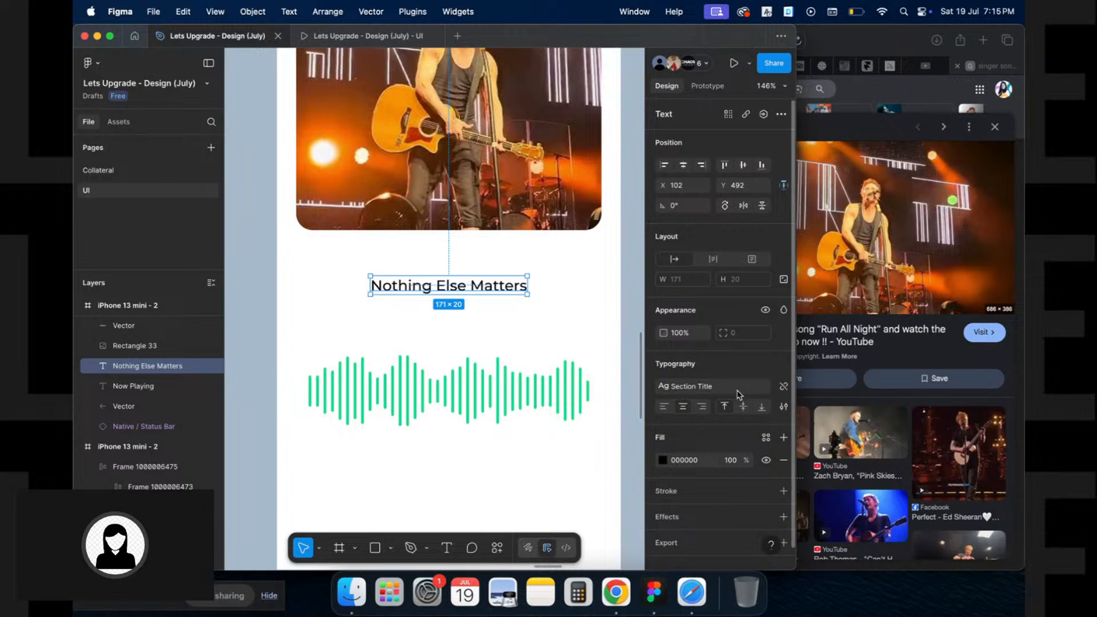
# Detach the Section Title style from the song title and set its font to SemiBold, size 18
pyautogui.click(784, 387)
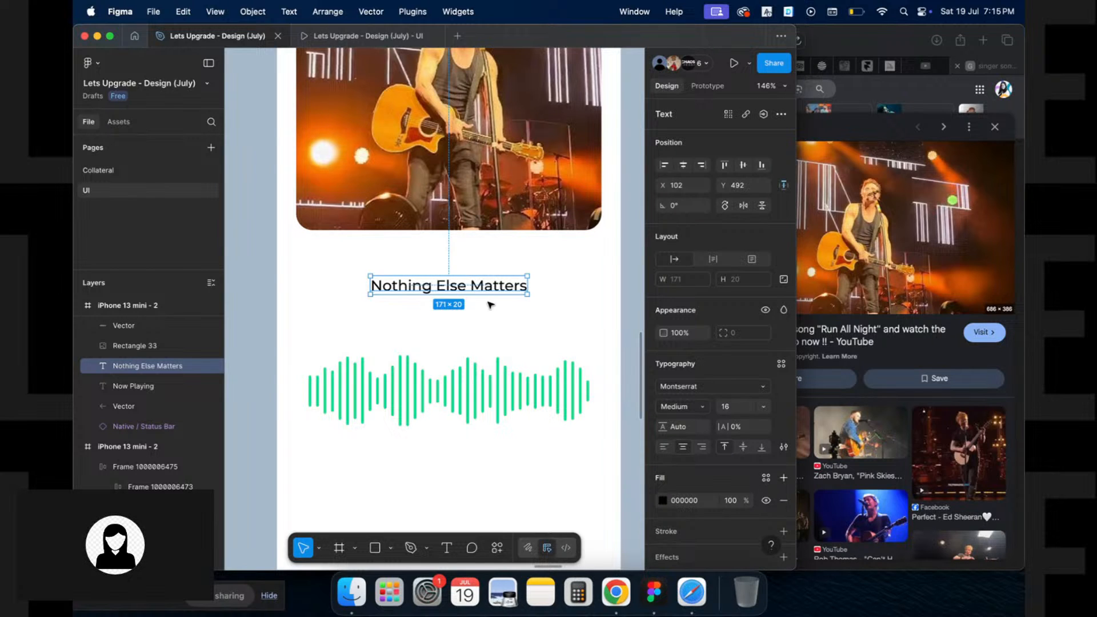
pyautogui.scroll(-2, 490, 304)
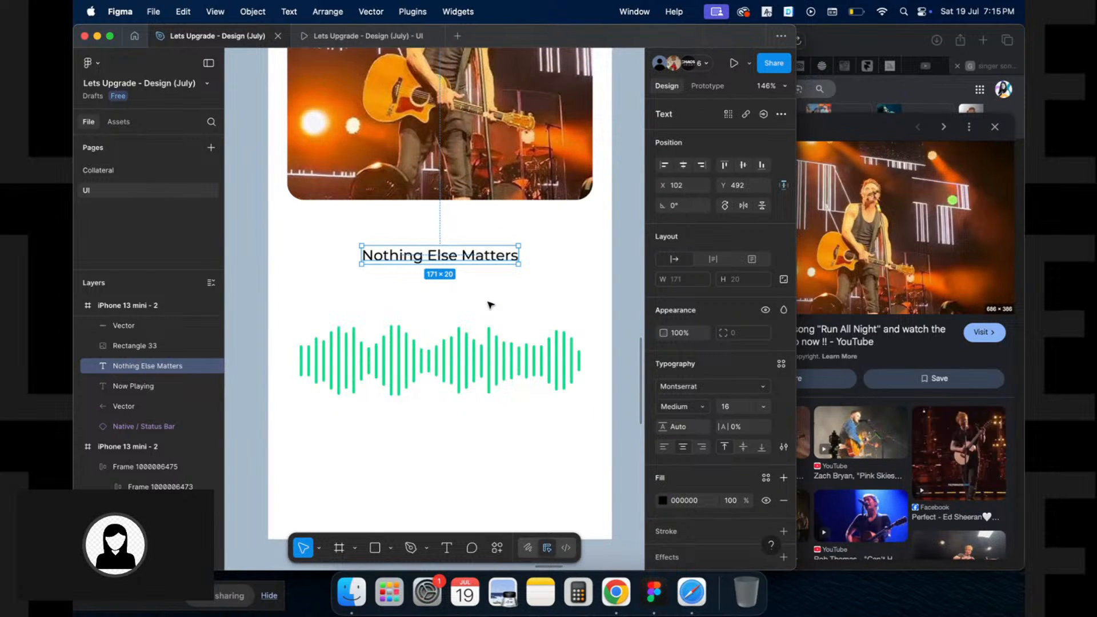
pyautogui.hscroll(-2, 490, 305)
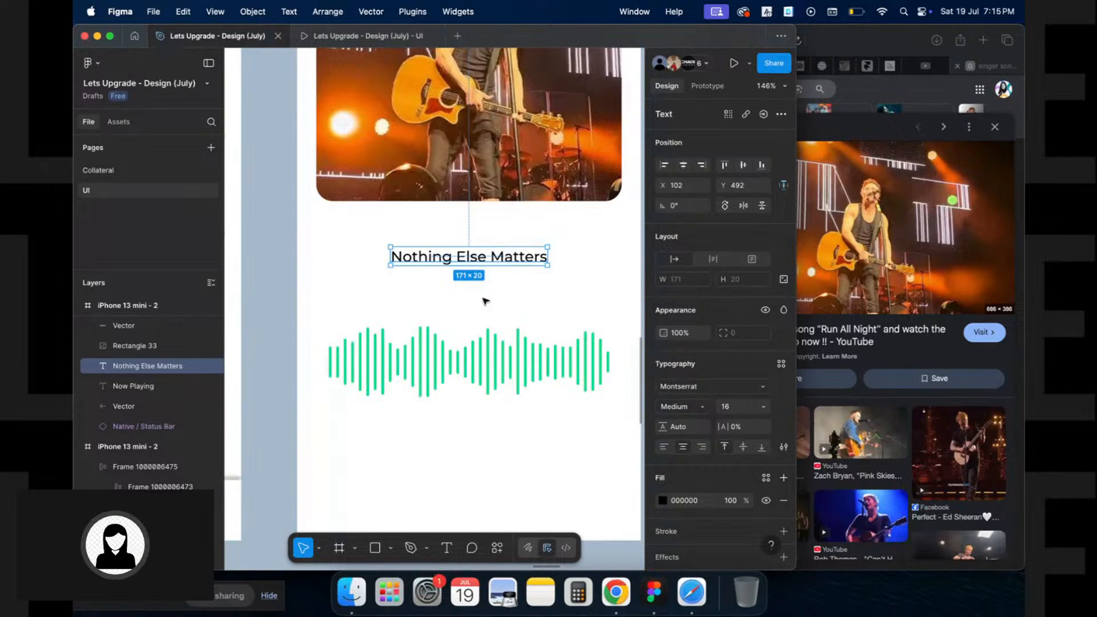
pyautogui.click(693, 407)
pyautogui.click(695, 423)
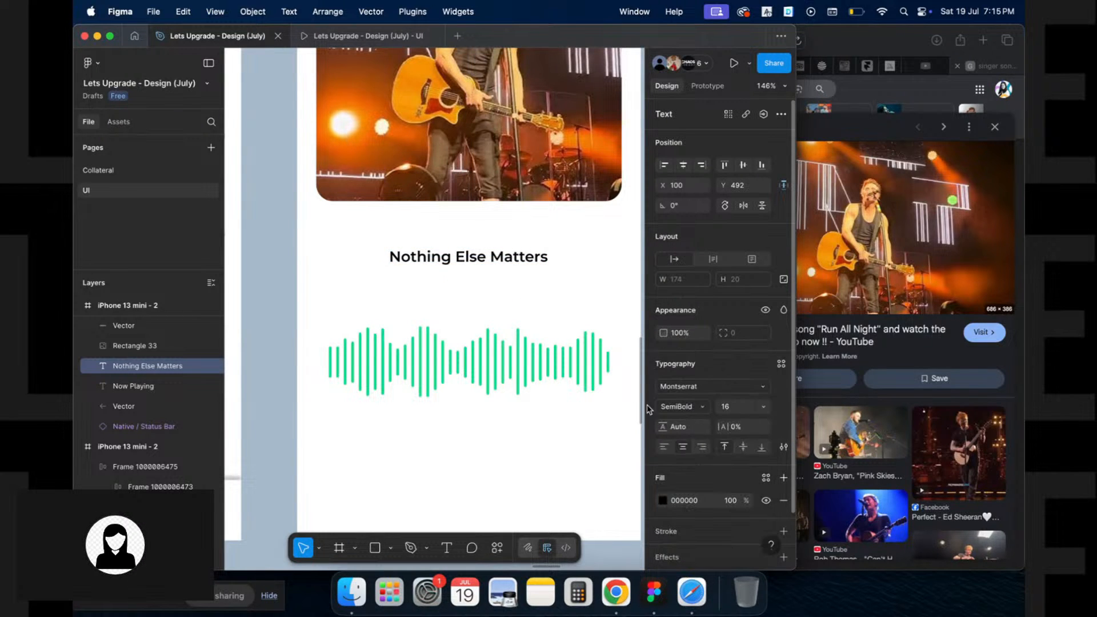
pyautogui.click(746, 407)
pyautogui.press('Up')
pyautogui.press('Up')
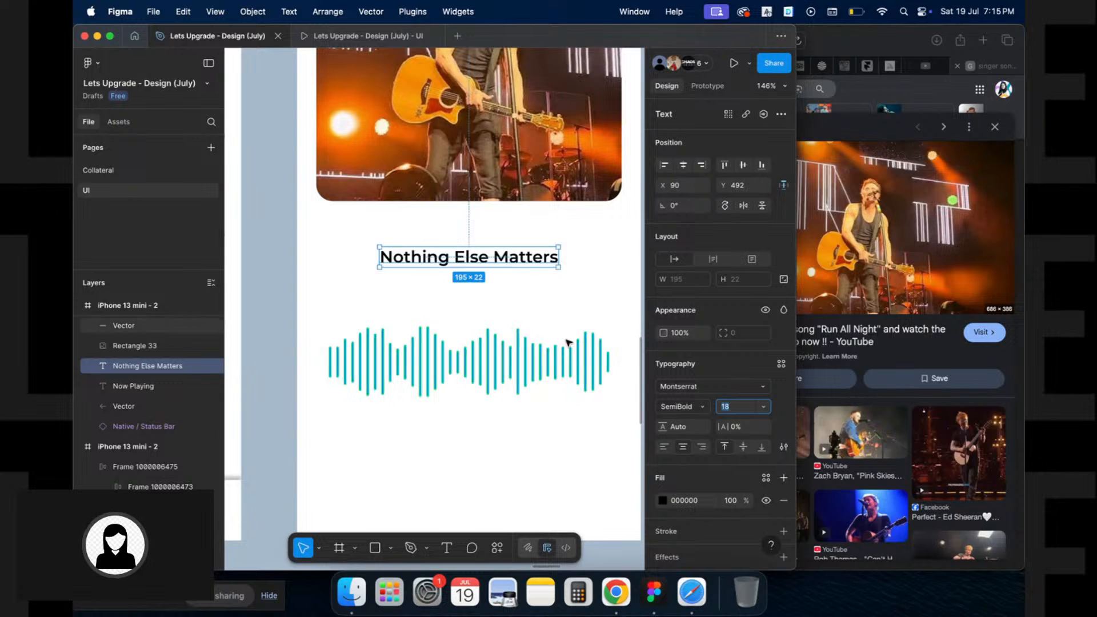
pyautogui.click(529, 279)
pyautogui.scroll(1, 531, 279)
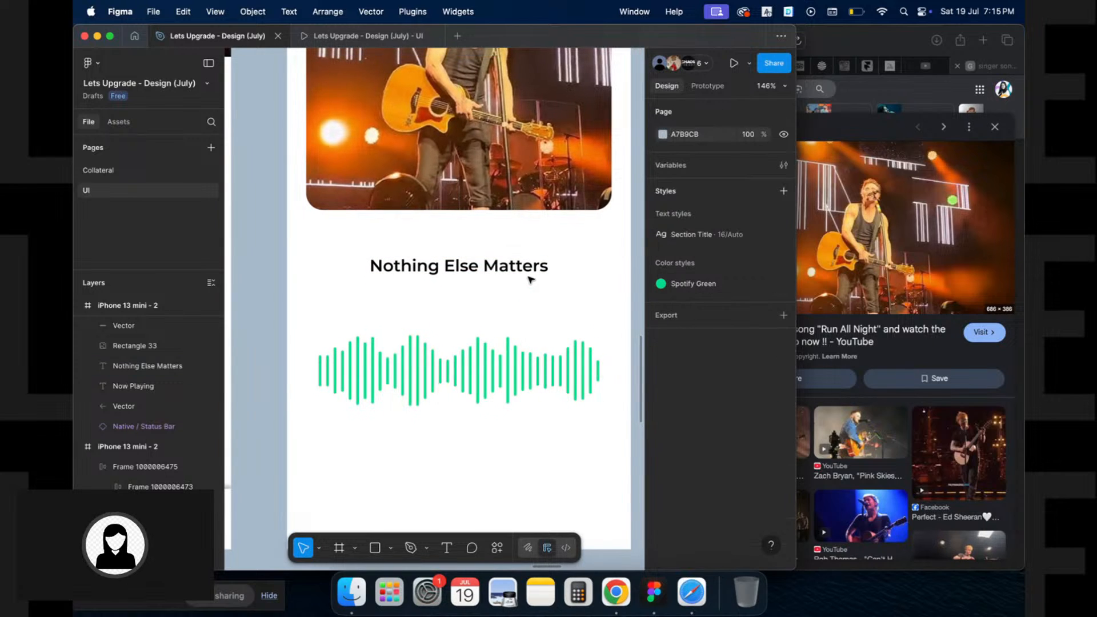
# Duplicate the song title directly beneath itself and change the copy's text to "Metallica"
pyautogui.moveTo(459, 266); pyautogui.dragTo(457, 295)
pyautogui.doubleClick(457, 295)
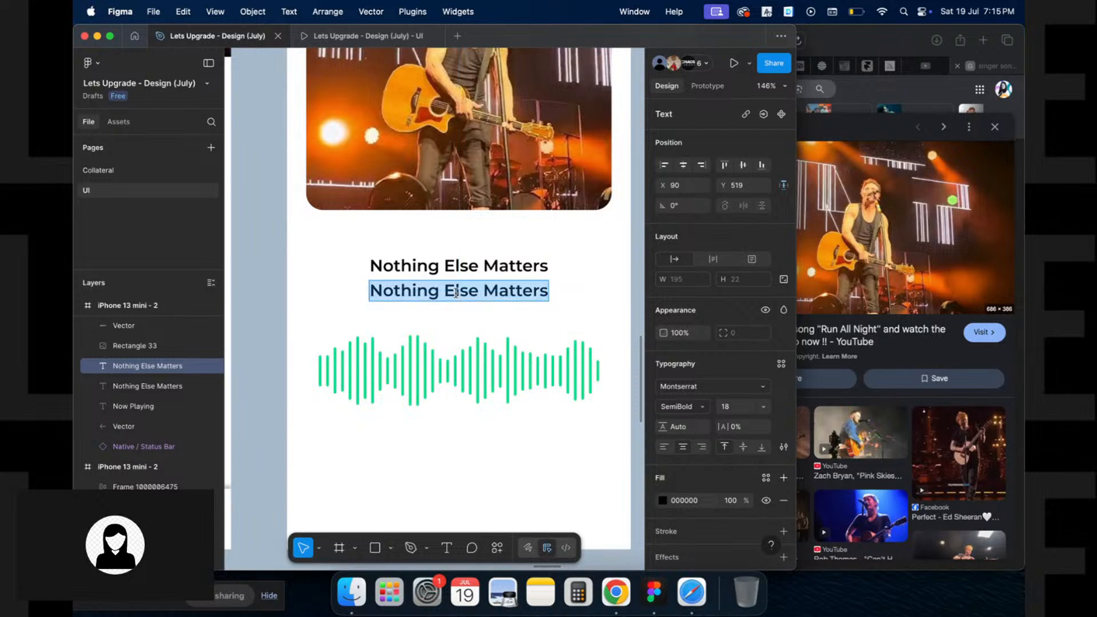
pyautogui.write('Metallica')
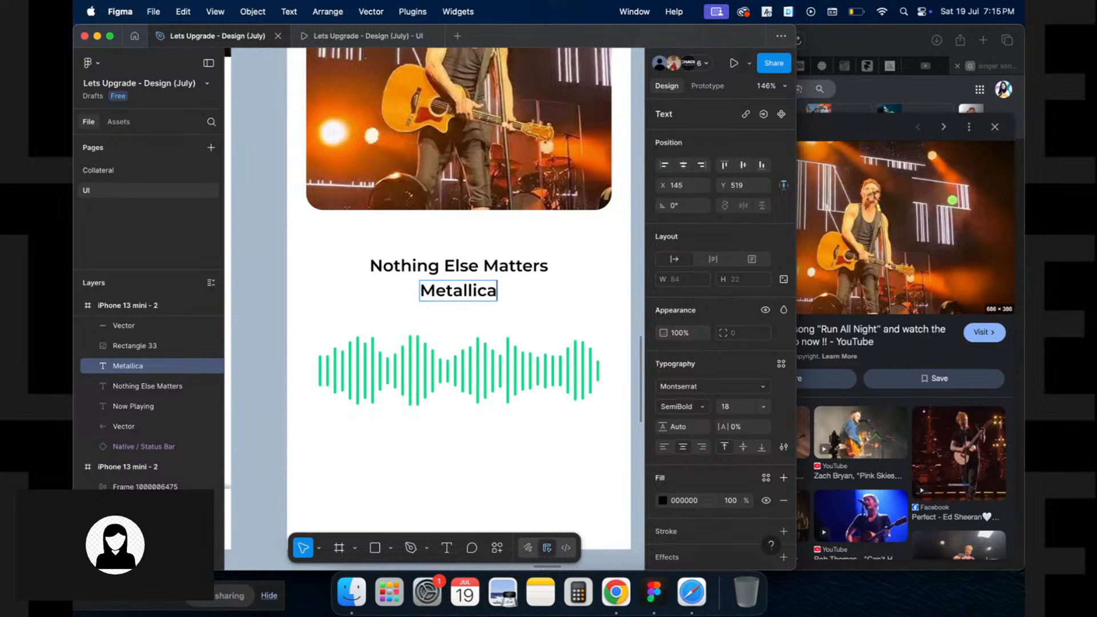
# Copy the properties of the "Your favourites" subtitle on the home screen and apply them to the Metallica text
pyautogui.hscroll(-10, 434, 297)
pyautogui.click(305, 297)
pyautogui.hotkey('ctrl', 'alt', 'c')
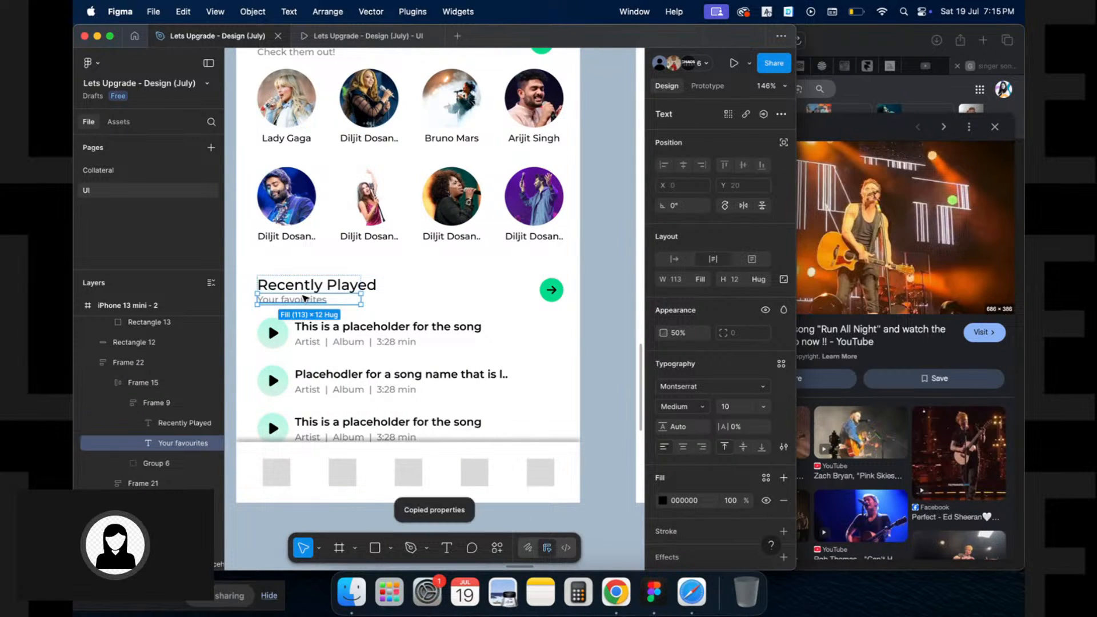
pyautogui.hscroll(10, 400, 286)
pyautogui.click(434, 252)
pyautogui.hotkey('ctrl', 'alt', 'v')
# Duplicate the Metallica caption, place the copy beside the original with a gap of 11, and add auto layout to both
pyautogui.moveTo(409, 249); pyautogui.dragTo(431, 450)
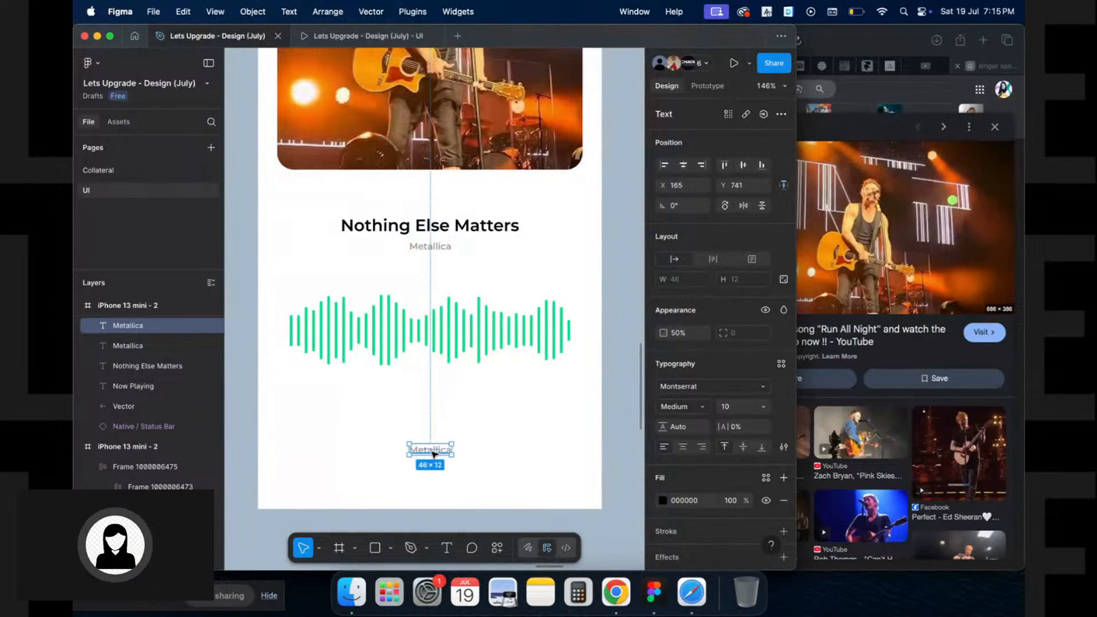
pyautogui.doubleClick(432, 451)
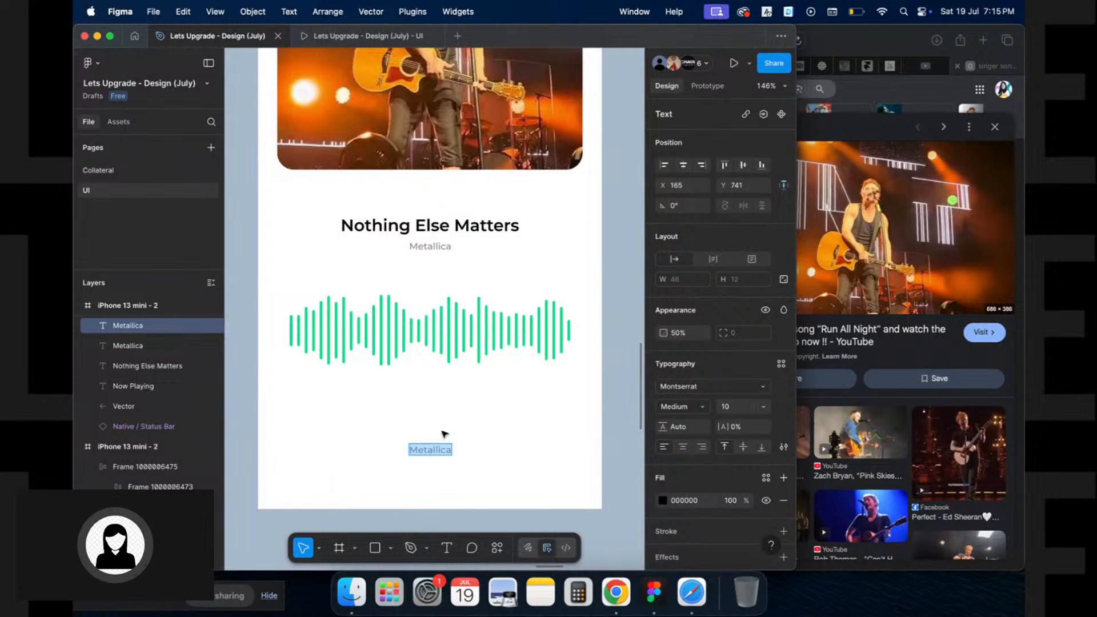
pyautogui.press('Escape')
pyautogui.moveTo(434, 450); pyautogui.dragTo(487, 251)
pyautogui.keyDown('shift'); pyautogui.click(441, 251); pyautogui.keyUp('shift')
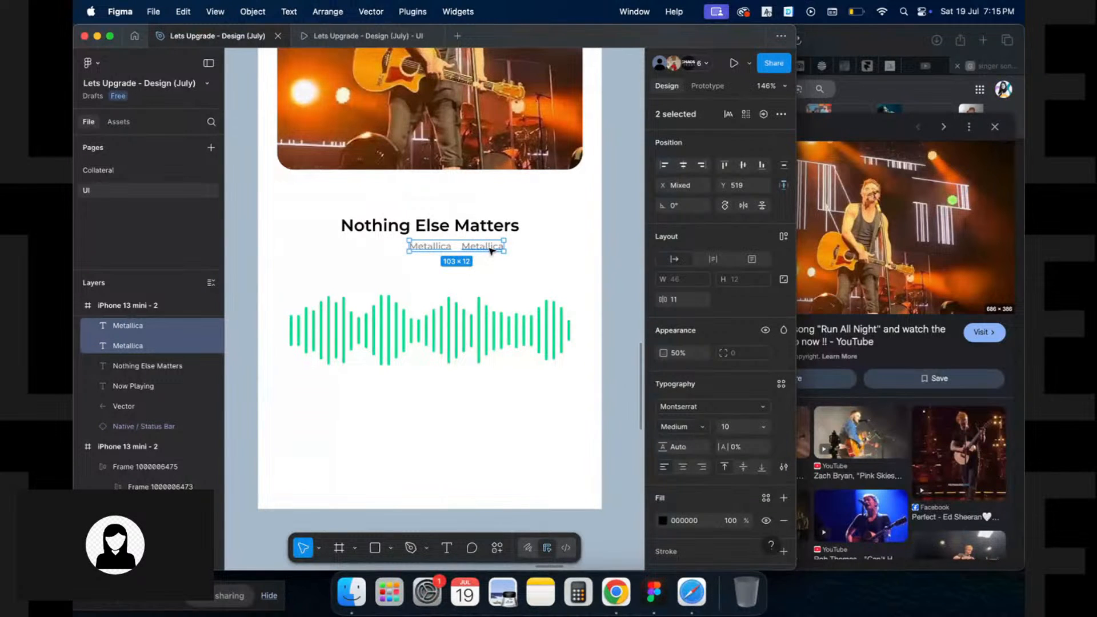
pyautogui.hotkey('shift', 'a')
# Change the second Metallica caption's text to "3:48"
pyautogui.doubleClick(489, 249)
pyautogui.write('3')
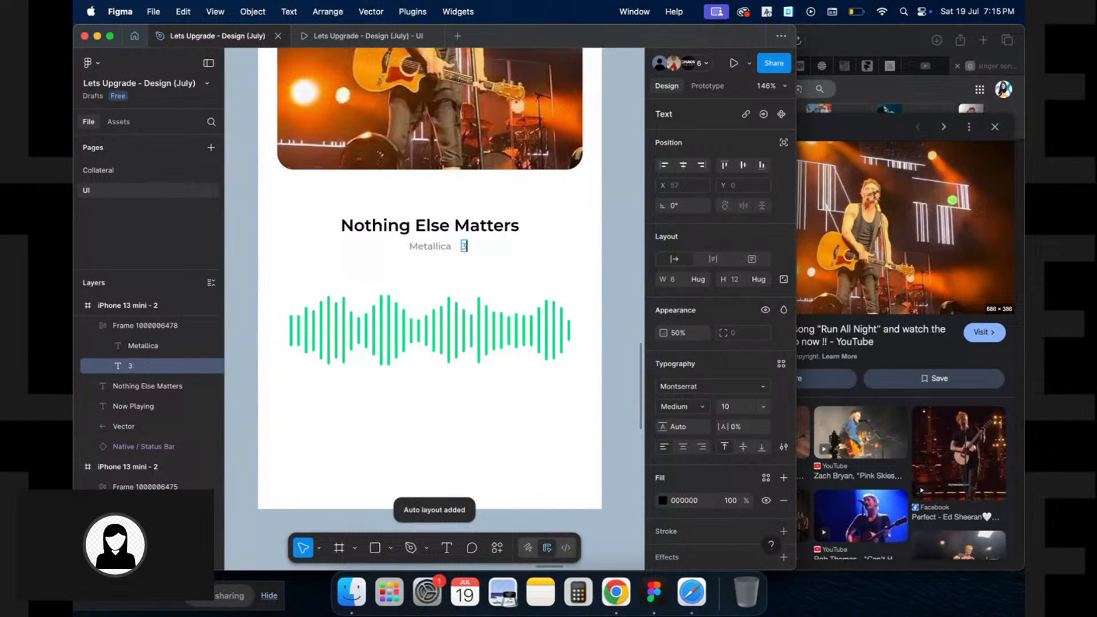
pyautogui.write(':48')
pyautogui.press('Escape')
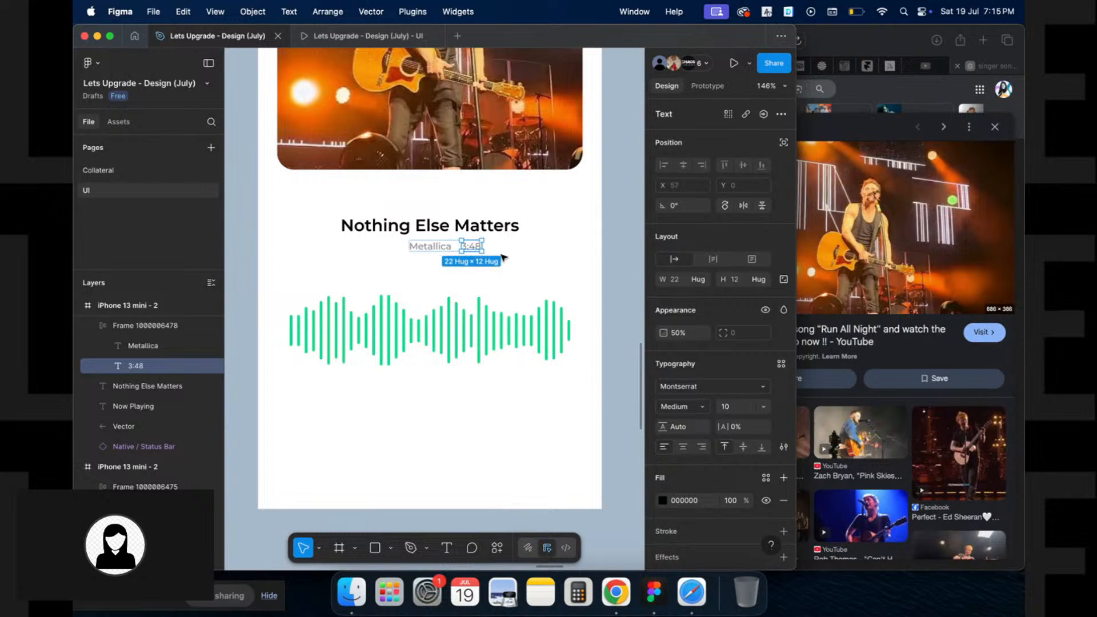
# Duplicate the Metallica caption inside the caption row and change the copy's text to the separator "|"
pyautogui.click(485, 291)
pyautogui.click(448, 250)
pyautogui.click(448, 250)
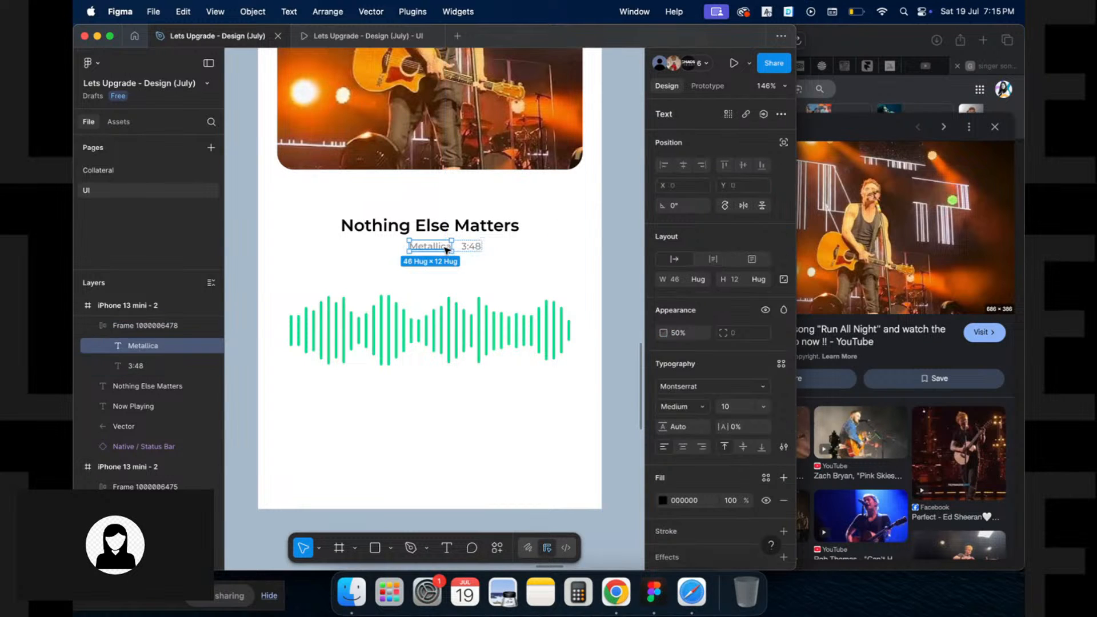
pyautogui.press('cmd+d')
pyautogui.press('Return')
pyautogui.write('|')
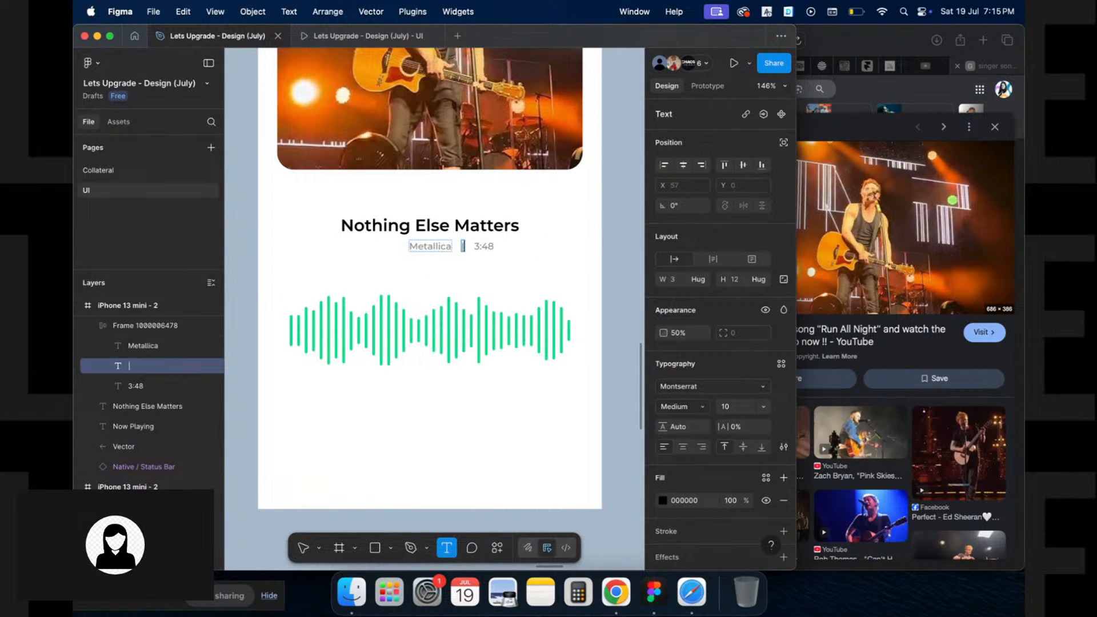
# Centre the caption row horizontally on the screen and add auto layout to it together with the song title
pyautogui.press('Escape')
pyautogui.press('Escape')
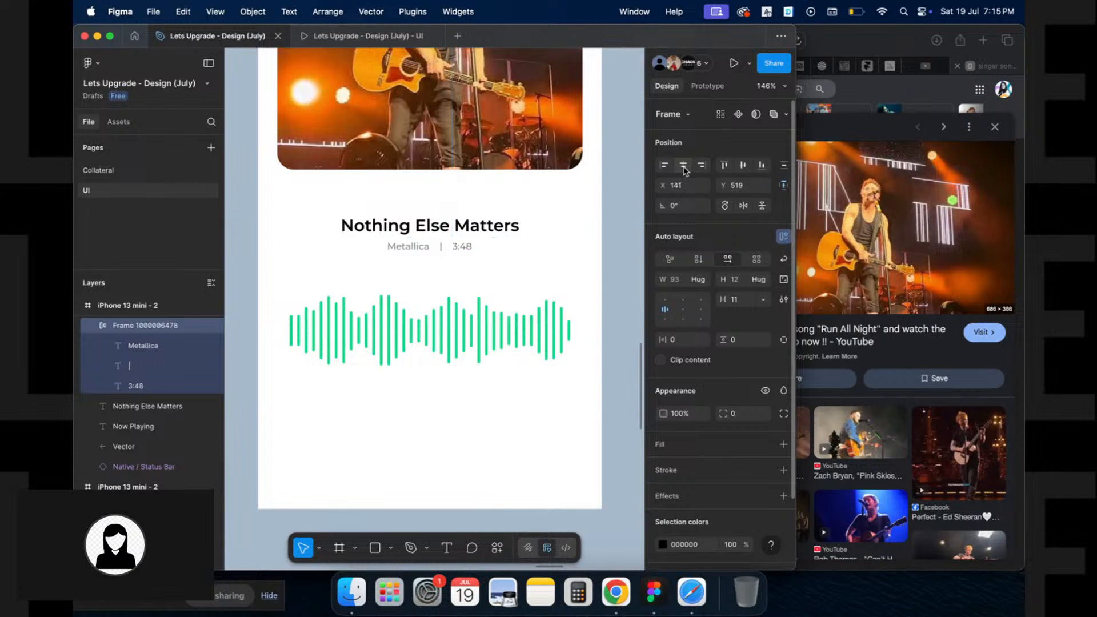
pyautogui.keyDown('shift'); pyautogui.click(434, 227); pyautogui.keyUp('shift')
pyautogui.hotkey('shift', 'a')
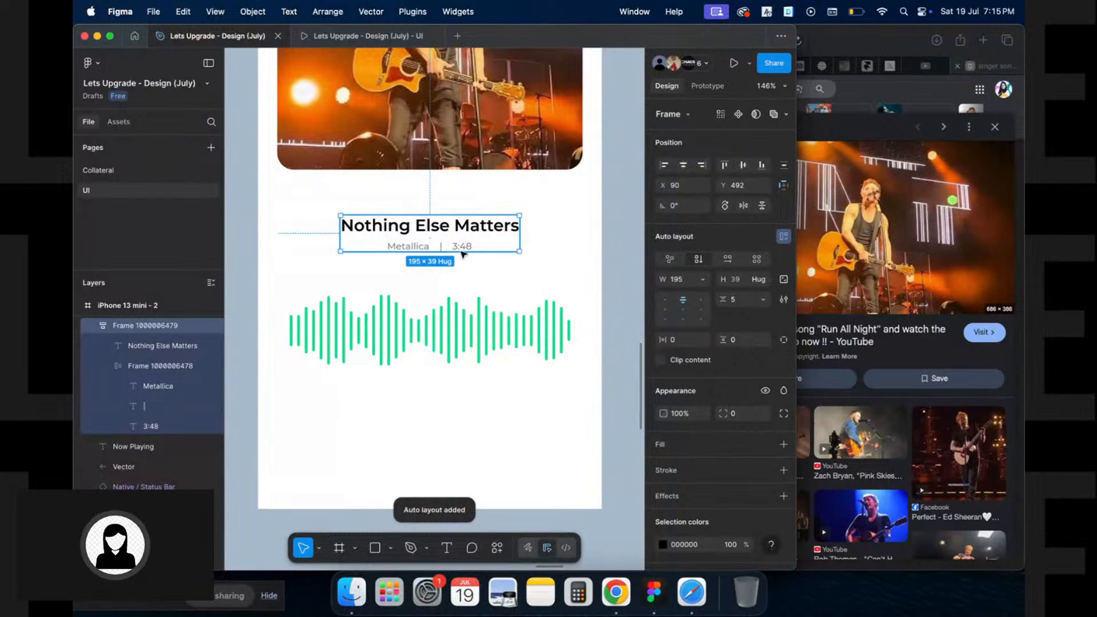
# Centre the green sound wave horizontally on the Now Playing screen
pyautogui.click(428, 318)
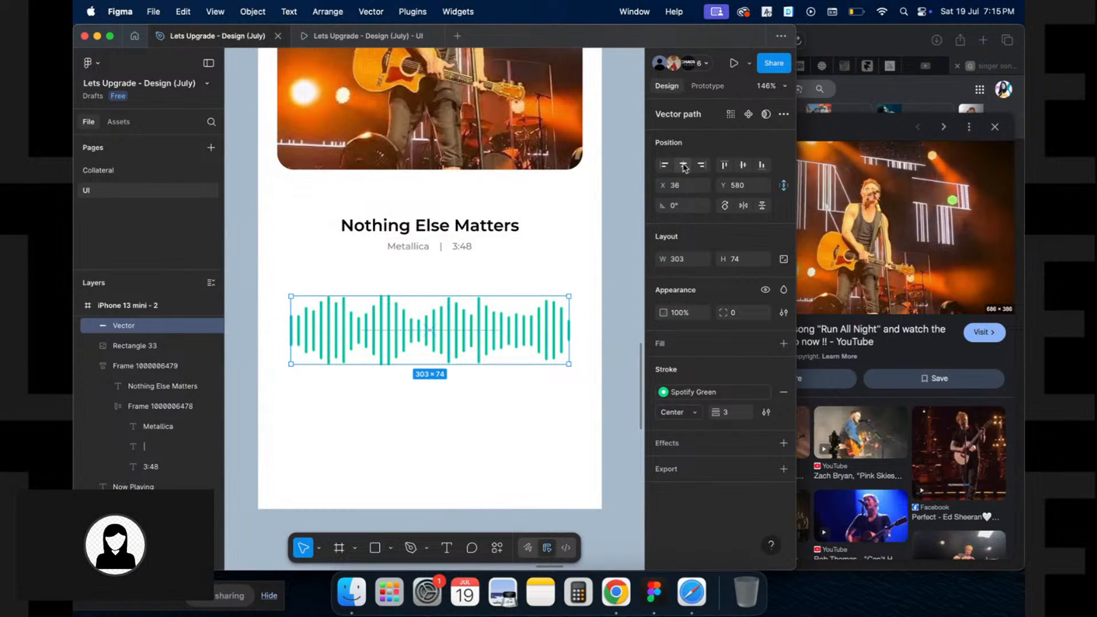
pyautogui.click(526, 252)
pyautogui.hscroll(-3, 526, 254)
pyautogui.scroll(-2, 526, 254)
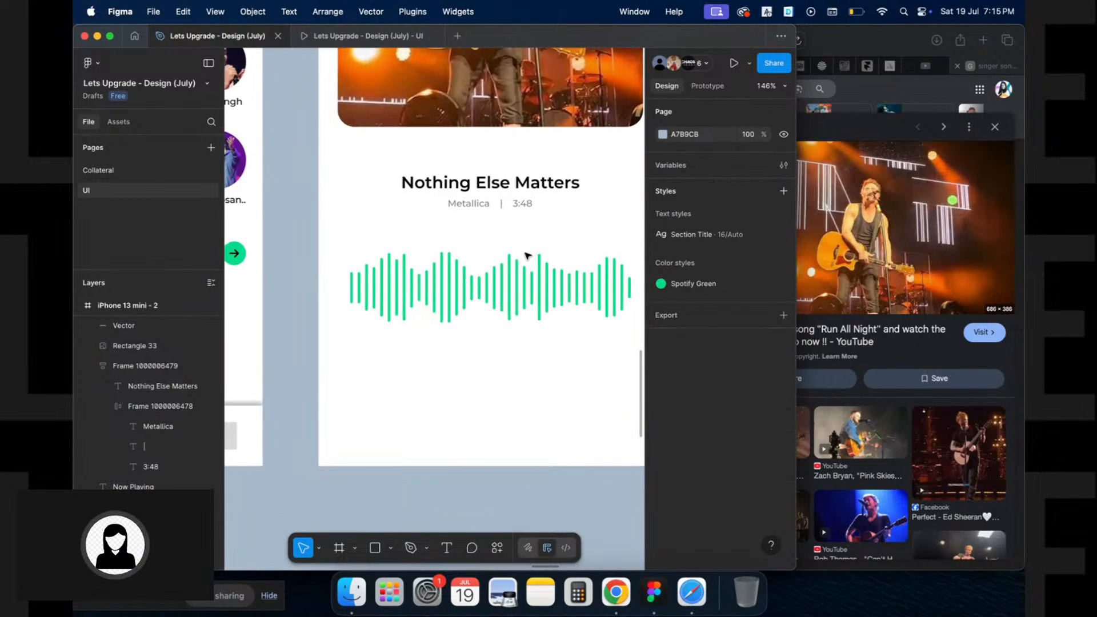
# Duplicate the sound wave in place and draw a rectangle about 187 × 105 over its first part
pyautogui.click(511, 303)
pyautogui.hscroll(2, 498, 359)
pyautogui.scroll(-1, 498, 360)
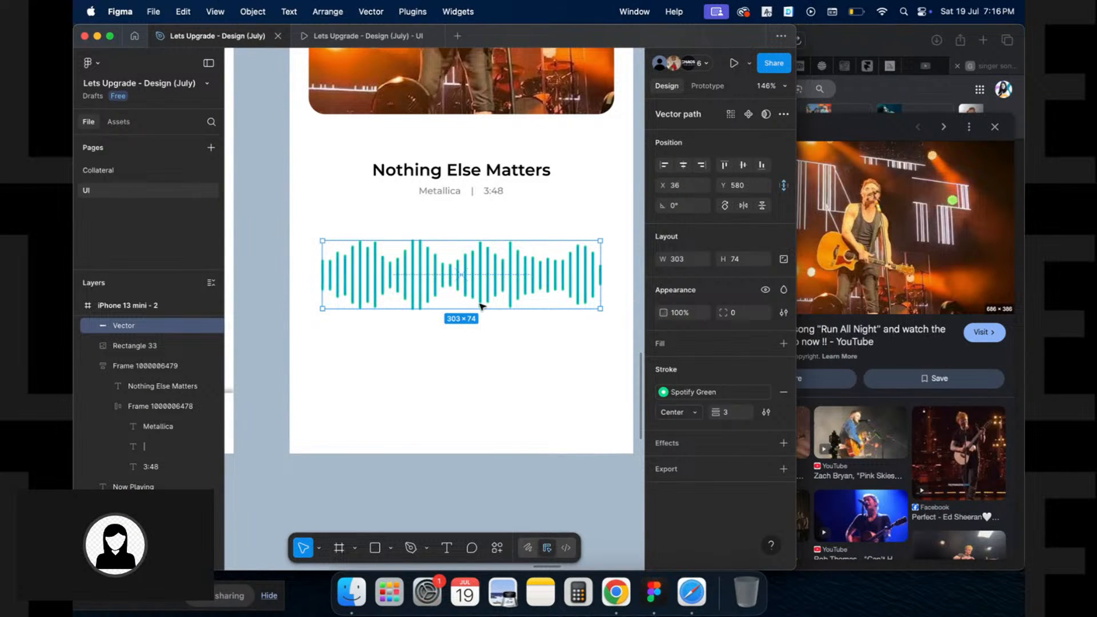
pyautogui.press('super+d')
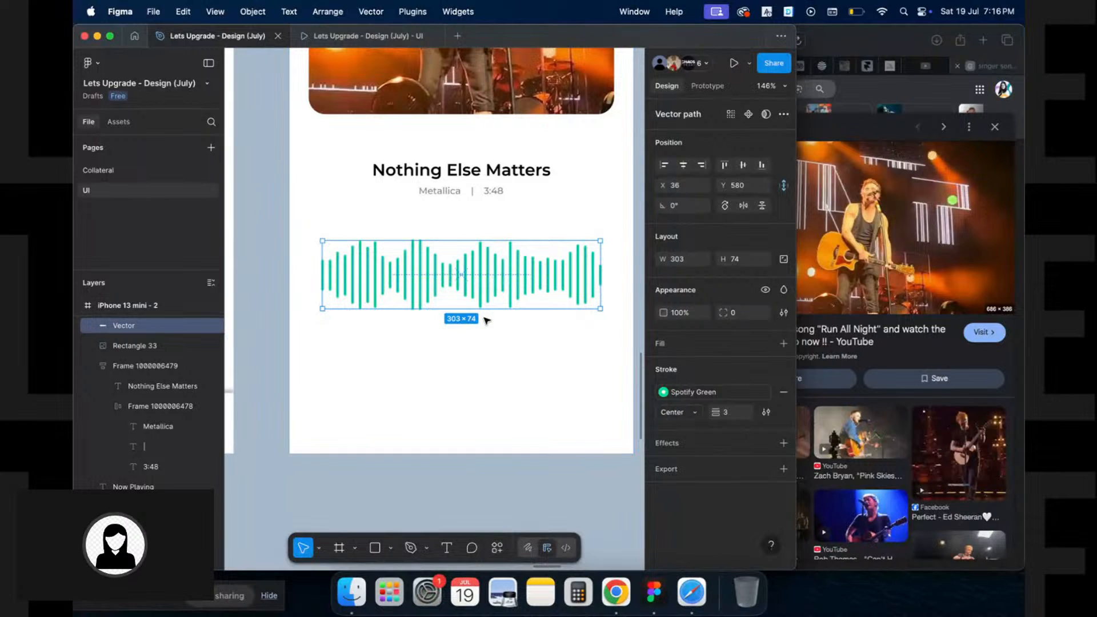
pyautogui.press('r')
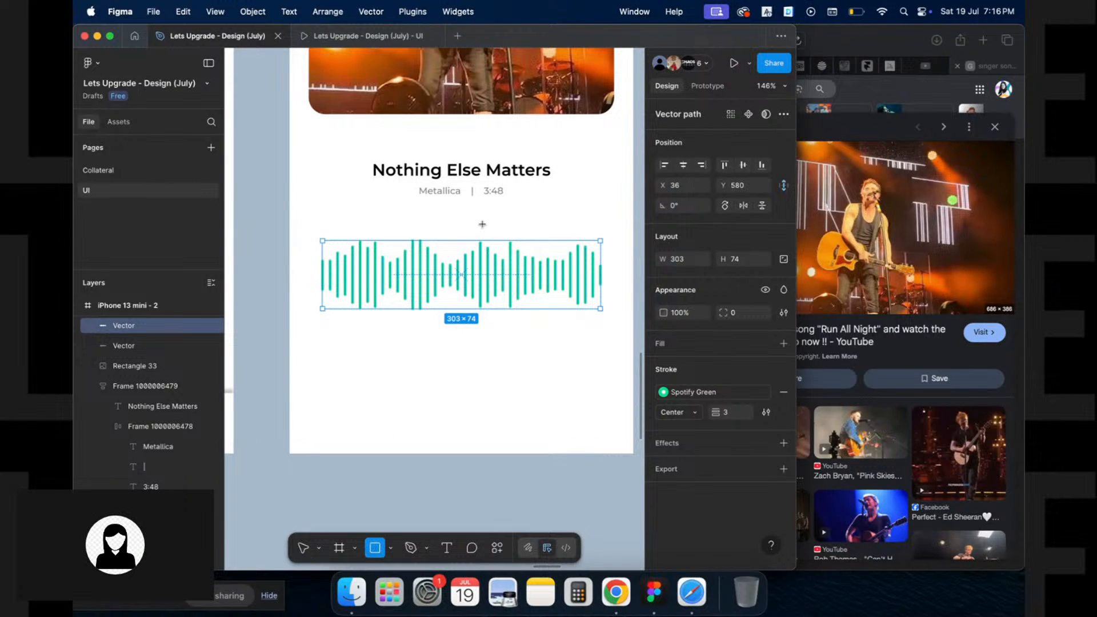
pyautogui.moveTo(484, 229)
pyautogui.mouseDown()
pyautogui.moveTo(363, 313)
pyautogui.moveTo(315, 315)
pyautogui.moveTo(314, 325)
pyautogui.mouseUp()
# Place the rectangle directly beneath the duplicate sound wave and use it as a mask for that wave
pyautogui.press('super+bracketleft')
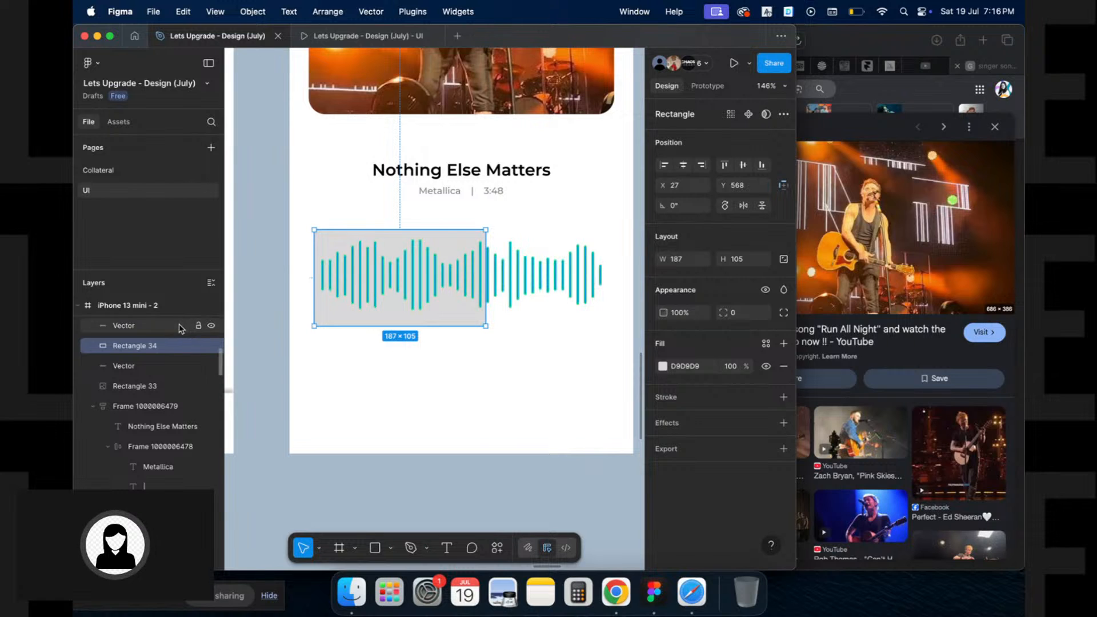
pyautogui.keyDown('shift'); pyautogui.click(206, 325); pyautogui.keyUp('shift')
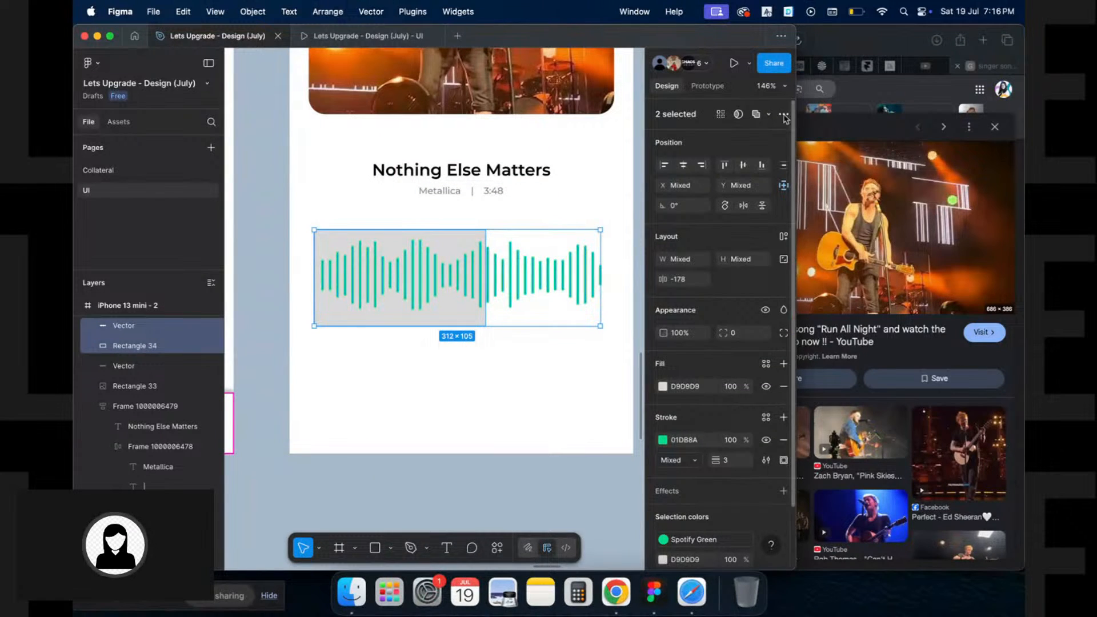
pyautogui.click(739, 115)
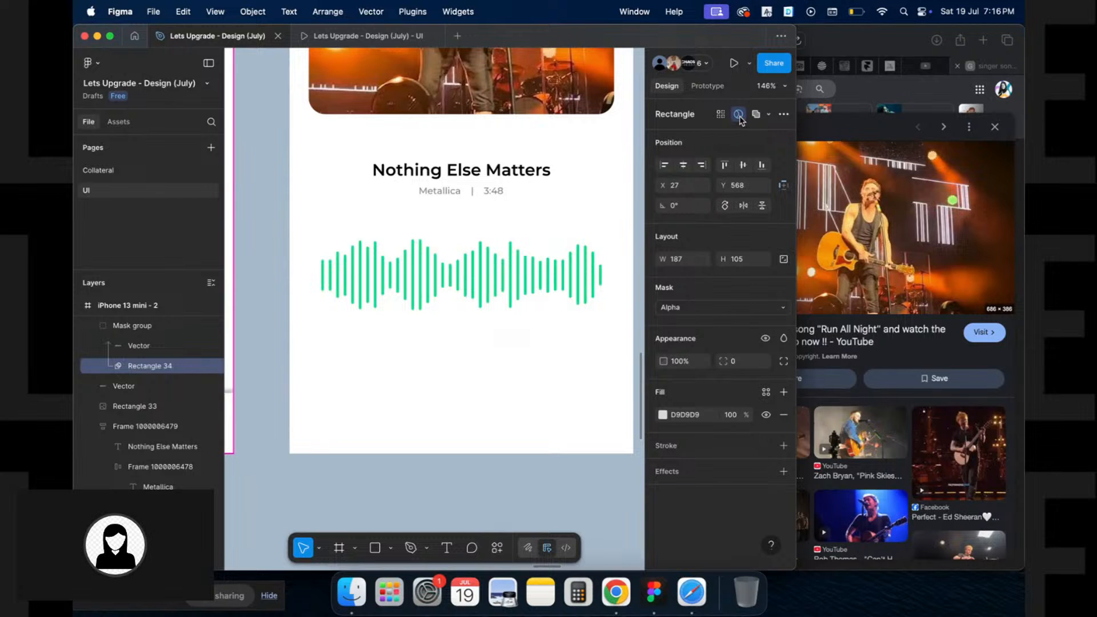
# Change the stroke colour of the unmasked sound wave to the Overlays "Default" library style
pyautogui.click(520, 264)
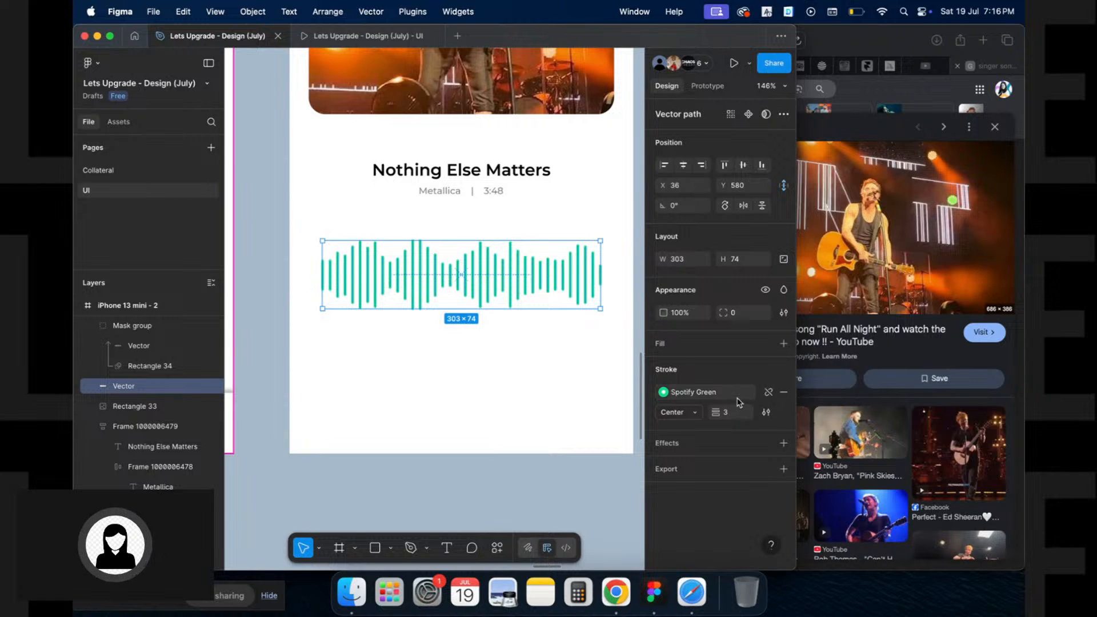
pyautogui.click(664, 392)
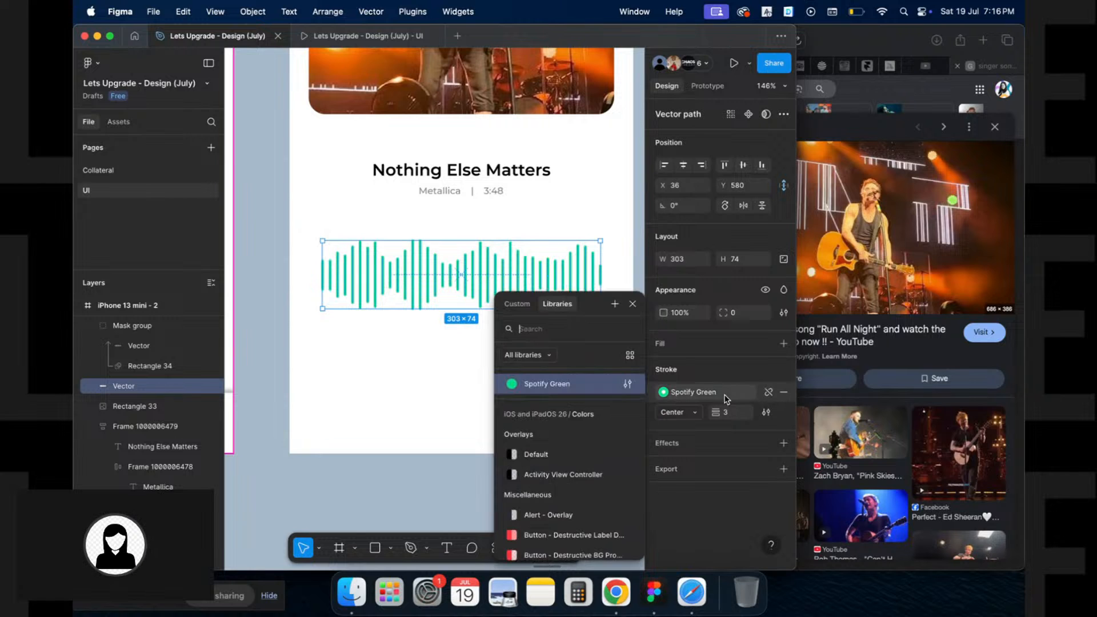
pyautogui.click(564, 456)
pyautogui.click(561, 376)
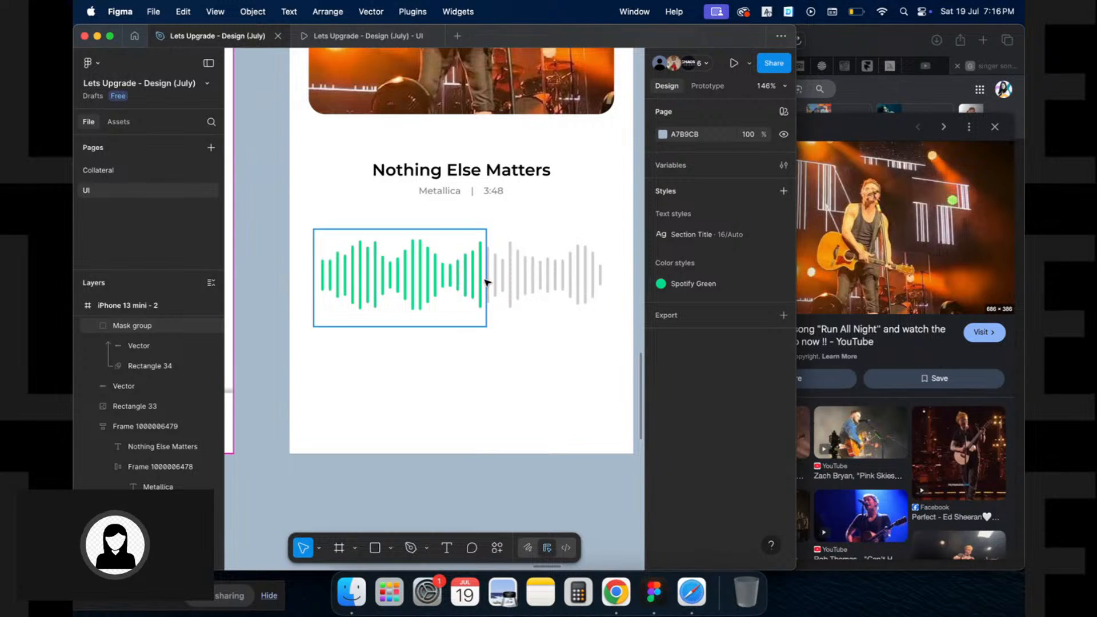
pyautogui.moveTo(486, 282); pyautogui.dragTo(419, 283)
pyautogui.press('super+z')
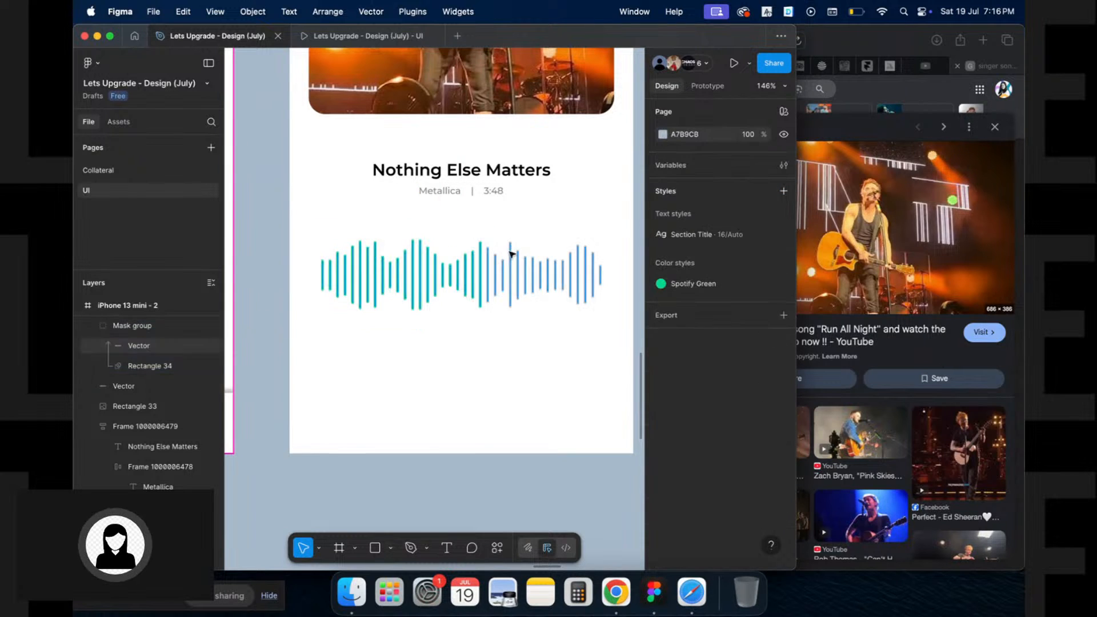
pyautogui.click(537, 221)
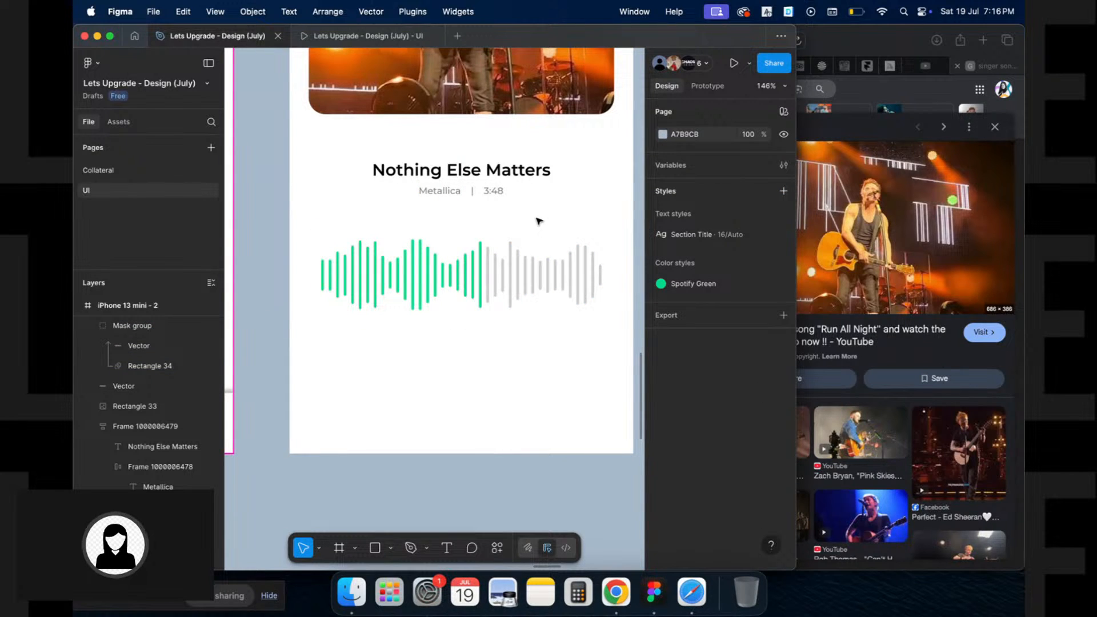
# Group the masked green wave with the grey wave and centre the group horizontally on the screen
pyautogui.moveTo(537, 220); pyautogui.dragTo(423, 319)
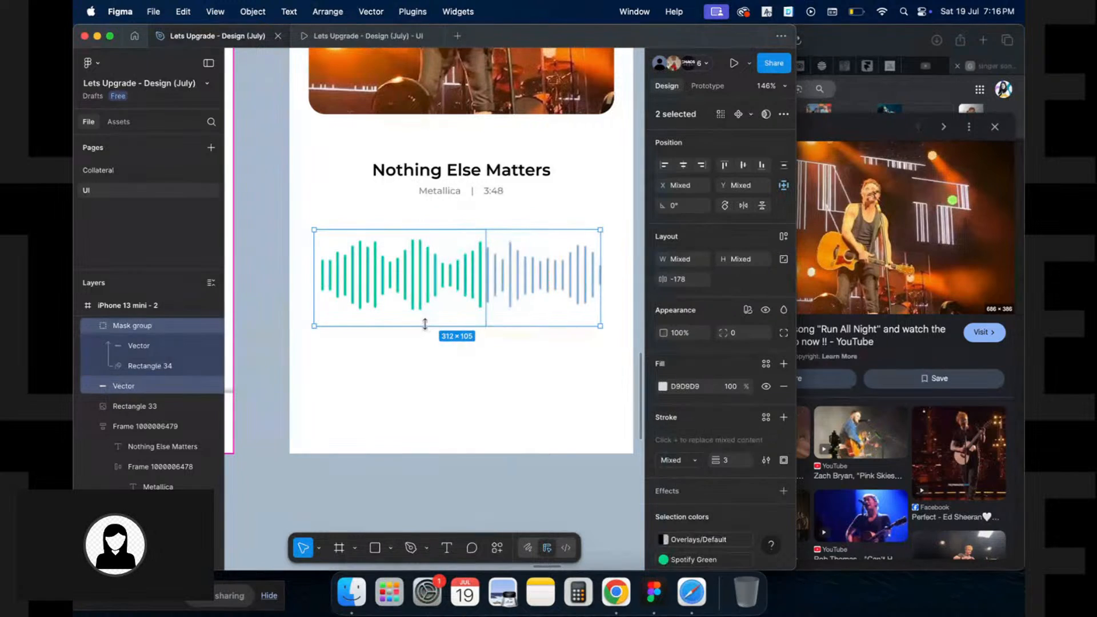
pyautogui.press('super+g')
pyautogui.click(683, 165)
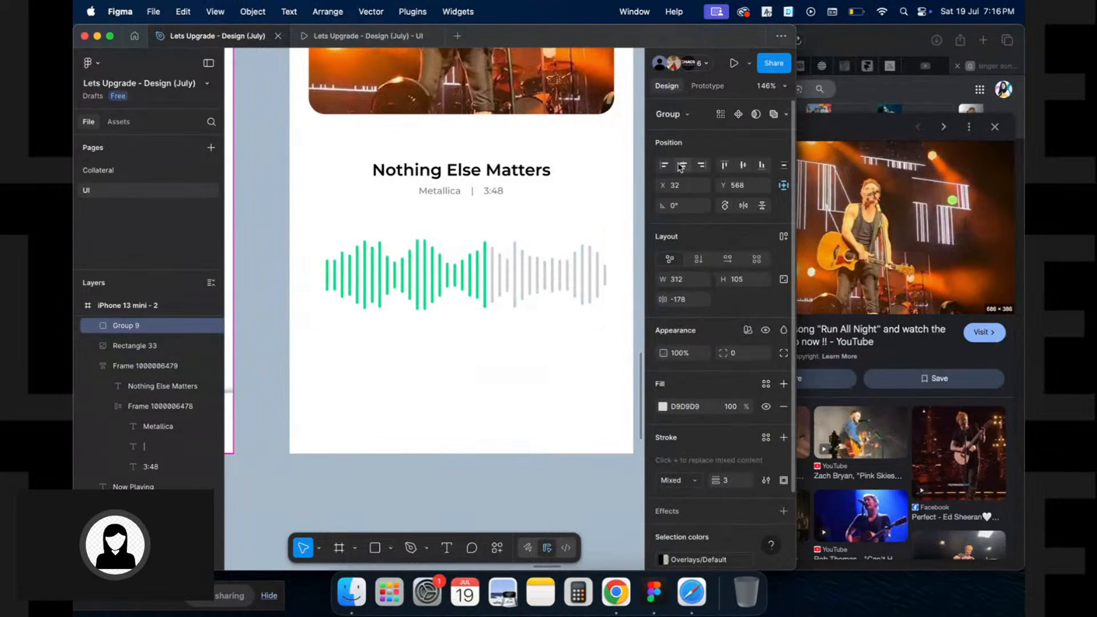
pyautogui.click(456, 397)
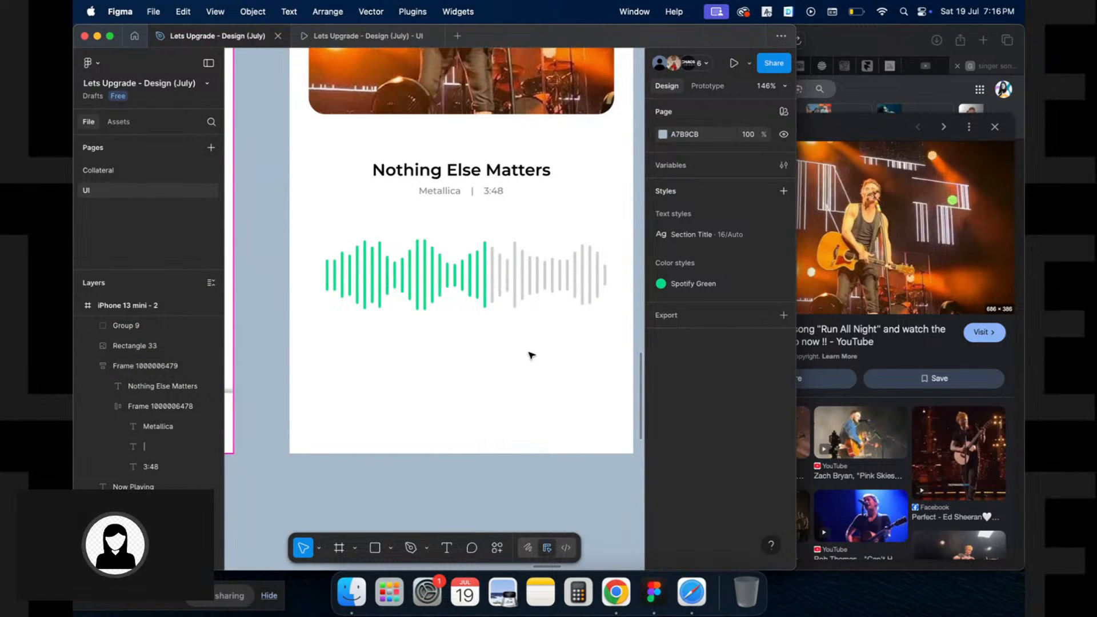
# Start placing an image file and browse to the Downloads folder
pyautogui.scroll(-2, 543, 281)
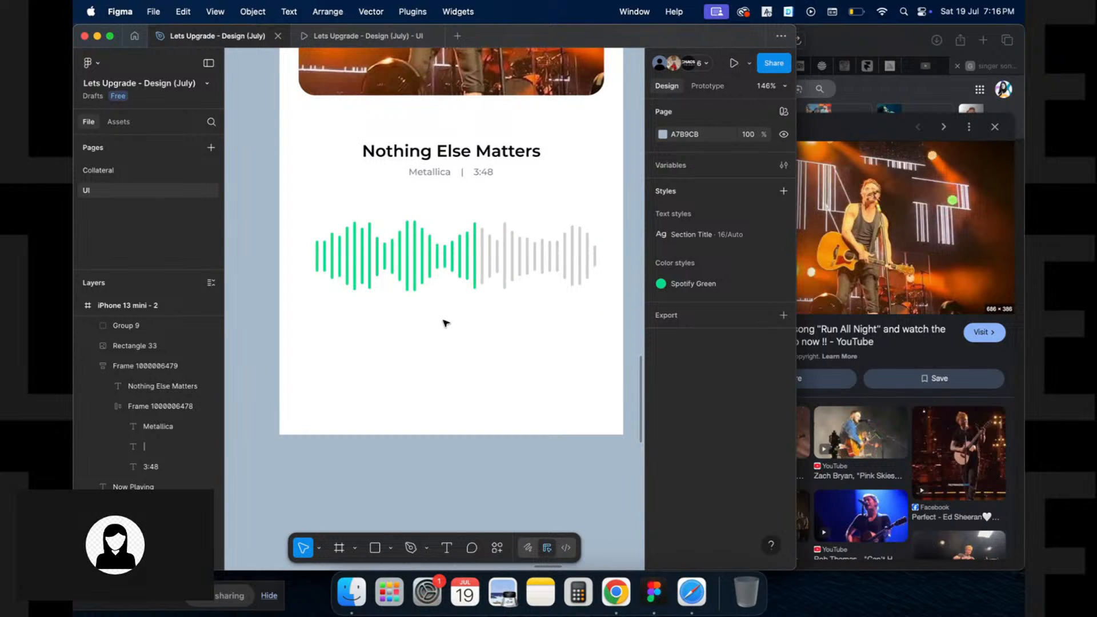
pyautogui.scroll(-2, 446, 324)
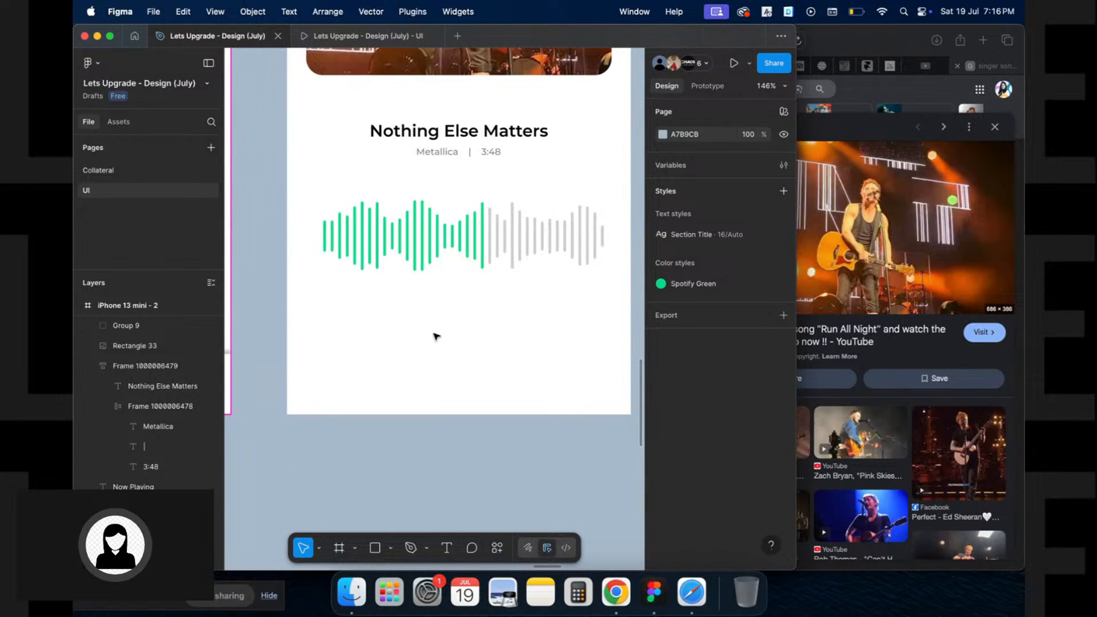
pyautogui.scroll(-5, 437, 334)
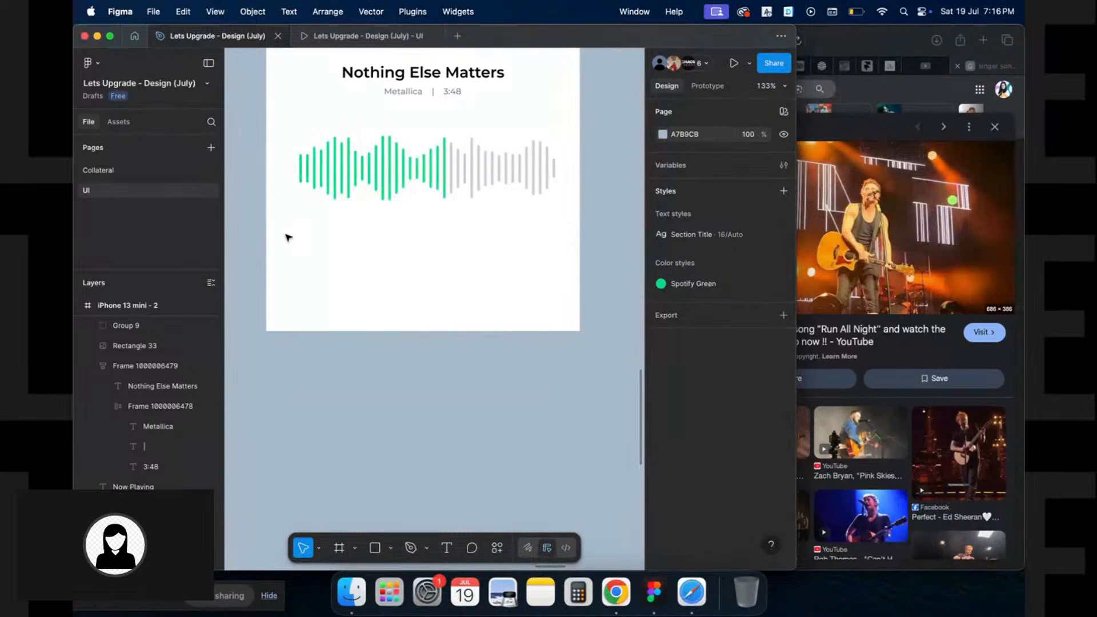
pyautogui.scroll(-4, 446, 321)
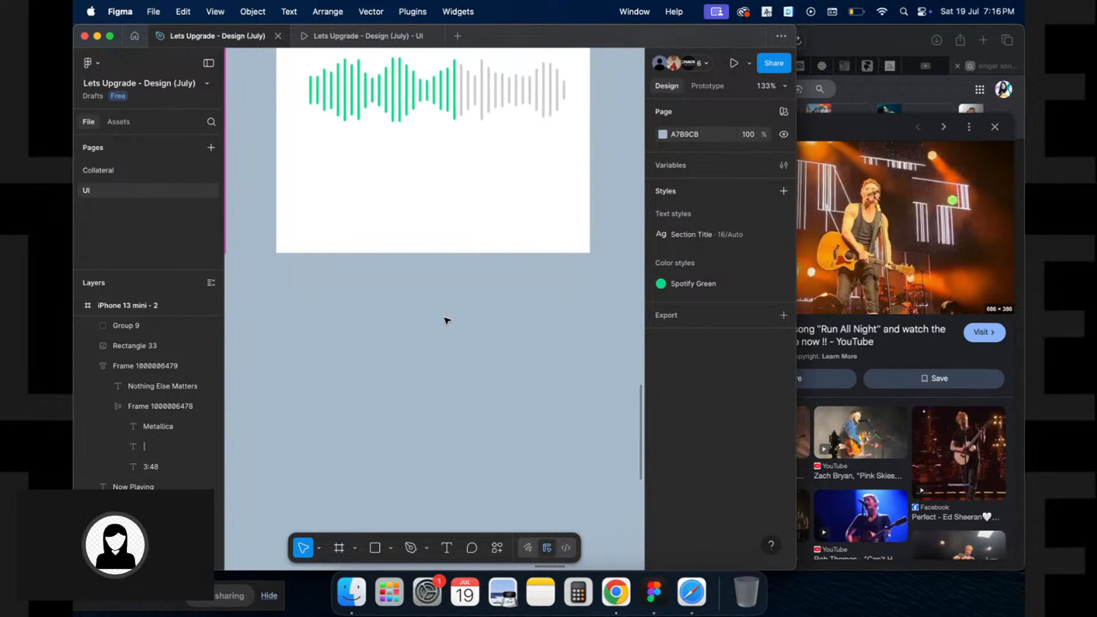
pyautogui.press('super+shift+k')
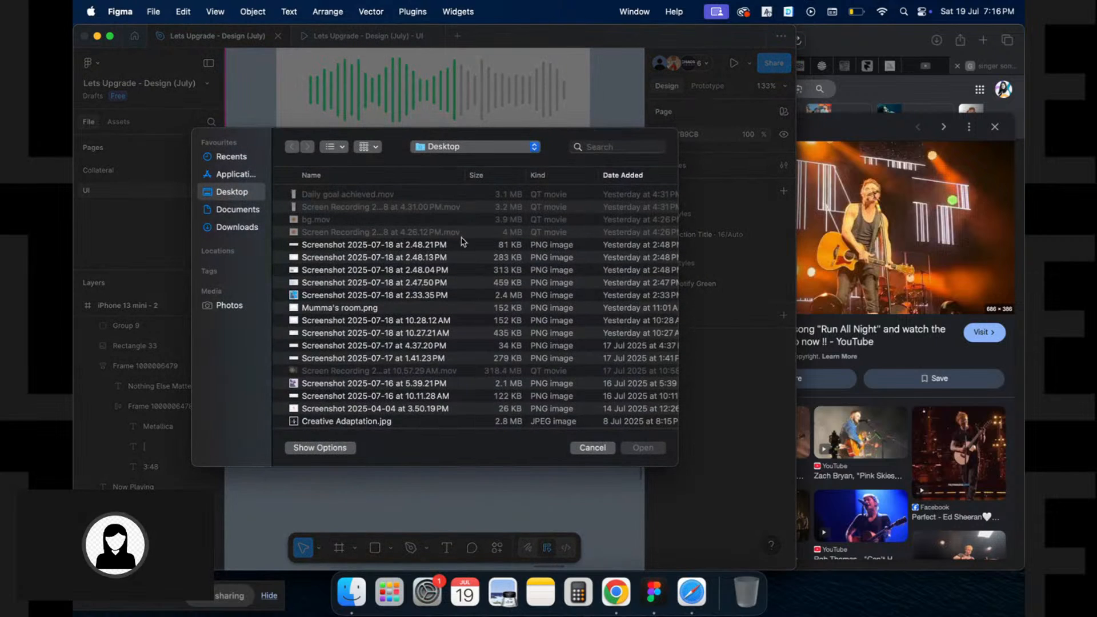
pyautogui.click(243, 231)
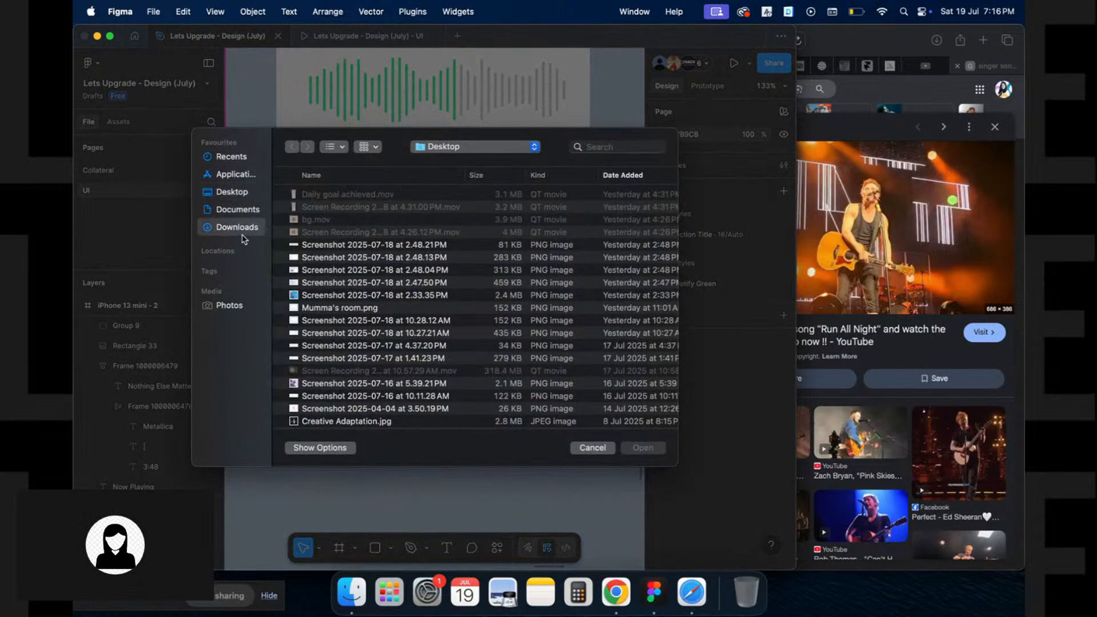
# Search the Downloads folder for "play" and select play-solid-2.svg
pyautogui.click(634, 147)
pyautogui.write('play')
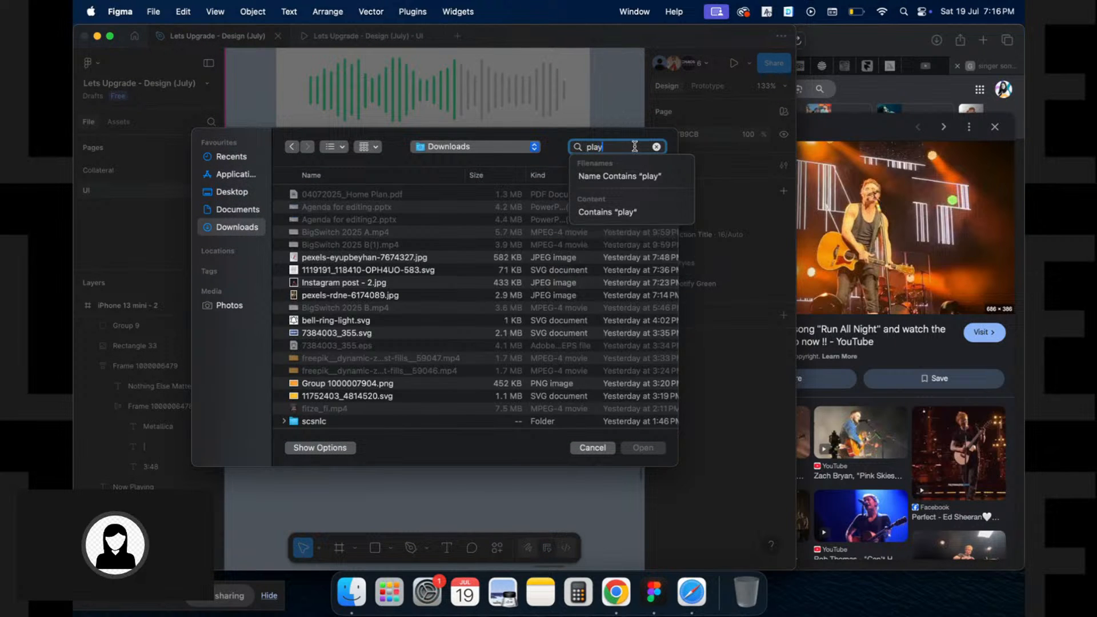
pyautogui.click(380, 179)
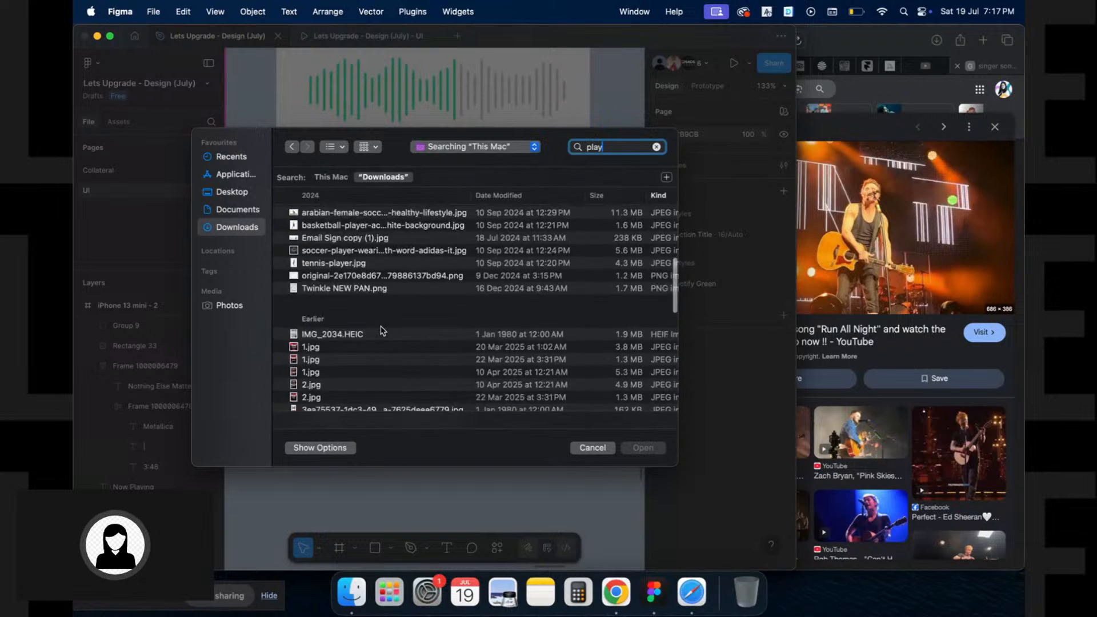
pyautogui.scroll(-5, 379, 326)
pyautogui.click(319, 387)
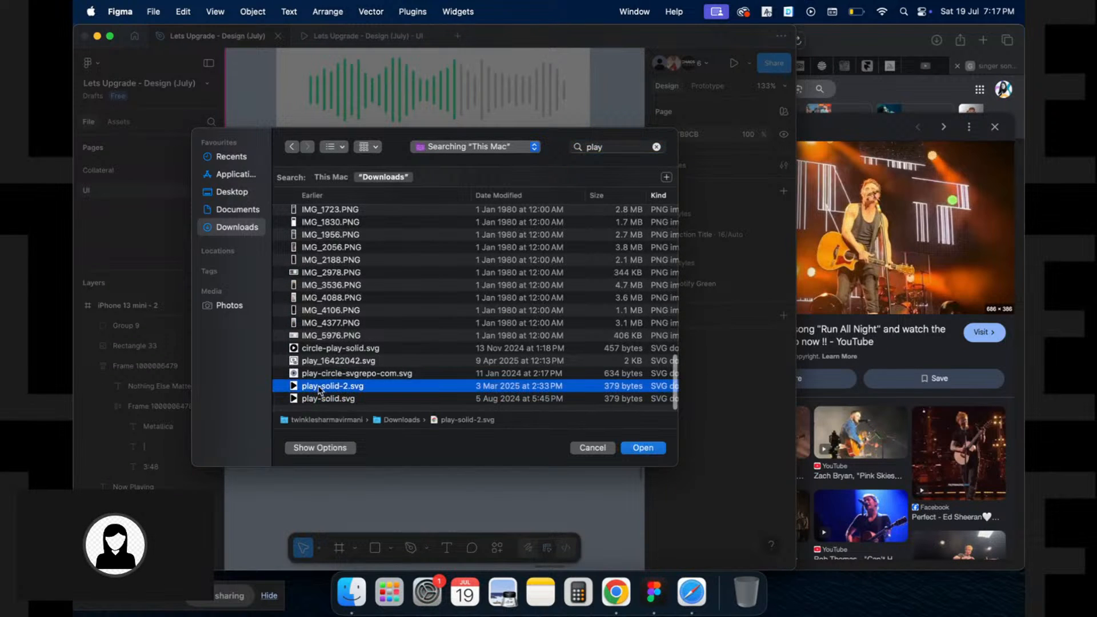
# Search the Downloads folder for "pause" and place pause-1006-svgrepo-com.svg on the canvas
pyautogui.click(638, 148)
pyautogui.write('pause')
pyautogui.press('Return')
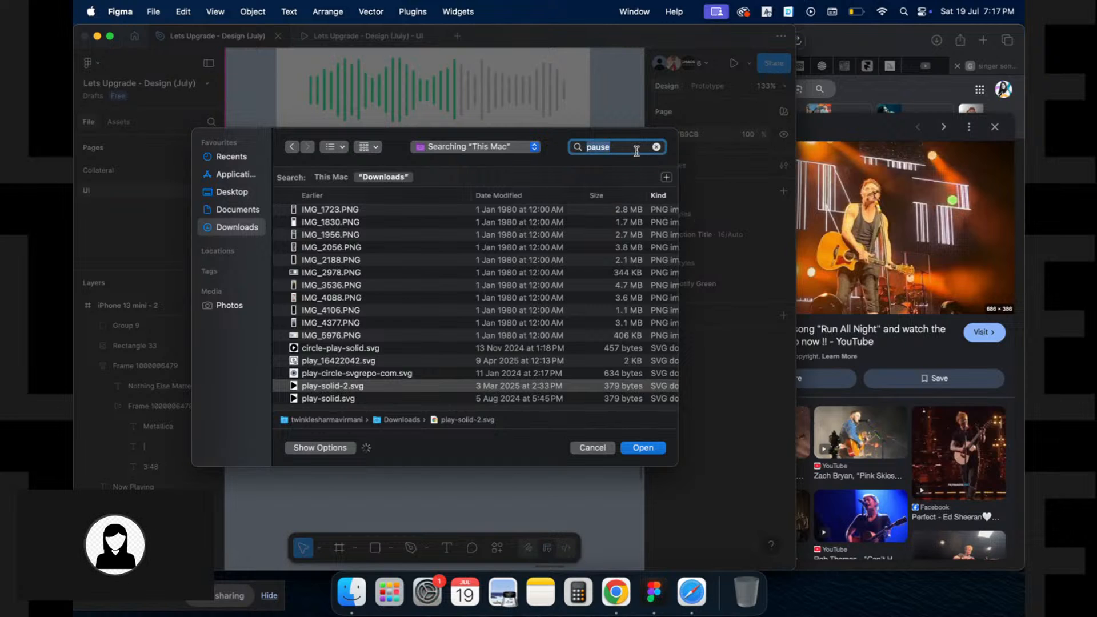
pyautogui.click(376, 228)
pyautogui.keyDown('shift'); pyautogui.click(372, 215); pyautogui.keyUp('shift')
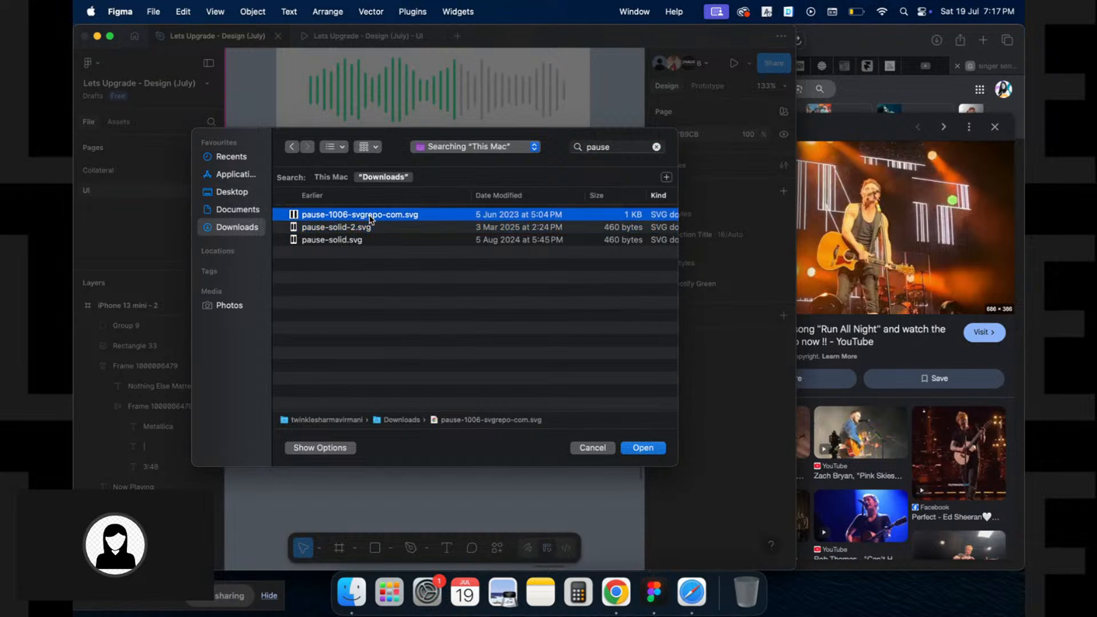
pyautogui.press('Return')
pyautogui.click(503, 299)
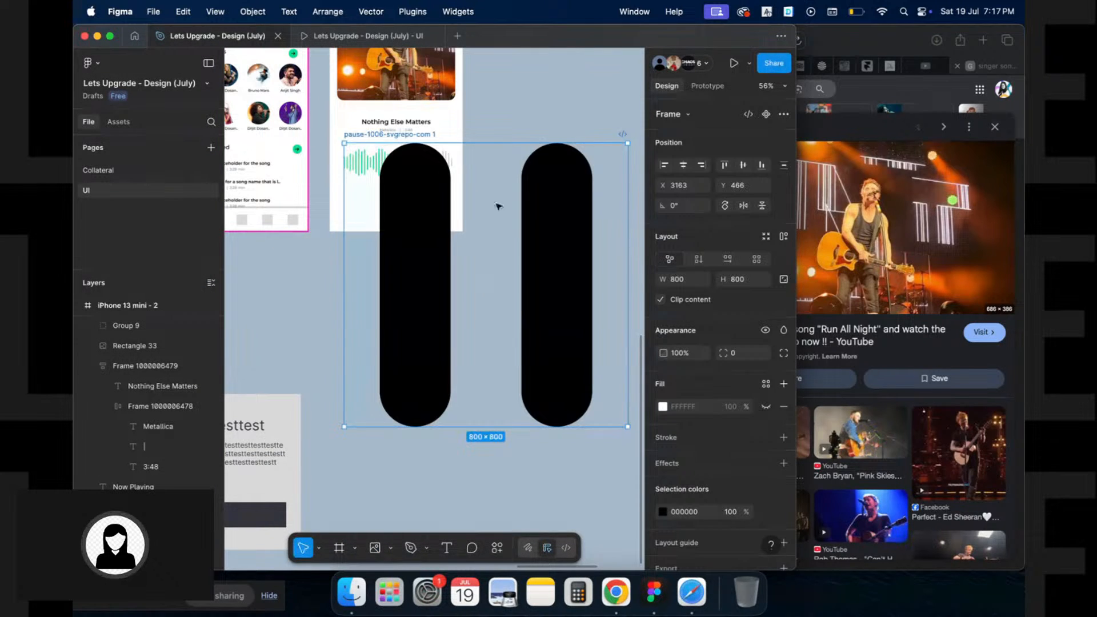
# Move the pause icon into the Now Playing screen below the sound wave, sized 32 × 32
pyautogui.moveTo(513, 167); pyautogui.dragTo(391, 204)
pyautogui.scroll(5, 415, 196)
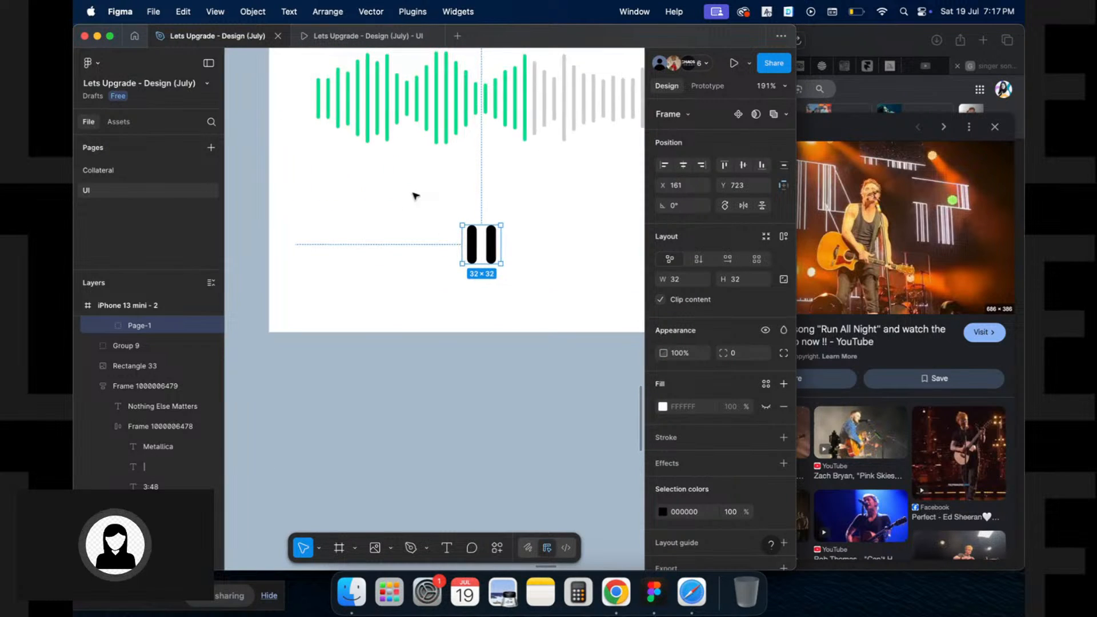
# Centre the pause icon horizontally on the Now Playing screen and scale it down to 18 × 18
pyautogui.click(683, 166)
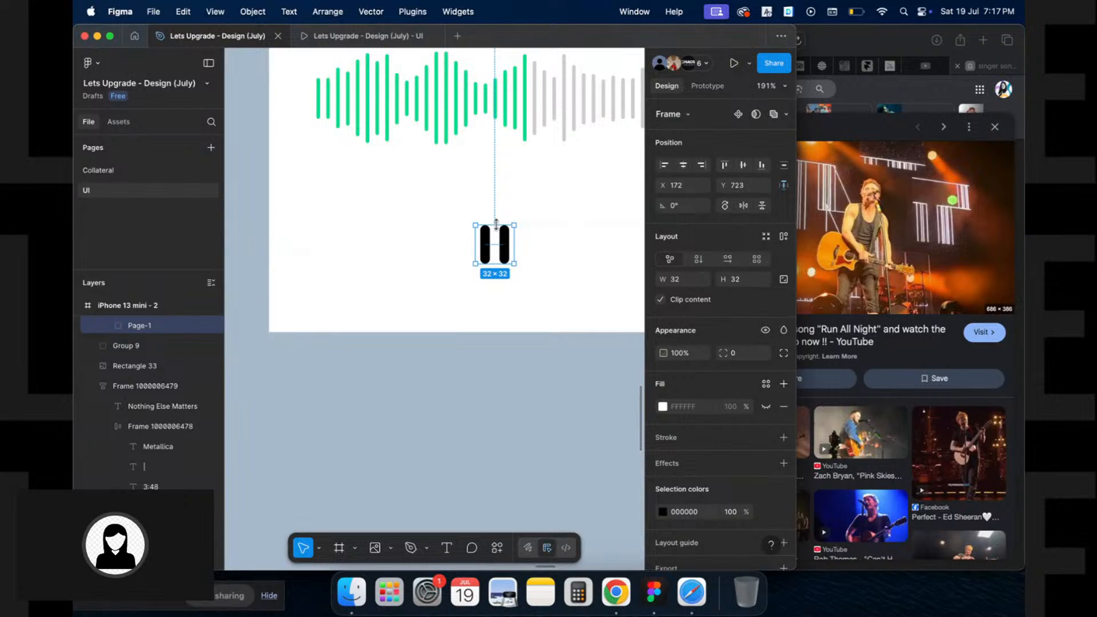
pyautogui.moveTo(497, 228); pyautogui.dragTo(501, 235)
pyautogui.scroll(4, 503, 234)
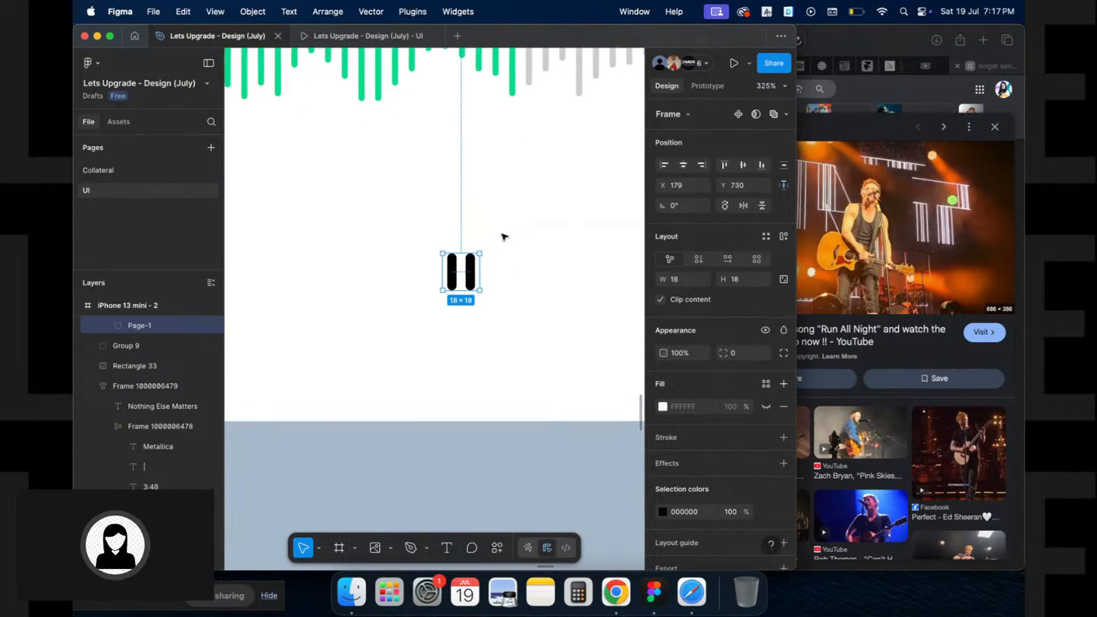
# Draw a 40 × 40 circle centred on the pause icon, fill it with Spotify Green and send it behind the icon
pyautogui.press('o')
pyautogui.moveTo(460, 273); pyautogui.dragTo(456, 239)
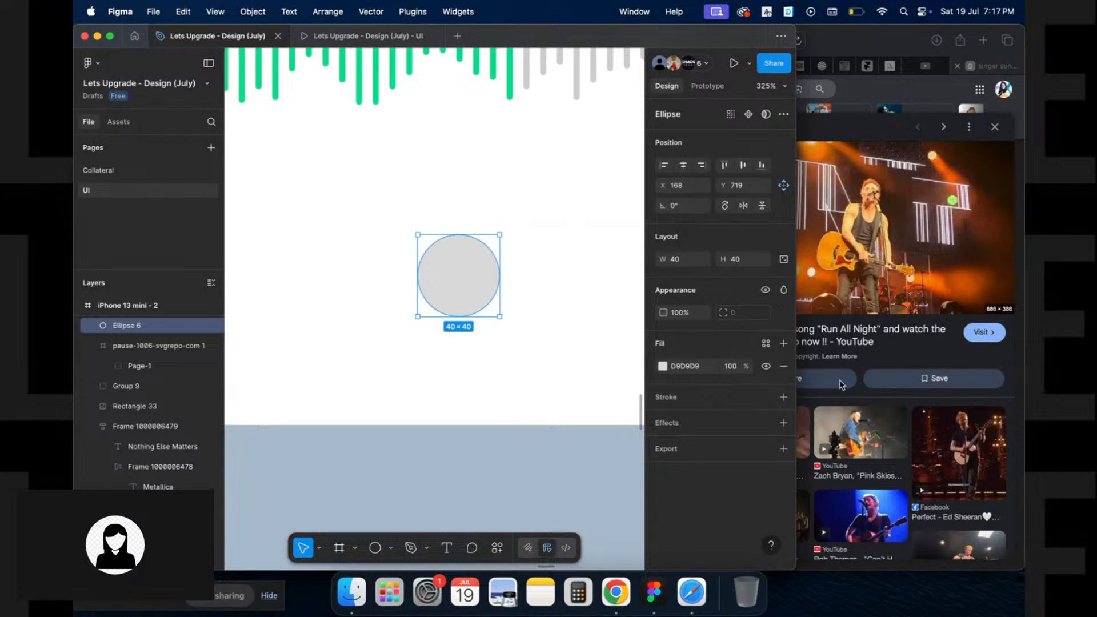
pyautogui.click(766, 342)
pyautogui.click(580, 386)
pyautogui.press('[')
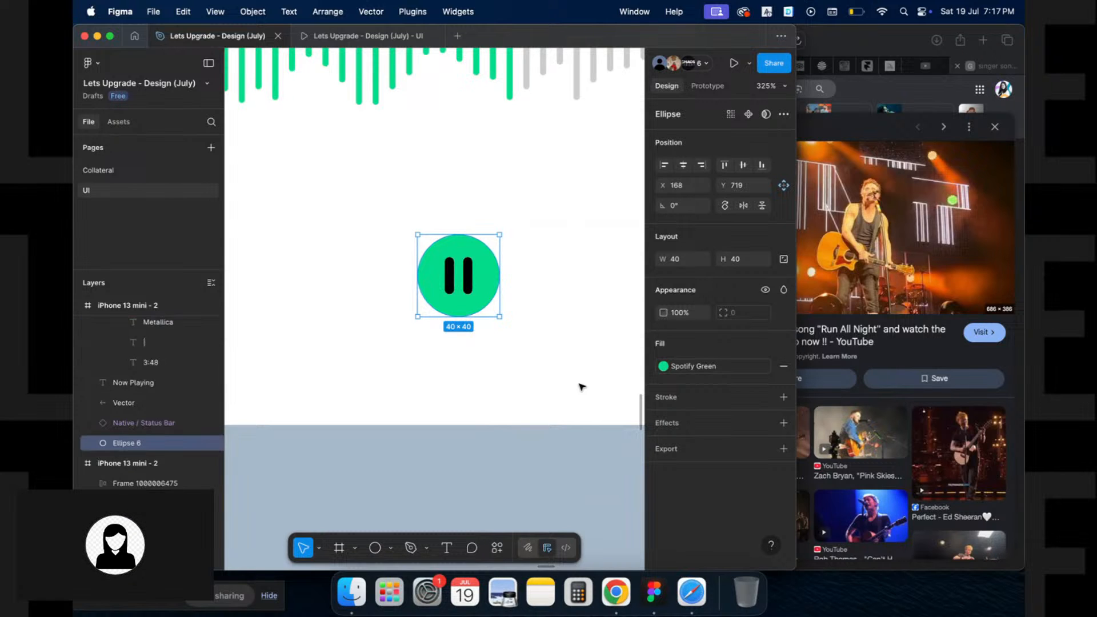
# Wrap the green circle and pause icon in an auto layout frame with its content centred
pyautogui.keyDown('shift'); pyautogui.click(489, 276); pyautogui.keyUp('shift')
pyautogui.hotkey('shift', 'a')
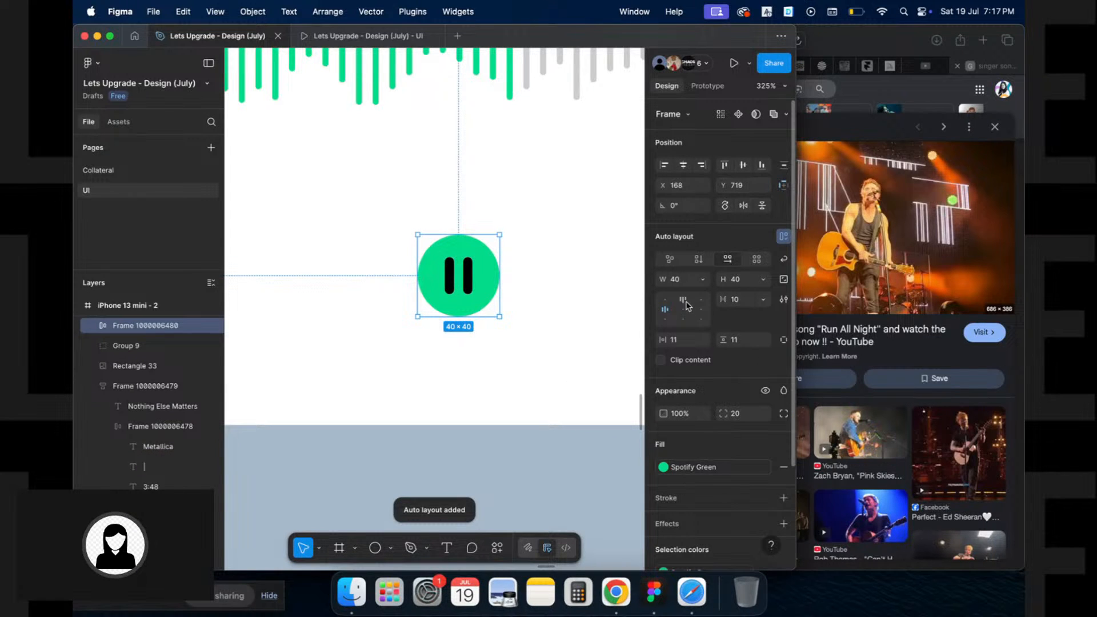
pyautogui.click(578, 289)
# Start placing an image, search the Downloads folder for "play" and open play-solid-2.svg
pyautogui.scroll(-5, 578, 289)
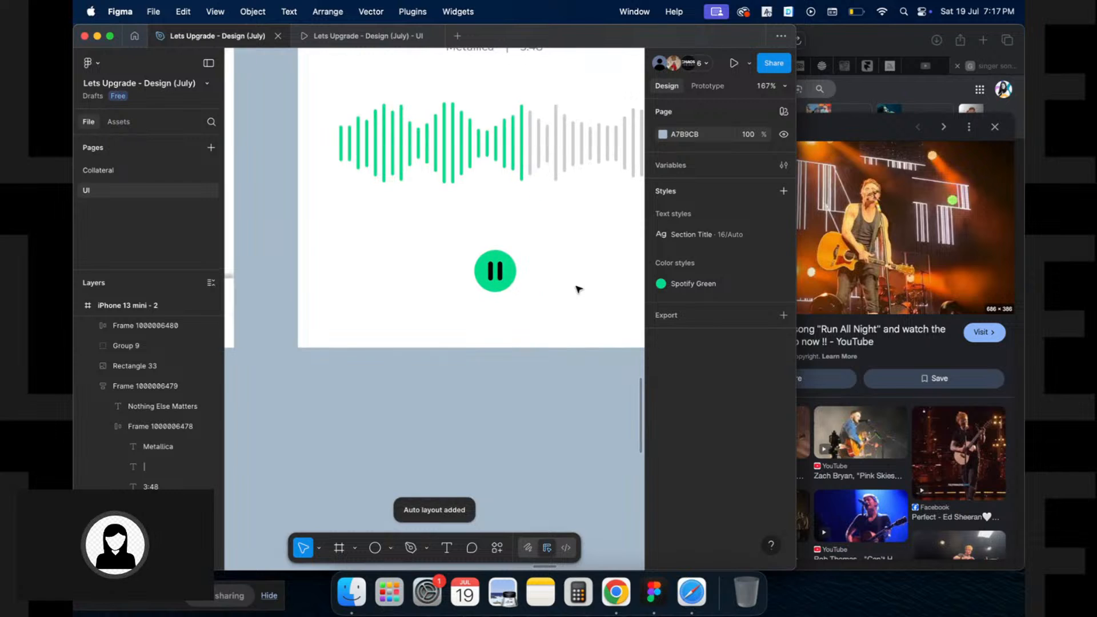
pyautogui.hscroll(2, 578, 289)
pyautogui.scroll(1, 579, 289)
pyautogui.scroll(-3, 512, 321)
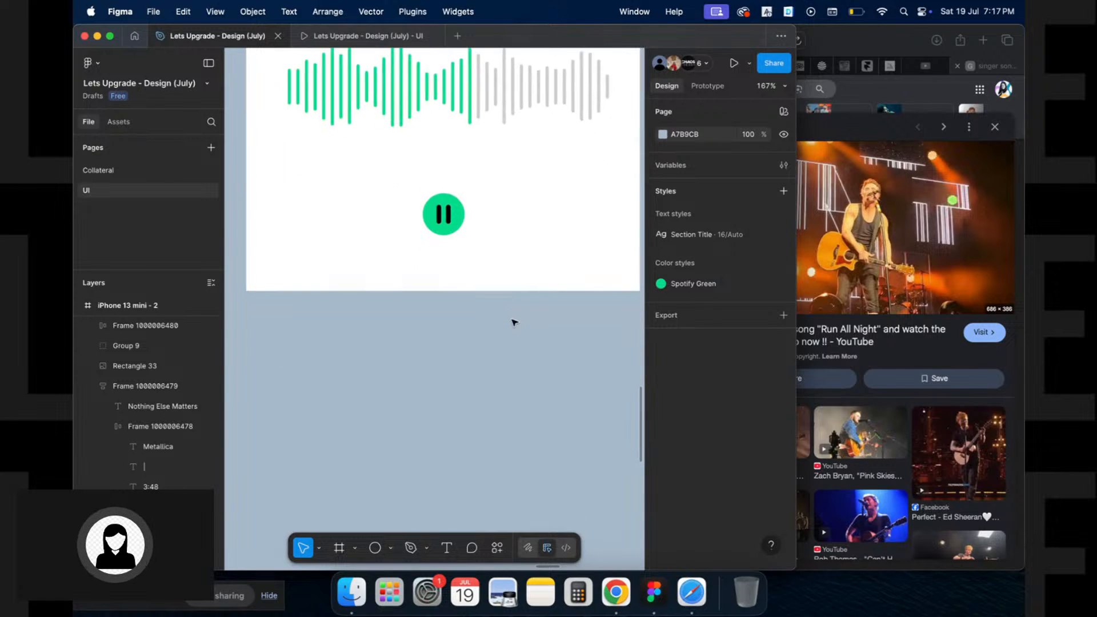
pyautogui.press('super+shift+k')
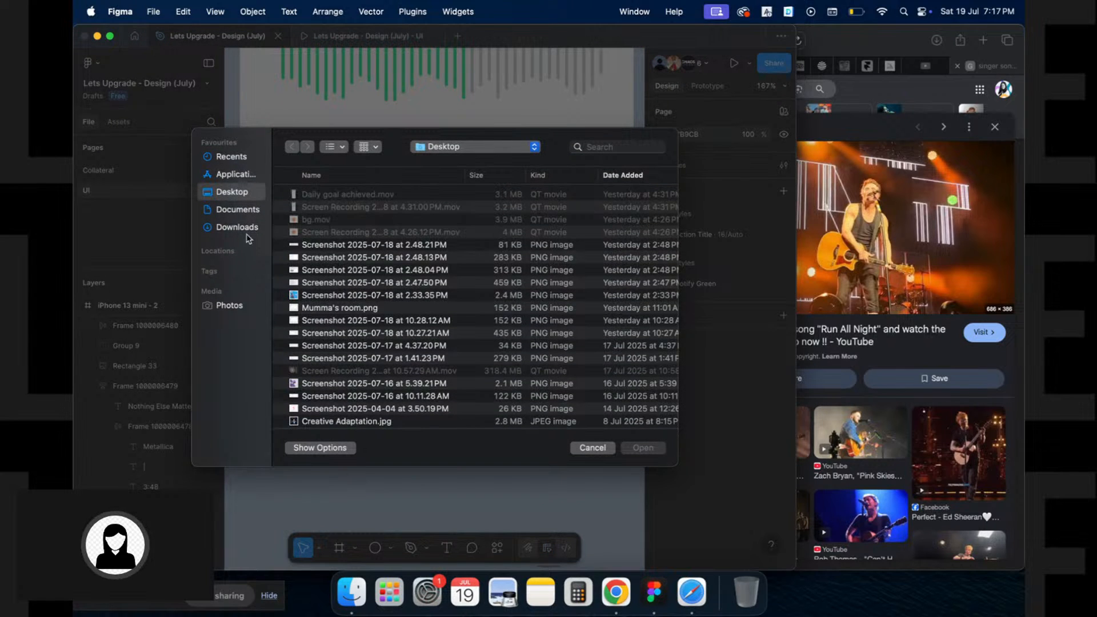
pyautogui.click(252, 228)
pyautogui.click(625, 146)
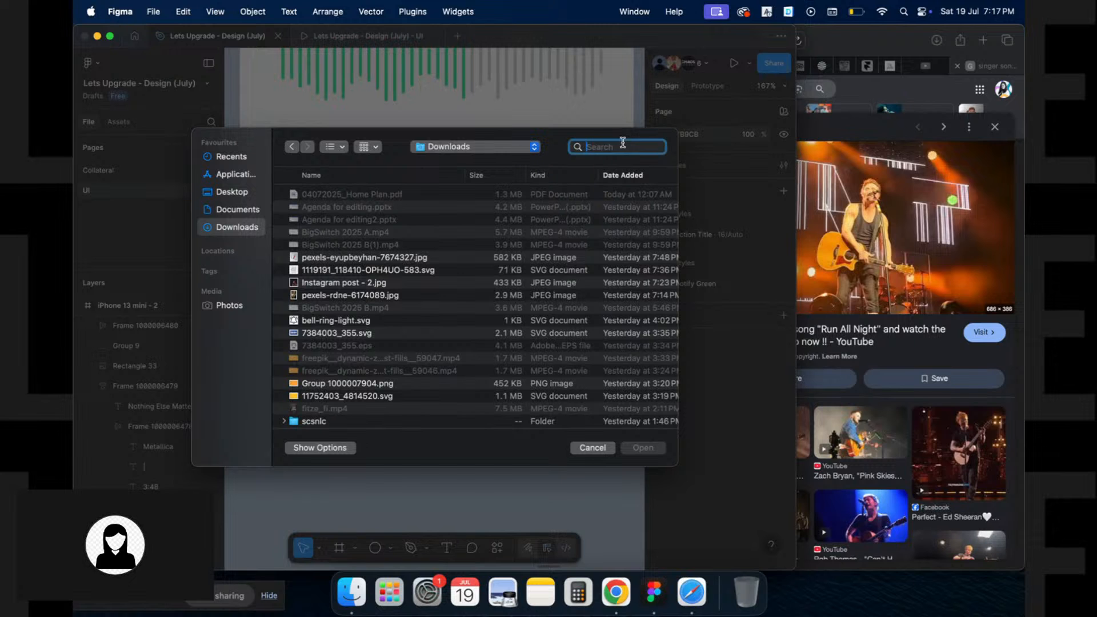
pyautogui.write('play')
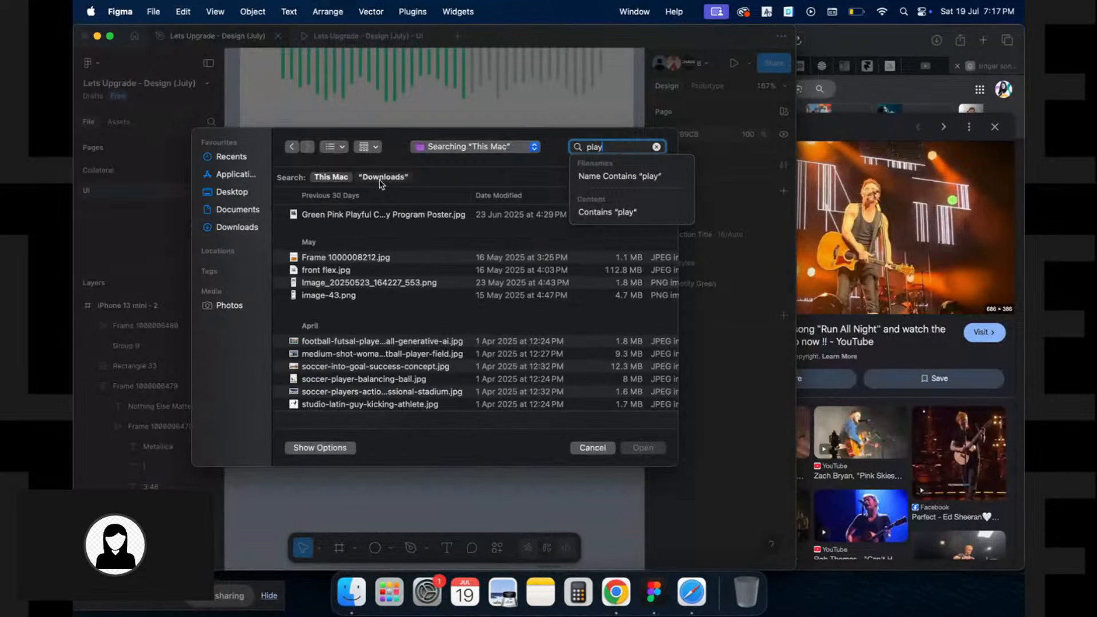
pyautogui.scroll(-10, 366, 332)
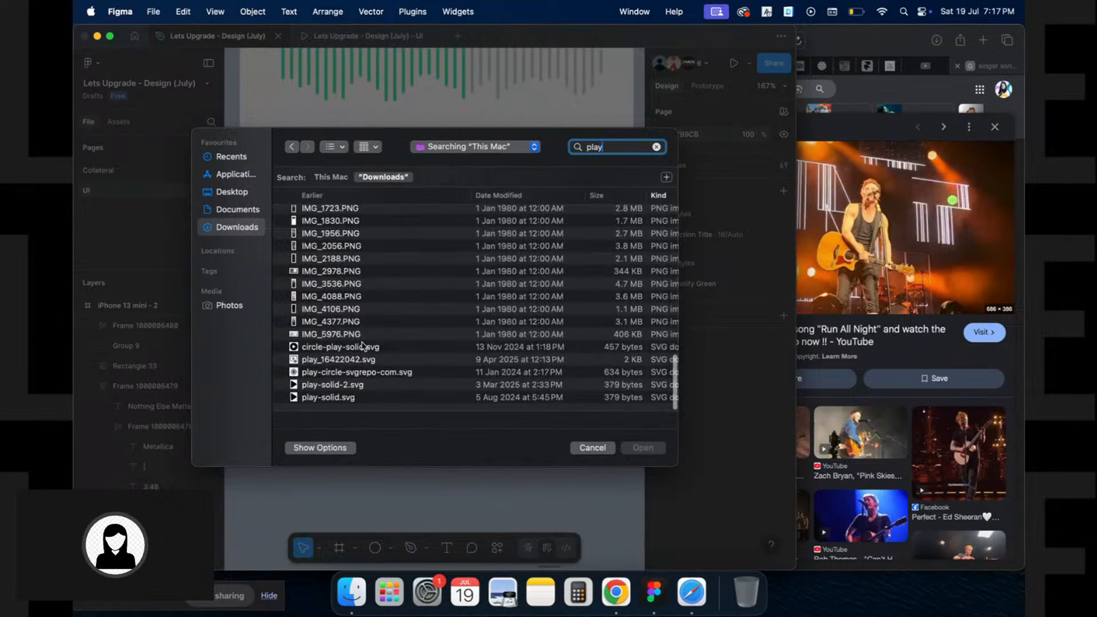
pyautogui.doubleClick(336, 387)
# Place the play icon on the canvas, scale it to 12 × 16 and move it to the right of the pause button
pyautogui.click(452, 414)
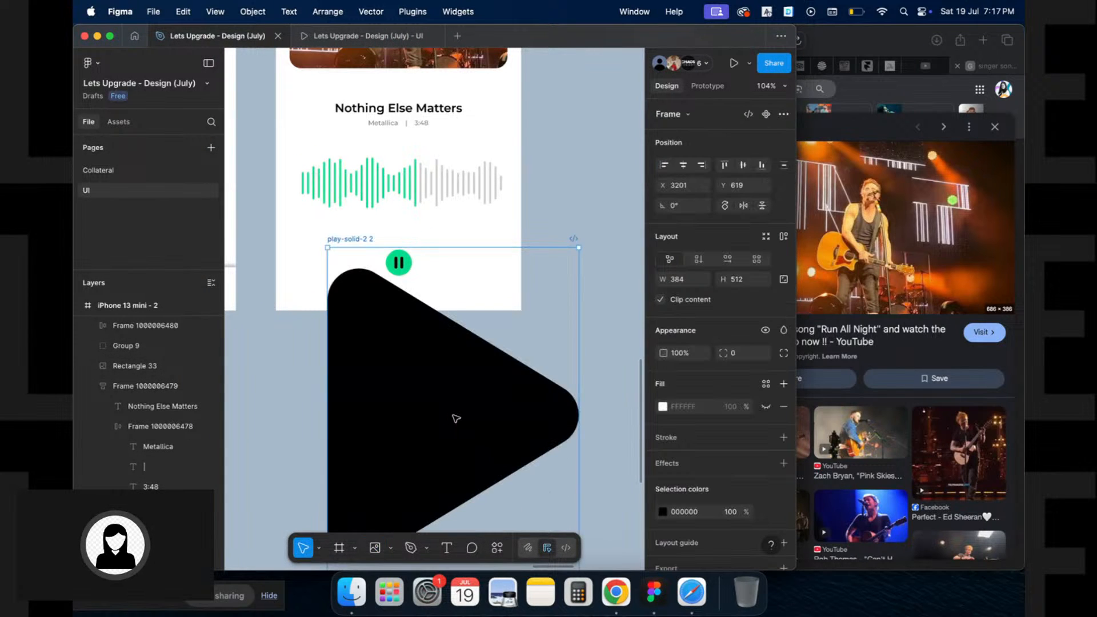
pyautogui.moveTo(457, 251)
pyautogui.mouseDown()
pyautogui.moveTo(452, 413)
pyautogui.moveTo(440, 264)
pyautogui.mouseUp()
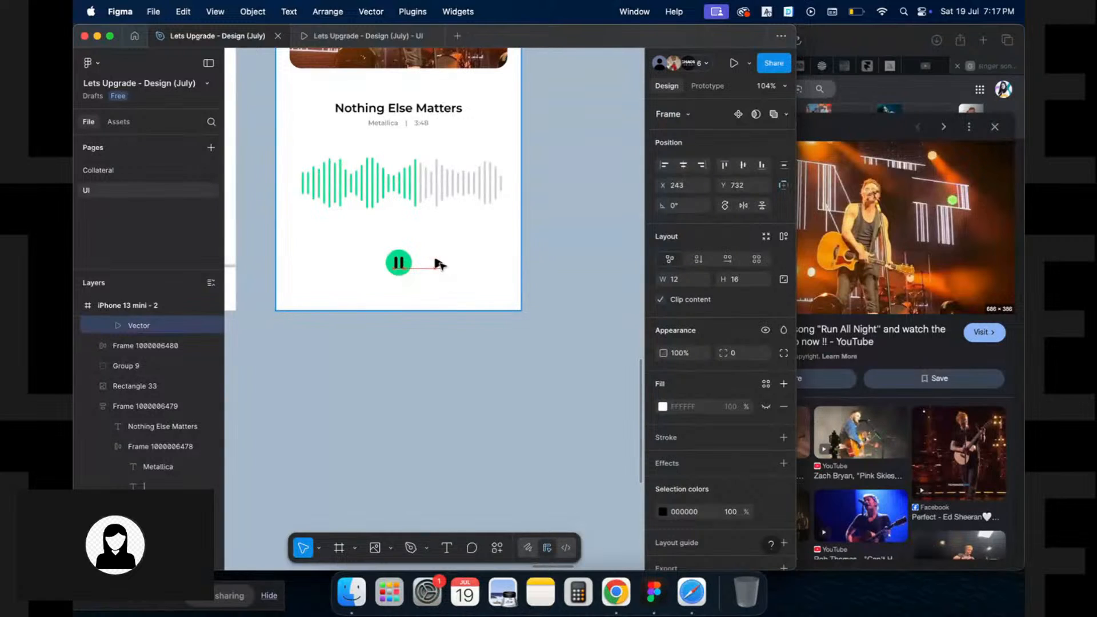
pyautogui.scroll(10, 440, 264)
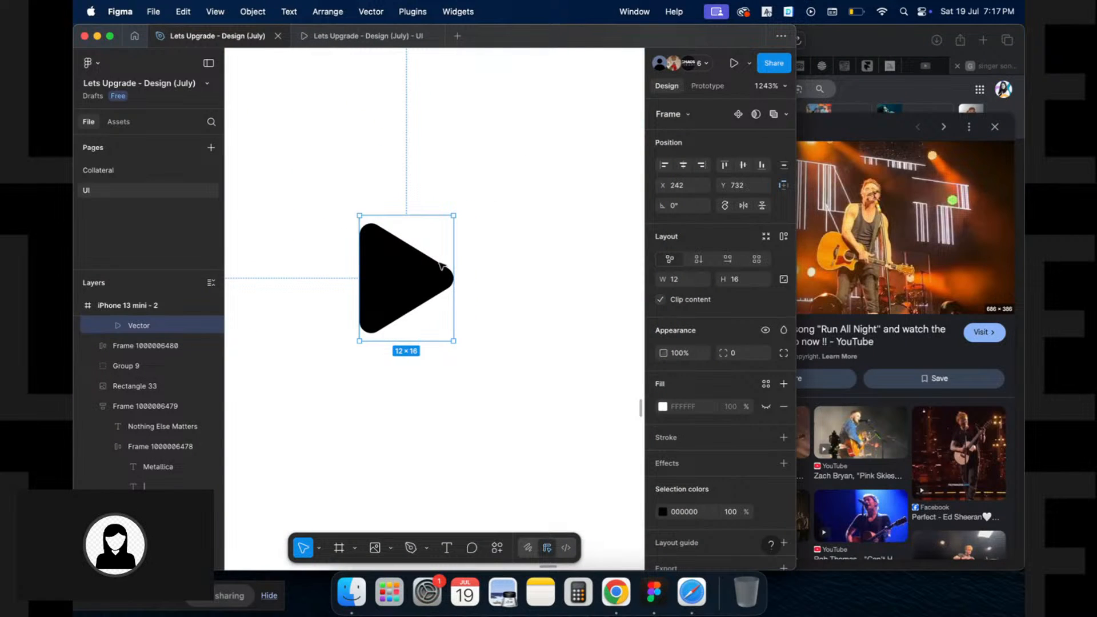
# Copy the pause bars vector from the green button and paste it beside the play triangle
pyautogui.hscroll(-10, 468, 247)
pyautogui.click(307, 280)
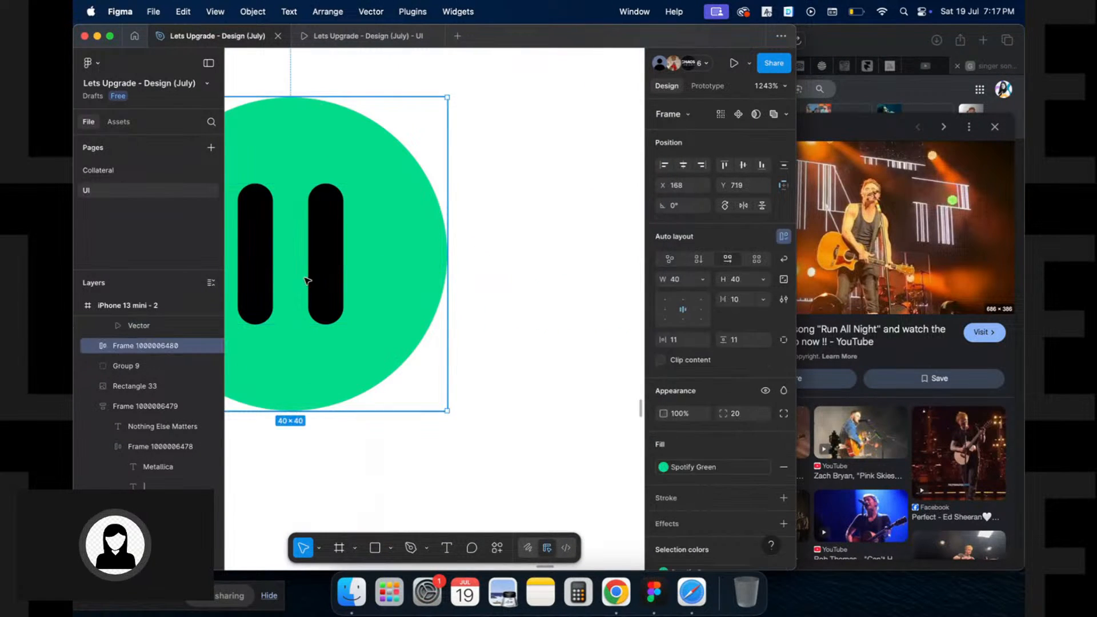
pyautogui.keyDown('super'); pyautogui.click(320, 282); pyautogui.keyUp('super')
pyautogui.click(457, 233)
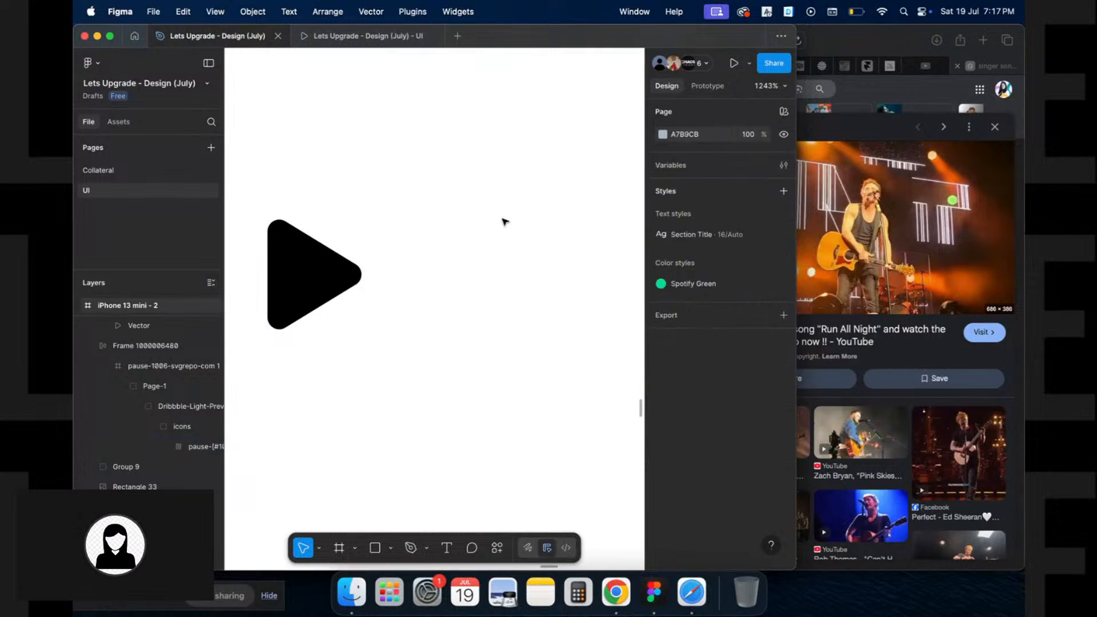
pyautogui.press('super+v')
# Delete the right-hand bar from the pasted pause vector, keeping a single bar
pyautogui.doubleClick(470, 262)
pyautogui.moveTo(546, 185); pyautogui.dragTo(426, 435)
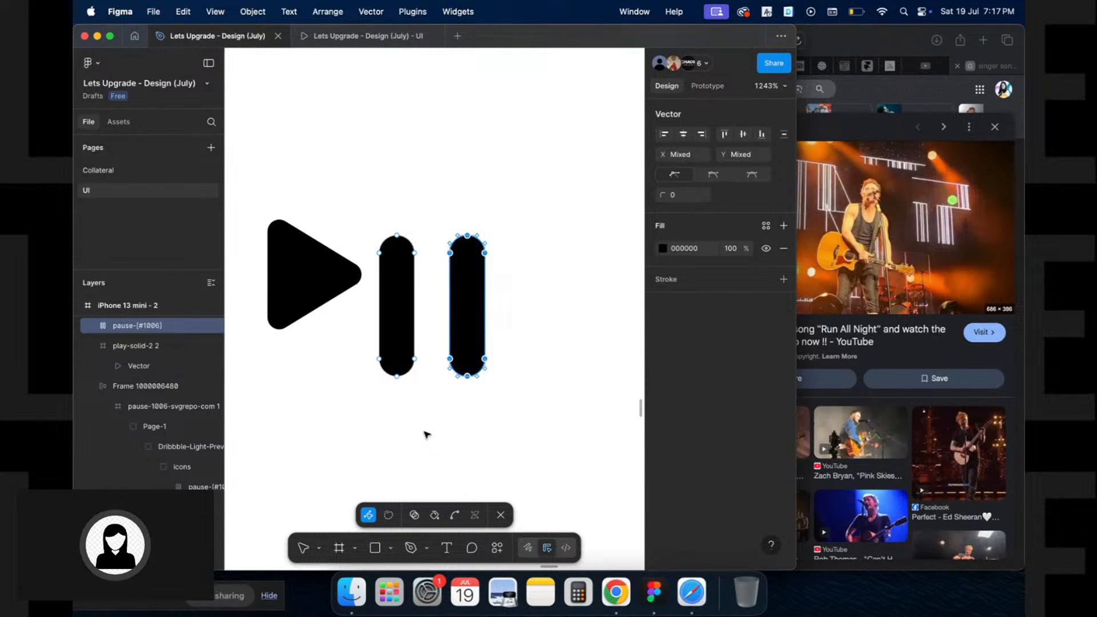
pyautogui.press('Delete')
pyautogui.press('Escape')
pyautogui.press('Escape')
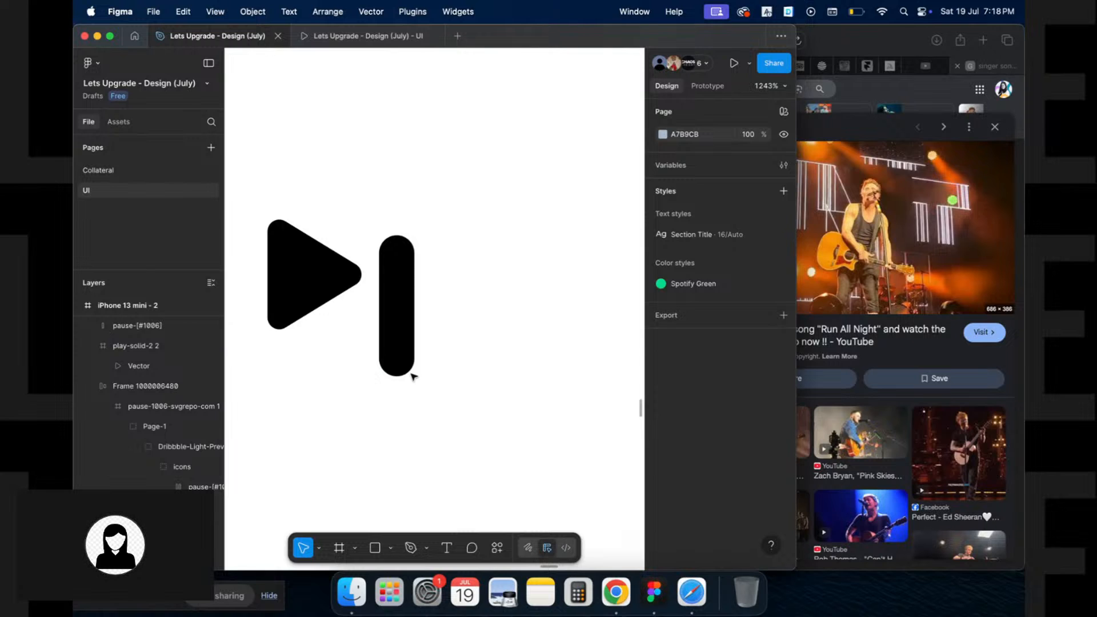
# Resize the remaining bar to 3 × 15 and place it just right of the play triangle's tip
pyautogui.click(412, 374)
pyautogui.moveTo(413, 377); pyautogui.dragTo(389, 313)
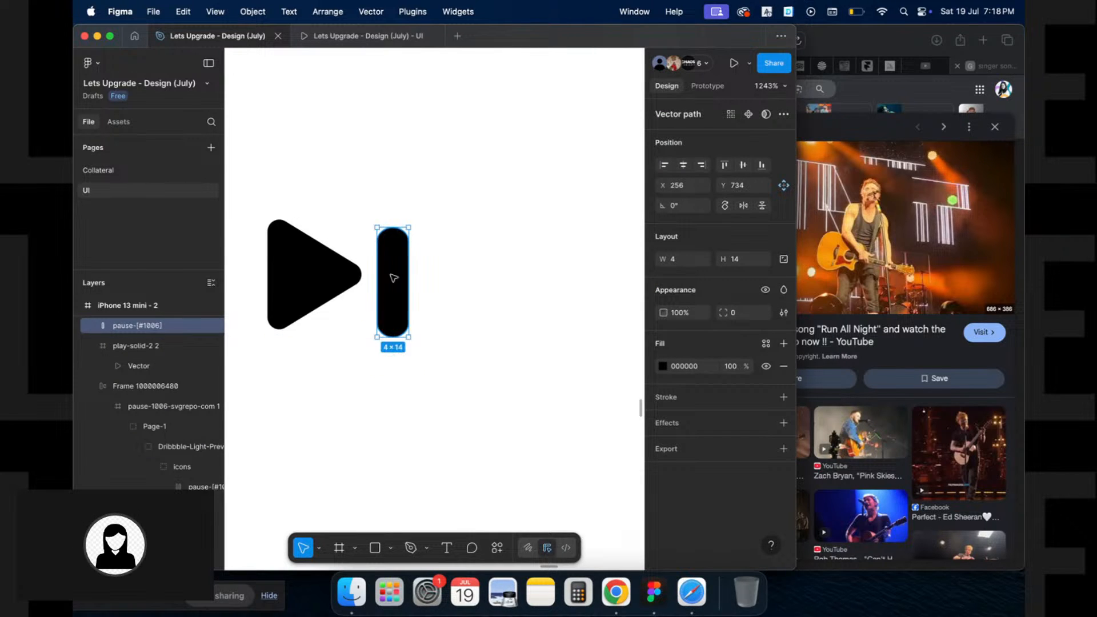
pyautogui.click(397, 222)
pyautogui.click(395, 234)
pyautogui.moveTo(393, 227); pyautogui.dragTo(393, 219)
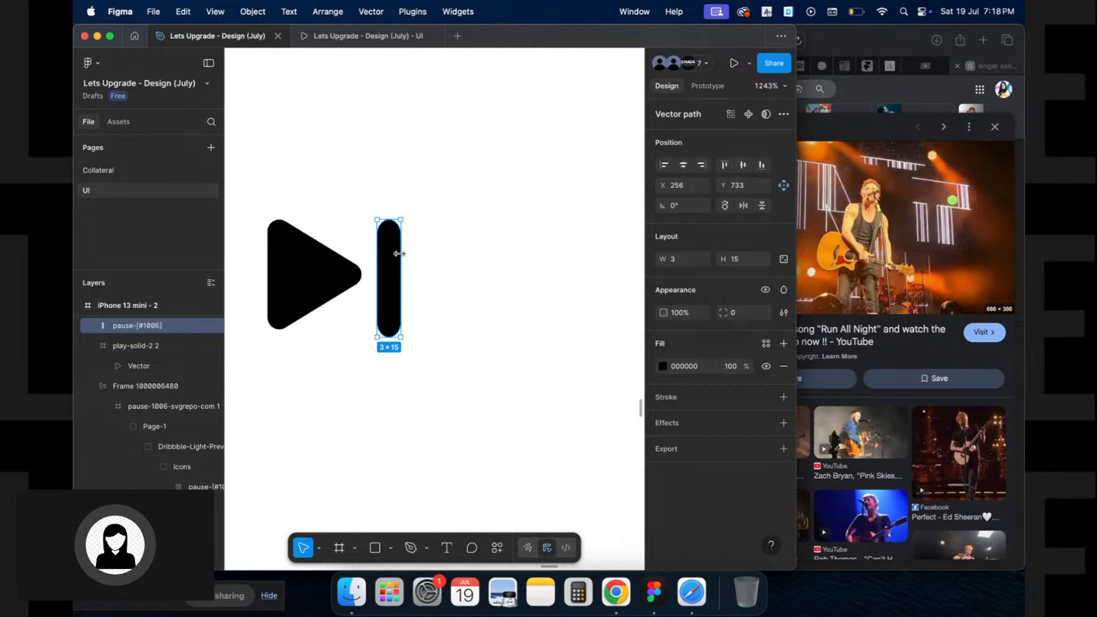
pyautogui.moveTo(401, 254); pyautogui.dragTo(377, 254)
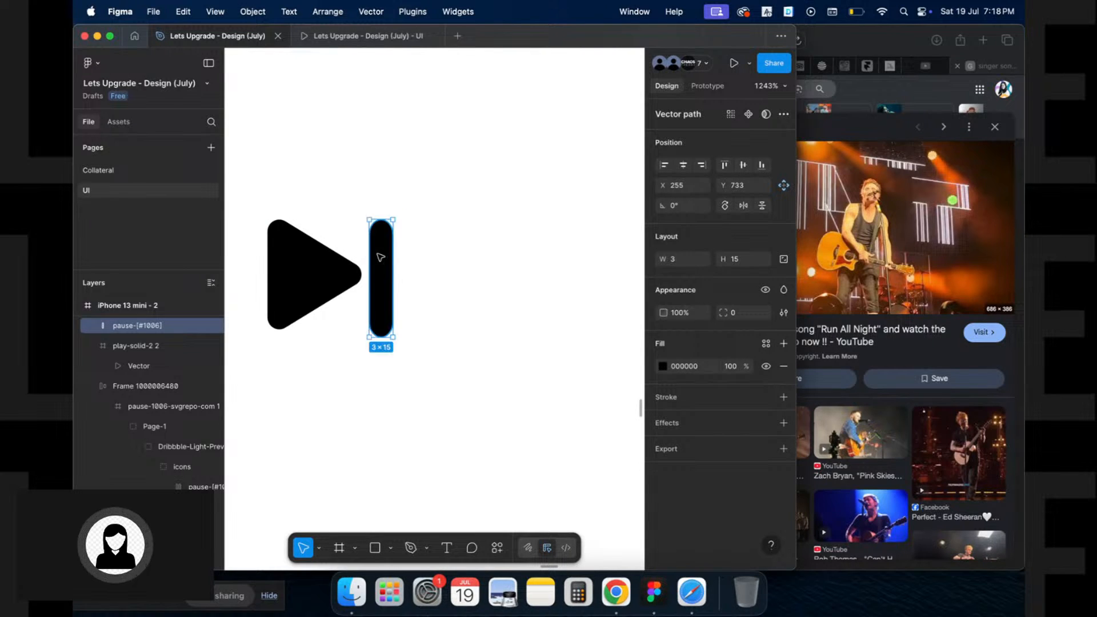
# Group the triangle and bar as a next icon and place a copy rotated 180° left of the pause button
pyautogui.keyDown('shift'); pyautogui.click(318, 264); pyautogui.keyUp('shift')
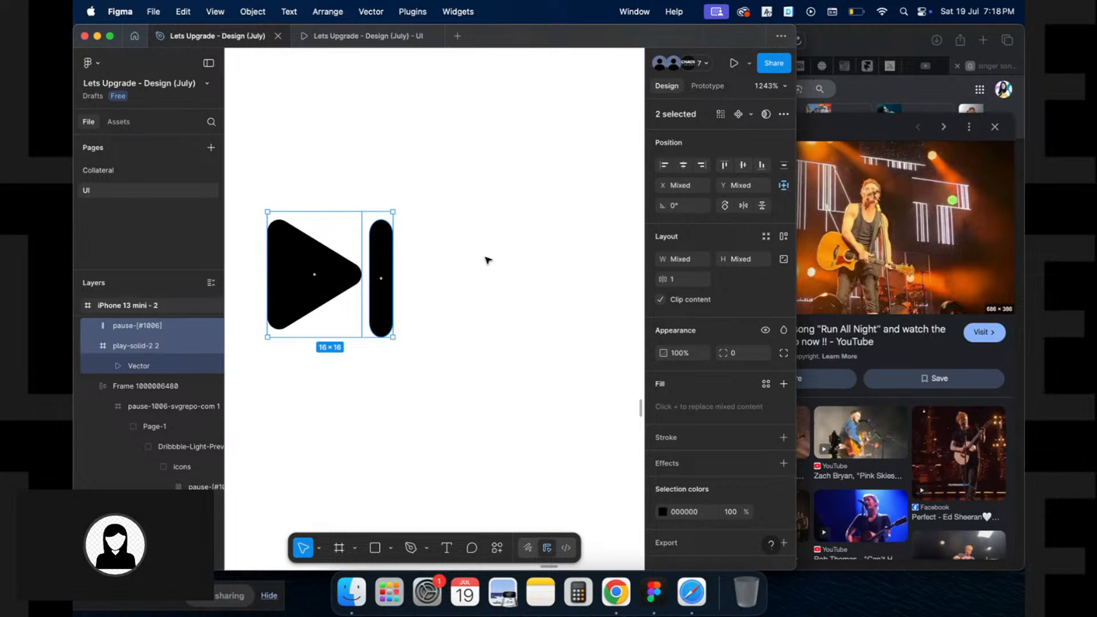
pyautogui.hotkey('ctrl', 'g')
pyautogui.scroll(-5, 486, 257)
pyautogui.hscroll(-5, 485, 257)
pyautogui.scroll(-5, 488, 261)
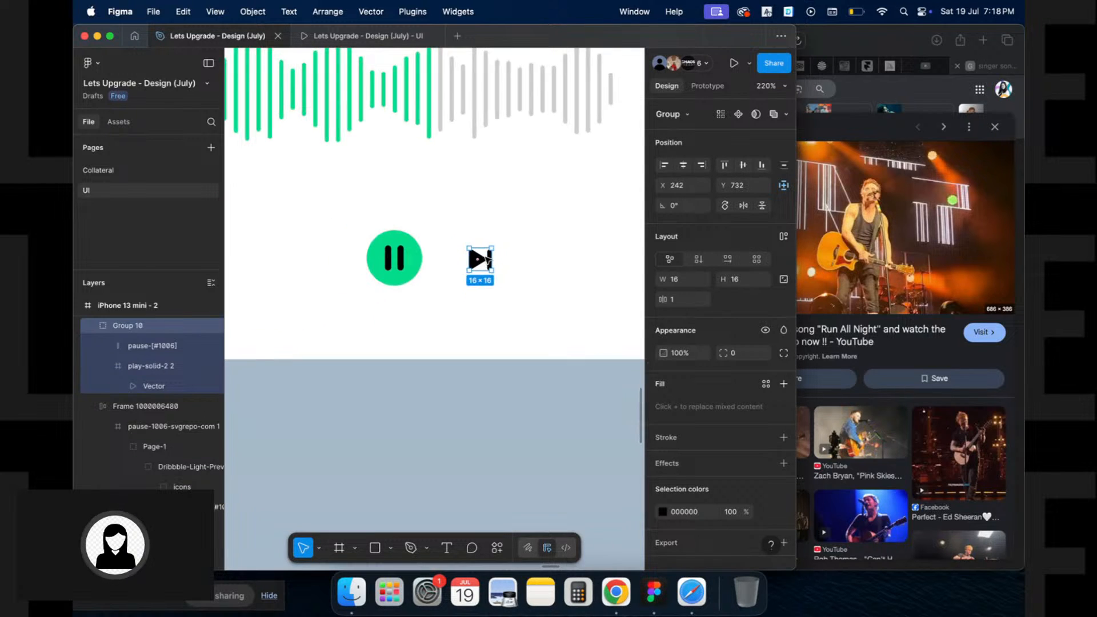
pyautogui.keyDown('alt'); pyautogui.moveTo(487, 261); pyautogui.dragTo(281, 280); pyautogui.keyUp('alt')
# Centre the previous and next icons horizontally on the screen, and undo wrapping them in auto layout
pyautogui.keyDown('shift'); pyautogui.click(480, 260); pyautogui.keyUp('shift')
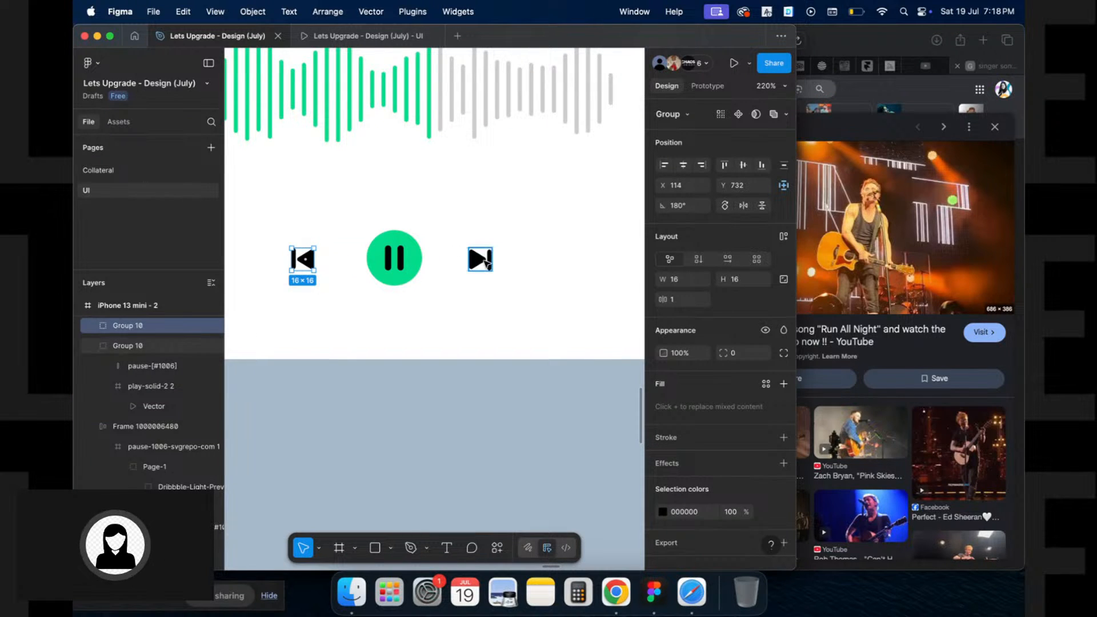
pyautogui.keyDown('shift'); pyautogui.click(394, 258); pyautogui.keyUp('shift')
pyautogui.hotkey('shift', 'a')
pyautogui.click(683, 165)
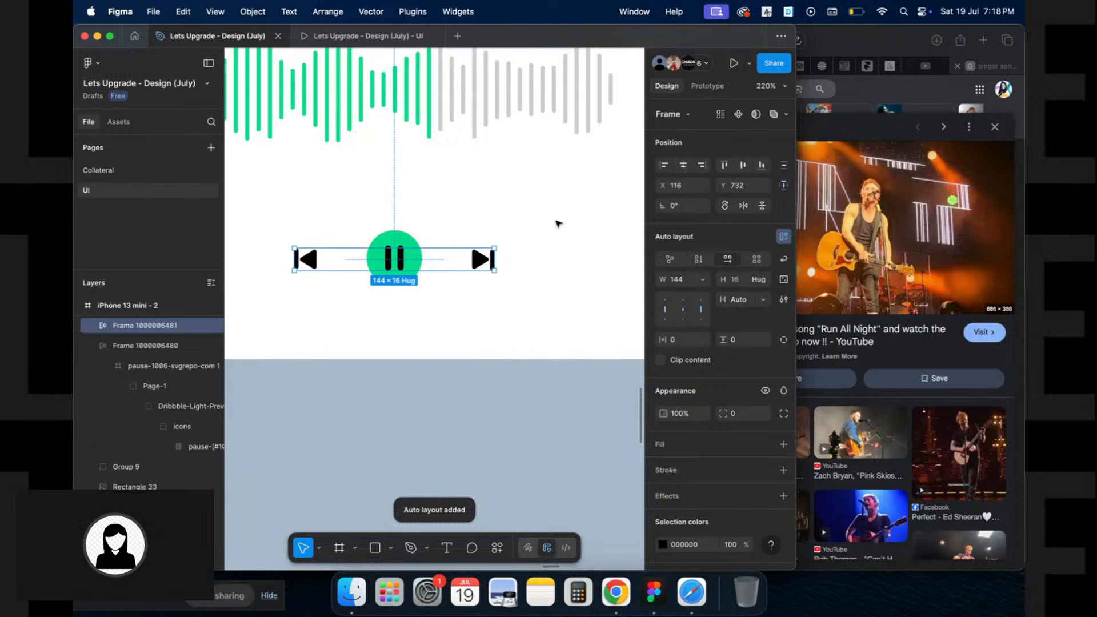
pyautogui.scroll(-3, 400, 246)
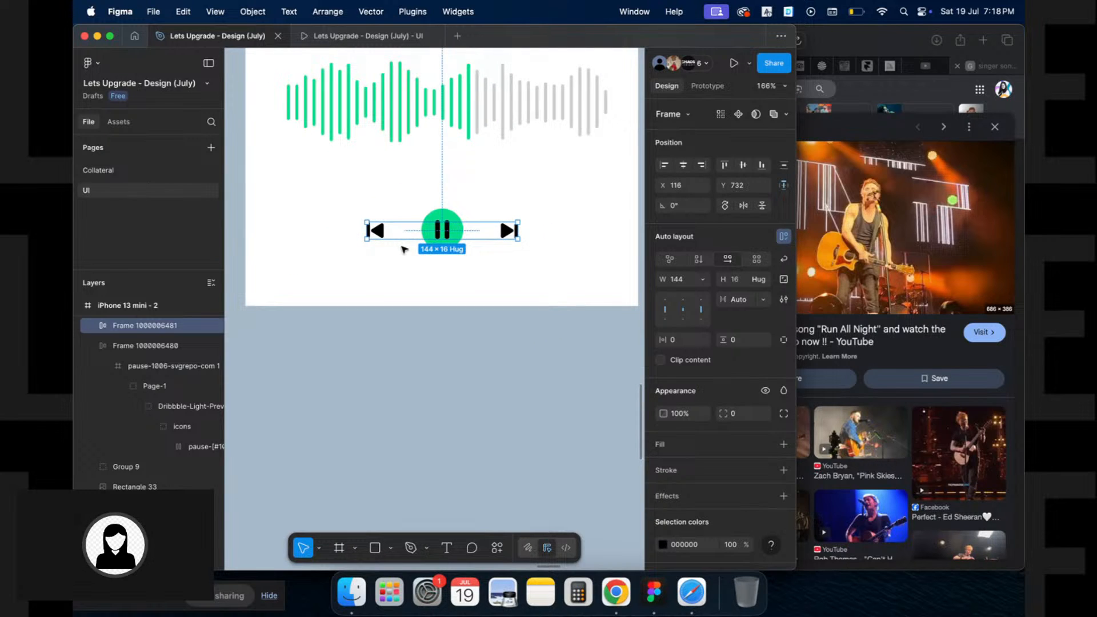
pyautogui.press('super+z')
# Scale up the previous, pause and next controls together, proportionally from their centre
pyautogui.click(509, 196)
pyautogui.scroll(3, 509, 196)
pyautogui.click(504, 242)
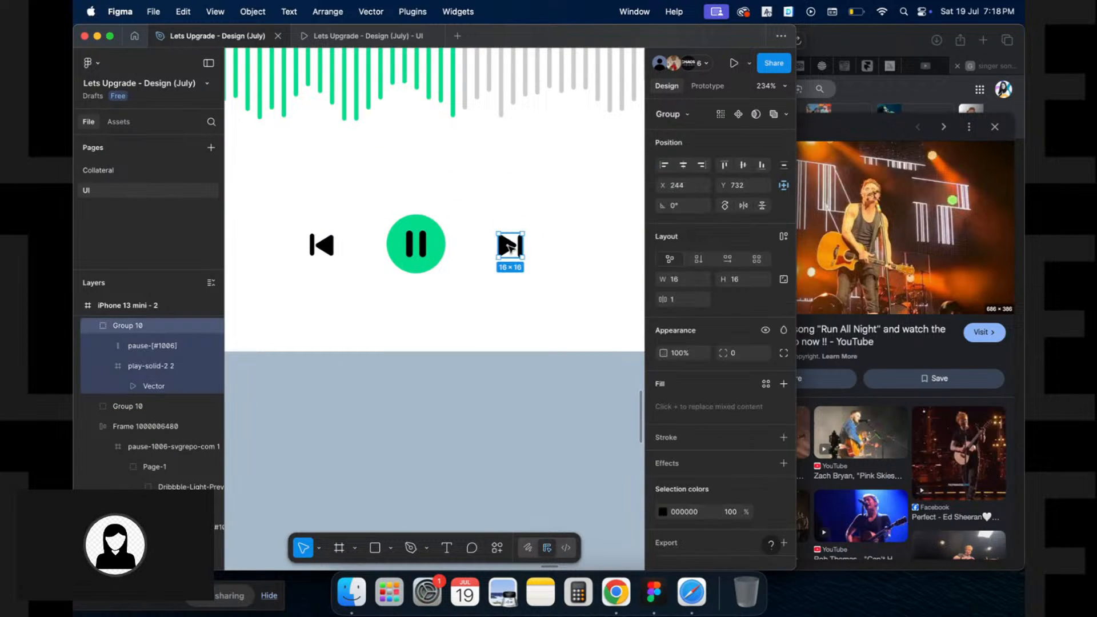
pyautogui.keyDown('shift'); pyautogui.click(395, 249); pyautogui.keyUp('shift')
pyautogui.keyDown('shift'); pyautogui.click(336, 247); pyautogui.keyUp('shift')
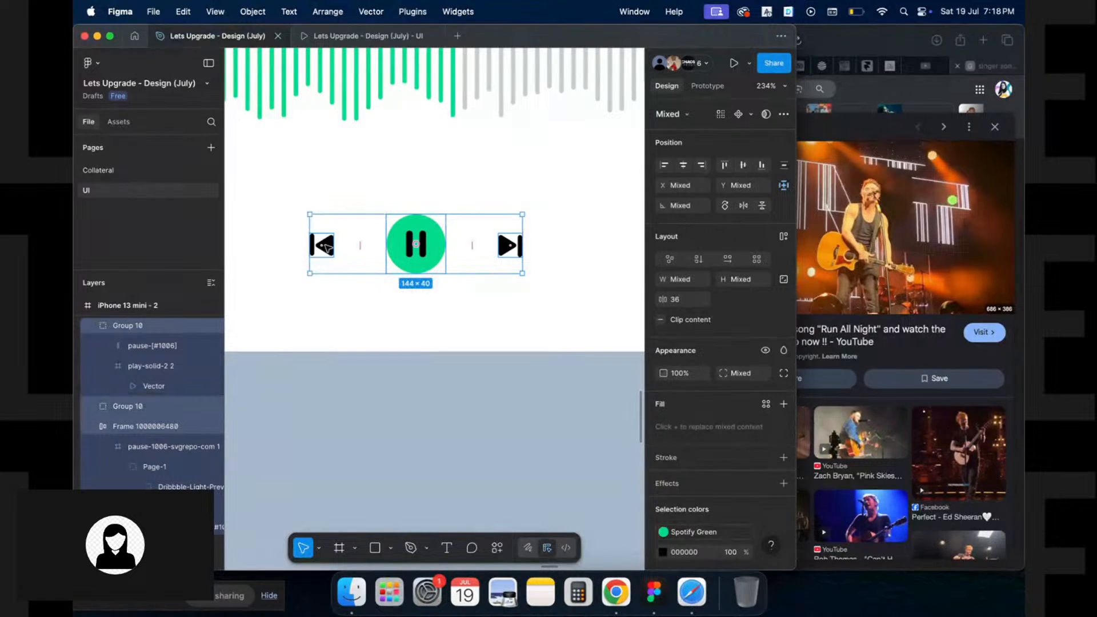
pyautogui.press('k')
pyautogui.moveTo(306, 244); pyautogui.dragTo(263, 244)
pyautogui.press('super+z')
pyautogui.click(416, 164)
# Review the Now Playing screen as a whole and compare it with the welcome and home screens
pyautogui.scroll(-5, 417, 166)
pyautogui.scroll(5, 416, 165)
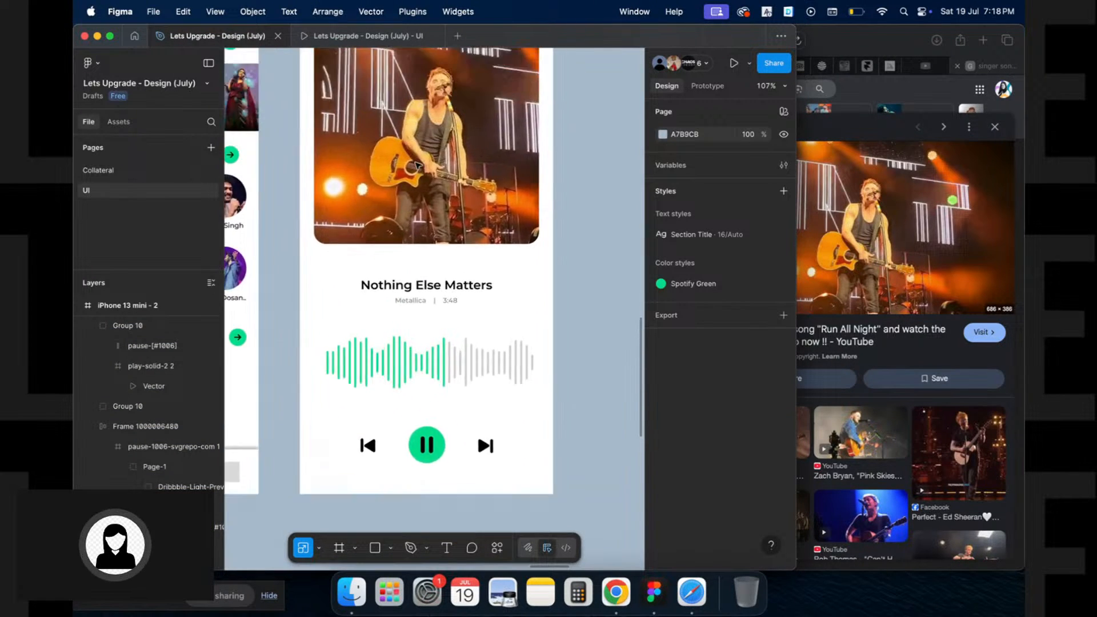
pyautogui.scroll(-3, 416, 165)
pyautogui.scroll(-3, 417, 165)
pyautogui.scroll(2, 418, 165)
pyautogui.hscroll(3, 418, 165)
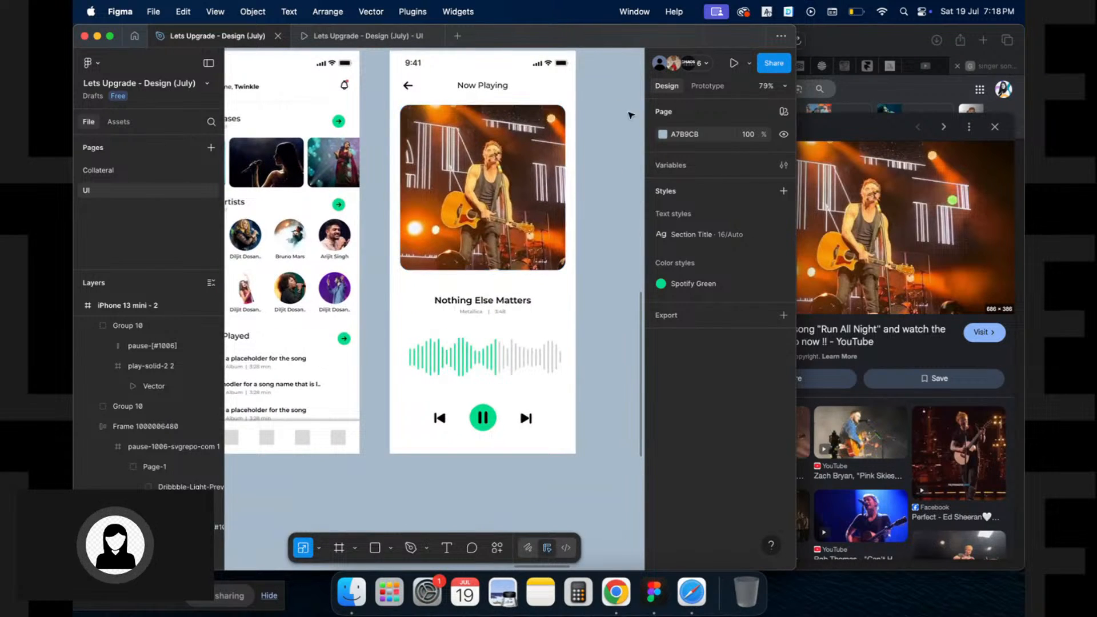
pyautogui.hscroll(-5, 594, 86)
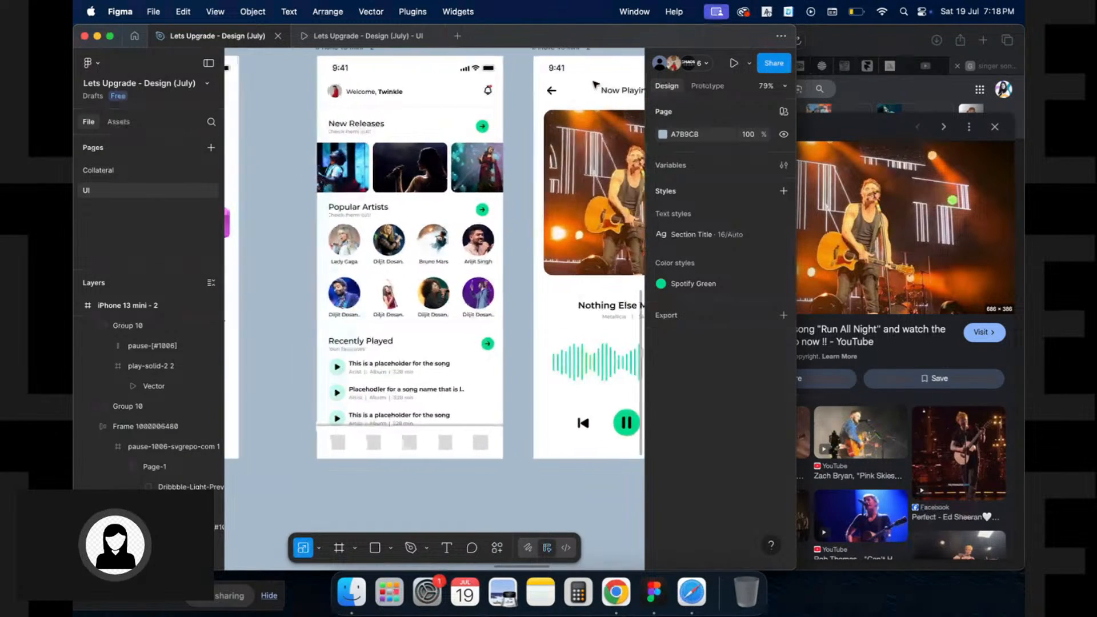
pyautogui.hscroll(-5, 595, 85)
pyautogui.scroll(-5, 595, 86)
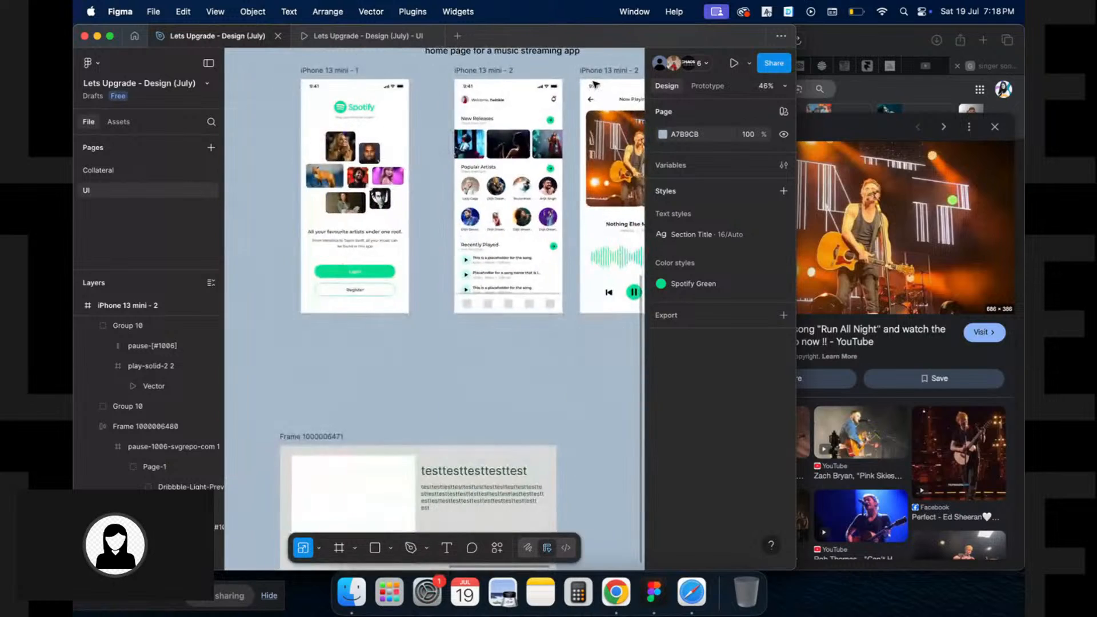
pyautogui.scroll(-5, 595, 86)
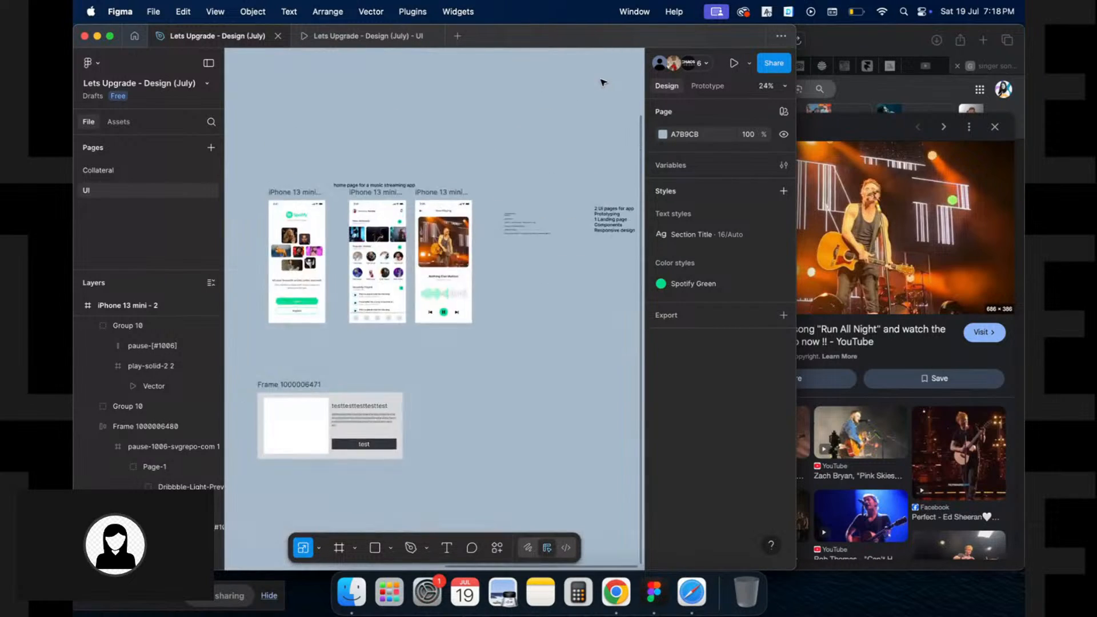
# Move the "home page for a music streaming app" text higher above the phone screens, to Y -556
pyautogui.scroll(5, 603, 82)
pyautogui.click(528, 87)
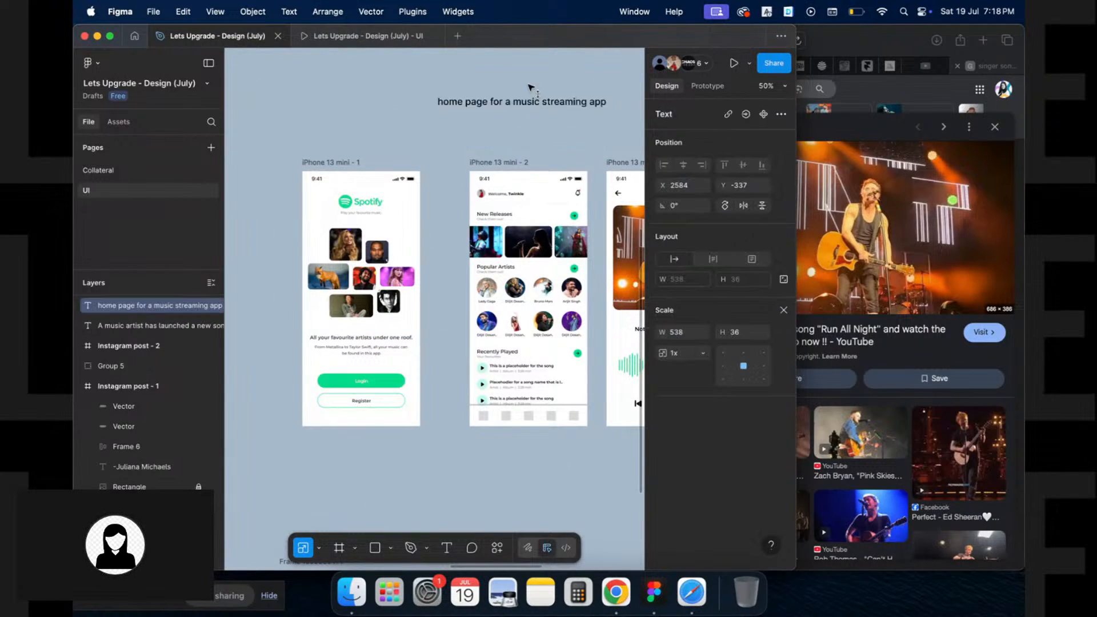
pyautogui.moveTo(528, 88); pyautogui.dragTo(528, 39)
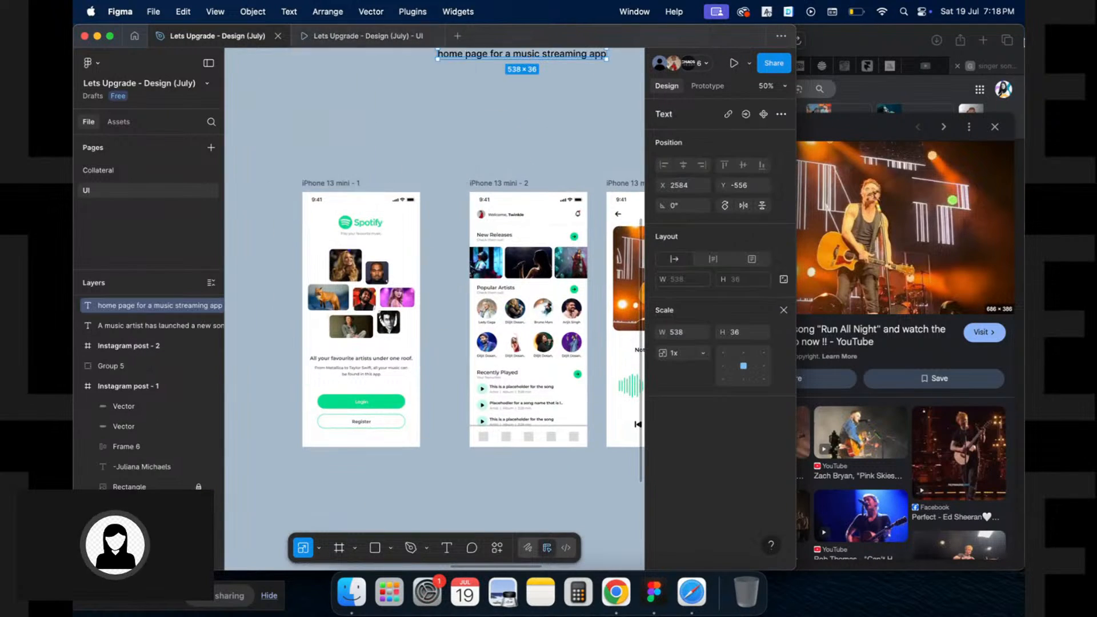
# Switch to Safari and read through the live chat of the "Day 3 | Advanced Features and Collaboration" YouTube stream
pyautogui.click(917, 52)
pyautogui.click(923, 66)
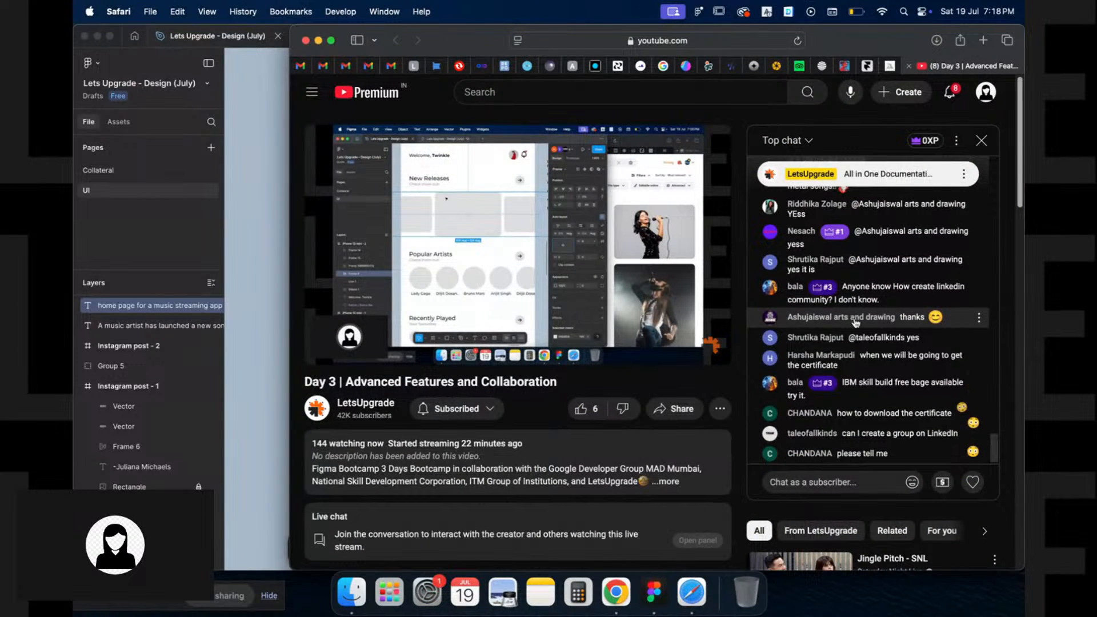
pyautogui.scroll(5, 855, 323)
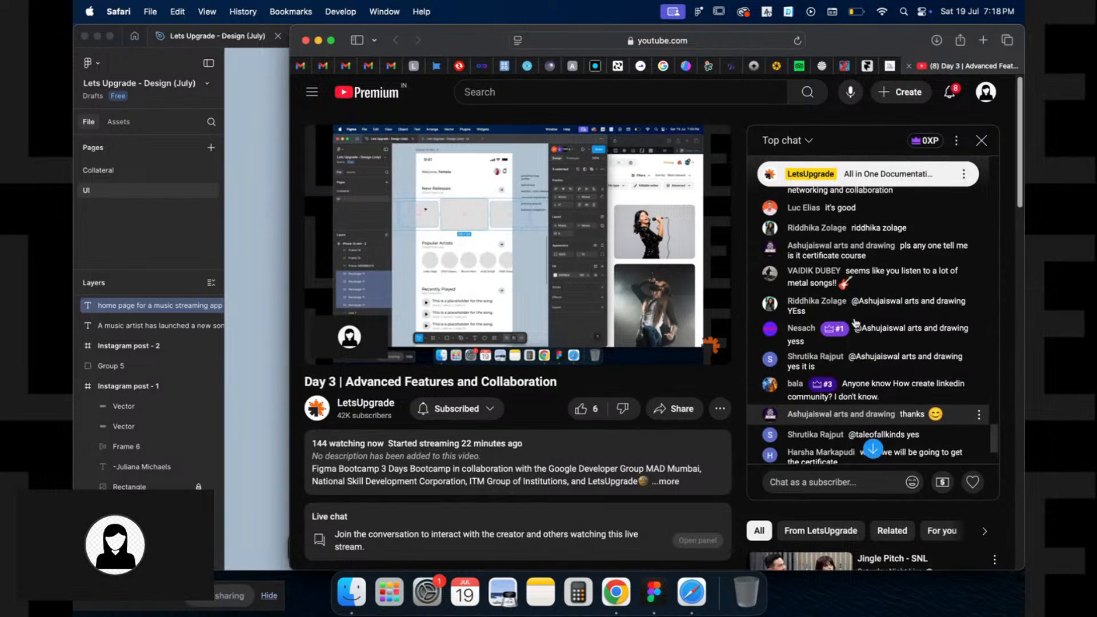
pyautogui.scroll(5, 856, 323)
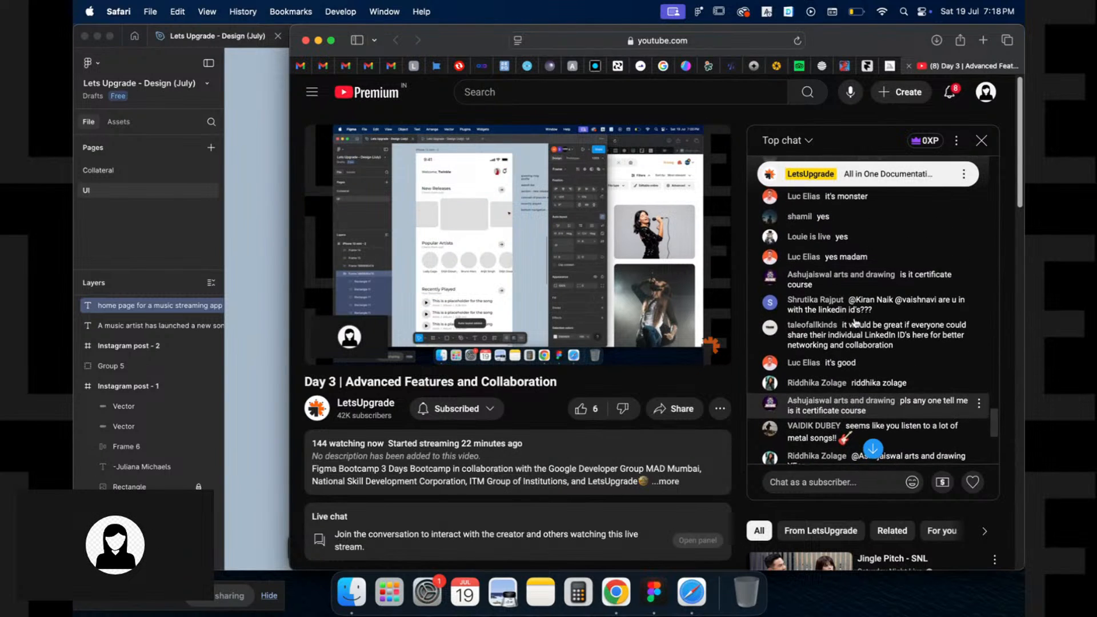
pyautogui.scroll(1, 856, 323)
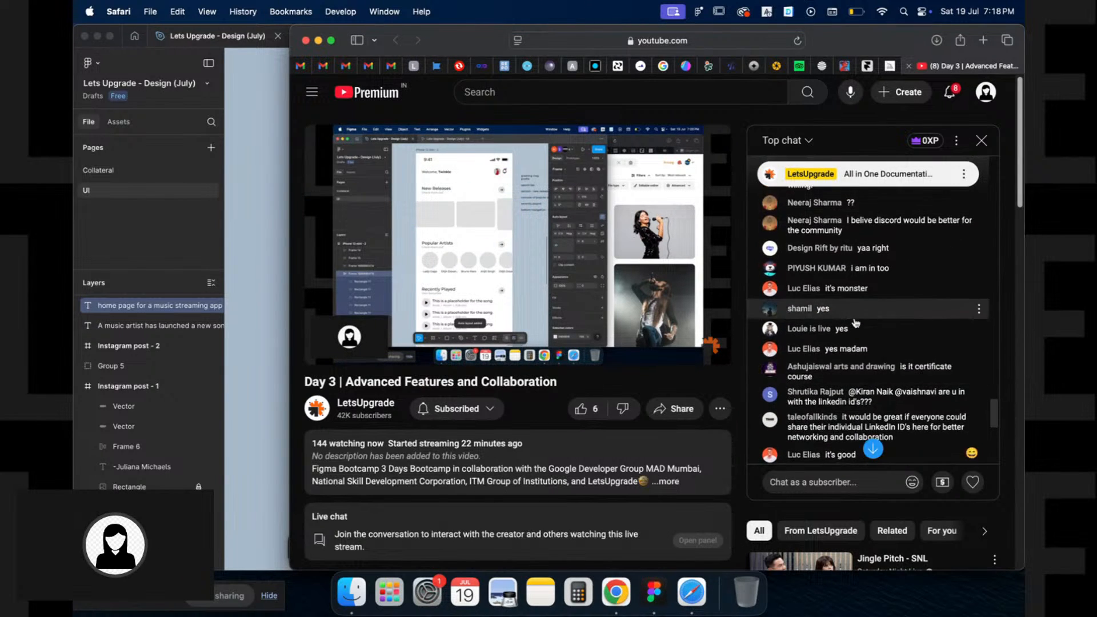
pyautogui.scroll(-5, 856, 323)
pyautogui.scroll(-2, 855, 323)
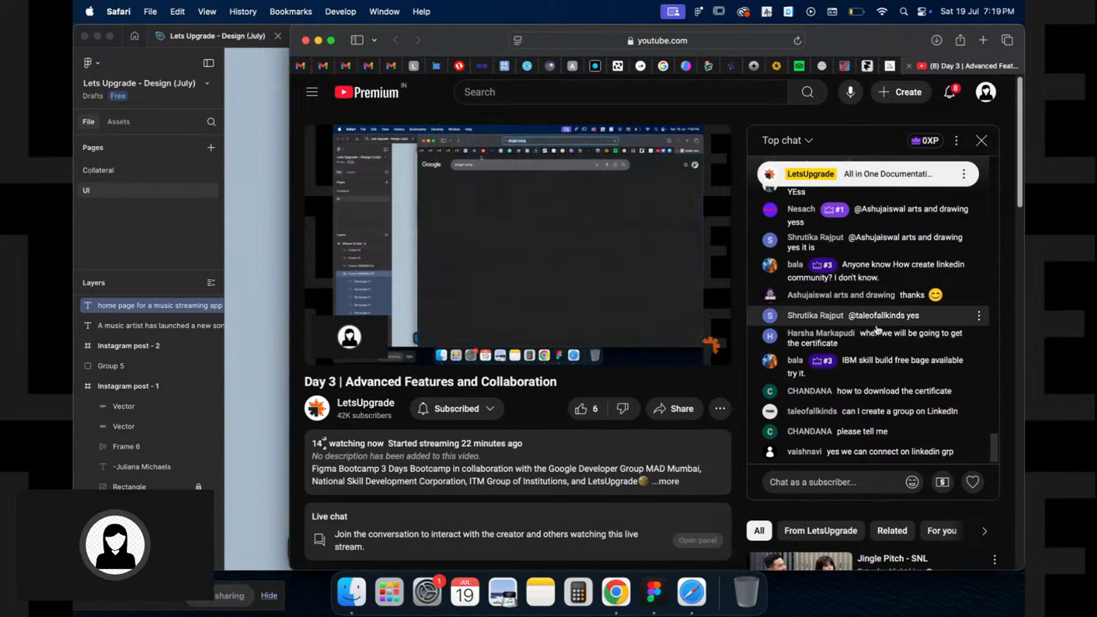
# Switch back to Figma, distribute the three phone screens with equal horizontal spacing and set the gap between them to 80
pyautogui.click(265, 422)
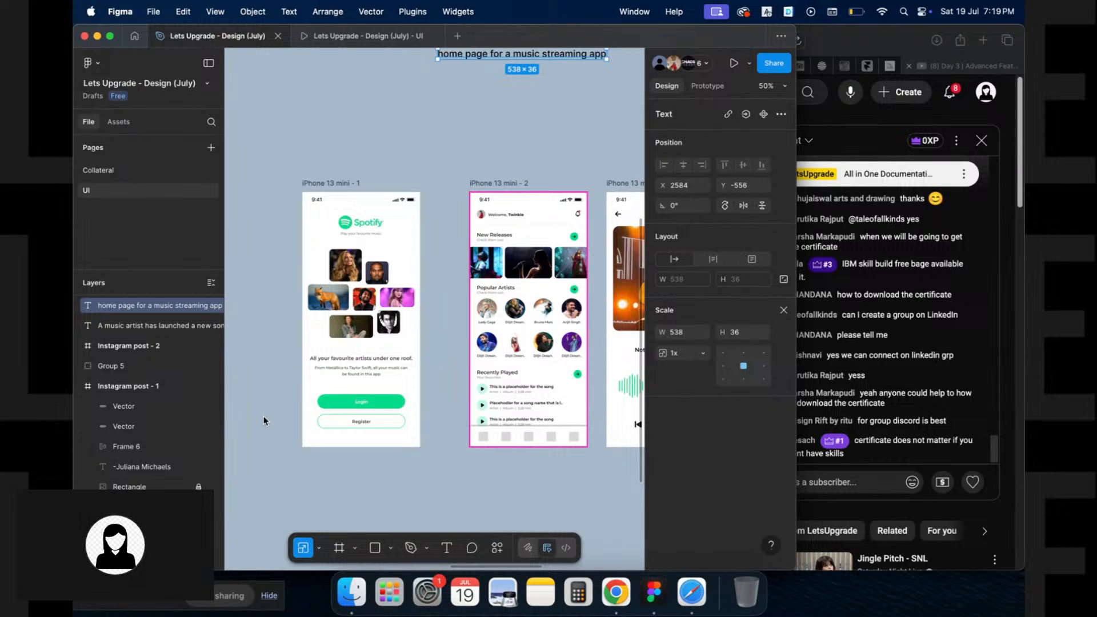
pyautogui.scroll(-3, 264, 421)
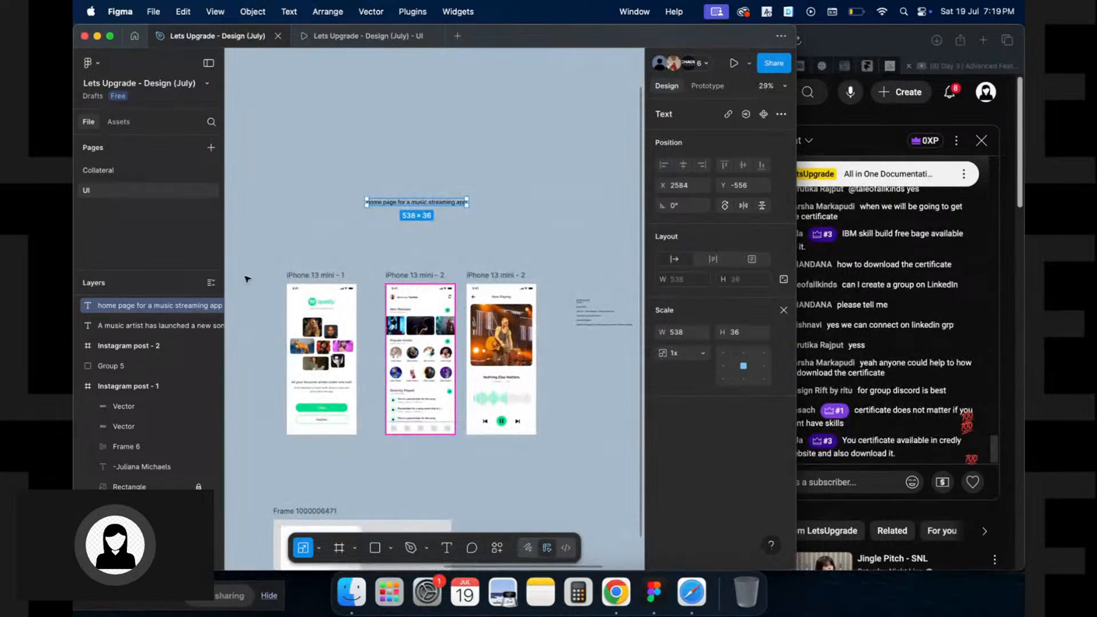
pyautogui.moveTo(255, 264); pyautogui.dragTo(558, 454)
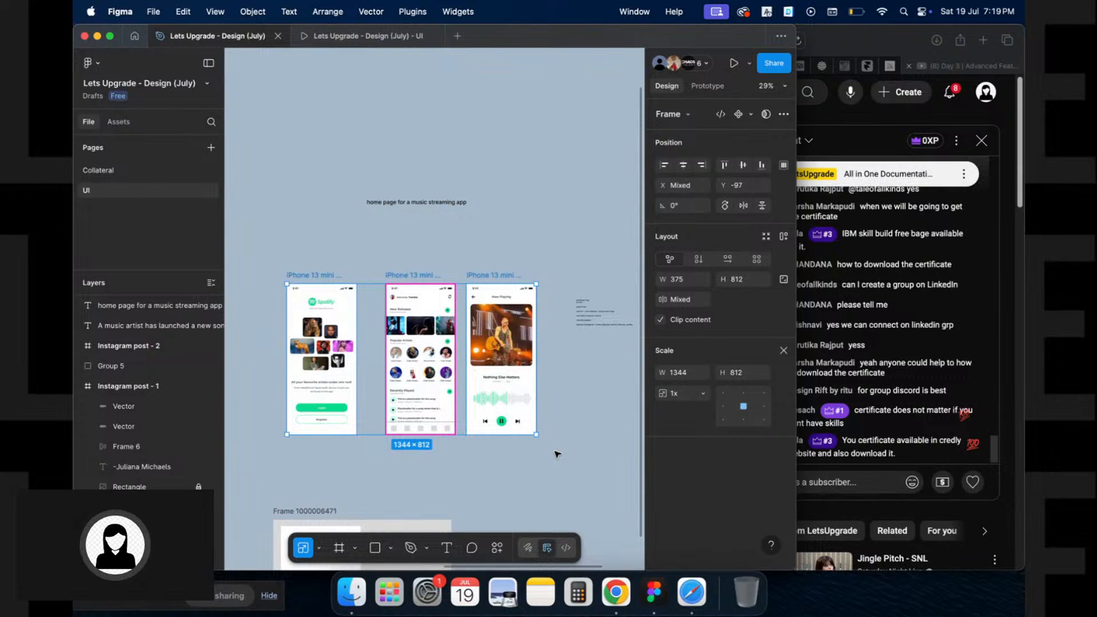
pyautogui.click(784, 166)
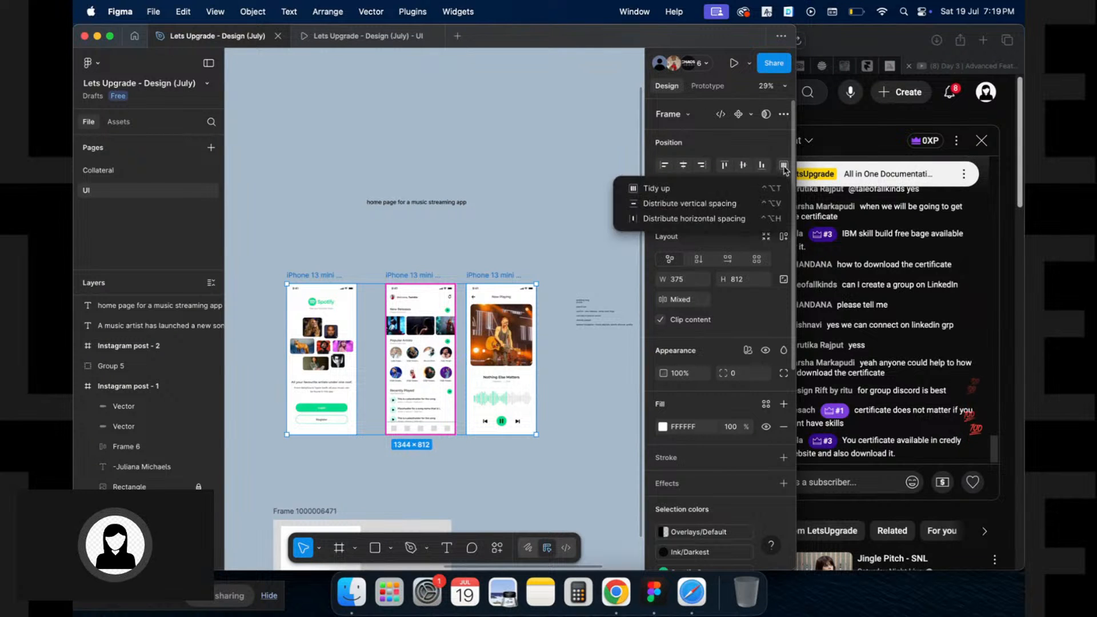
pyautogui.click(738, 216)
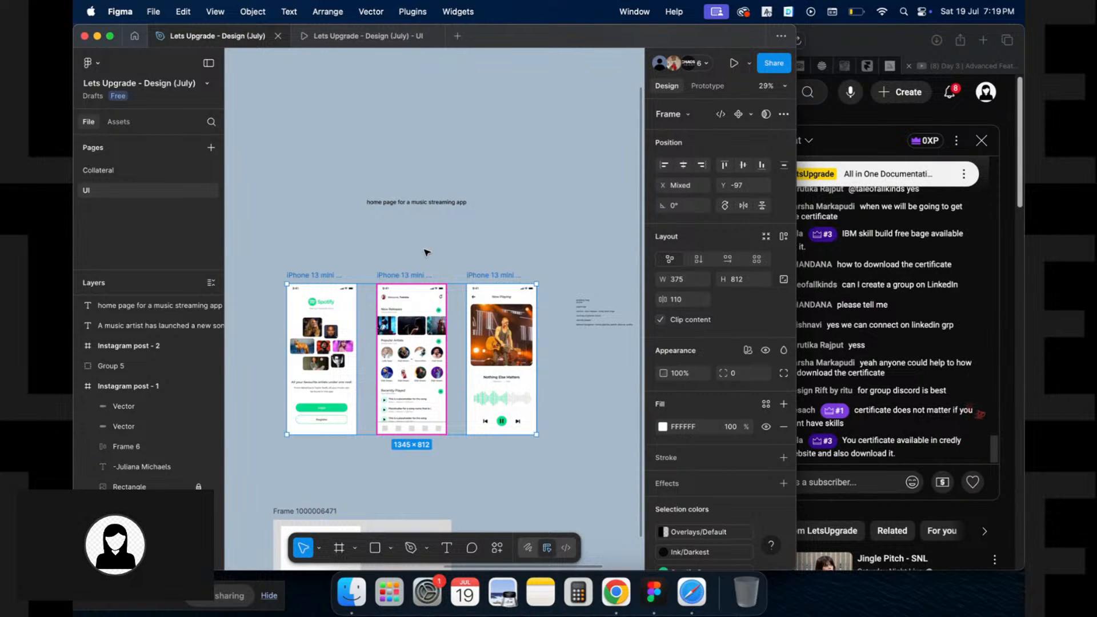
pyautogui.scroll(3, 426, 249)
pyautogui.click(695, 301)
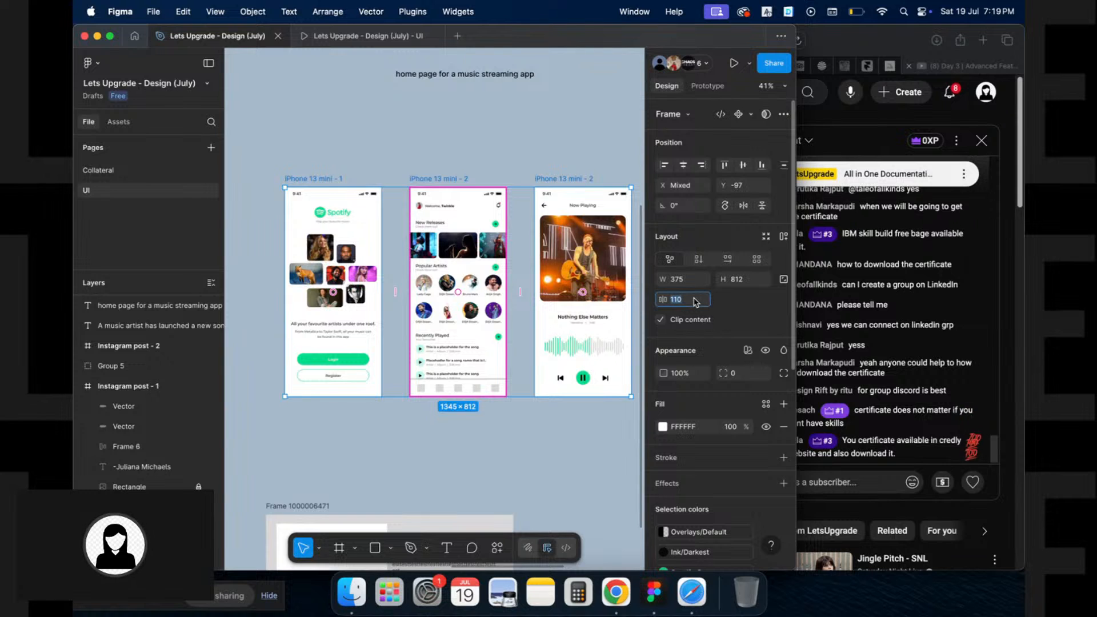
pyautogui.press('Return')
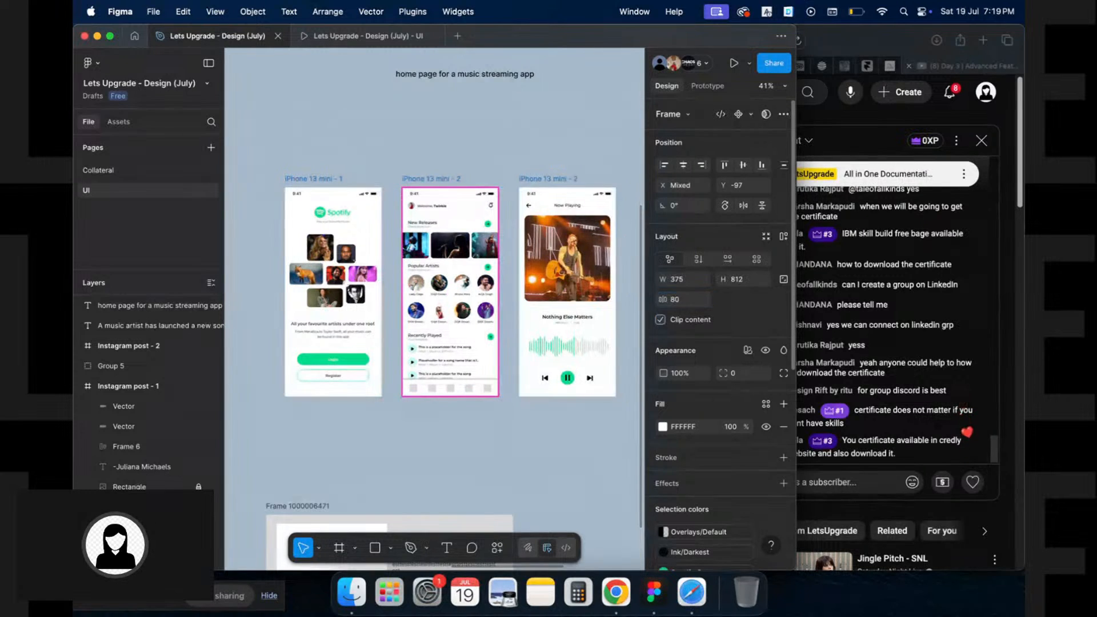
# Review the row of welcome, home and Now Playing screens and their spacing
pyautogui.click(430, 197)
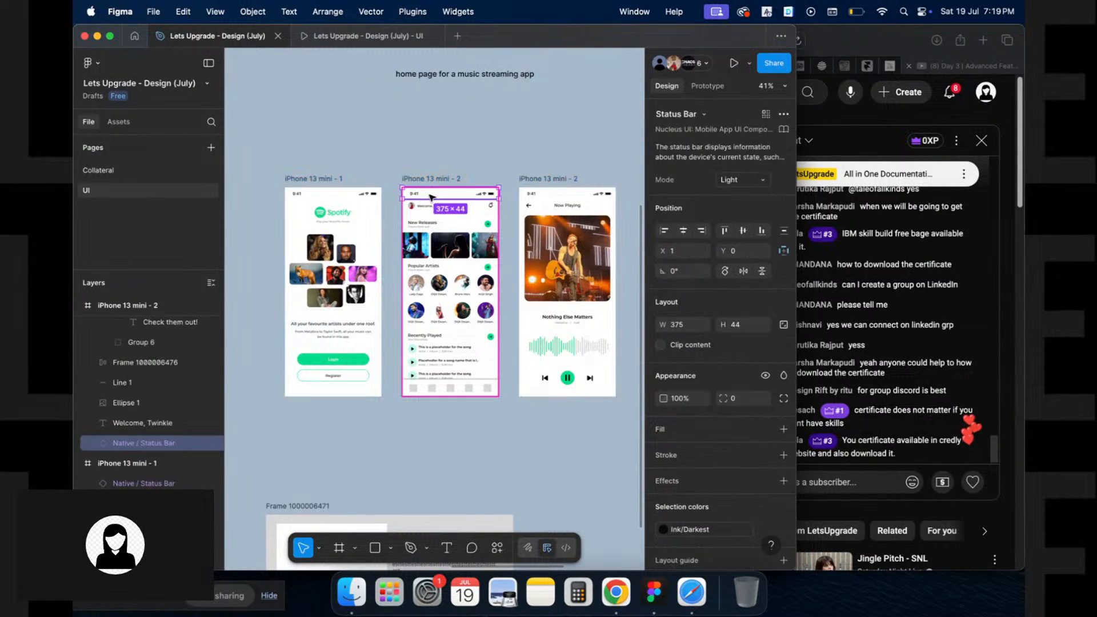
pyautogui.click(444, 174)
pyautogui.scroll(2, 444, 172)
pyautogui.hscroll(3, 444, 172)
pyautogui.scroll(1, 444, 172)
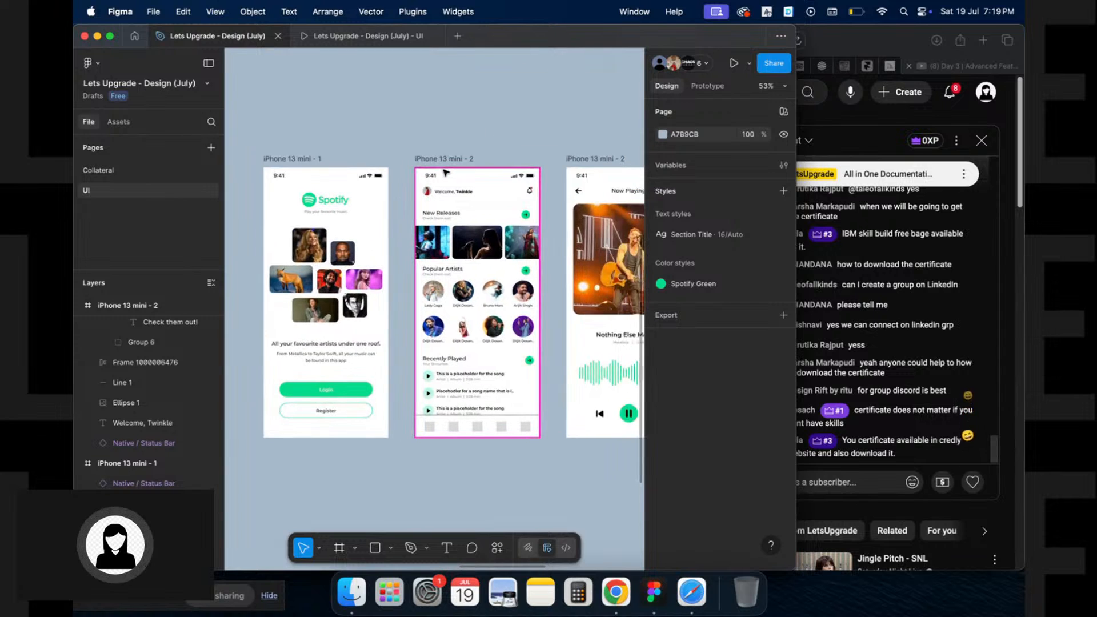
pyautogui.scroll(-3, 444, 173)
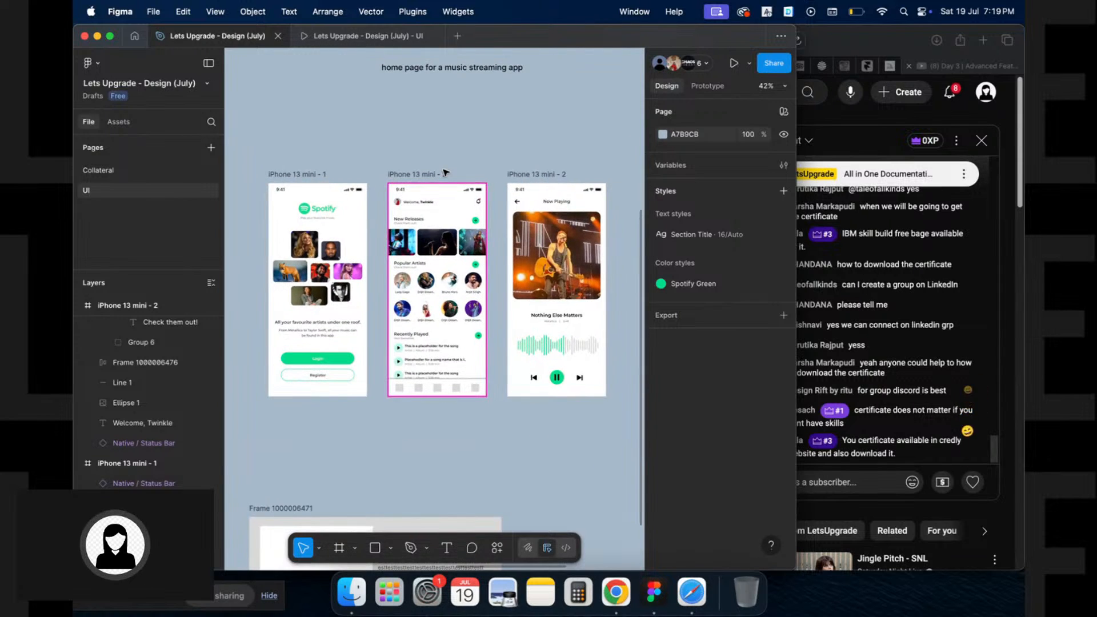
pyautogui.click(302, 175)
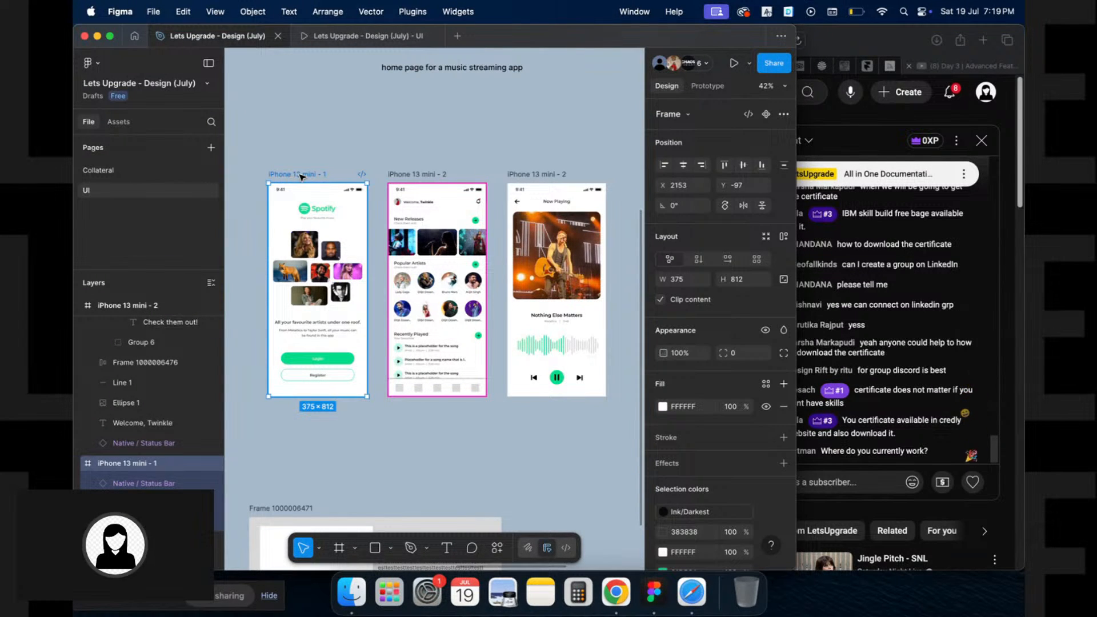
pyautogui.hscroll(1, 301, 175)
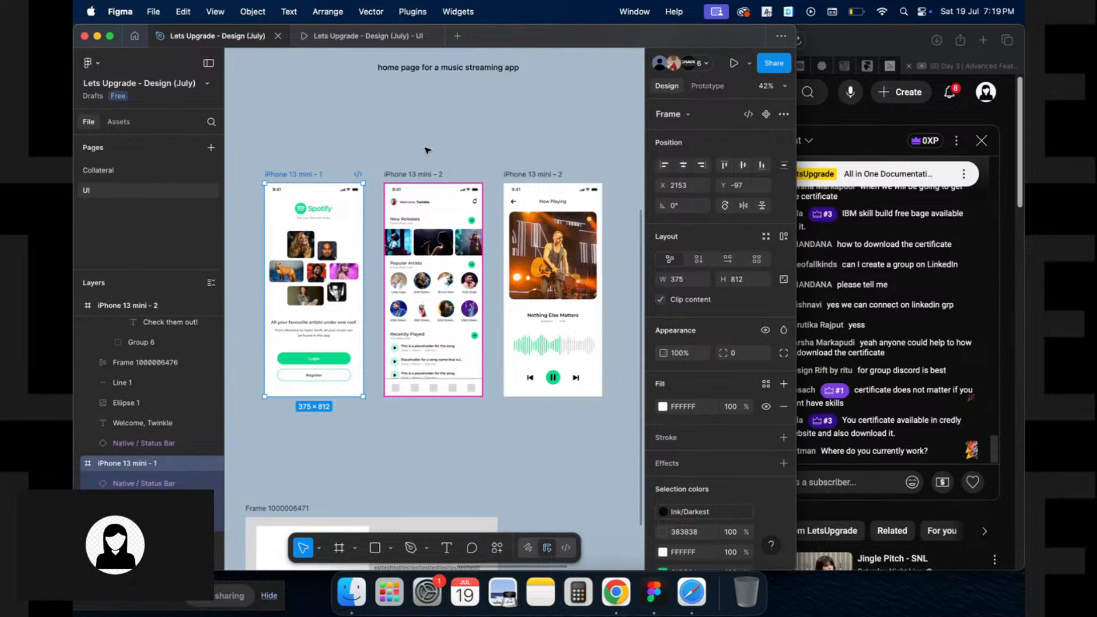
# View the list of people currently in the file, and clear the selection of the welcome screen
pyautogui.click(707, 66)
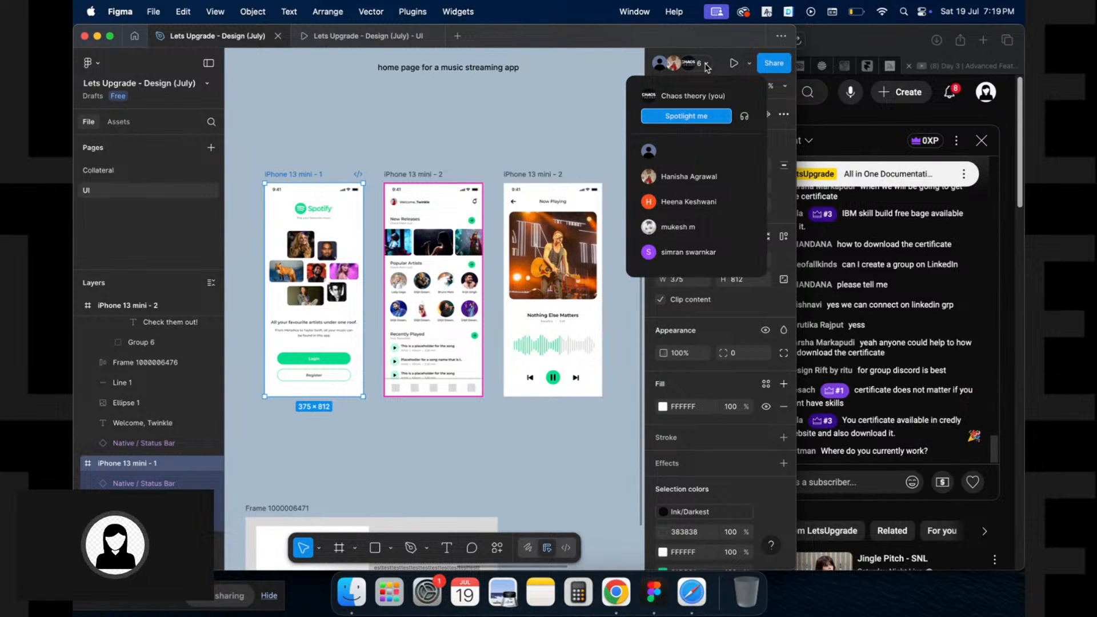
pyautogui.click(707, 66)
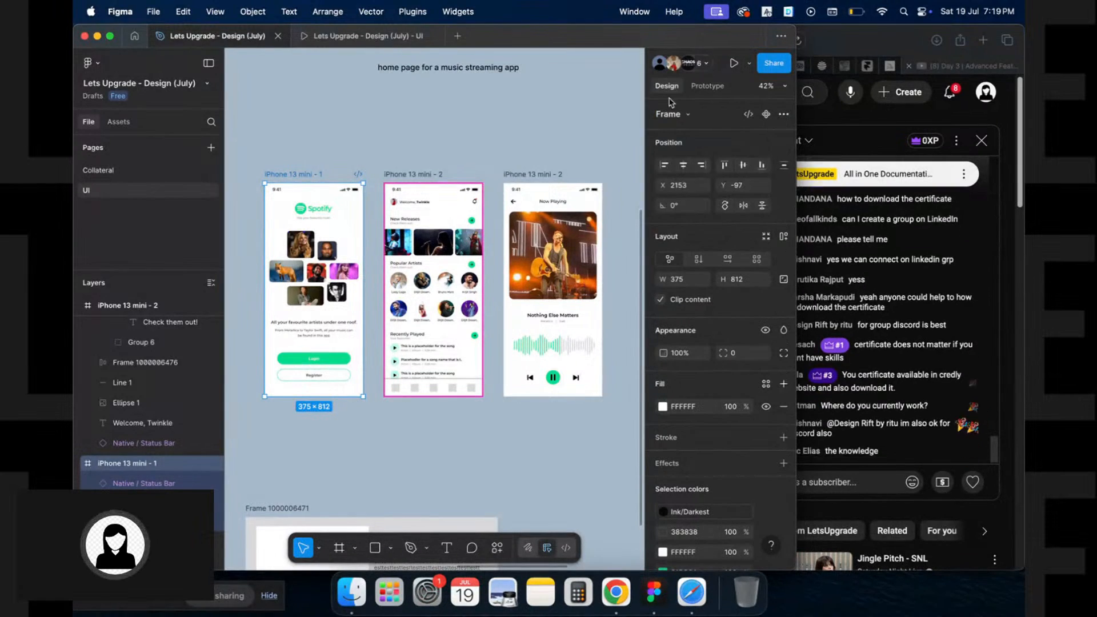
pyautogui.click(498, 156)
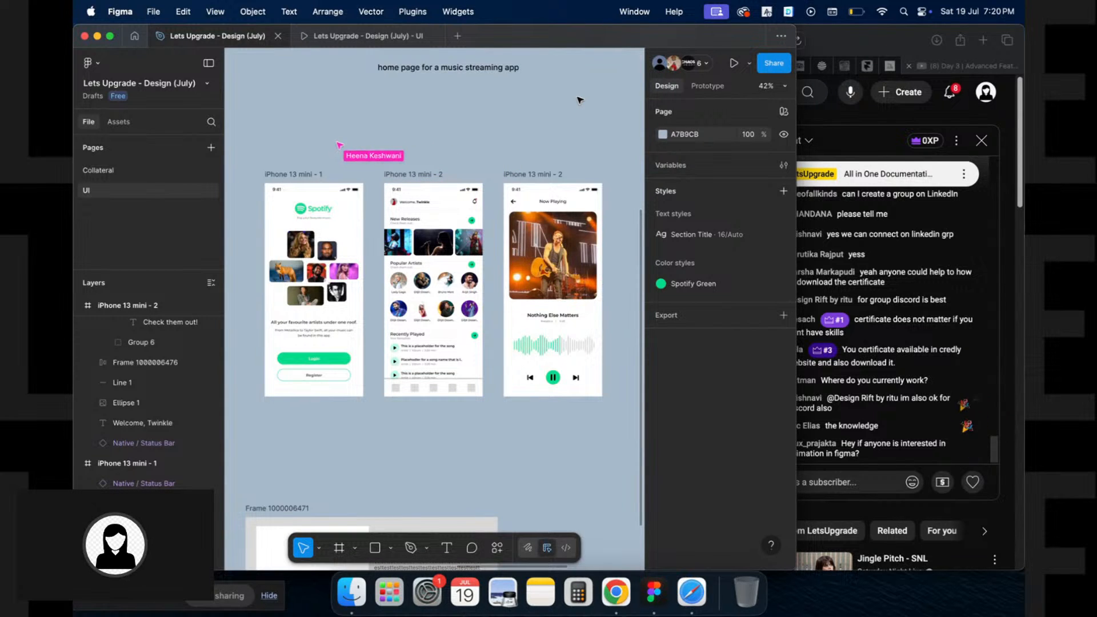
# Preview the welcome screen, iPhone 13 mini - 1, as a running prototype and return to the design file
pyautogui.scroll(2, 345, 132)
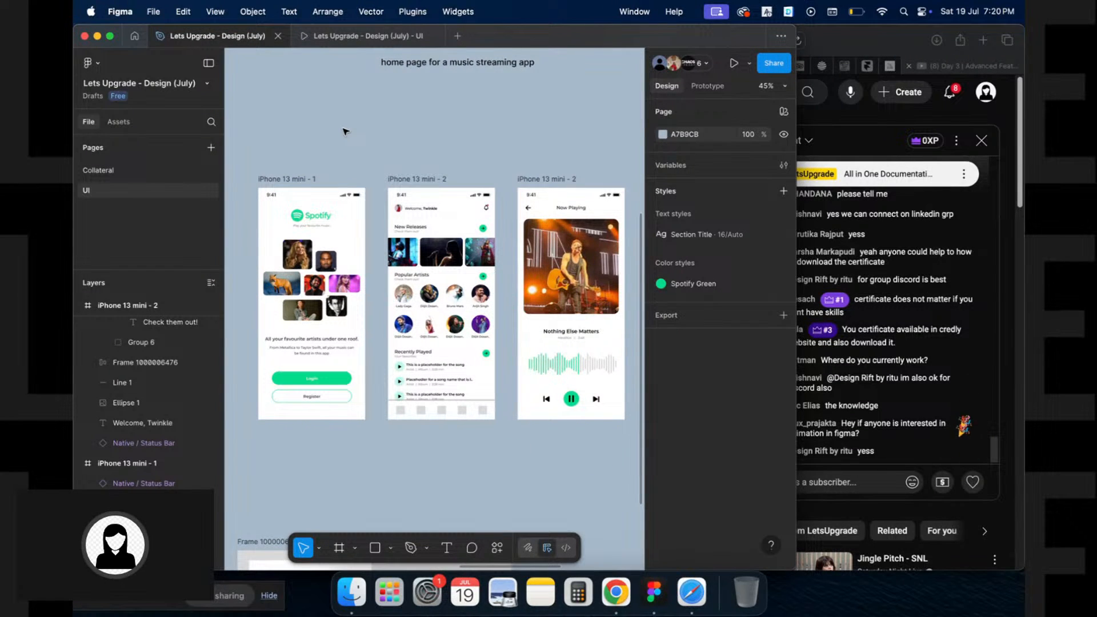
pyautogui.click(302, 180)
pyautogui.click(732, 65)
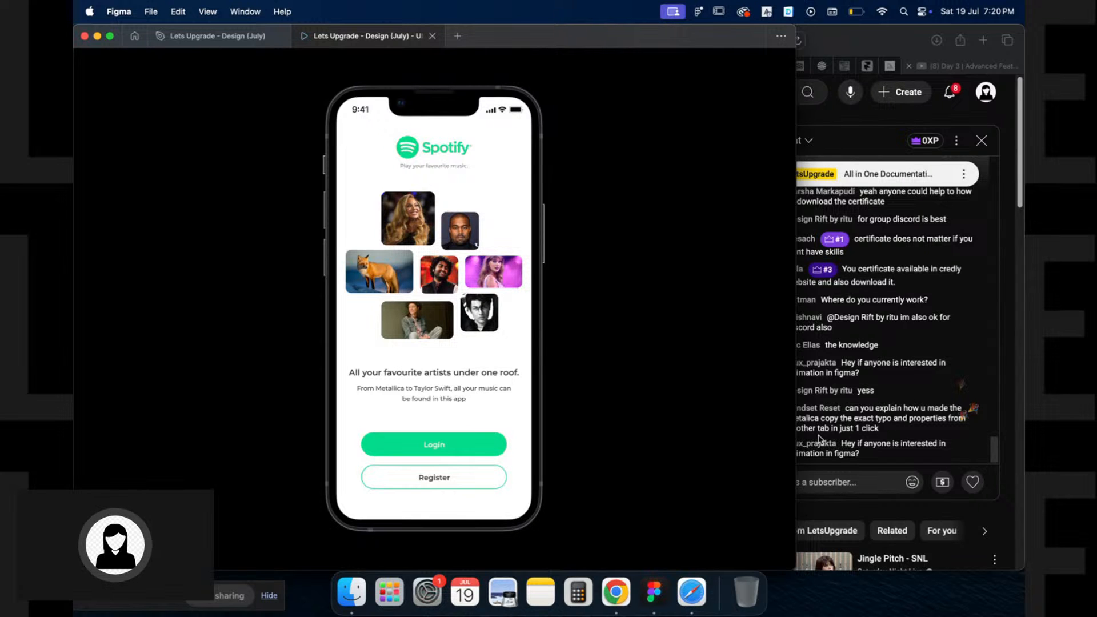
pyautogui.hotkey('ctrl', 'shift', 'Tab')
# Copy the "Now Playing" title's properties and compare its text style with that of the home screen's "Popular Artists" heading
pyautogui.hscroll(-3, 421, 399)
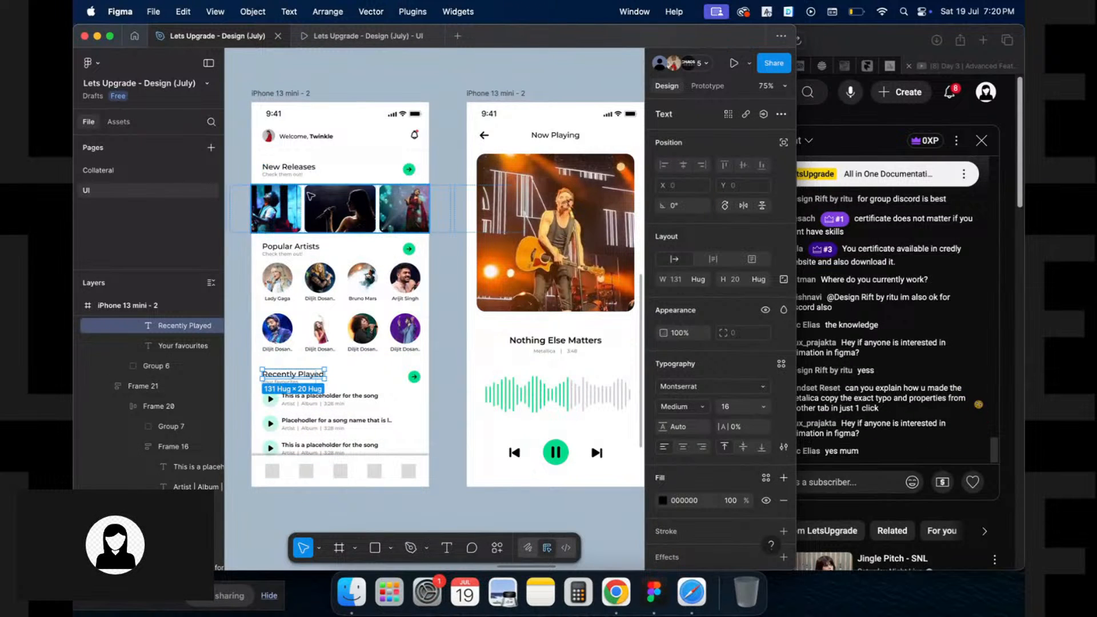
pyautogui.click(290, 246)
pyautogui.click(559, 137)
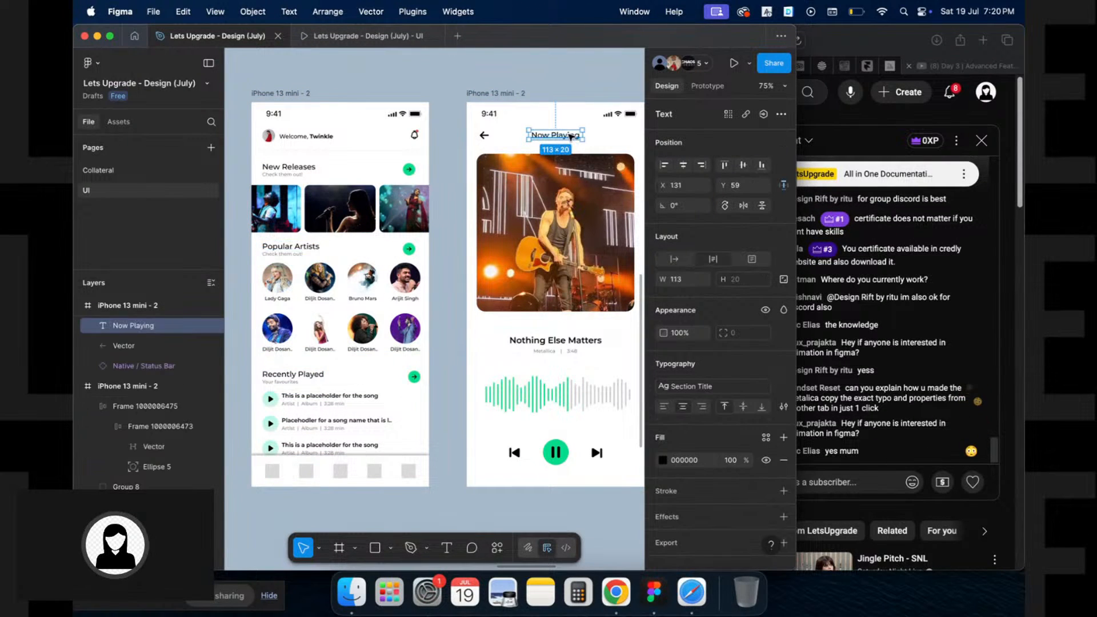
pyautogui.press('super+alt+c')
pyautogui.click(314, 250)
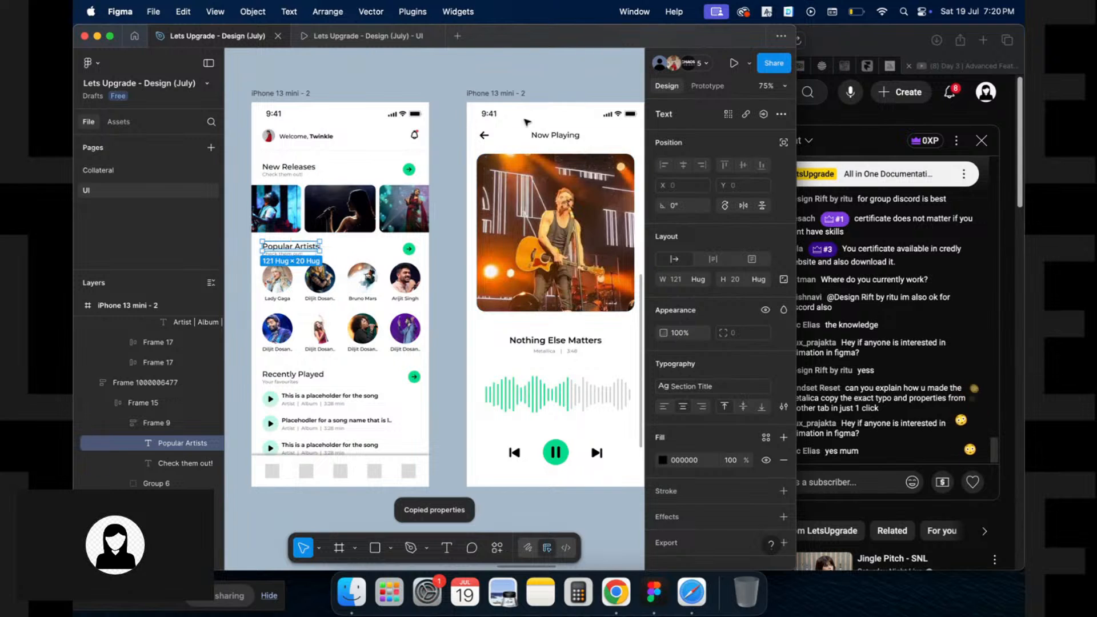
pyautogui.click(567, 143)
pyautogui.click(565, 137)
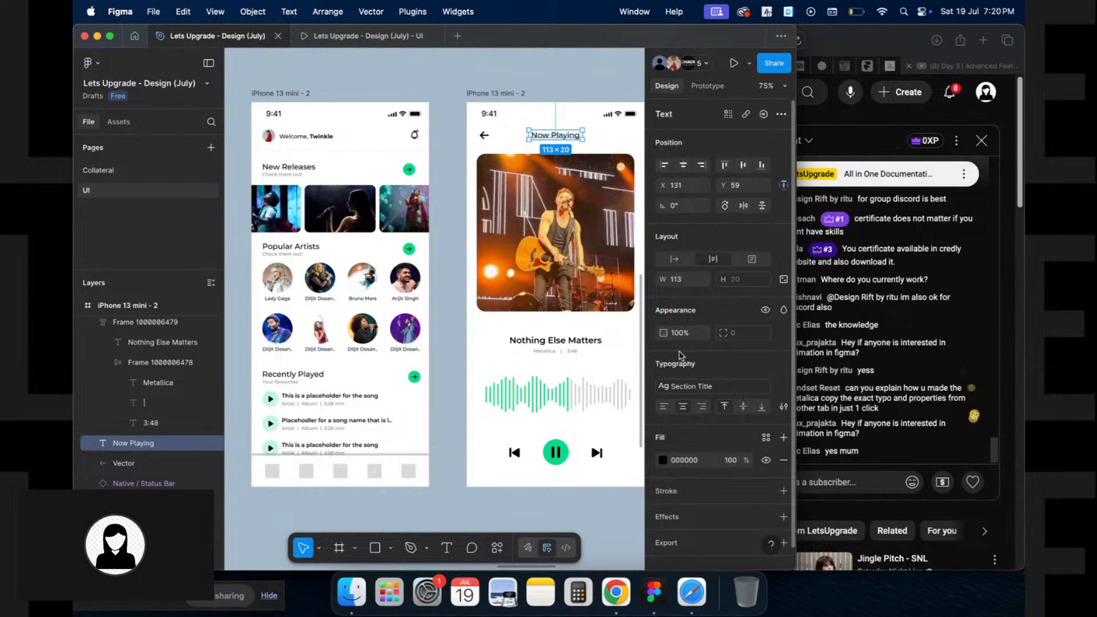
pyautogui.click(566, 85)
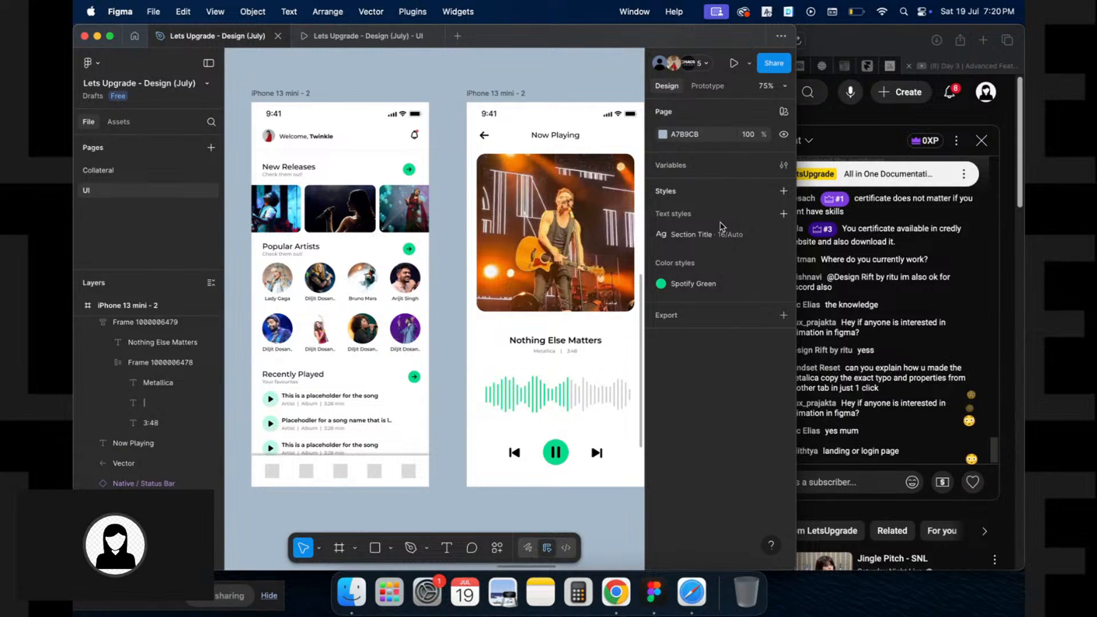
# Copy the properties of the "Now Playing" title and paste them onto the "Nothing Else Matters" song title below the cover image
pyautogui.click(564, 136)
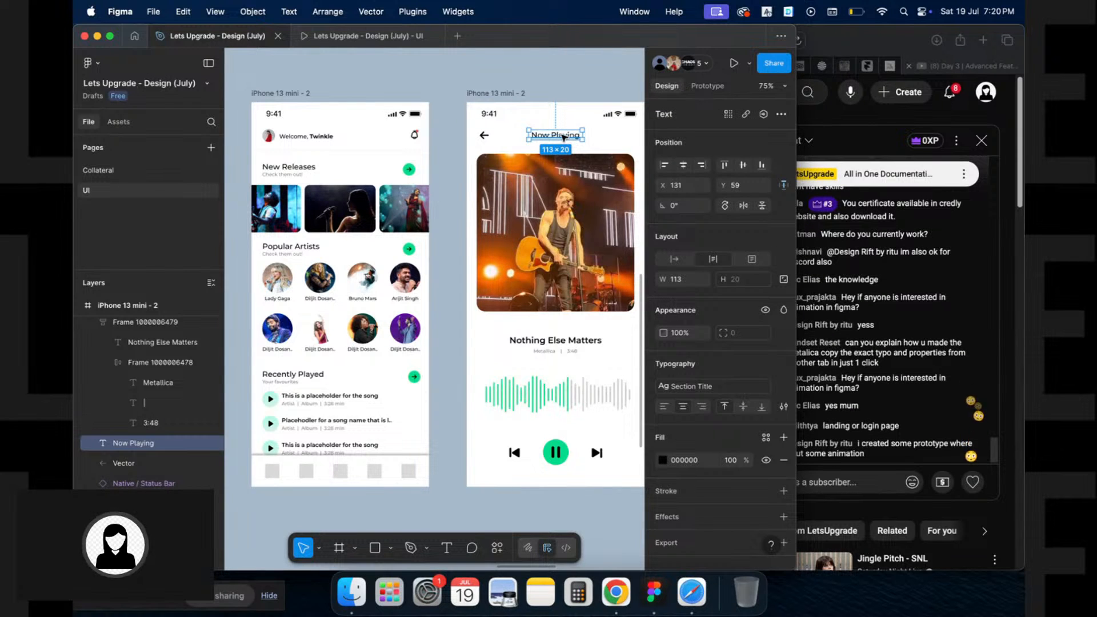
pyautogui.rightClick(564, 138)
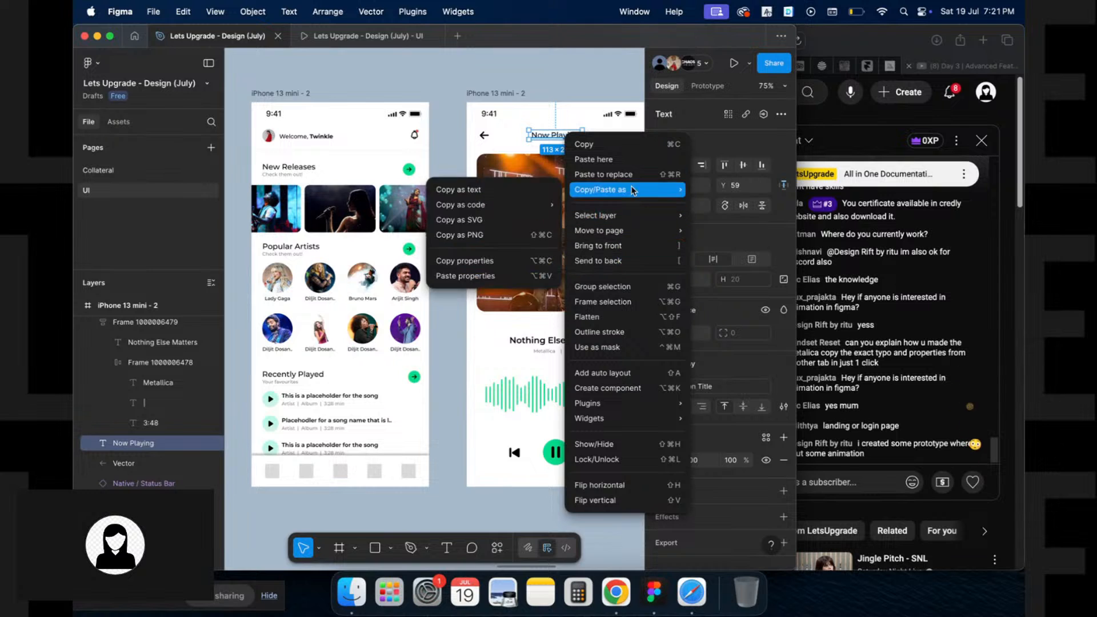
pyautogui.moveTo(631, 196)
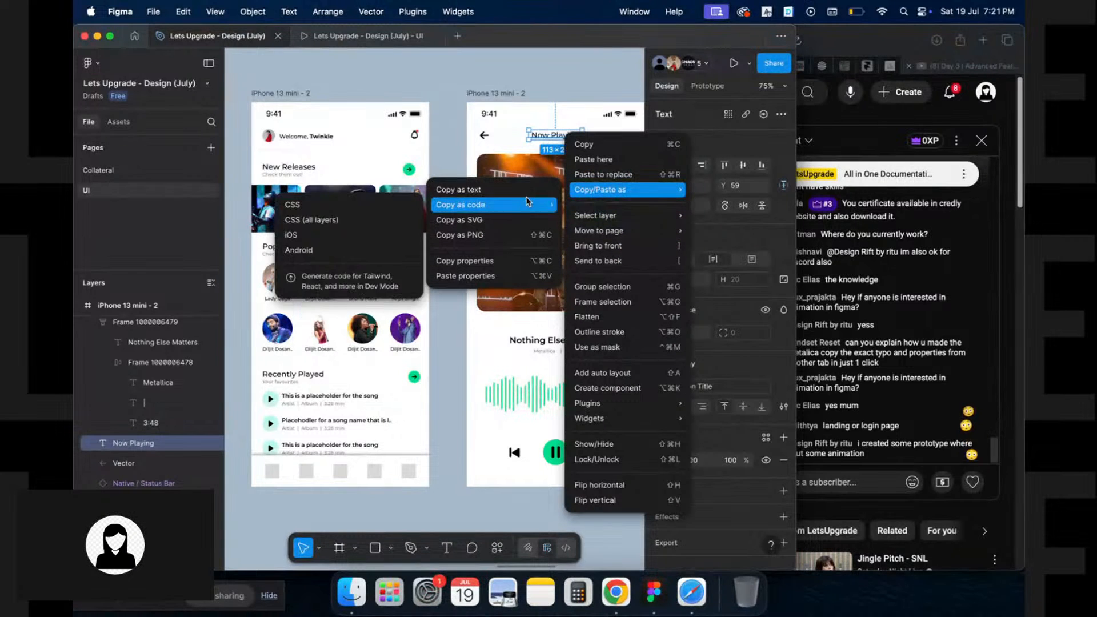
pyautogui.click(500, 259)
pyautogui.click(536, 343)
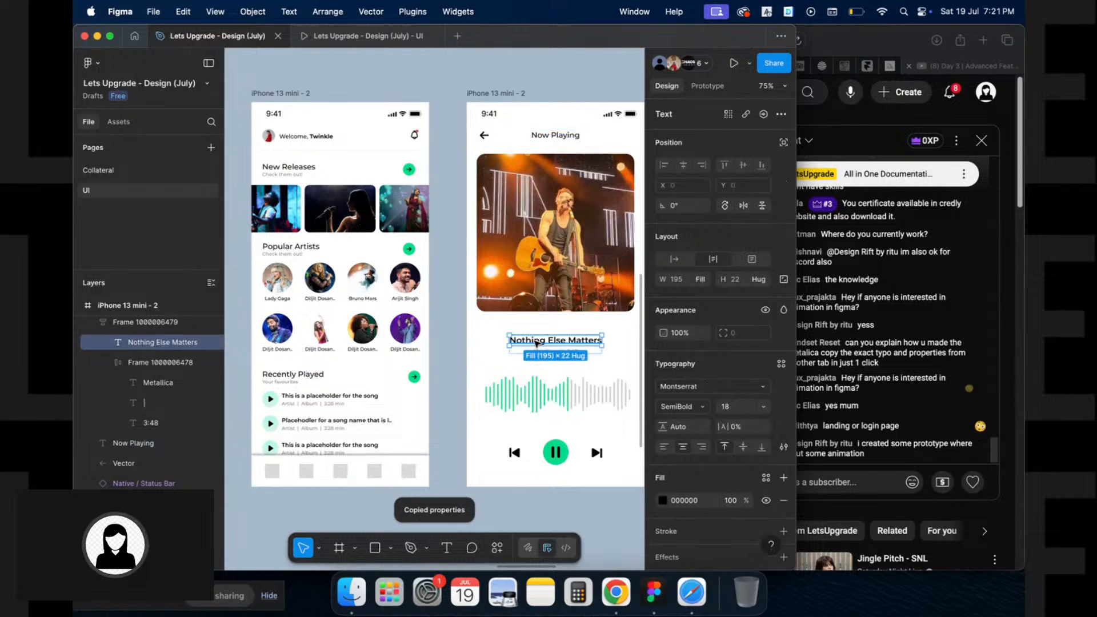
pyautogui.scroll(5, 535, 343)
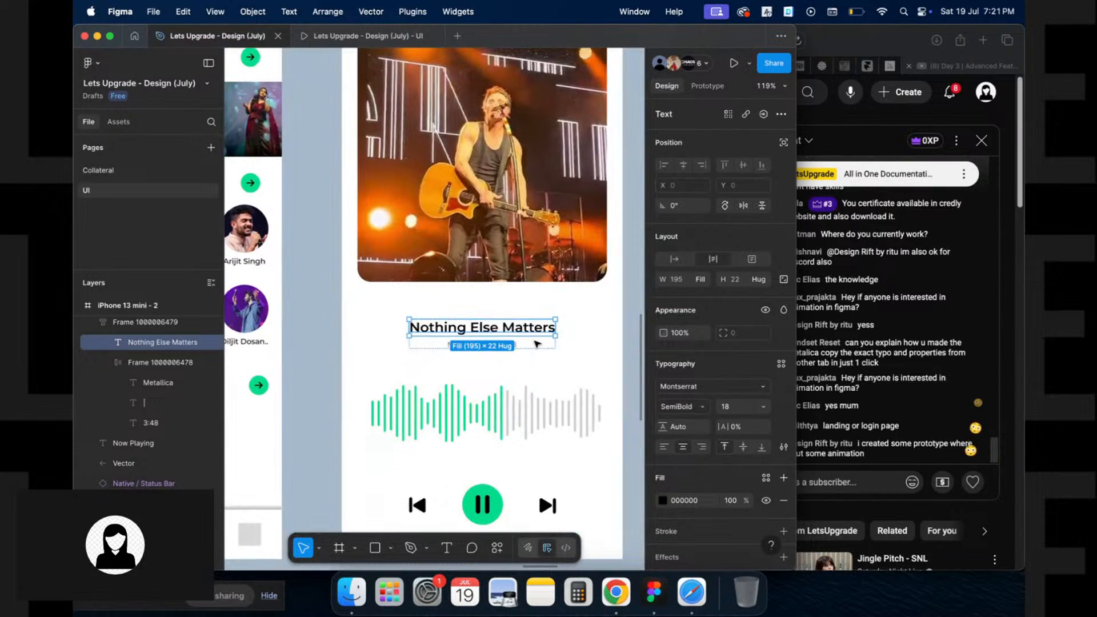
pyautogui.press('alt')
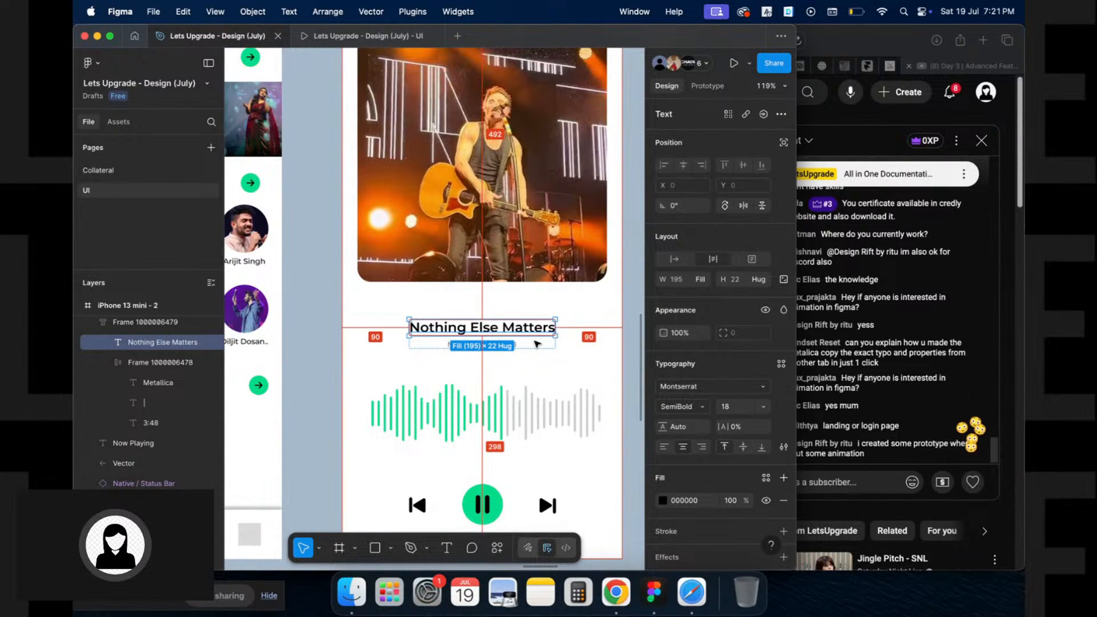
pyautogui.press('super+alt+v')
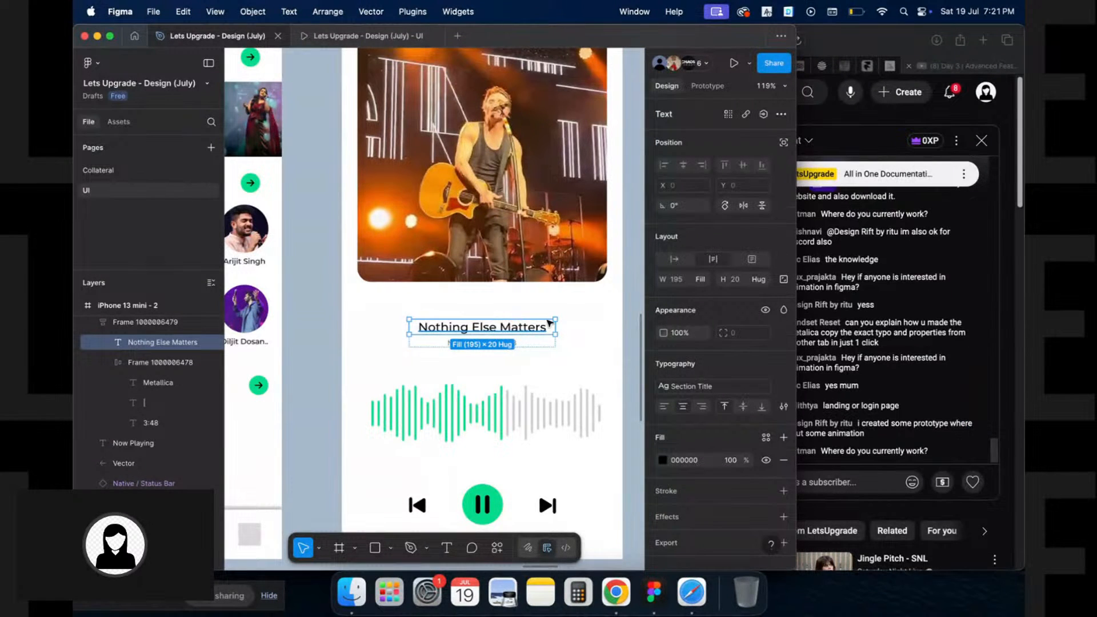
pyautogui.scroll(4, 583, 332)
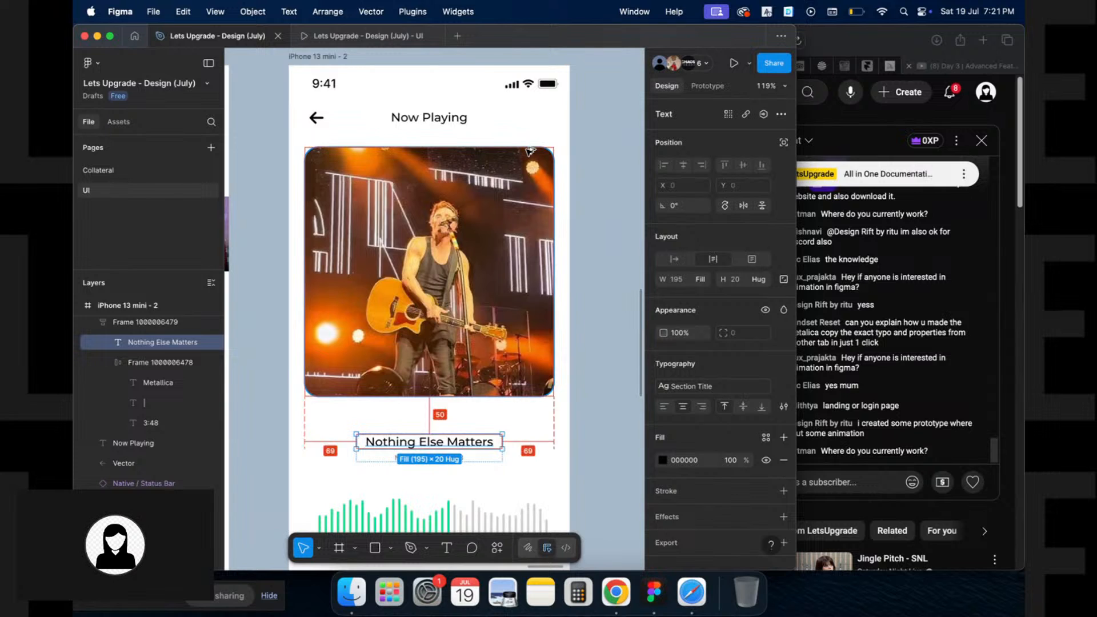
# Undo the text properties pasted onto the "Nothing Else Matters" song title and check the style of the "Now Playing" title
pyautogui.press('super+alt+v')
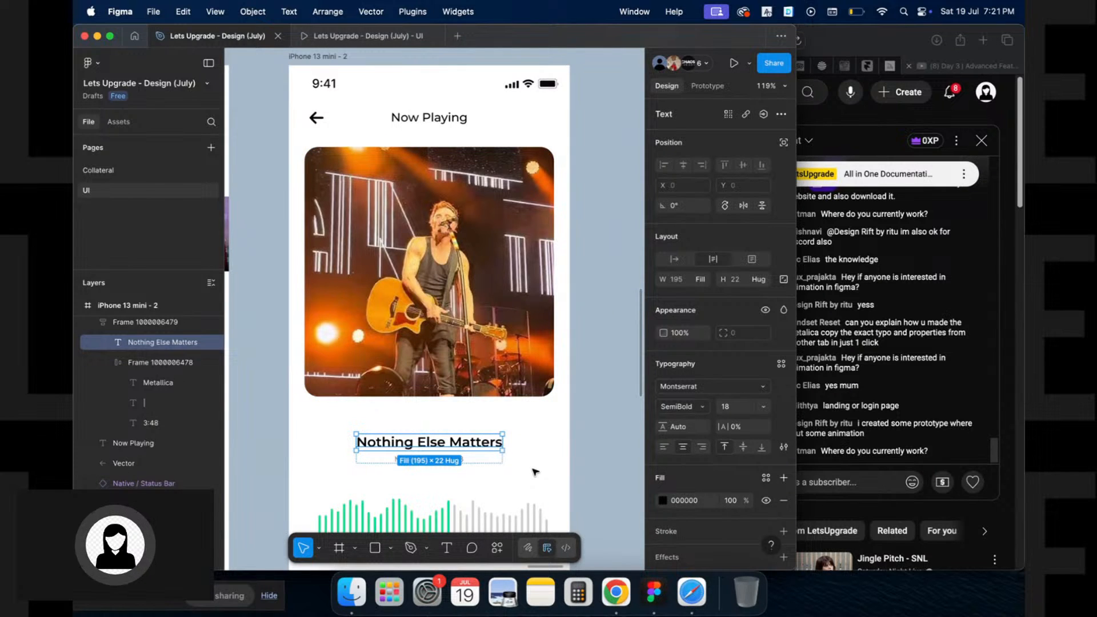
pyautogui.hscroll(-3, 536, 472)
pyautogui.click(497, 111)
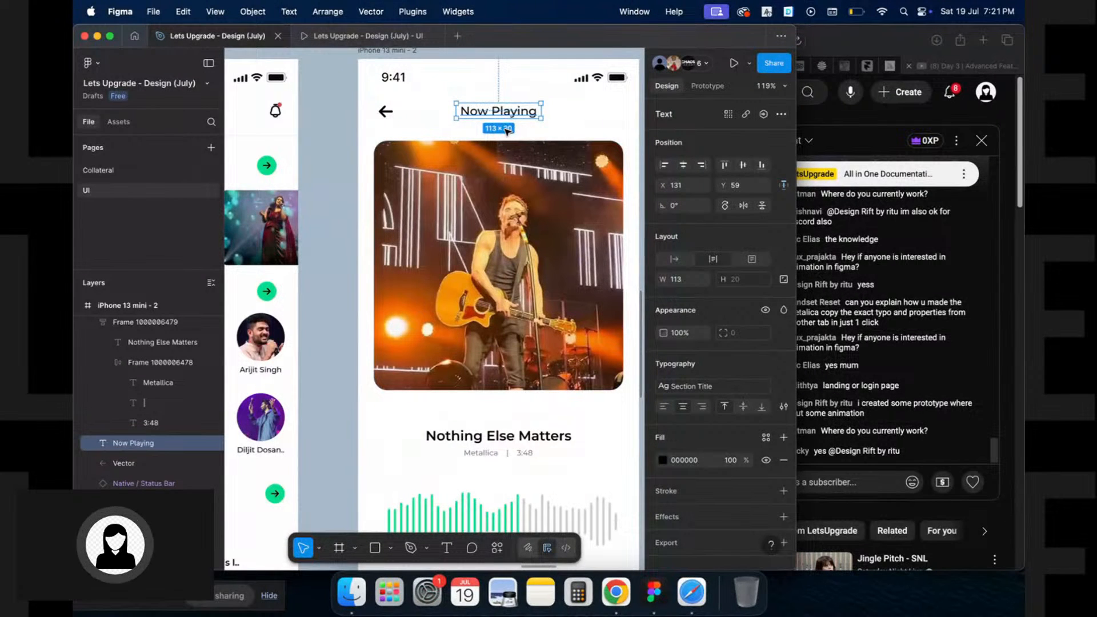
pyautogui.scroll(-2, 473, 334)
pyautogui.hscroll(1, 472, 334)
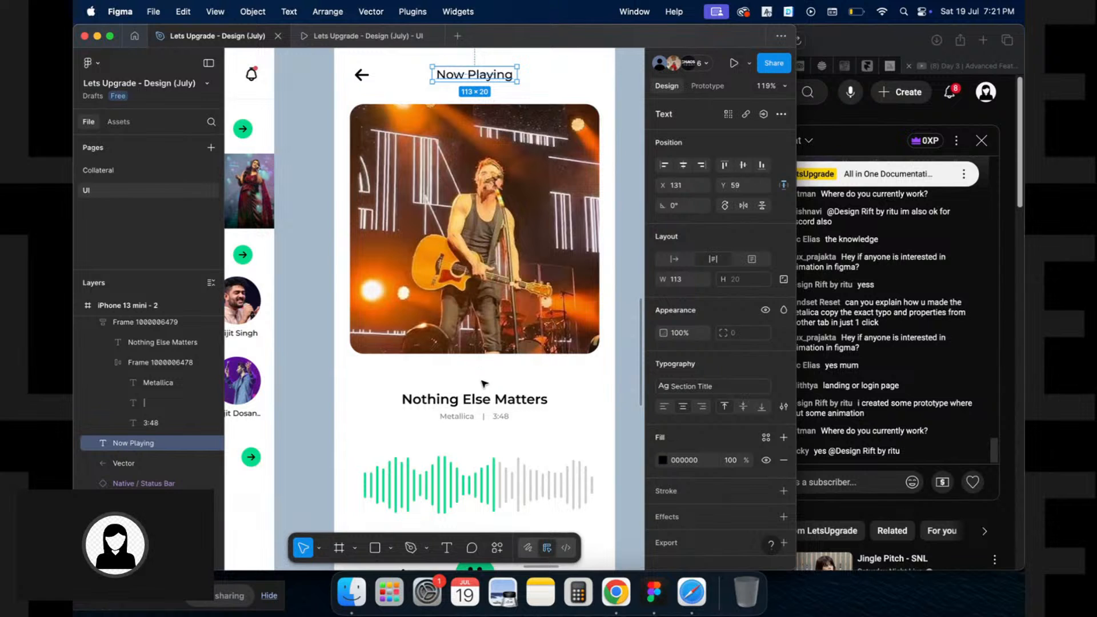
# Check the typography of the "Metallica" artist name below the song title and clear the selection
pyautogui.click(462, 418)
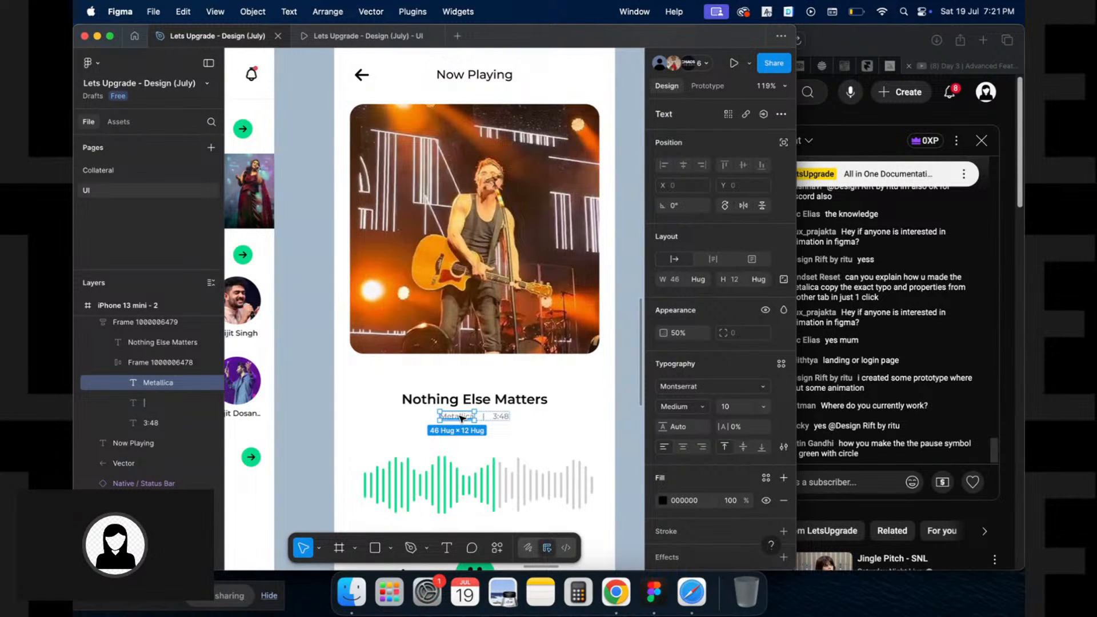
pyautogui.scroll(-5, 462, 419)
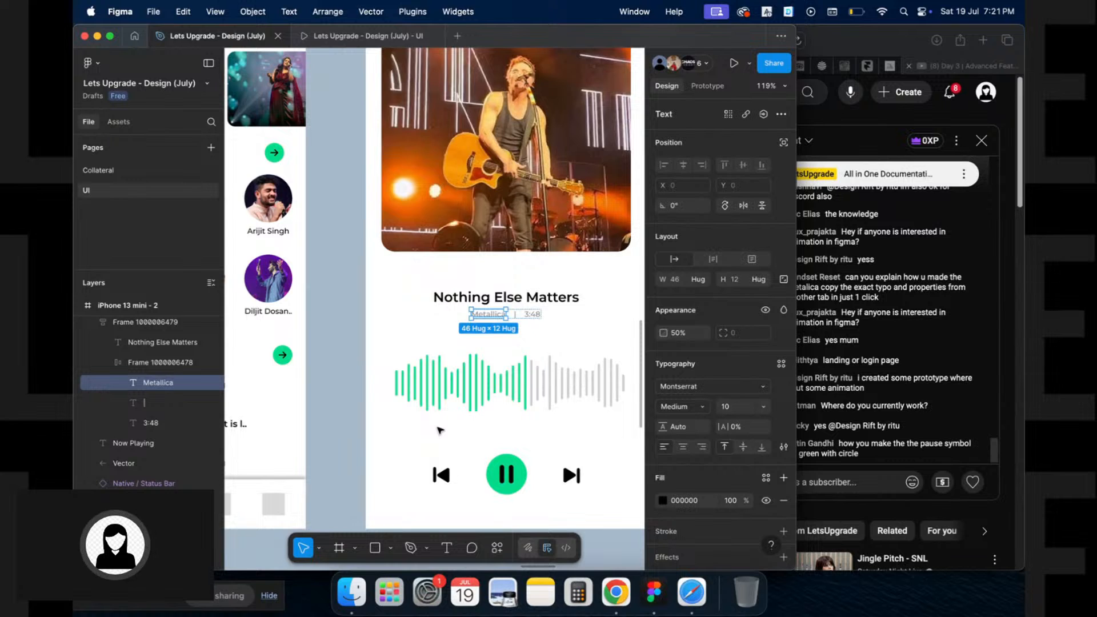
pyautogui.hscroll(-5, 440, 429)
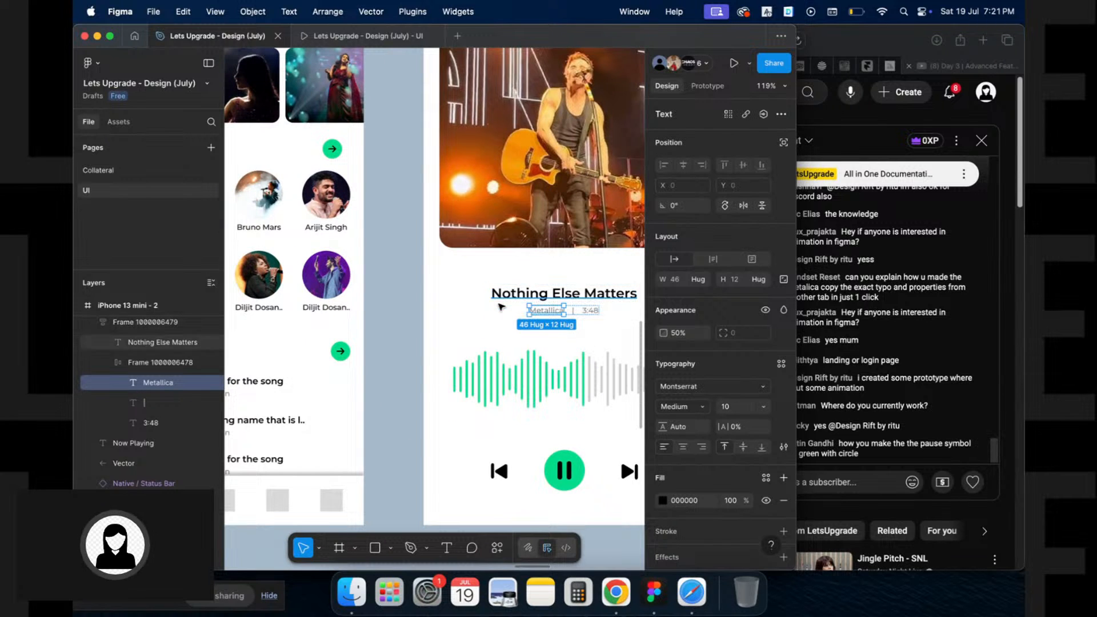
pyautogui.click(412, 315)
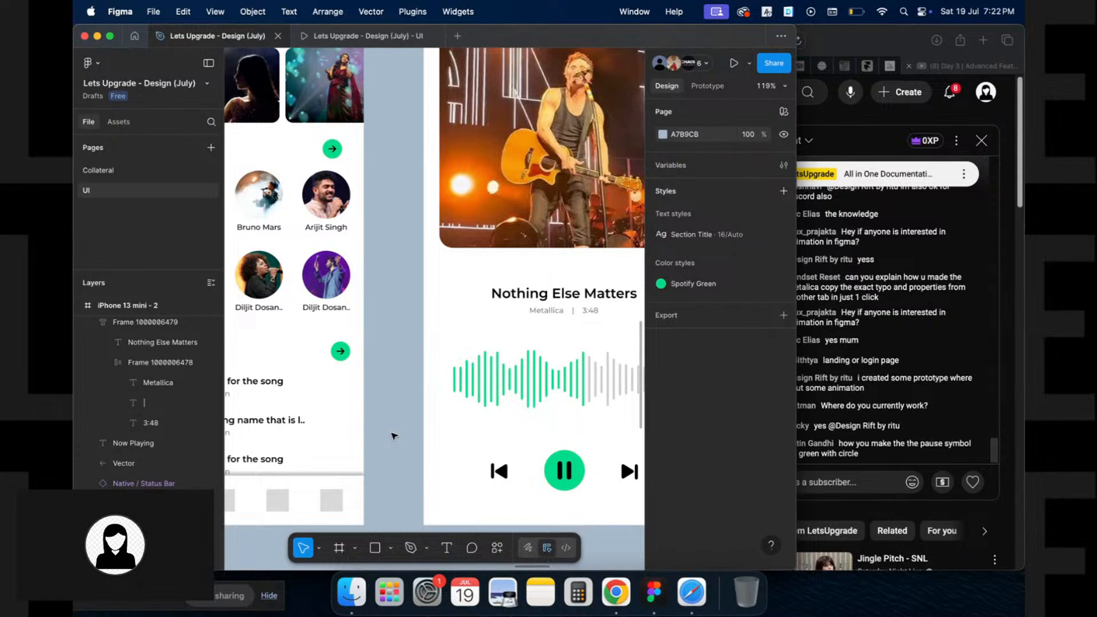
# View the app screens side by side and select the welcome screen, iPhone 13 mini - 1
pyautogui.scroll(-2, 394, 436)
pyautogui.scroll(-5, 394, 436)
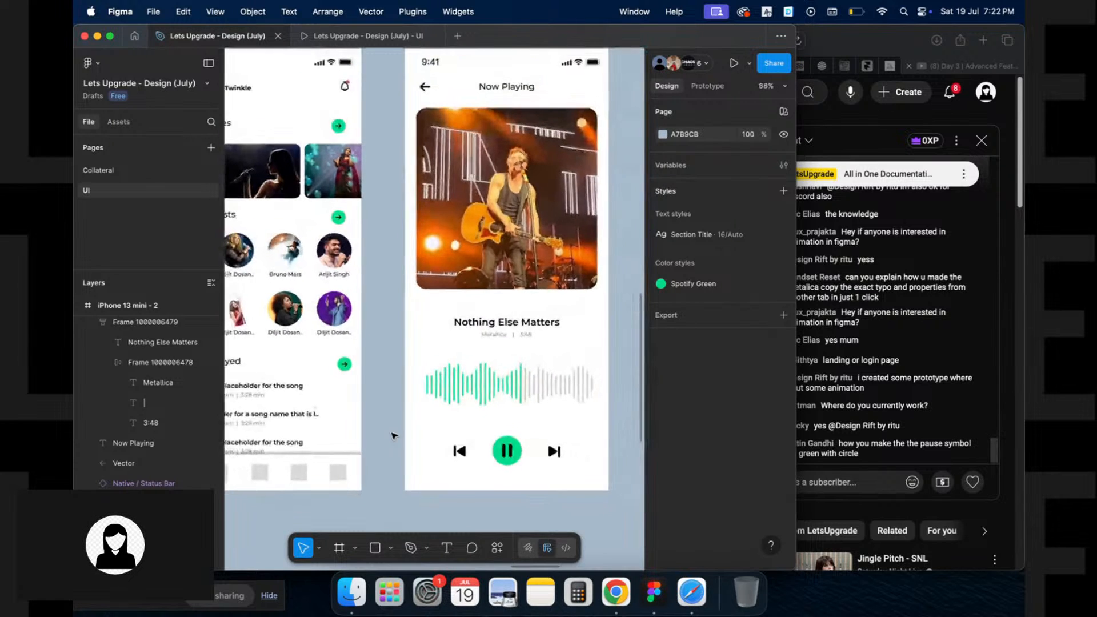
pyautogui.hscroll(-5, 394, 436)
pyautogui.scroll(2, 393, 436)
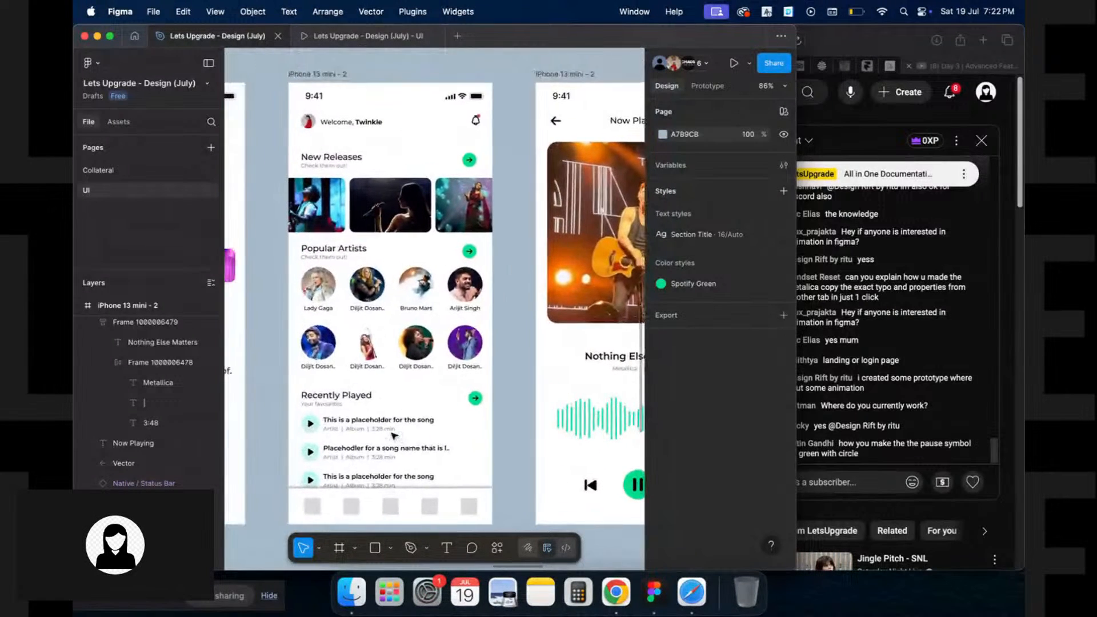
pyautogui.scroll(-5, 394, 436)
pyautogui.hscroll(-3, 394, 436)
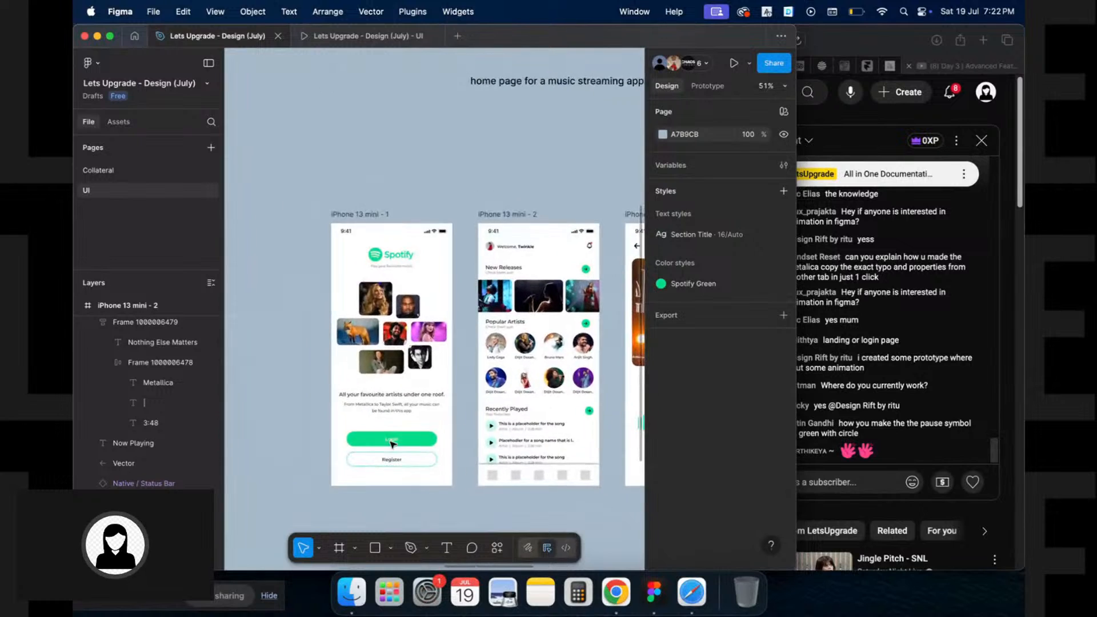
pyautogui.click(359, 214)
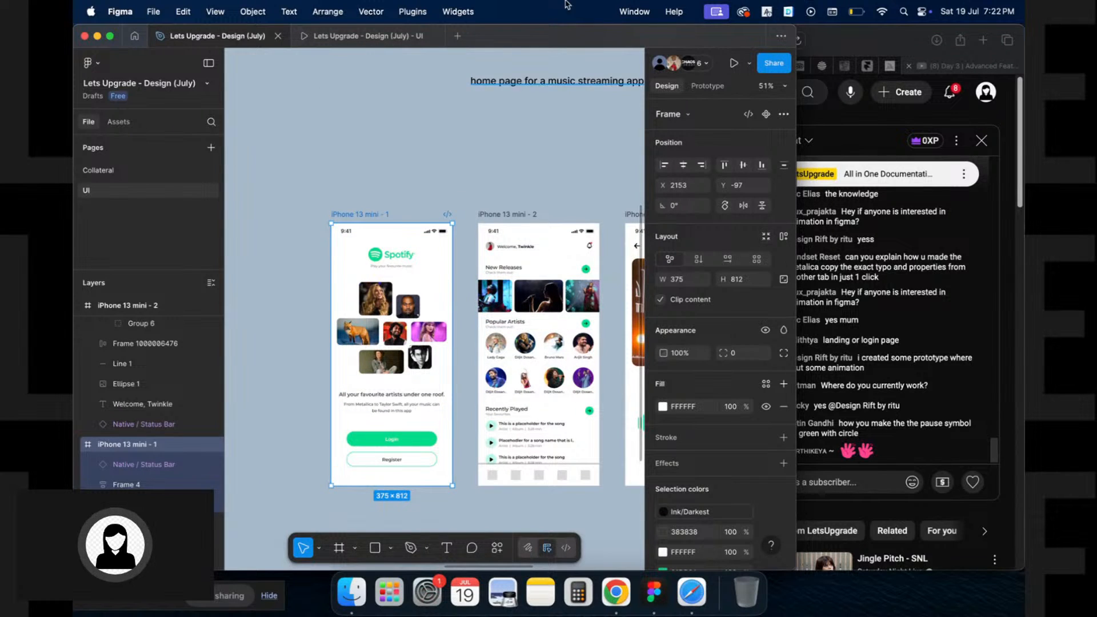
# Select the Login button group on the welcome screen and show its prototype interaction settings
pyautogui.scroll(5, 452, 298)
pyautogui.scroll(-3, 361, 294)
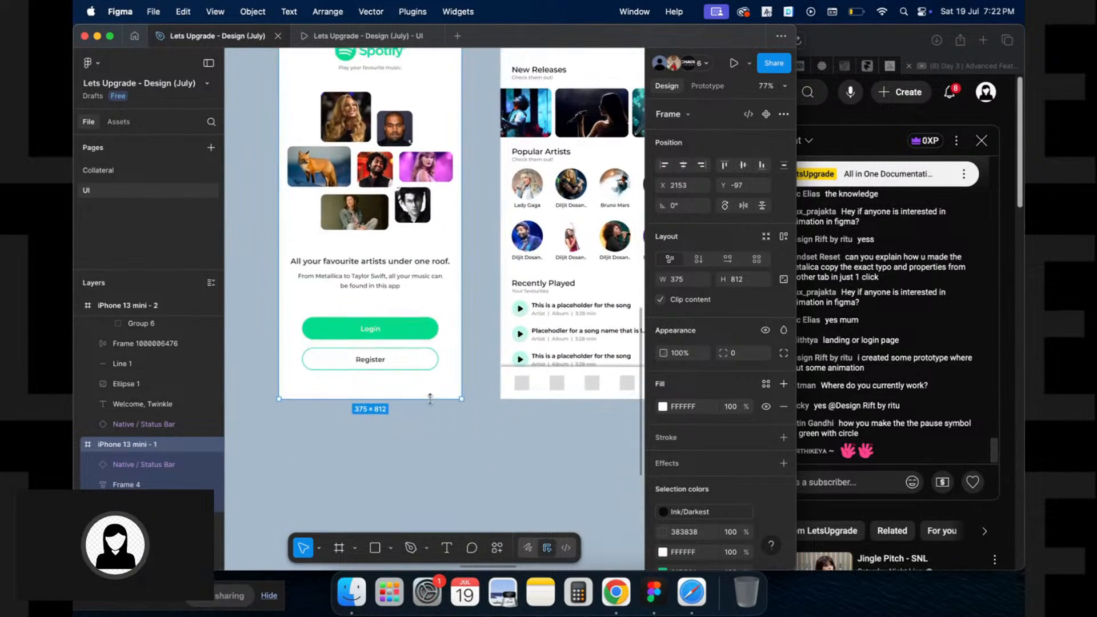
pyautogui.click(372, 318)
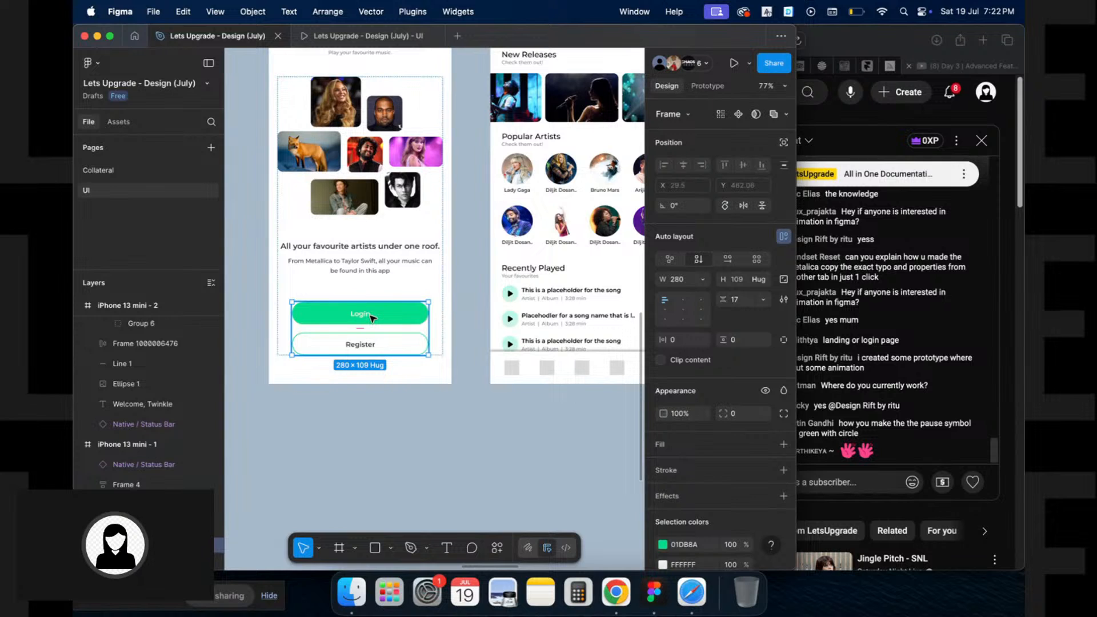
pyautogui.click(372, 318)
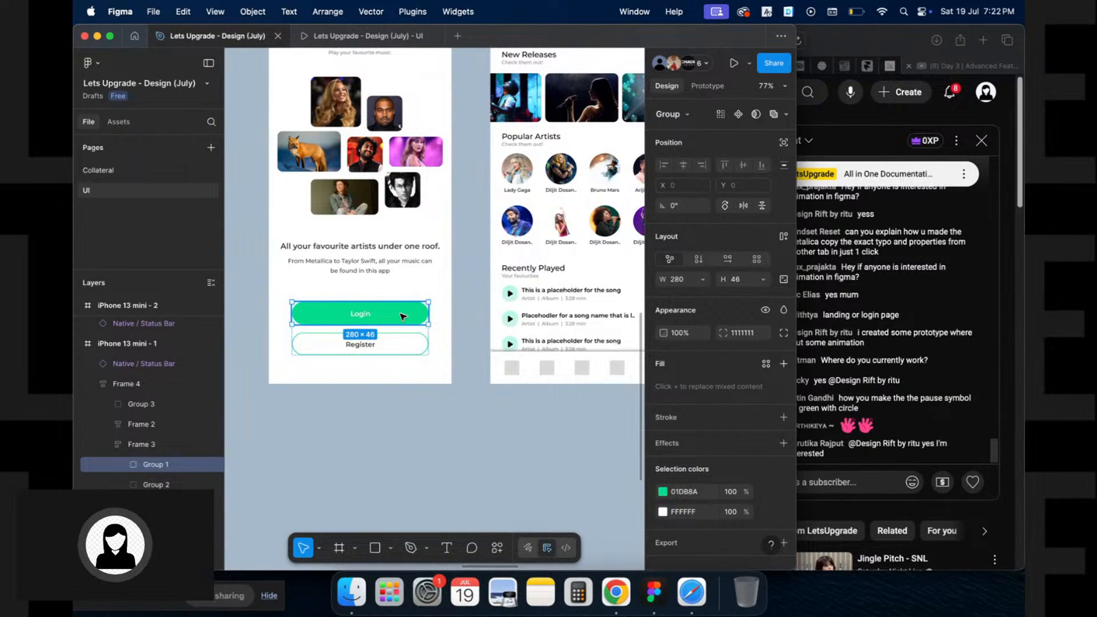
pyautogui.hotkey('shift', 'e')
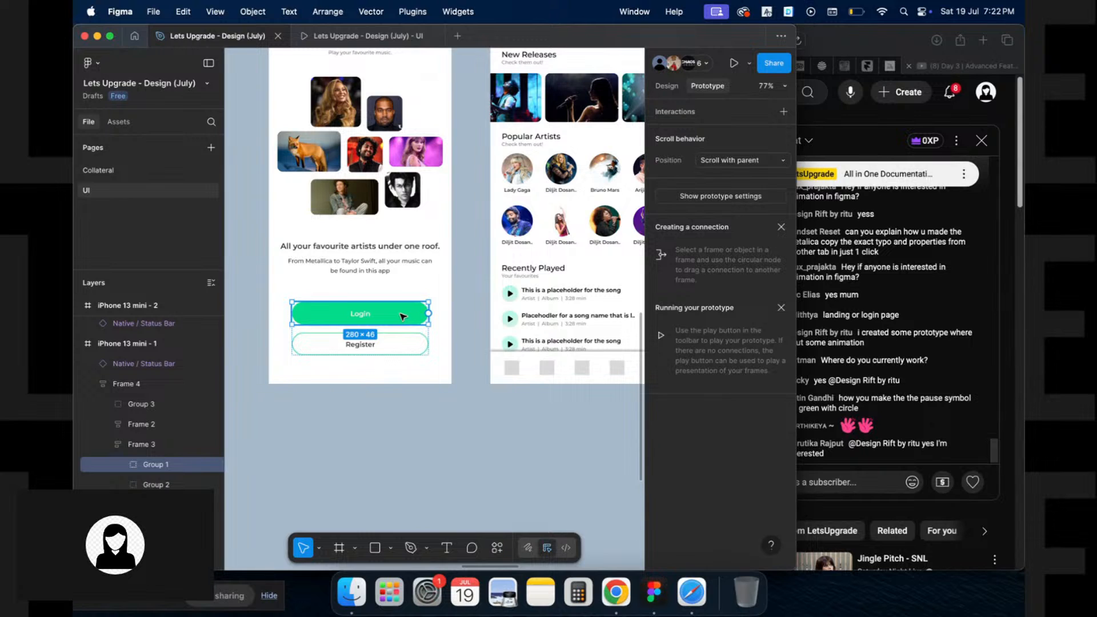
pyautogui.hotkey('shift', 'e')
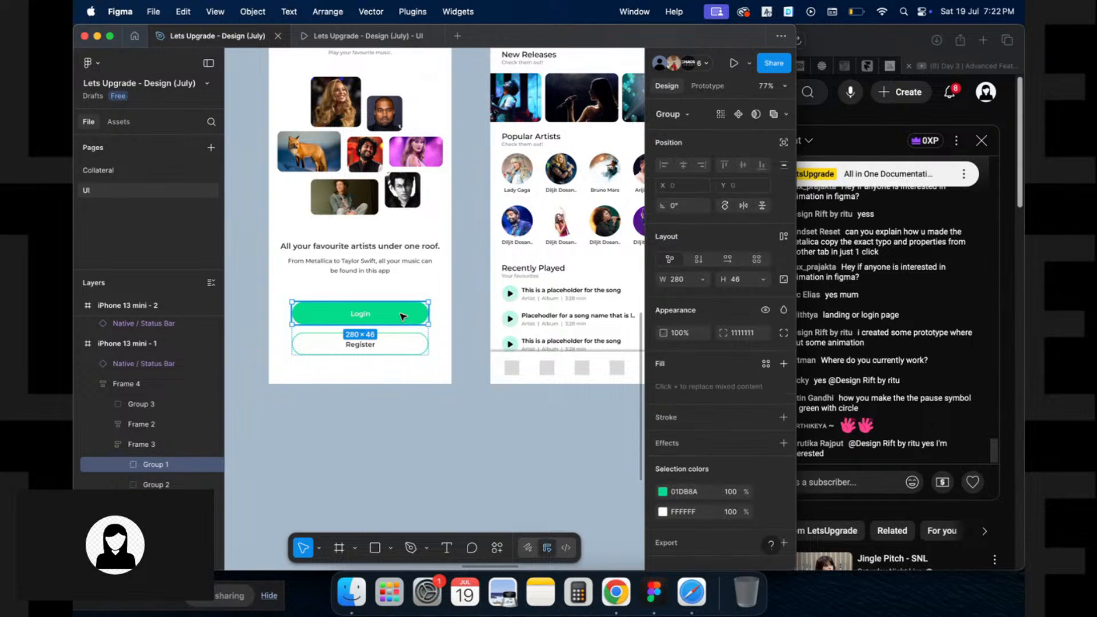
pyautogui.click(708, 86)
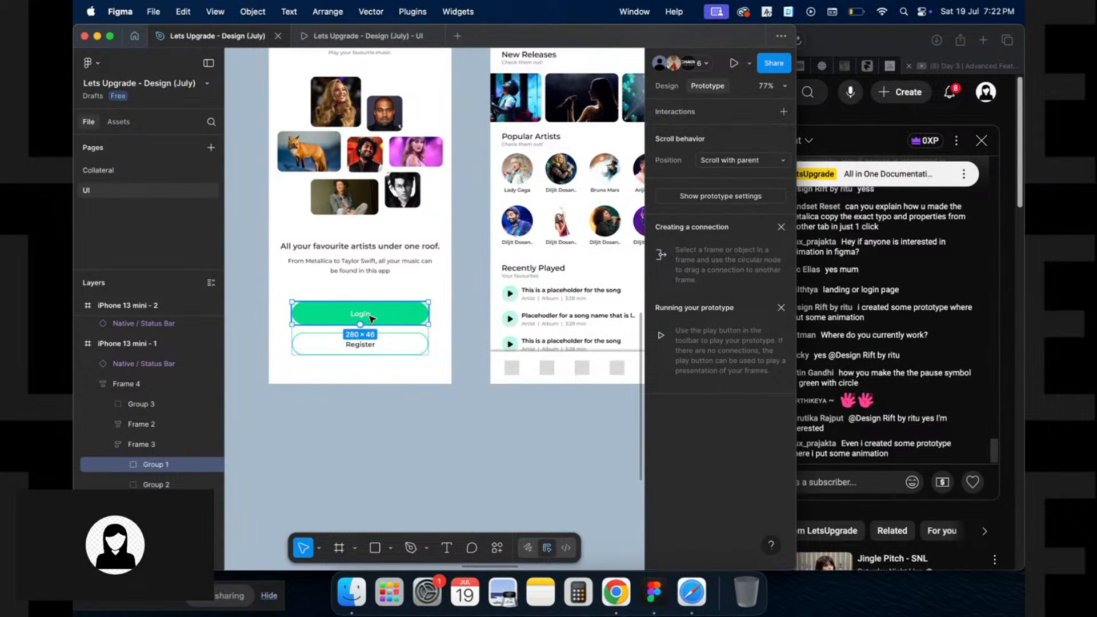
# Connect the Login button to the home screen, iPhone 13 mini - 2, with an on-tap Navigate to interaction and Instant animation
pyautogui.scroll(3, 362, 316)
pyautogui.scroll(1, 362, 316)
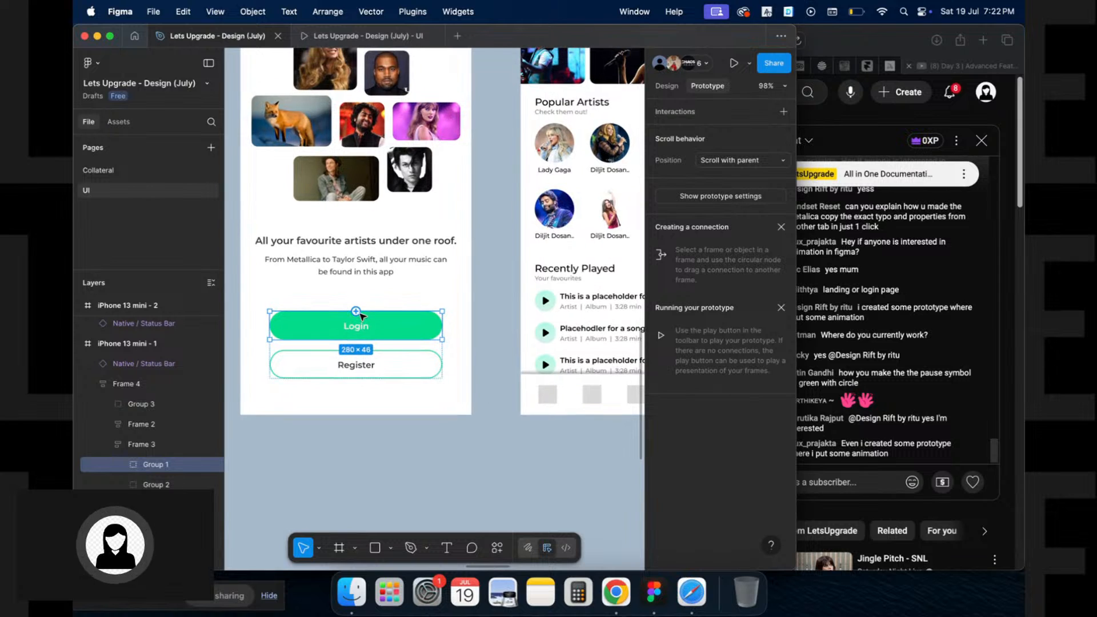
pyautogui.hscroll(3, 421, 331)
pyautogui.scroll(2, 421, 331)
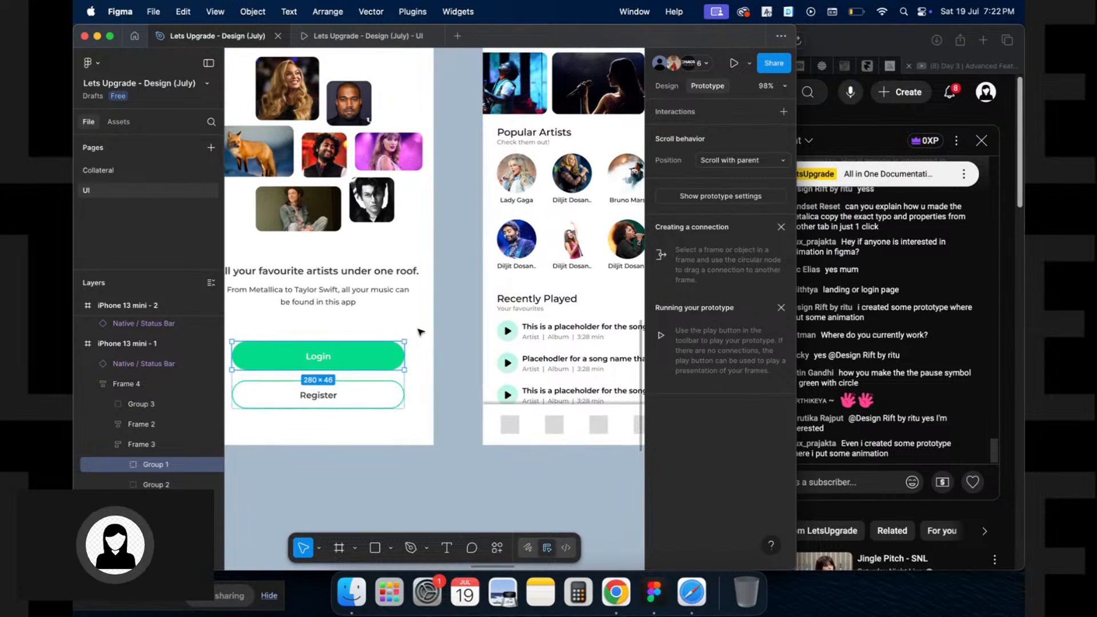
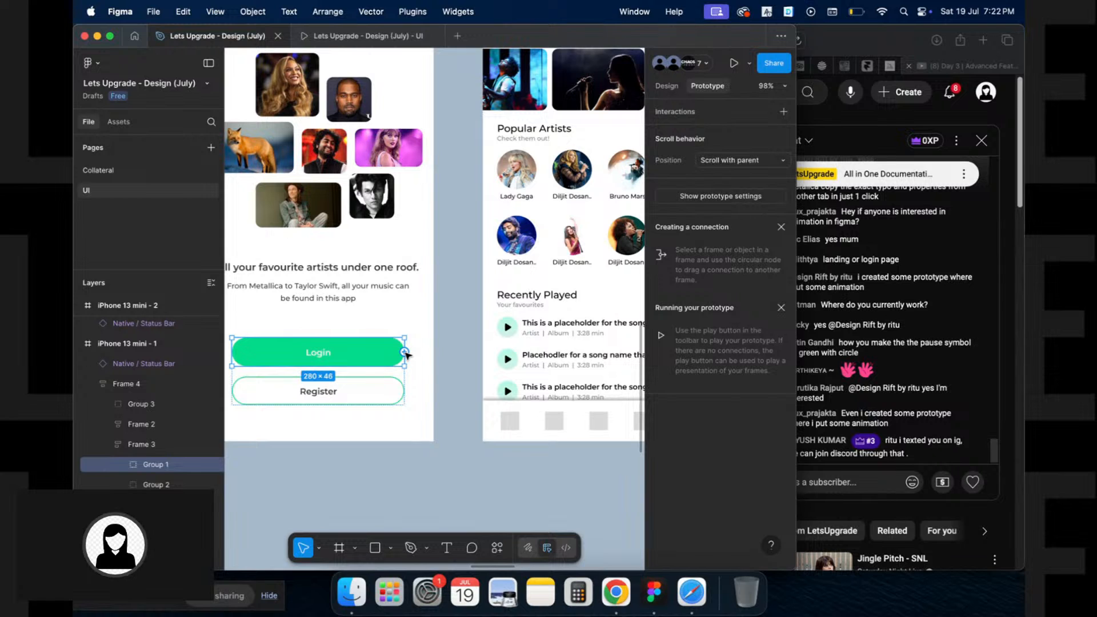
pyautogui.moveTo(405, 353); pyautogui.dragTo(490, 287)
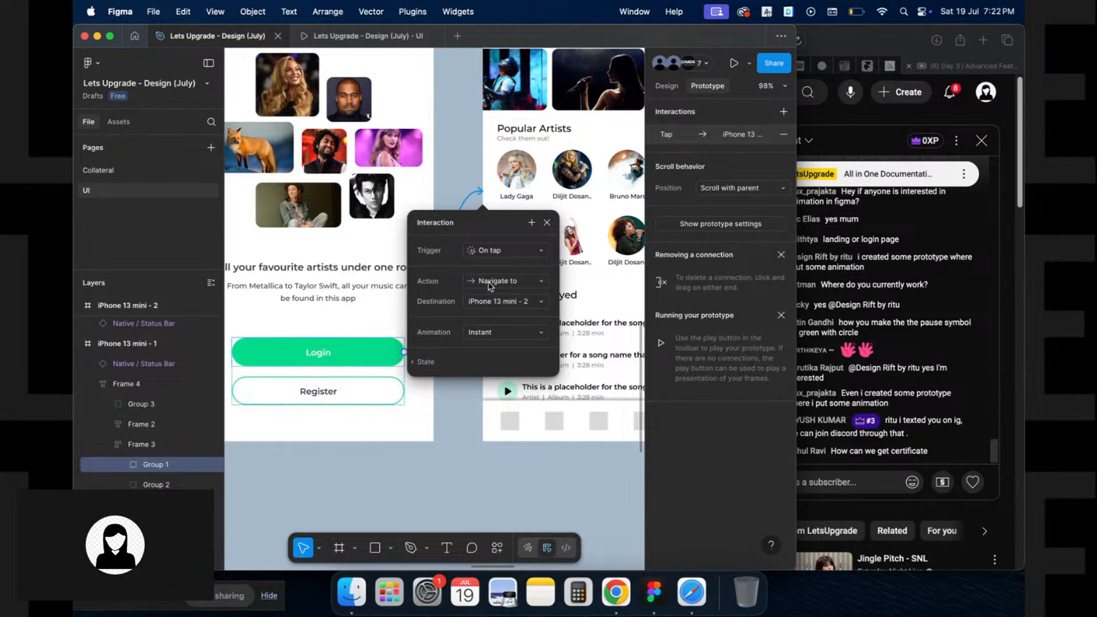
pyautogui.scroll(3, 490, 287)
pyautogui.hscroll(1, 458, 343)
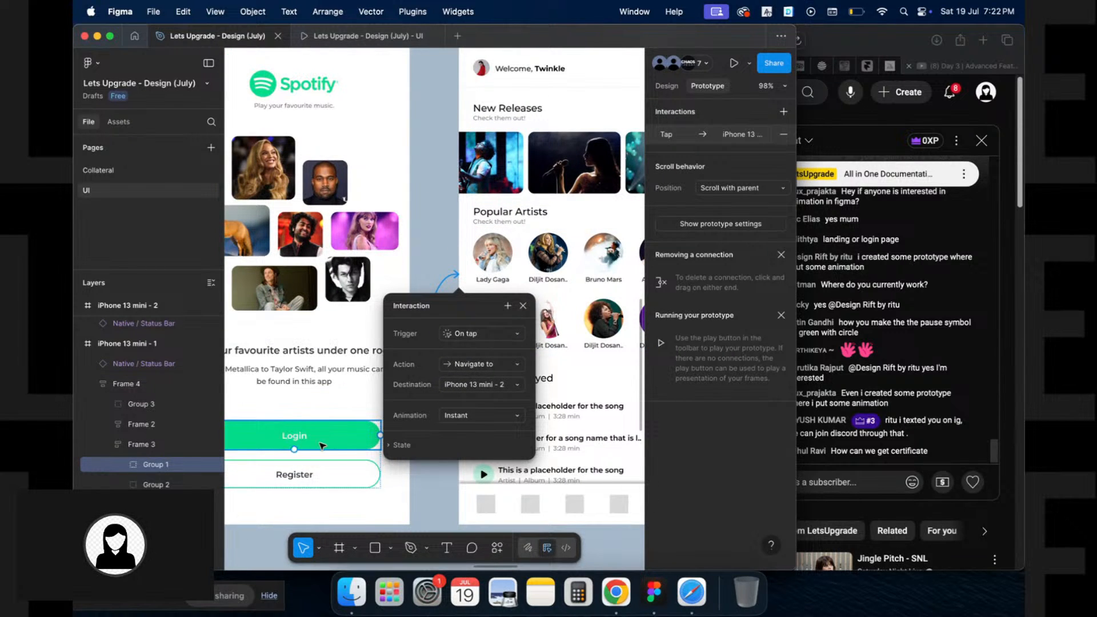
pyautogui.scroll(2, 372, 405)
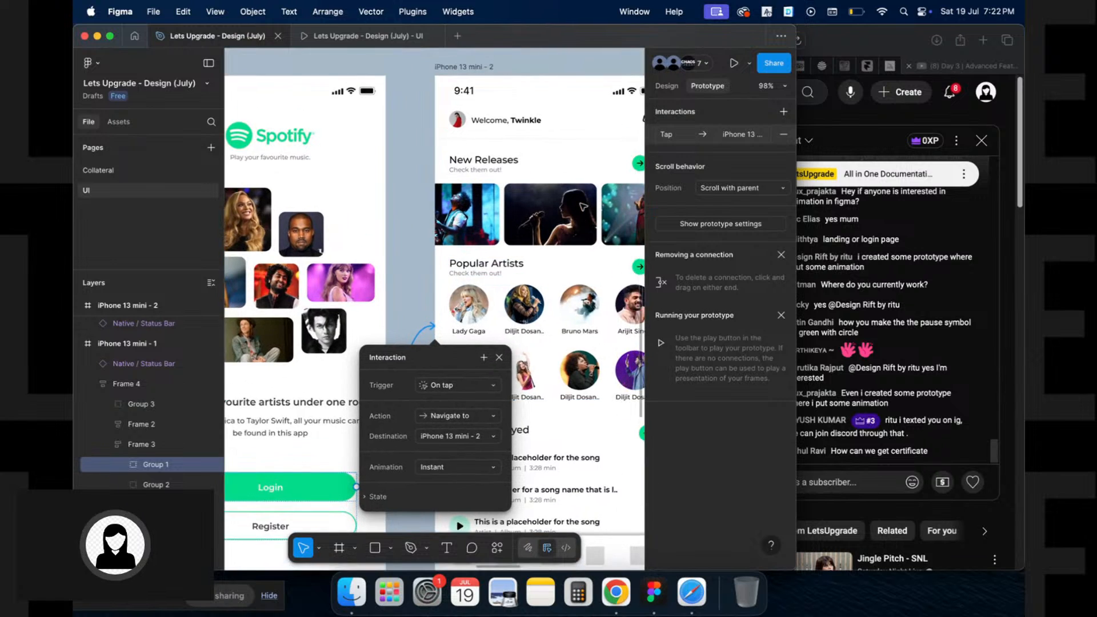
pyautogui.scroll(-2, 372, 404)
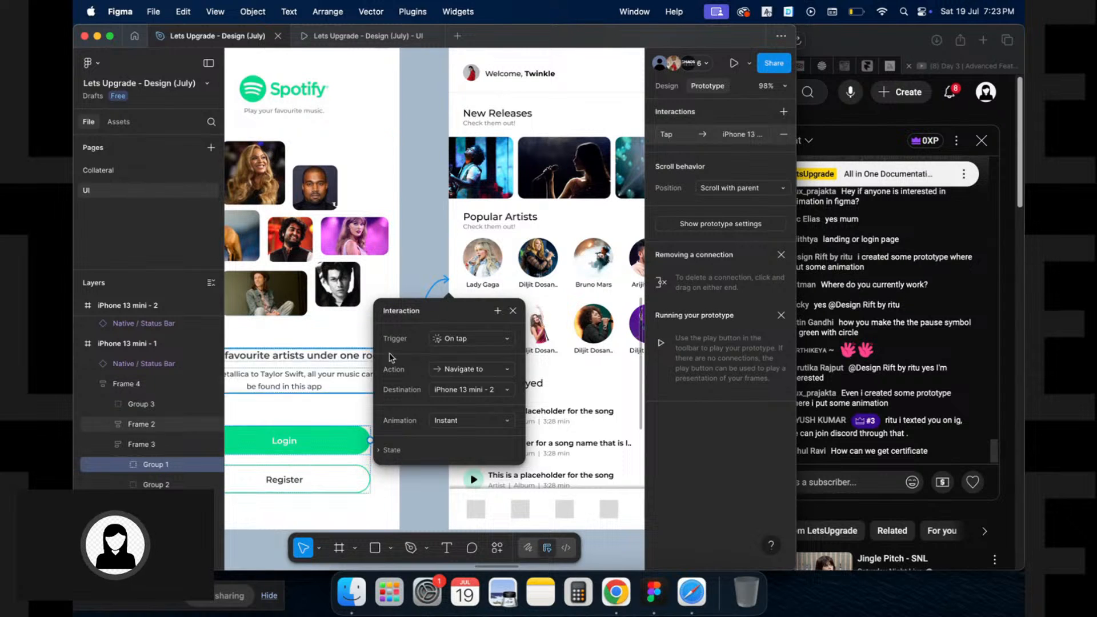
pyautogui.click(514, 312)
# Delete the Register button from the welcome screen
pyautogui.hscroll(-5, 516, 316)
pyautogui.scroll(-2, 516, 316)
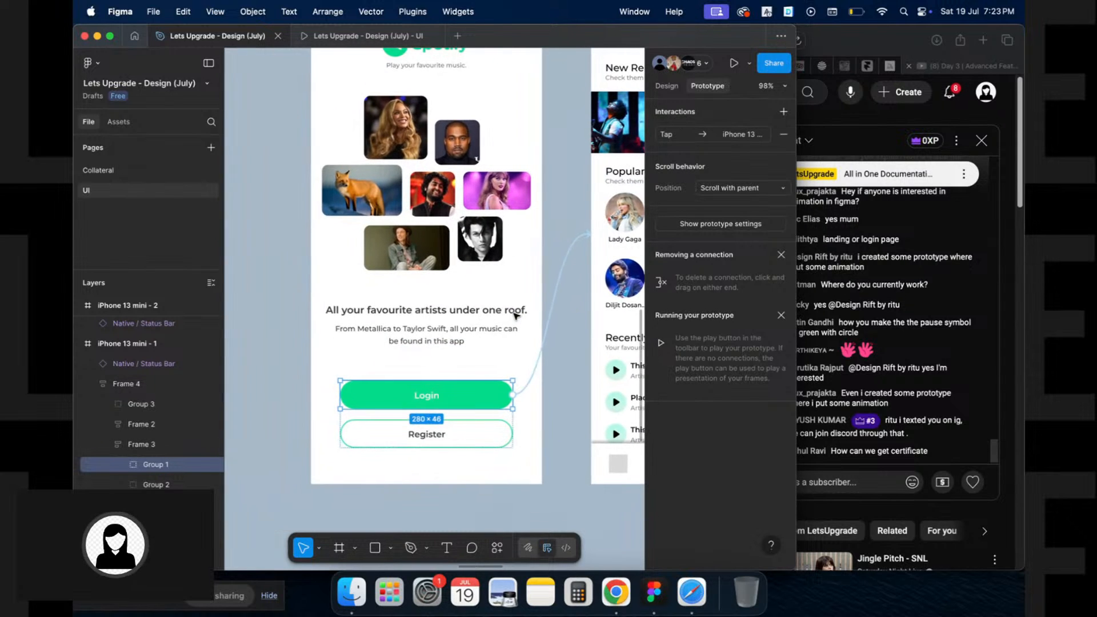
pyautogui.click(428, 438)
pyautogui.press('Delete')
# Change the green Login button's label to "Take me to the Home Page" and clear the selection
pyautogui.click(422, 399)
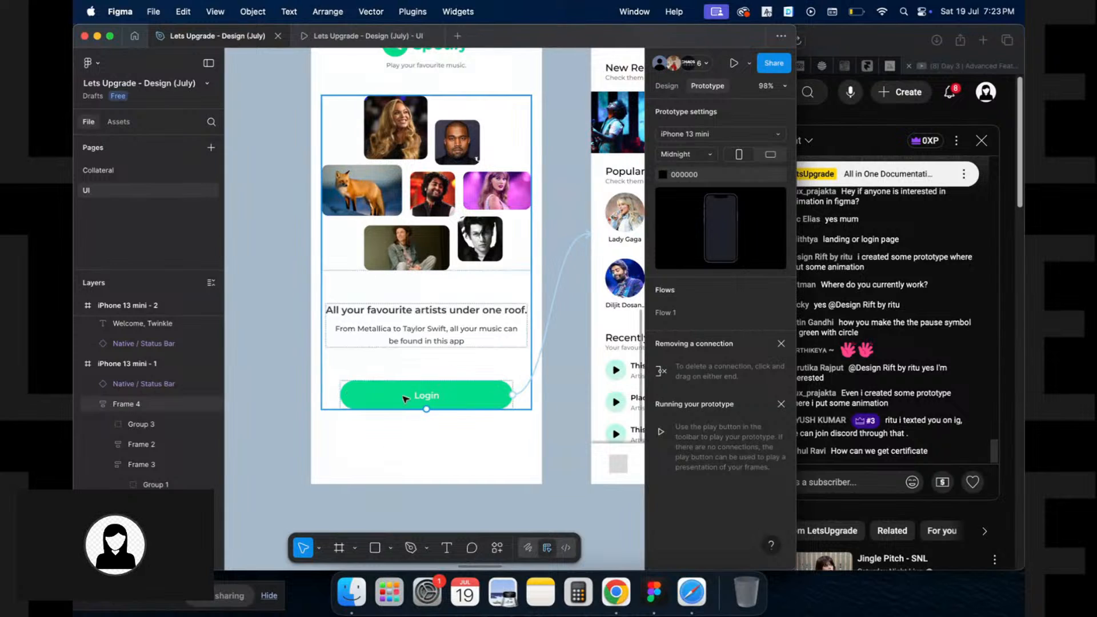
pyautogui.click(423, 396)
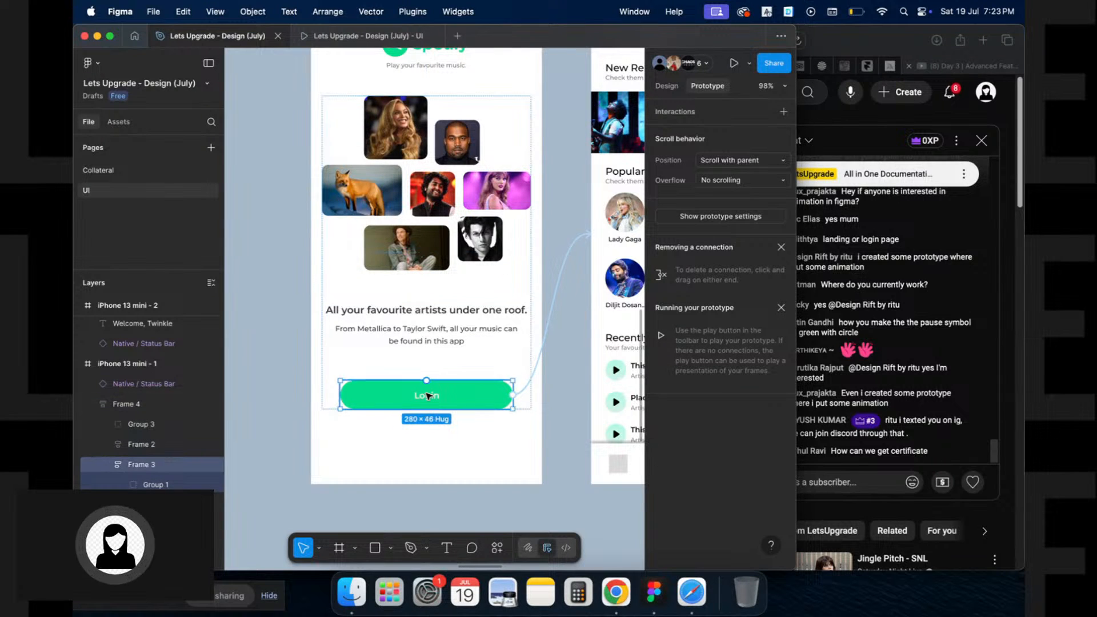
pyautogui.click(427, 399)
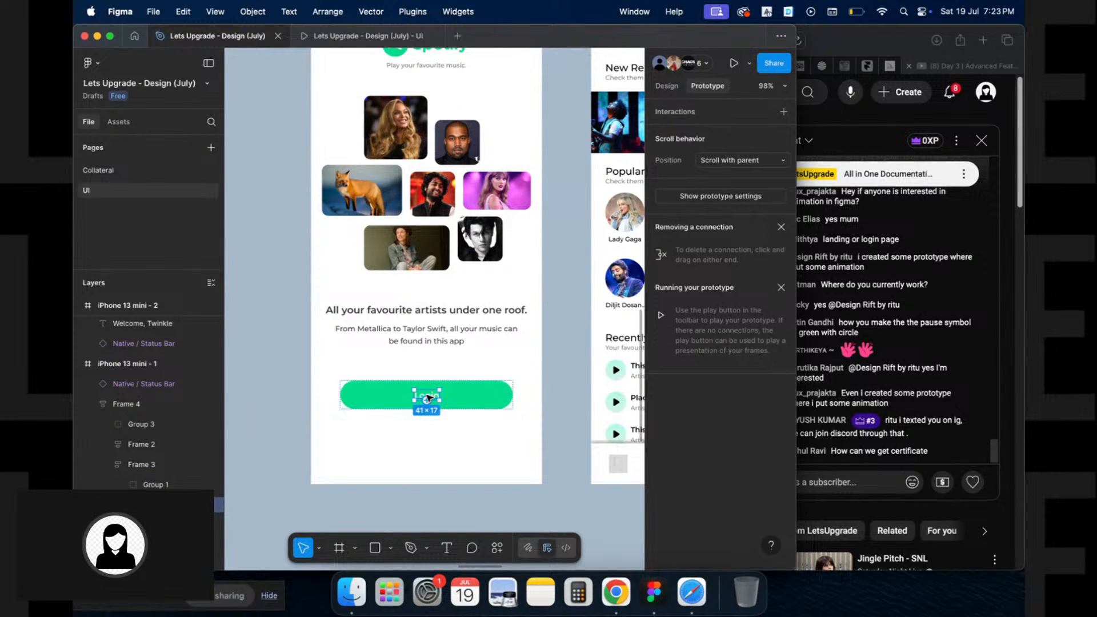
pyautogui.doubleClick(420, 396)
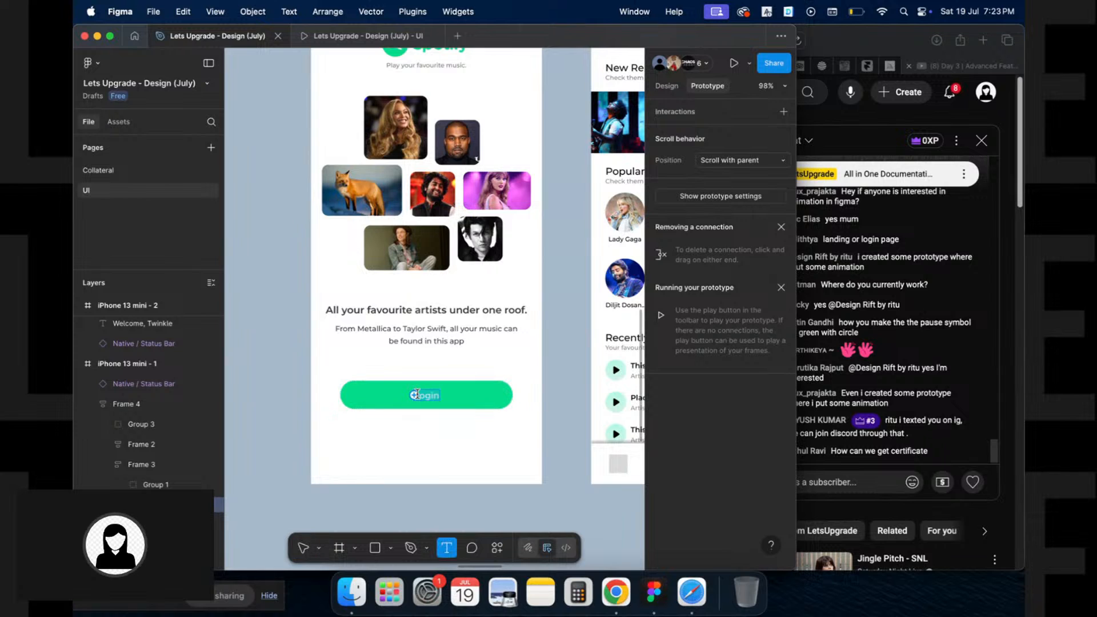
pyautogui.write('Take me to the Home')
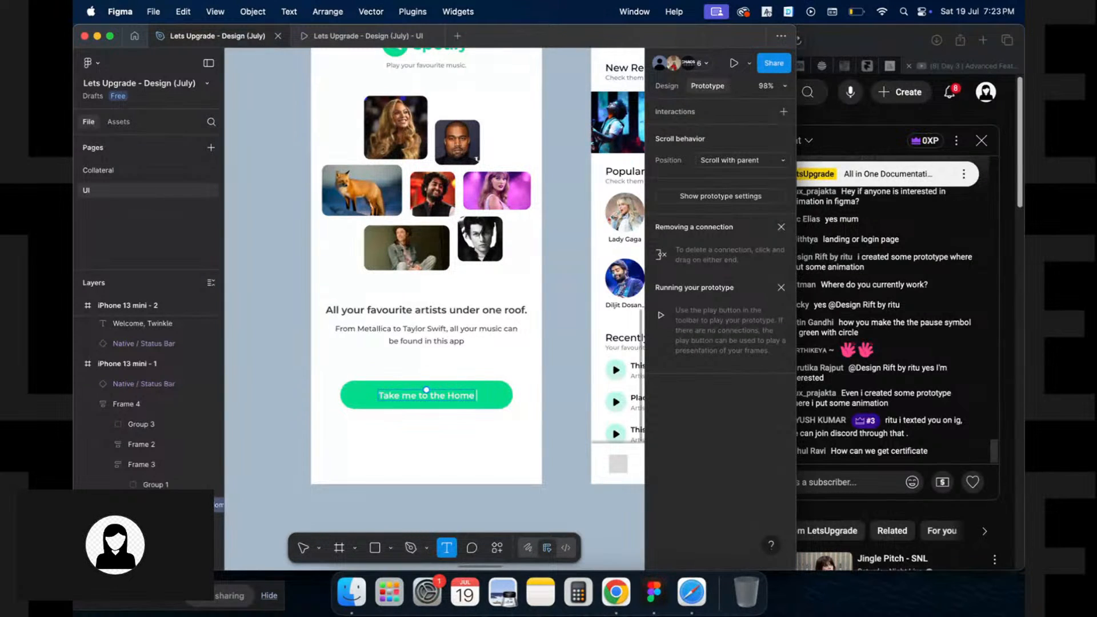
pyautogui.write(' Page')
pyautogui.press('Escape')
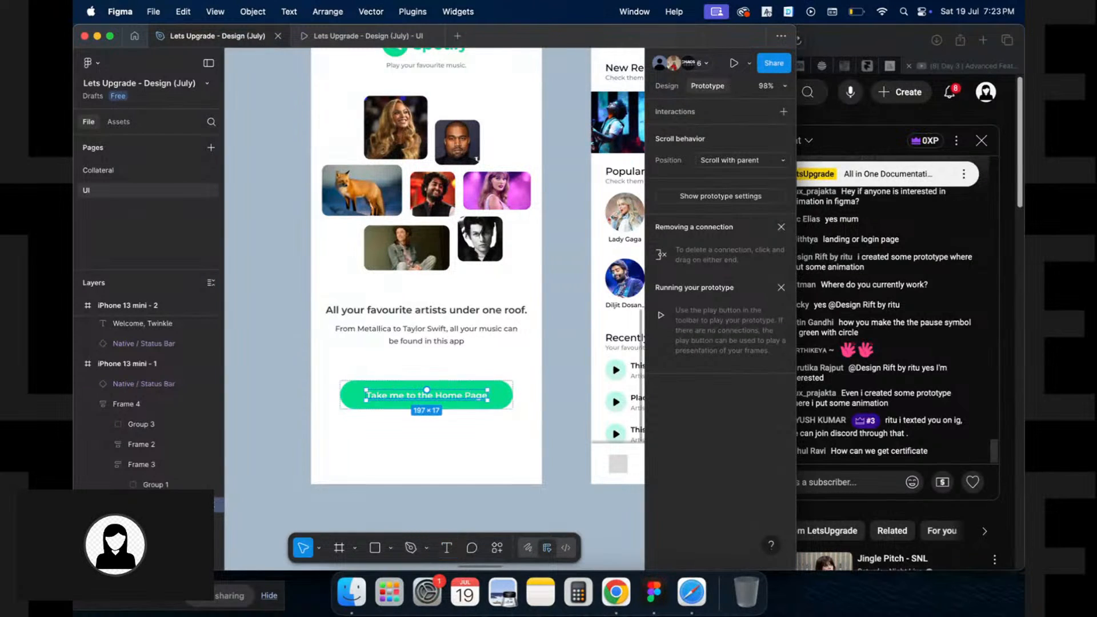
pyautogui.click(505, 452)
# Move the "Take me to the Home Page" button slightly lower on the welcome screen, keeping it centred, and deselect it
pyautogui.scroll(3, 505, 452)
pyautogui.hscroll(3, 506, 452)
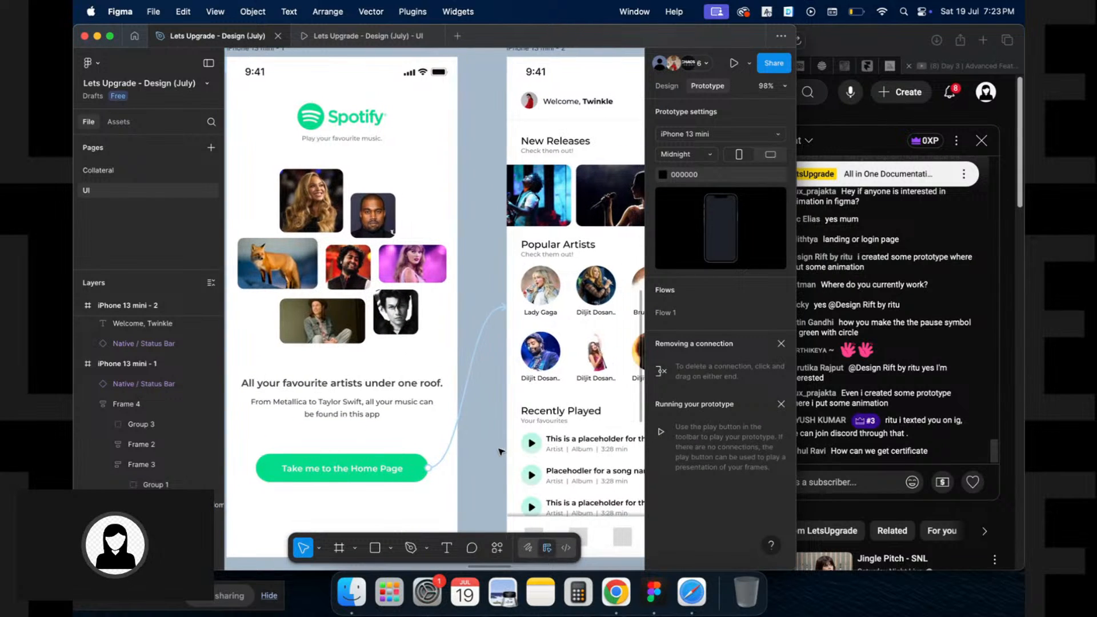
pyautogui.click(386, 476)
pyautogui.doubleClick(386, 476)
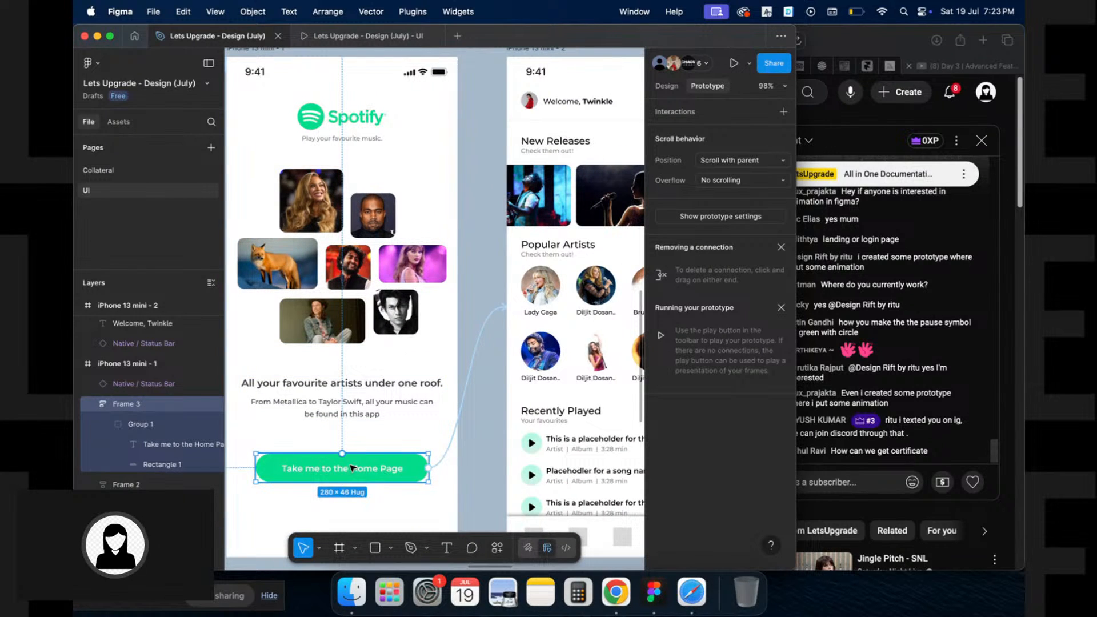
pyautogui.moveTo(354, 466); pyautogui.dragTo(355, 495)
pyautogui.hscroll(3, 401, 469)
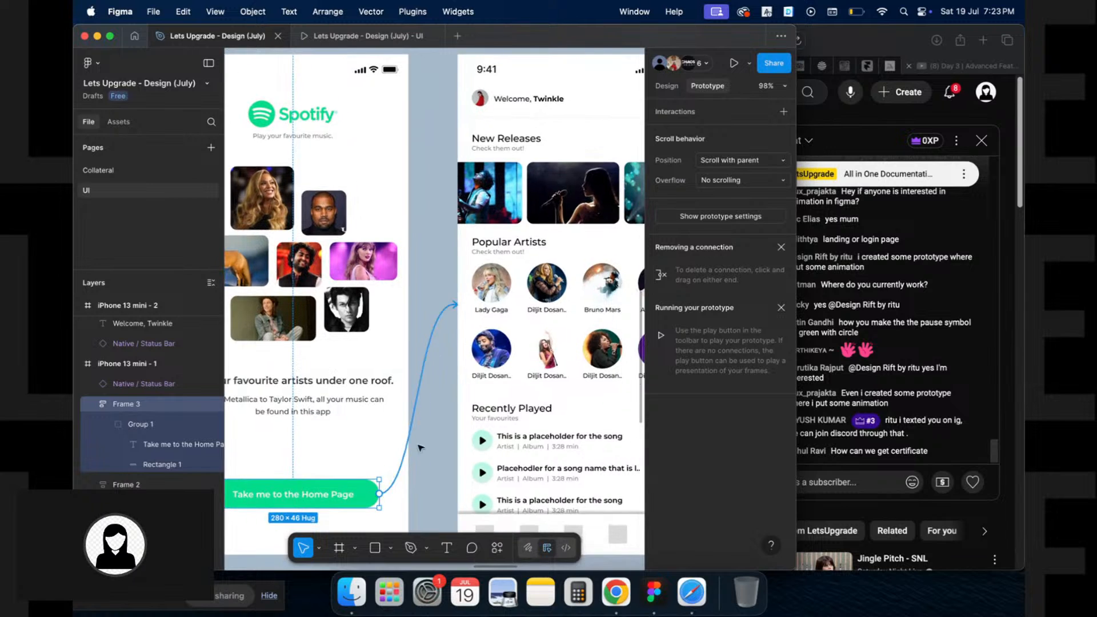
pyautogui.click(435, 445)
pyautogui.scroll(-2, 436, 445)
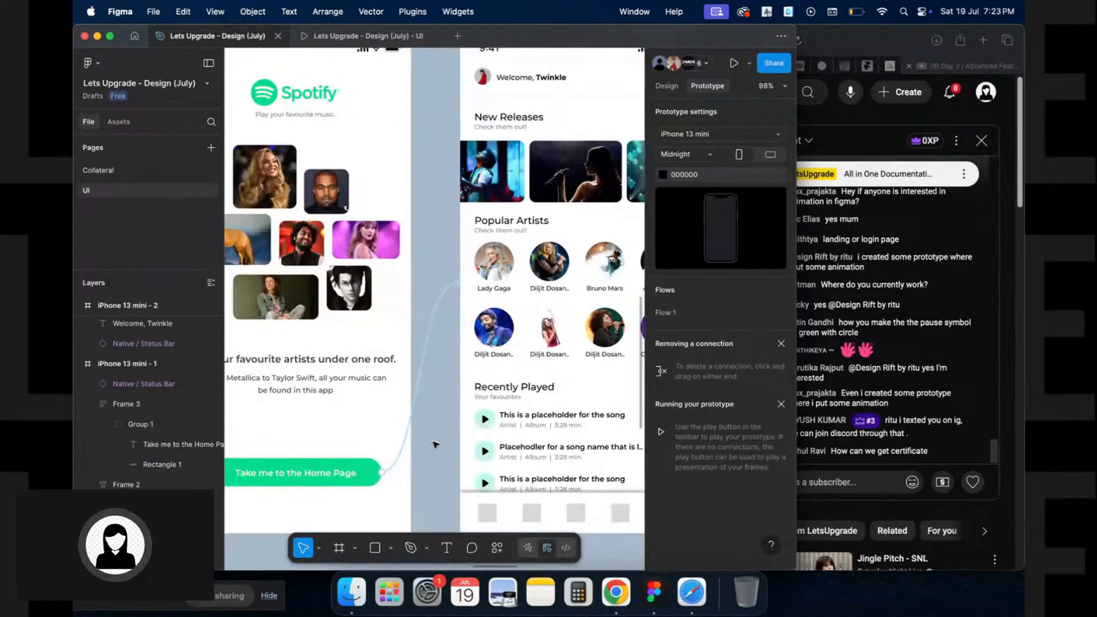
# Examine the interaction settings of the connection from the "Take me to the Home Page" button to the home screen, and deselect it
pyautogui.click(412, 423)
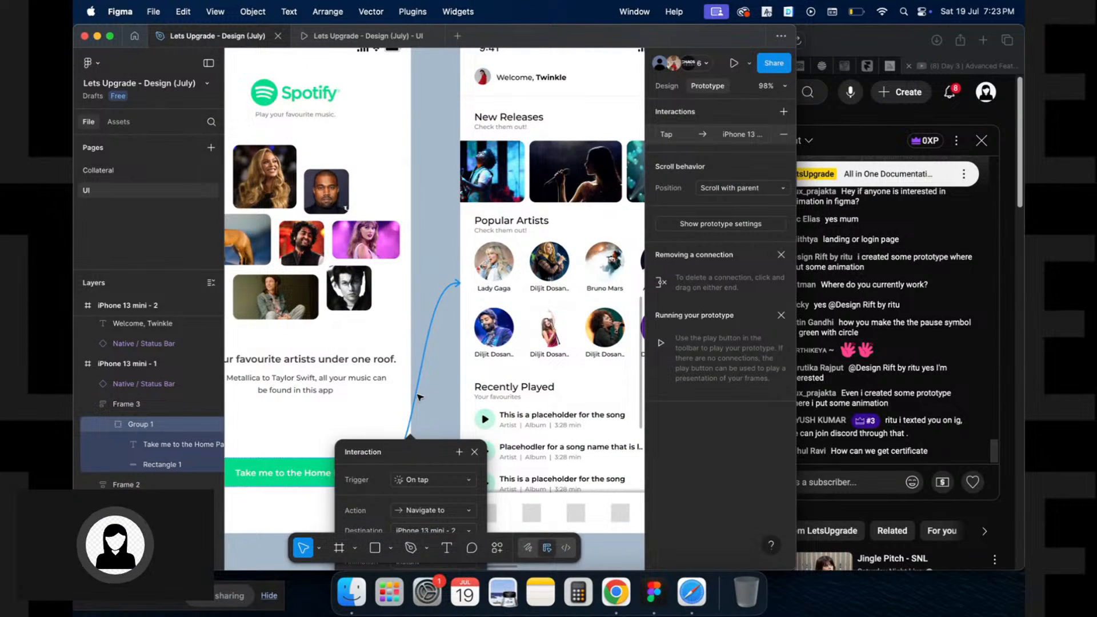
pyautogui.scroll(-3, 419, 398)
pyautogui.hscroll(-2, 418, 397)
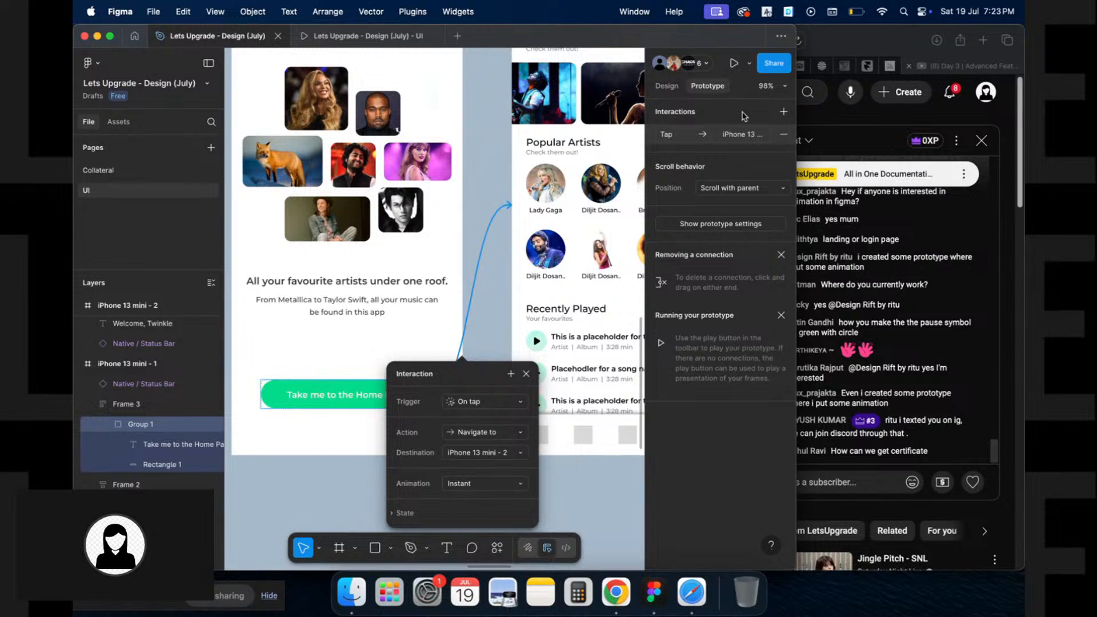
pyautogui.scroll(2, 468, 122)
pyautogui.hscroll(3, 469, 122)
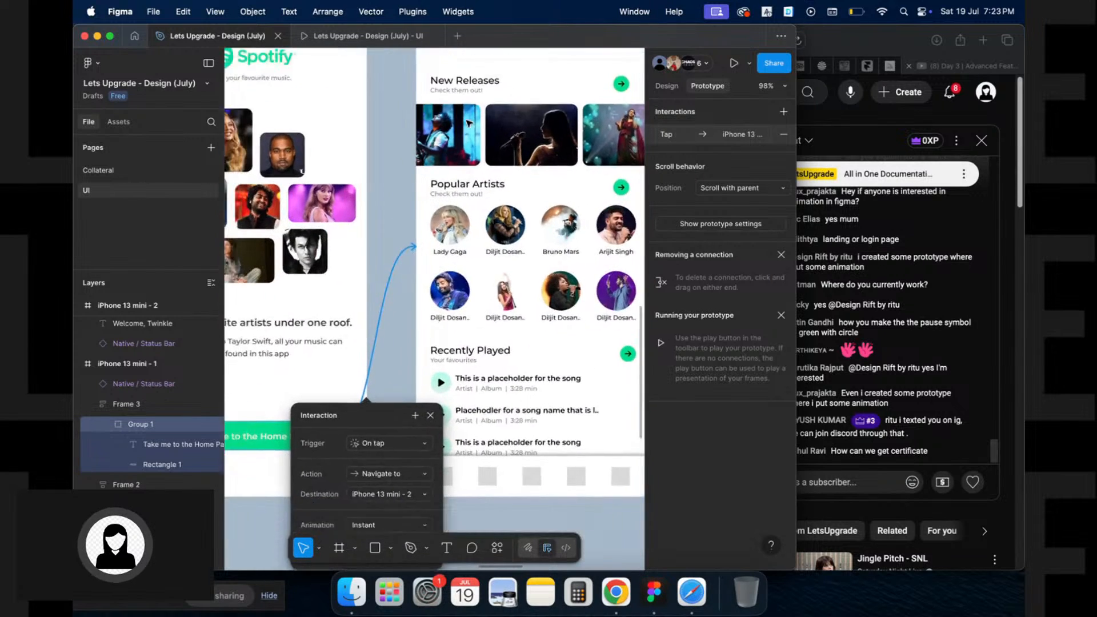
pyautogui.hscroll(-3, 469, 121)
pyautogui.scroll(-1, 468, 121)
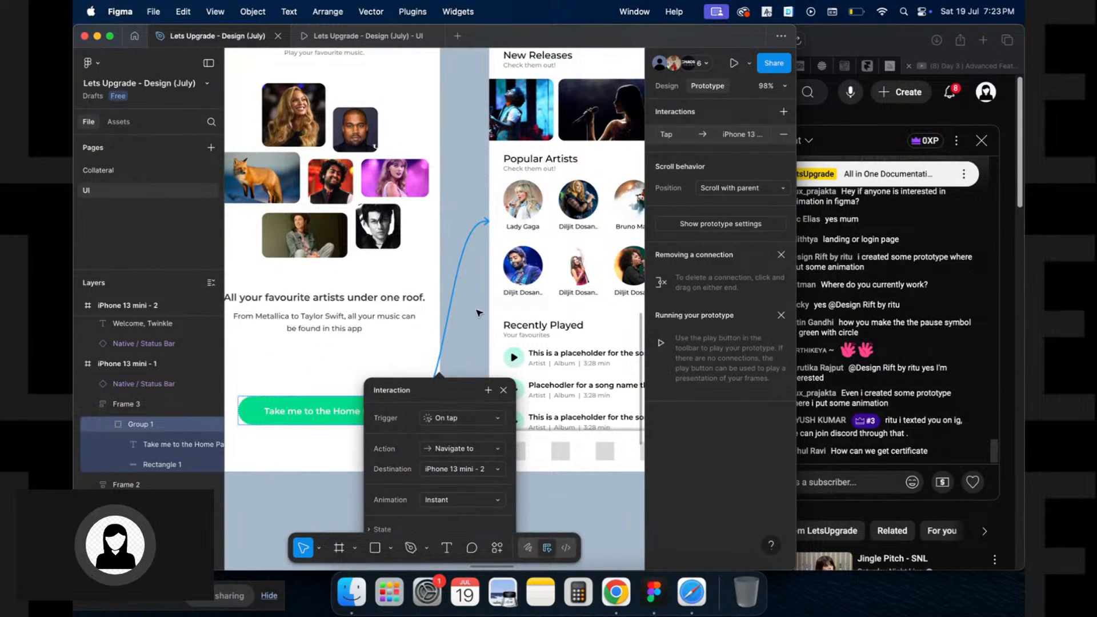
pyautogui.scroll(1, 479, 261)
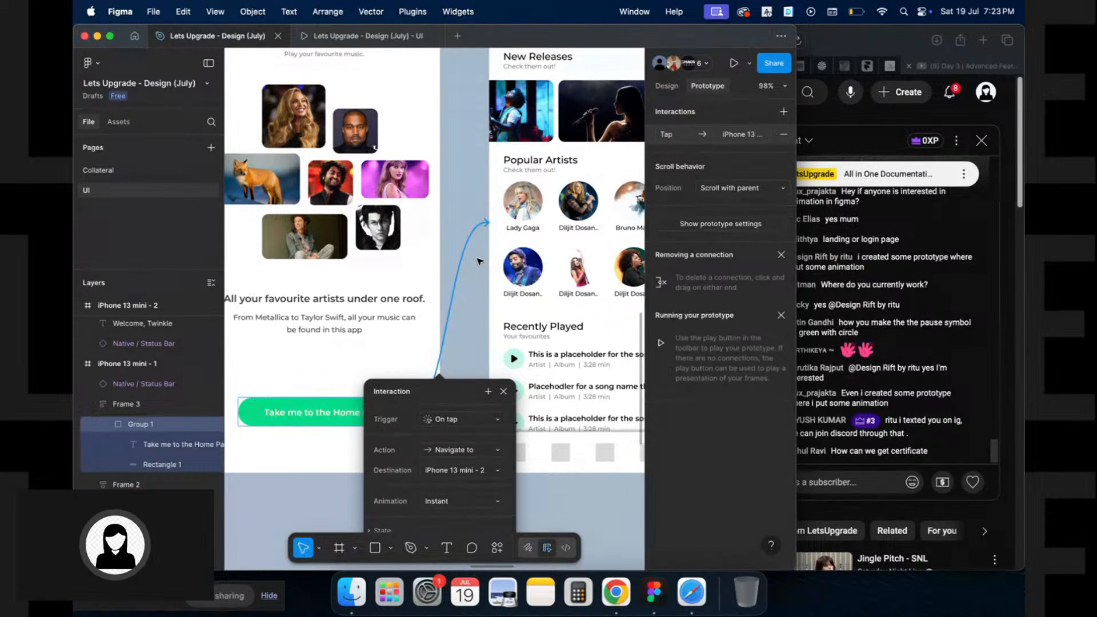
pyautogui.click(479, 261)
# Rename the welcome screen frame, iPhone 13 mini - 1, as 1
pyautogui.scroll(5, 468, 171)
pyautogui.hscroll(-1, 468, 171)
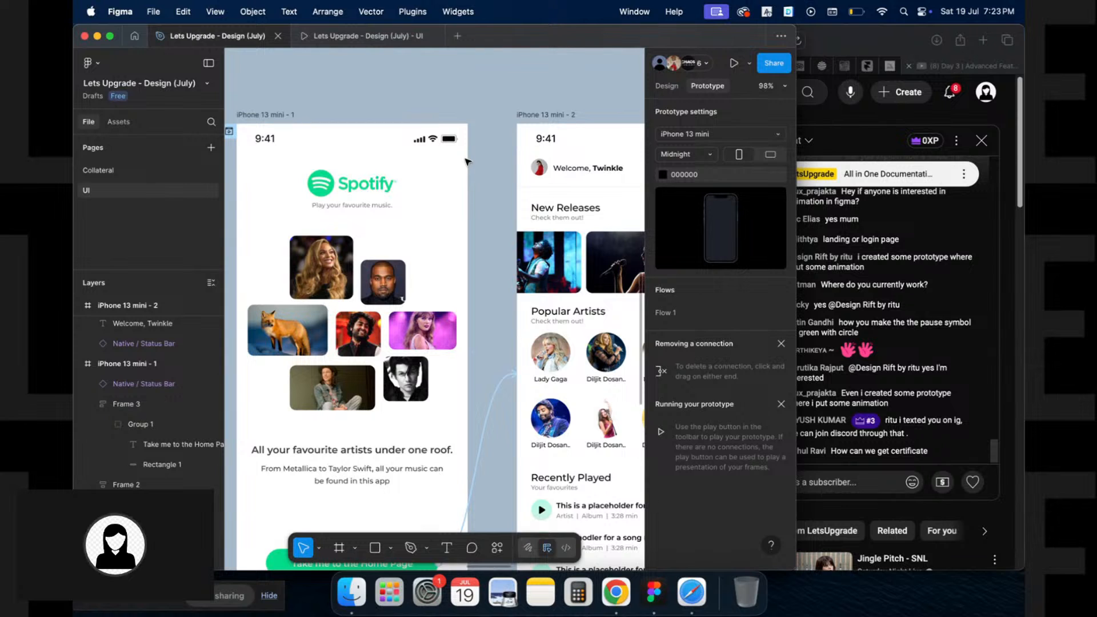
pyautogui.click(286, 114)
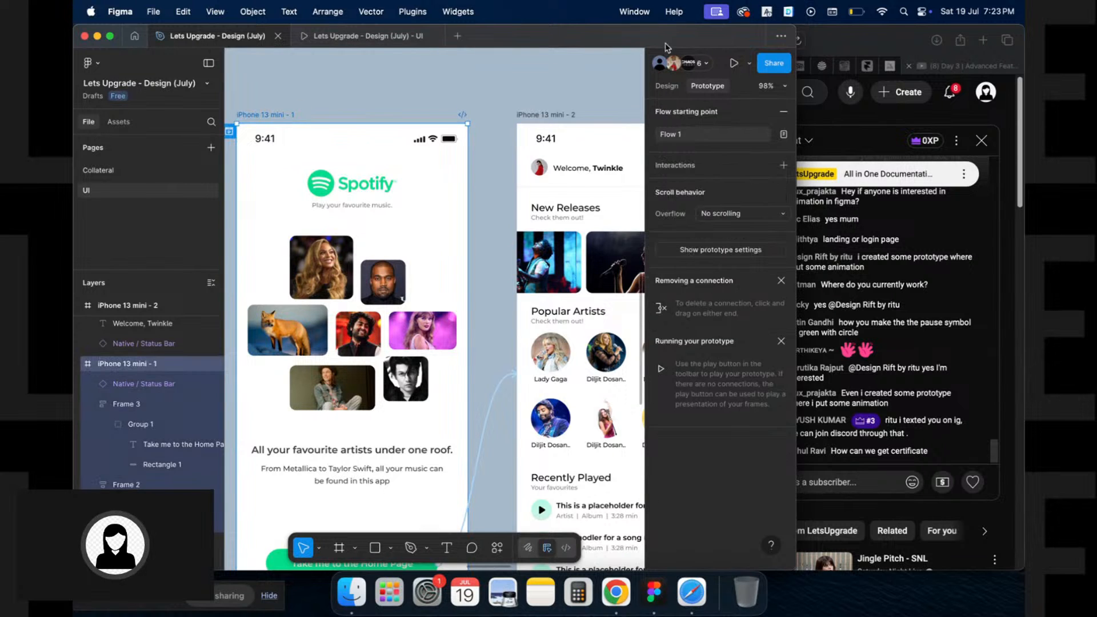
pyautogui.doubleClick(278, 115)
pyautogui.write('1')
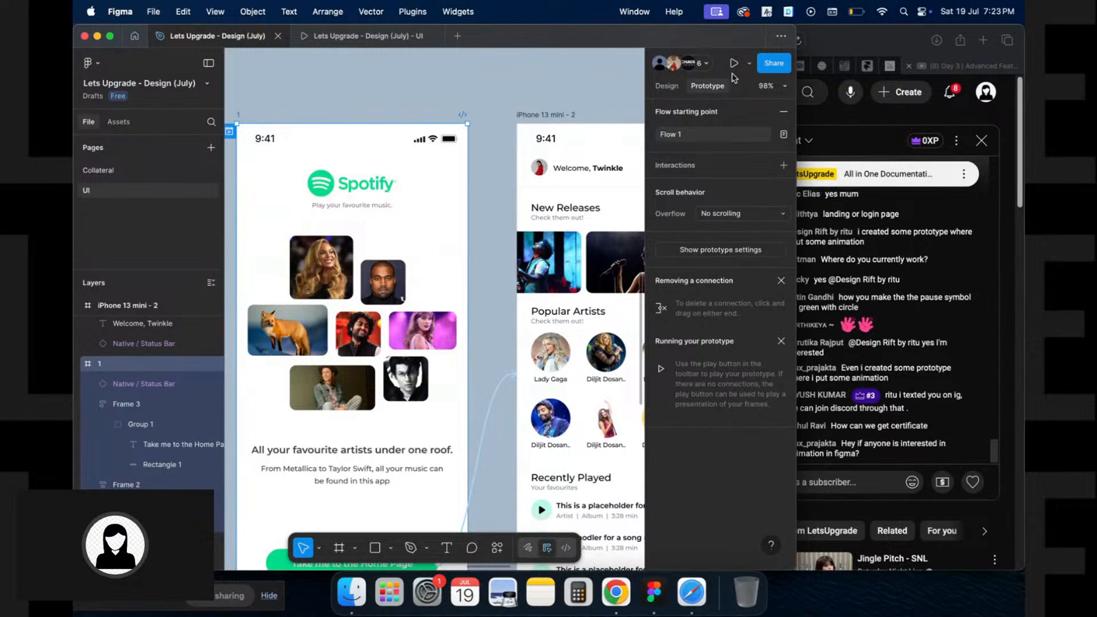
# Play the prototype, test the "Take me to the Home Page" button, restart from the welcome screen and return to the design file
pyautogui.click(733, 65)
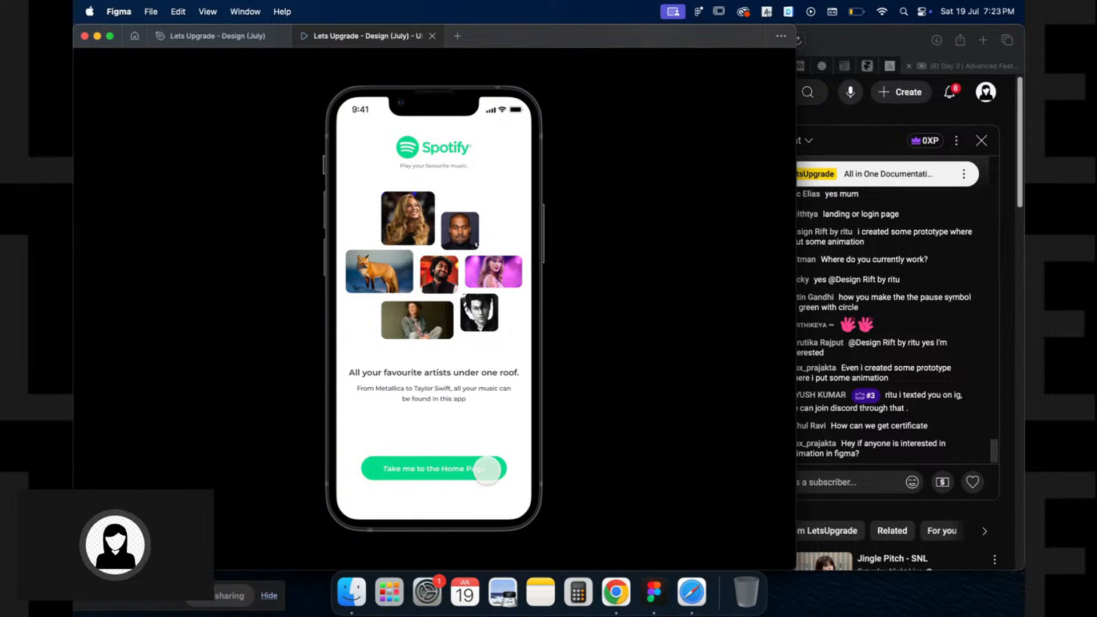
pyautogui.click(486, 470)
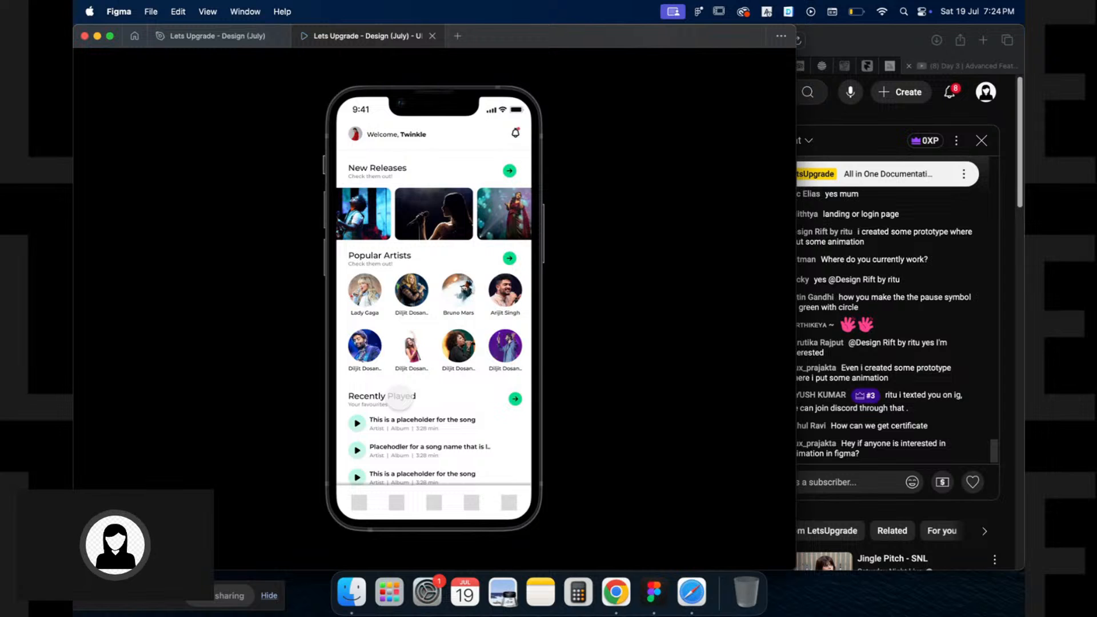
pyautogui.click(400, 398)
pyautogui.click(423, 468)
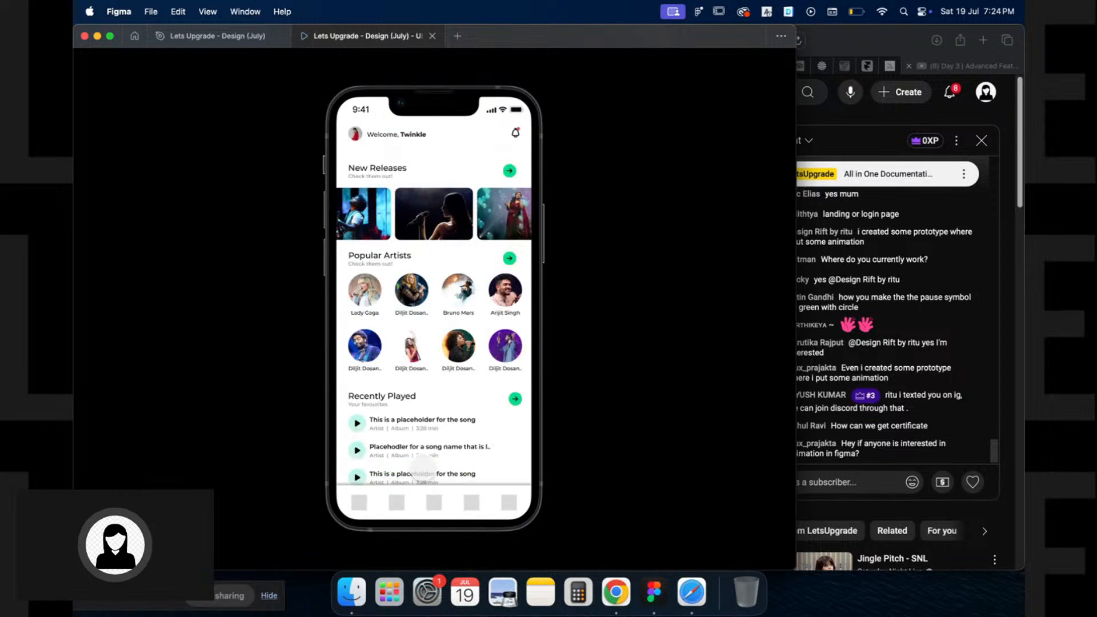
pyautogui.click(423, 469)
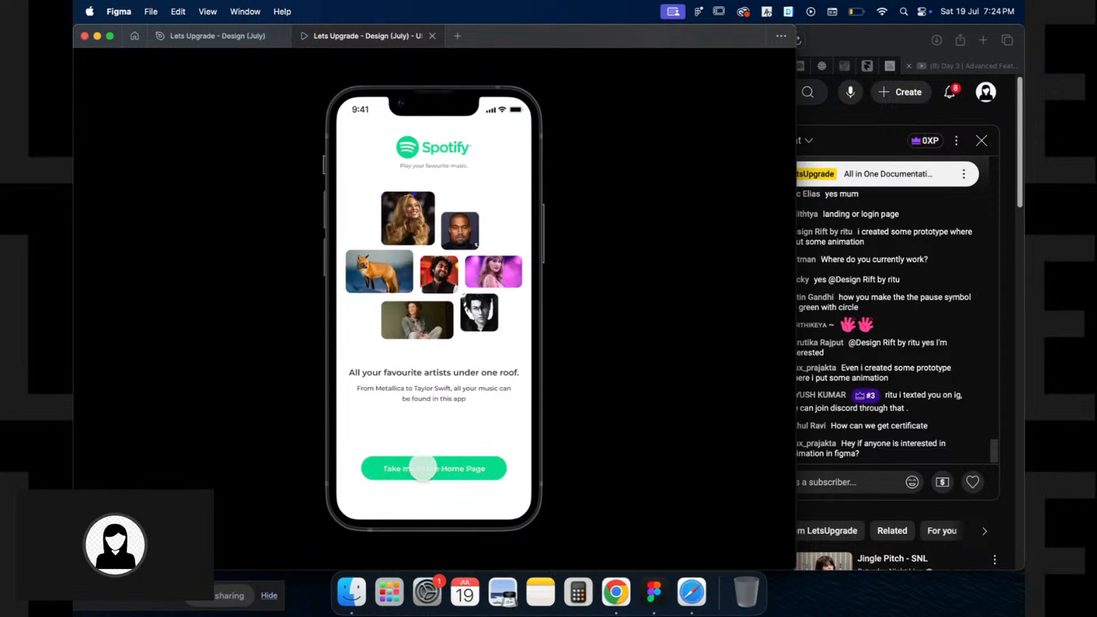
pyautogui.hotkey('ctrl', 'shift', 'Tab')
# Set the trigger of the "Take me to the Home Page" button's interaction to While hovering
pyautogui.scroll(-3, 490, 445)
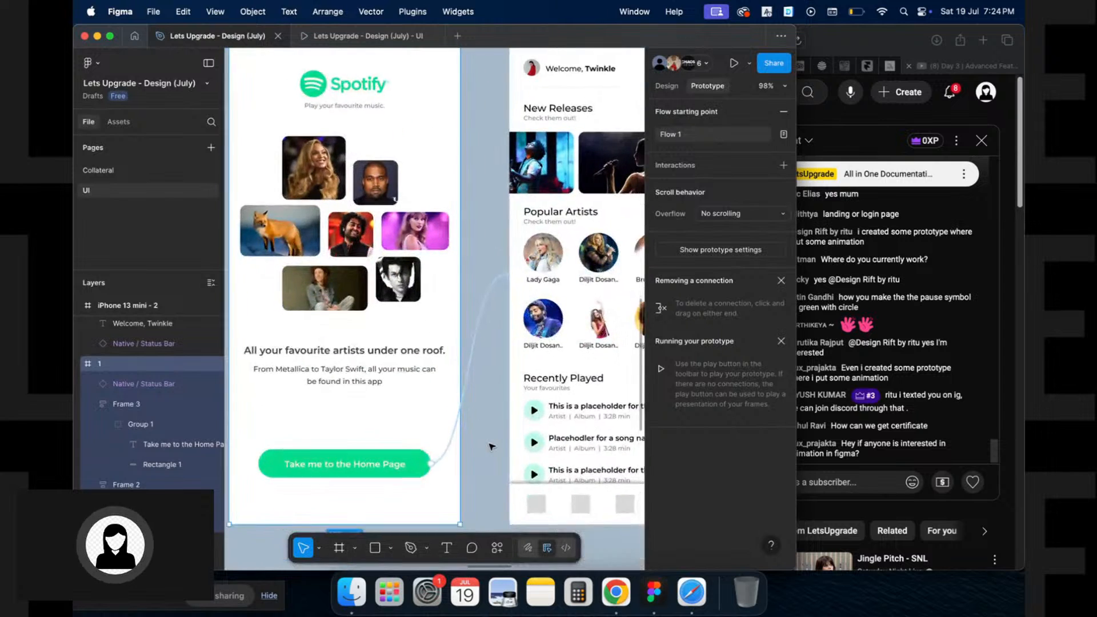
pyautogui.click(466, 392)
pyautogui.scroll(-3, 486, 372)
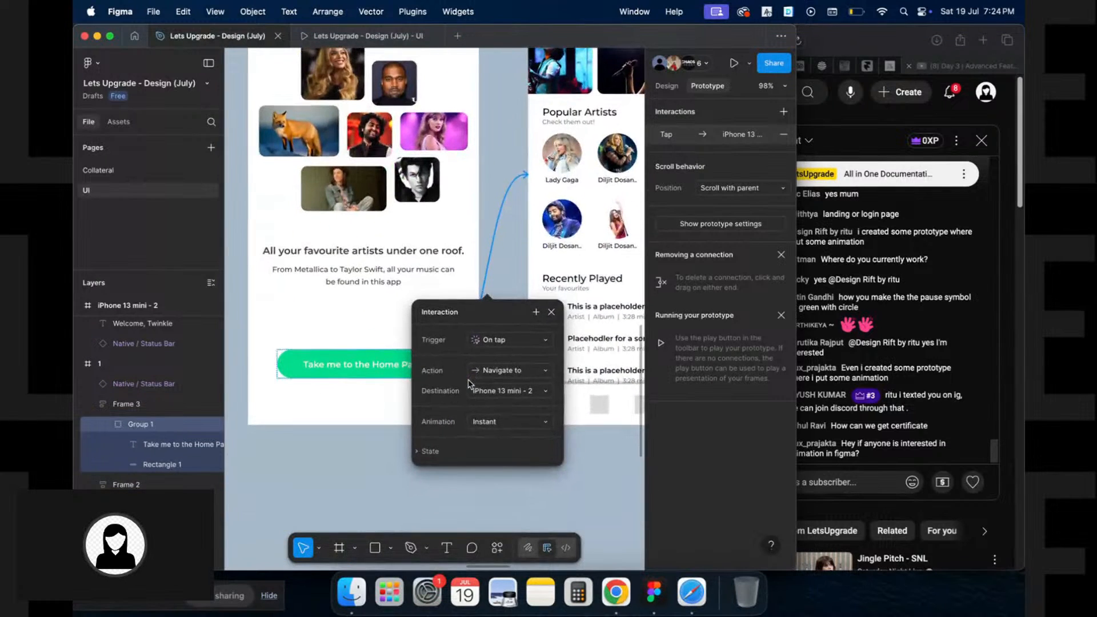
pyautogui.click(500, 341)
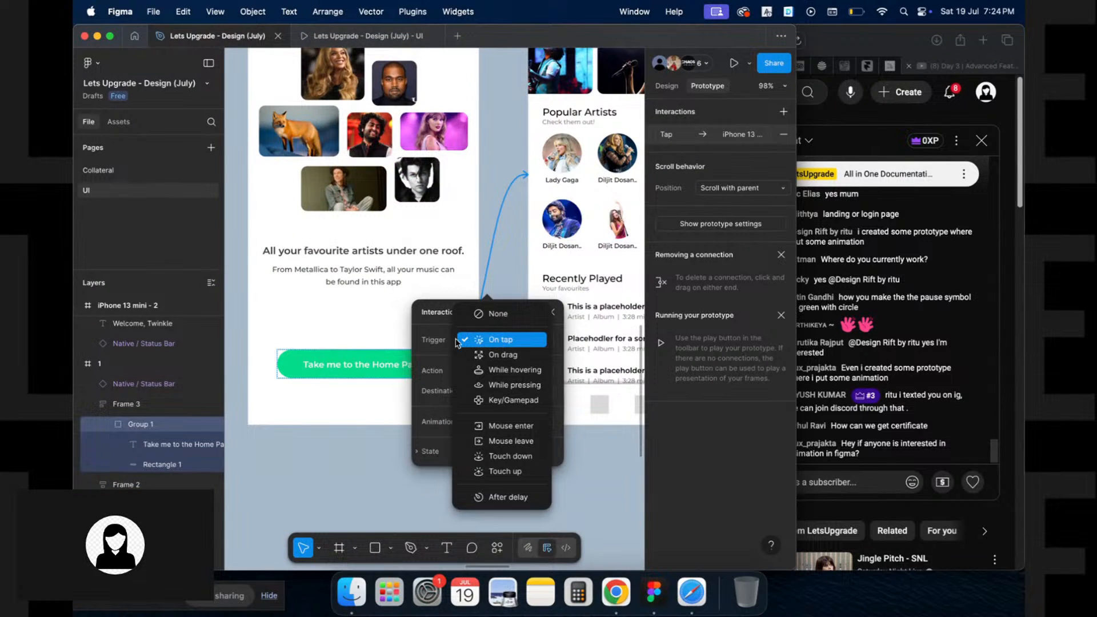
pyautogui.click(457, 342)
pyautogui.click(513, 344)
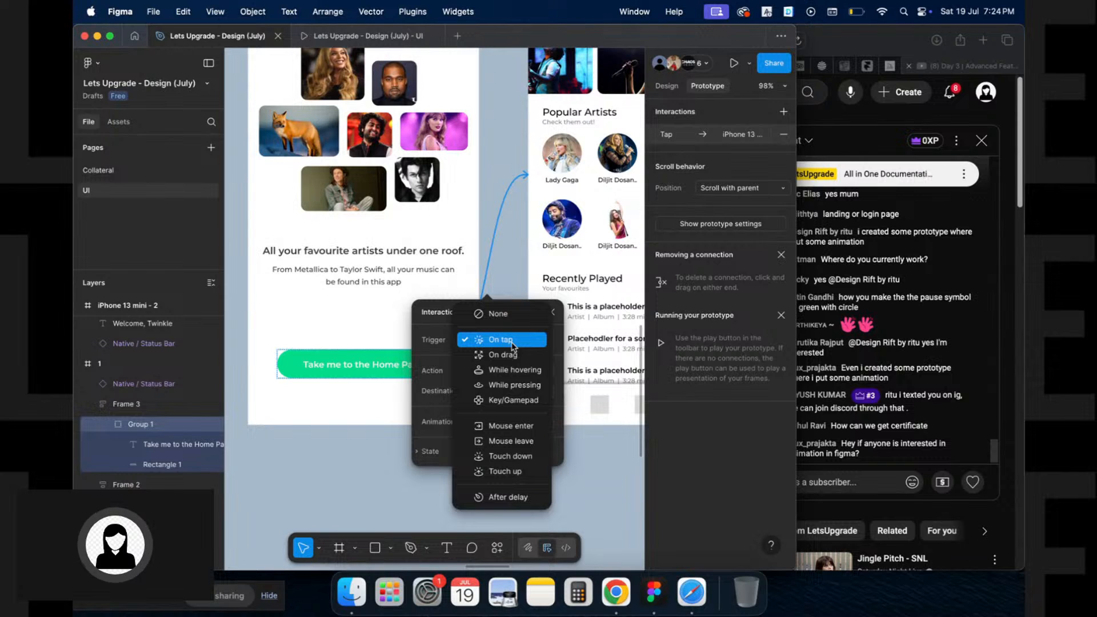
pyautogui.click(505, 372)
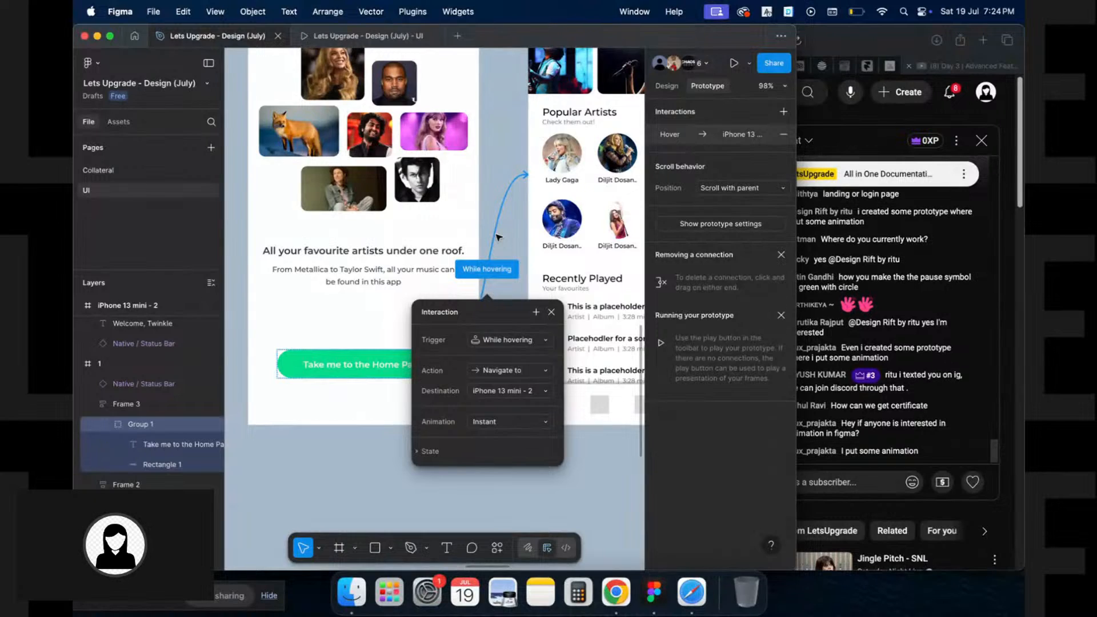
# Preview the prototype and test the hover trigger on the "Take me to the Home Page" button, restarting the flow once
pyautogui.press('super+alt+Return')
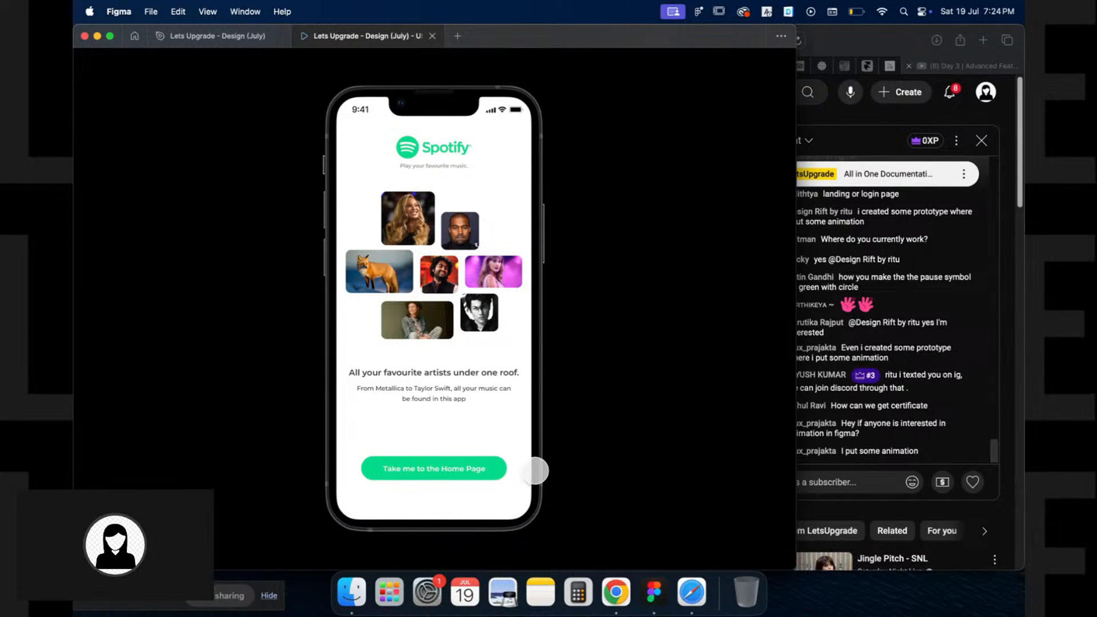
pyautogui.click(495, 470)
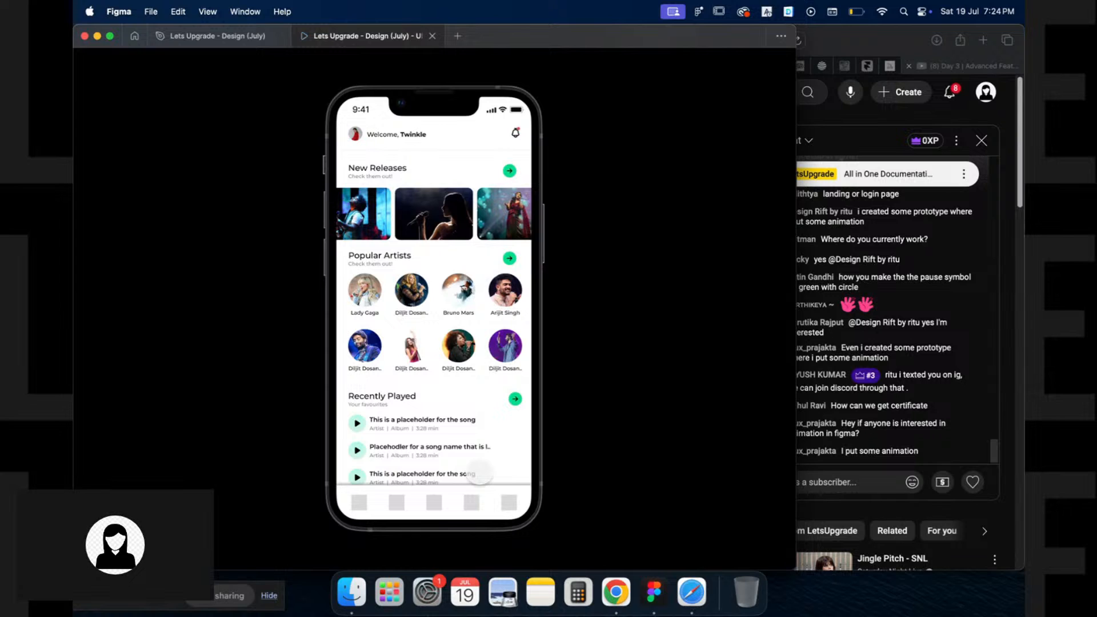
pyautogui.press('r')
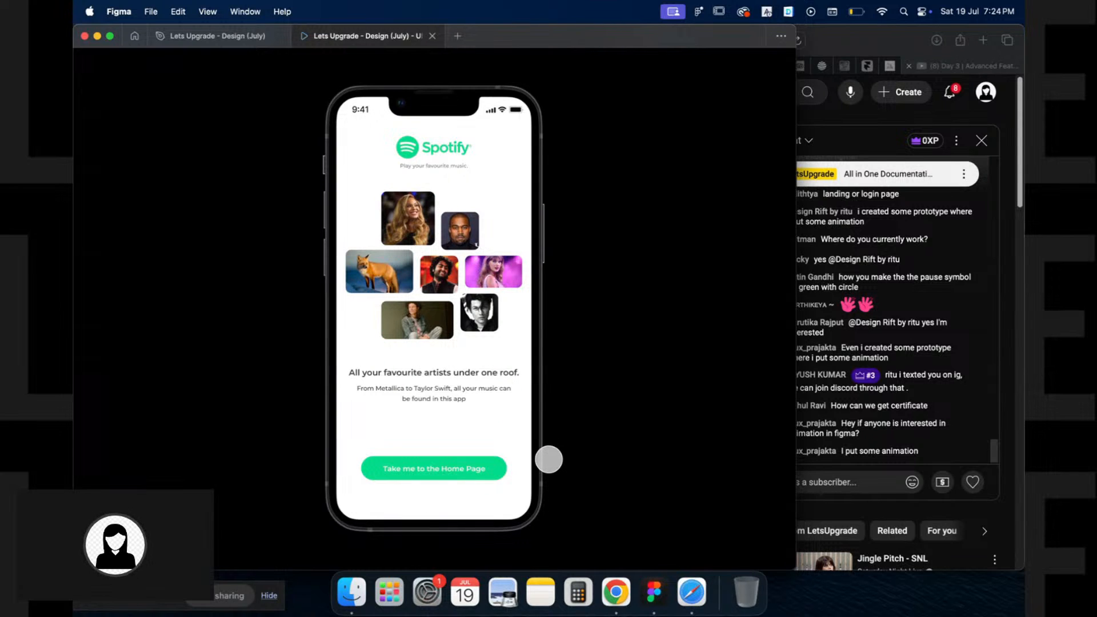
pyautogui.click(495, 470)
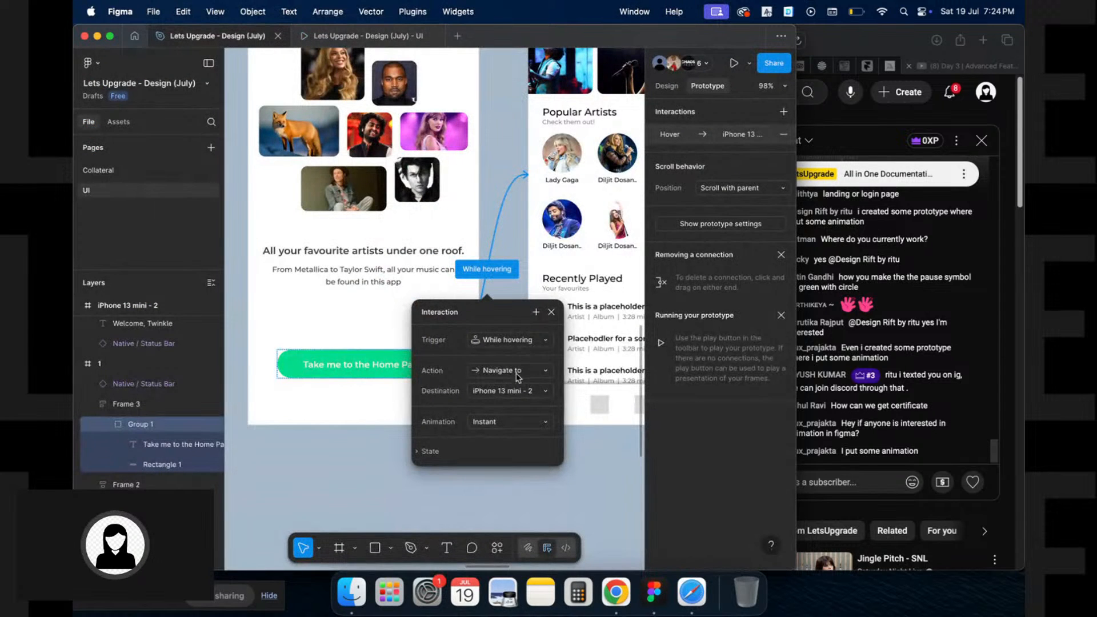
# Set the trigger of the "Take me to the Home Page" button's interaction back to On tap
pyautogui.click(521, 342)
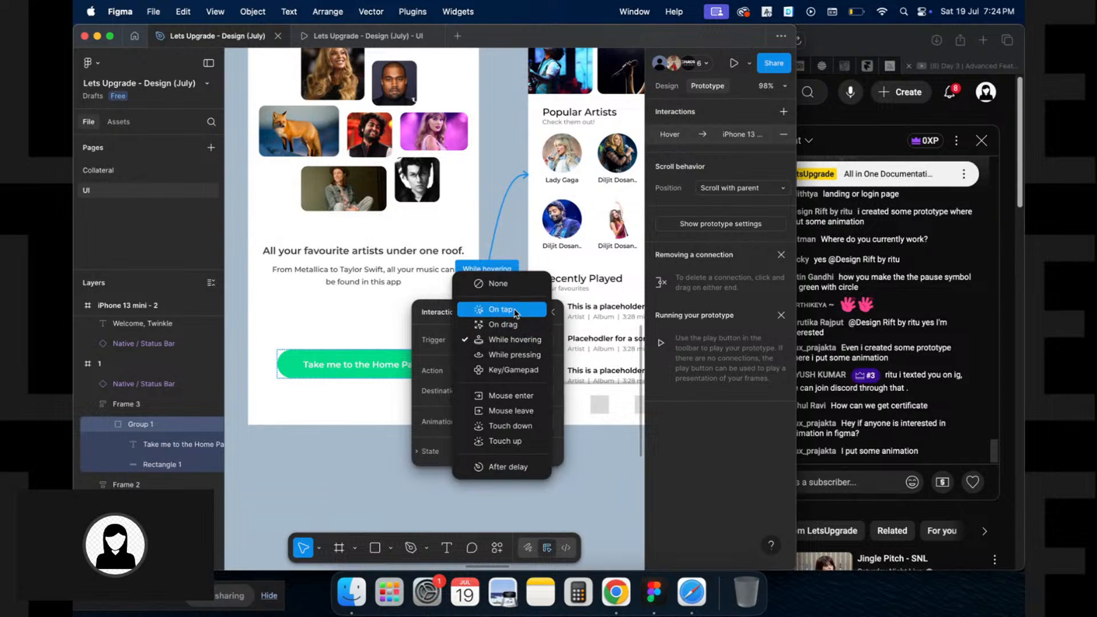
pyautogui.click(503, 310)
pyautogui.click(516, 342)
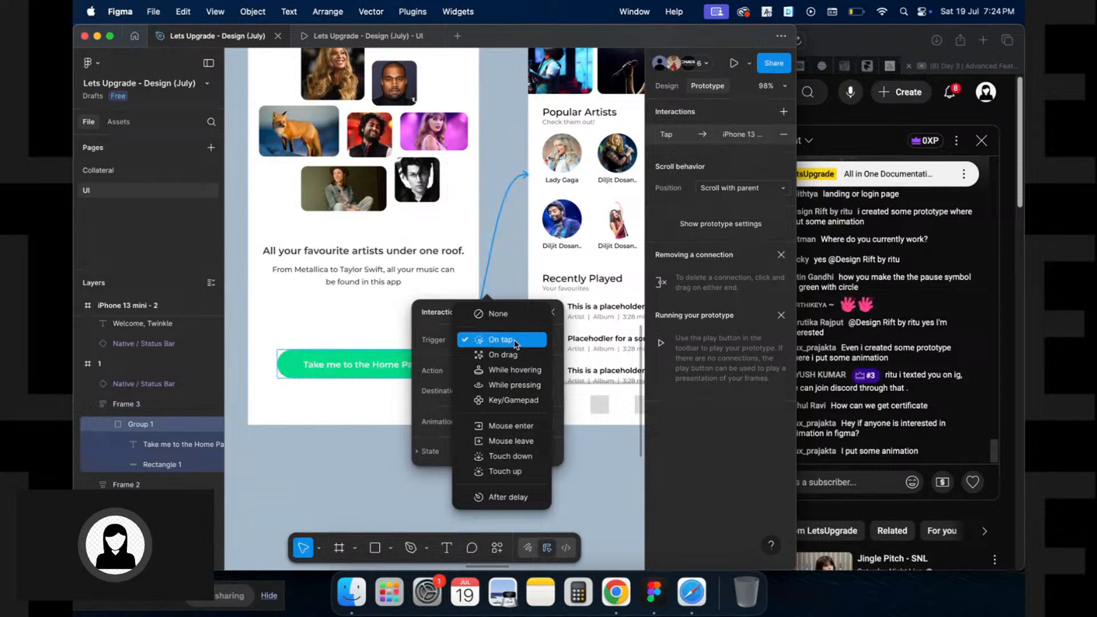
pyautogui.click(516, 341)
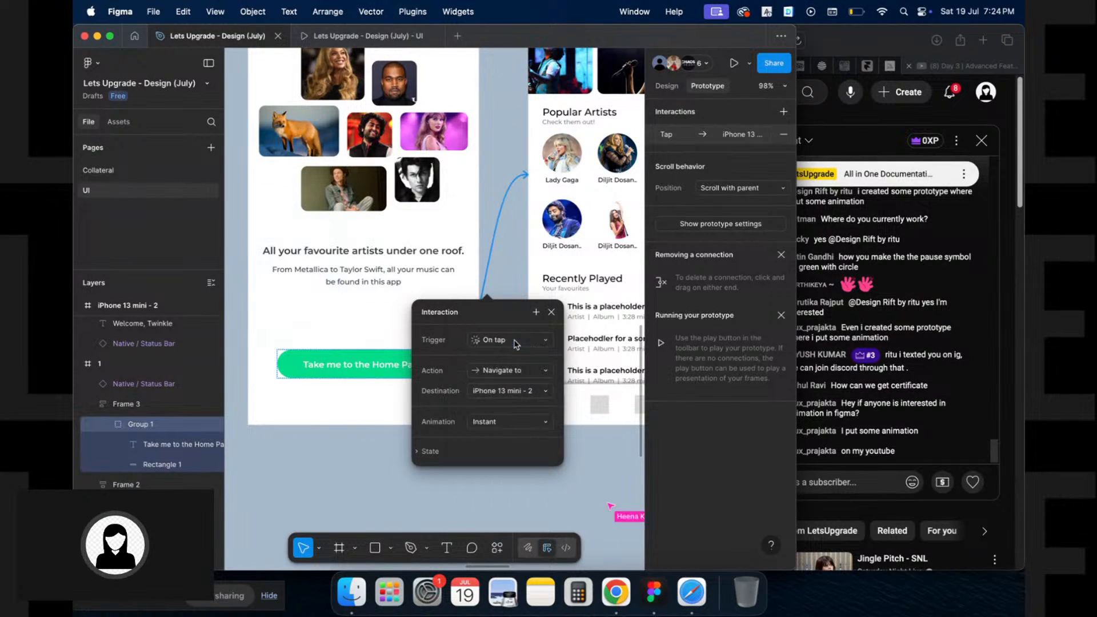
pyautogui.click(500, 371)
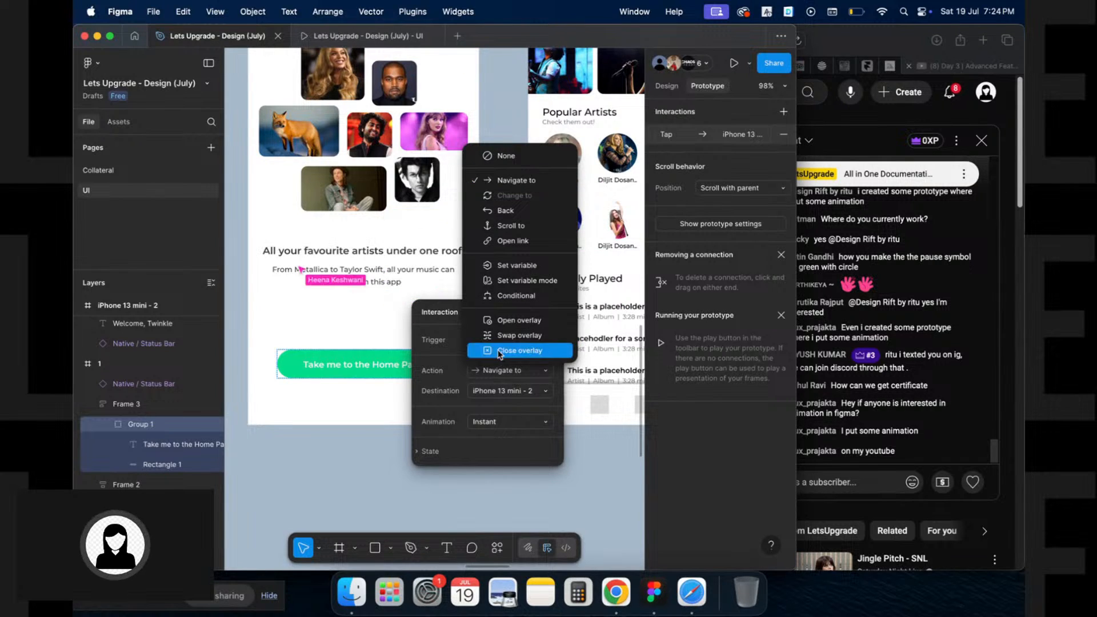
pyautogui.click(459, 372)
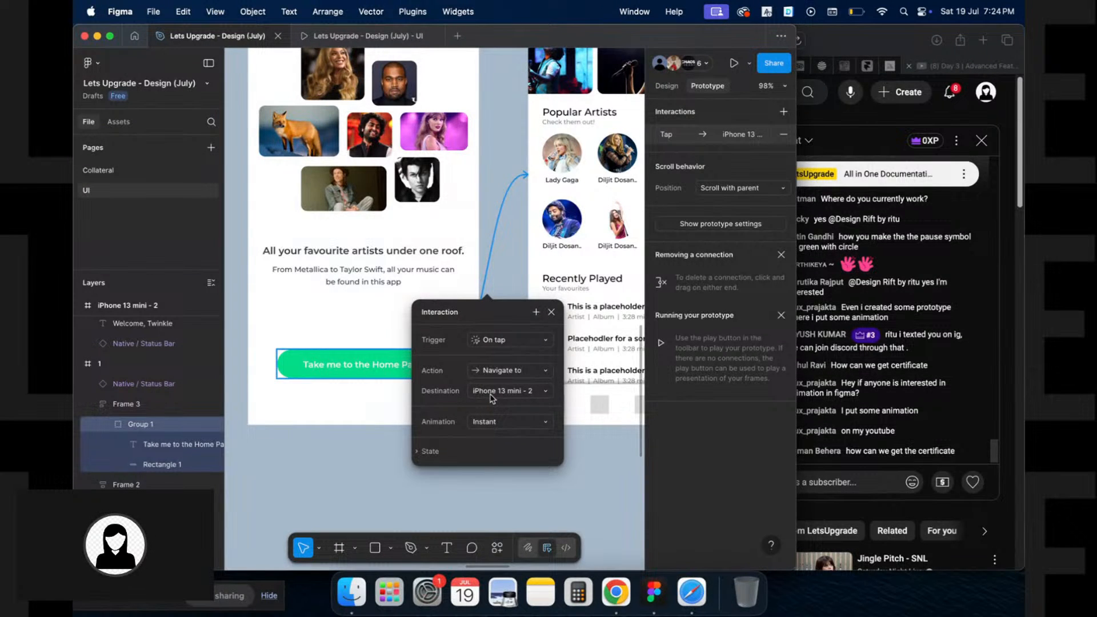
pyautogui.scroll(5, 491, 399)
pyautogui.hscroll(3, 490, 399)
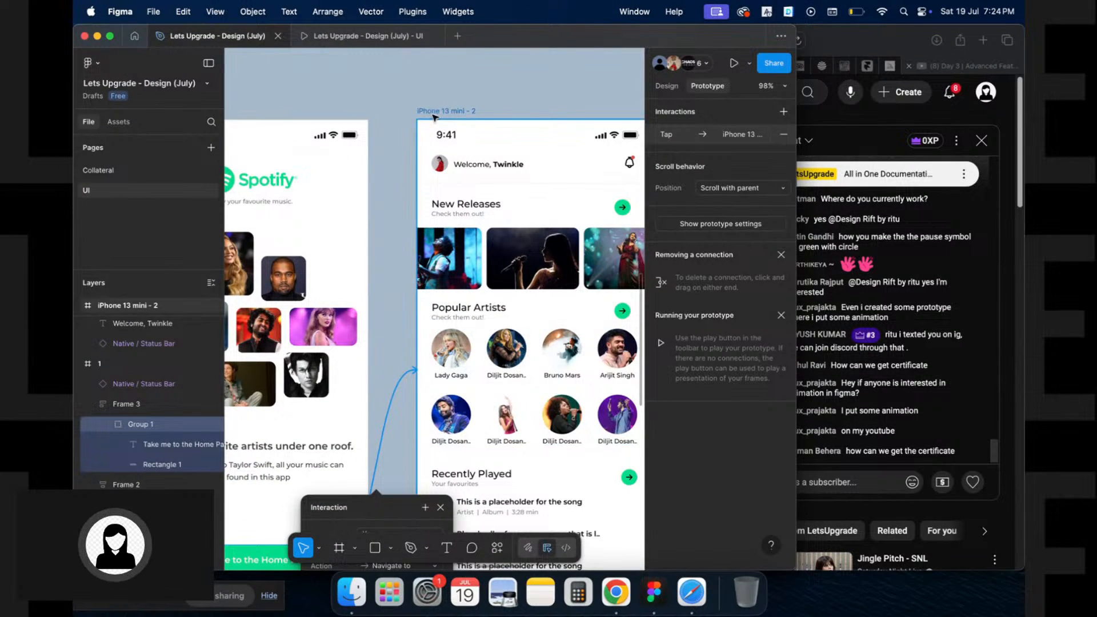
pyautogui.scroll(-6, 473, 113)
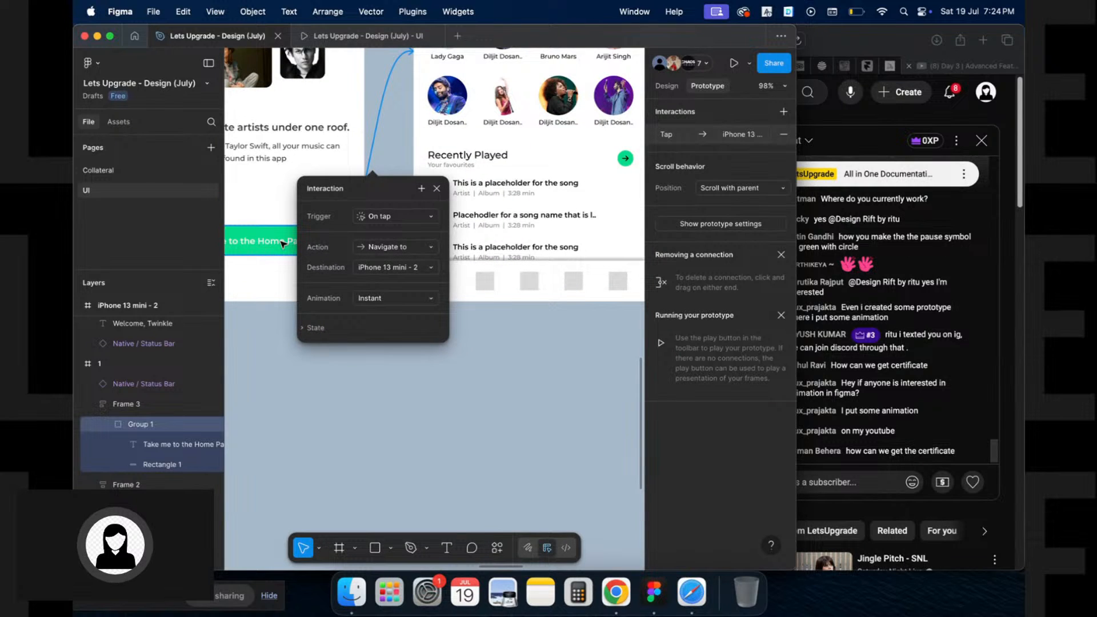
# Set the button interaction's animation to Dissolve, then test the transition in the prototype preview and return to the design file
pyautogui.click(378, 301)
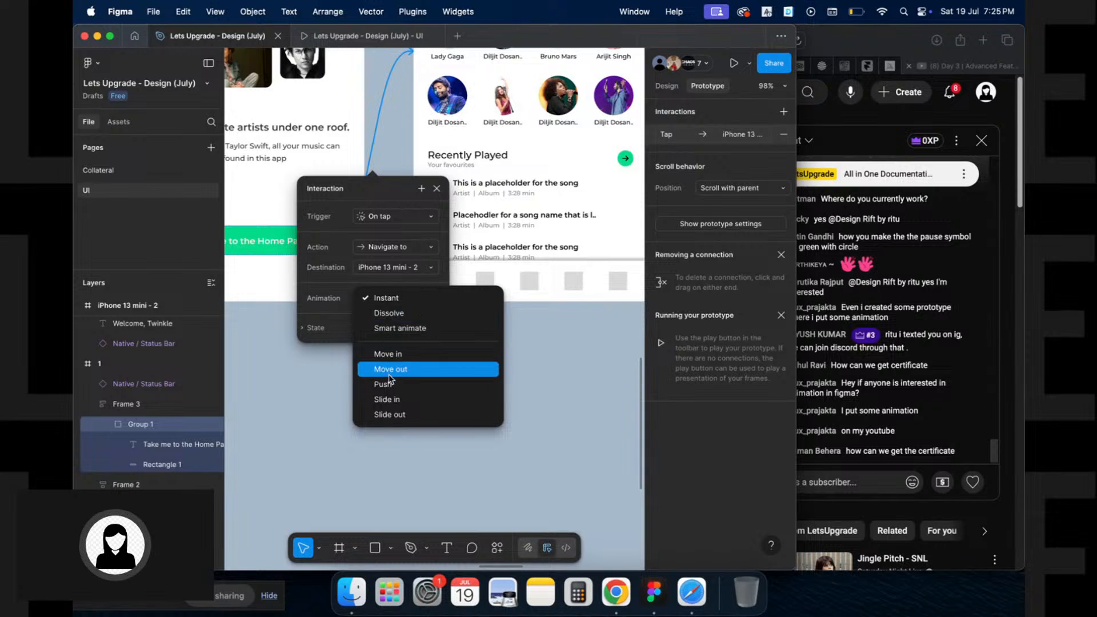
pyautogui.click(394, 314)
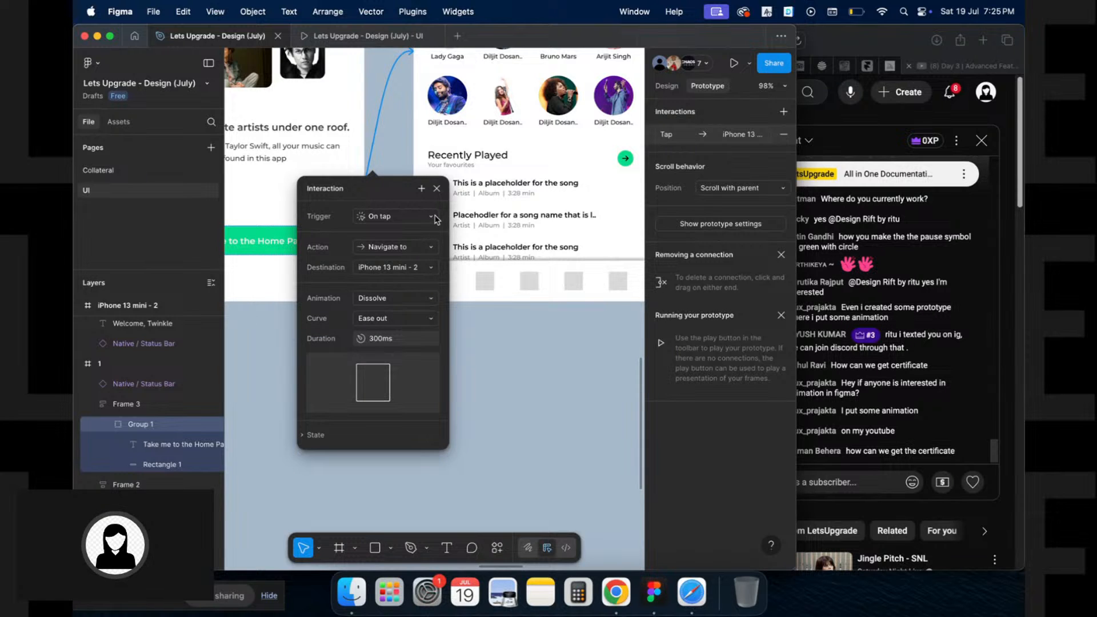
pyautogui.press('super+alt+Return')
pyautogui.click(432, 475)
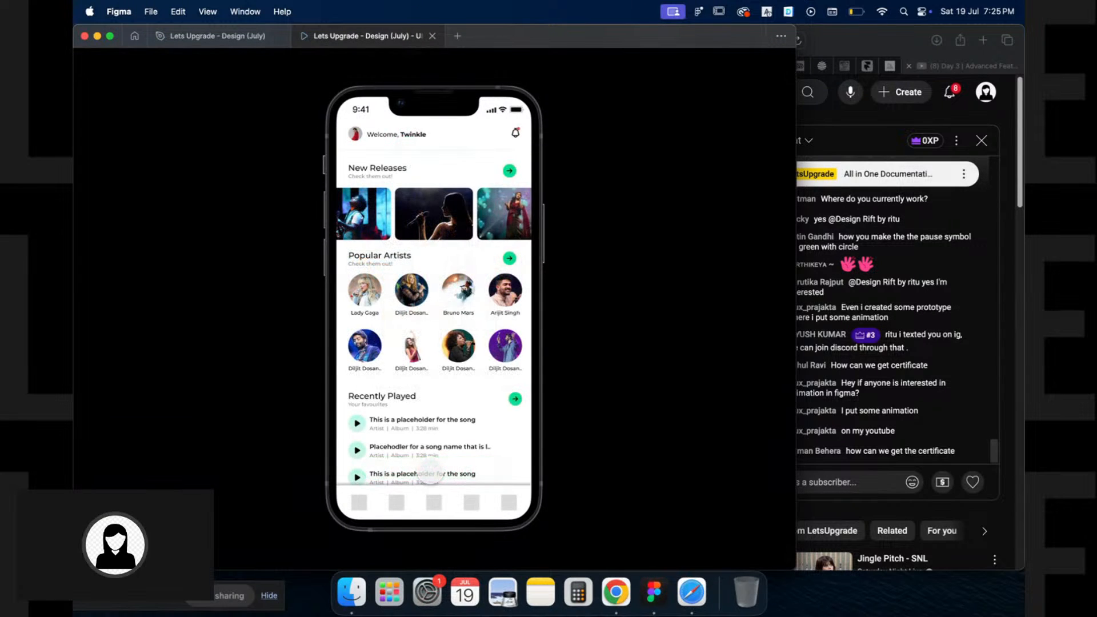
pyautogui.hotkey('ctrl', 'shift', 'Tab')
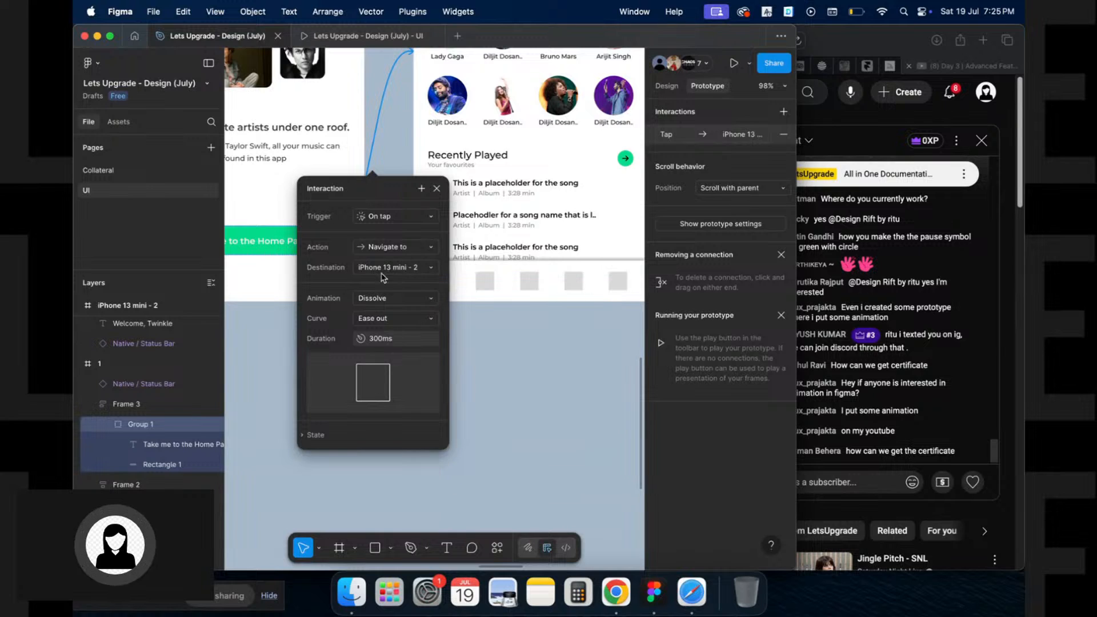
# Set the duration of the Dissolve animation to 600 ms and close the interaction settings
pyautogui.click(375, 342)
pyautogui.doubleClick(375, 341)
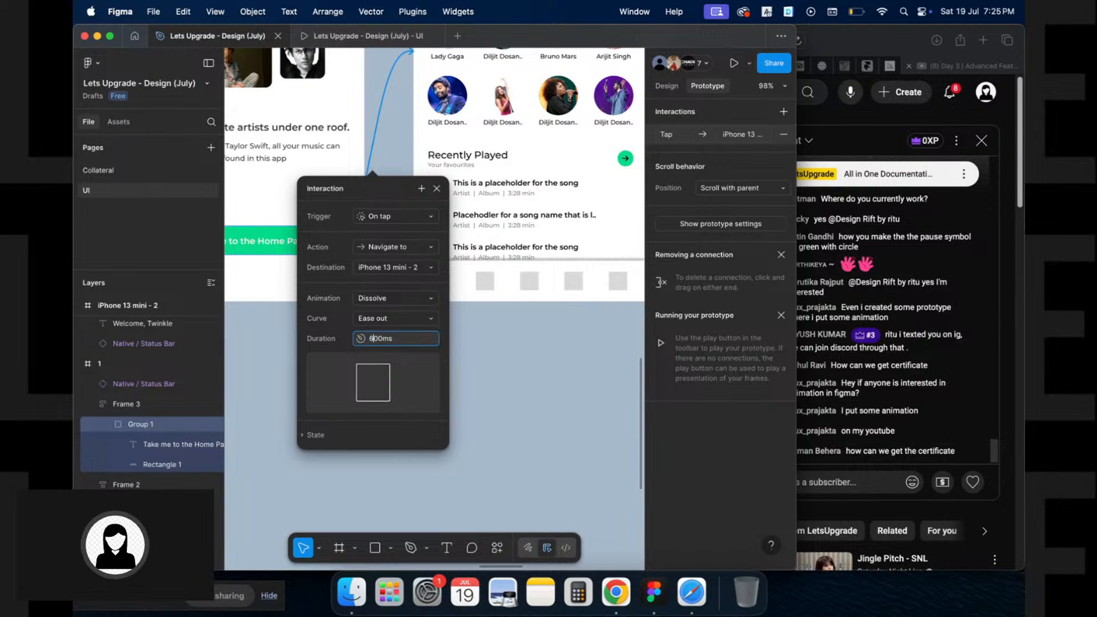
pyautogui.write('600')
pyautogui.click(549, 364)
# Restart the prototype preview and test the slower Dissolve transition from the welcome screen to the home screen
pyautogui.hotkey('ctrl', 'Tab')
pyautogui.press('r')
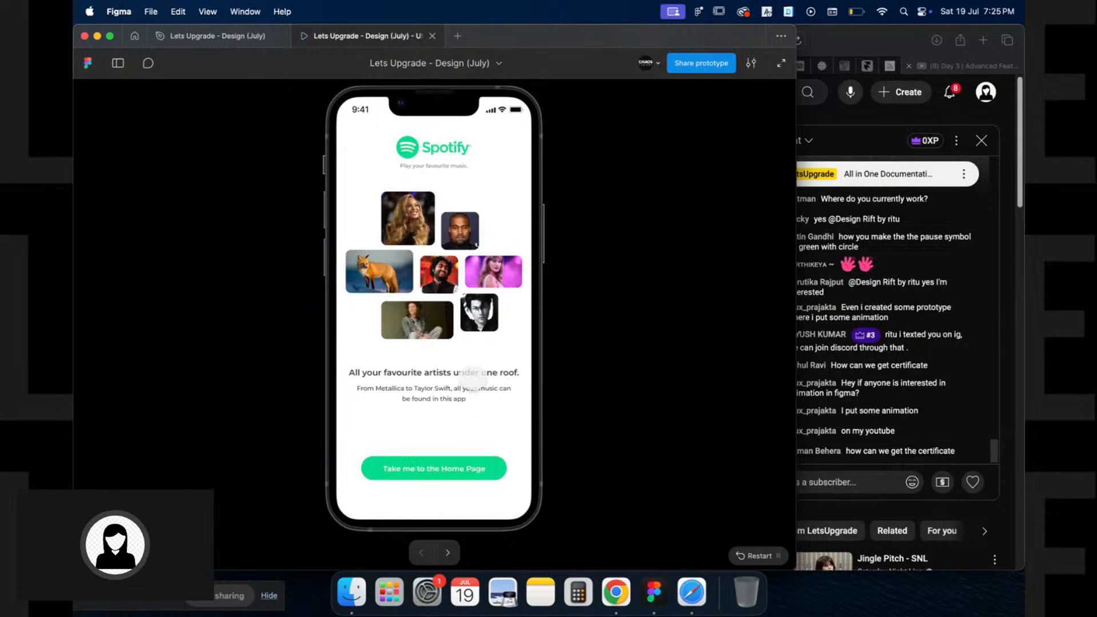
pyautogui.click(440, 468)
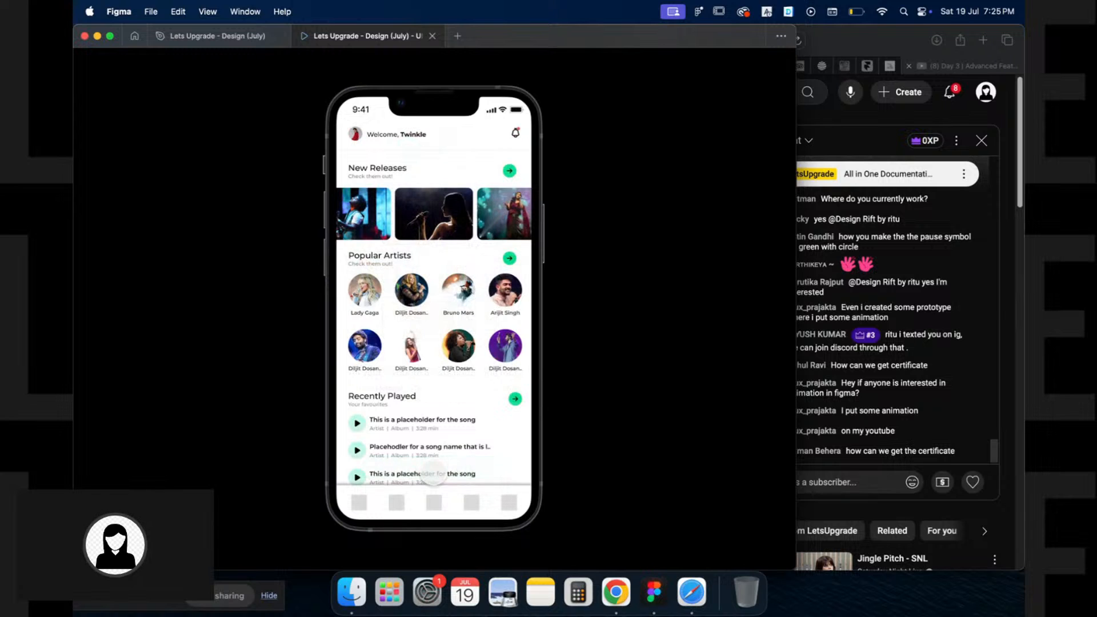
# Return to the design file and set the animation of the "Take me to the Home Page" button's interaction to Move in
pyautogui.hotkey('ctrl', 'Tab')
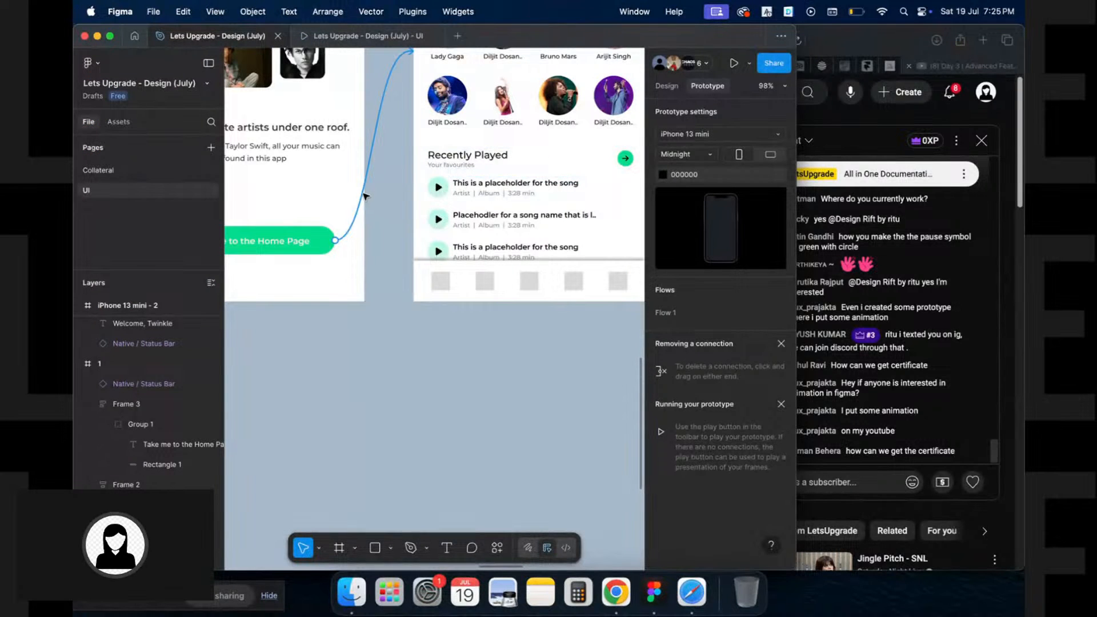
pyautogui.click(366, 197)
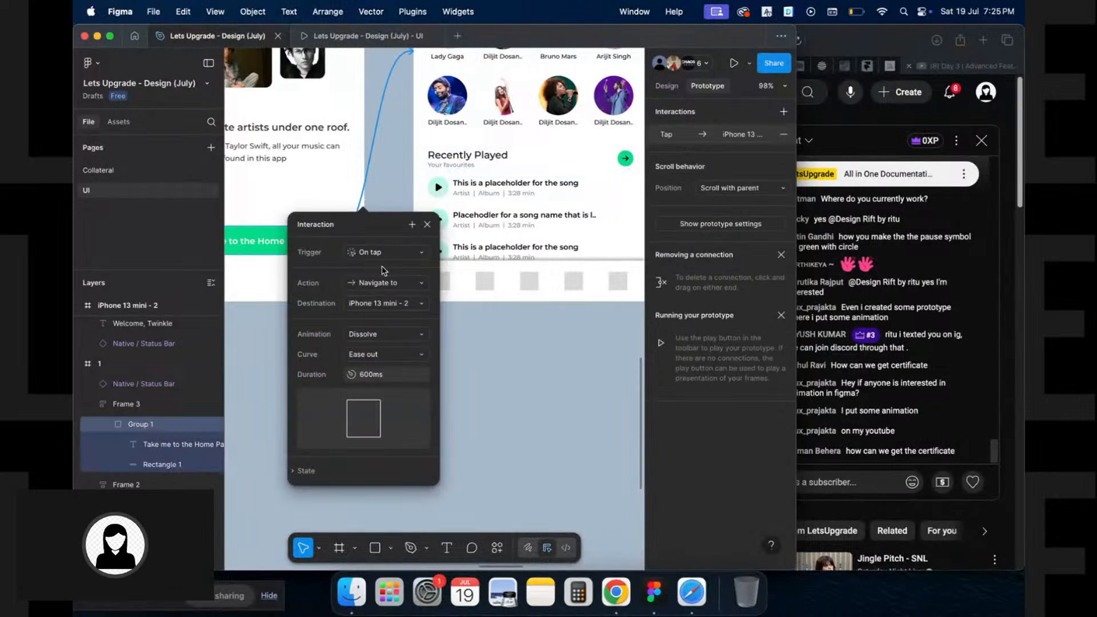
pyautogui.click(374, 337)
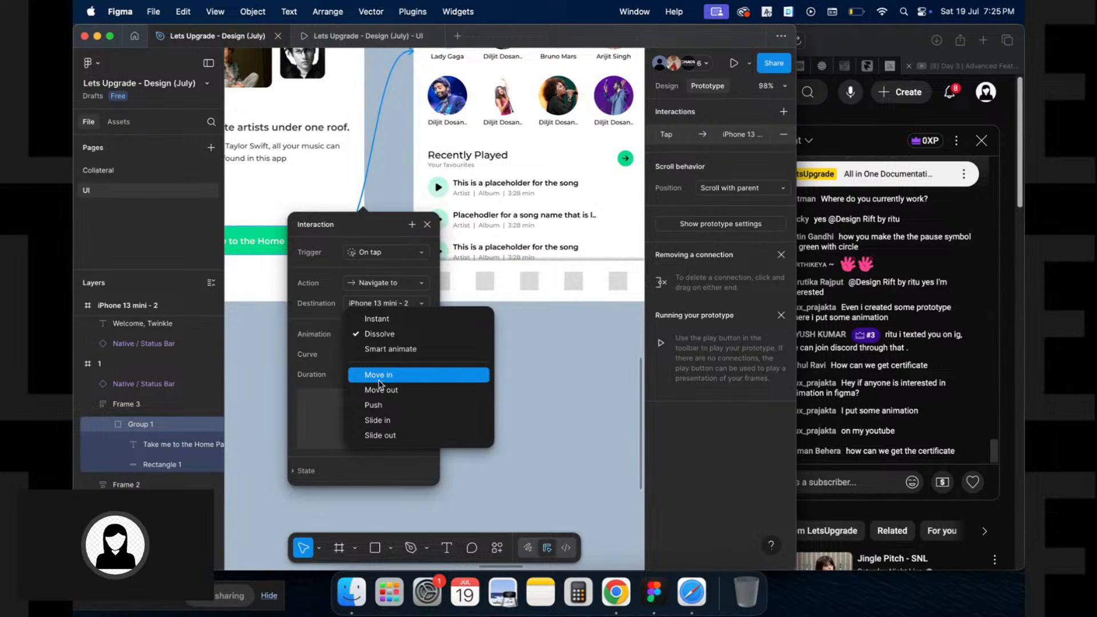
pyautogui.click(379, 378)
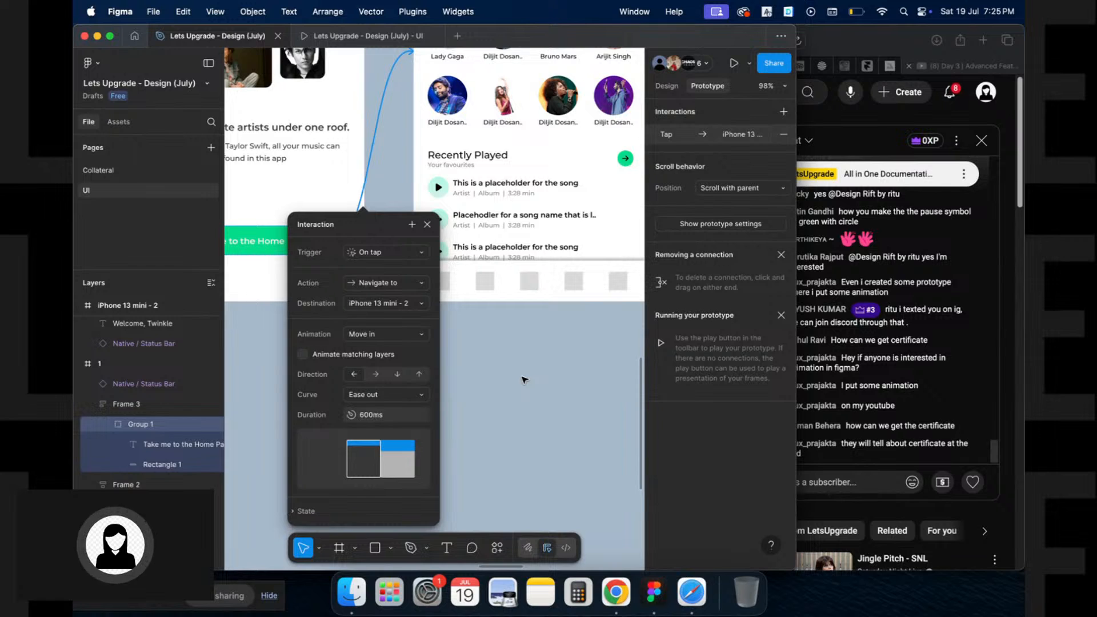
# Test the Move in transition from the welcome screen to the home screen in the prototype preview, and return to the design file
pyautogui.press('super+alt+Return')
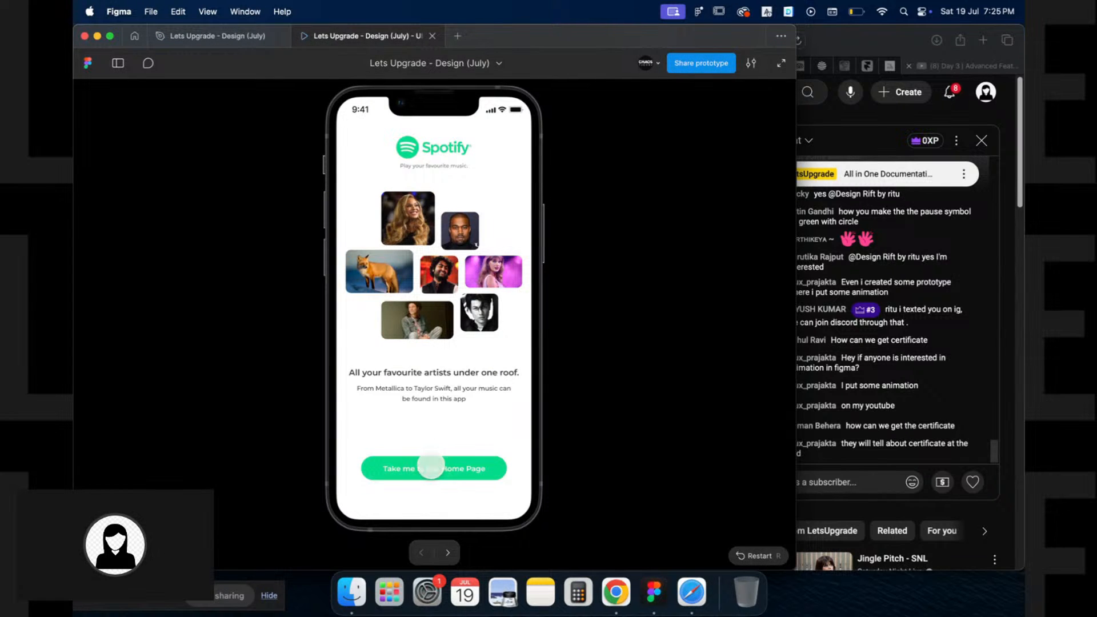
pyautogui.click(432, 466)
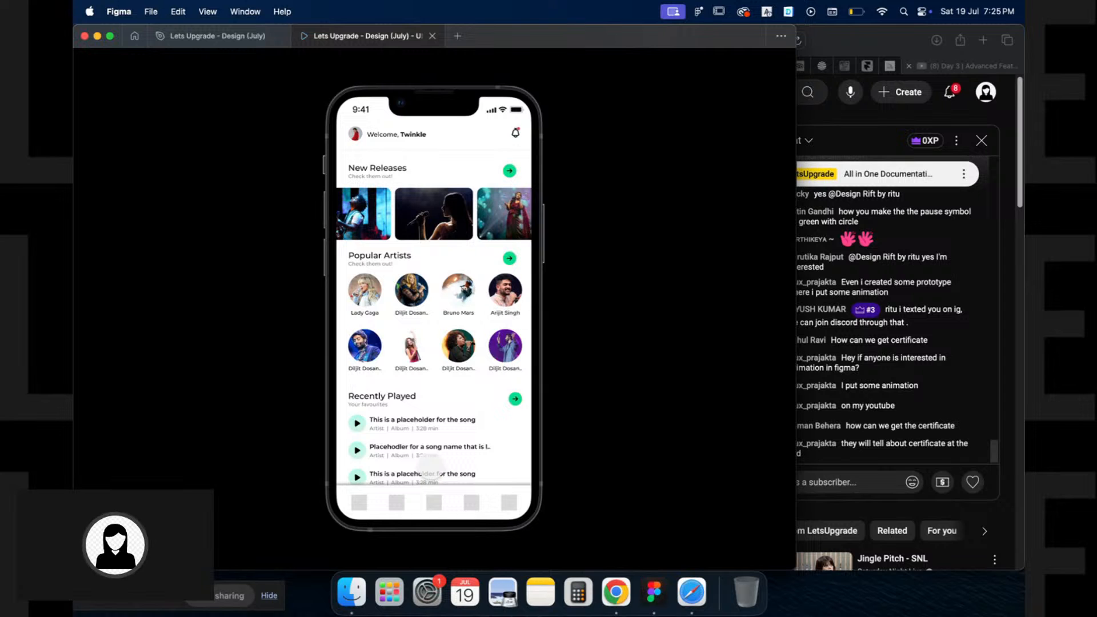
pyautogui.hotkey('ctrl', 'shift', 'Tab')
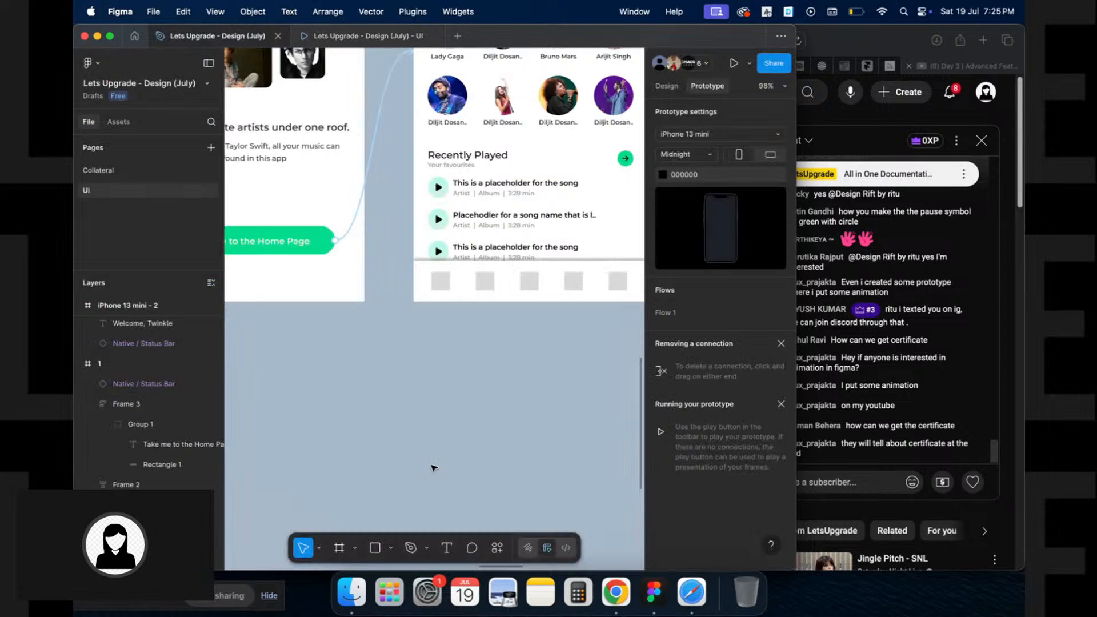
# Link the first song row under Recently Played on the home screen to the Now Playing screen
pyautogui.scroll(5, 434, 468)
pyautogui.hscroll(5, 433, 468)
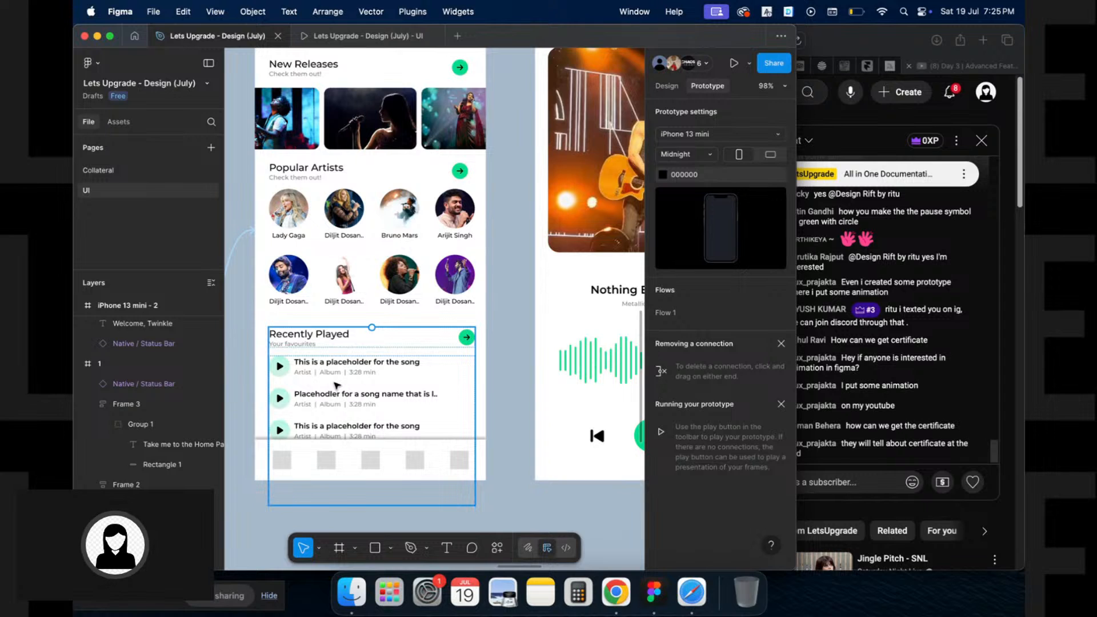
pyautogui.scroll(3, 337, 386)
pyautogui.hscroll(1, 337, 385)
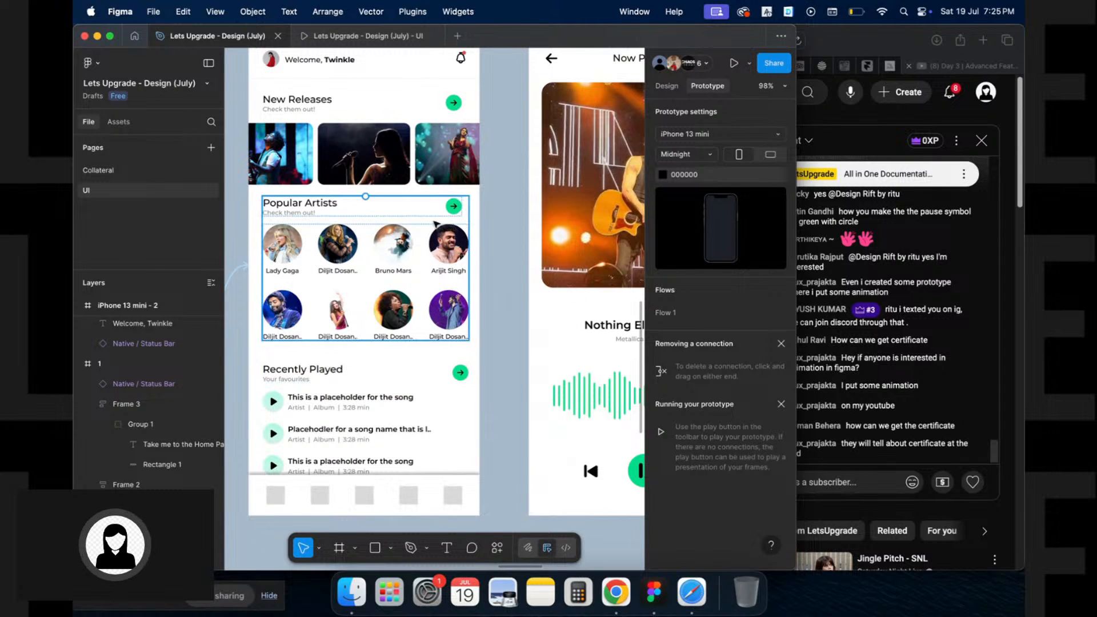
pyautogui.click(350, 415)
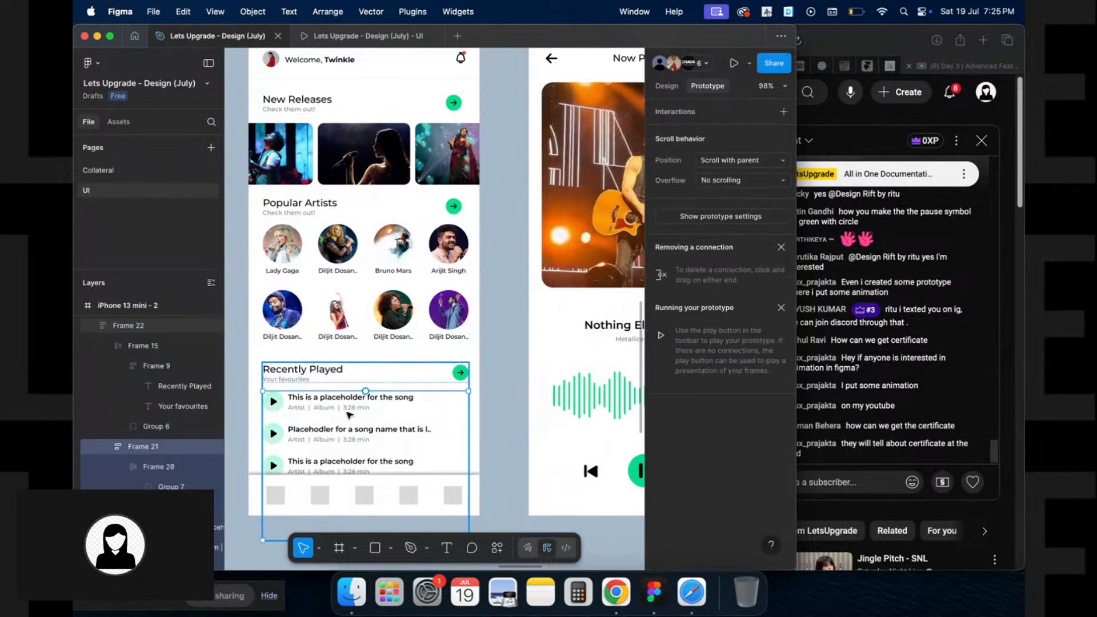
pyautogui.doubleClick(349, 410)
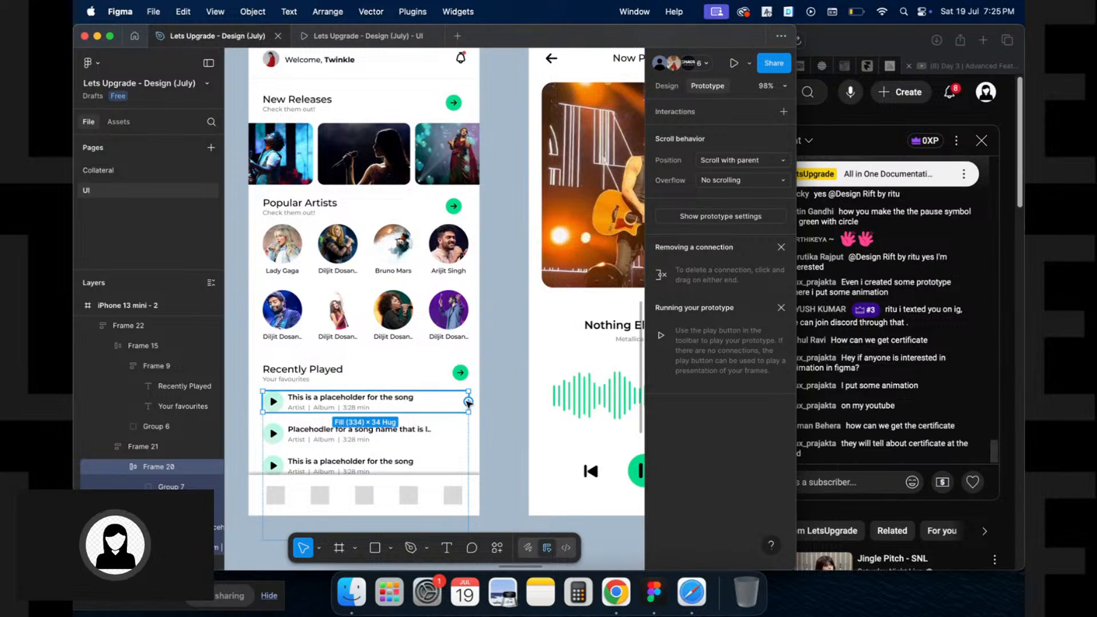
pyautogui.moveTo(469, 402); pyautogui.dragTo(541, 370)
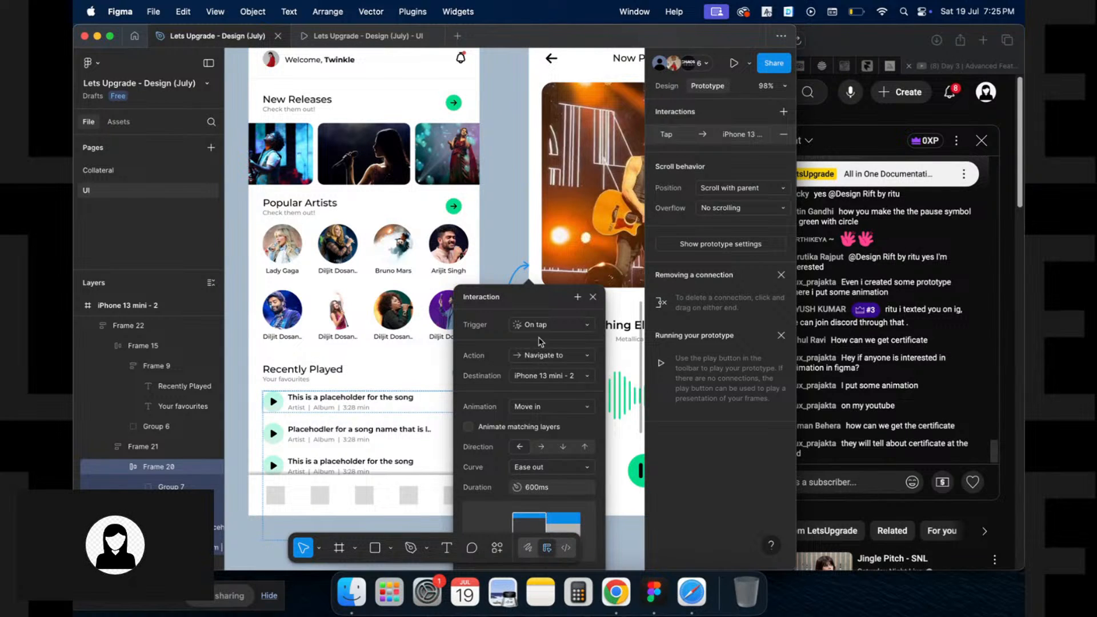
# Set the song row interaction's animation to Push with direction Up and close the interaction settings
pyautogui.click(549, 408)
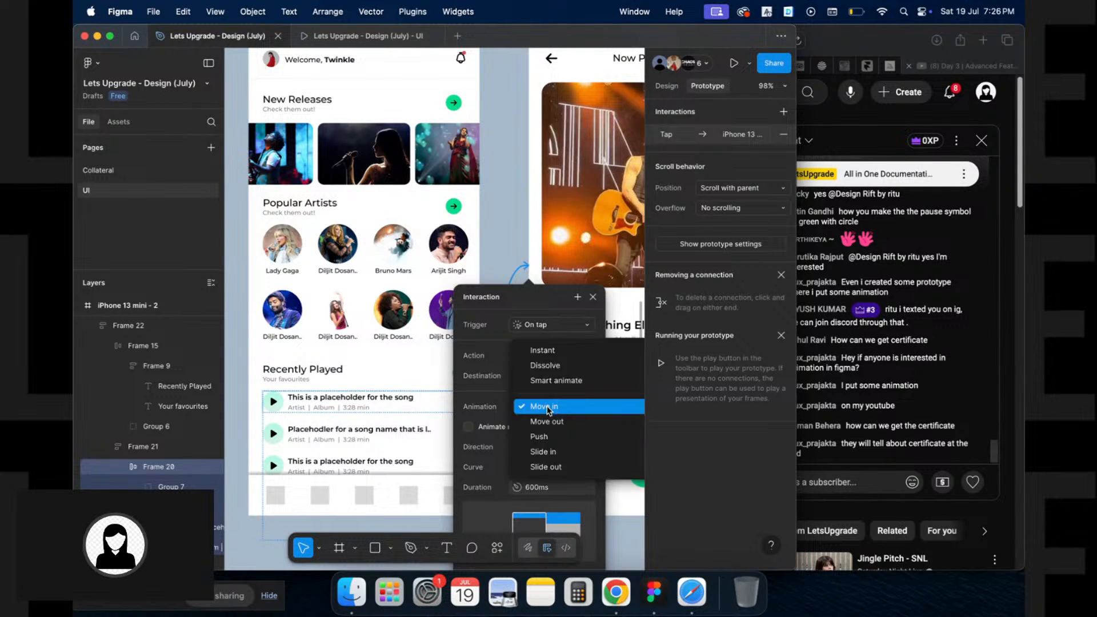
pyautogui.click(547, 444)
pyautogui.scroll(-2, 547, 445)
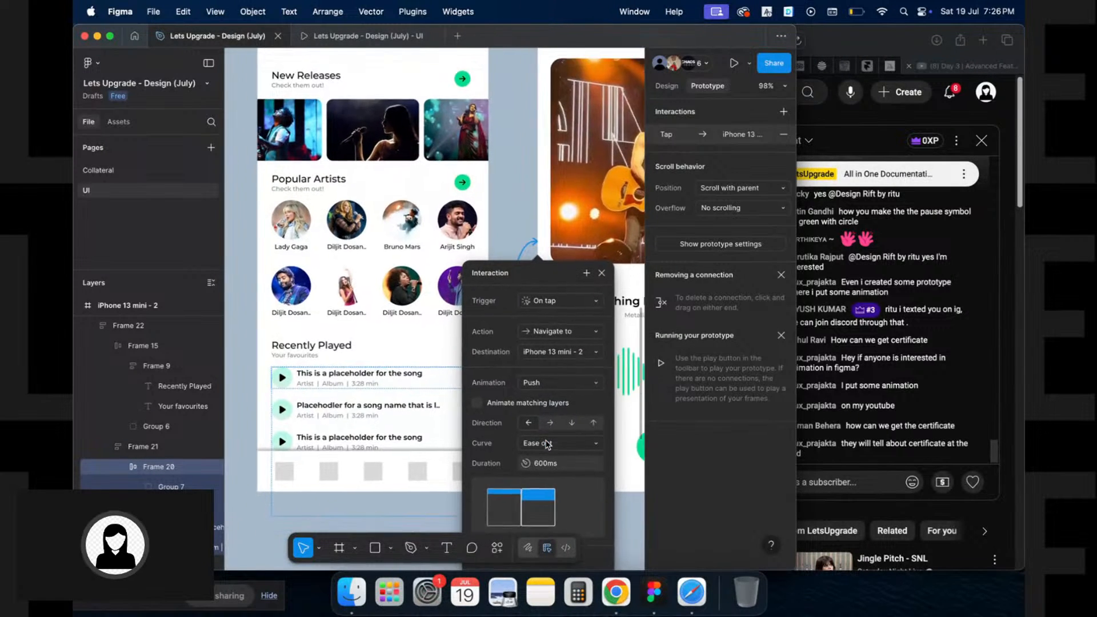
pyautogui.click(607, 410)
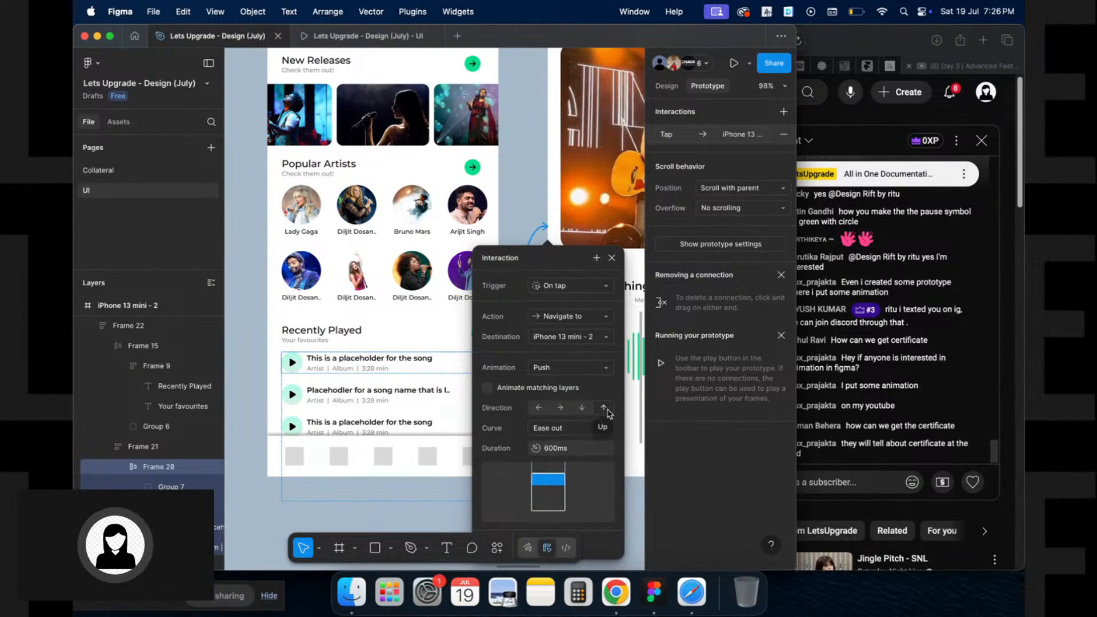
pyautogui.click(611, 258)
# Test the first song row's transition to the Now Playing screen in the prototype preview, and return to the design file
pyautogui.click(733, 63)
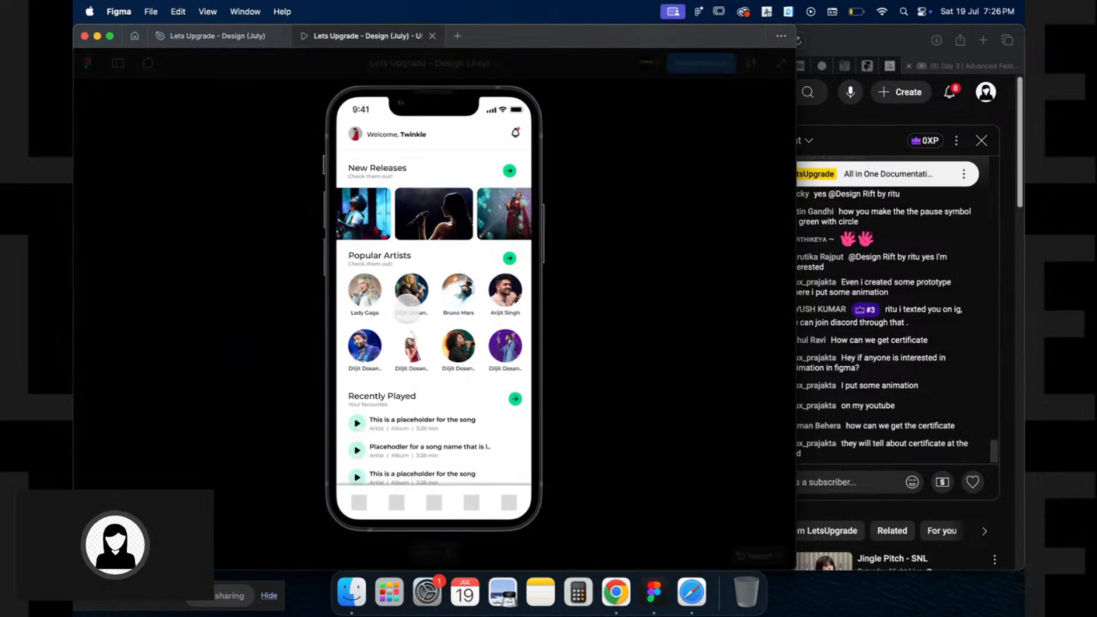
pyautogui.click(394, 423)
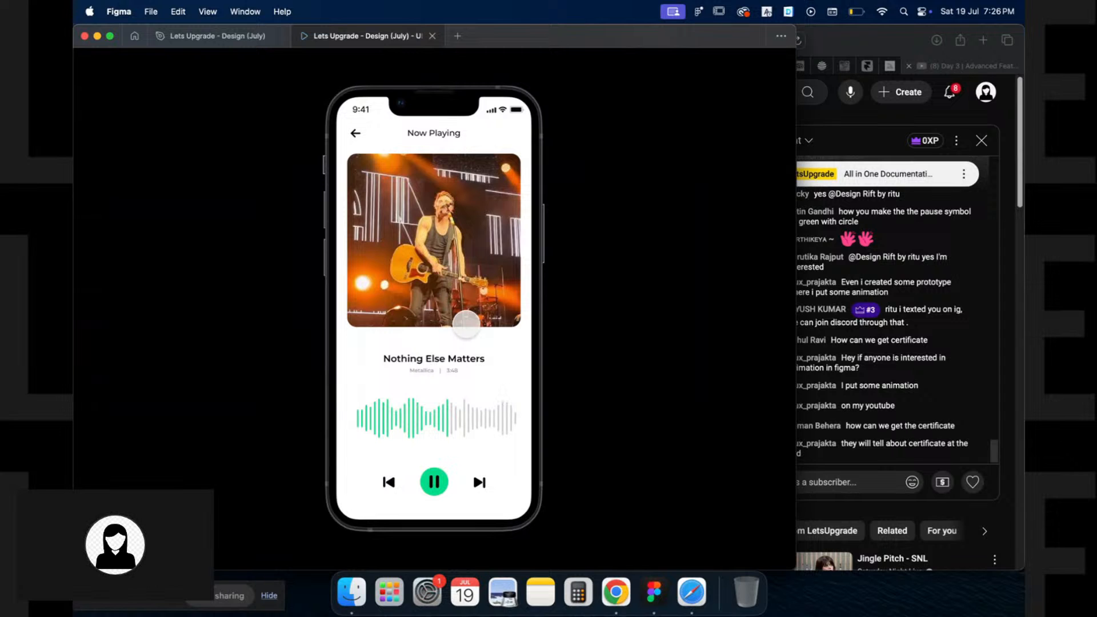
pyautogui.hotkey('ctrl', 'tab')
# Link the Now Playing screen's back arrow to the home screen and set the Push animation's direction to Down
pyautogui.scroll(3, 486, 171)
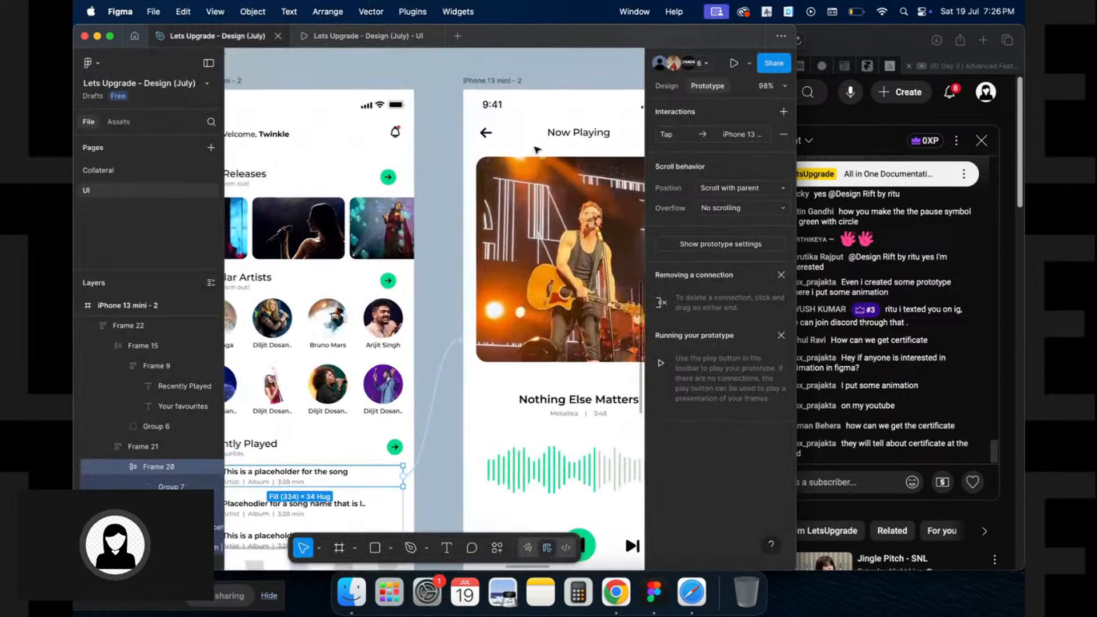
pyautogui.click(486, 132)
pyautogui.moveTo(487, 133); pyautogui.dragTo(416, 341)
pyautogui.scroll(-5, 402, 511)
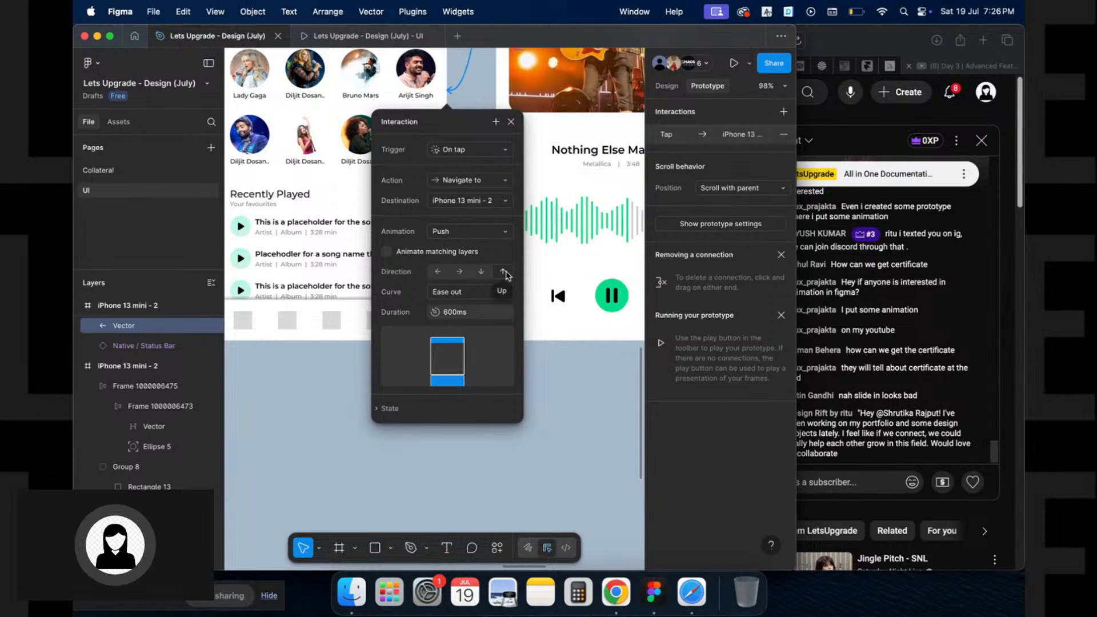
pyautogui.click(483, 273)
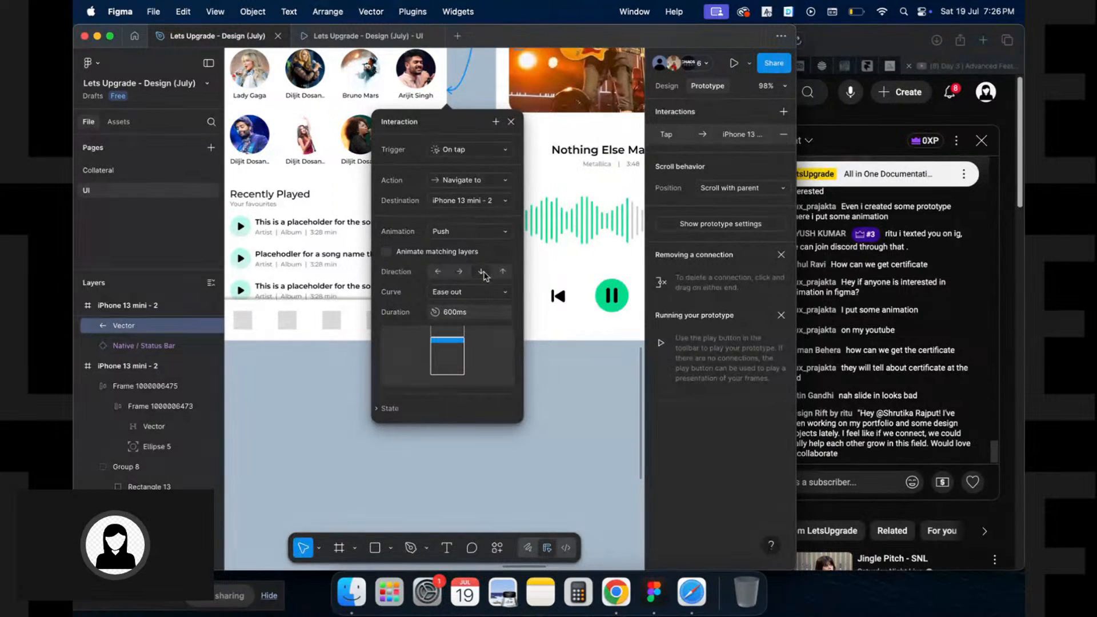
# Test the back arrow from the Now Playing screen to the home screen in the preview, and return to the design file
pyautogui.click(366, 36)
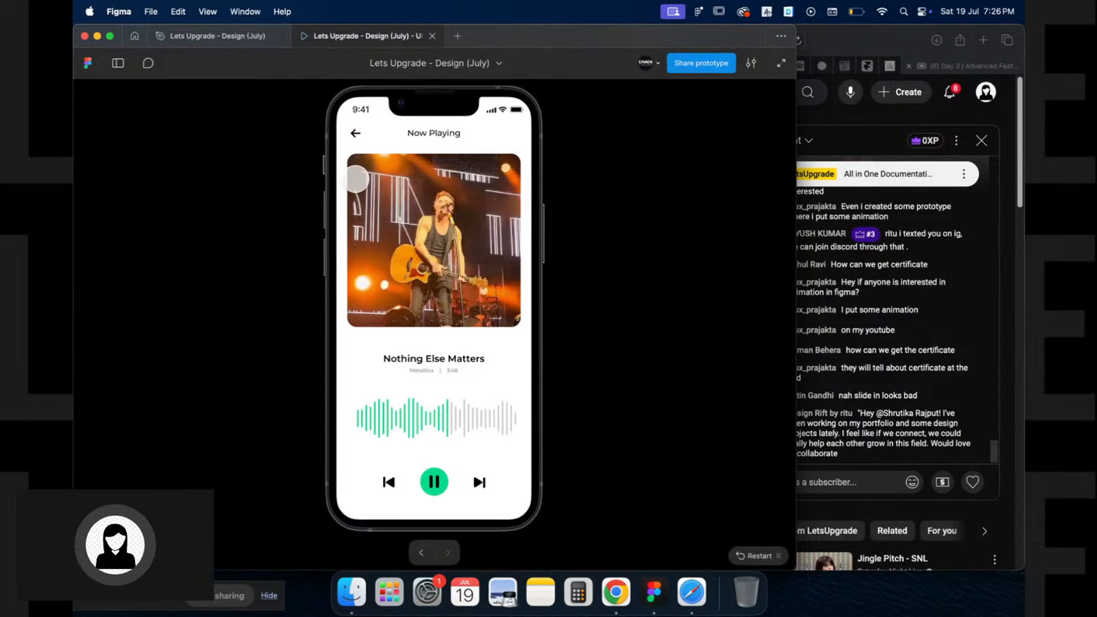
pyautogui.click(353, 130)
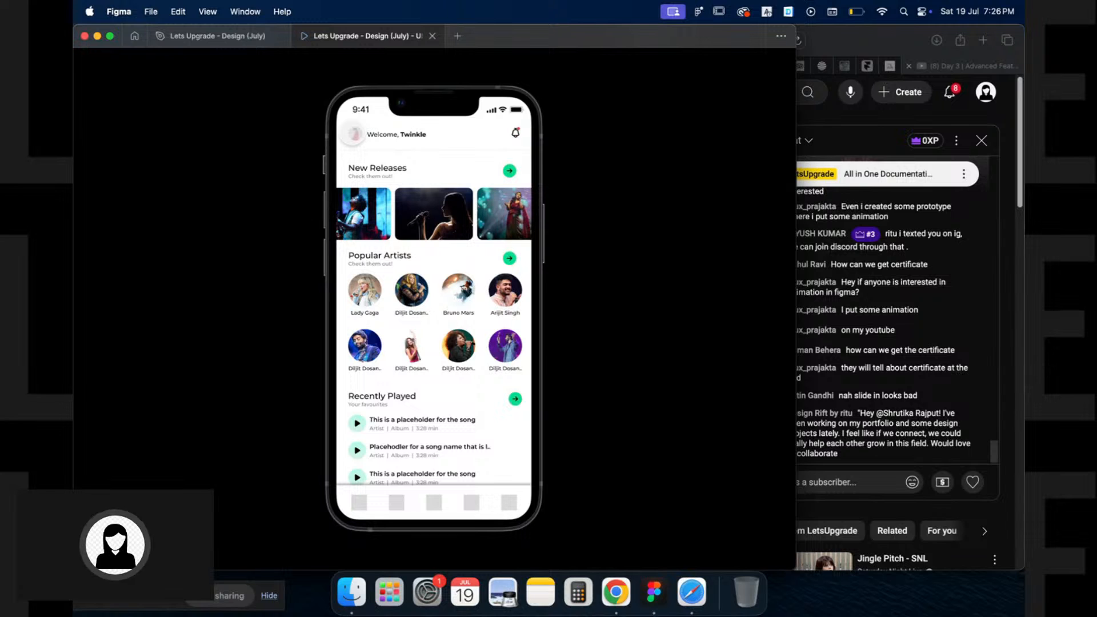
pyautogui.hotkey('ctrl', 'shift', 'Tab')
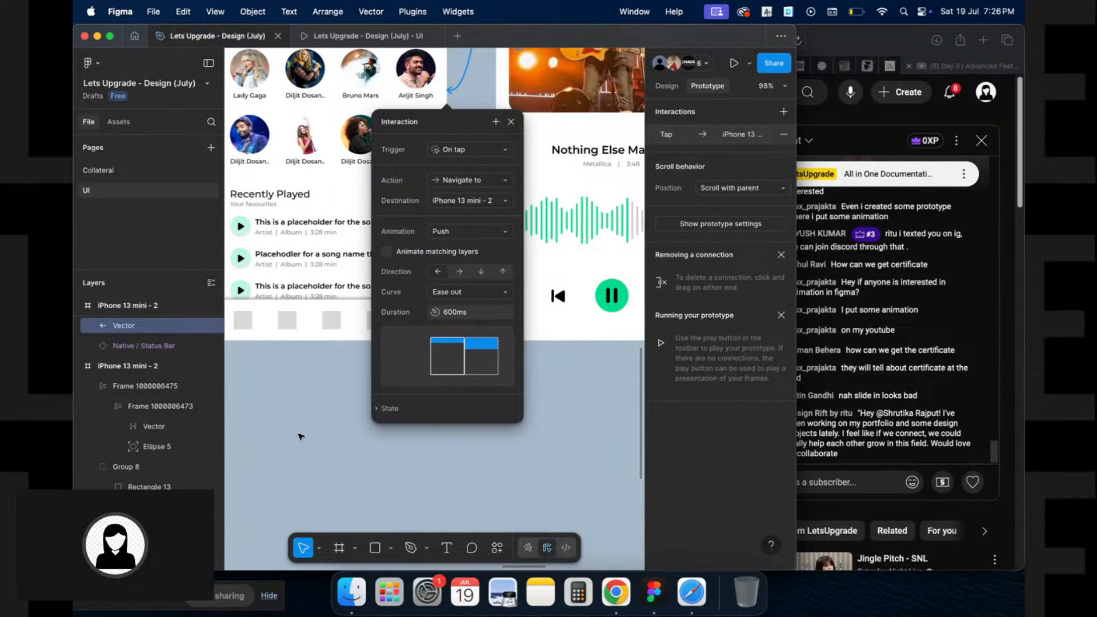
# Open the interaction settings of the connection from the first song row to the Now Playing screen
pyautogui.click(299, 406)
pyautogui.scroll(2, 301, 437)
pyautogui.hscroll(-2, 301, 436)
pyautogui.click(526, 268)
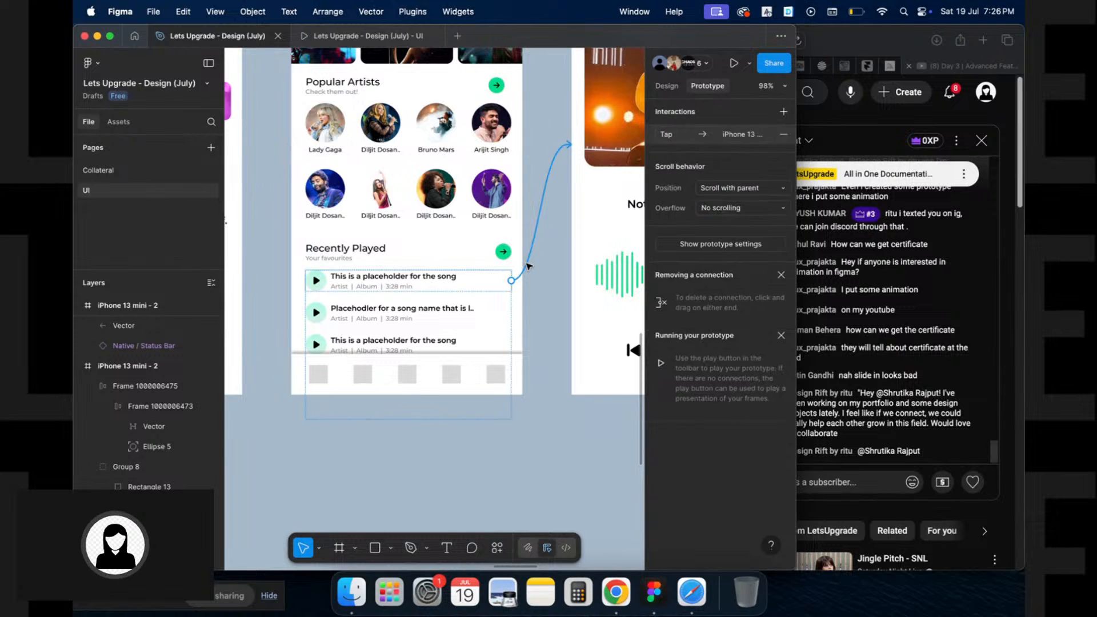
pyautogui.scroll(5, 543, 201)
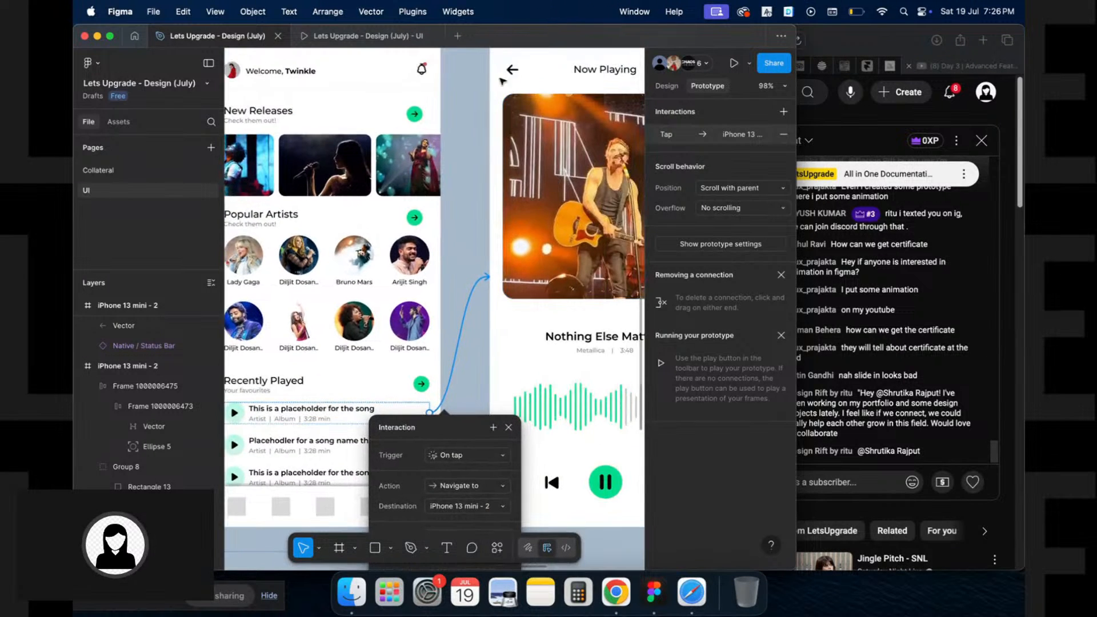
pyautogui.hscroll(3, 514, 85)
pyautogui.scroll(-4, 516, 84)
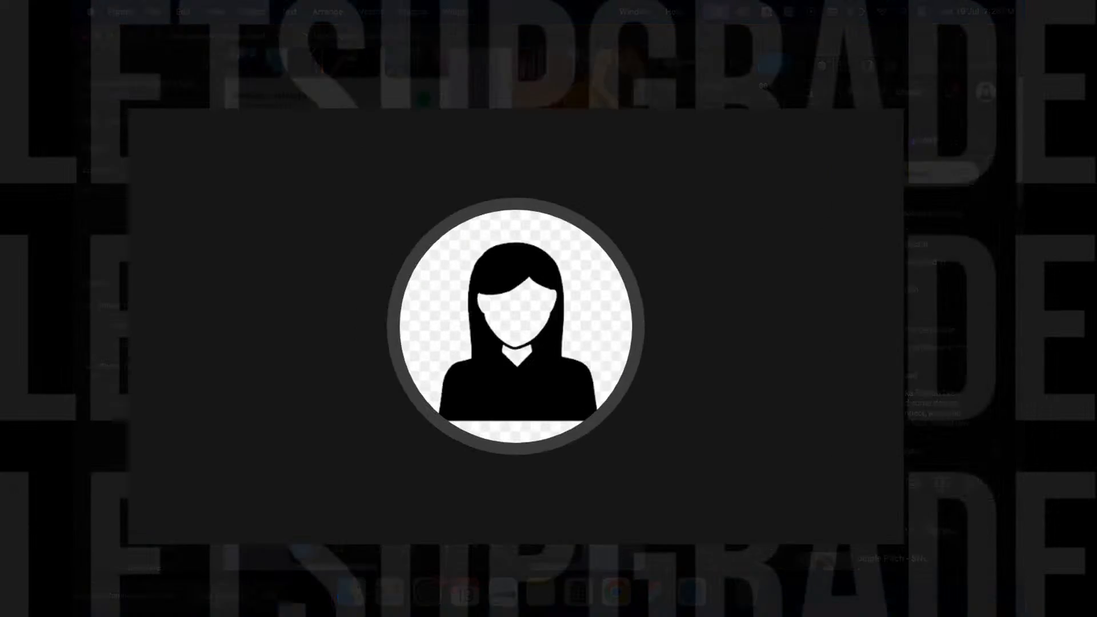
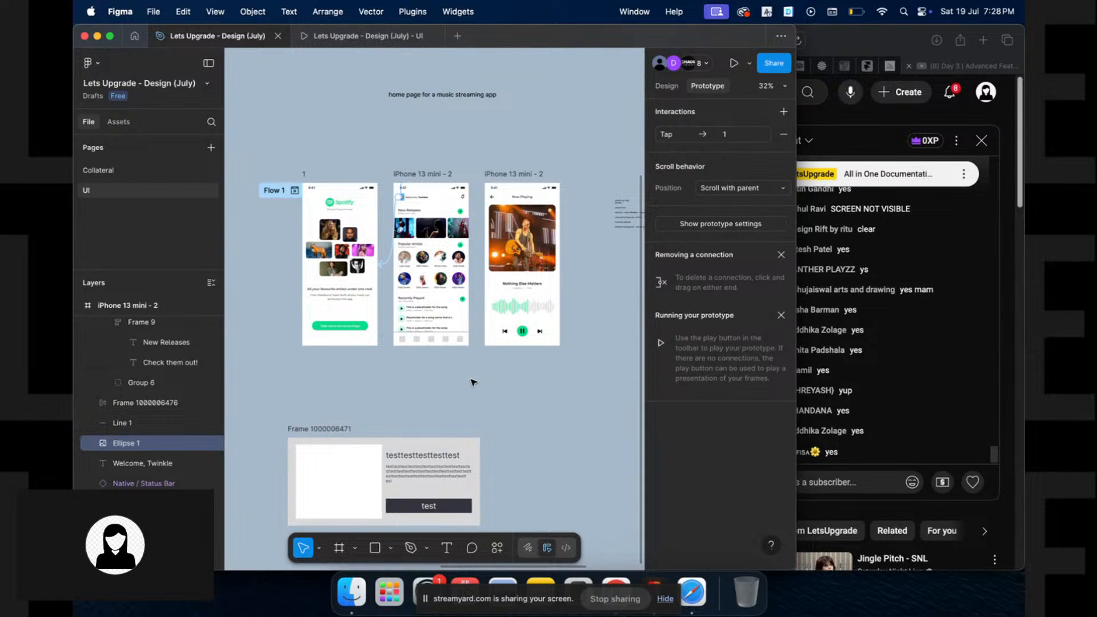
# Select the welcome screen frame and start the prototype preview from it
pyautogui.scroll(-2, 472, 383)
pyautogui.scroll(3, 472, 383)
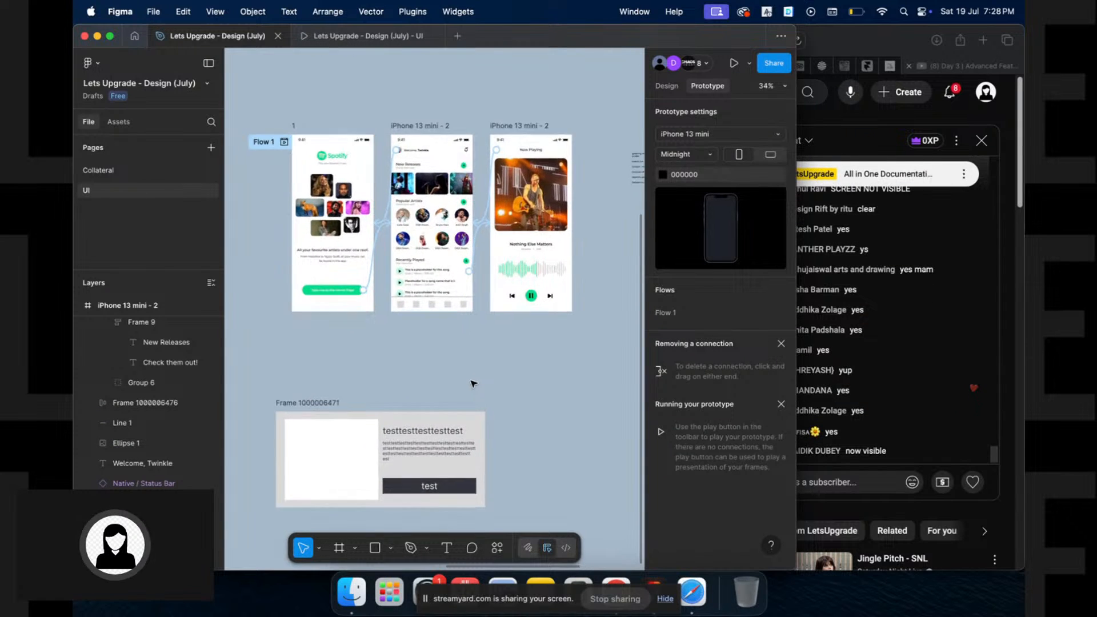
pyautogui.scroll(2, 472, 383)
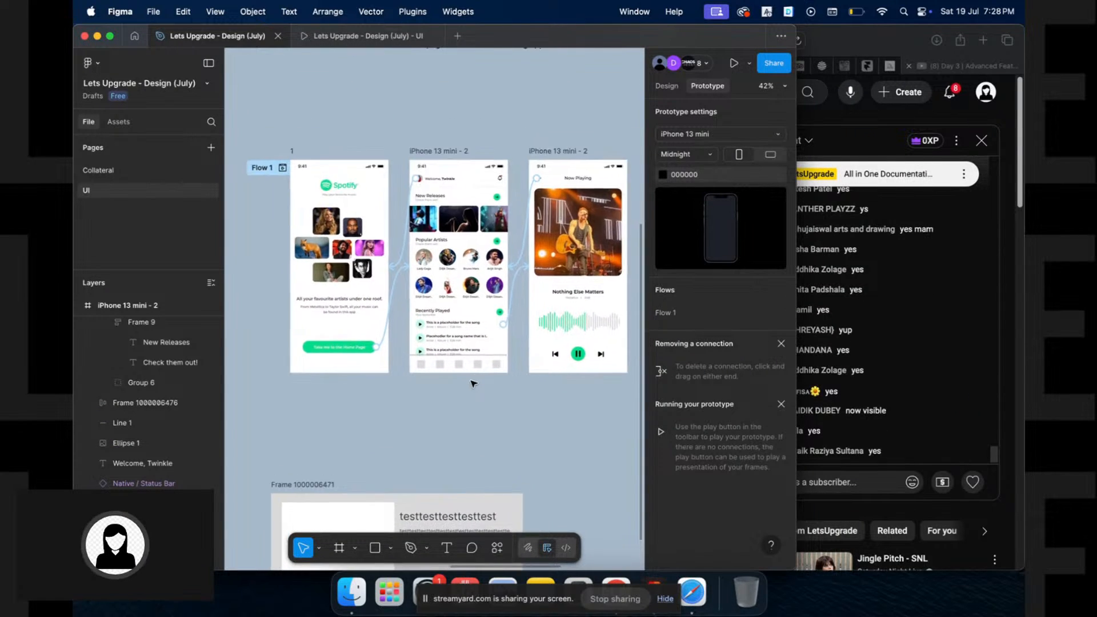
pyautogui.click(291, 173)
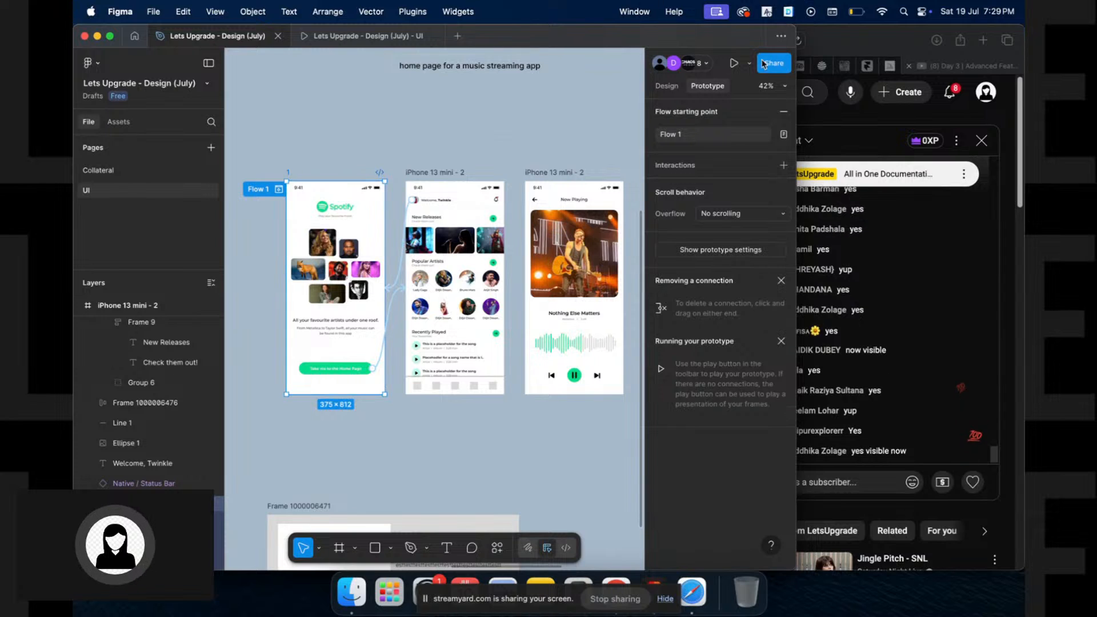
pyautogui.click(733, 63)
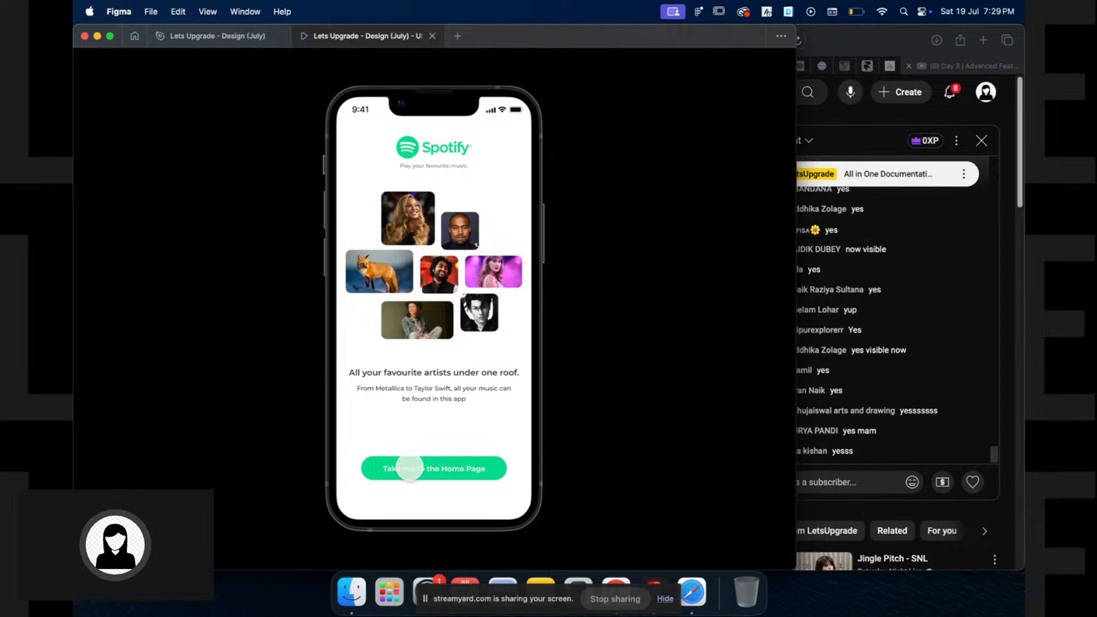
# Test the whole flow from the welcome screen to home and Now Playing, then back through the back arrow and the profile picture
pyautogui.click(410, 468)
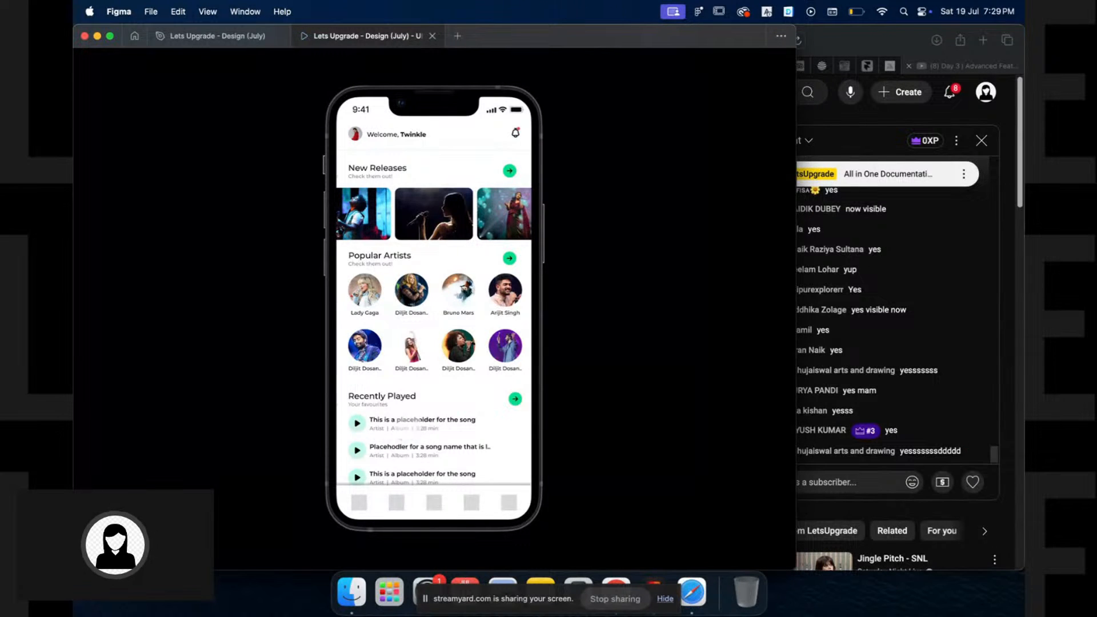
pyautogui.click(400, 436)
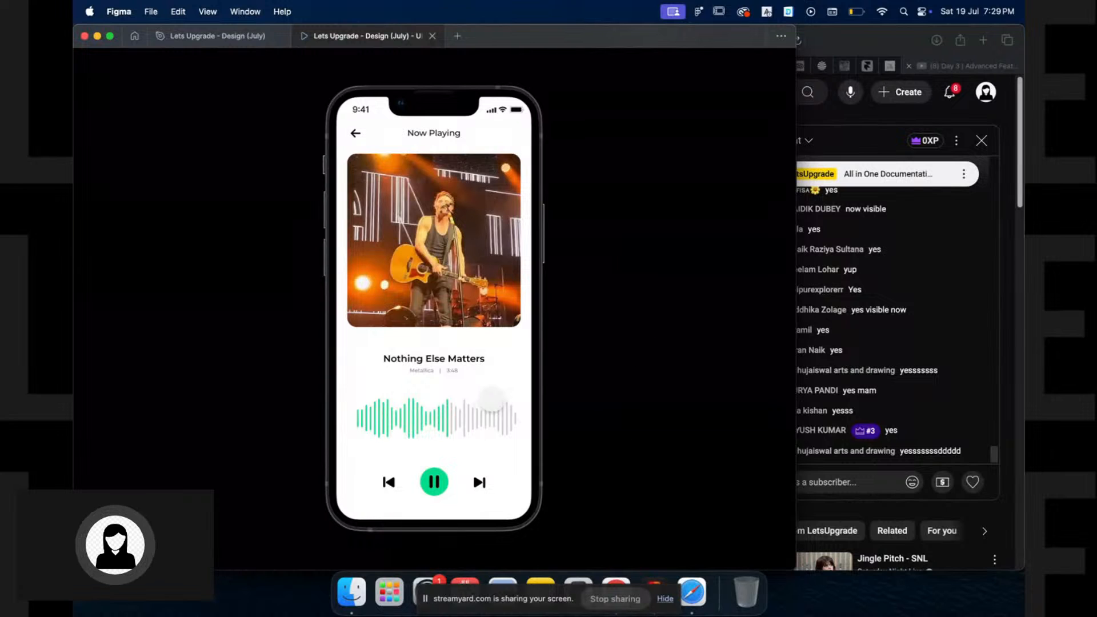
pyautogui.click(355, 133)
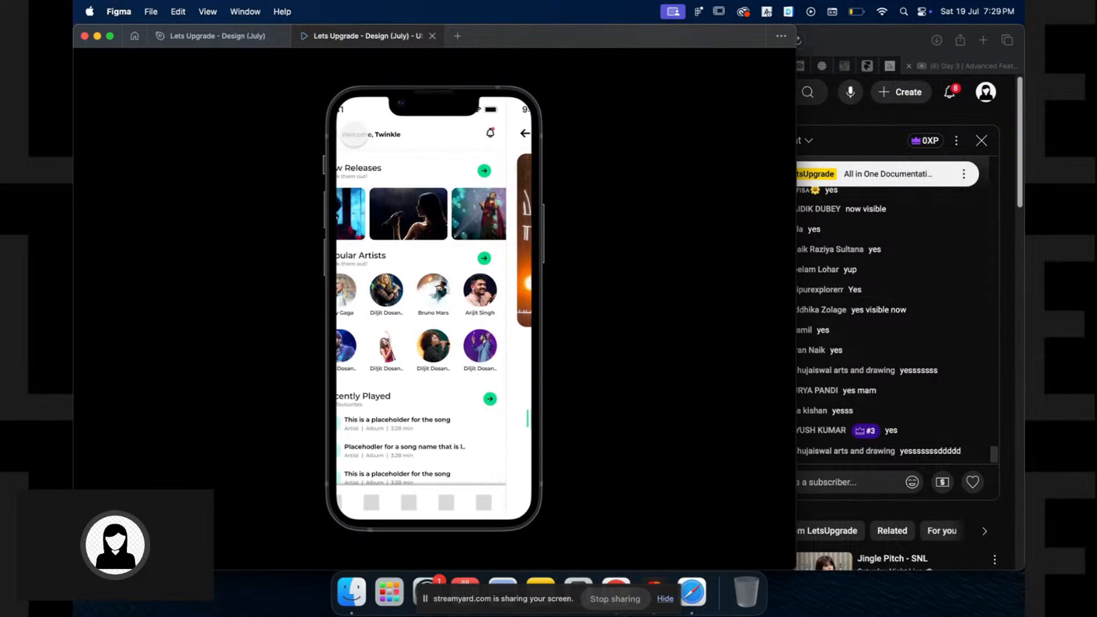
pyautogui.click(355, 136)
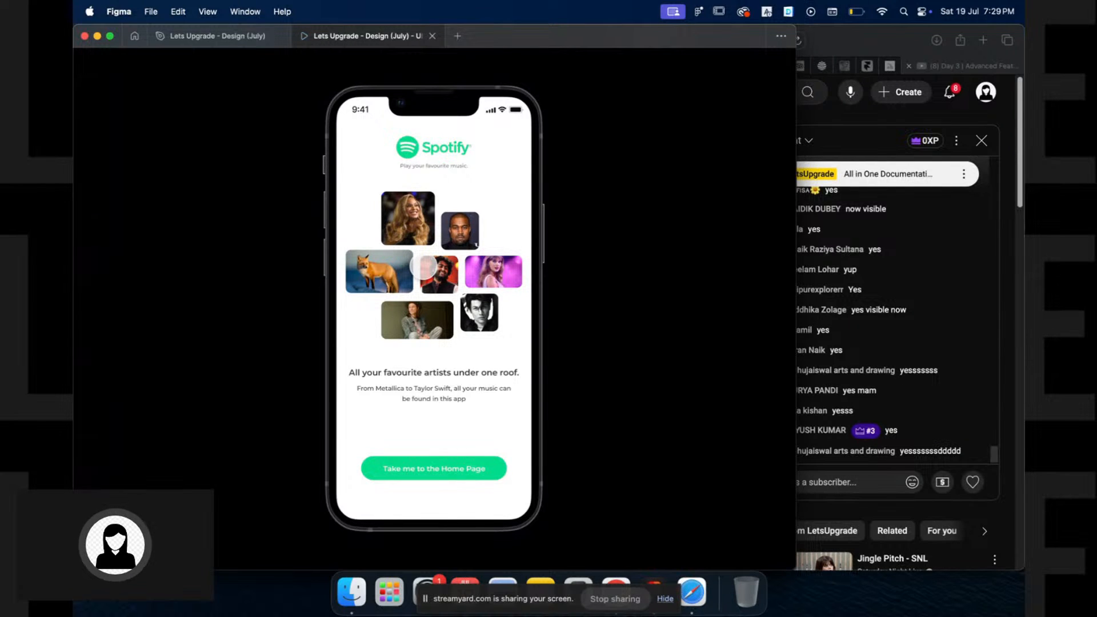
# Return to the design file and look over the three app screens and the text notes beside them
pyautogui.hotkey('ctrl', 'Tab')
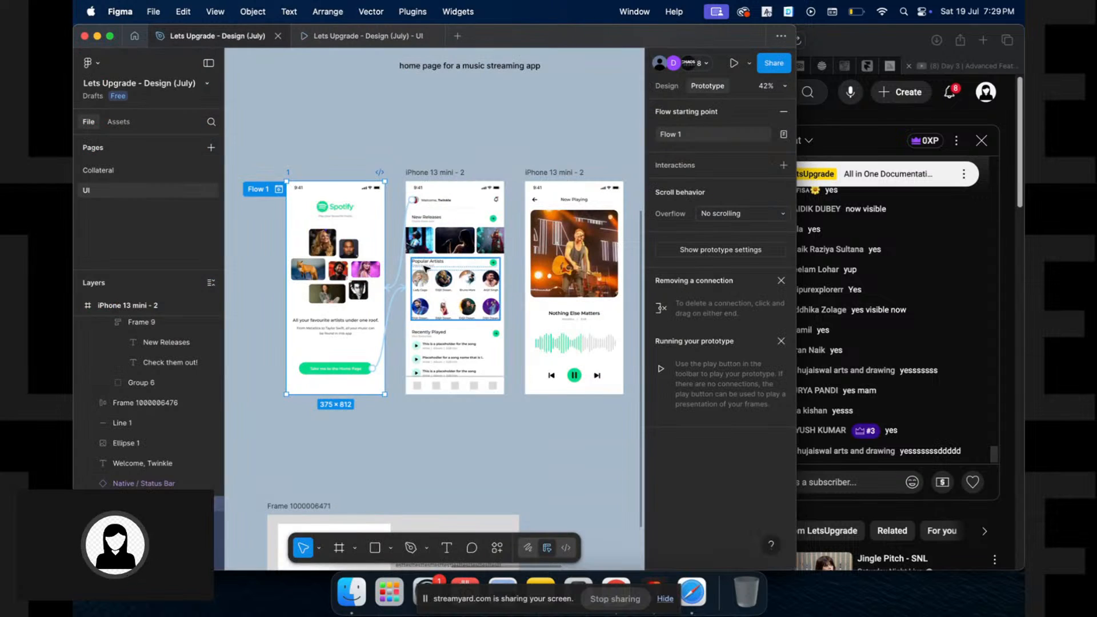
pyautogui.scroll(-5, 493, 127)
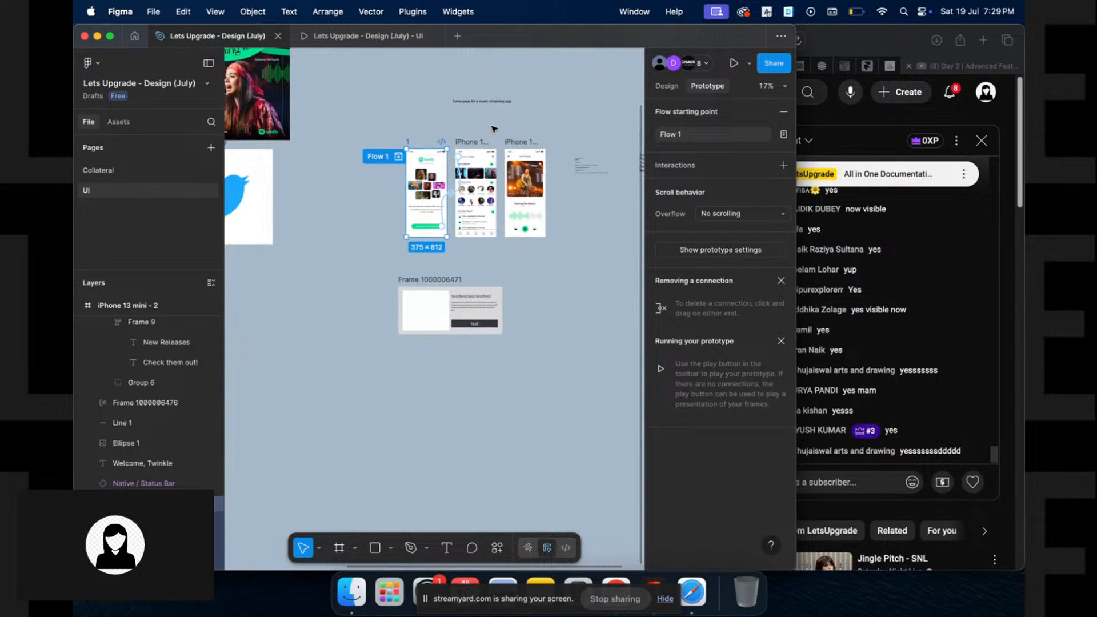
pyautogui.scroll(6, 492, 129)
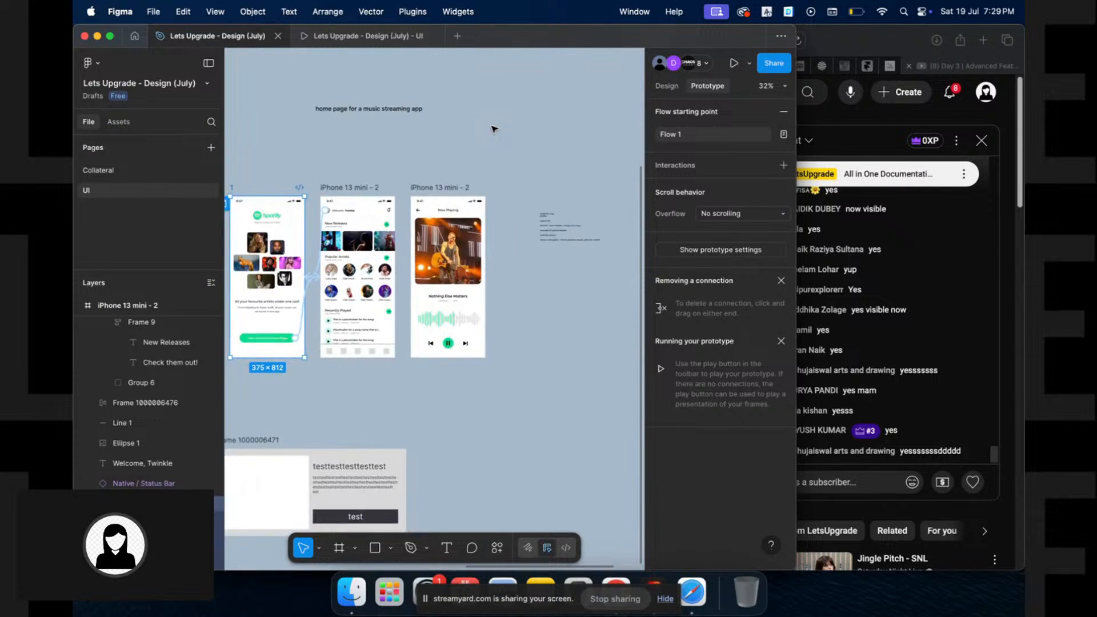
pyautogui.hscroll(-5, 494, 129)
pyautogui.scroll(-2, 503, 120)
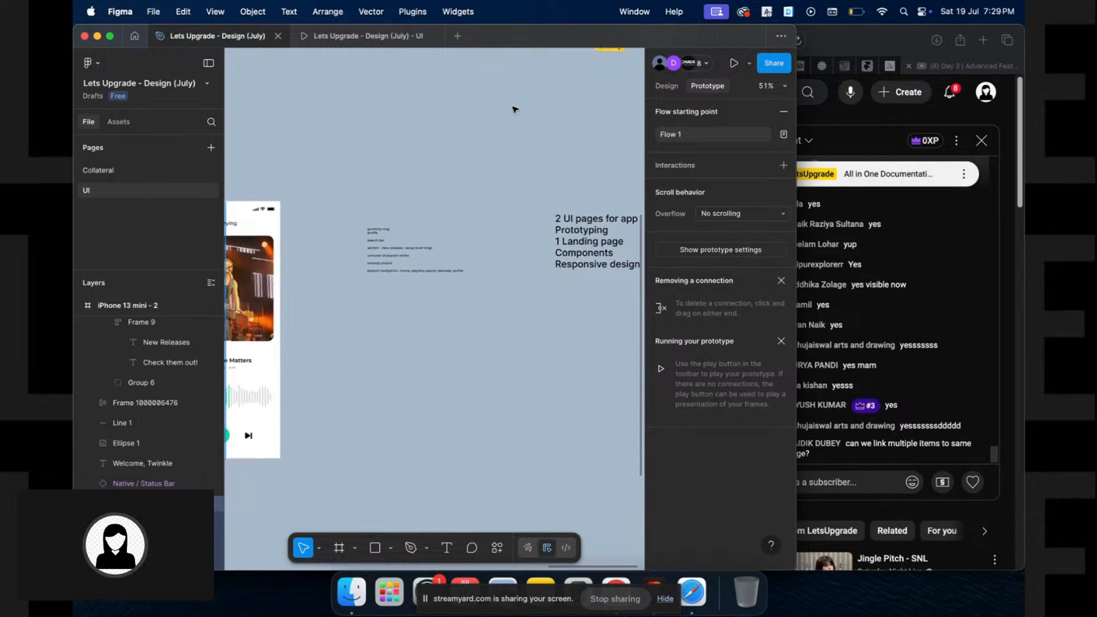
pyautogui.scroll(-2, 515, 108)
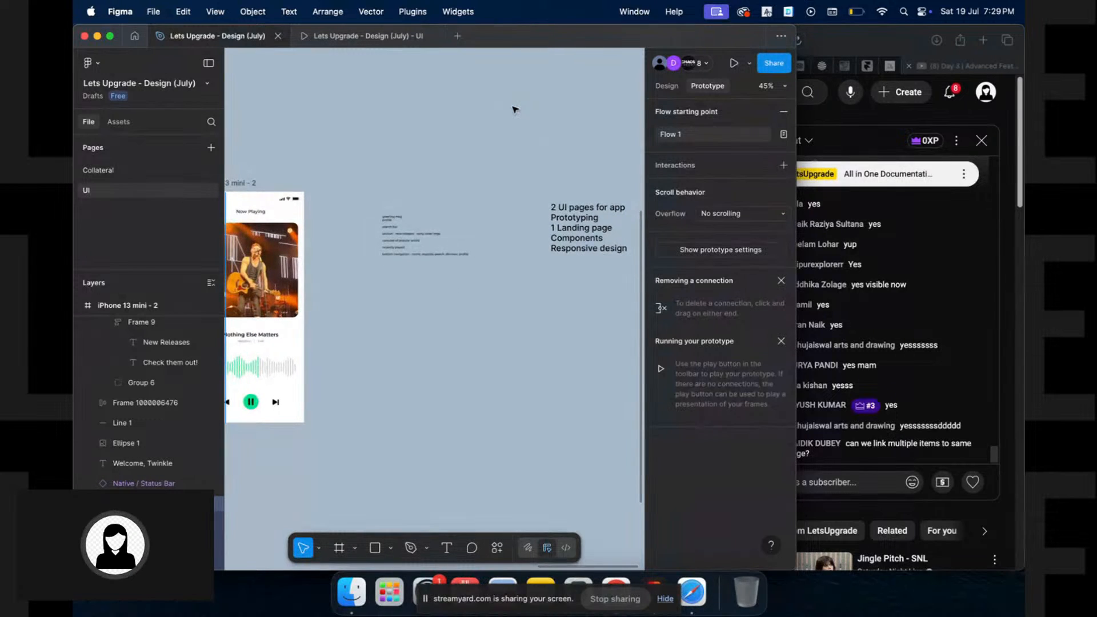
pyautogui.hscroll(-5, 515, 109)
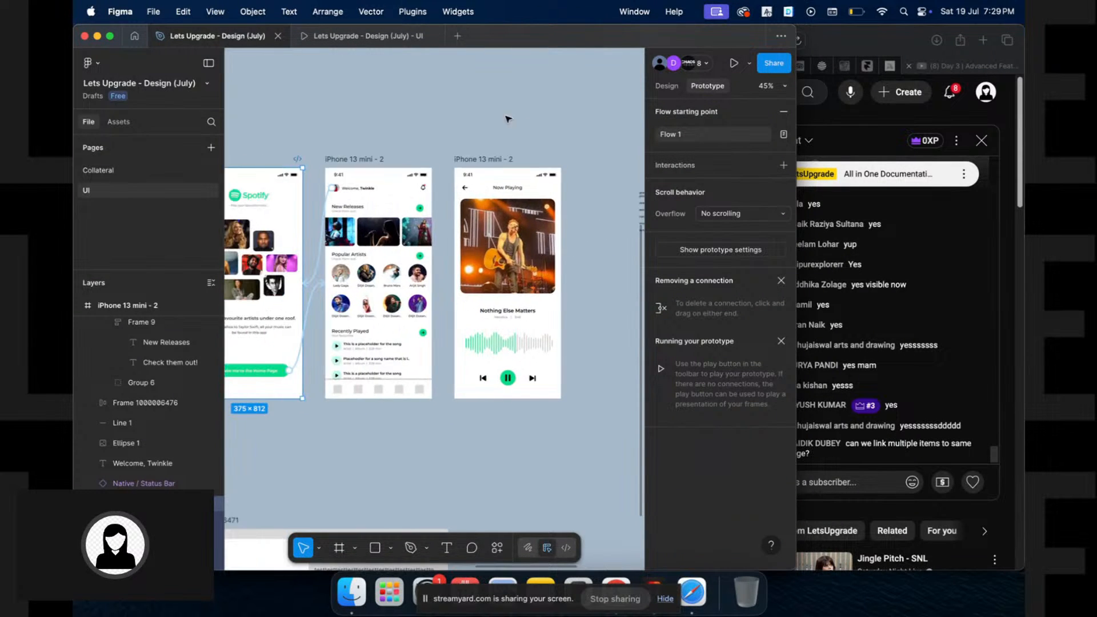
pyautogui.scroll(6, 434, 286)
pyautogui.scroll(-3, 435, 286)
pyautogui.scroll(-3, 434, 285)
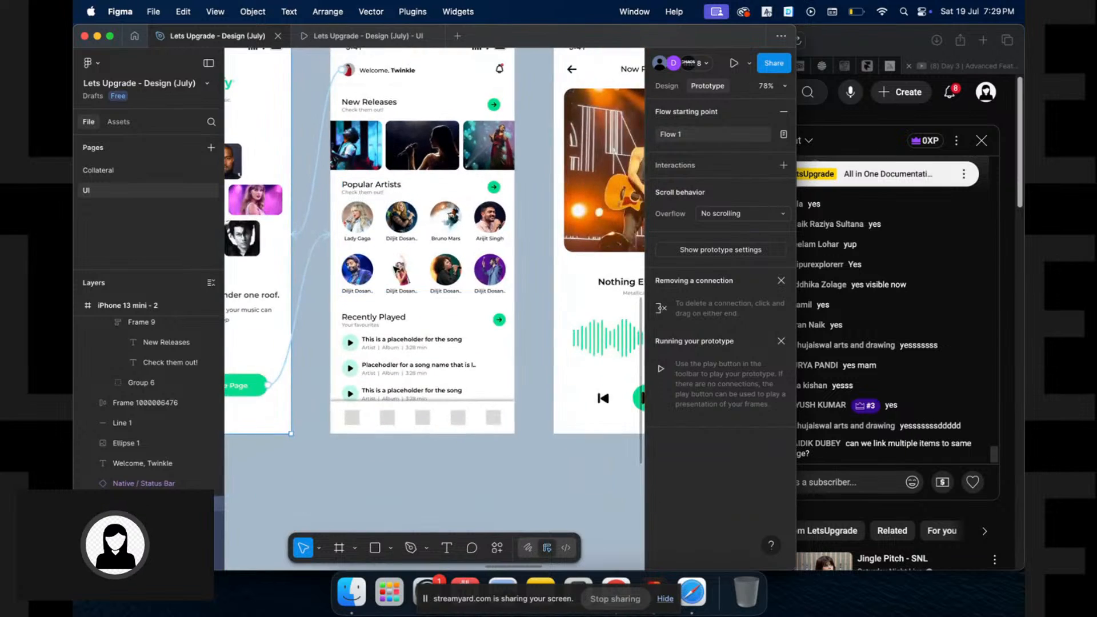
pyautogui.hscroll(-2, 435, 286)
# Select the home screen frame and examine its prototype connections to the welcome and Now Playing screens
pyautogui.click(392, 84)
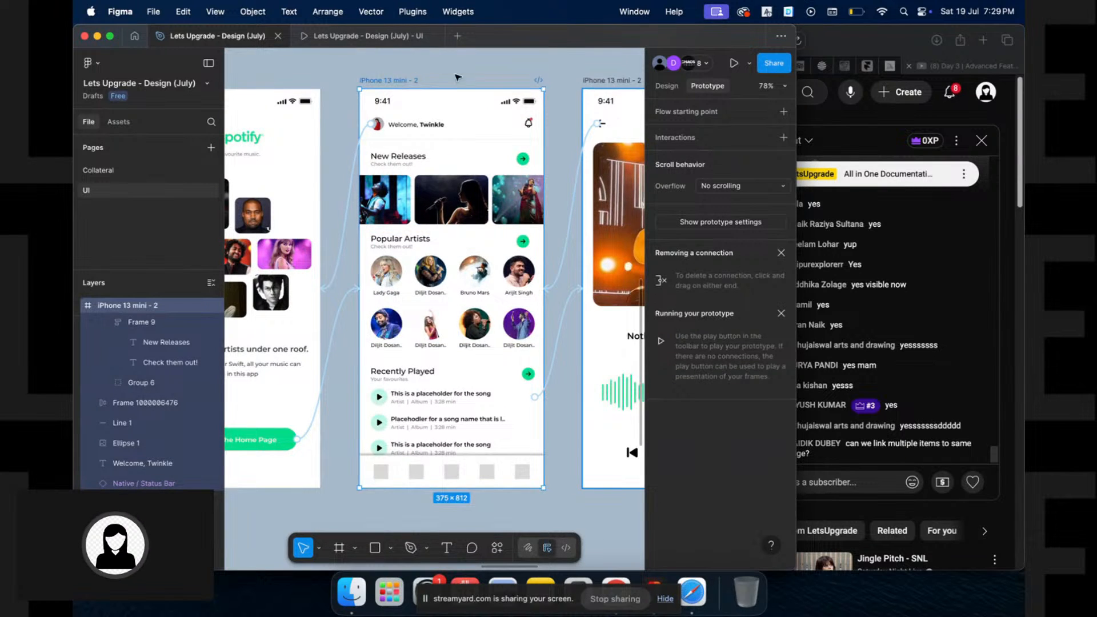
pyautogui.scroll(3, 539, 339)
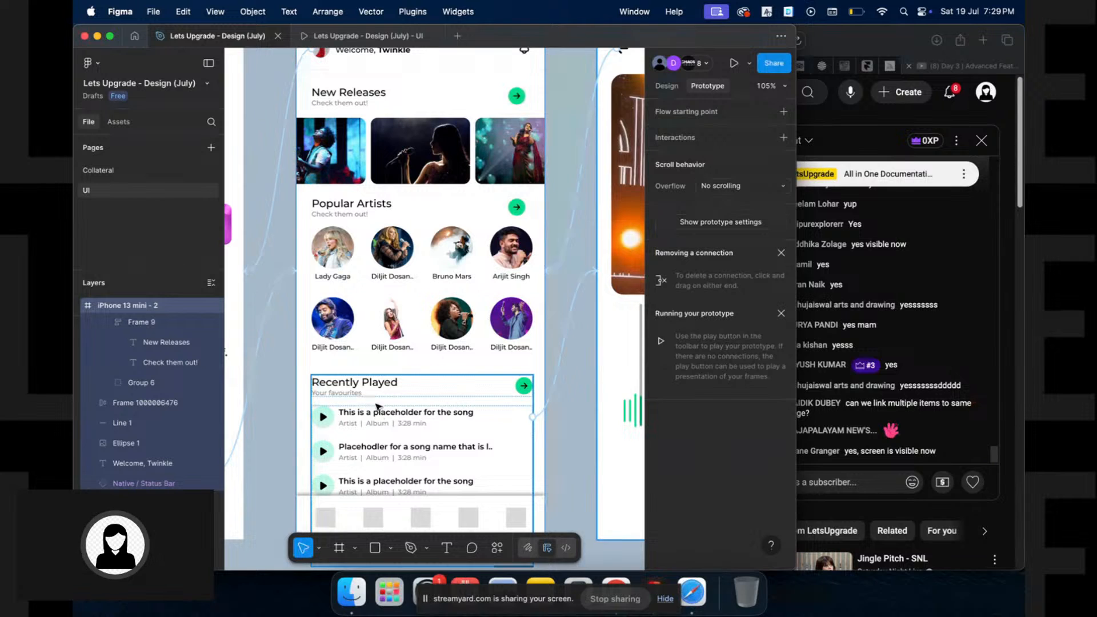
pyautogui.hscroll(3, 560, 412)
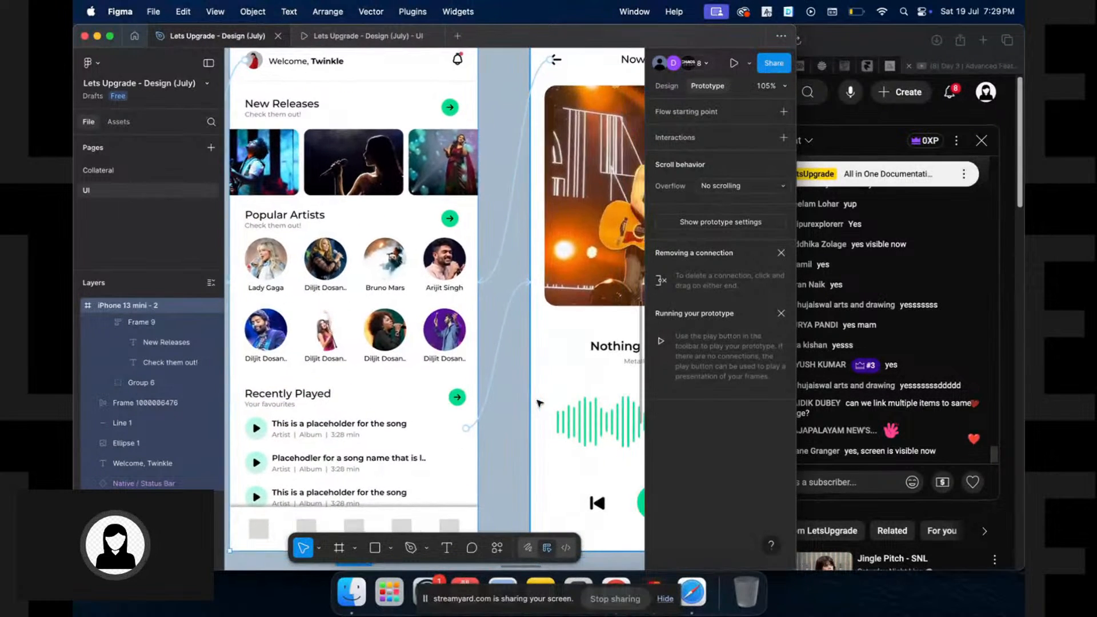
pyautogui.hscroll(-3, 580, 209)
pyautogui.scroll(2, 580, 209)
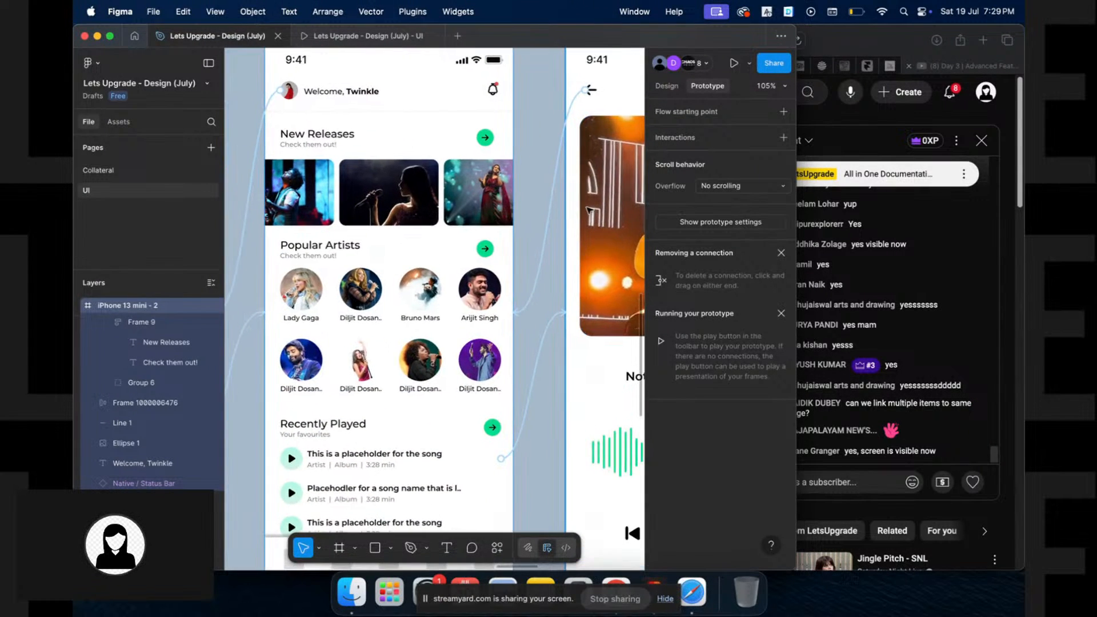
# Select the profile picture on the home screen and examine its connection to the welcome screen with the interface hidden
pyautogui.click(290, 90)
pyautogui.hscroll(-3, 303, 115)
pyautogui.scroll(1, 303, 114)
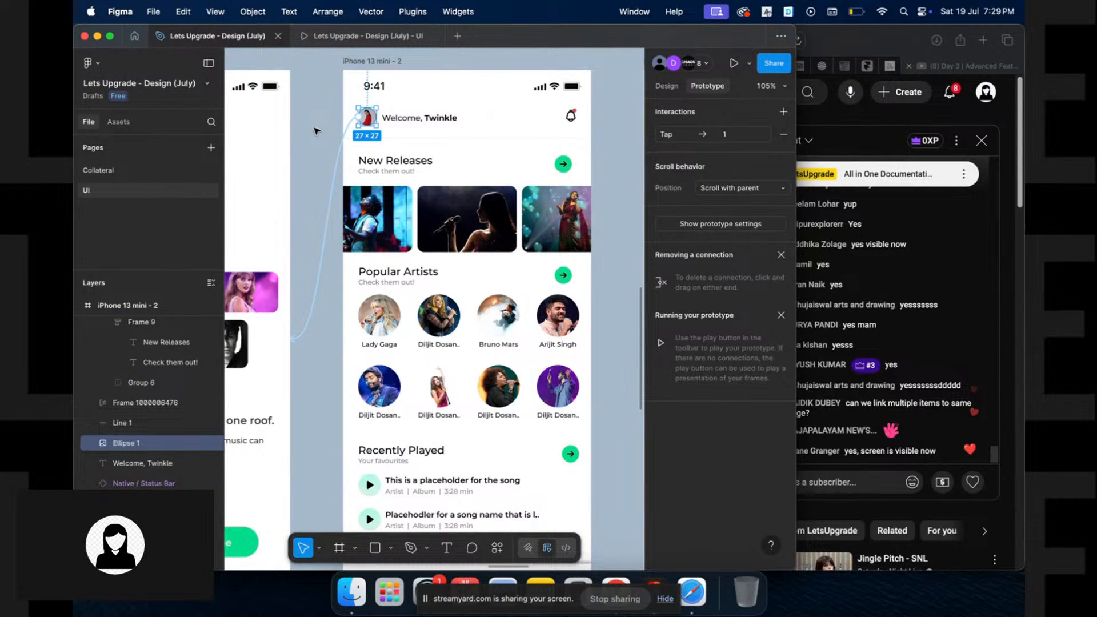
pyautogui.scroll(-1, 316, 131)
pyautogui.hscroll(1, 316, 131)
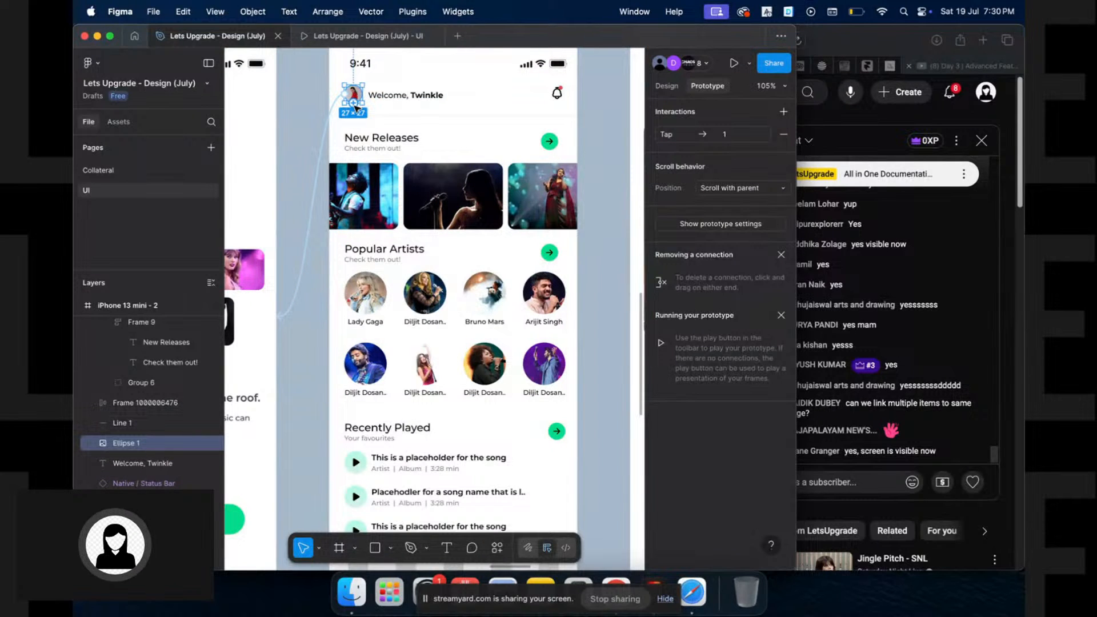
pyautogui.scroll(5, 355, 105)
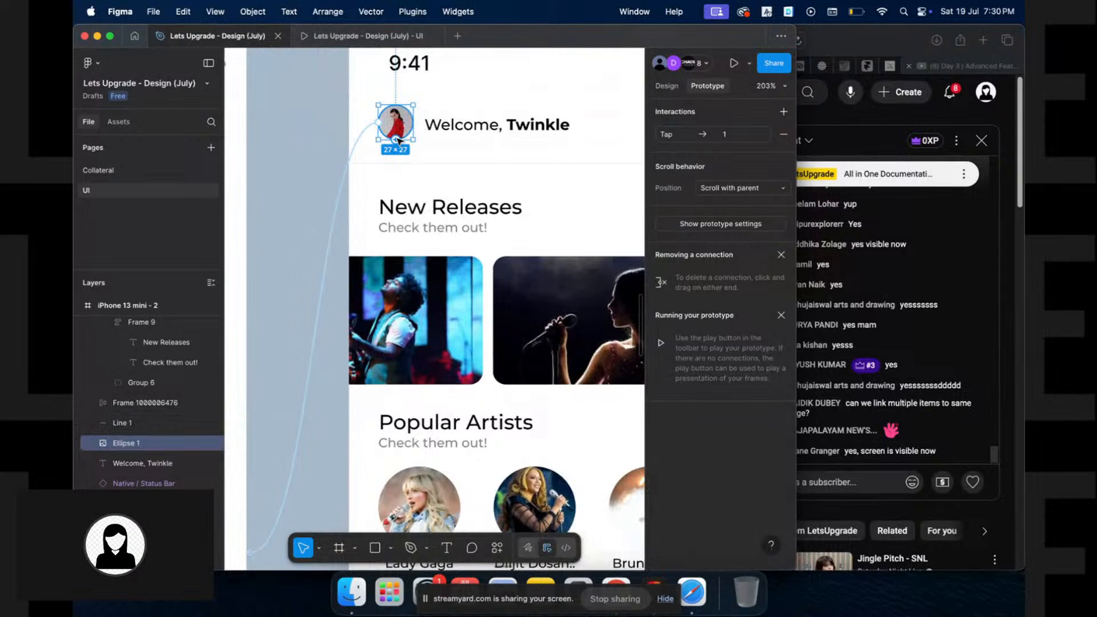
pyautogui.scroll(-3, 398, 140)
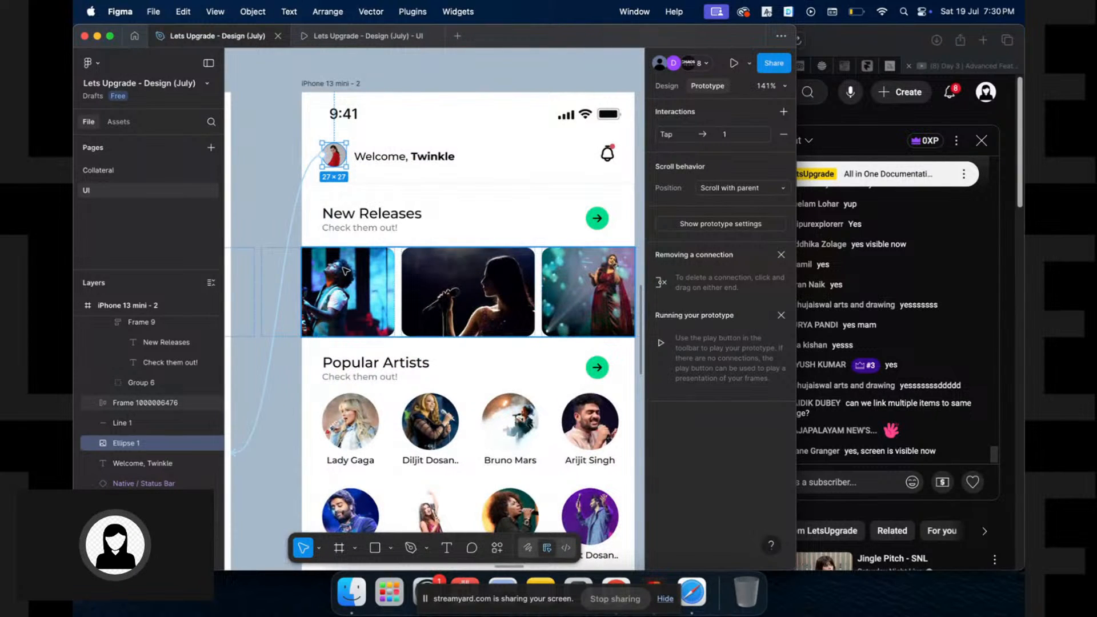
pyautogui.hscroll(-3, 345, 270)
pyautogui.press('super+backslash')
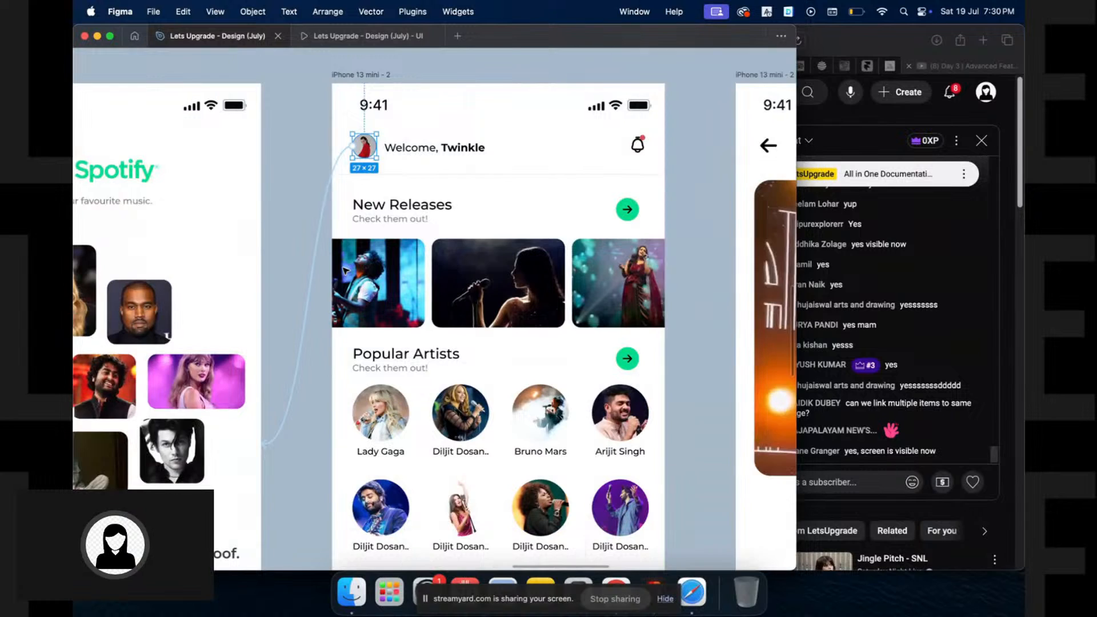
pyautogui.hscroll(-5, 345, 270)
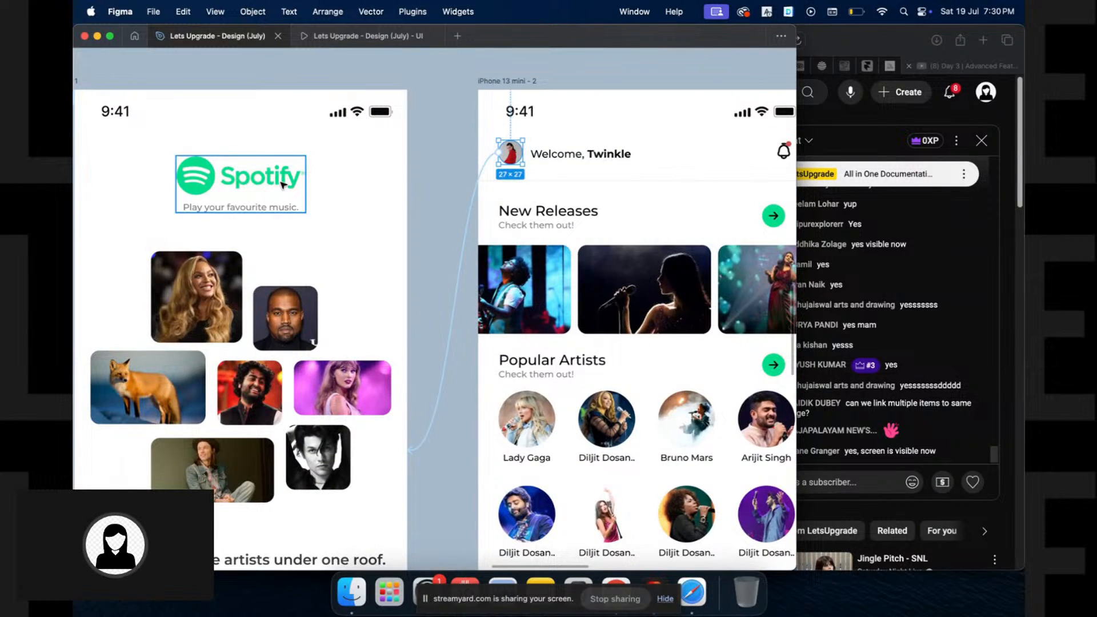
# Try adding a second connection from the profile picture to the Now Playing screen, and delete that connection
pyautogui.hscroll(6, 238, 183)
pyautogui.moveTo(347, 180); pyautogui.dragTo(781, 166)
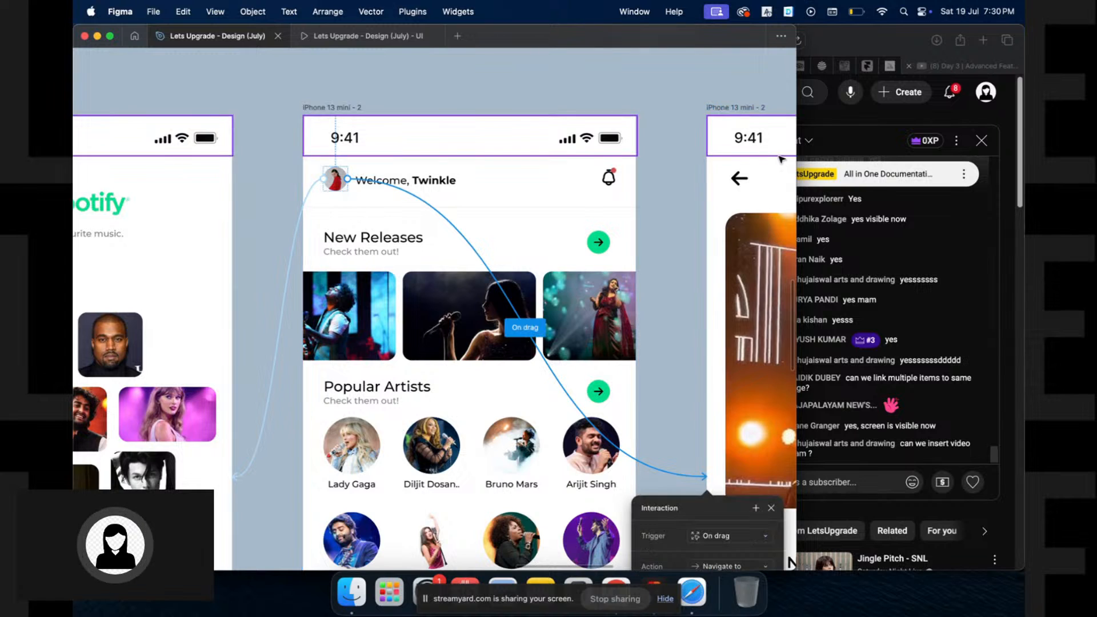
pyautogui.hscroll(3, 701, 493)
pyautogui.scroll(-1, 701, 493)
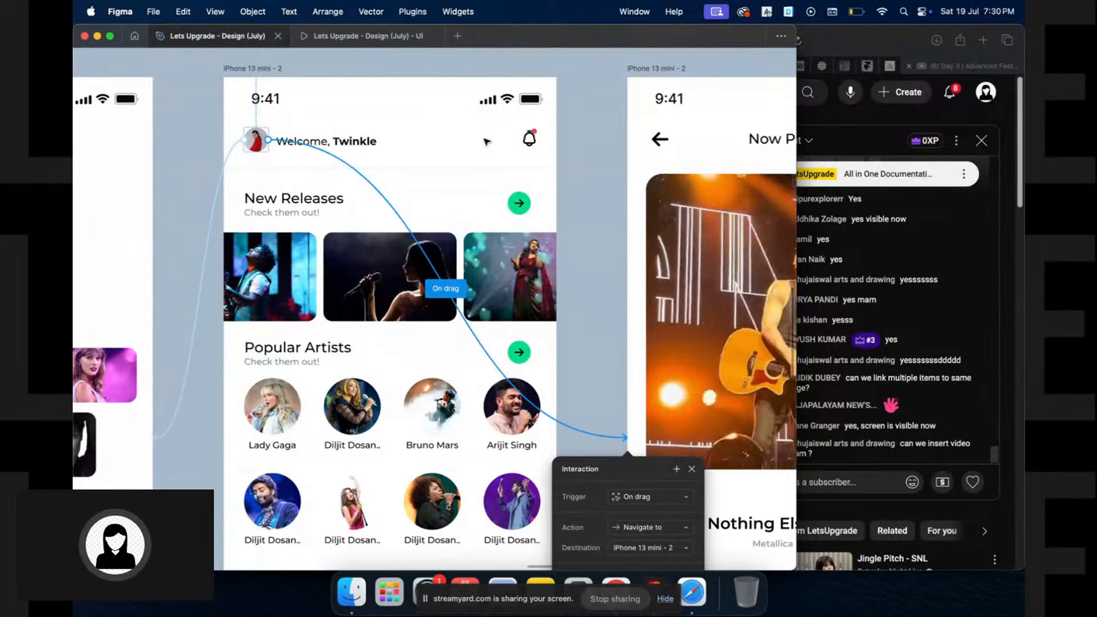
pyautogui.press('Delete')
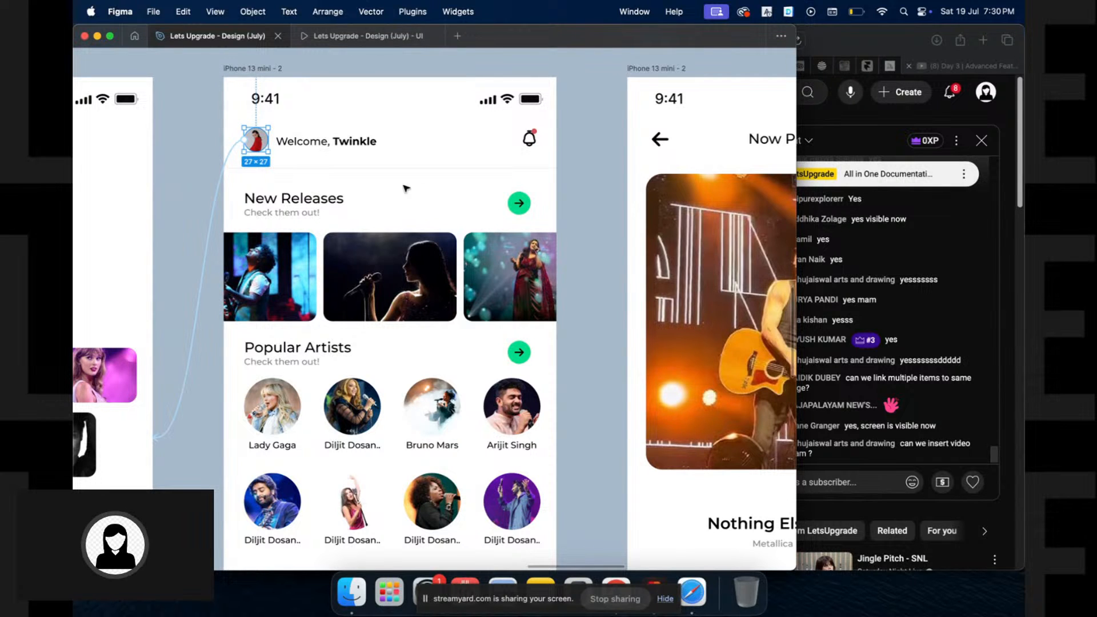
# Select the home screen frame, show the interface again and start the prototype preview from this screen
pyautogui.scroll(-5, 392, 354)
pyautogui.hscroll(-2, 392, 354)
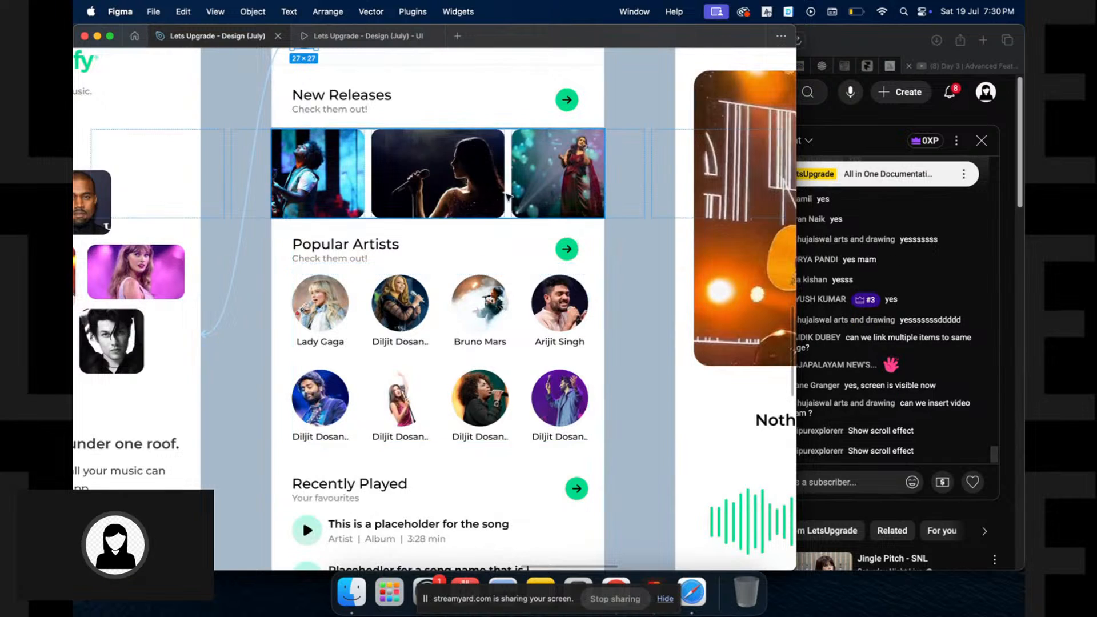
pyautogui.hscroll(6, 491, 200)
pyautogui.hscroll(-3, 466, 204)
pyautogui.scroll(1, 467, 204)
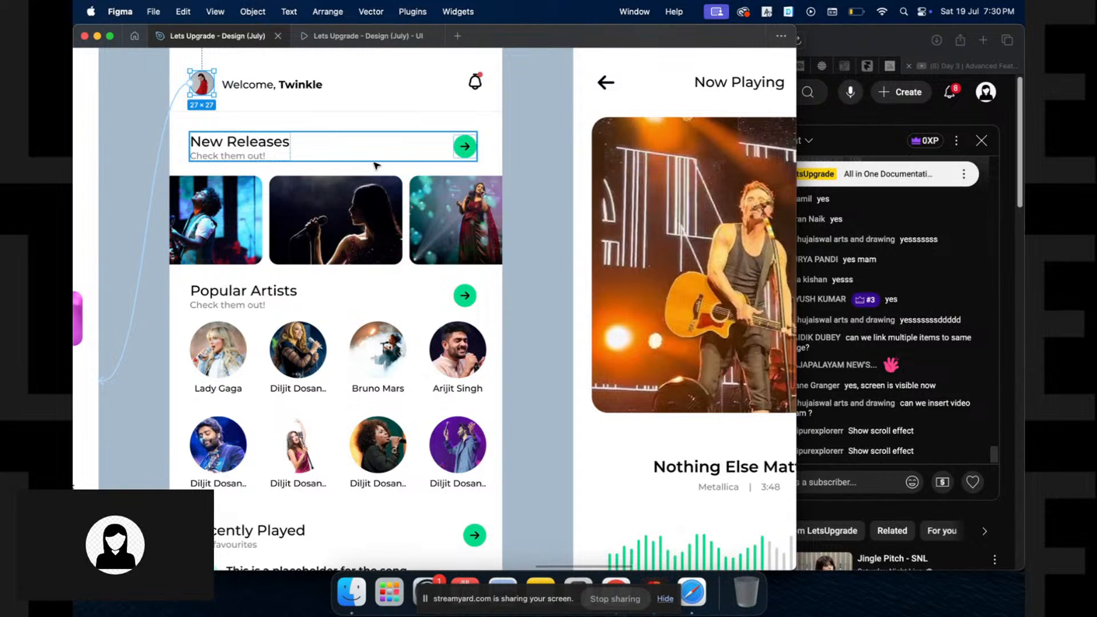
pyautogui.scroll(4, 376, 166)
pyautogui.hscroll(-2, 376, 166)
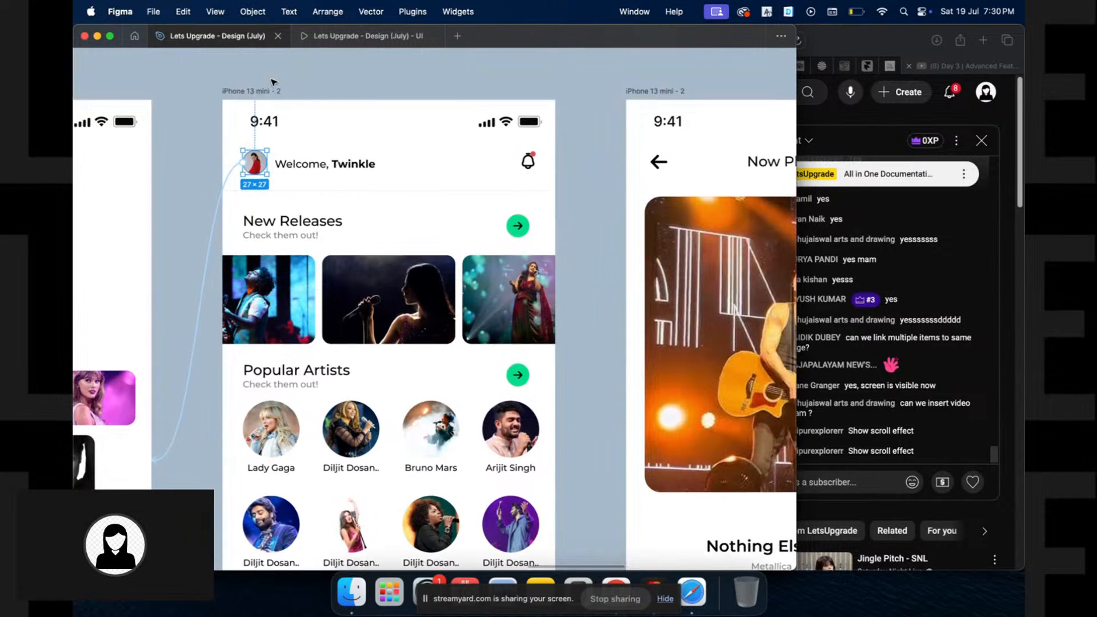
pyautogui.click(264, 112)
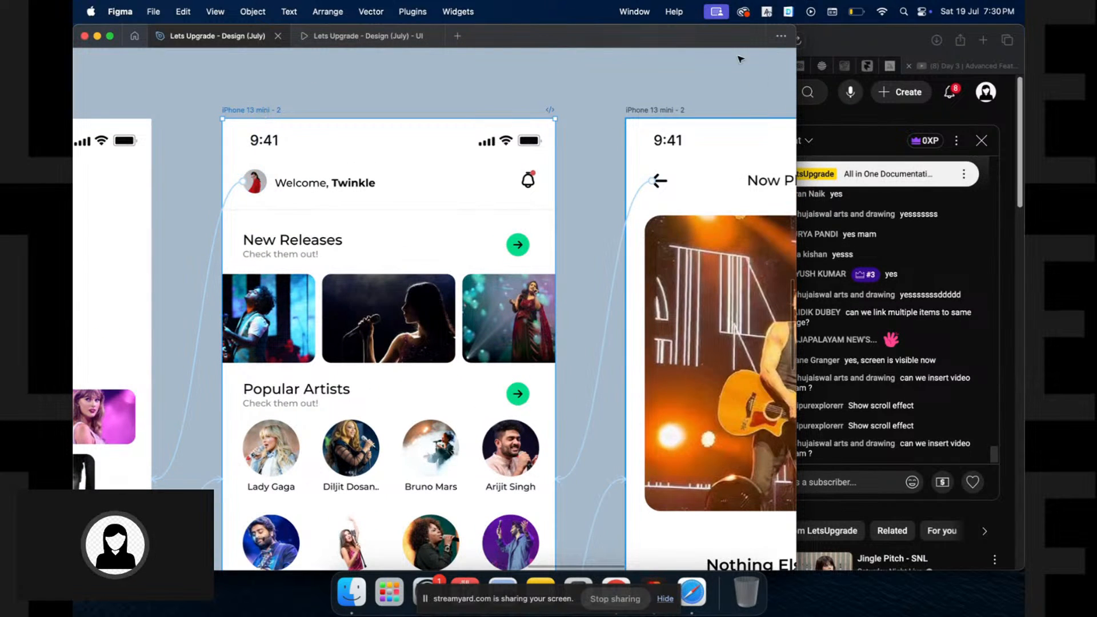
pyautogui.hotkey('ctrl', '\\')
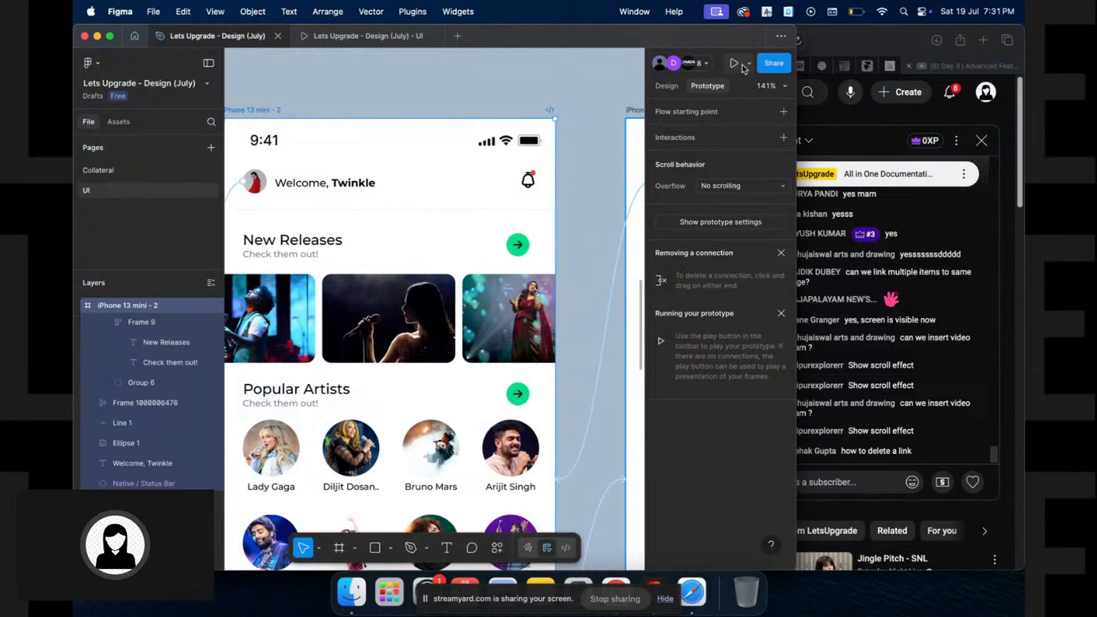
pyautogui.click(734, 67)
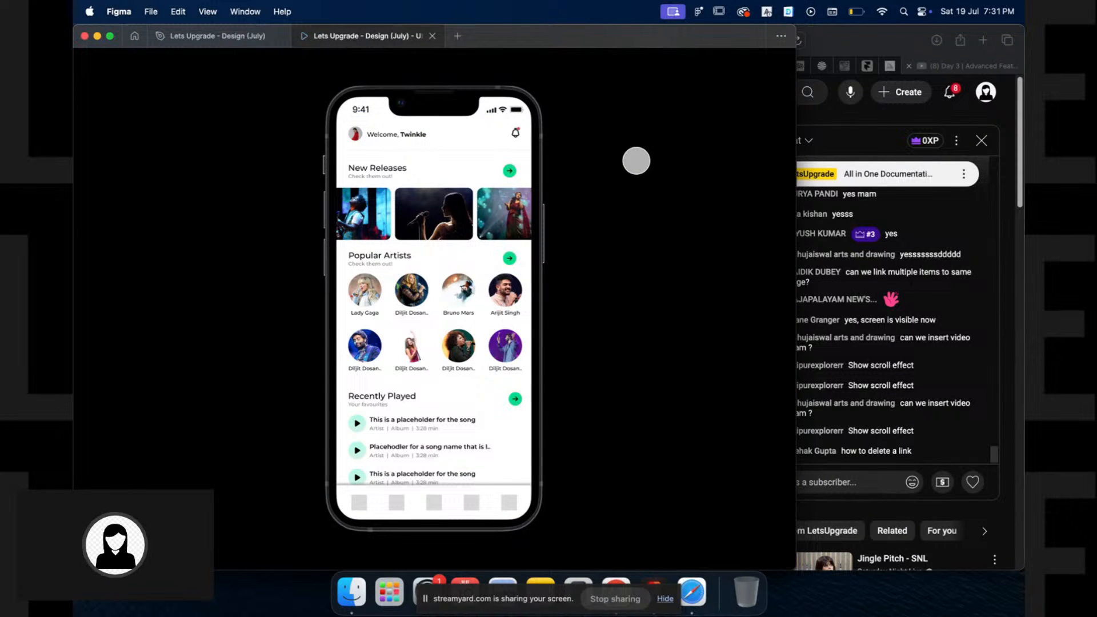
# Test the horizontal scrolling of the New Releases images in the preview, and return to the design file
pyautogui.hscroll(-3, 480, 208)
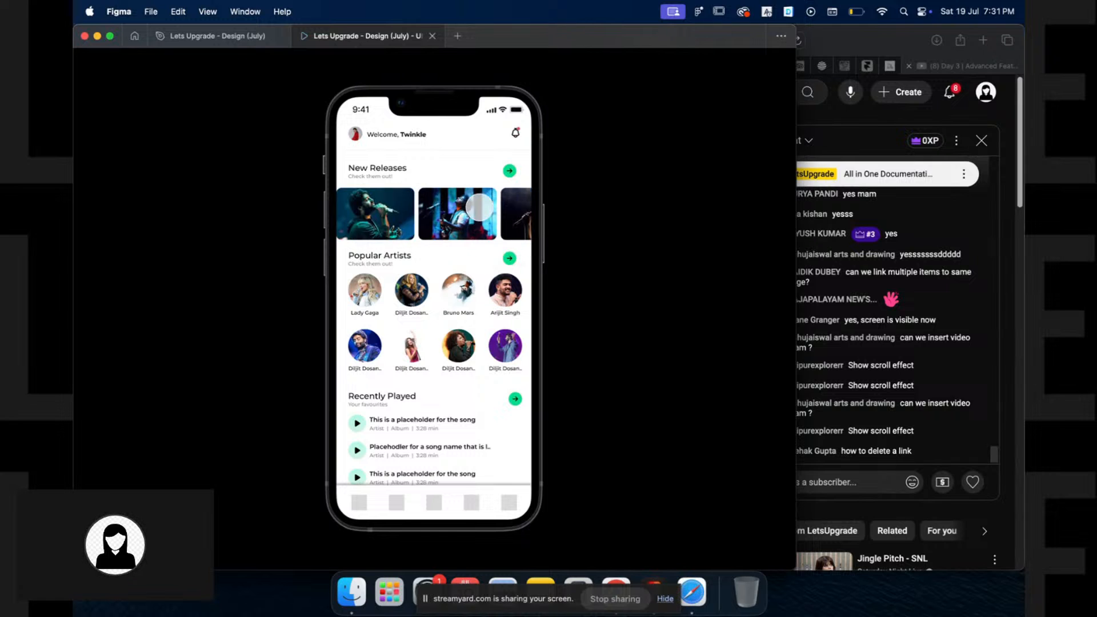
pyautogui.hscroll(3, 479, 207)
pyautogui.hscroll(-3, 480, 207)
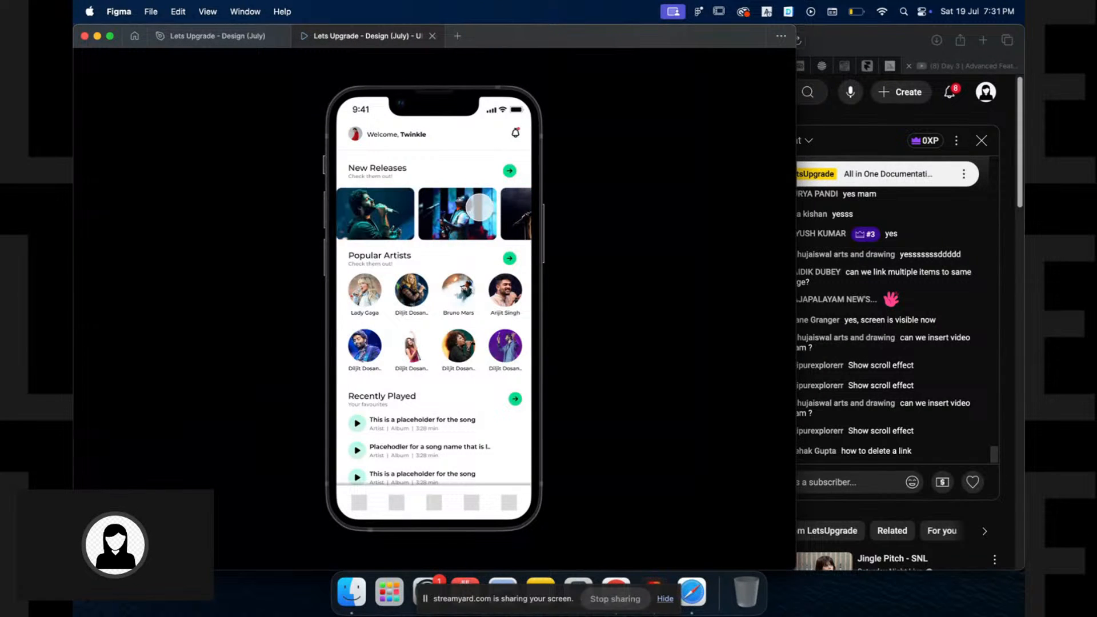
pyautogui.hscroll(3, 479, 207)
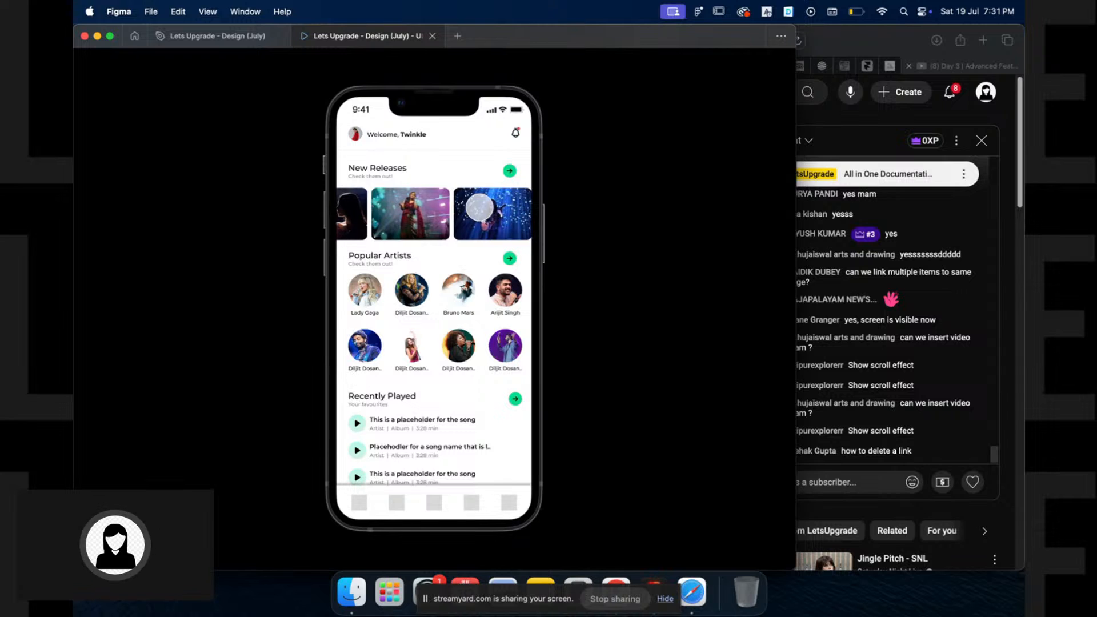
pyautogui.hotkey('ctrl', 'shift', 'Tab')
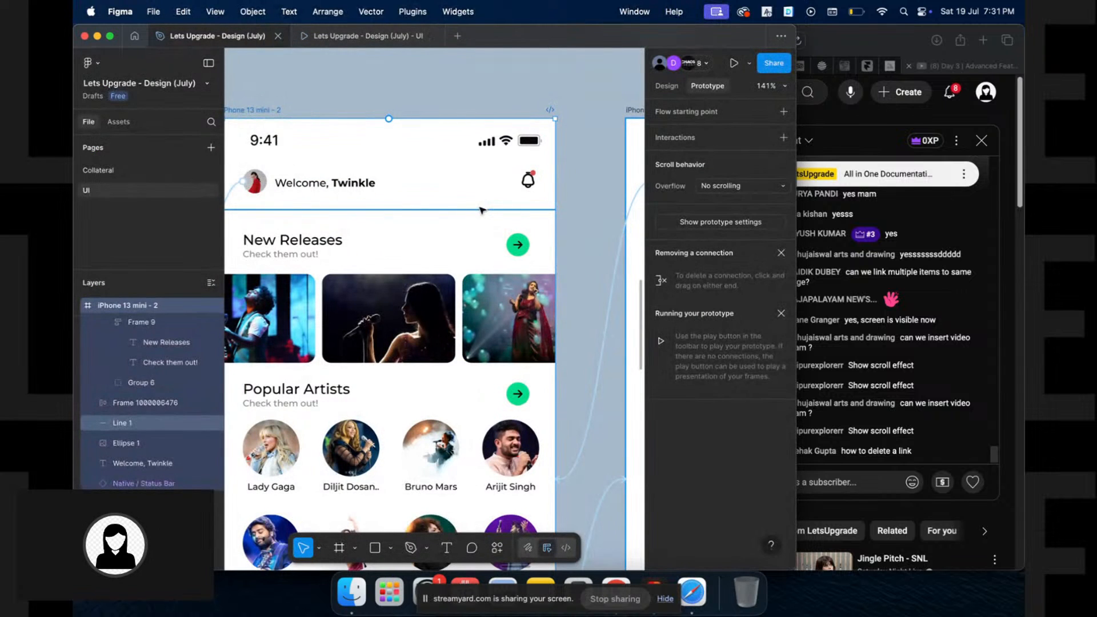
# View the scroll behavior of the New Releases image row and draw three small stacked rectangles beside the home screen
pyautogui.click(394, 325)
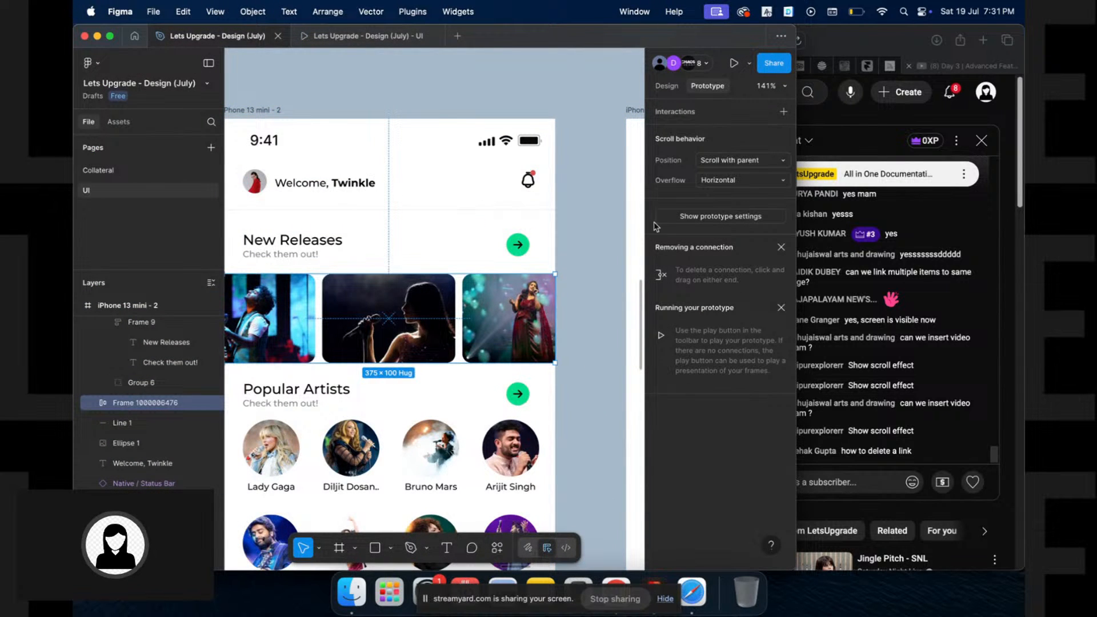
pyautogui.click(582, 218)
pyautogui.press('r')
pyautogui.moveTo(581, 207)
pyautogui.mouseDown()
pyautogui.moveTo(597, 245)
pyautogui.moveTo(594, 330)
pyautogui.mouseUp()
pyautogui.click(389, 312)
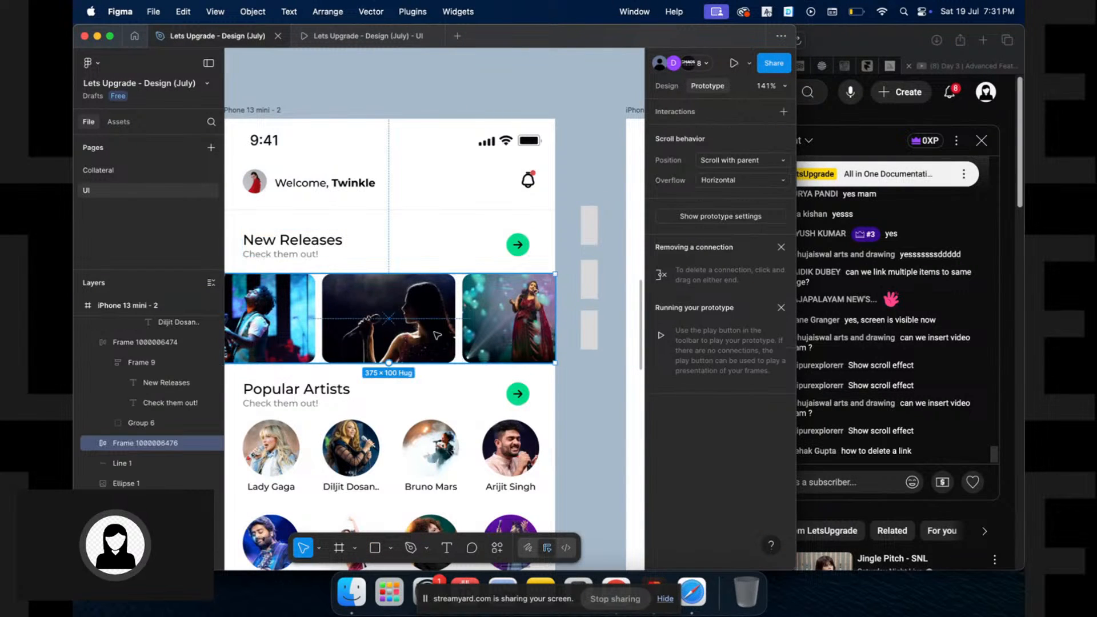
# Delete the three small rectangles beside the home screen
pyautogui.click(612, 196)
pyautogui.click(594, 231)
pyautogui.keyDown('shift'); pyautogui.click(594, 288); pyautogui.keyUp('shift')
pyautogui.keyDown('shift'); pyautogui.click(594, 324); pyautogui.keyUp('shift')
pyautogui.press('Delete')
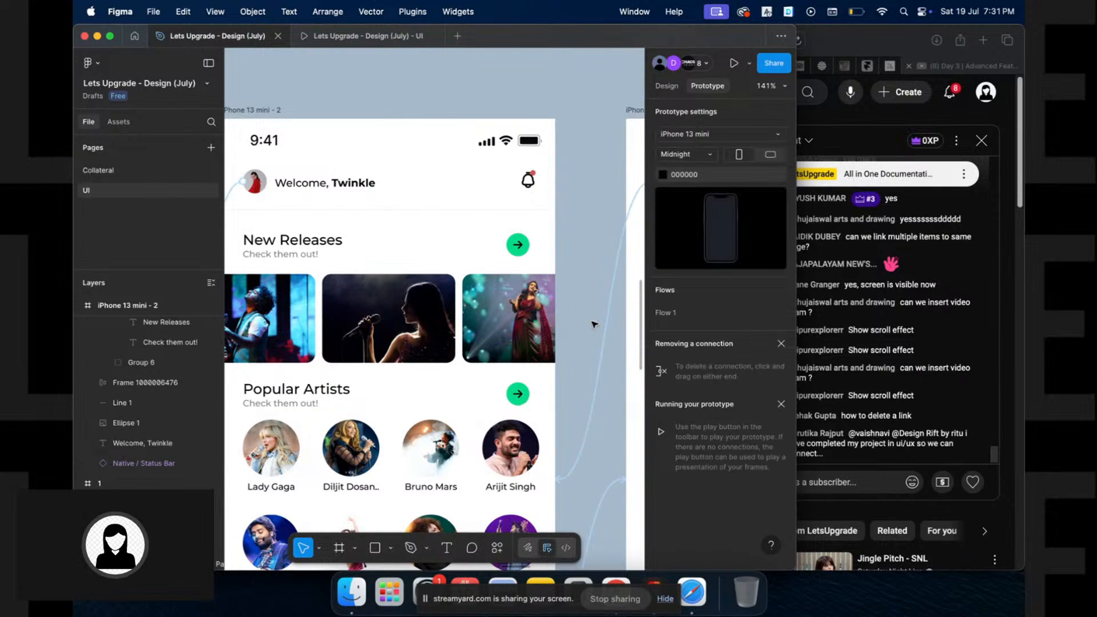
# Switch from prototype to design properties and select the New Releases title text on the home screen
pyautogui.hotkey('alt', '8')
pyautogui.scroll(-5, 434, 257)
pyautogui.hscroll(-4, 434, 257)
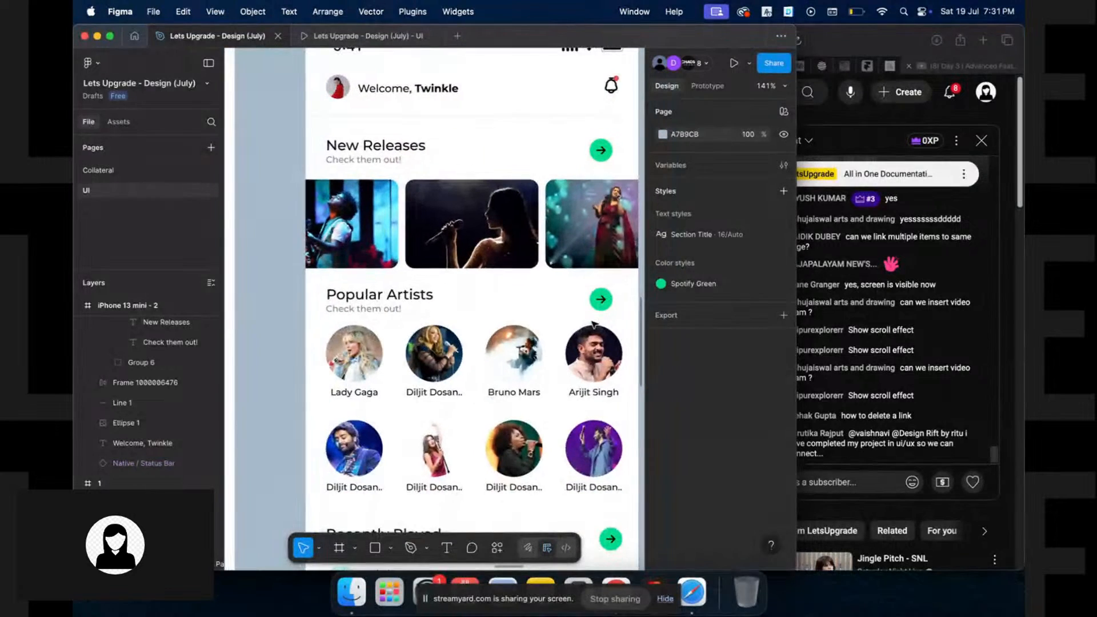
pyautogui.scroll(1, 399, 208)
pyautogui.hscroll(2, 398, 208)
pyautogui.click(351, 170)
pyautogui.doubleClick(351, 170)
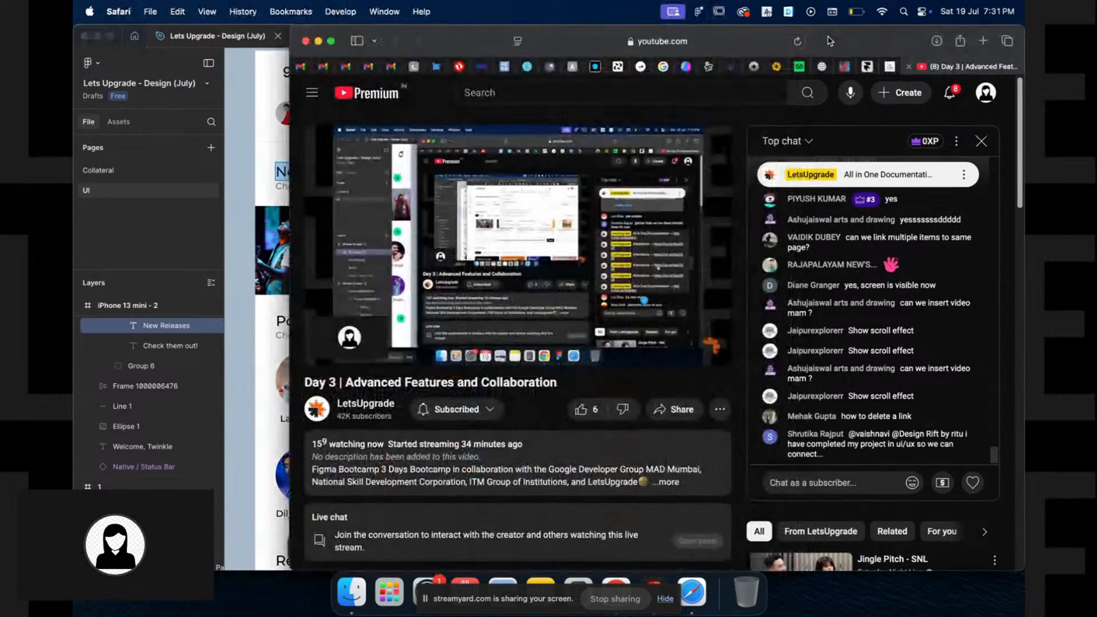
# Switch to Safari and open the Midjourney page
pyautogui.click(830, 40)
pyautogui.click(889, 66)
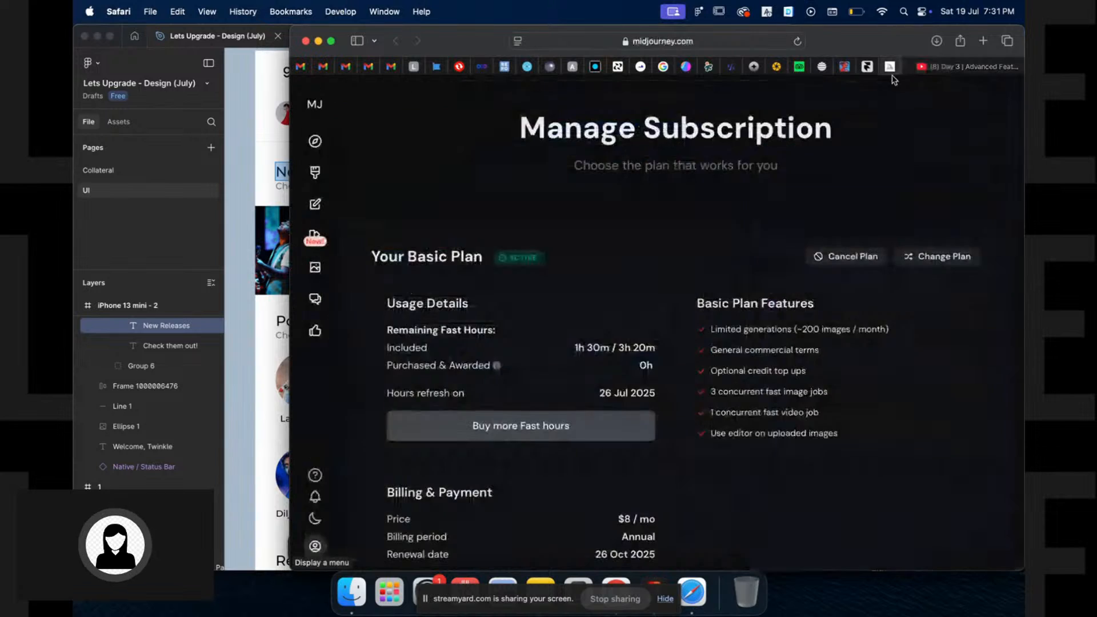
# Return to Figma and link the "New Releases" heading on the home screen to strida.framer.website/work
pyautogui.hotkey('ctrl', 'shift', 'Tab')
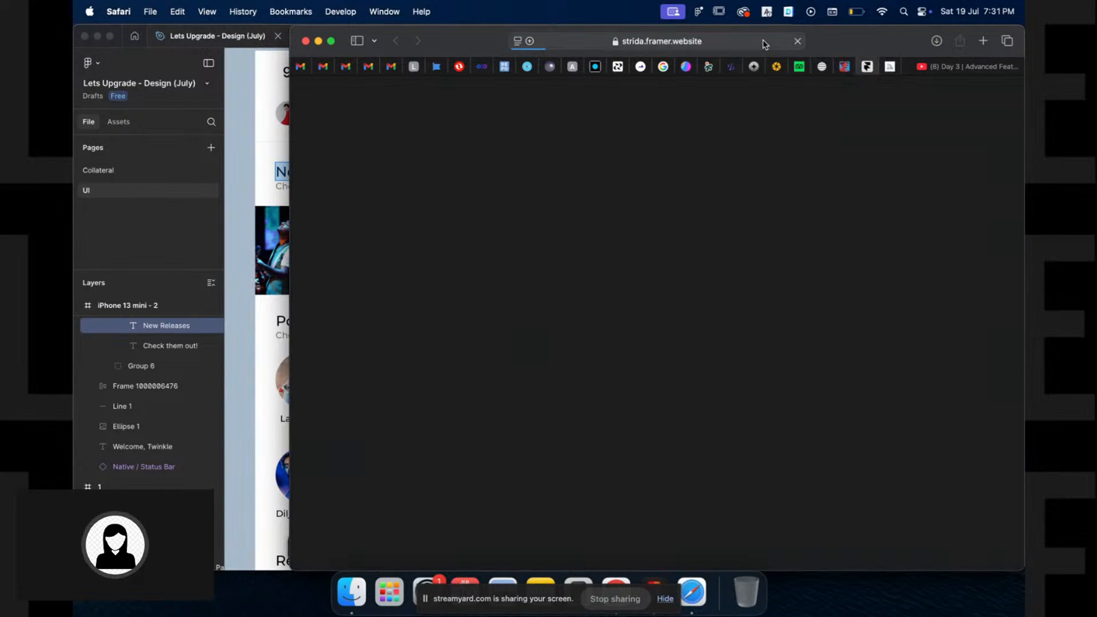
pyautogui.hotkey('ctrl', 'Tab')
pyautogui.hotkey('ctrl', 'Tab')
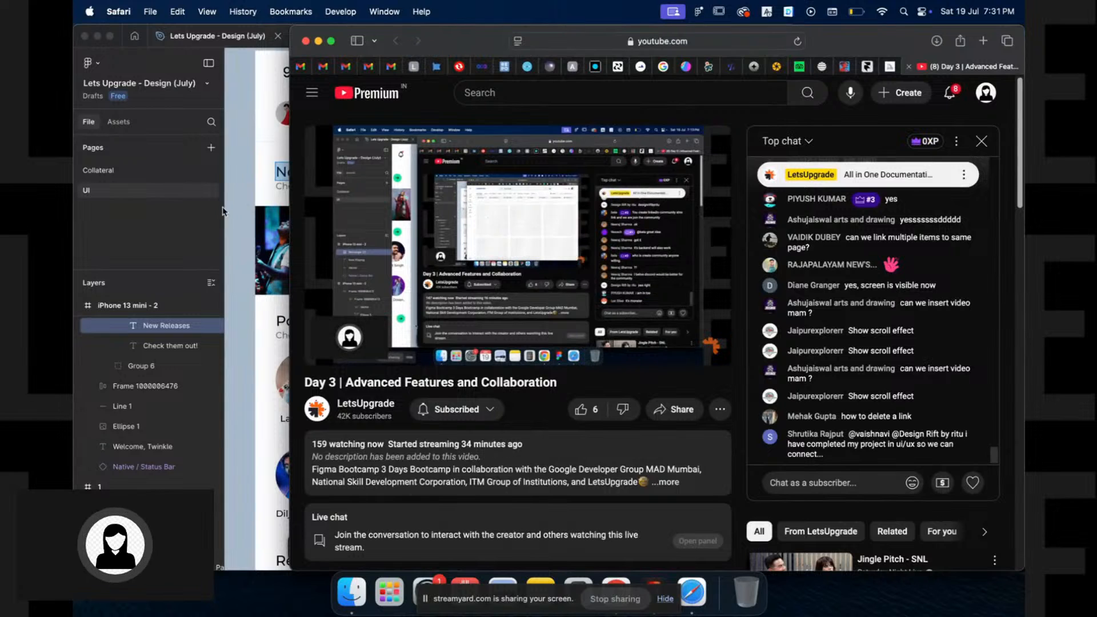
pyautogui.click(239, 210)
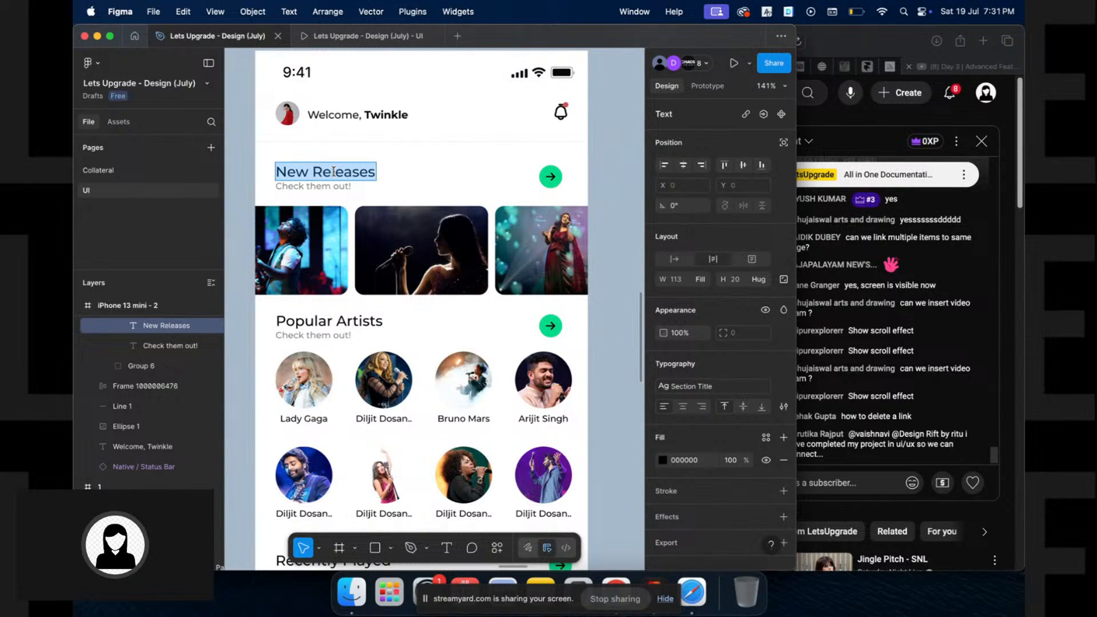
pyautogui.press('super+v')
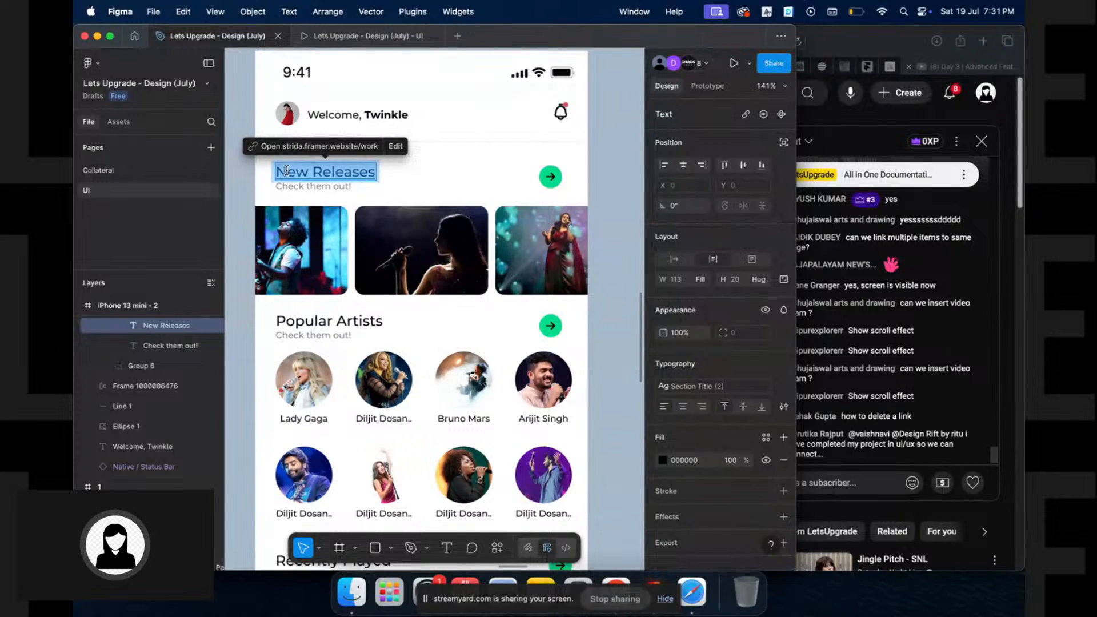
# Test the "New Releases" link in the prototype preview, close the page it opens and return to the design file
pyautogui.hotkey('ctrl', 'Tab')
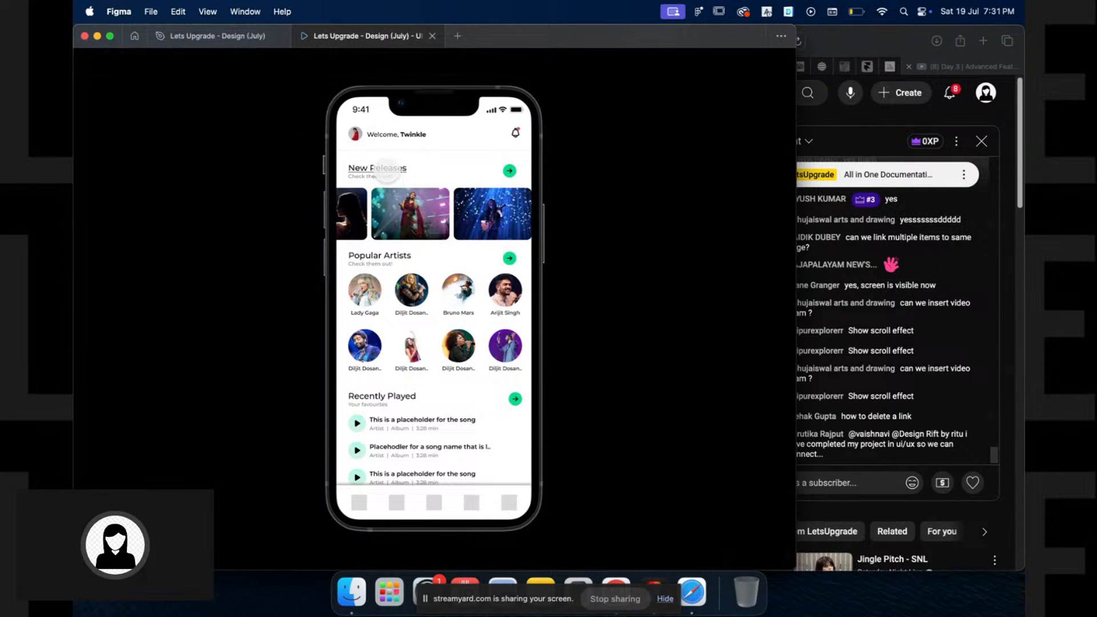
pyautogui.press('super+Tab')
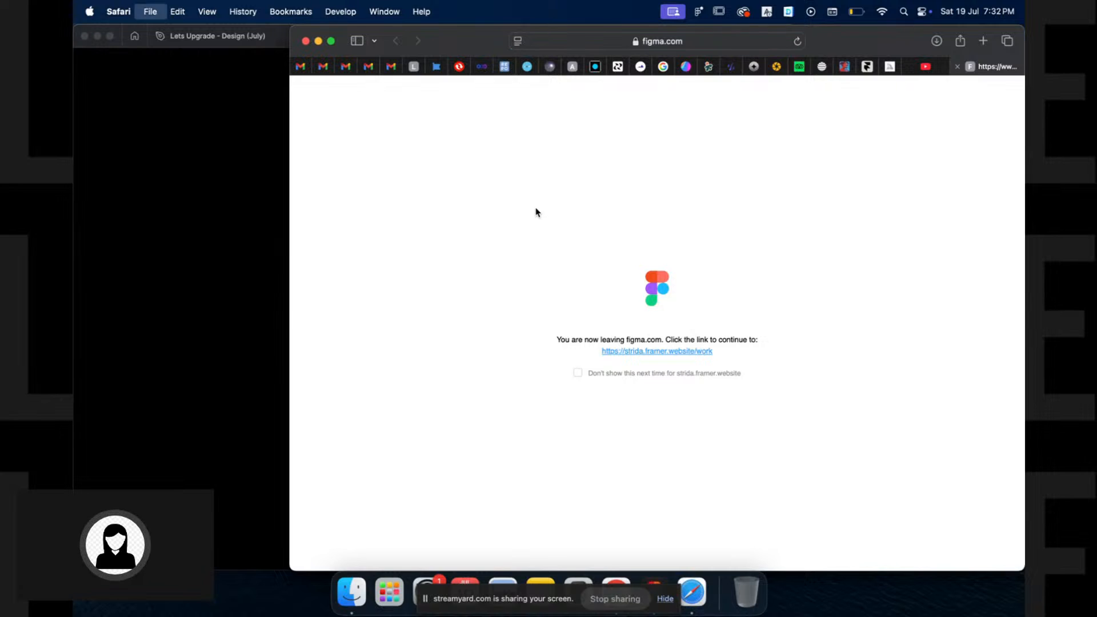
pyautogui.press('super+w')
pyautogui.click(264, 237)
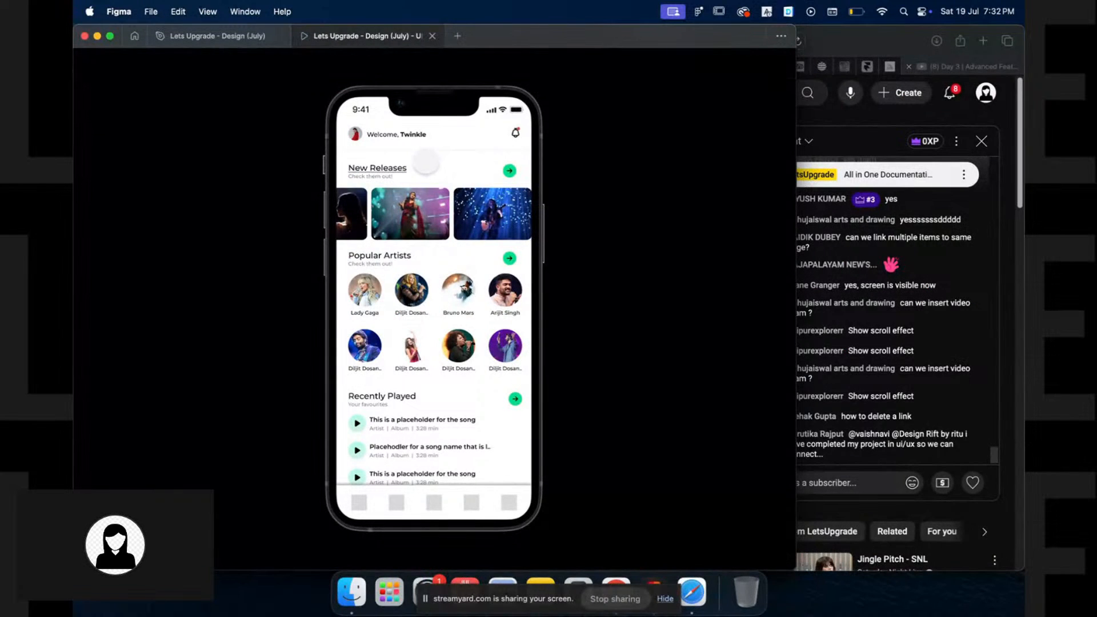
pyautogui.hotkey('ctrl', 'Tab')
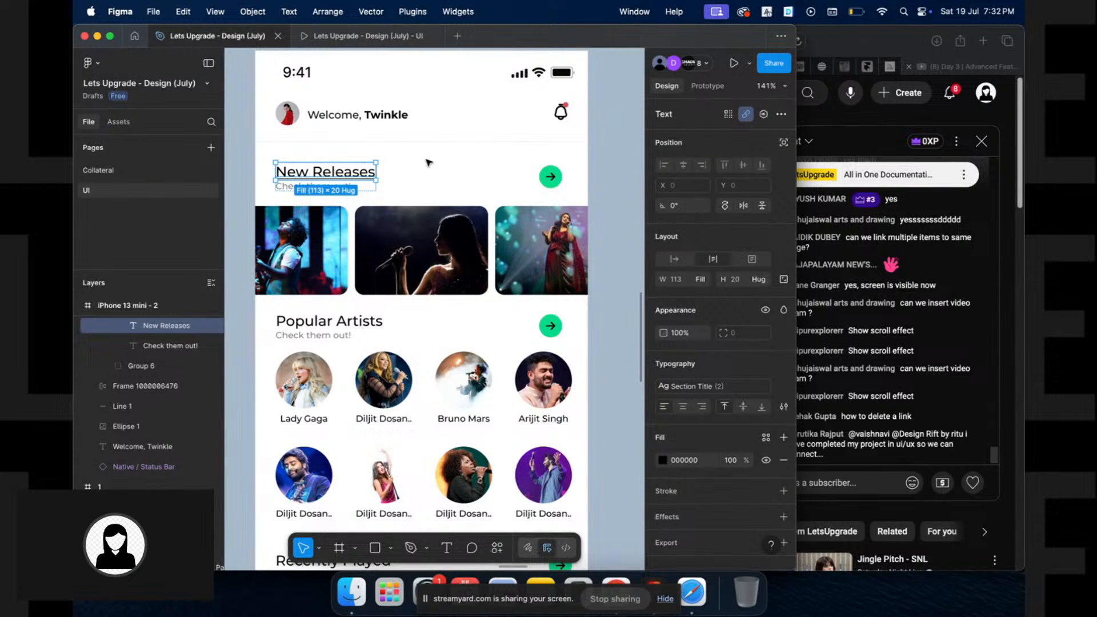
# Remove the web link from the "New Releases" heading and deselect the text
pyautogui.doubleClick(360, 173)
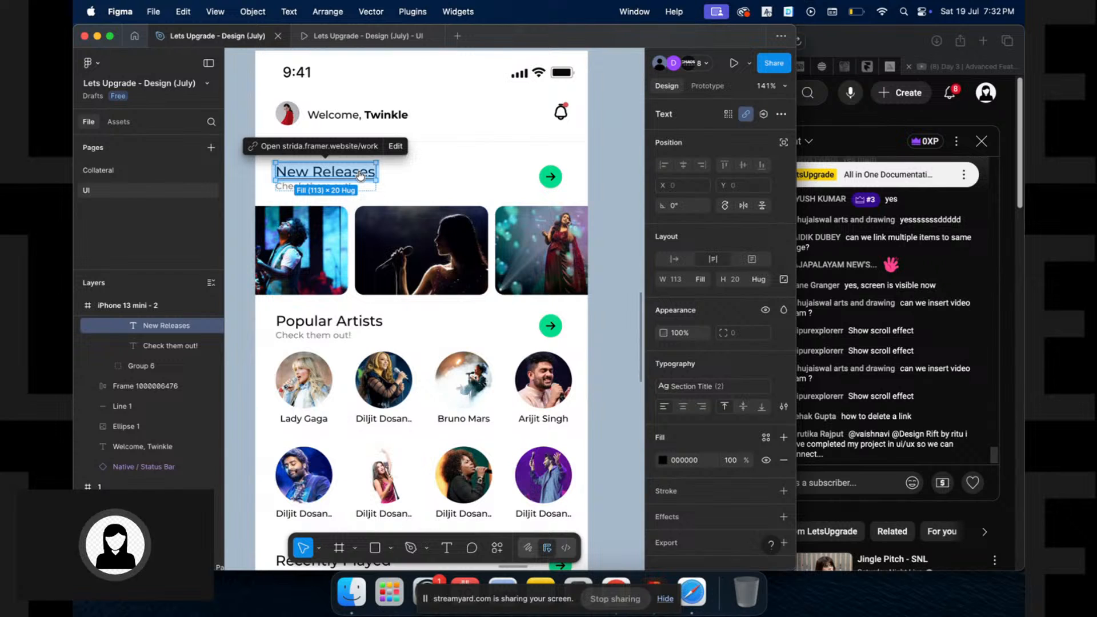
pyautogui.click(395, 147)
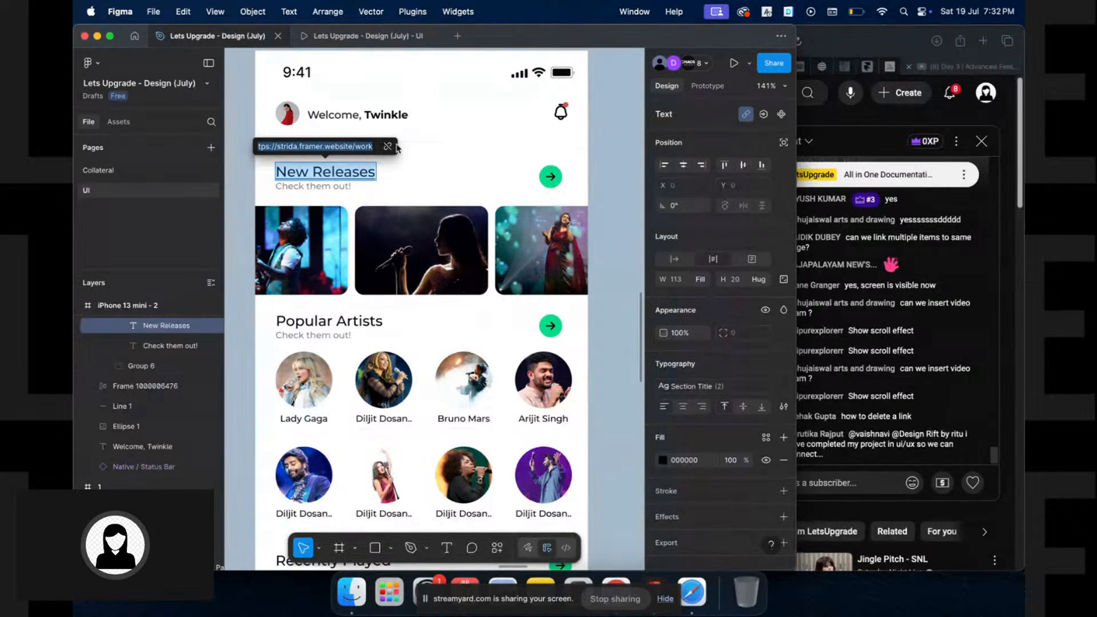
pyautogui.click(389, 148)
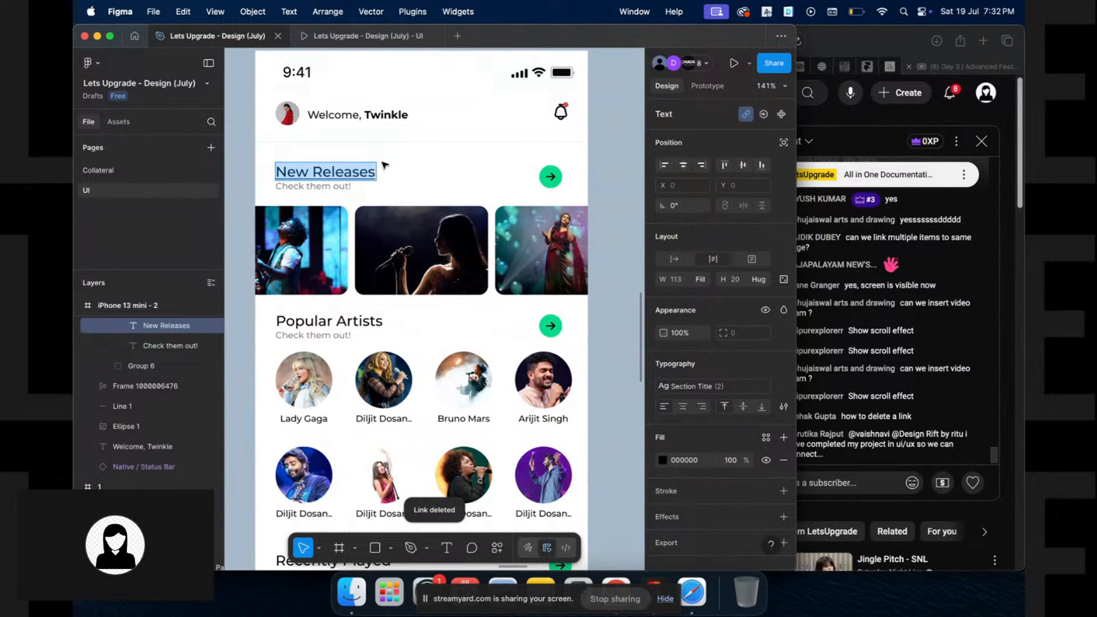
pyautogui.press('Escape')
pyautogui.press('Escape')
pyautogui.press('Escape')
pyautogui.click(436, 148)
# Review the planning notes beside the app screens, highlighting the lines on UI pages, prototyping and the landing page
pyautogui.scroll(-5, 436, 148)
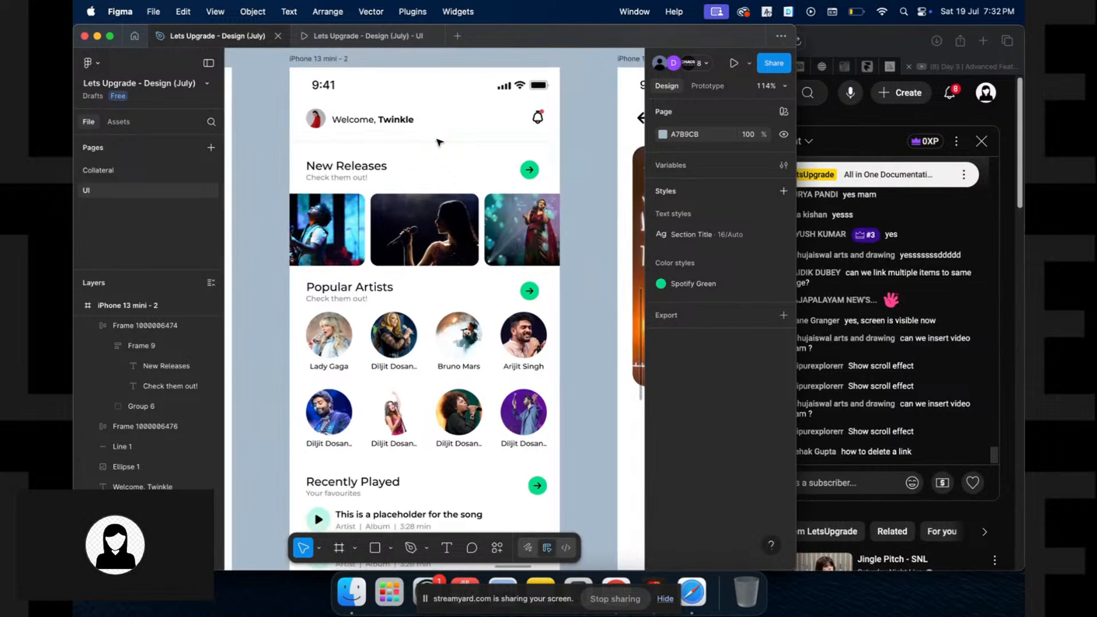
pyautogui.hscroll(2, 439, 142)
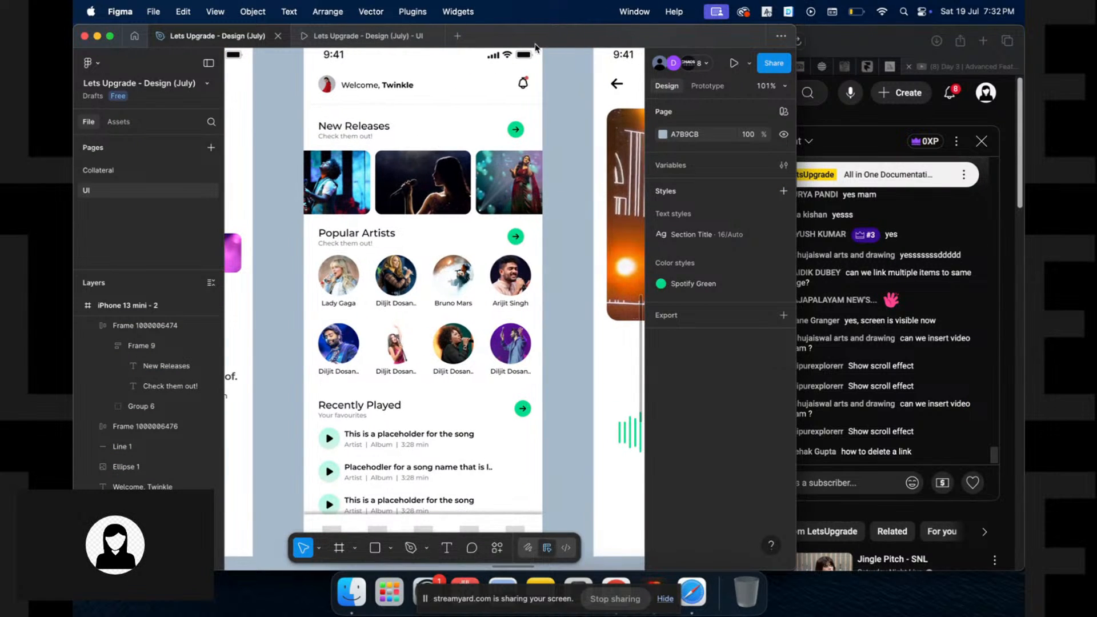
pyautogui.scroll(-8, 582, 315)
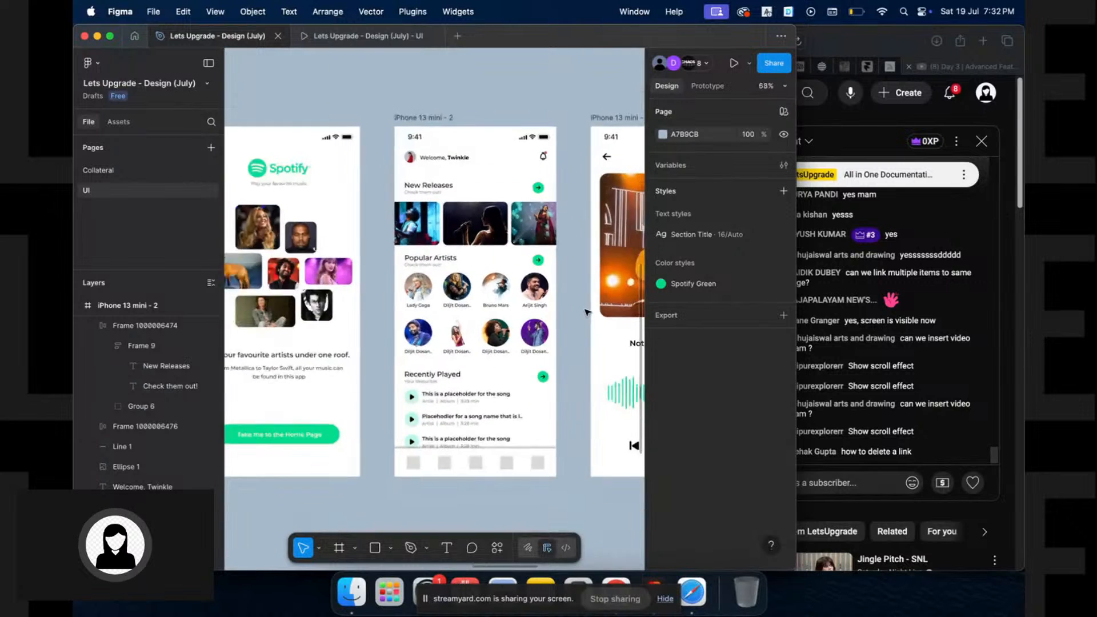
pyautogui.scroll(6, 542, 244)
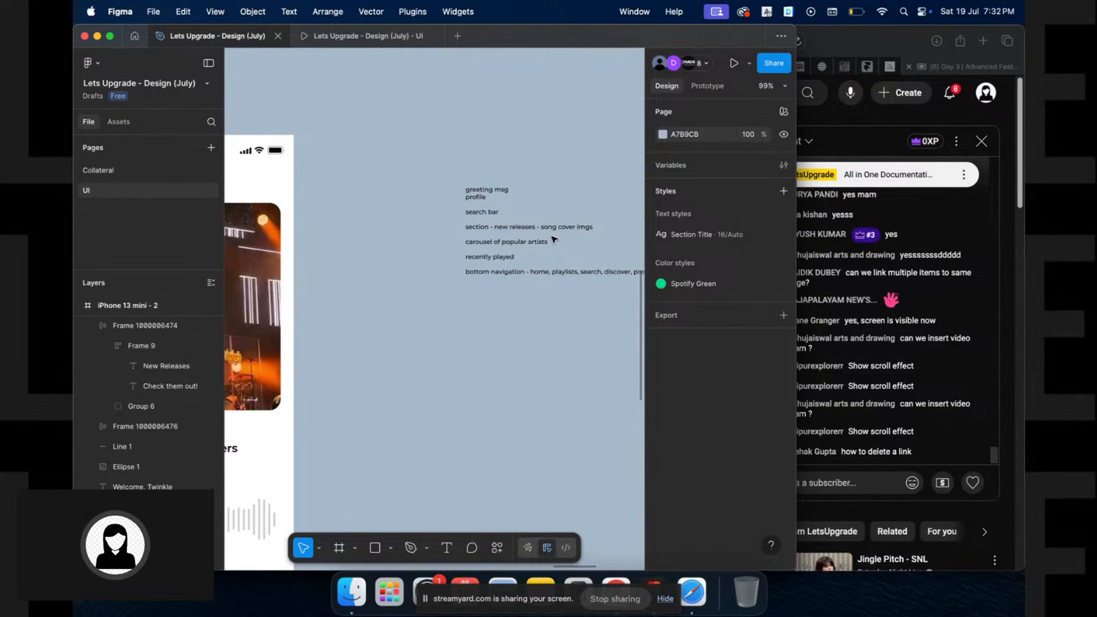
pyautogui.hscroll(3, 553, 239)
pyautogui.scroll(-4, 549, 229)
pyautogui.scroll(3, 544, 206)
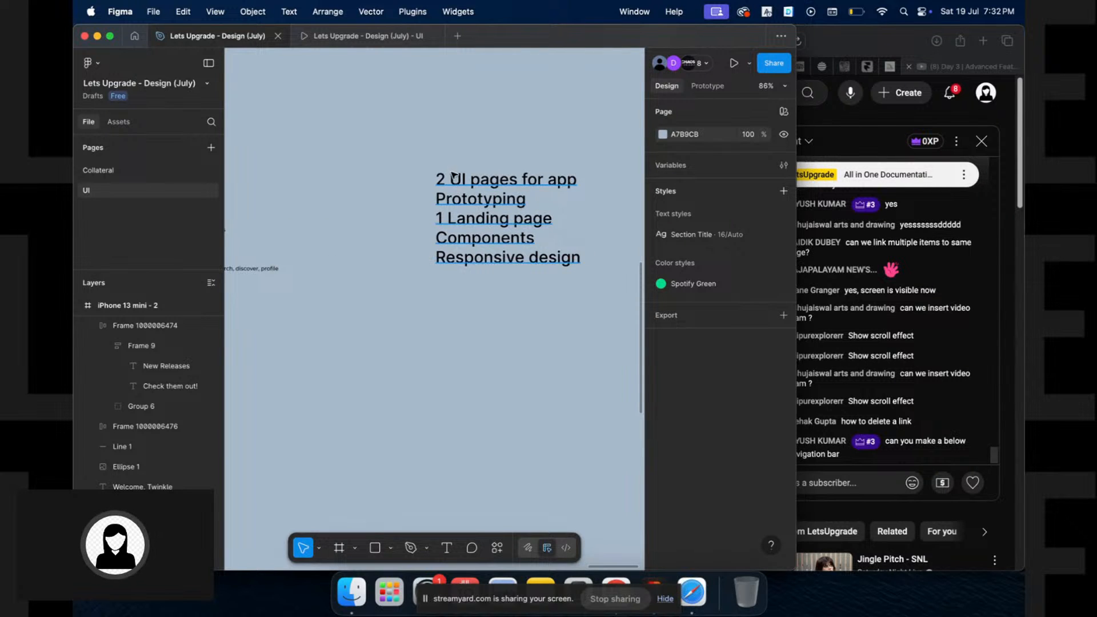
pyautogui.click(453, 175)
pyautogui.doubleClick(453, 177)
pyautogui.moveTo(577, 180); pyautogui.dragTo(450, 179)
pyautogui.moveTo(552, 199); pyautogui.dragTo(417, 199)
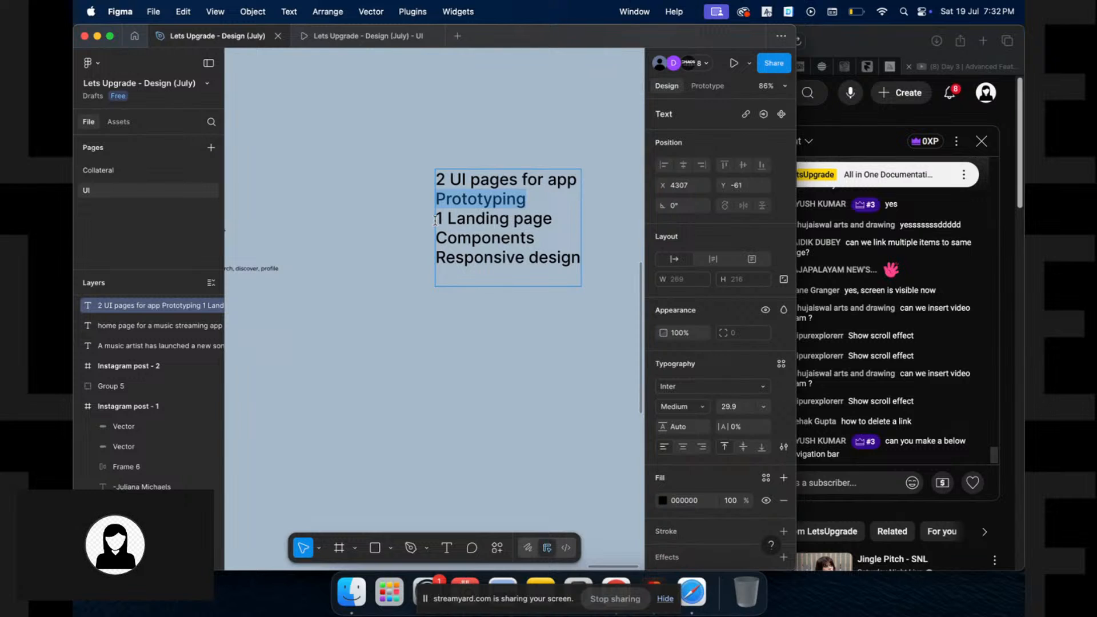
pyautogui.moveTo(436, 219); pyautogui.dragTo(550, 219)
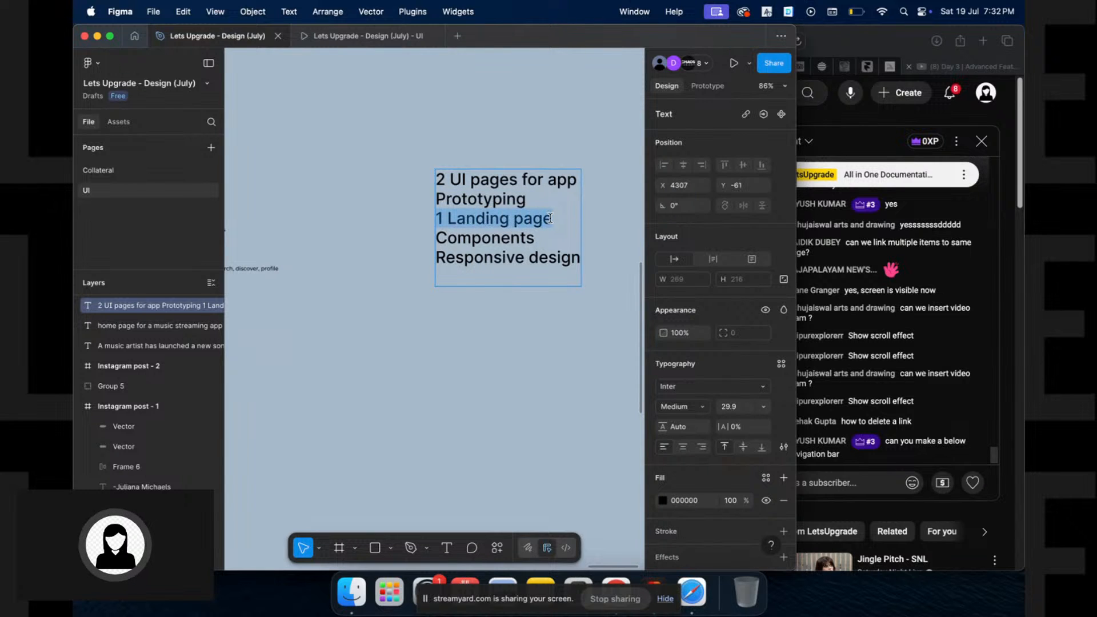
pyautogui.scroll(-3, 552, 217)
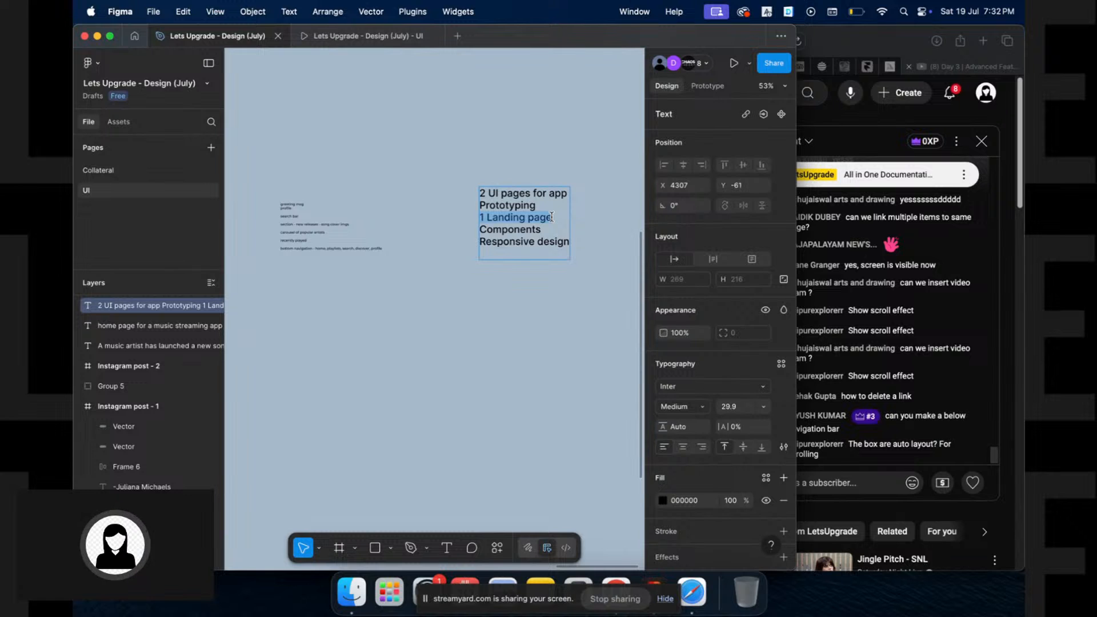
pyautogui.press('Escape')
pyautogui.press('Escape')
# Create a MacBook Pro 14" frame on the empty canvas and place it to the right of the grey test card, aligned with its top
pyautogui.scroll(-5, 518, 333)
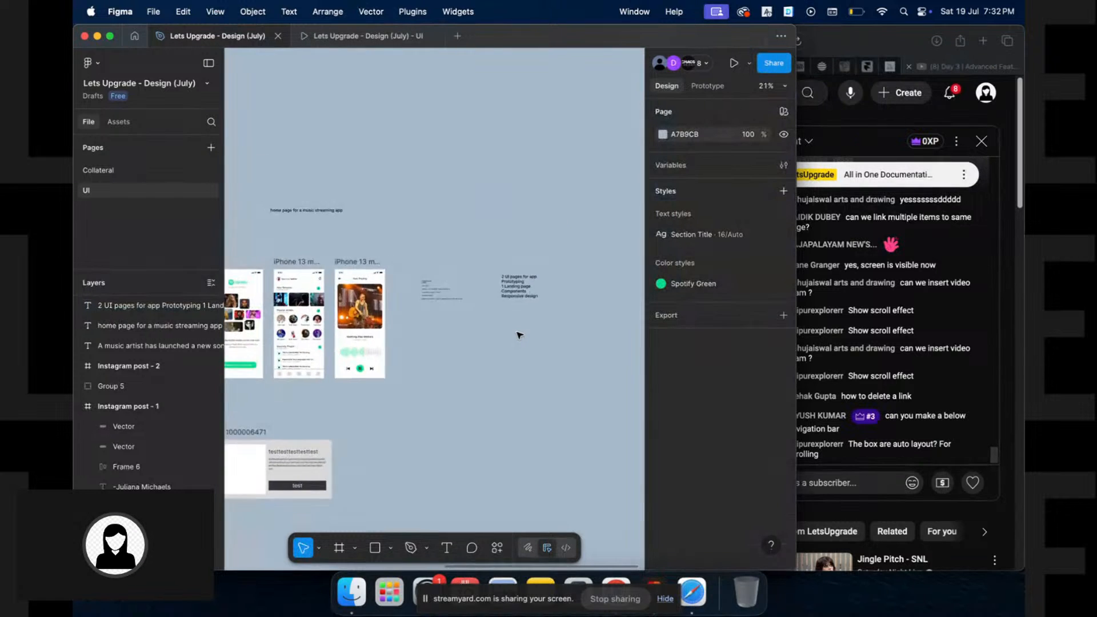
pyautogui.scroll(-3, 517, 334)
pyautogui.scroll(4, 369, 272)
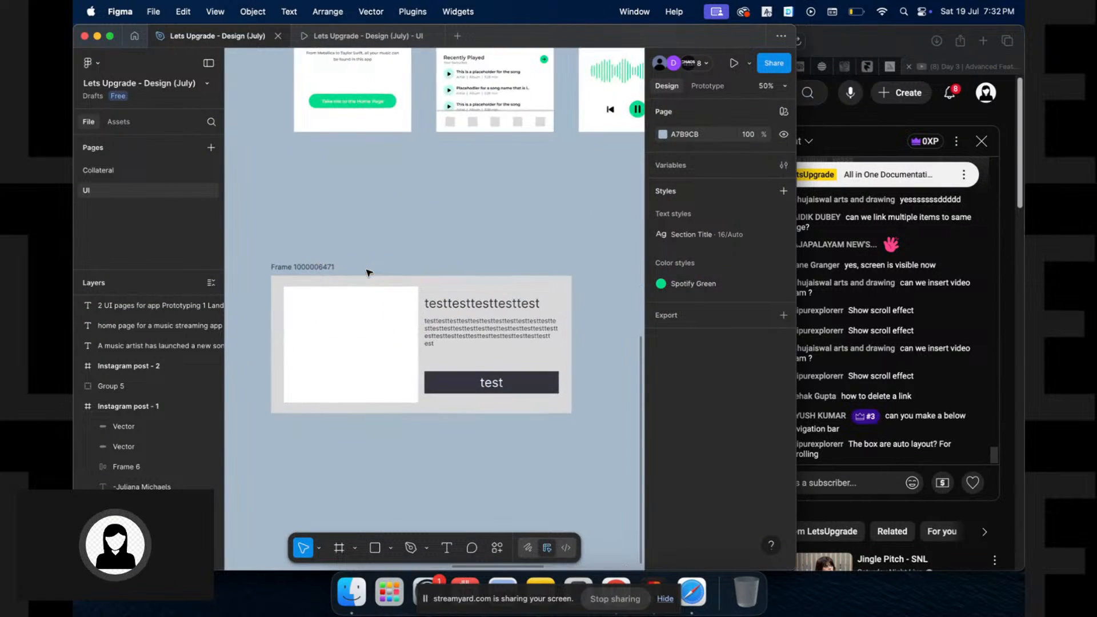
pyautogui.click(301, 236)
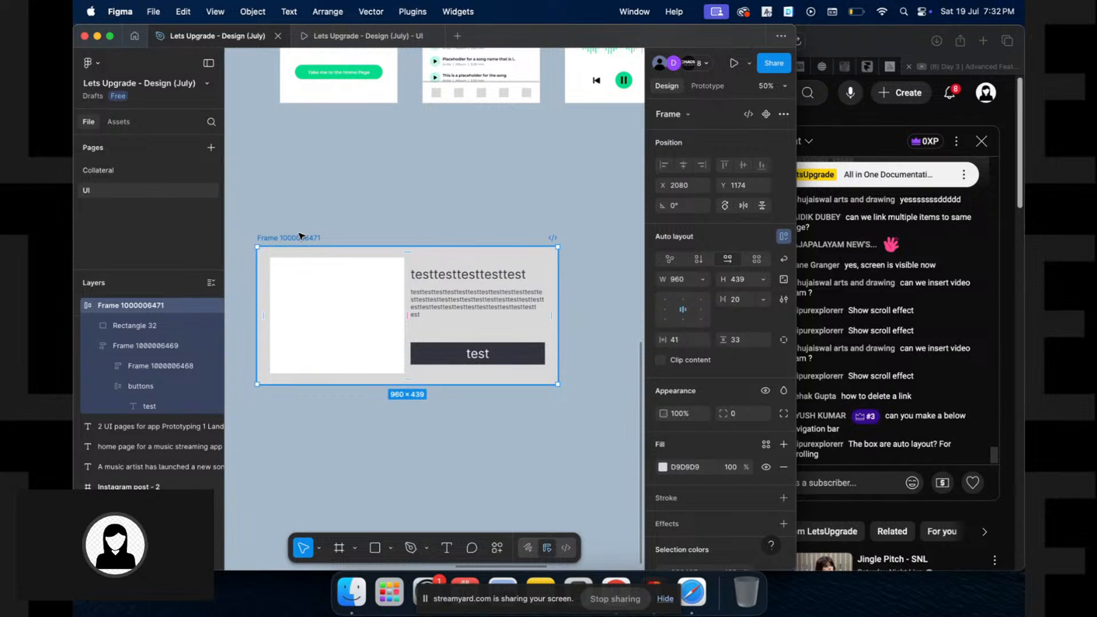
pyautogui.scroll(-2, 299, 235)
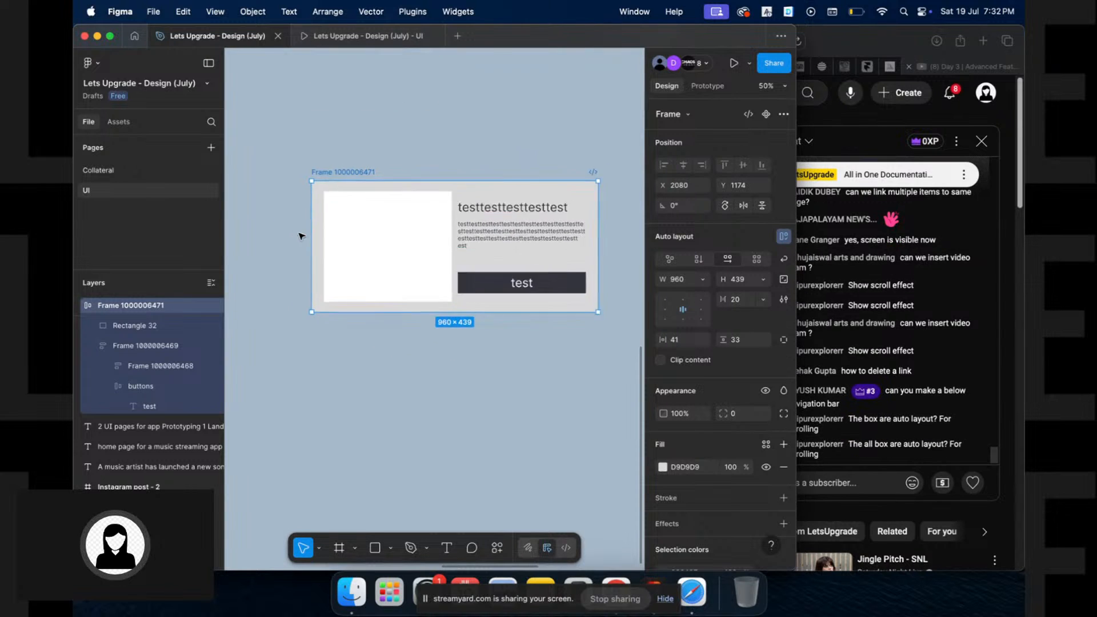
pyautogui.scroll(-5, 300, 235)
pyautogui.scroll(-2, 299, 235)
pyautogui.scroll(-3, 299, 235)
pyautogui.click(334, 228)
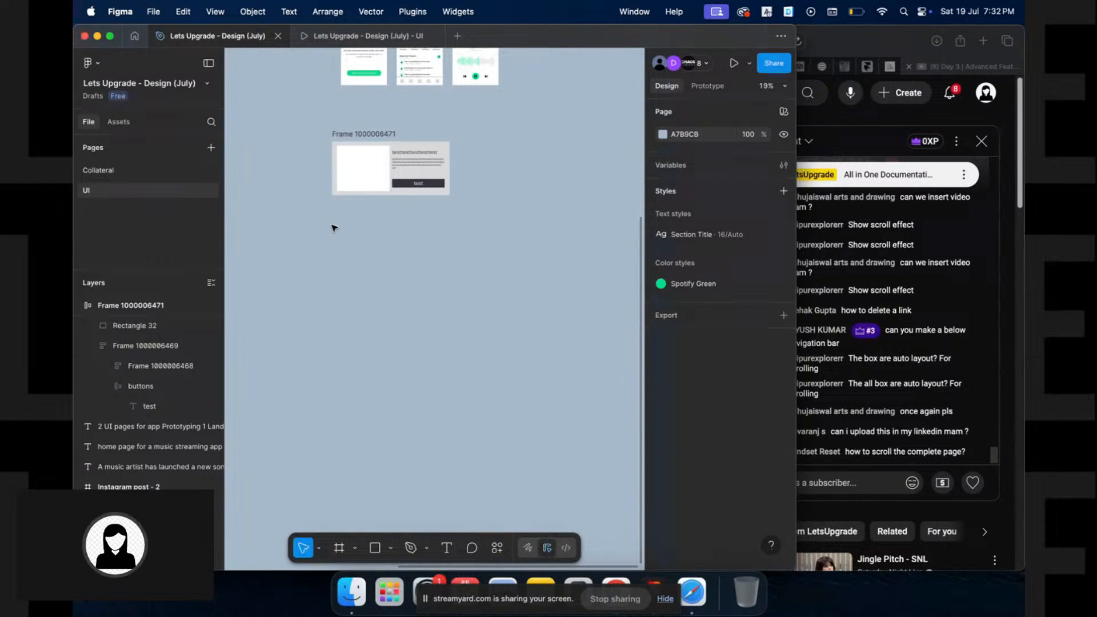
pyautogui.press('f')
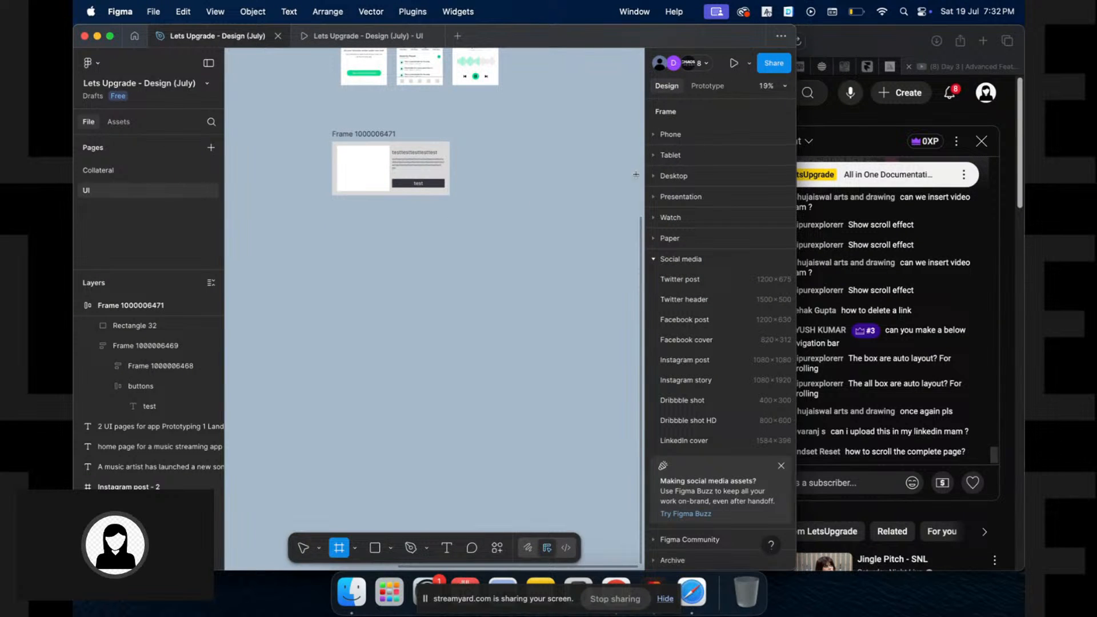
pyautogui.click(656, 177)
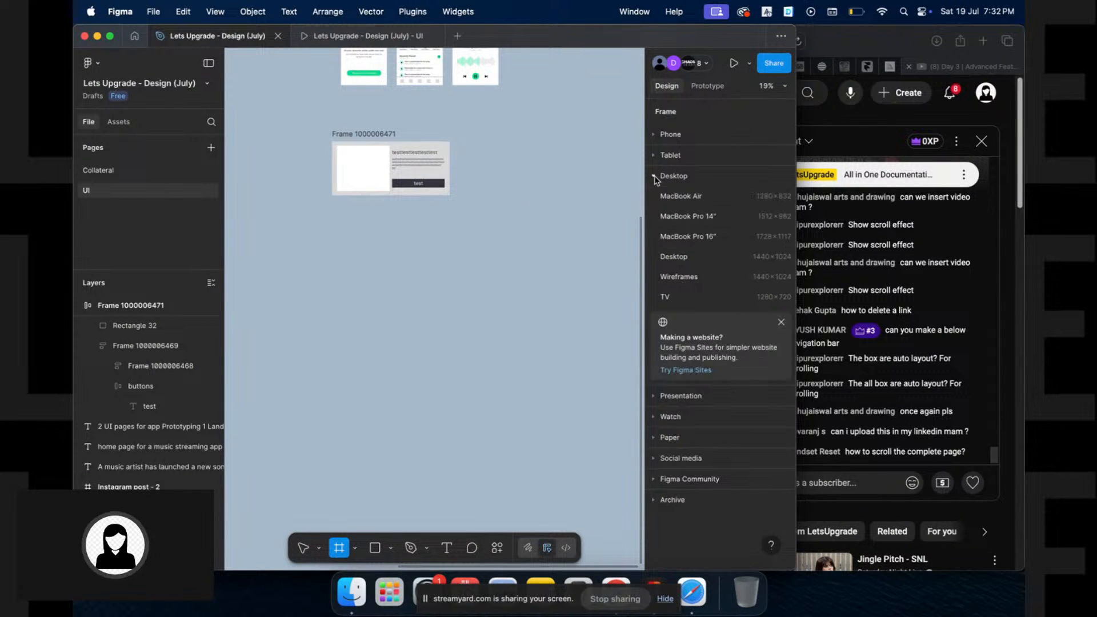
pyautogui.click(686, 216)
pyautogui.moveTo(380, 307); pyautogui.dragTo(525, 198)
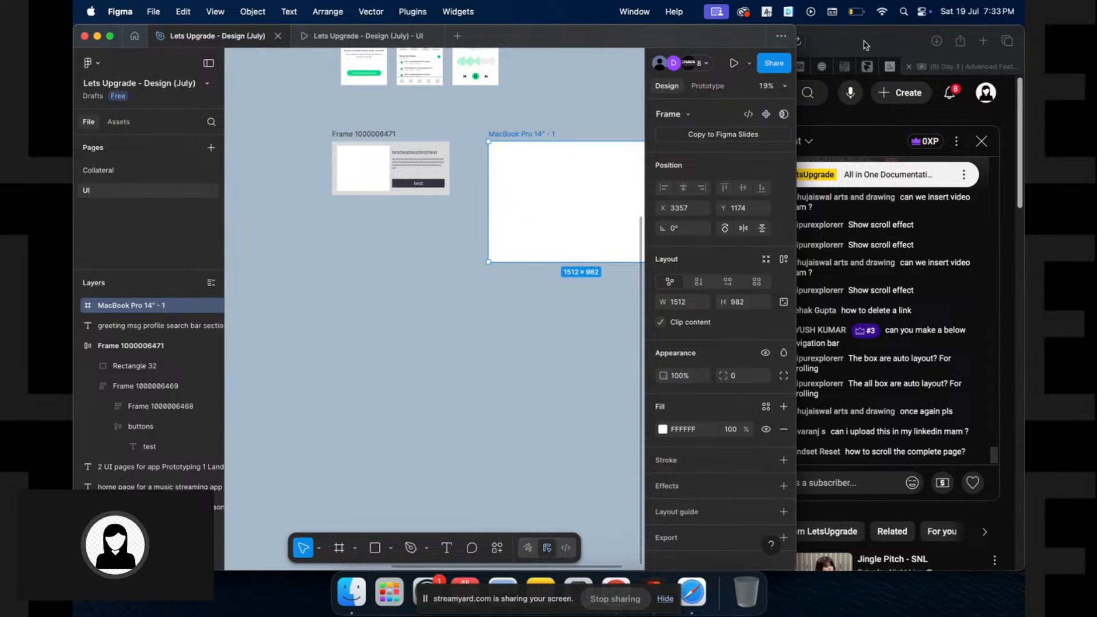
# Switch to Safari and search Google Images in a new tab for "singer song album concert"
pyautogui.click(863, 41)
pyautogui.press('super+t')
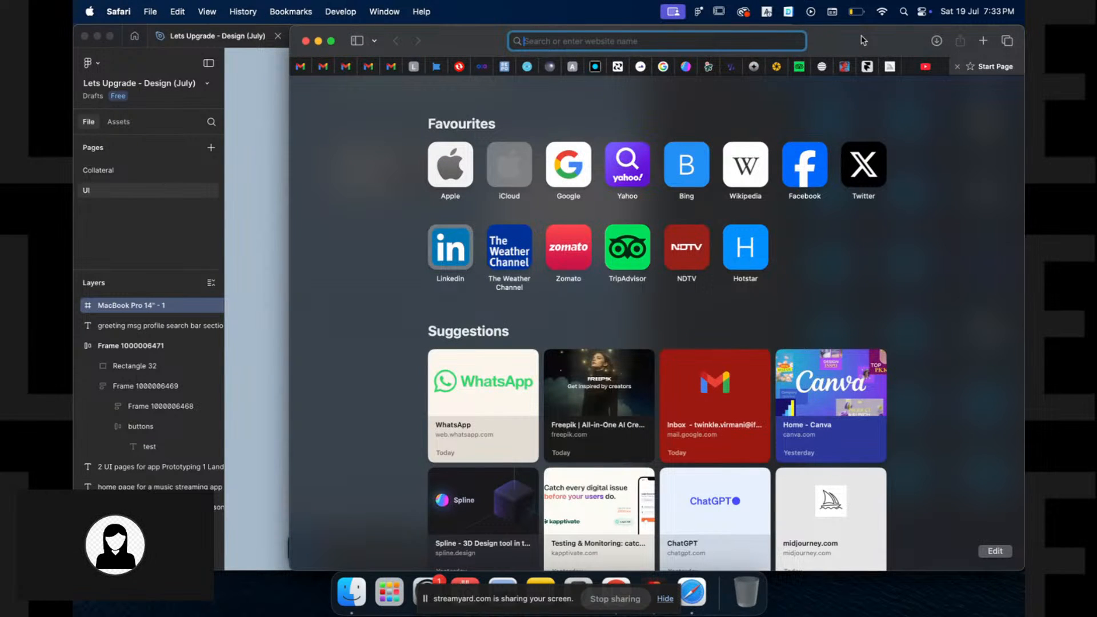
pyautogui.write('singer song alb')
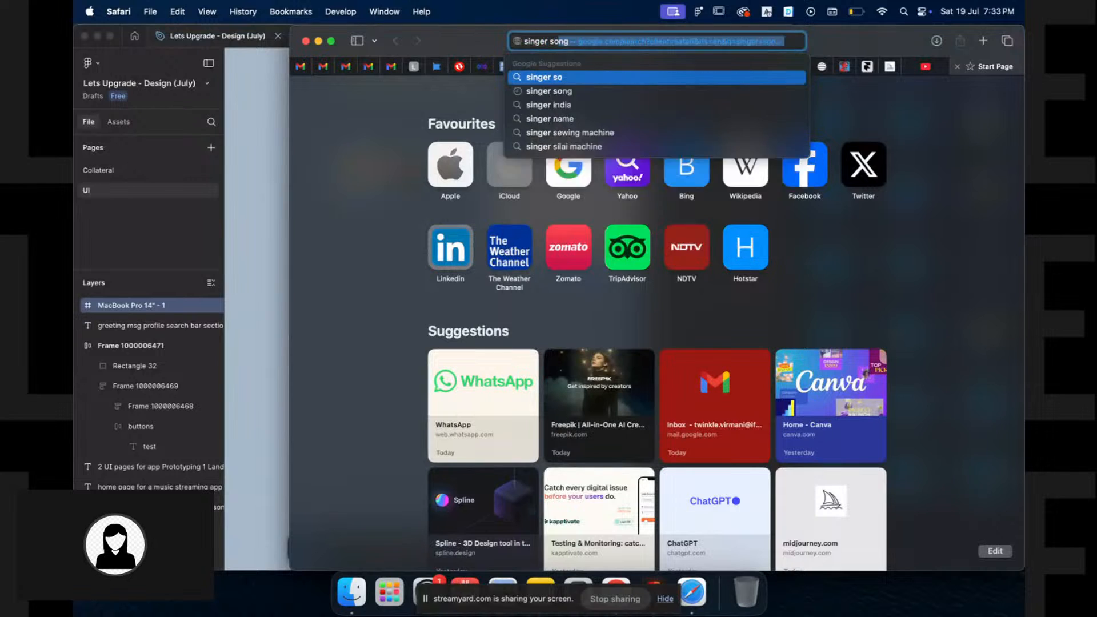
pyautogui.write('um')
pyautogui.press('Return')
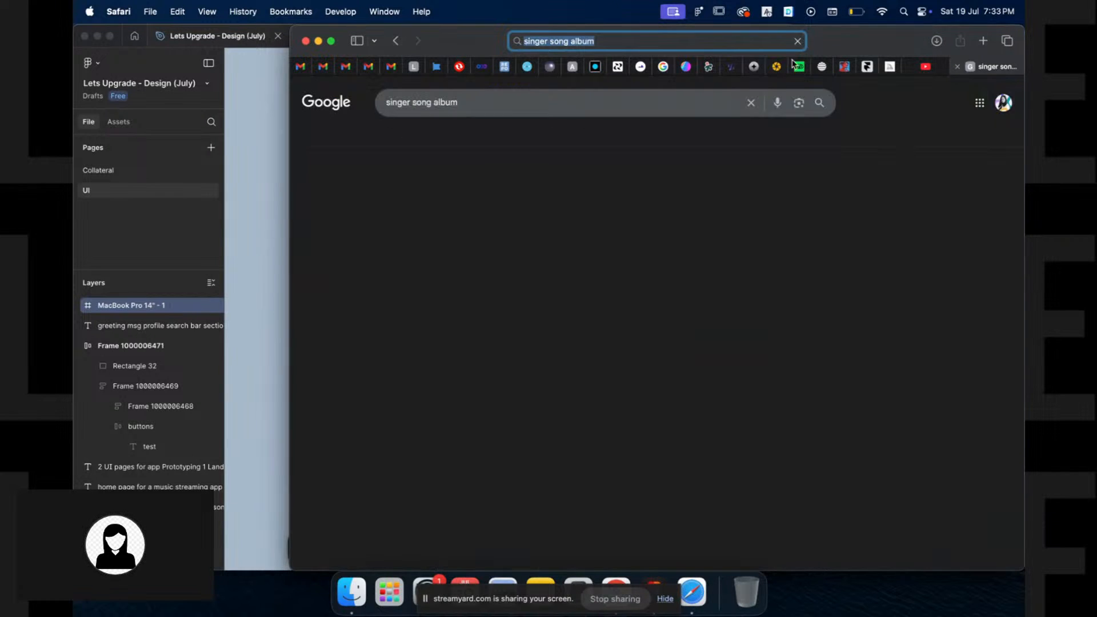
pyautogui.click(666, 103)
pyautogui.write('concert')
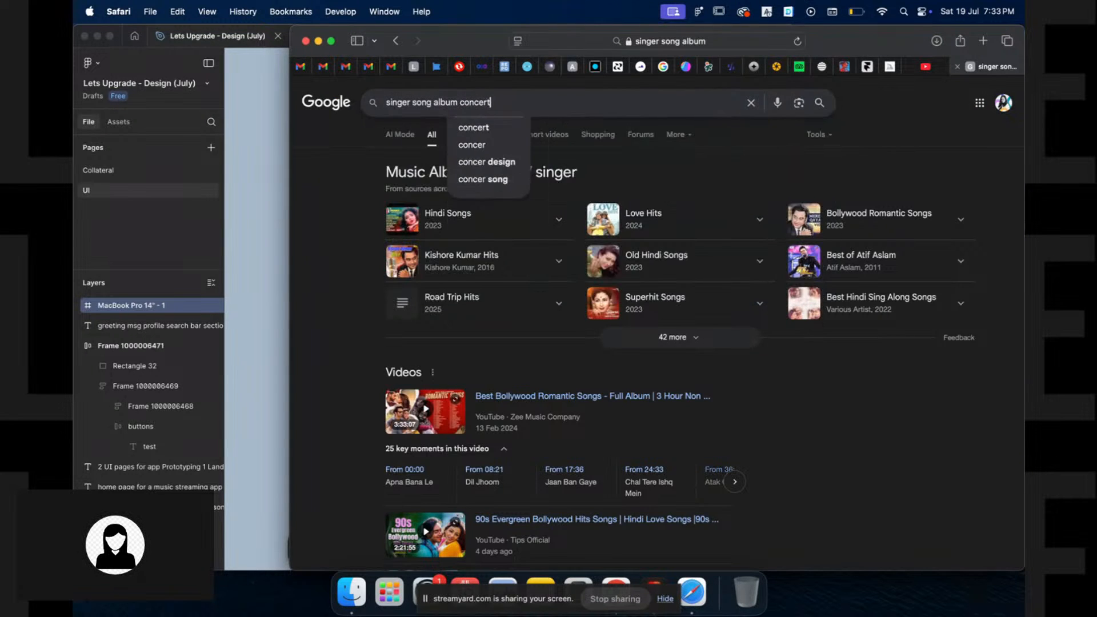
pyautogui.press('Return')
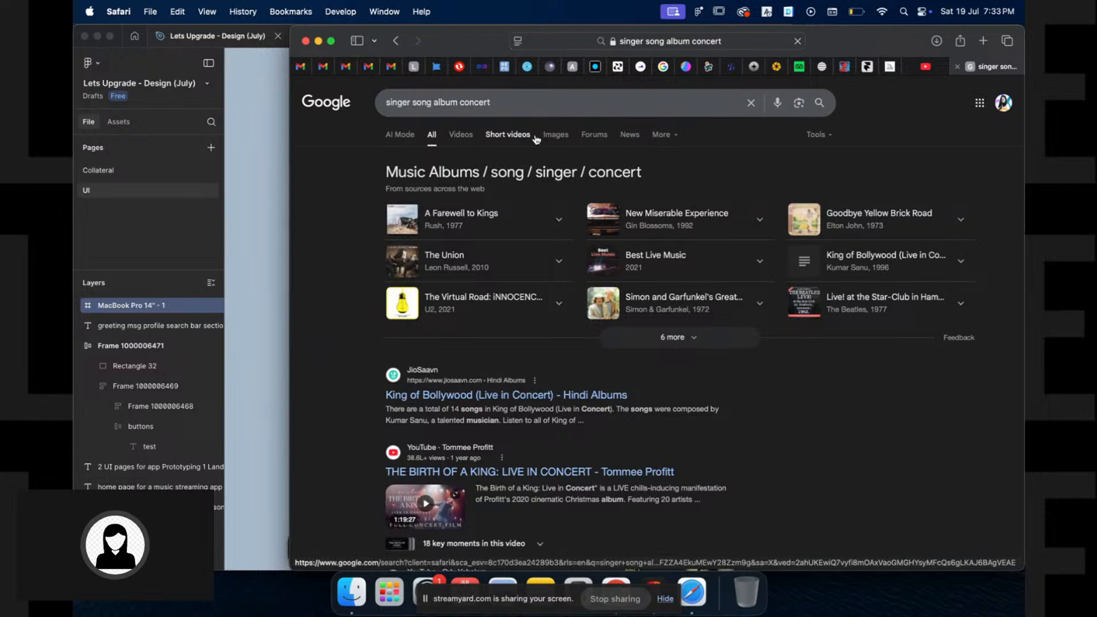
pyautogui.click(552, 139)
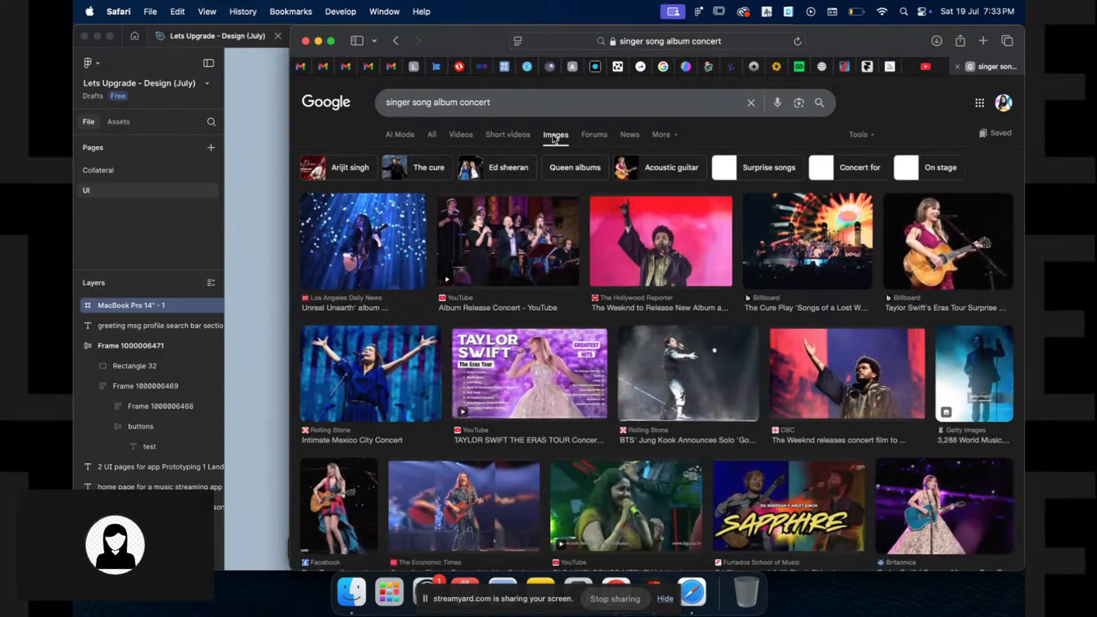
# Preview the Billboard concert stage photo with its related images and limit the image search to large results
pyautogui.click(780, 228)
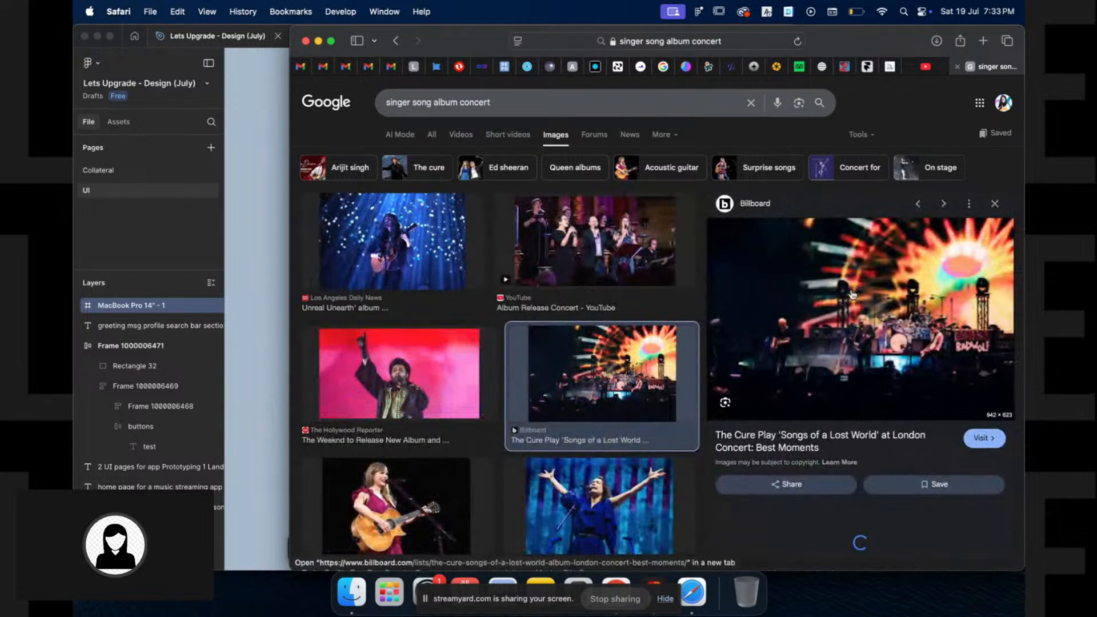
pyautogui.scroll(-5, 840, 317)
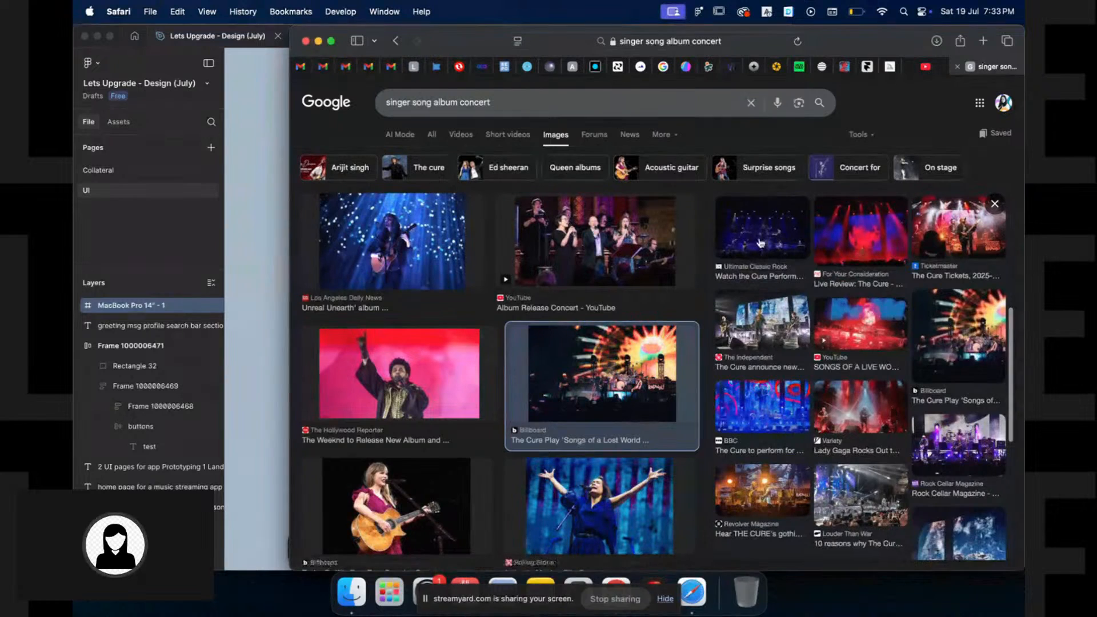
pyautogui.click(863, 136)
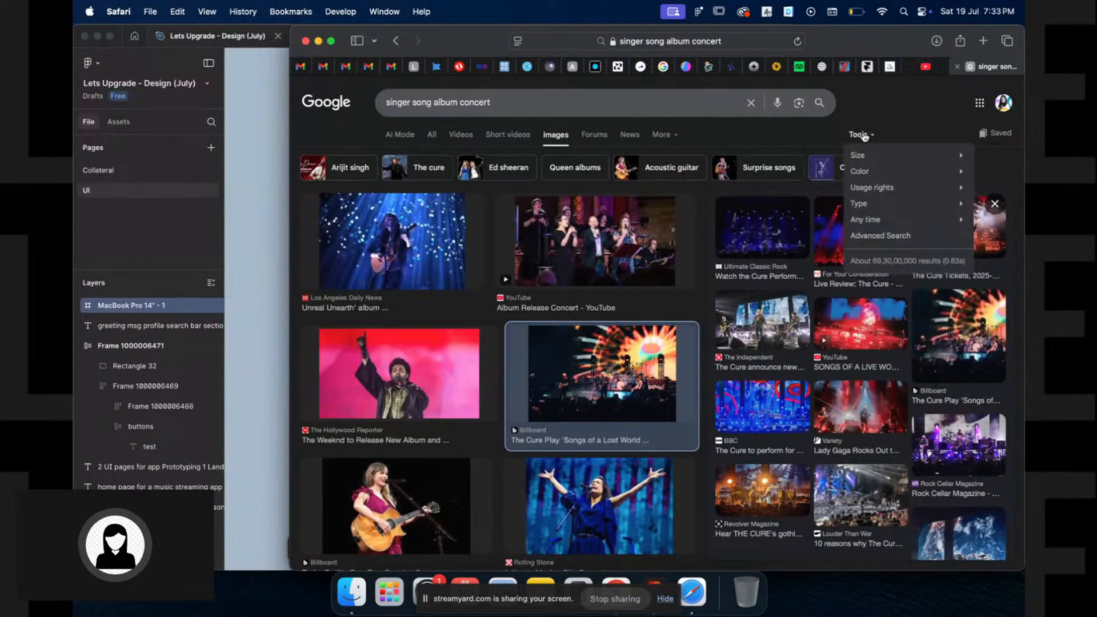
pyautogui.moveTo(858, 155)
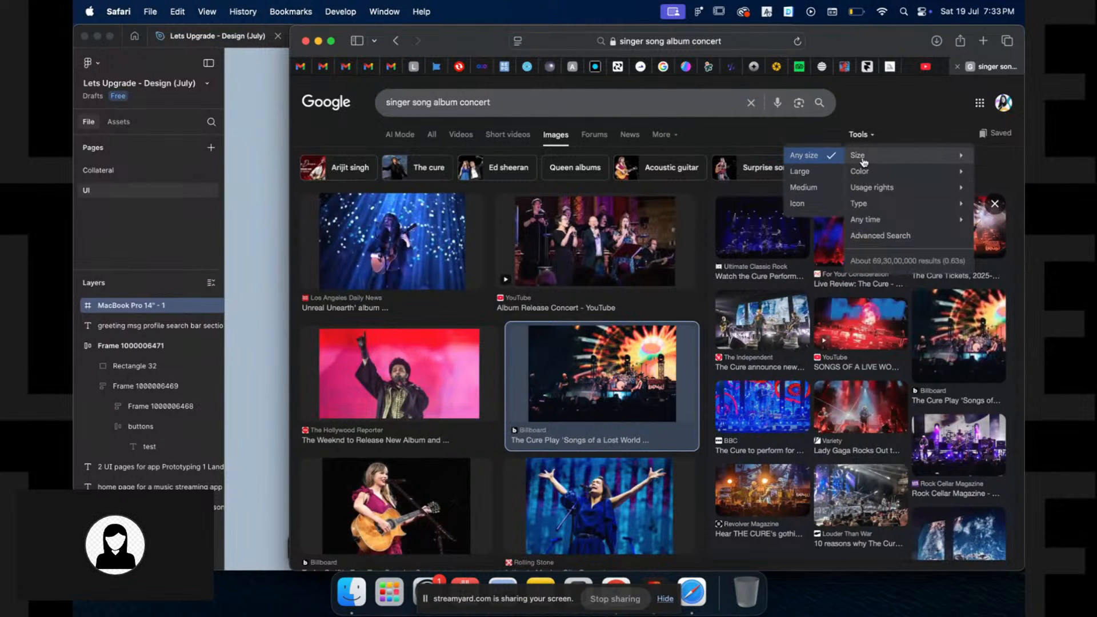
pyautogui.click(808, 177)
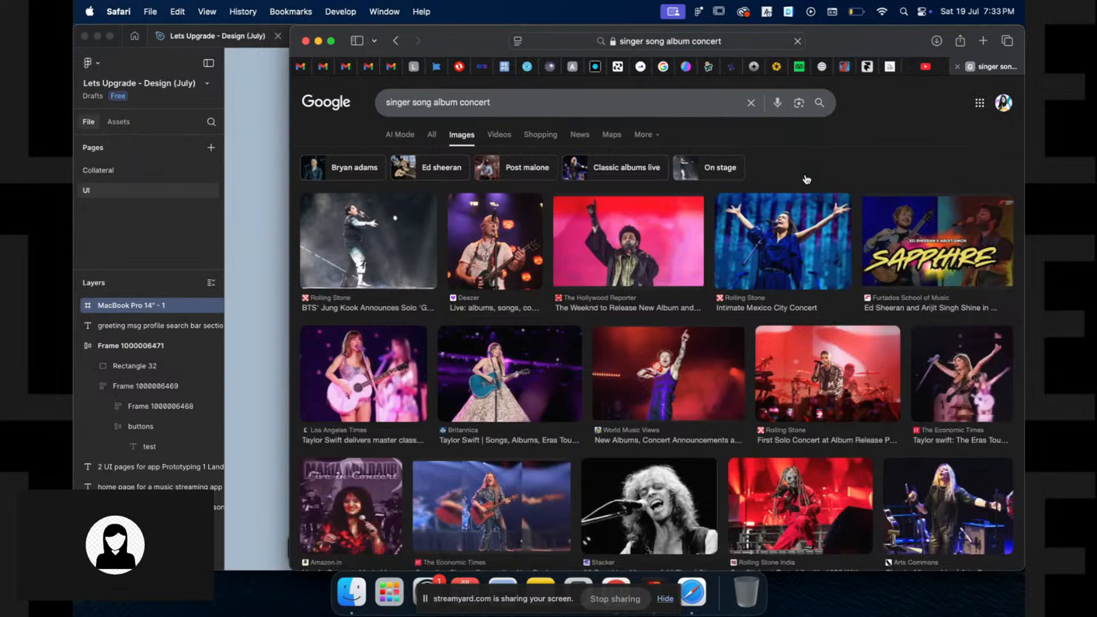
# Open the Rolling Stone photo of Zayn Malik's first solo concert from the results and copy the image
pyautogui.scroll(-1, 684, 294)
pyautogui.scroll(-2, 684, 294)
pyautogui.click(848, 280)
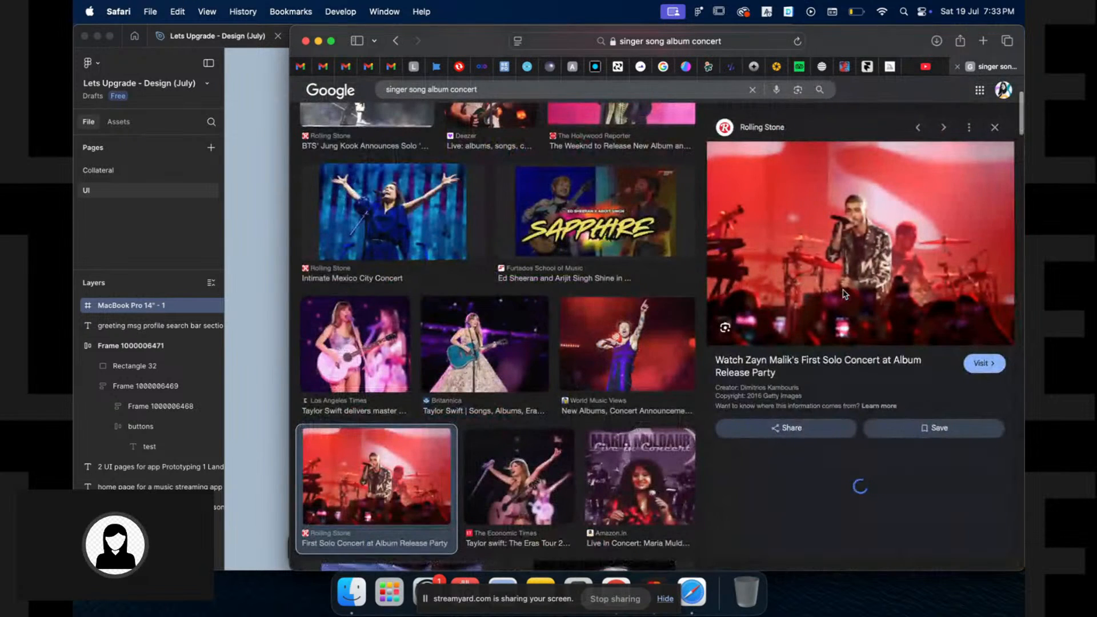
pyautogui.rightClick(922, 202)
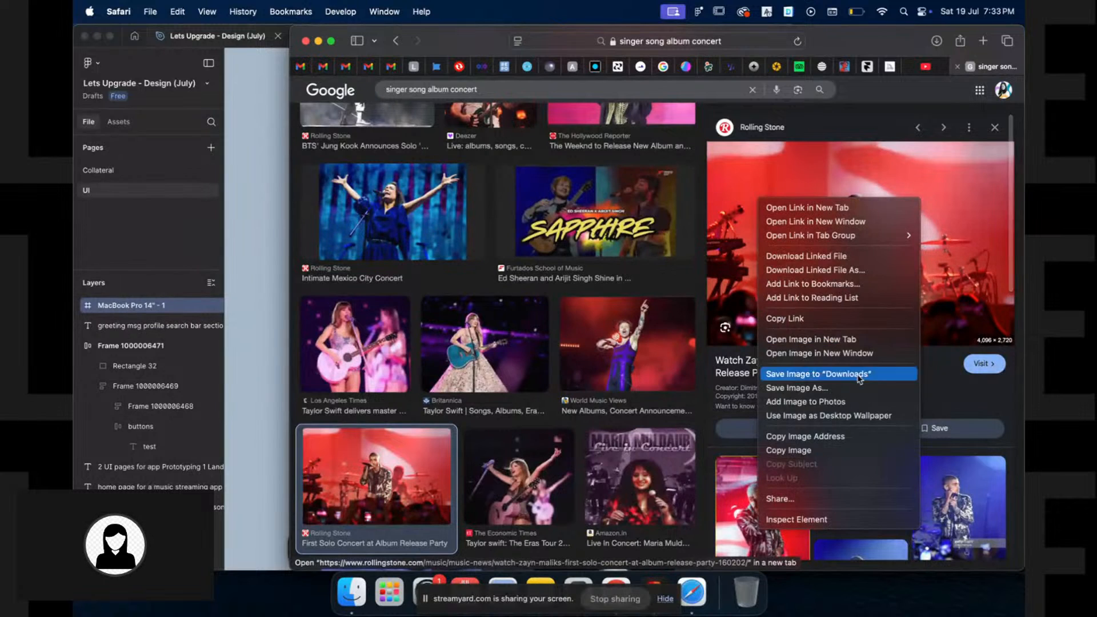
pyautogui.click(803, 449)
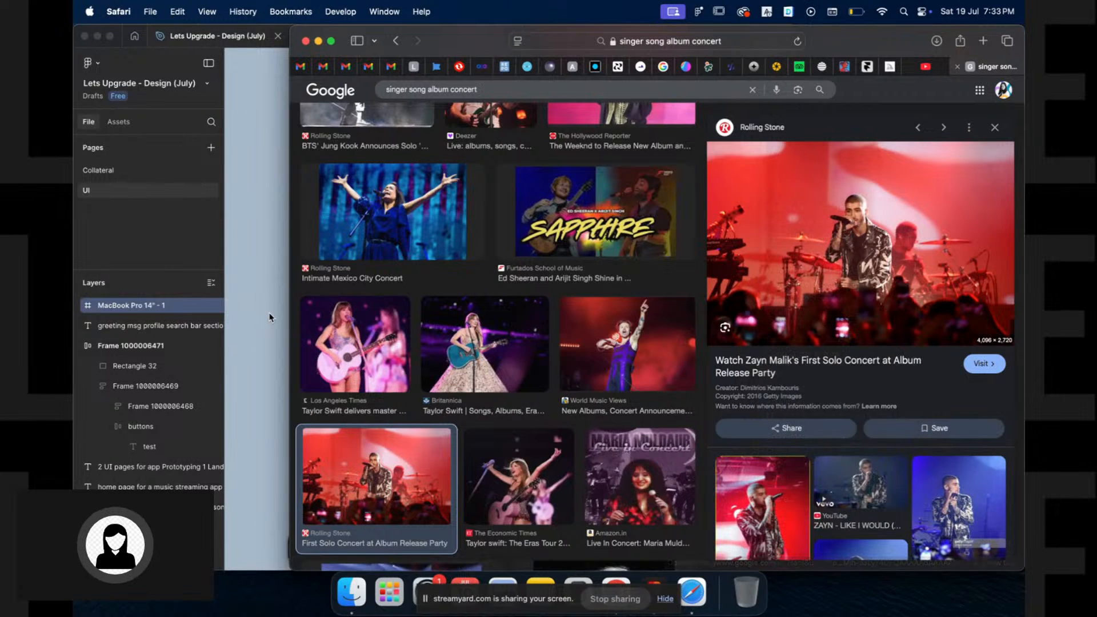
# Switch back to Figma and paste the copied concert photo into the MacBook Pro 14" frame
pyautogui.click(252, 317)
pyautogui.scroll(3, 607, 185)
pyautogui.press('super+v')
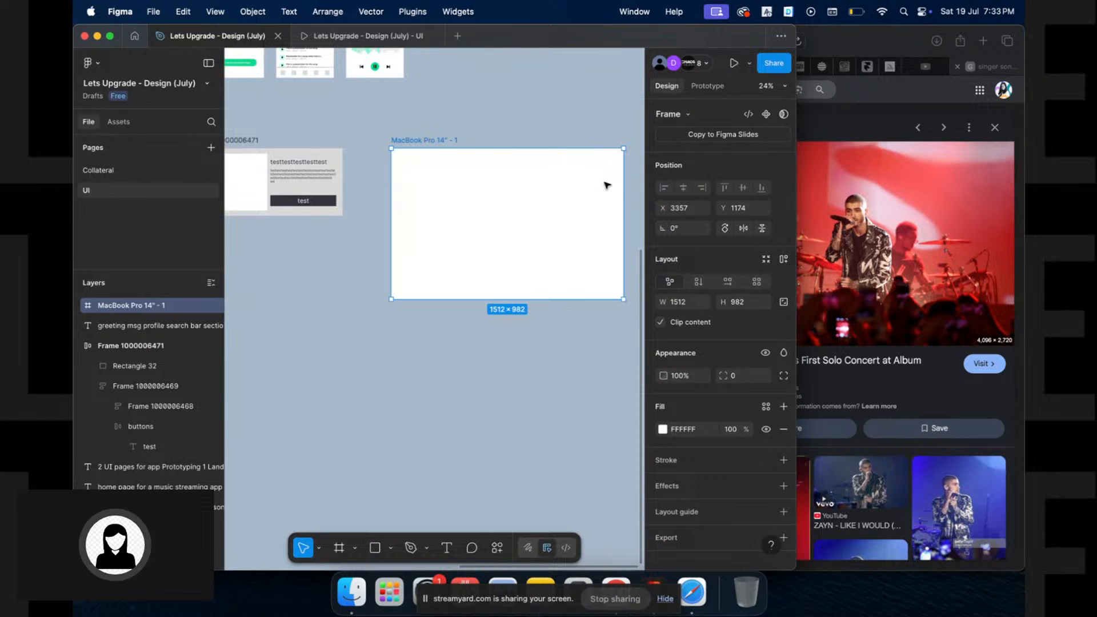
pyautogui.scroll(-3, 423, 198)
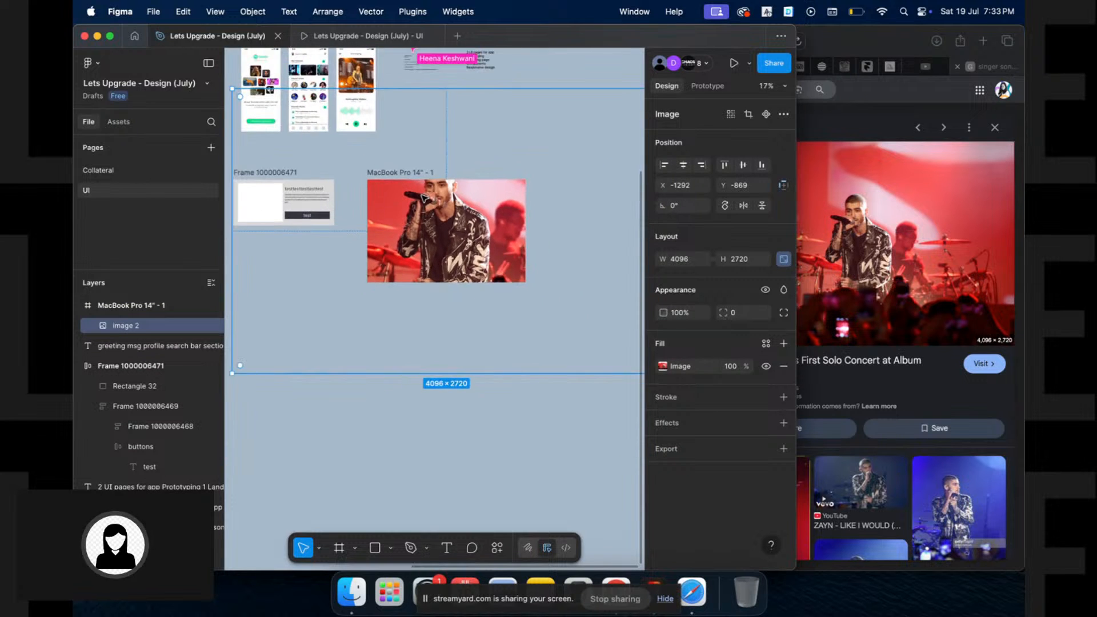
# Scale the concert photo down to about 1450 × 962 and shift it partly past the frame's left edge
pyautogui.moveTo(472, 112); pyautogui.dragTo(465, 189)
pyautogui.scroll(5, 465, 187)
pyautogui.moveTo(563, 213); pyautogui.dragTo(453, 221)
pyautogui.scroll(-3, 569, 214)
pyautogui.hscroll(-3, 568, 214)
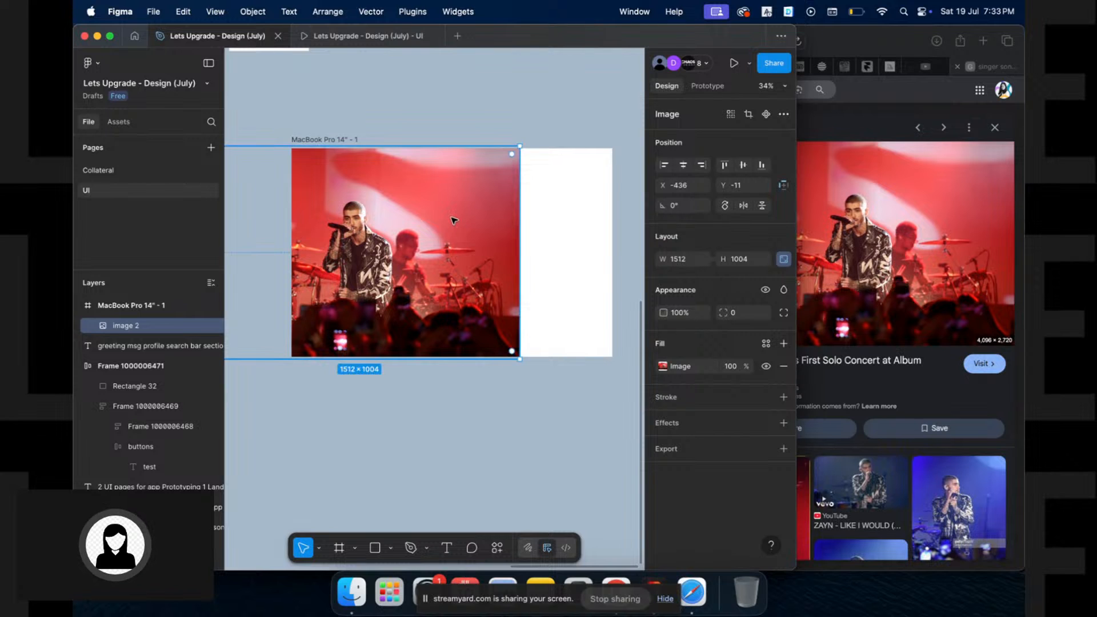
pyautogui.click(525, 201)
pyautogui.click(514, 202)
pyautogui.moveTo(520, 201); pyautogui.dragTo(506, 198)
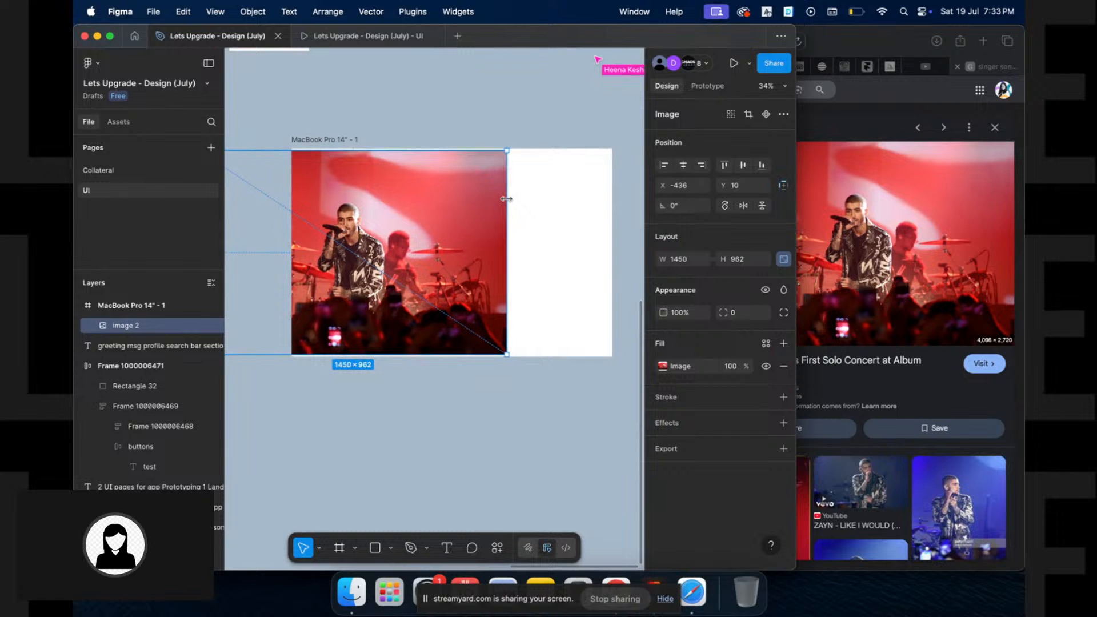
pyautogui.keyDown('ctrl'); pyautogui.scroll(5, 506, 198); pyautogui.keyUp('ctrl')
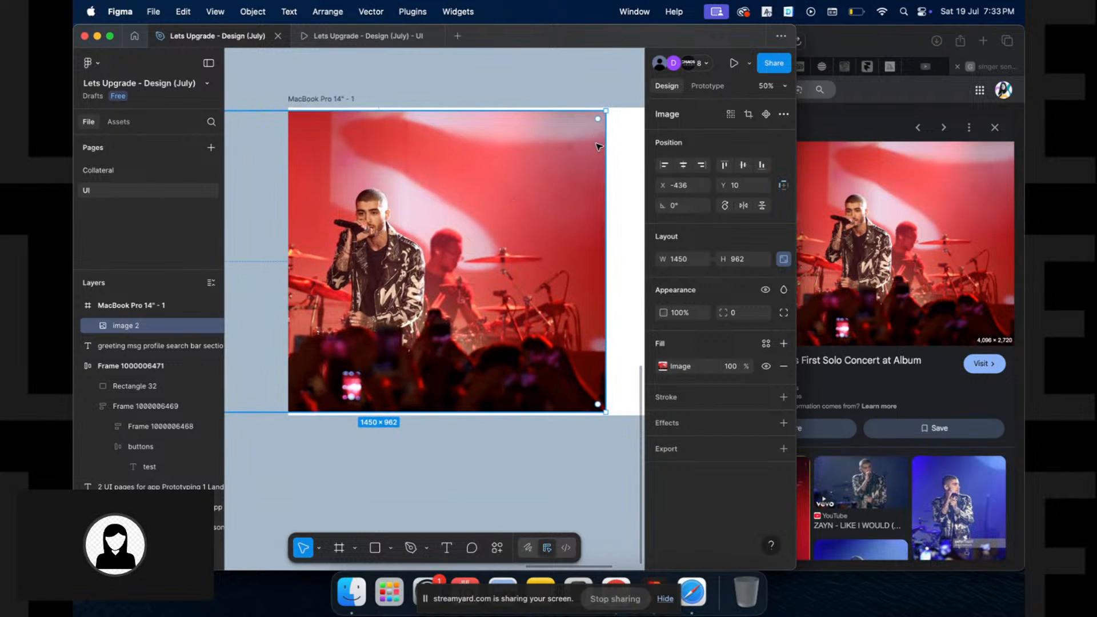
# Round the photo's corners to a radius of about 481 and scale it down to about 1052 × 699
pyautogui.moveTo(597, 121); pyautogui.dragTo(454, 245)
pyautogui.hscroll(-3, 443, 171)
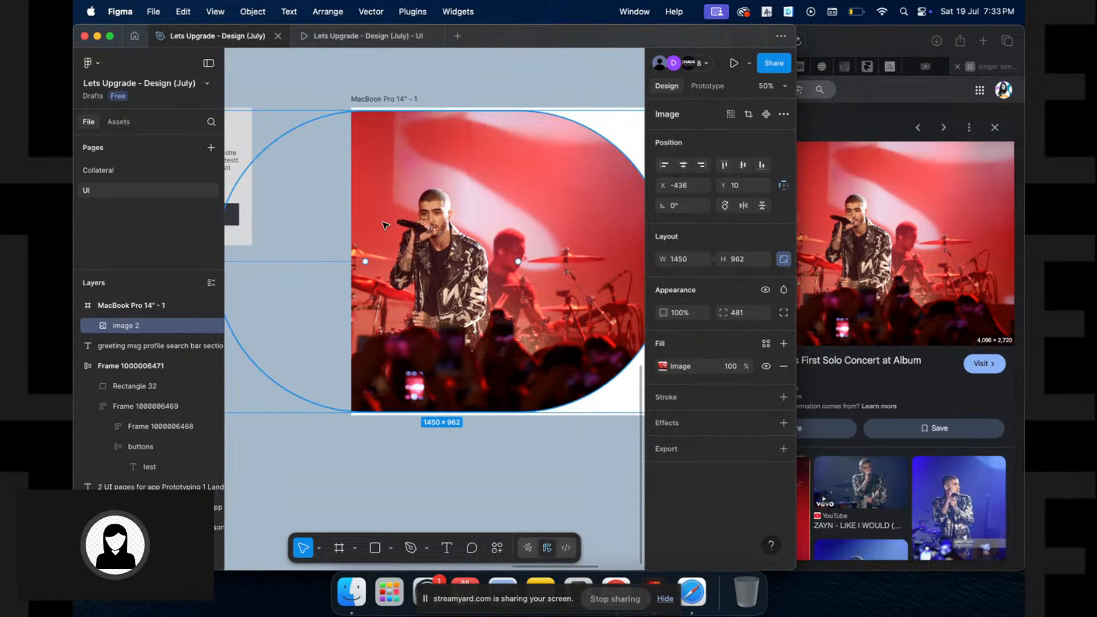
pyautogui.moveTo(444, 123); pyautogui.dragTo(443, 191)
pyautogui.hscroll(3, 398, 270)
pyautogui.scroll(-1, 398, 270)
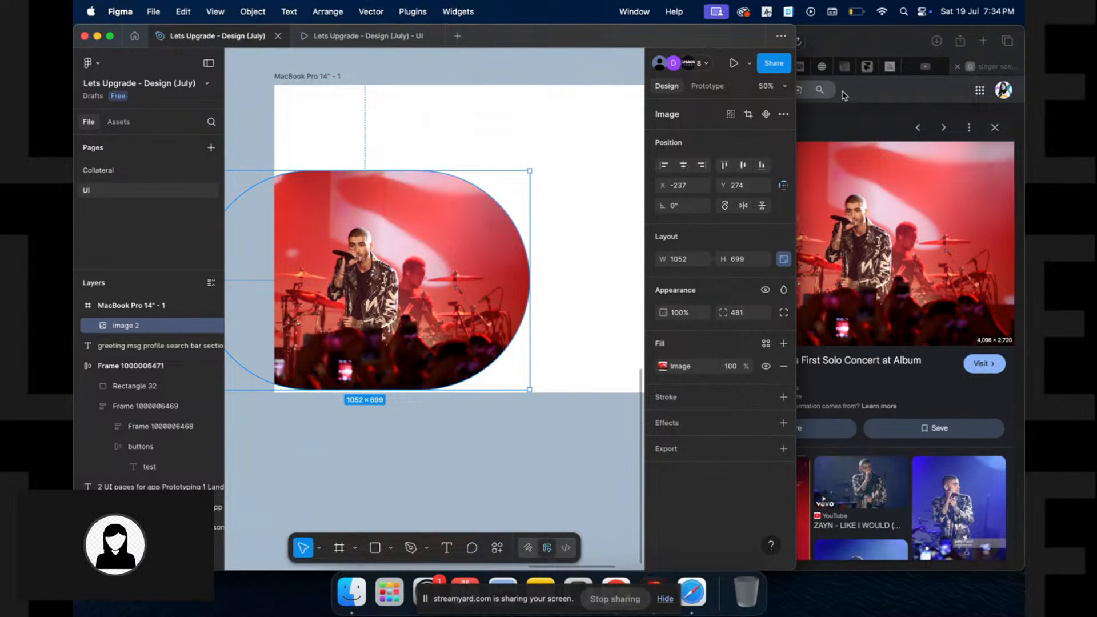
# Crop the photo from its bottom and top edges to about 1052 × 536 and deselect it
pyautogui.click(749, 114)
pyautogui.moveTo(364, 386); pyautogui.dragTo(365, 369)
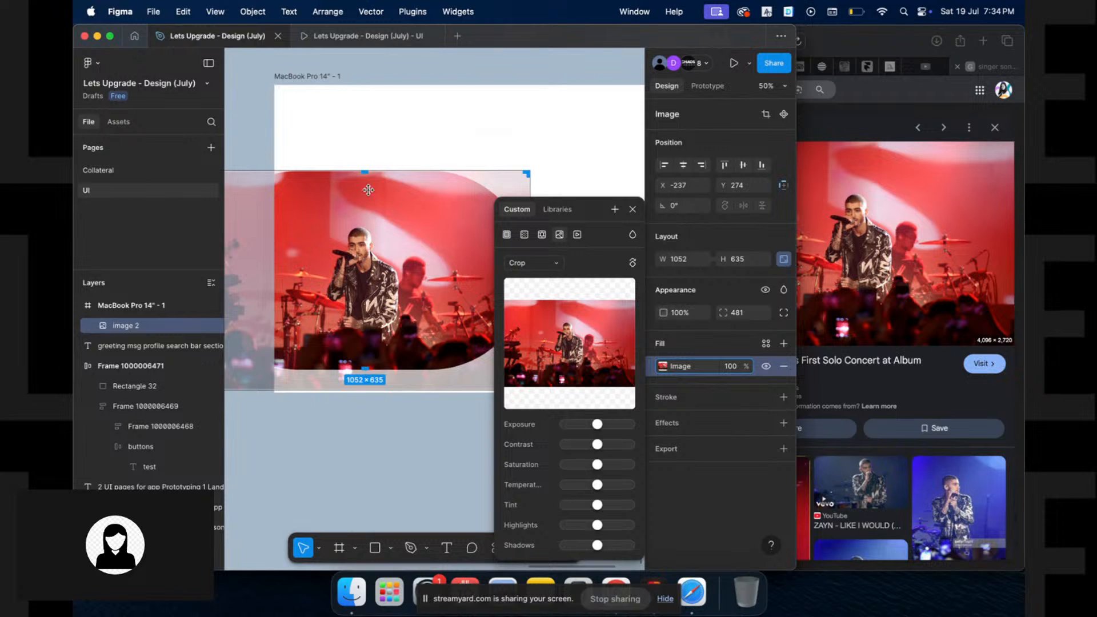
pyautogui.moveTo(365, 172); pyautogui.dragTo(366, 201)
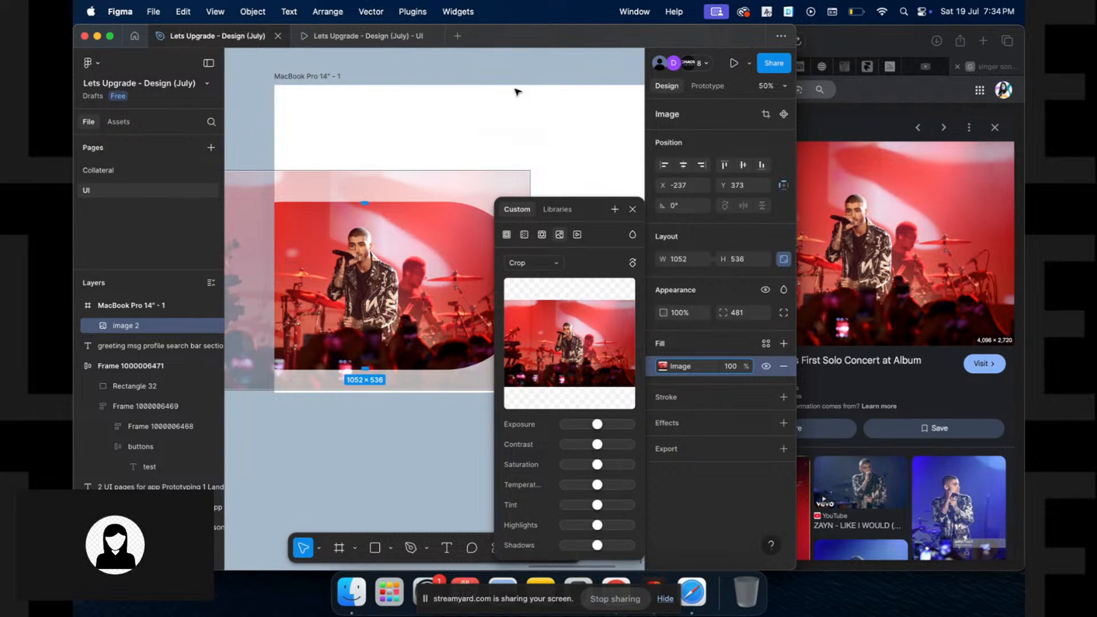
pyautogui.press('Return')
pyautogui.scroll(-2, 519, 121)
pyautogui.hscroll(2, 518, 121)
pyautogui.press('Escape')
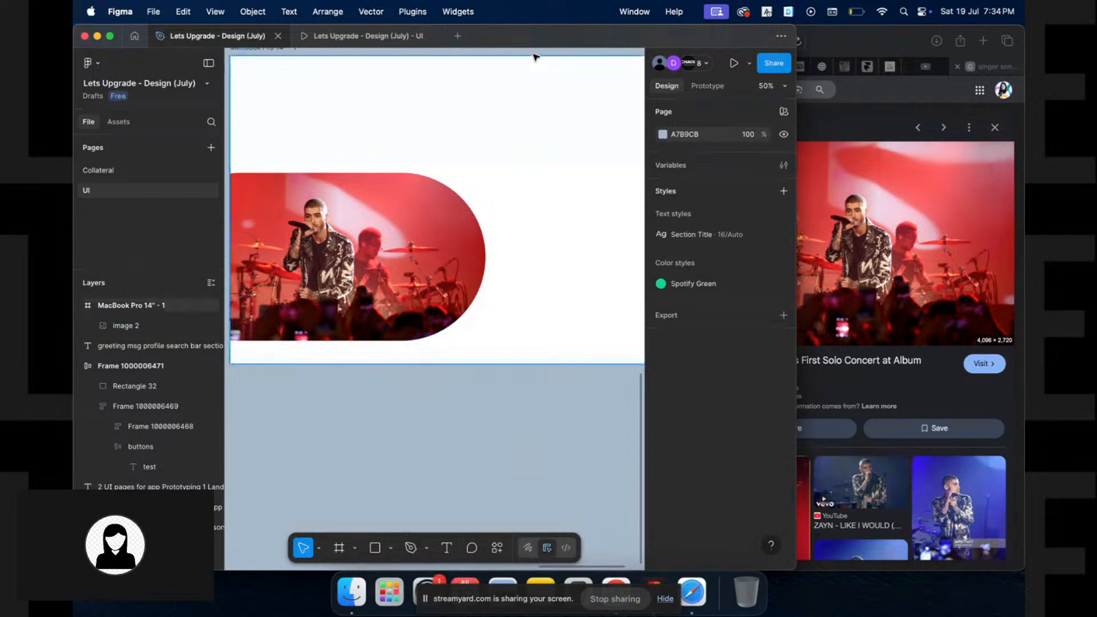
# Hide the interface, enlarge the rounded photo to about 1610 × 820 and move it to the frame's right side, extending past the edge
pyautogui.press('super+backslash')
pyautogui.scroll(3, 534, 57)
pyautogui.moveTo(346, 251); pyautogui.dragTo(604, 152)
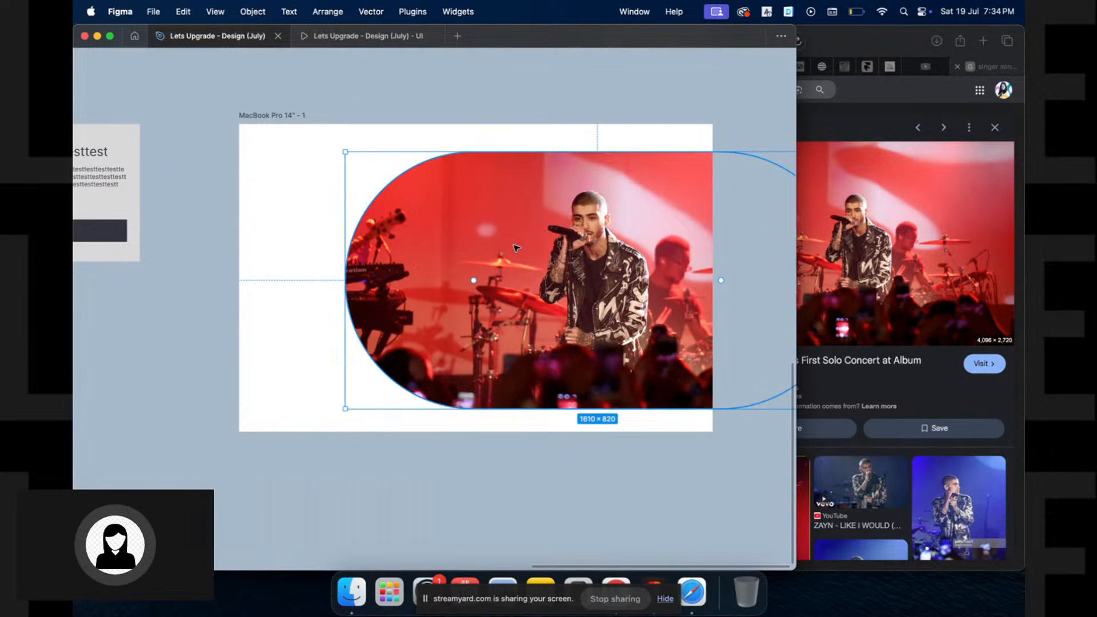
pyautogui.doubleClick(533, 245)
pyautogui.moveTo(533, 245); pyautogui.dragTo(542, 219)
pyautogui.click(320, 495)
pyautogui.hscroll(-2, 546, 219)
pyautogui.scroll(1, 545, 218)
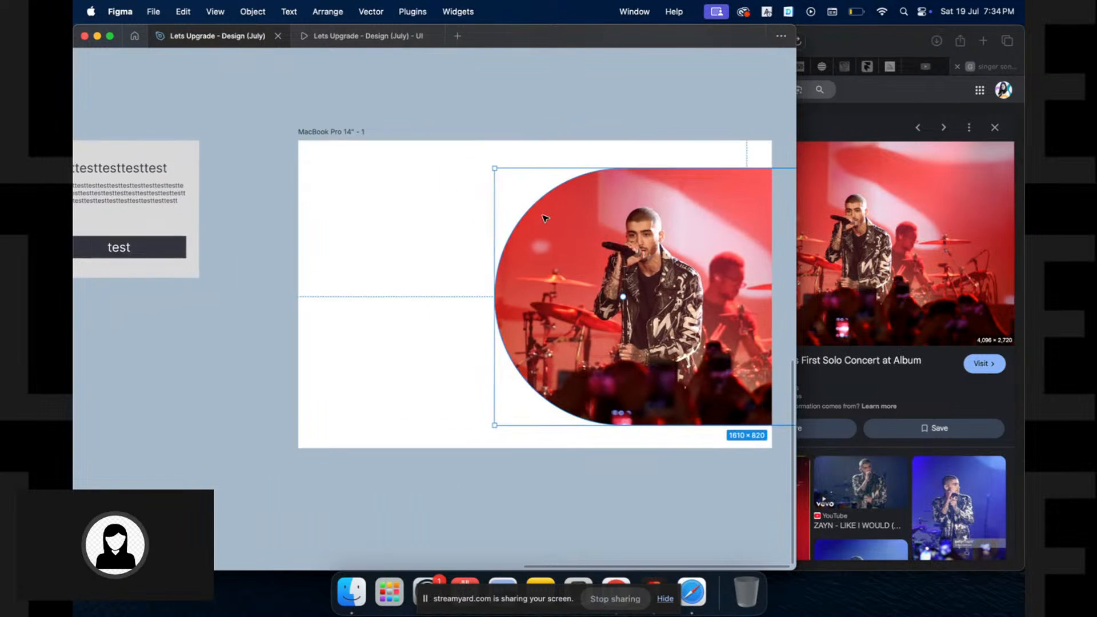
pyautogui.click(434, 232)
# Duplicate the grey test card's heading into the empty area at the left of the MacBook frame
pyautogui.hscroll(-3, 435, 232)
pyautogui.scroll(1, 434, 232)
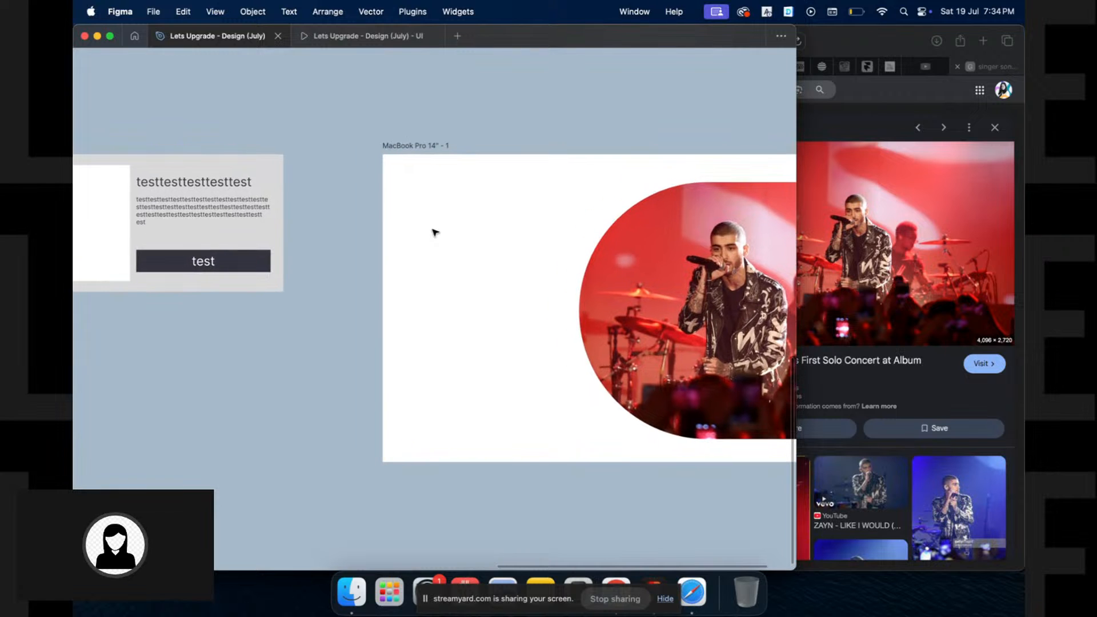
pyautogui.click(206, 179)
pyautogui.click(207, 181)
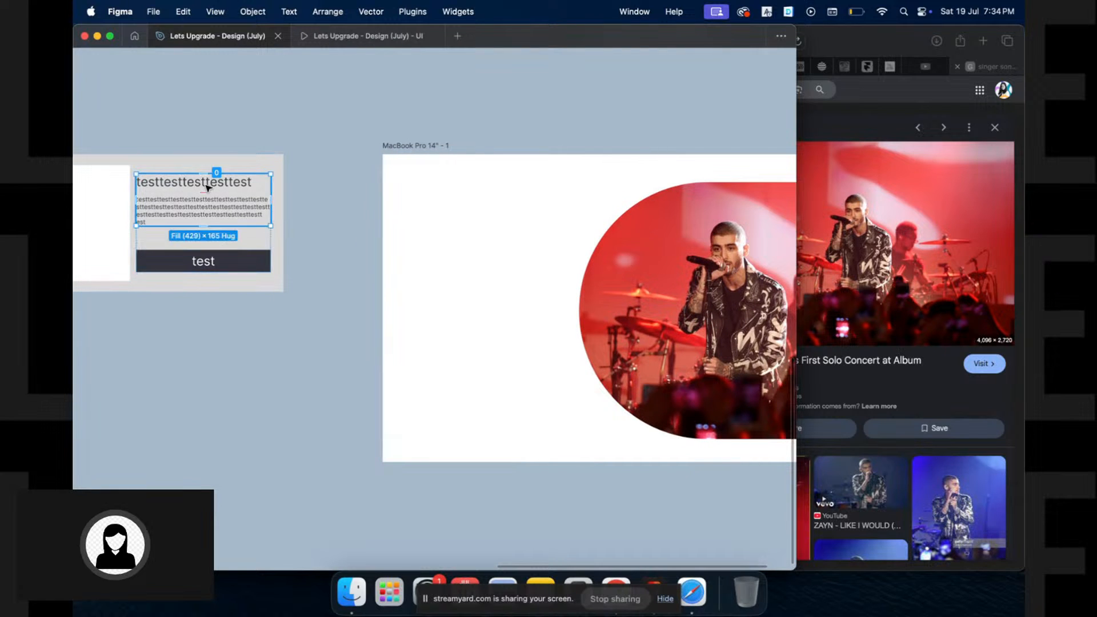
pyautogui.click(209, 188)
pyautogui.moveTo(189, 181); pyautogui.dragTo(464, 231)
# Replace the duplicated heading's text with "Watch Zayn Malik's First Solo Concert at Album Release Party", copied from the image result in Safari
pyautogui.doubleClick(462, 228)
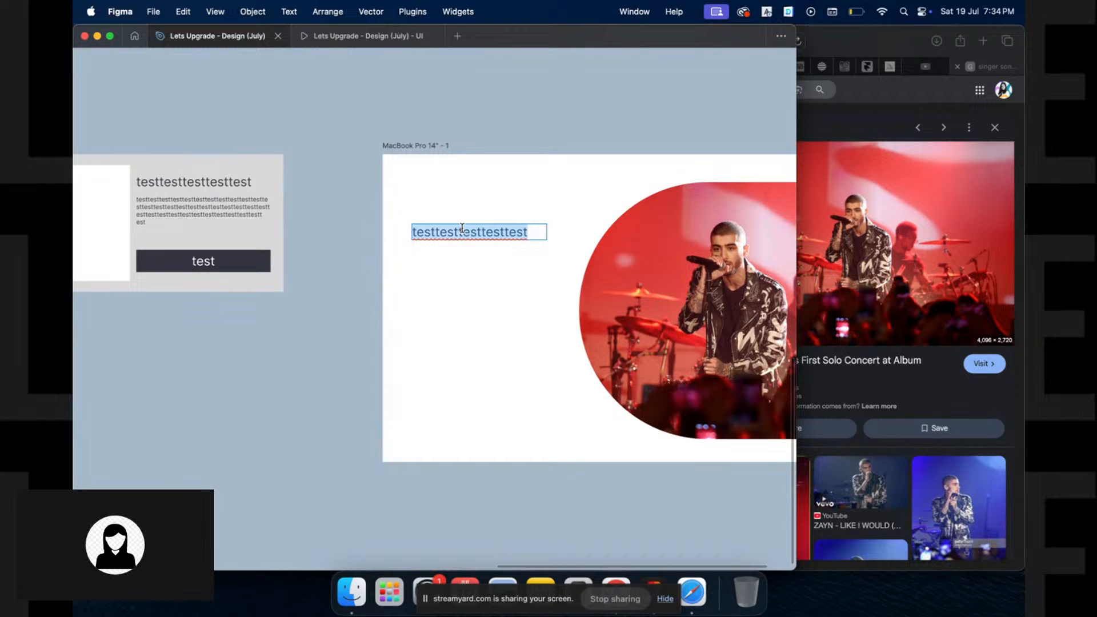
pyautogui.click(825, 377)
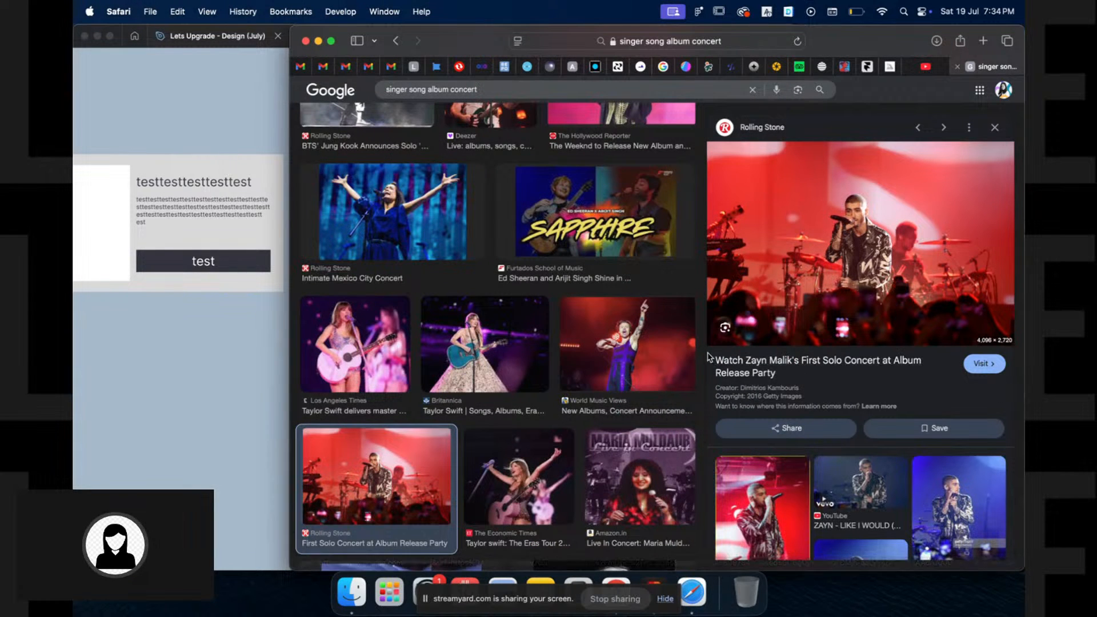
pyautogui.tripleClick(760, 375)
pyautogui.click(247, 297)
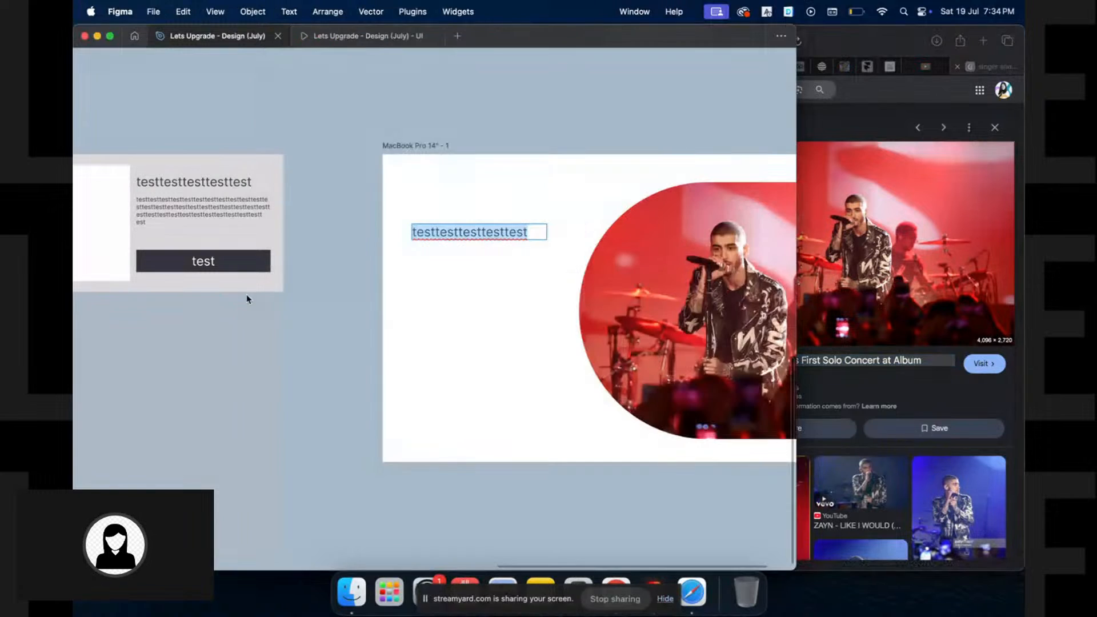
pyautogui.press('super+v')
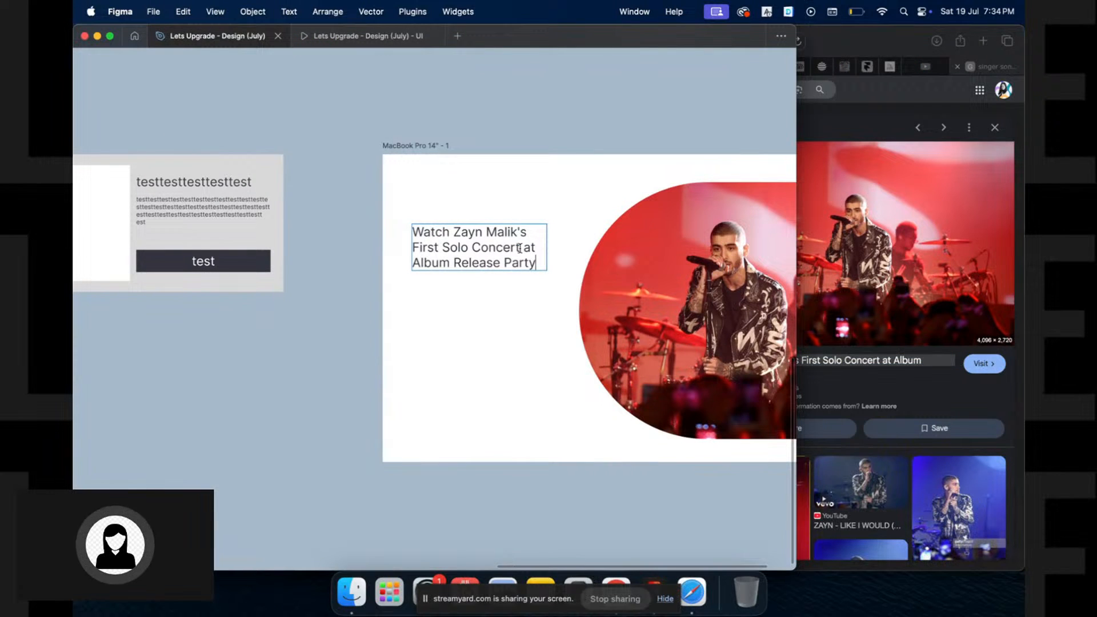
pyautogui.press('Escape')
# Widen the heading's text box to about 726, restore the interface and set the font to Montserrat
pyautogui.moveTo(548, 238); pyautogui.dragTo(639, 236)
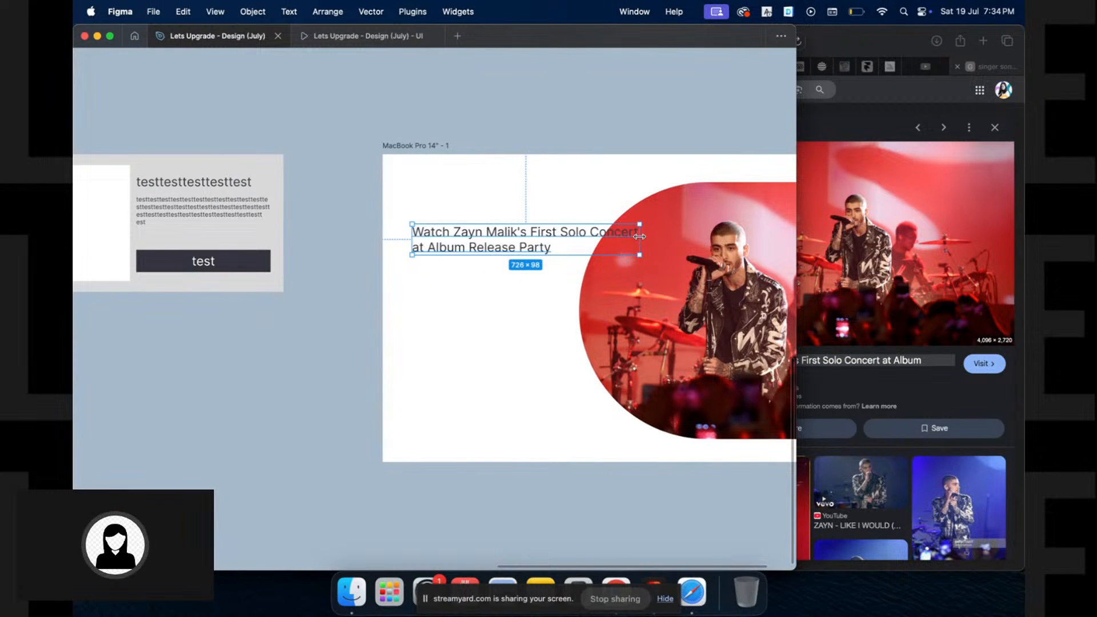
pyautogui.press('super+backslash')
pyautogui.click(711, 387)
pyautogui.write('montse')
pyautogui.press('Return')
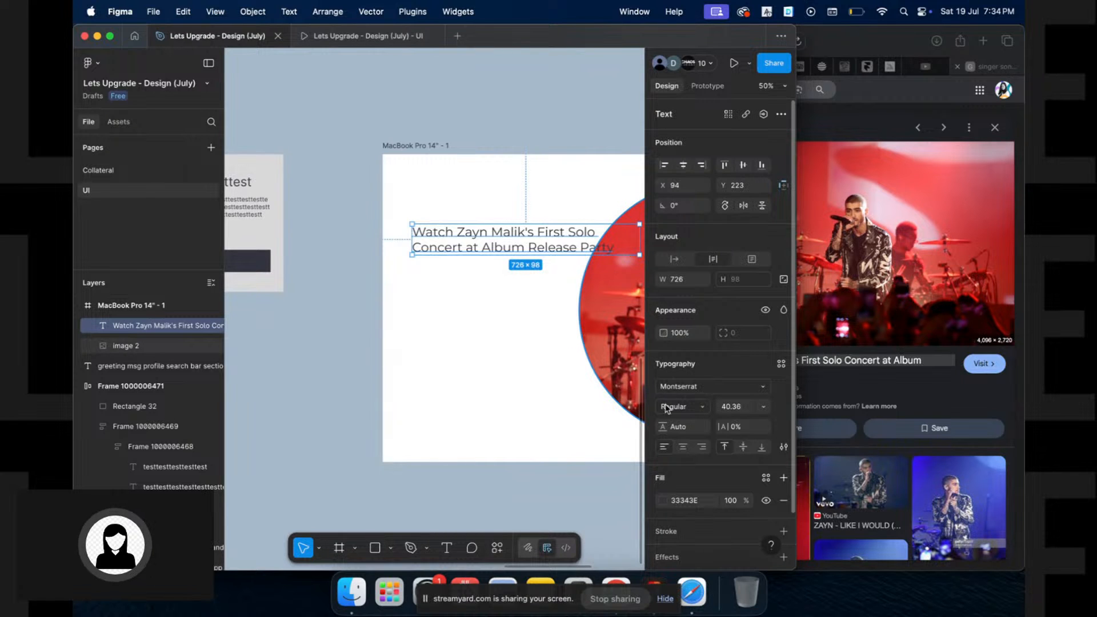
pyautogui.click(528, 422)
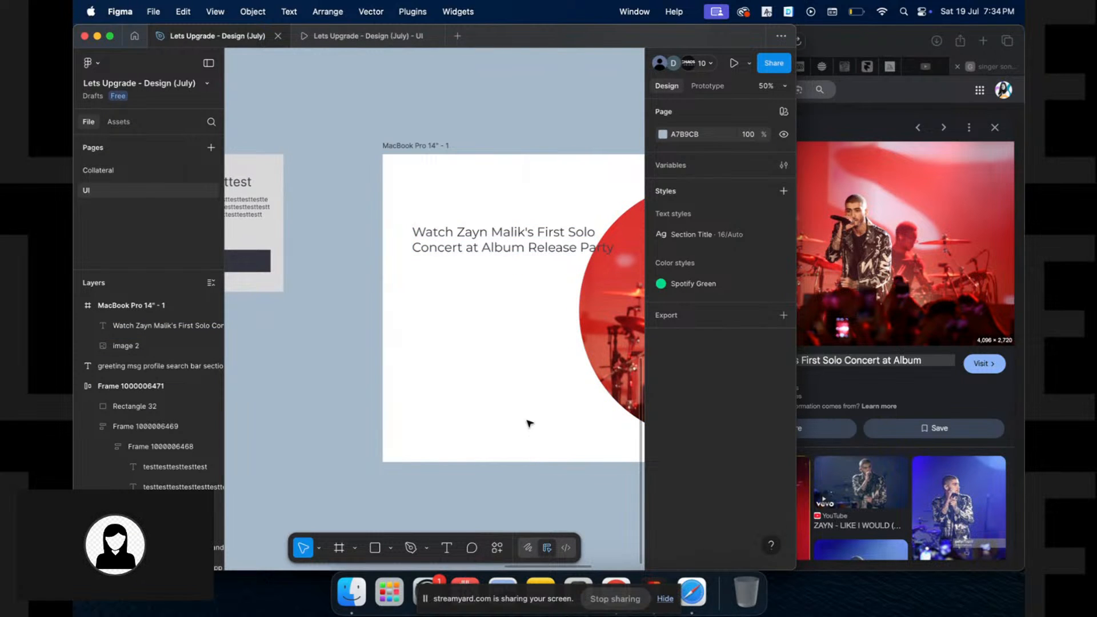
# Set the concert heading's font weight to SemiBold
pyautogui.hscroll(6, 528, 423)
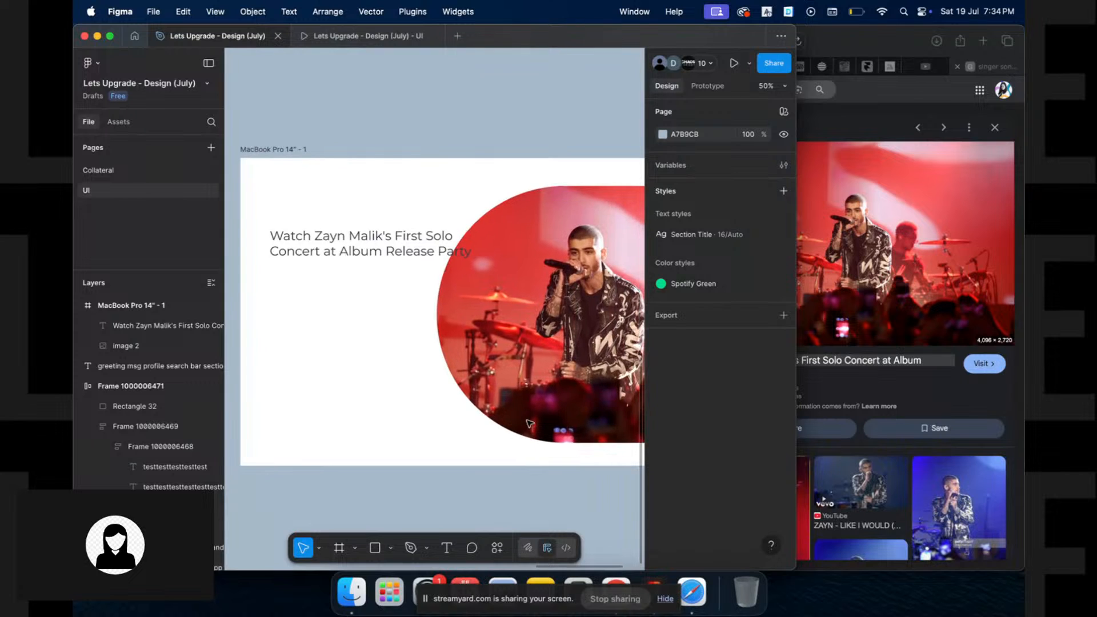
pyautogui.hscroll(-1, 528, 423)
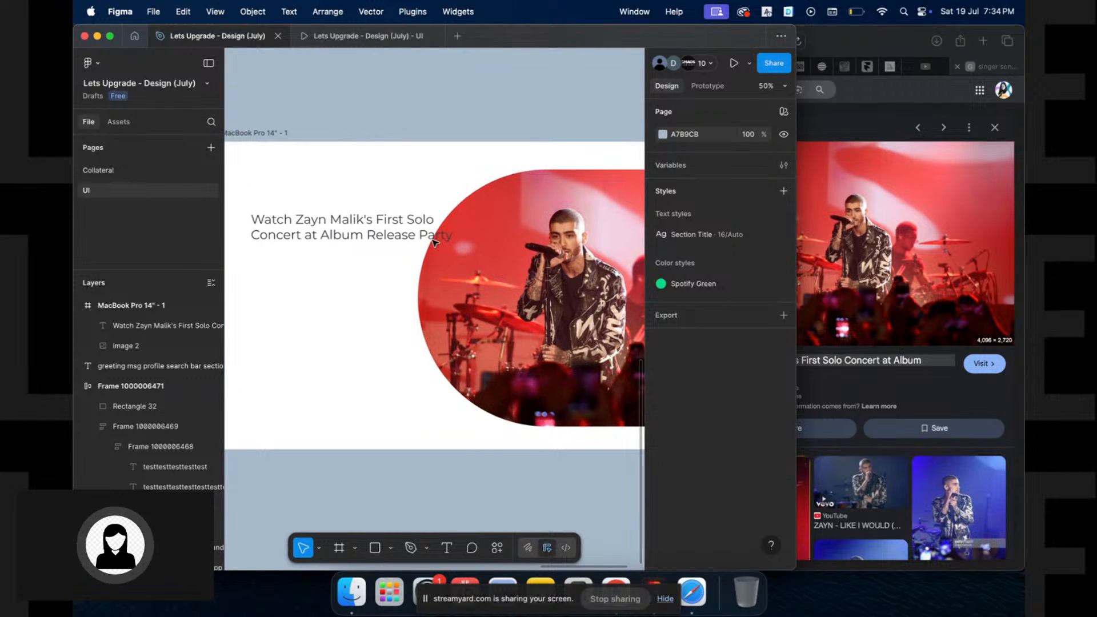
pyautogui.hscroll(-3, 561, 380)
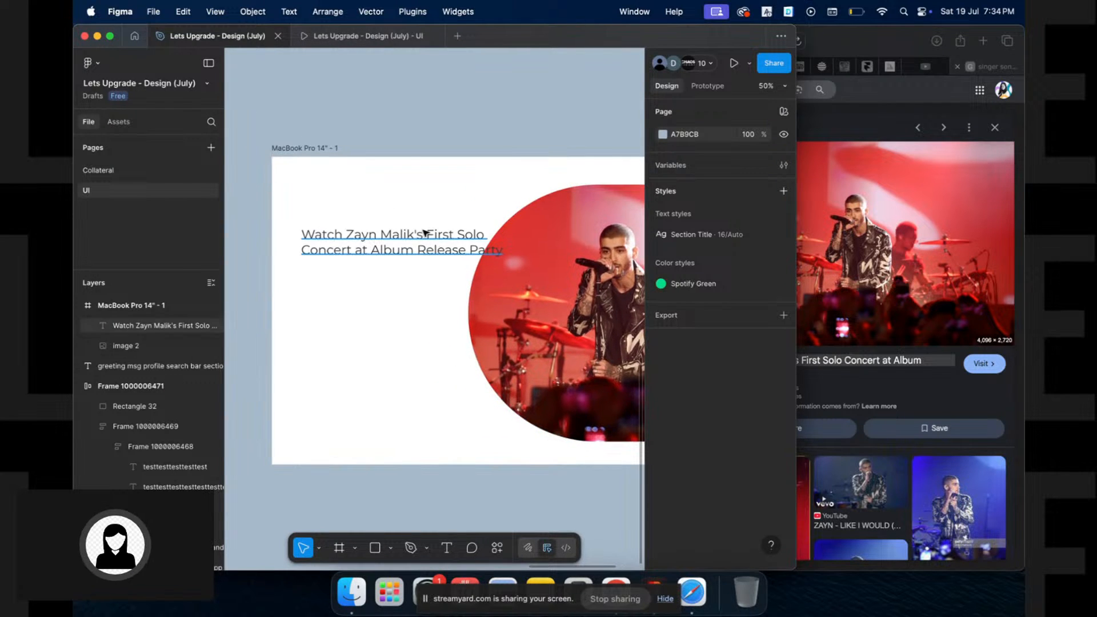
pyautogui.click(427, 235)
pyautogui.click(692, 405)
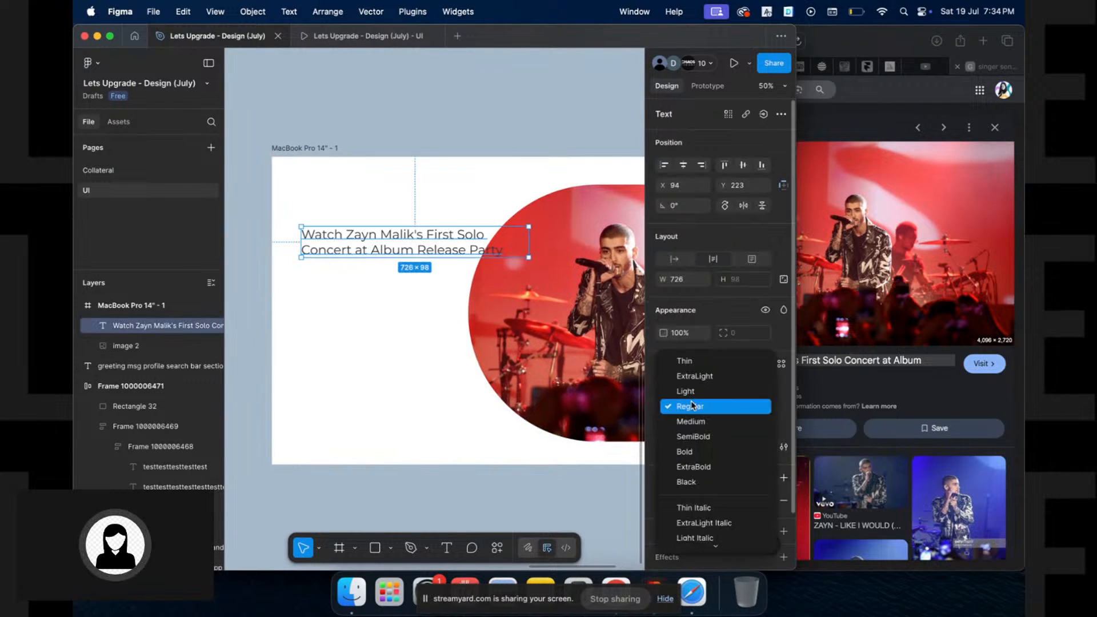
pyautogui.click(694, 434)
# Set the concert heading's font size to 60
pyautogui.click(563, 286)
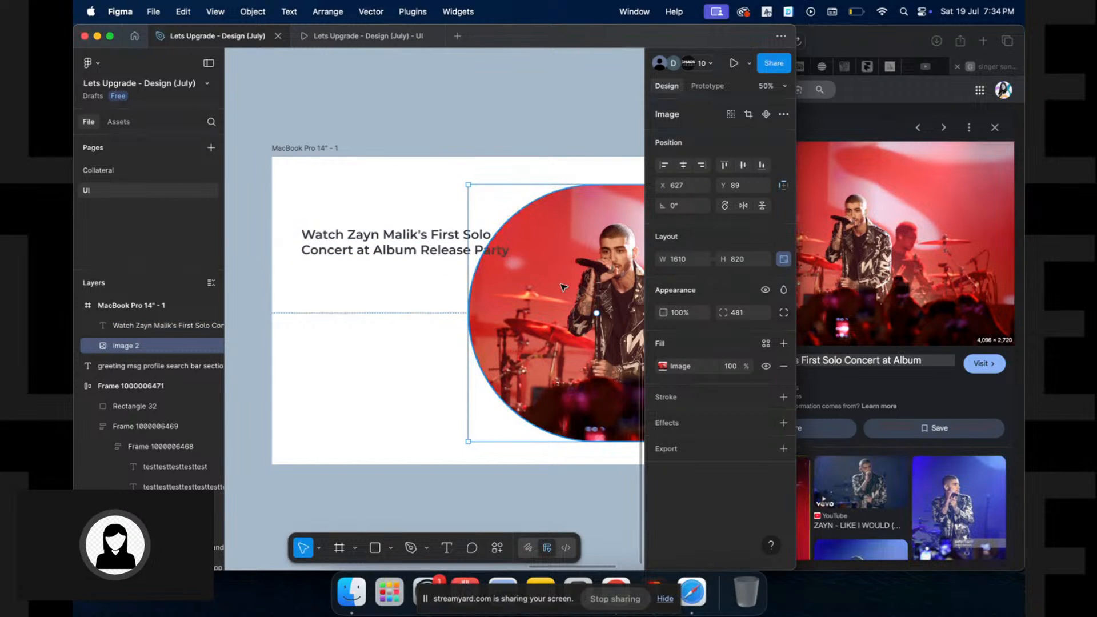
pyautogui.click(394, 240)
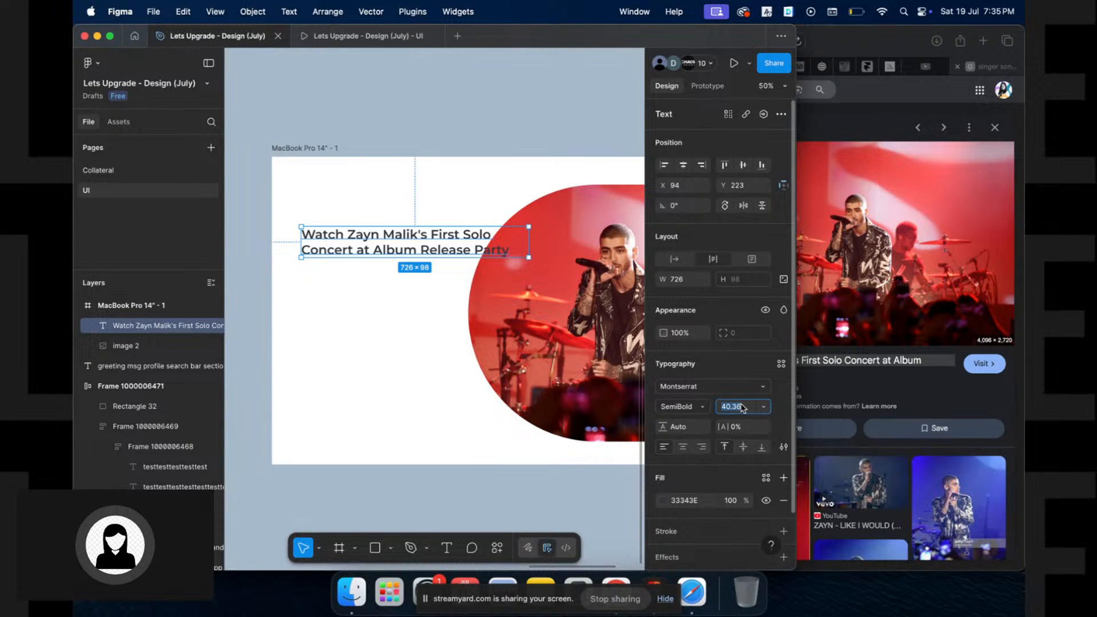
pyautogui.write('60')
pyautogui.press('Return')
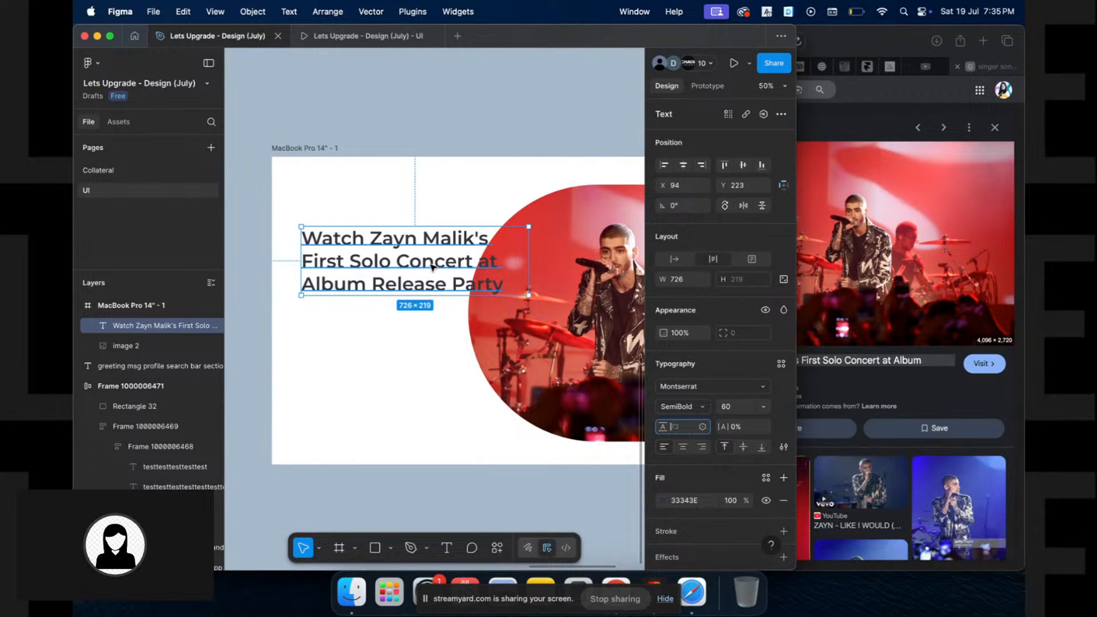
# Shorten the concert heading to "Watch Zayn Malik's First Solo Concert" by removing everything after "Concert"
pyautogui.doubleClick(431, 264)
pyautogui.moveTo(468, 259); pyautogui.dragTo(572, 400)
pyautogui.press('BackSpace')
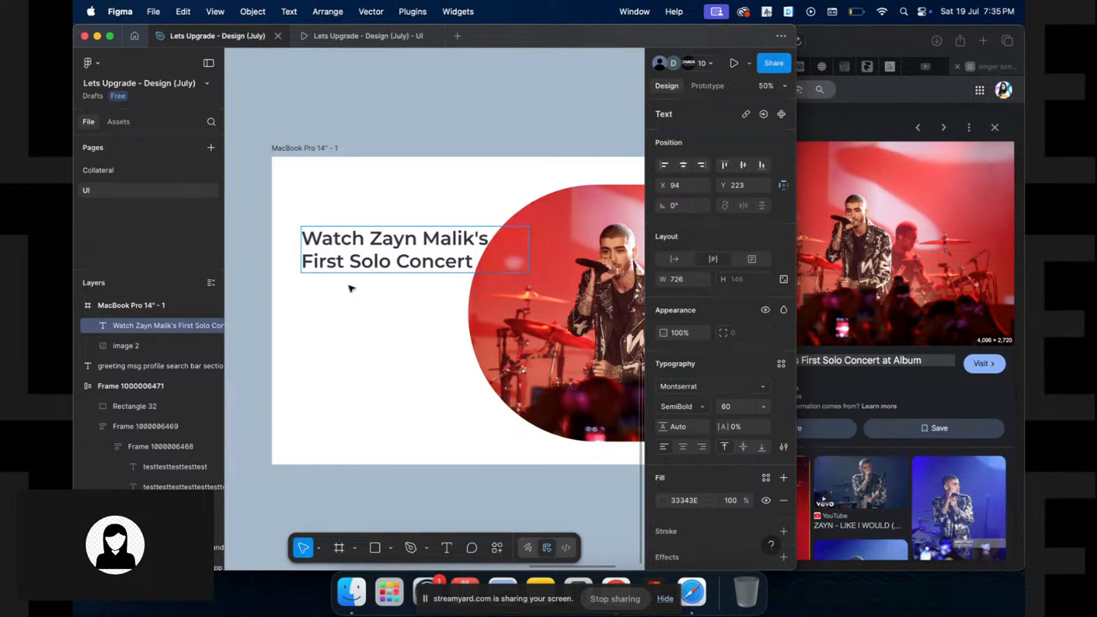
pyautogui.press('Escape')
# Duplicate the concert heading directly below itself and change the upper one's text to "Watch"
pyautogui.moveTo(360, 252); pyautogui.dragTo(355, 306)
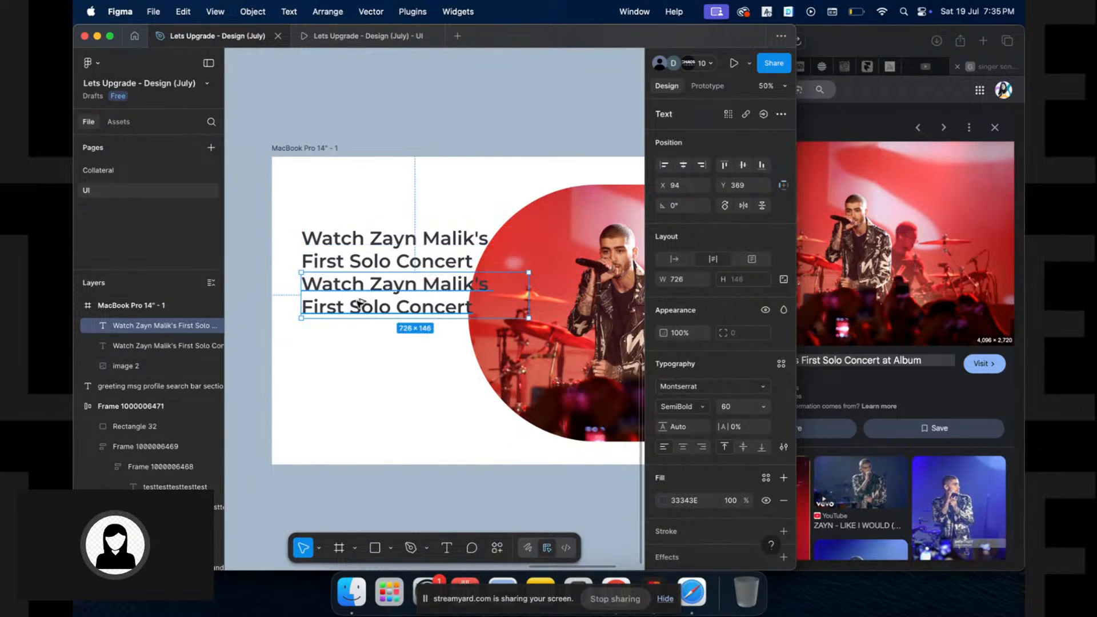
pyautogui.click(368, 252)
pyautogui.doubleClick(369, 251)
pyautogui.write('Watch')
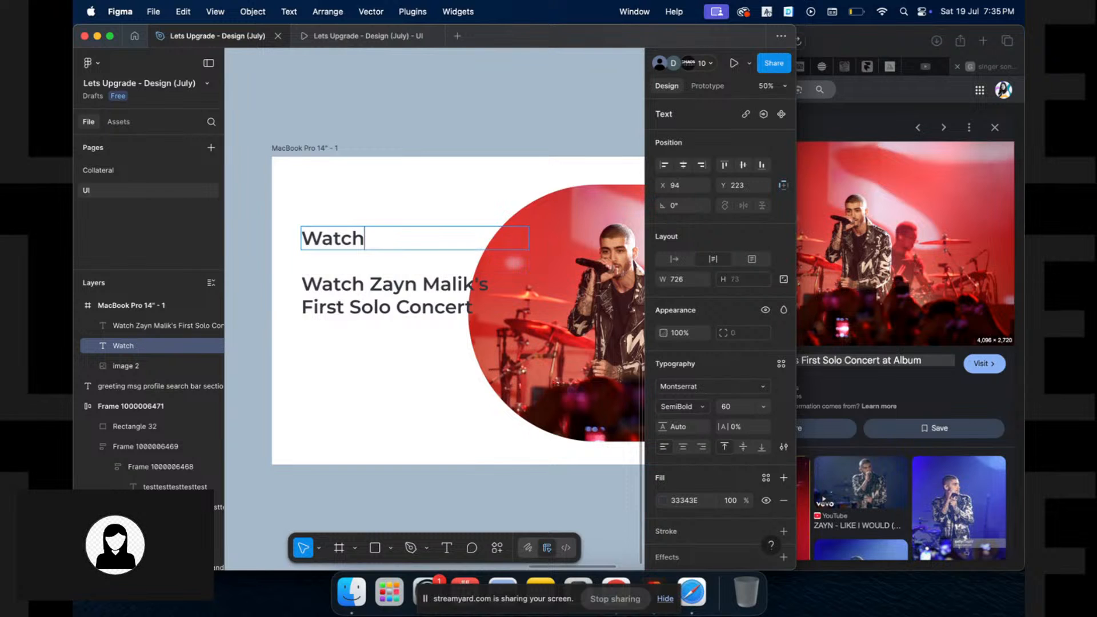
# Duplicate the lower heading once more beneath itself and trim the middle one to "Zayn Malik's"
pyautogui.click(415, 305)
pyautogui.moveTo(375, 297); pyautogui.dragTo(375, 356)
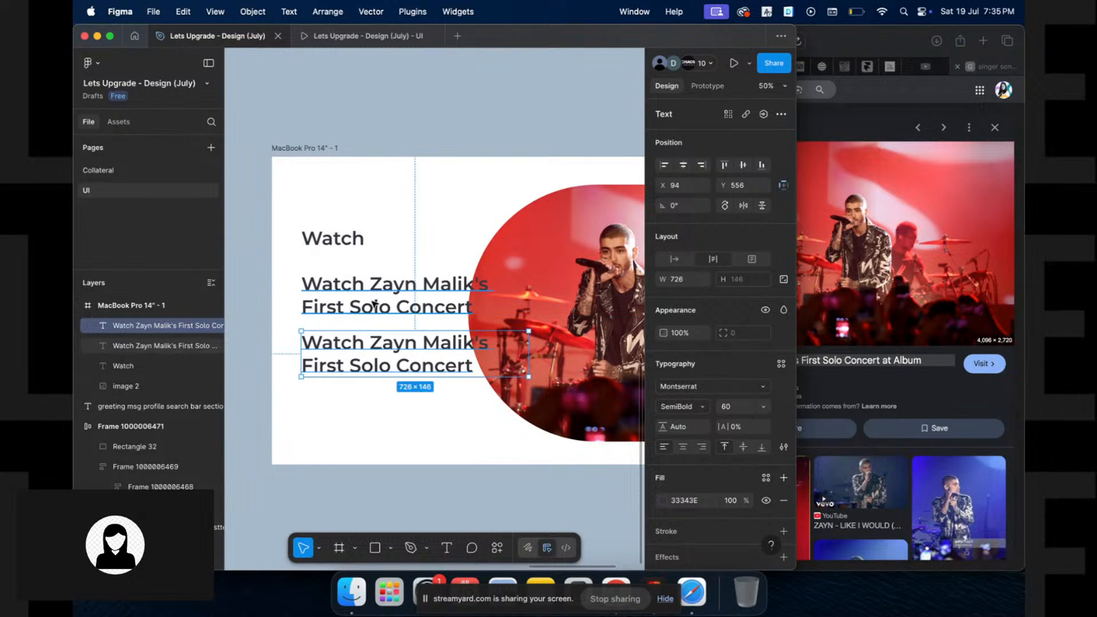
pyautogui.doubleClick(371, 292)
pyautogui.moveTo(371, 292); pyautogui.dragTo(301, 286)
pyautogui.hscroll(-1, 371, 292)
pyautogui.press('BackSpace')
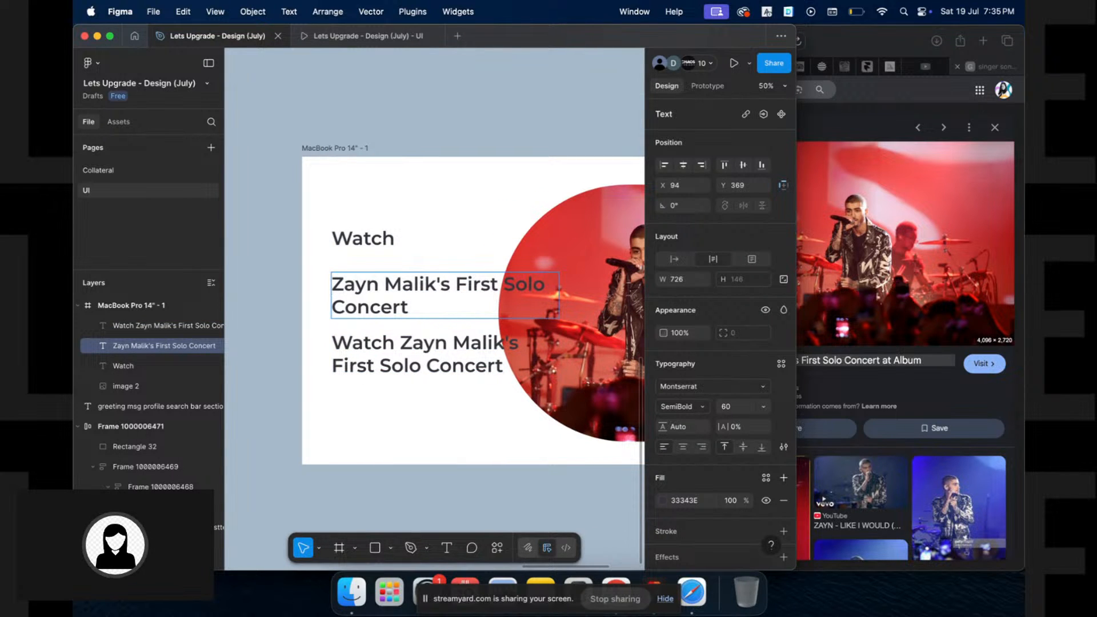
pyautogui.click(451, 284)
pyautogui.press('super+shift+Right')
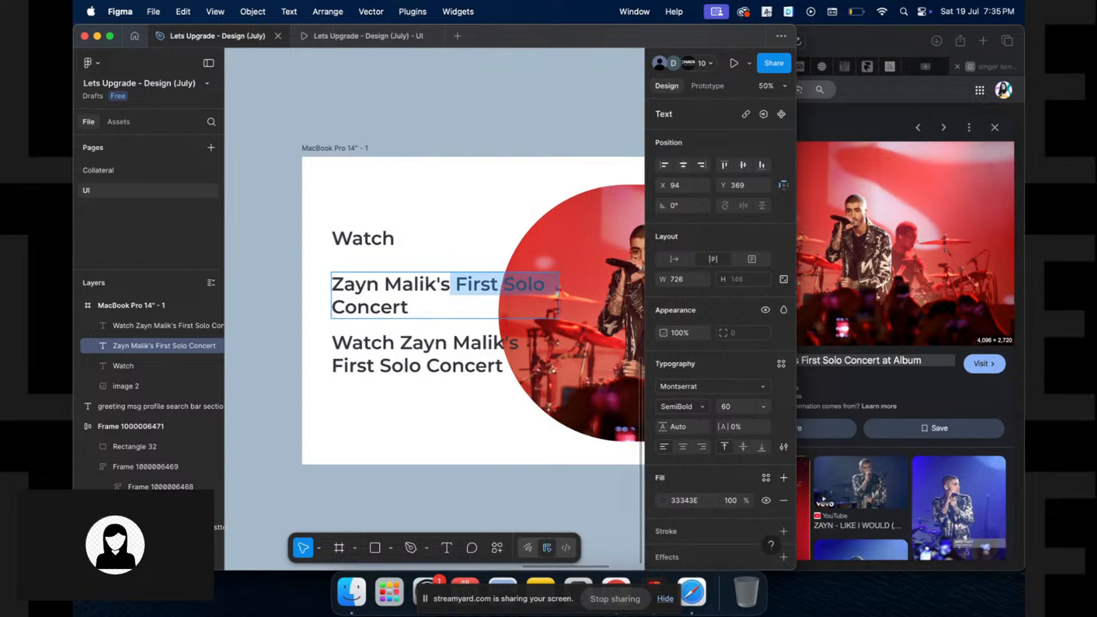
pyautogui.press('BackSpace')
pyautogui.press('super+shift+Right')
pyautogui.press('BackSpace')
pyautogui.press('Escape')
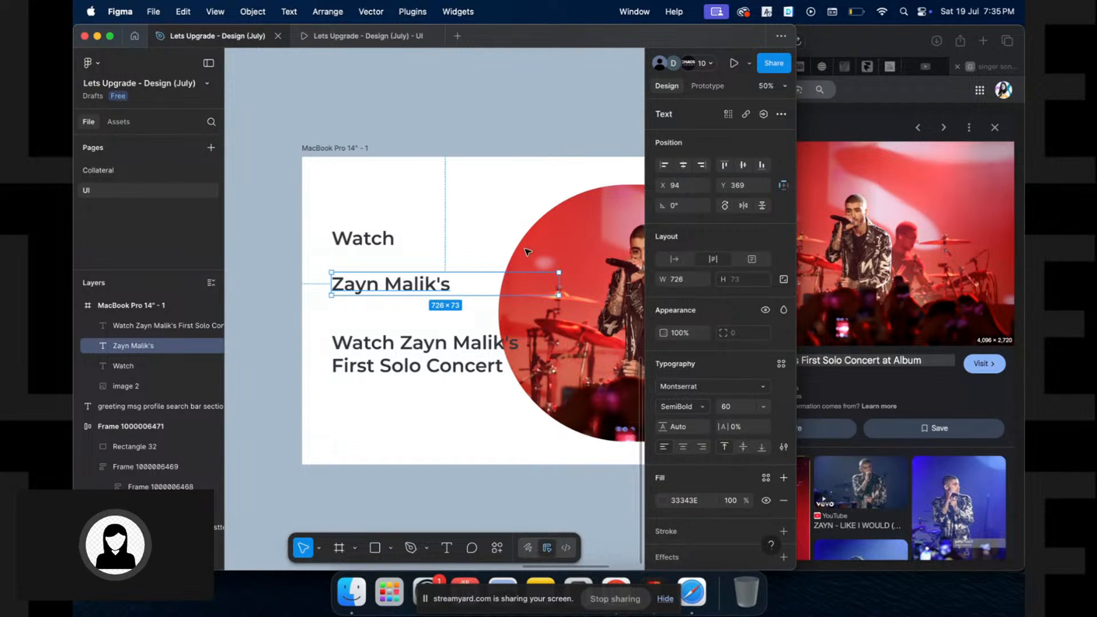
# Set the "Zayn Malik's" line to uppercase and scale it up proportionally to about 746 wide
pyautogui.click(783, 446)
pyautogui.click(573, 408)
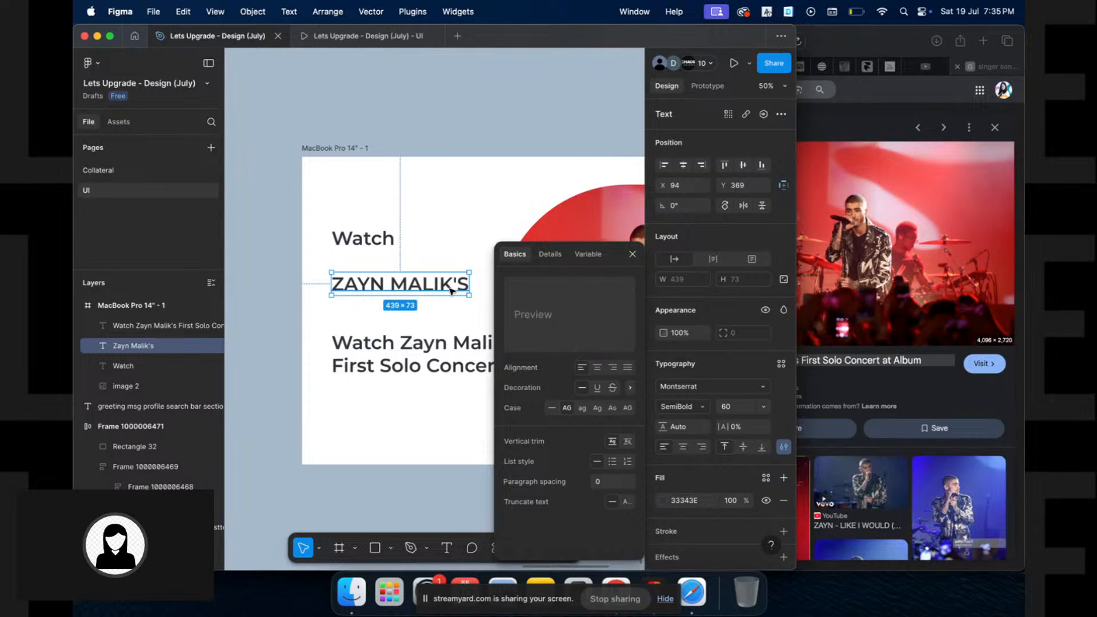
pyautogui.press('k')
pyautogui.moveTo(469, 283); pyautogui.dragTo(566, 286)
pyautogui.click(635, 253)
pyautogui.press('v')
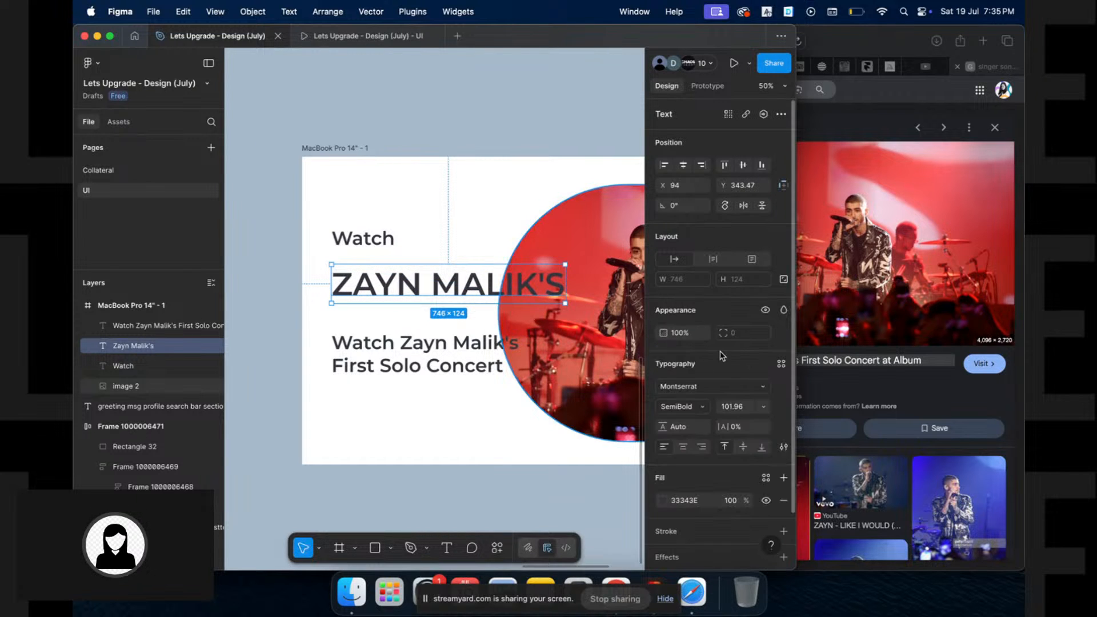
# Set the "ZAYN MALIK'S" line's weight to ExtraBold and move it up directly beneath "Watch"
pyautogui.click(686, 411)
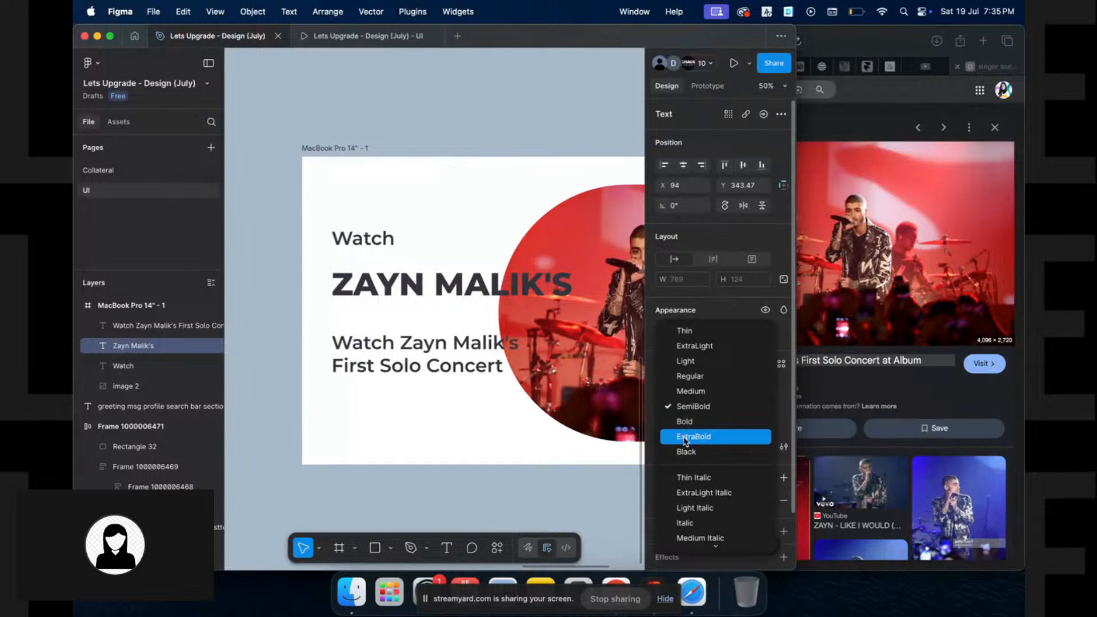
pyautogui.click(685, 437)
pyautogui.moveTo(403, 282); pyautogui.dragTo(400, 264)
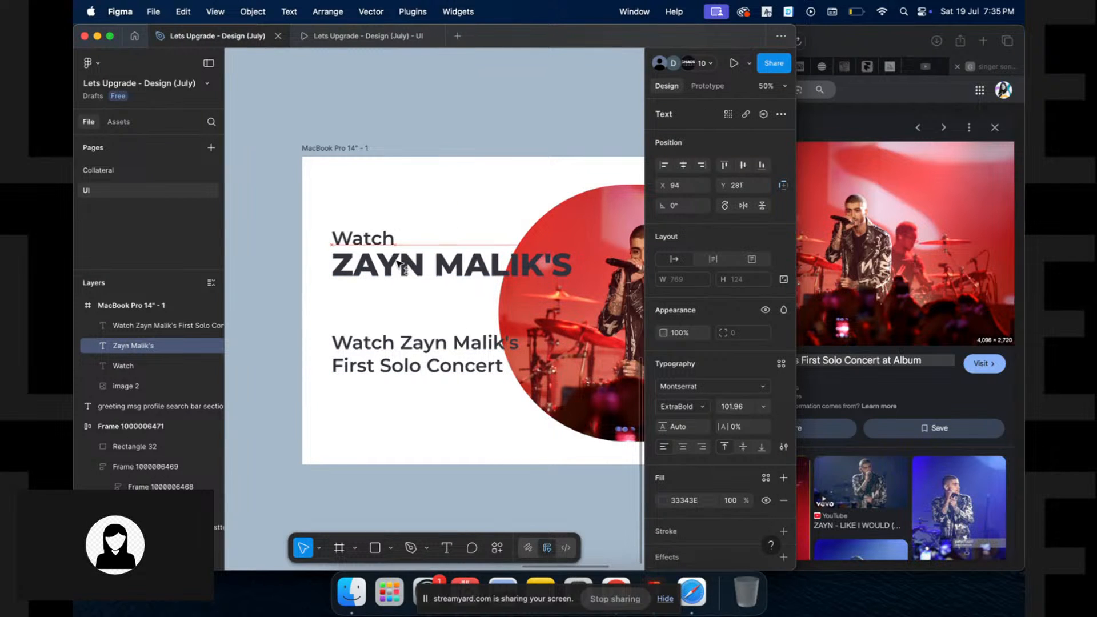
# Trim the bottom heading to "First Solo Concert" and move it up directly beneath "ZAYN MALIK'S"
pyautogui.click(397, 329)
pyautogui.doubleClick(392, 344)
pyautogui.click(334, 366)
pyautogui.press('BackSpace')
pyautogui.press('BackSpace')
pyautogui.press('BackSpace')
pyautogui.hotkey('shift', 'alt', 'Right')
pyautogui.press('Left')
pyautogui.press('shift+super+Left')
pyautogui.press('BackSpace')
pyautogui.press('Escape')
pyautogui.moveTo(375, 345); pyautogui.dragTo(376, 293)
# Scale the "First Solo Concert" line down proportionally to about 585 wide
pyautogui.press('k')
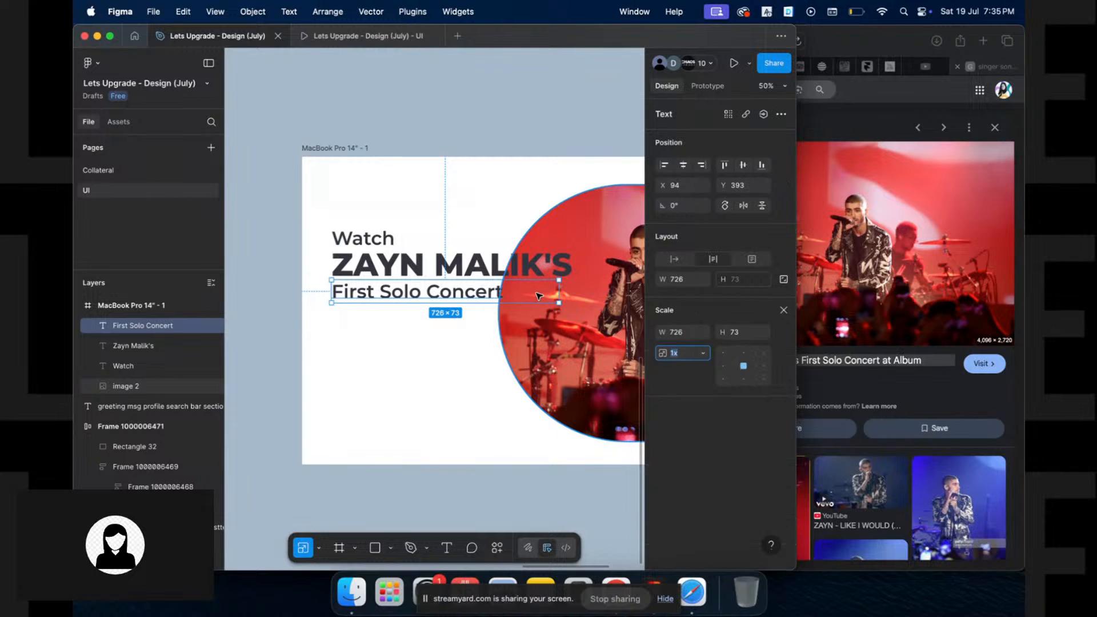
pyautogui.moveTo(558, 292); pyautogui.dragTo(515, 293)
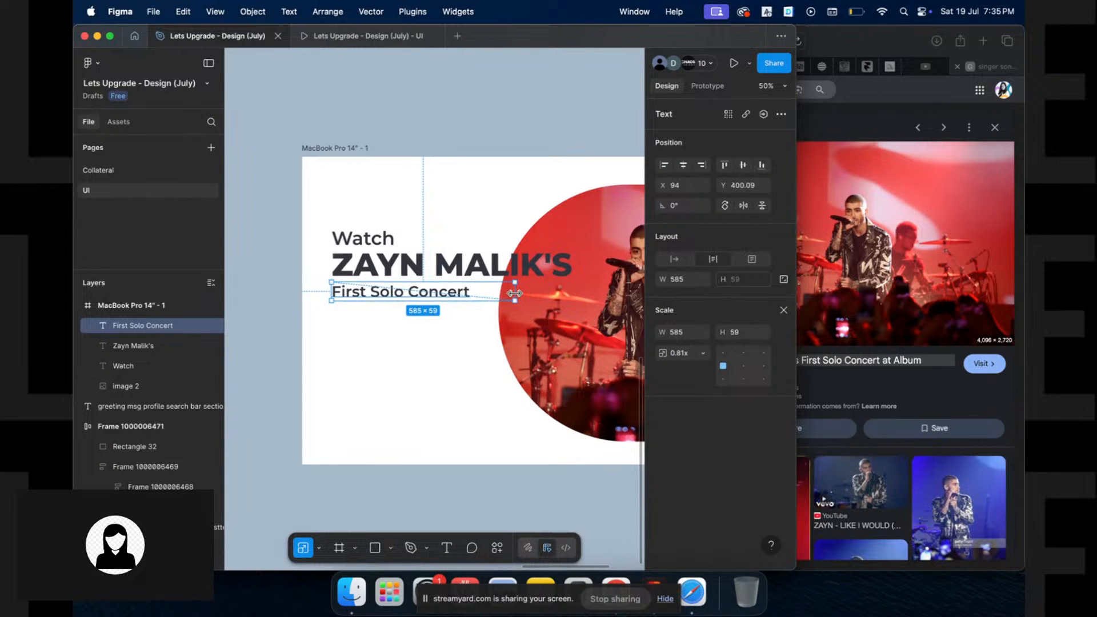
pyautogui.click(404, 355)
# Duplicate the concert photo in place and use the copy as a mask for the "ZAYN MALIK'S" heading
pyautogui.hscroll(3, 404, 355)
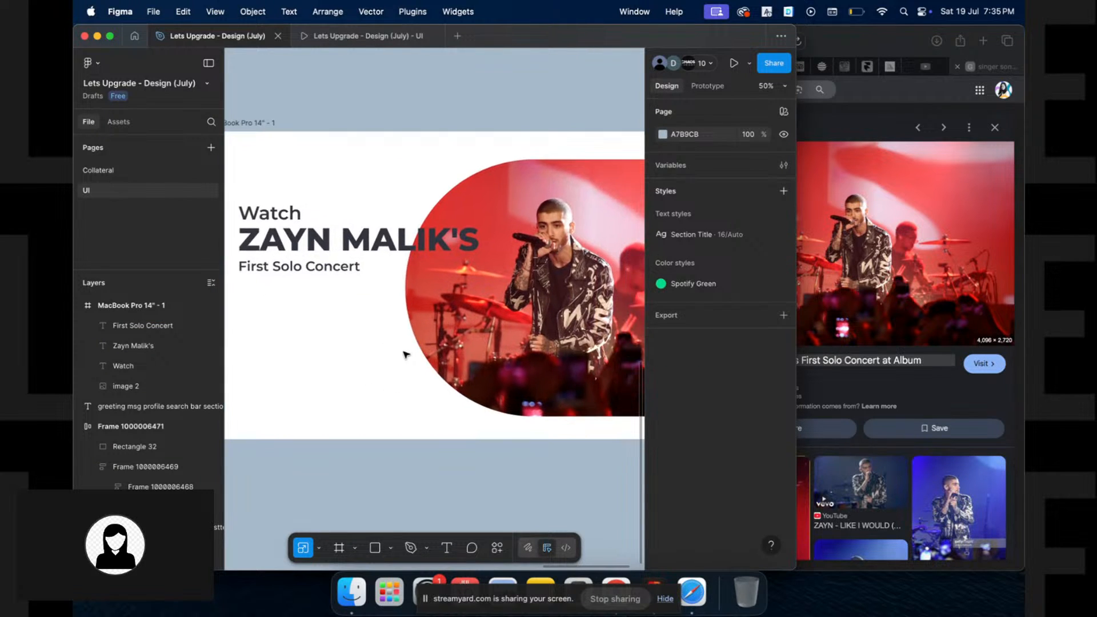
pyautogui.click(461, 298)
pyautogui.press('v')
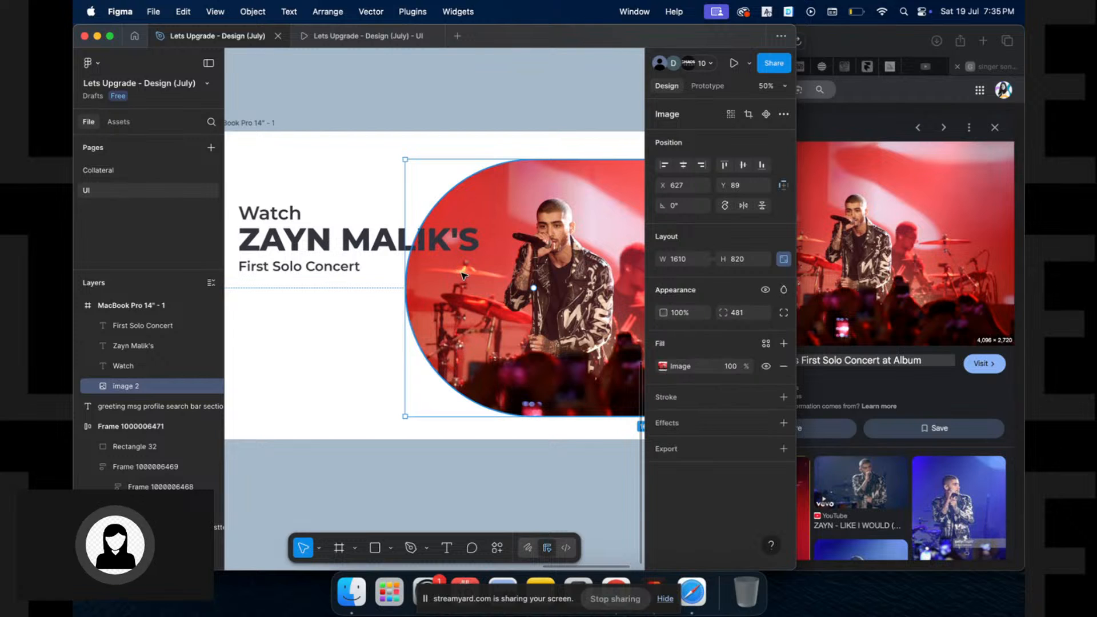
pyautogui.press('super+d')
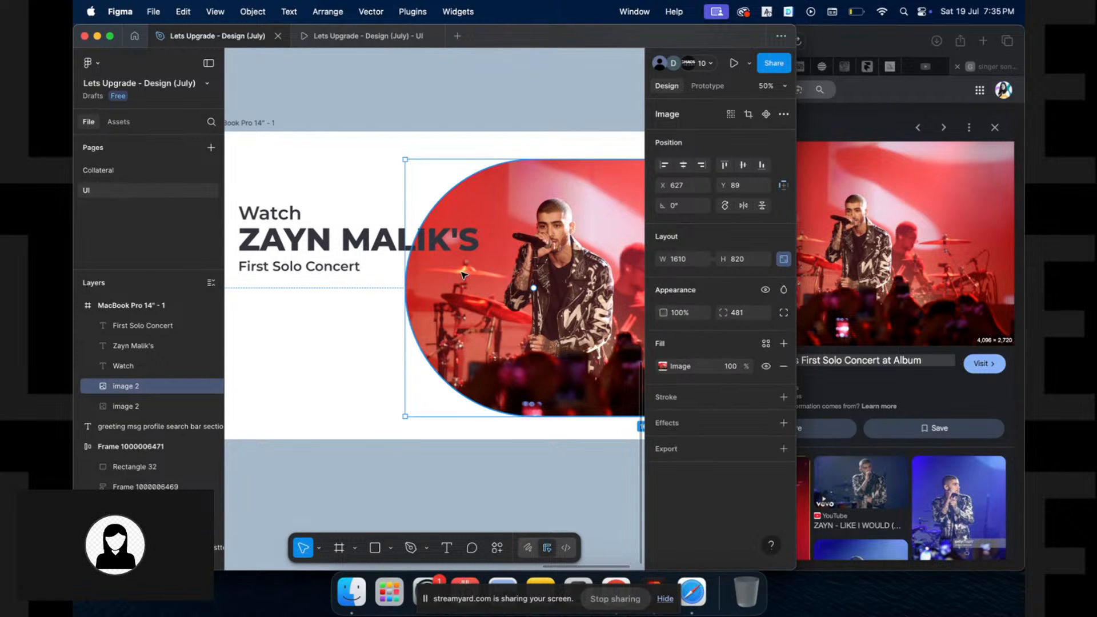
pyautogui.keyDown('shift'); pyautogui.click(372, 246); pyautogui.keyUp('shift')
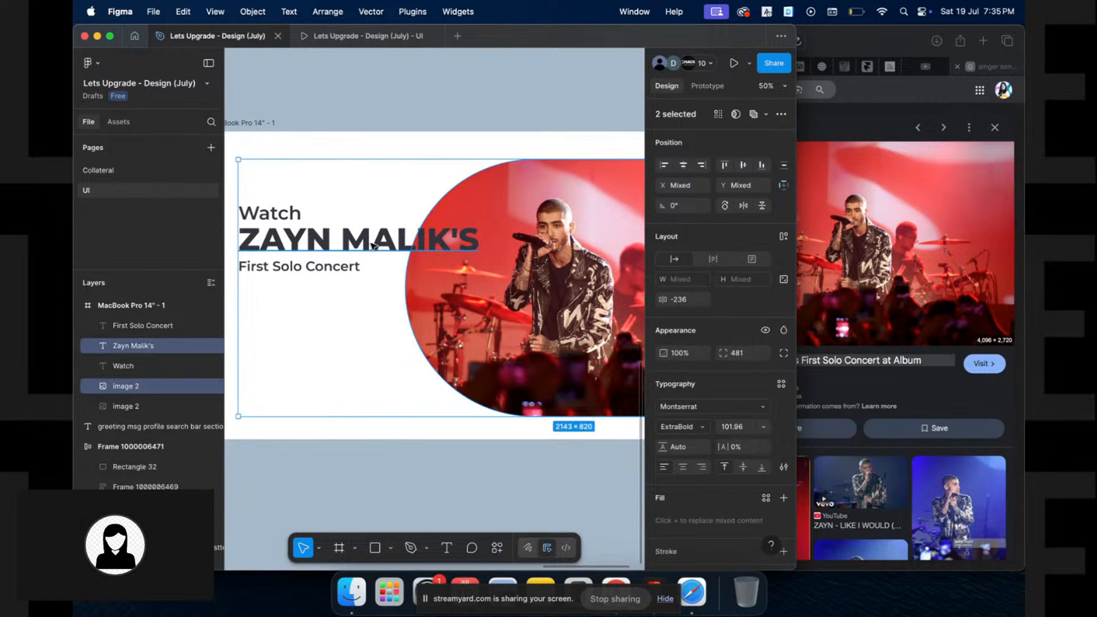
pyautogui.click(735, 115)
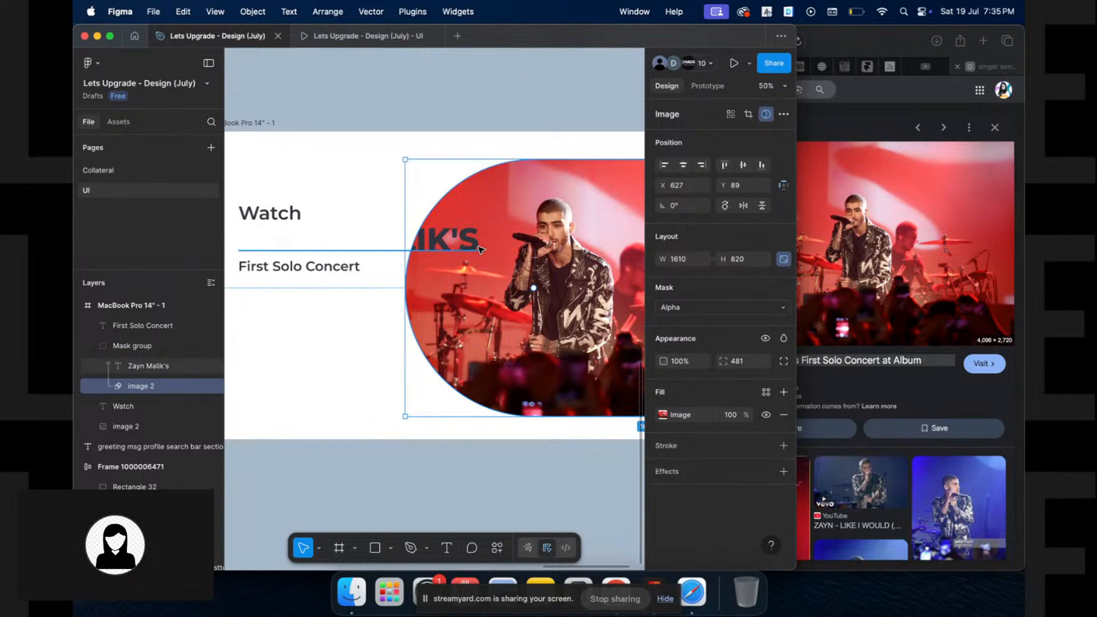
# Duplicate the masked "ZAYN MALIK'S" heading and move the copy out of the mask group, above it in the layer order
pyautogui.click(143, 366)
pyautogui.press('super+d')
pyautogui.moveTo(147, 367); pyautogui.dragTo(144, 337)
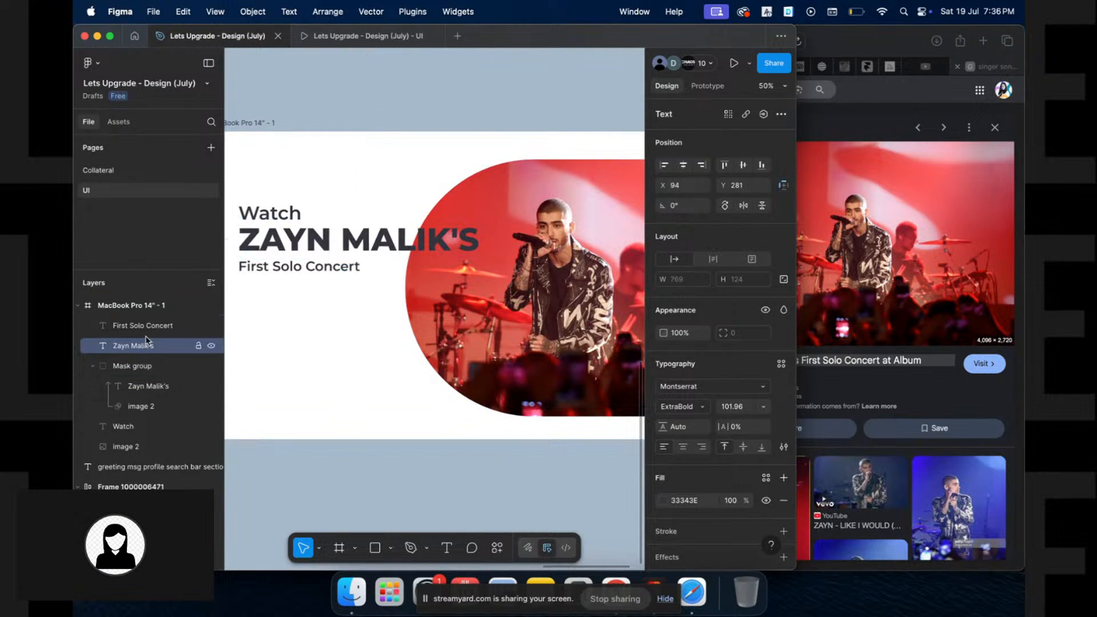
# Fill the masked "ZAYN MALIK'S" heading with white (FFFFFF) and move the unmasked copy behind the photo in the layer order
pyautogui.click(145, 388)
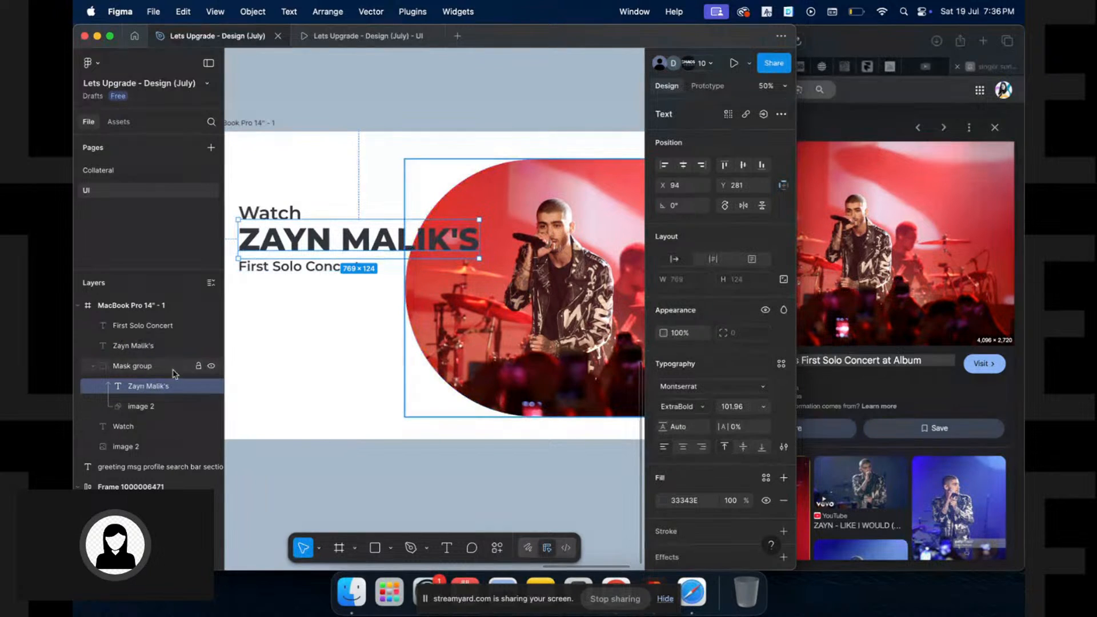
pyautogui.click(663, 500)
pyautogui.click(568, 338)
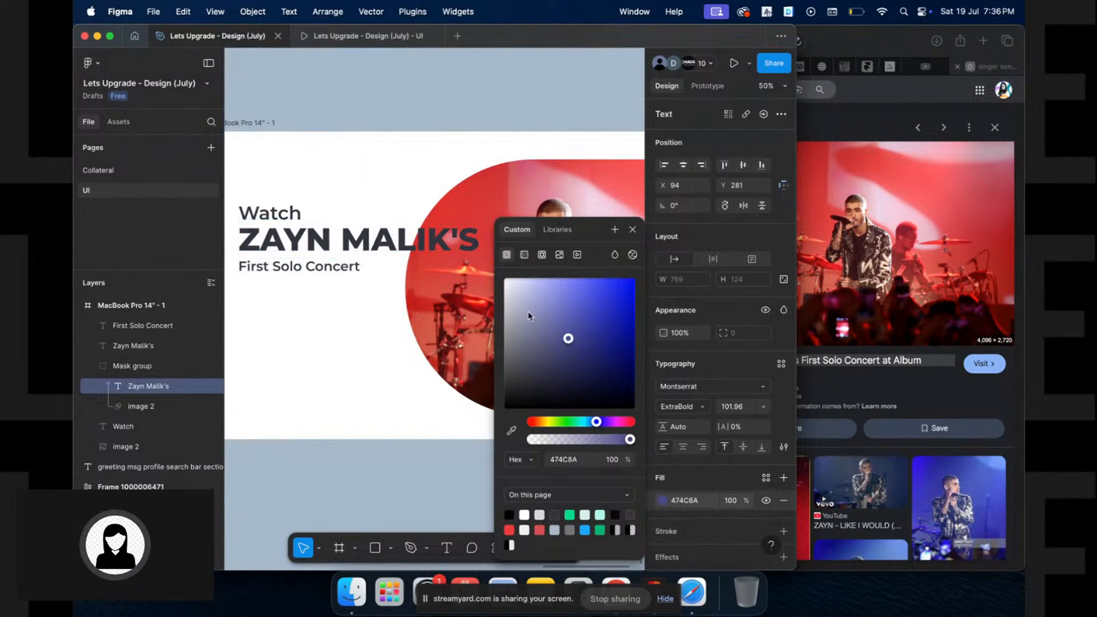
pyautogui.click(145, 346)
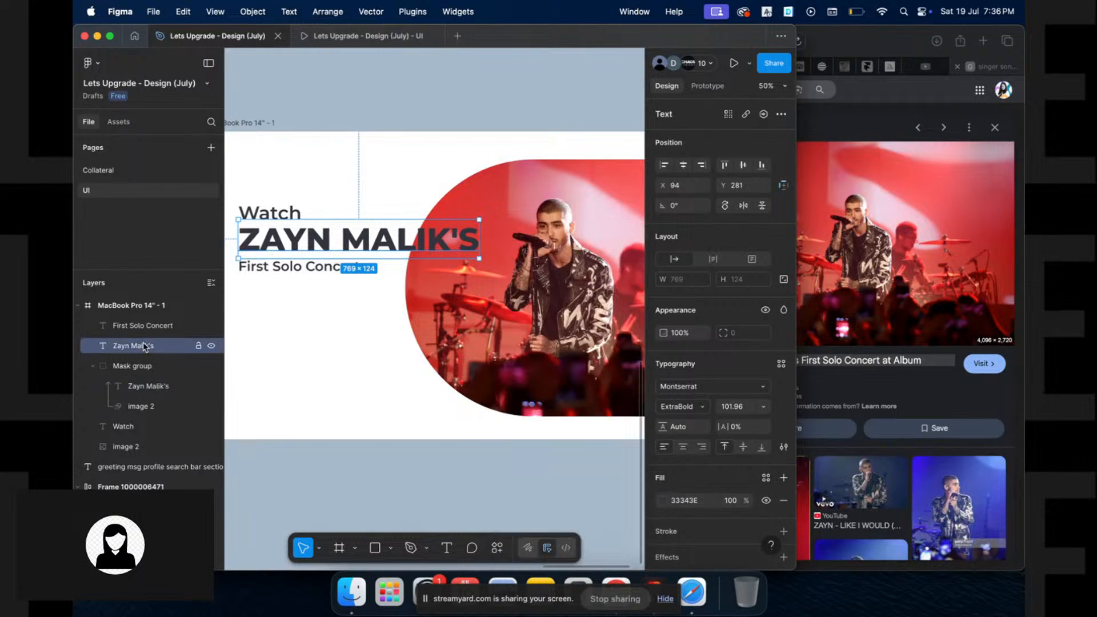
pyautogui.moveTo(145, 345); pyautogui.dragTo(143, 453)
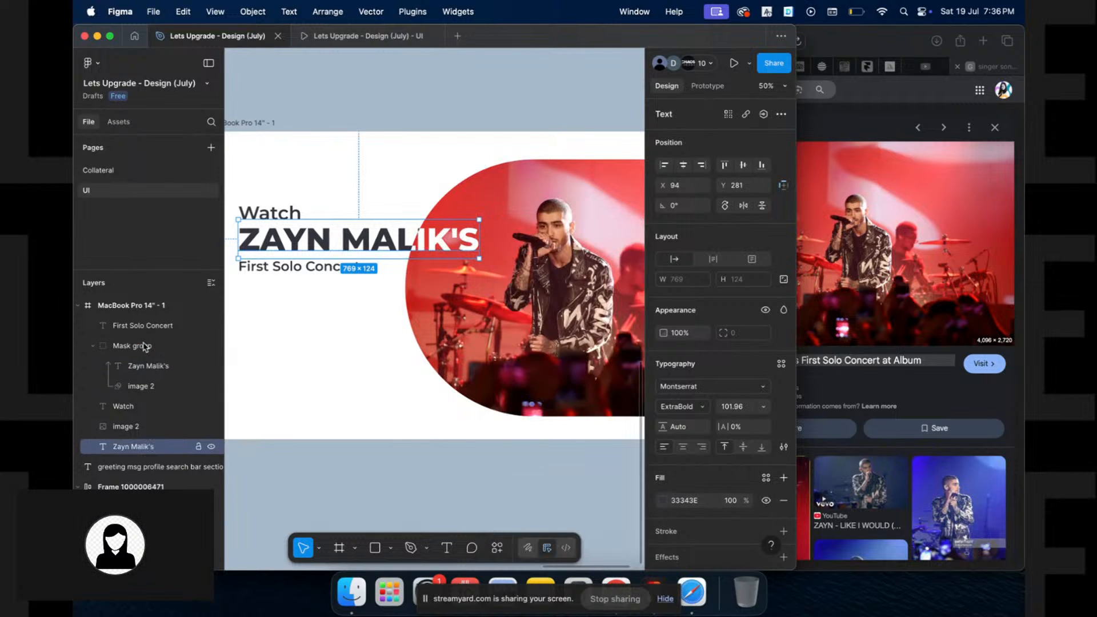
# Delete the mask group containing the white "ZAYN MALIK'S" heading and the duplicated photo
pyautogui.click(396, 161)
pyautogui.scroll(-4, 396, 162)
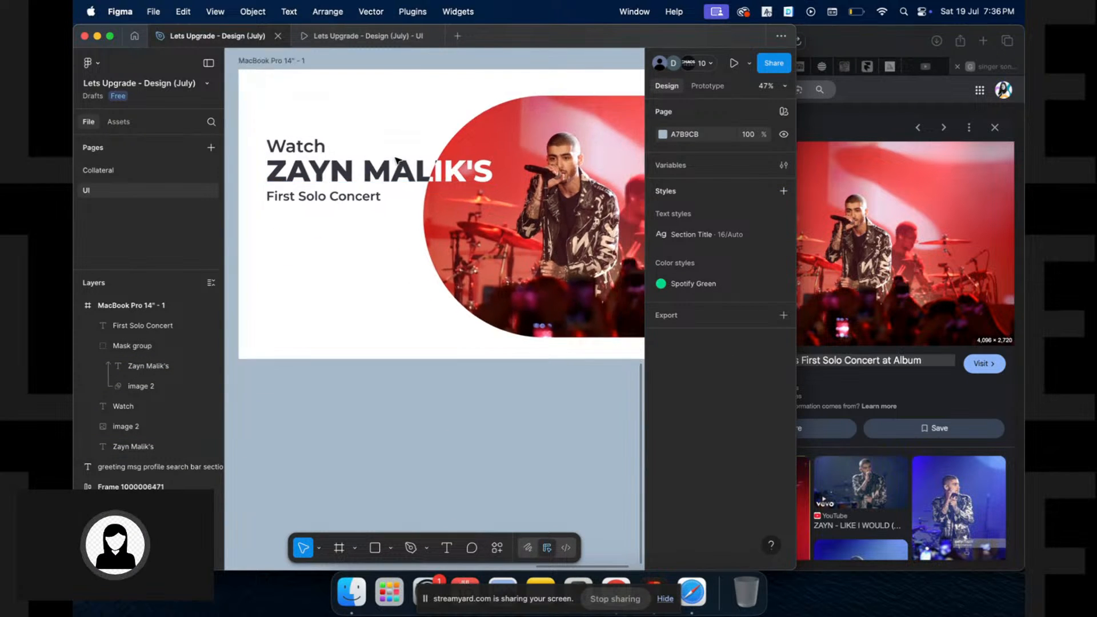
pyautogui.hscroll(-2, 398, 158)
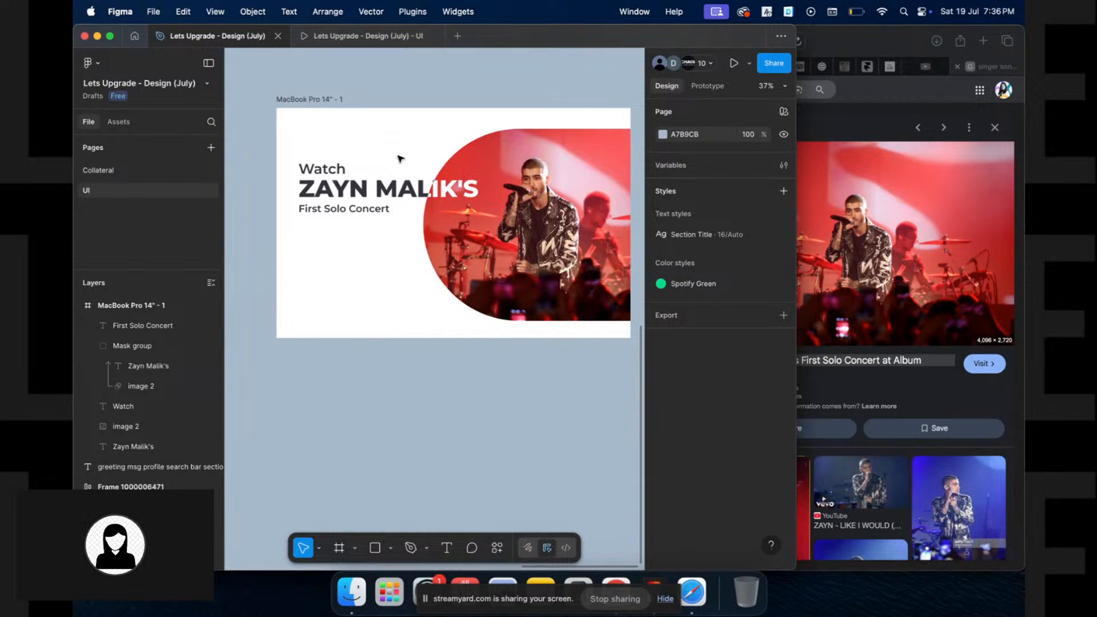
pyautogui.hscroll(2, 470, 190)
pyautogui.scroll(-1, 470, 191)
pyautogui.click(469, 191)
pyautogui.click(743, 358)
pyautogui.write('0')
pyautogui.press('Tab')
pyautogui.hscroll(2, 478, 187)
pyautogui.scroll(1, 478, 186)
pyautogui.hscroll(-2, 479, 188)
pyautogui.scroll(-1, 479, 187)
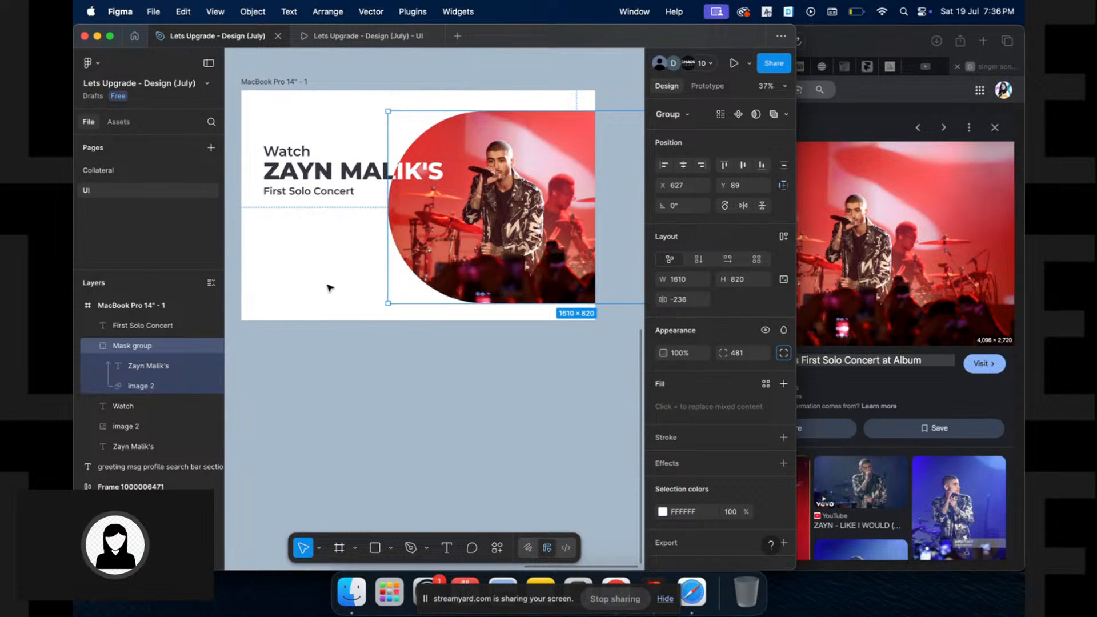
pyautogui.press('Delete')
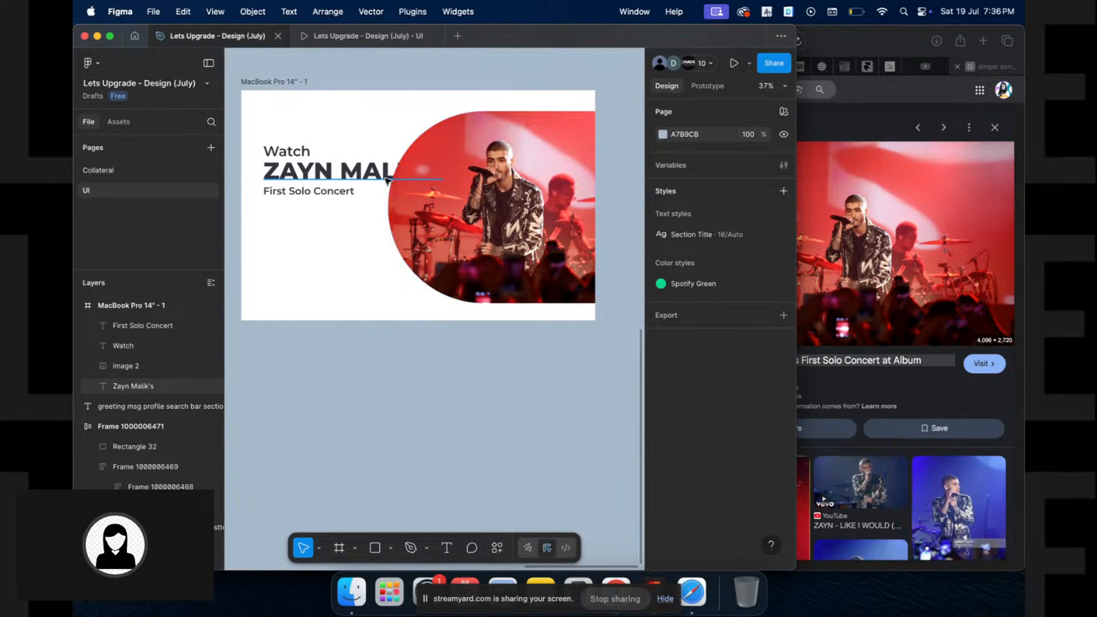
# Bring "ZAYN MALIK'S" to the front and scale it and "First Solo Concert" down to about 515 wide, clear of the photo
pyautogui.click(343, 171)
pyautogui.press(']')
pyautogui.scroll(3, 257, 197)
pyautogui.hscroll(-1, 385, 178)
pyautogui.scroll(1, 385, 178)
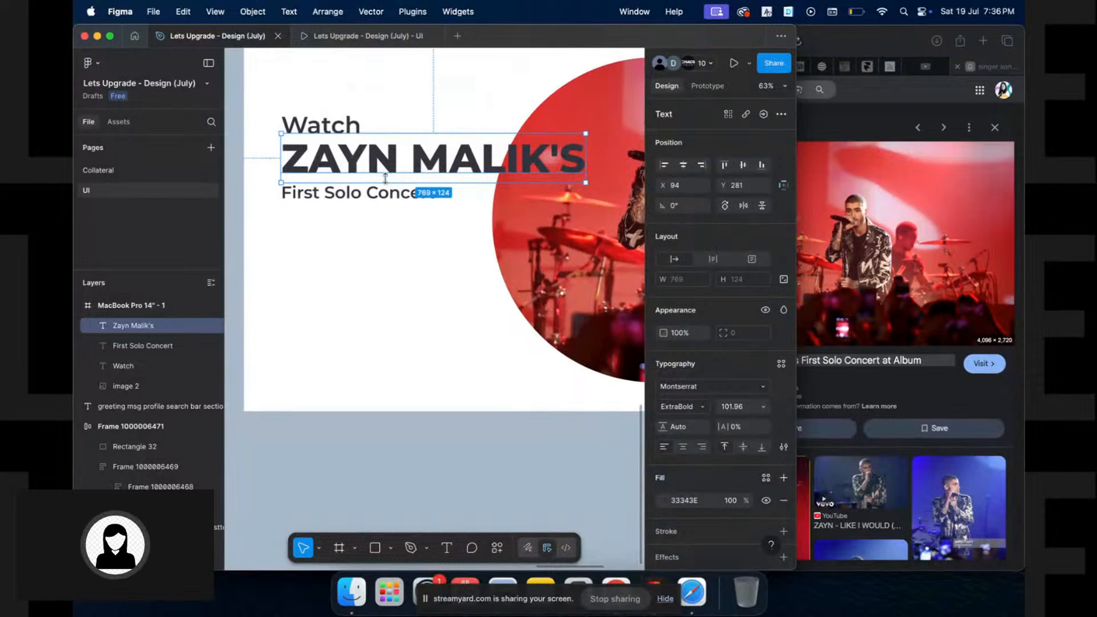
pyautogui.press('k')
pyautogui.moveTo(587, 150); pyautogui.dragTo(471, 164)
pyautogui.click(320, 126)
# Copy the text properties of the "First Solo Concert" line onto the "Watch" line
pyautogui.click(348, 203)
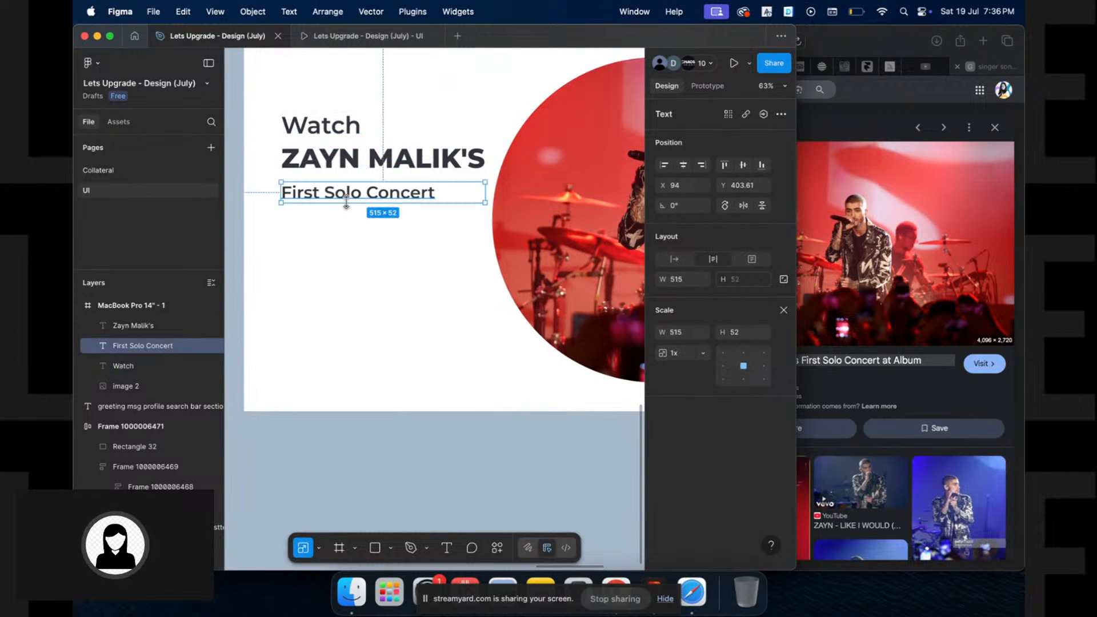
pyautogui.press('alt+super+c')
pyautogui.click(340, 127)
pyautogui.press('alt+super+v')
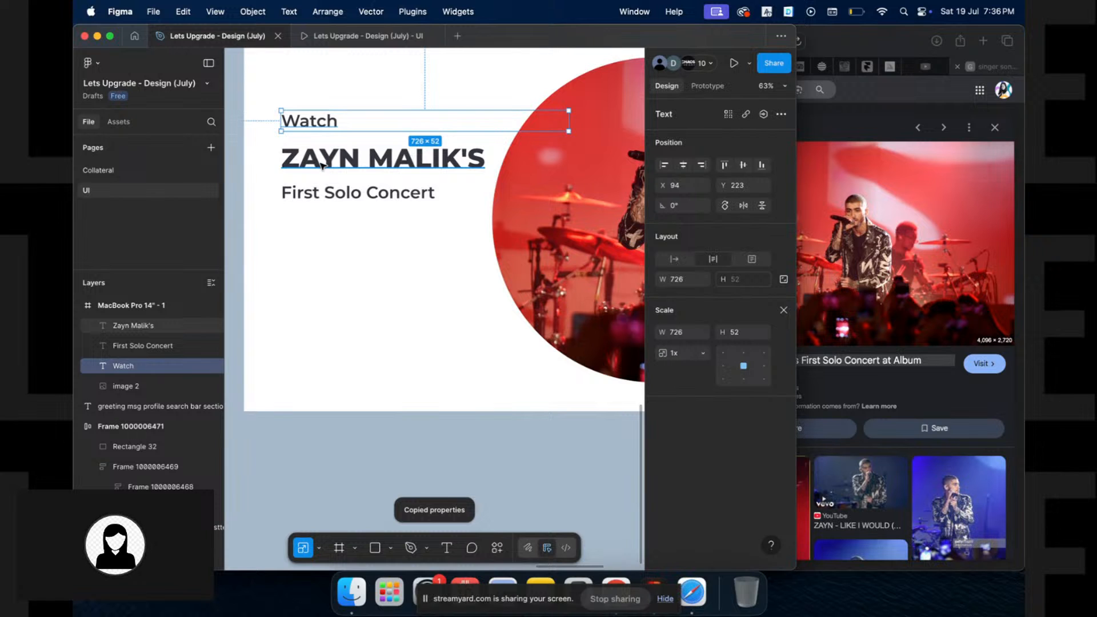
# Combine the three heading lines into a vertical auto layout with a gap of 21
pyautogui.click(322, 166)
pyautogui.keyDown('shift'); pyautogui.click(368, 191); pyautogui.keyUp('shift')
pyautogui.keyDown('shift'); pyautogui.click(307, 120); pyautogui.keyUp('shift')
pyautogui.hotkey('shift', 'a')
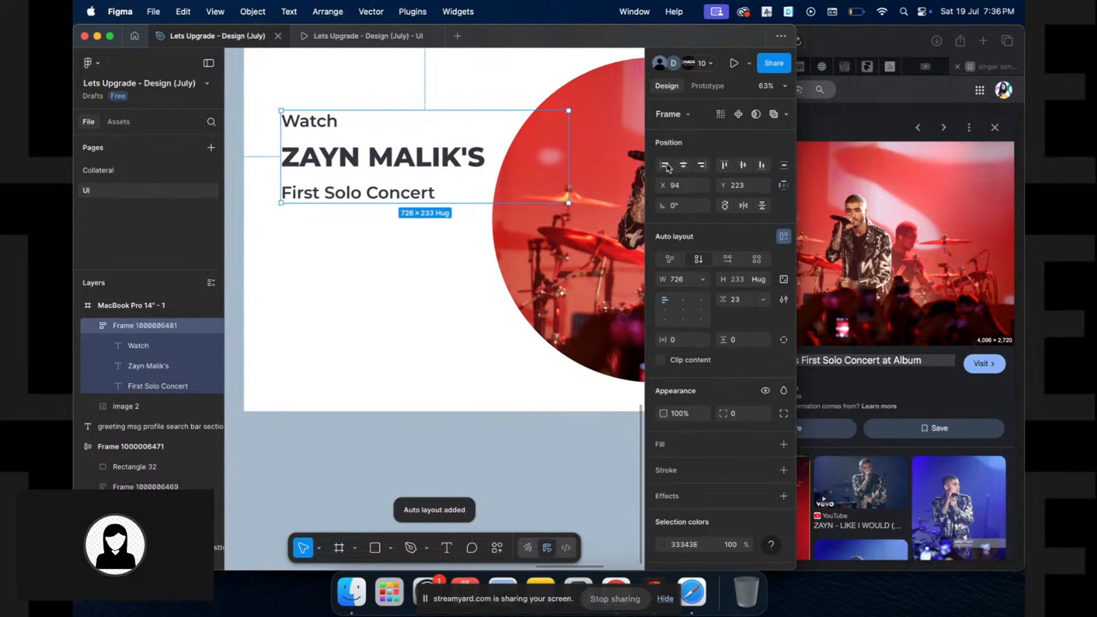
pyautogui.click(740, 300)
pyautogui.write('21')
pyautogui.press('Return')
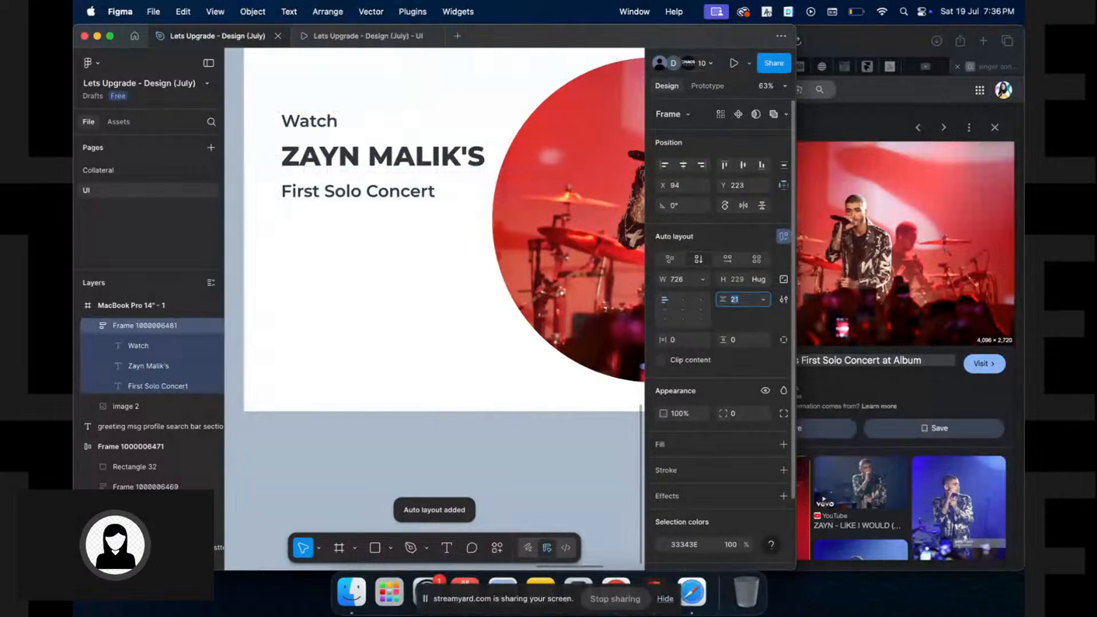
# Tighten the gap between the three heading lines in the auto layout to -4
pyautogui.press('Down')
pyautogui.press('Down')
pyautogui.press('Down')
pyautogui.press('Down')
pyautogui.press('Down')
pyautogui.press('Down')
pyautogui.press('Down')
pyautogui.press('Down')
pyautogui.press('Down')
pyautogui.press('Down')
pyautogui.press('Down')
pyautogui.press('Down')
pyautogui.press('Down')
pyautogui.press('Down')
pyautogui.press('Down')
pyautogui.press('Down')
pyautogui.press('Down')
pyautogui.press('Down')
pyautogui.press('Down')
pyautogui.press('Down')
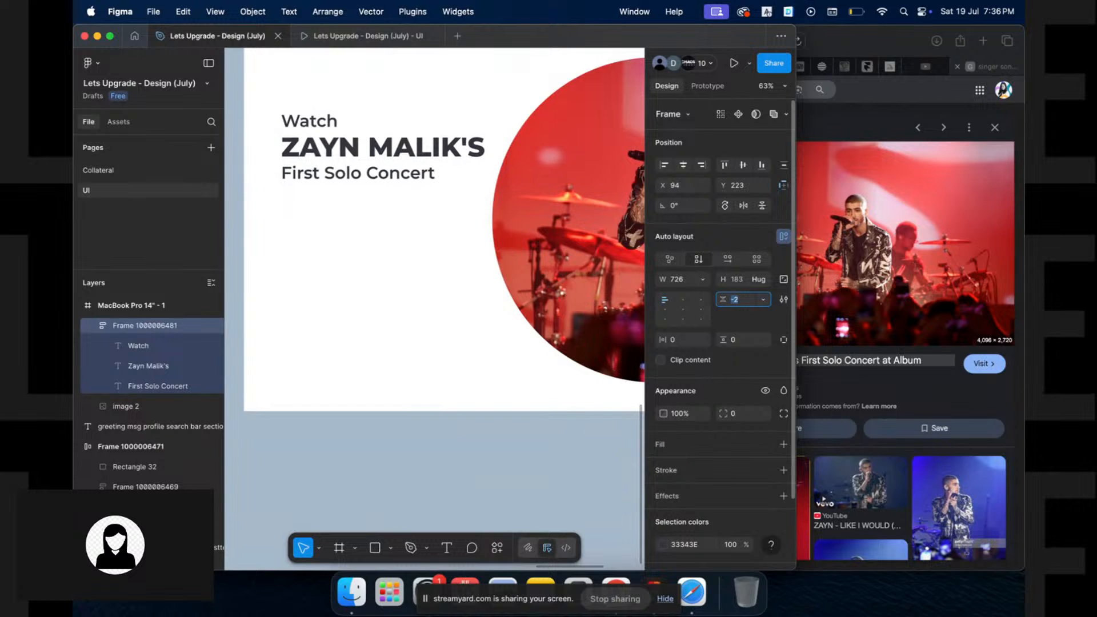
pyautogui.click(482, 320)
pyautogui.scroll(-3, 484, 325)
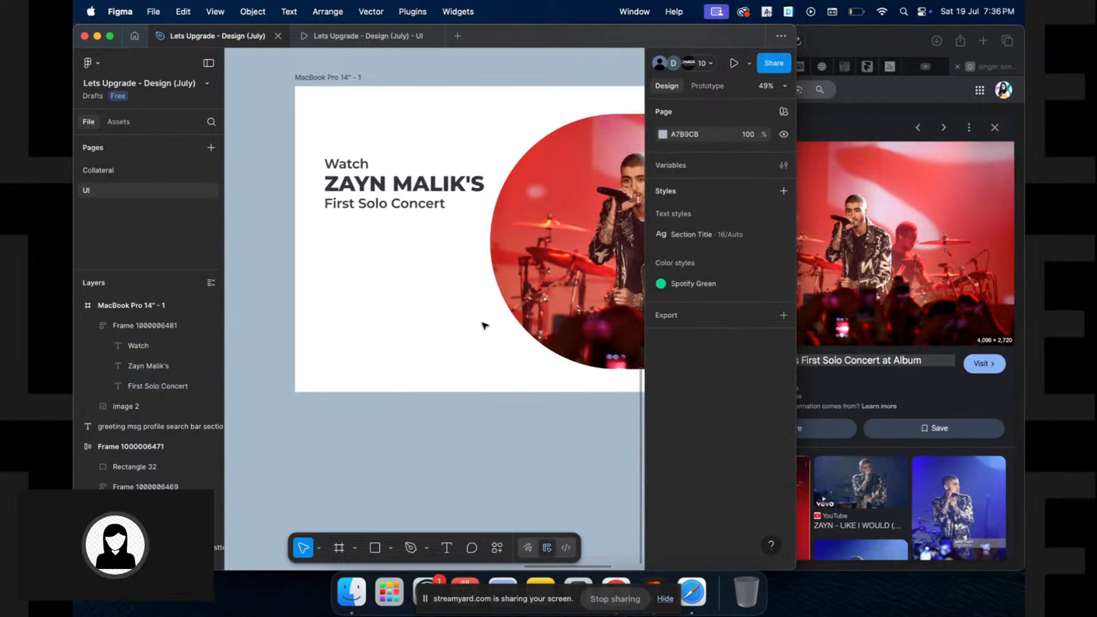
# Narrow the heading's auto layout frame to 533 wide so it ends before the photo
pyautogui.click(482, 171)
pyautogui.moveTo(555, 183); pyautogui.dragTo(480, 187)
pyautogui.hscroll(5, 457, 240)
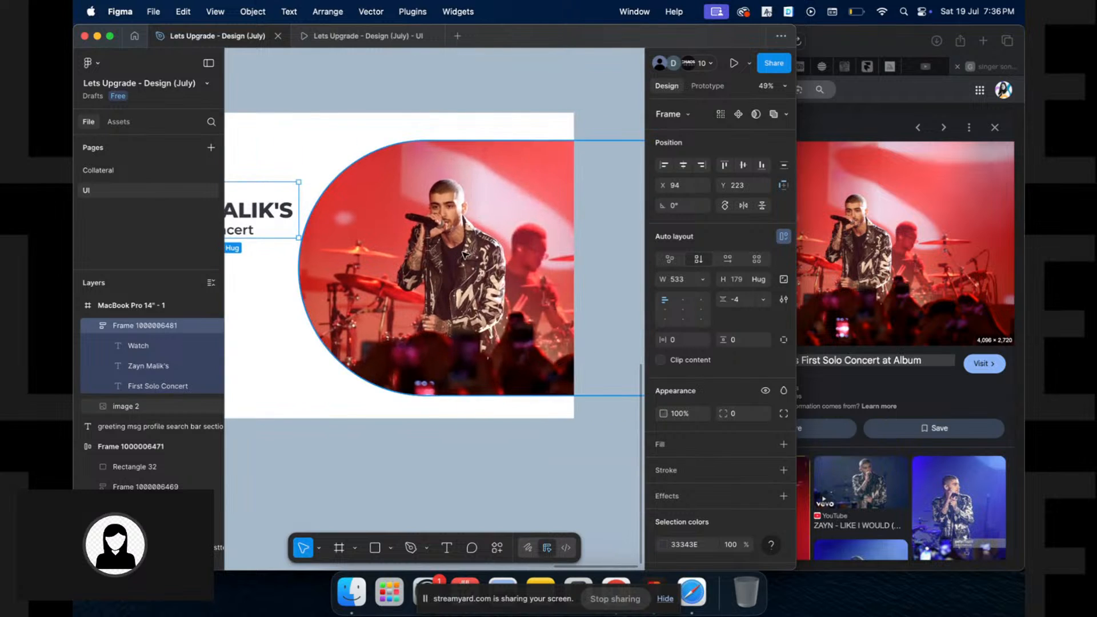
# Crop the concert photo to 806 × 820 so its whole shape fits inside the MacBook frame
pyautogui.click(457, 258)
pyautogui.click(749, 114)
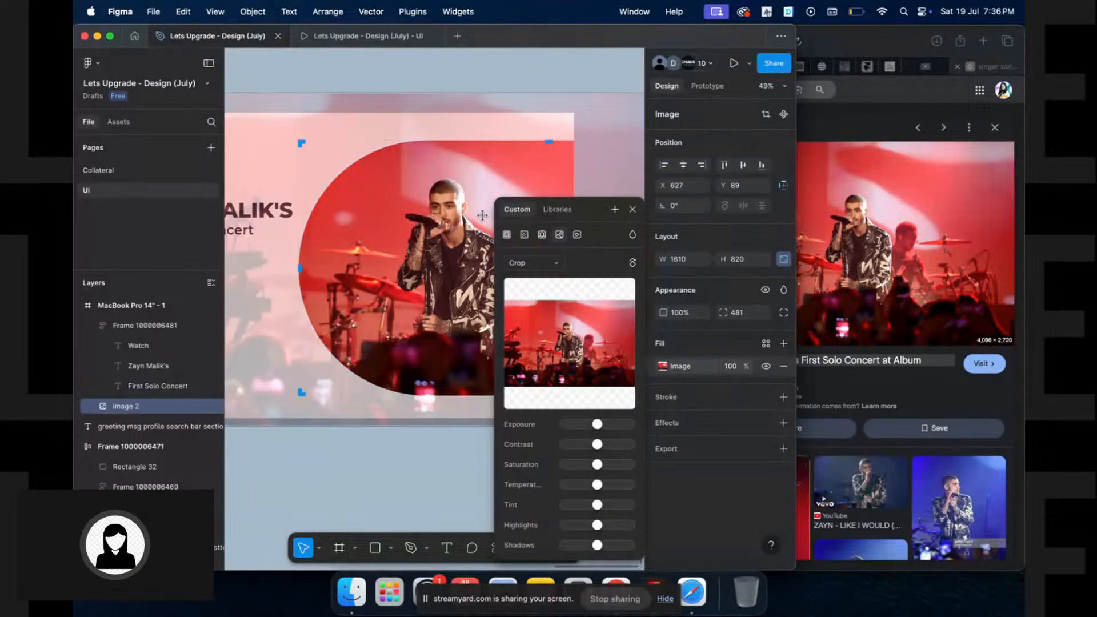
pyautogui.moveTo(596, 167); pyautogui.dragTo(432, 171)
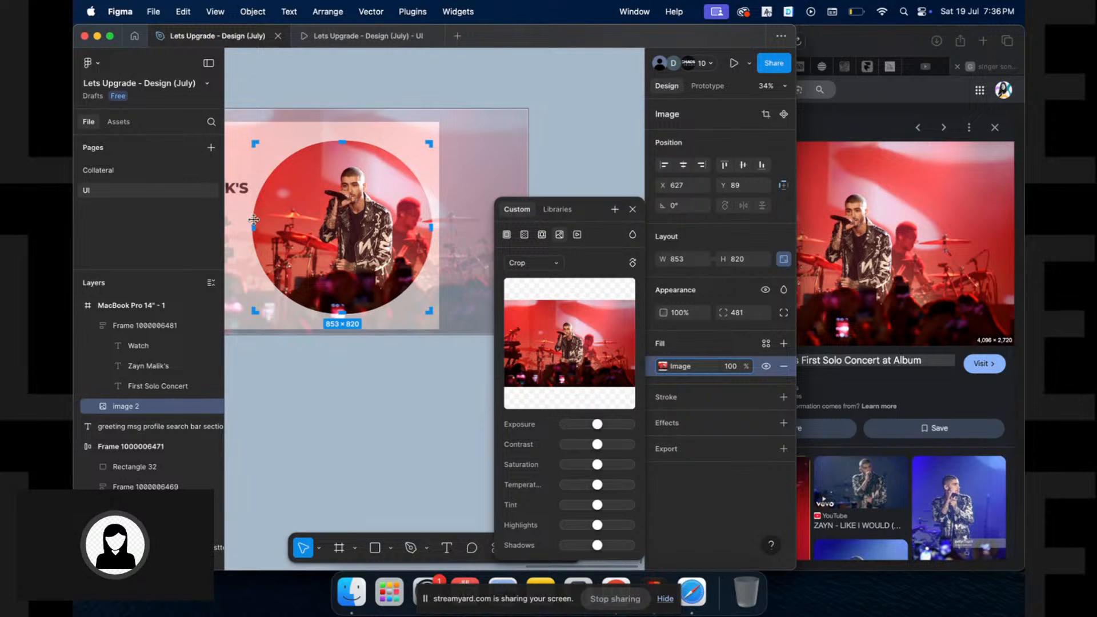
pyautogui.moveTo(254, 226); pyautogui.dragTo(262, 226)
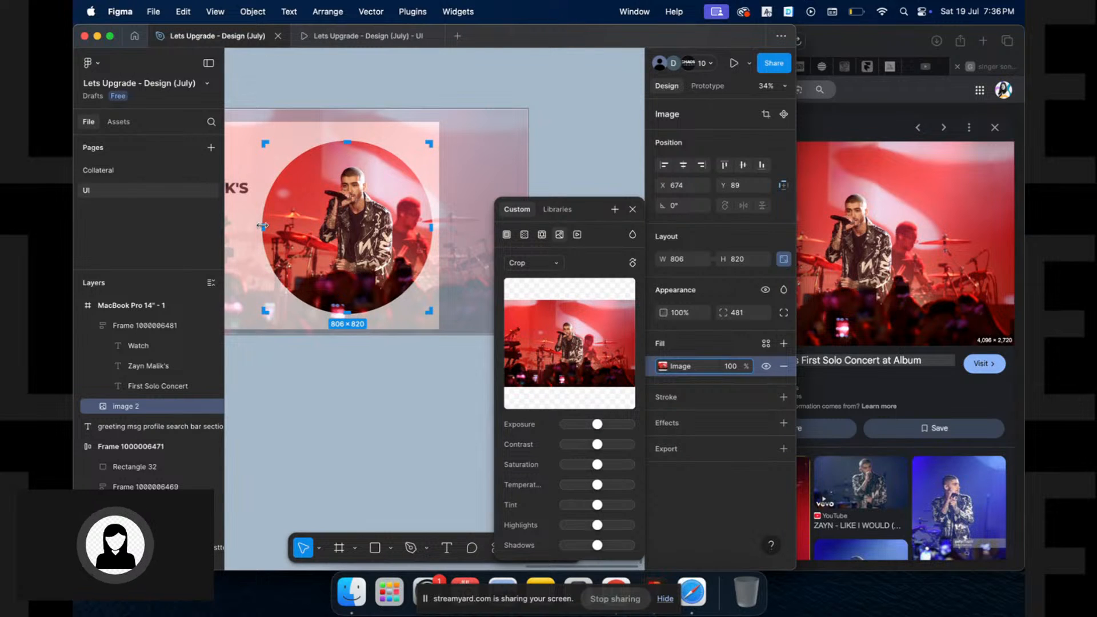
pyautogui.press('Escape')
# Set the concert photo's corner radius to 40
pyautogui.click(737, 313)
pyautogui.press('BackSpace')
pyautogui.write('40')
pyautogui.press('Return')
# Duplicate the "First Solo Concert" line out of the heading group, placing the copy below it at Y 508
pyautogui.hscroll(-5, 424, 240)
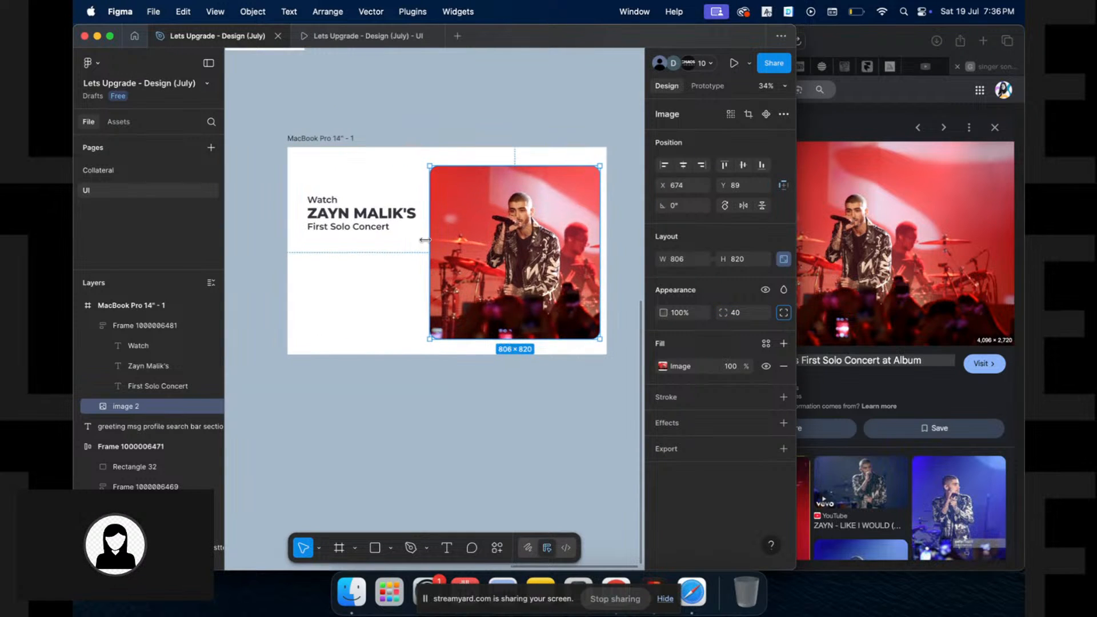
pyautogui.scroll(3, 371, 229)
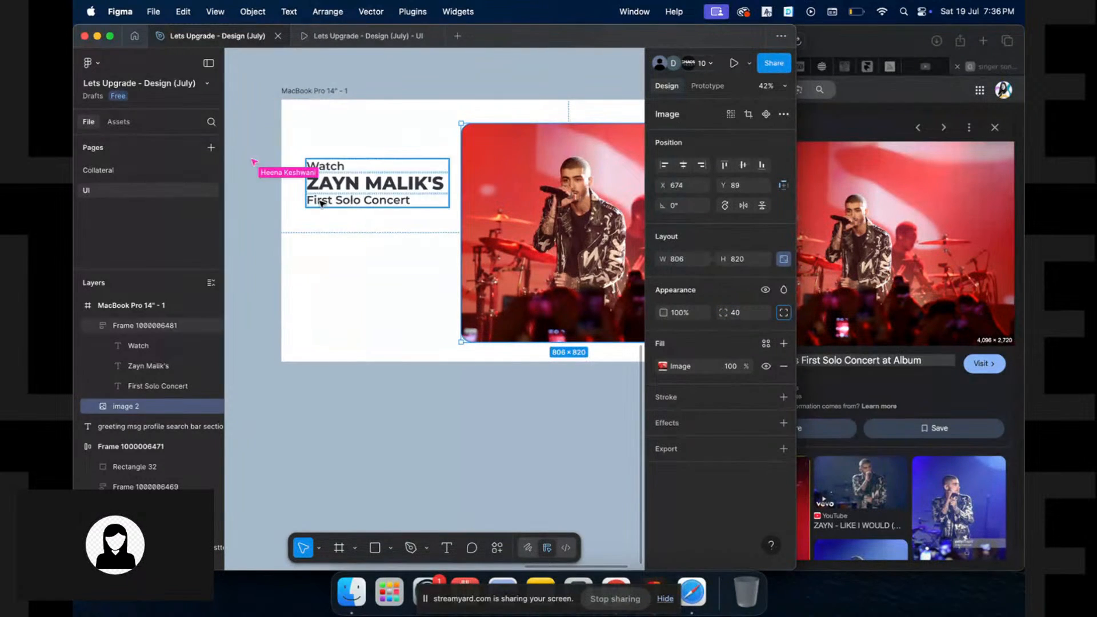
pyautogui.doubleClick(321, 202)
pyautogui.moveTo(327, 206); pyautogui.dragTo(327, 247)
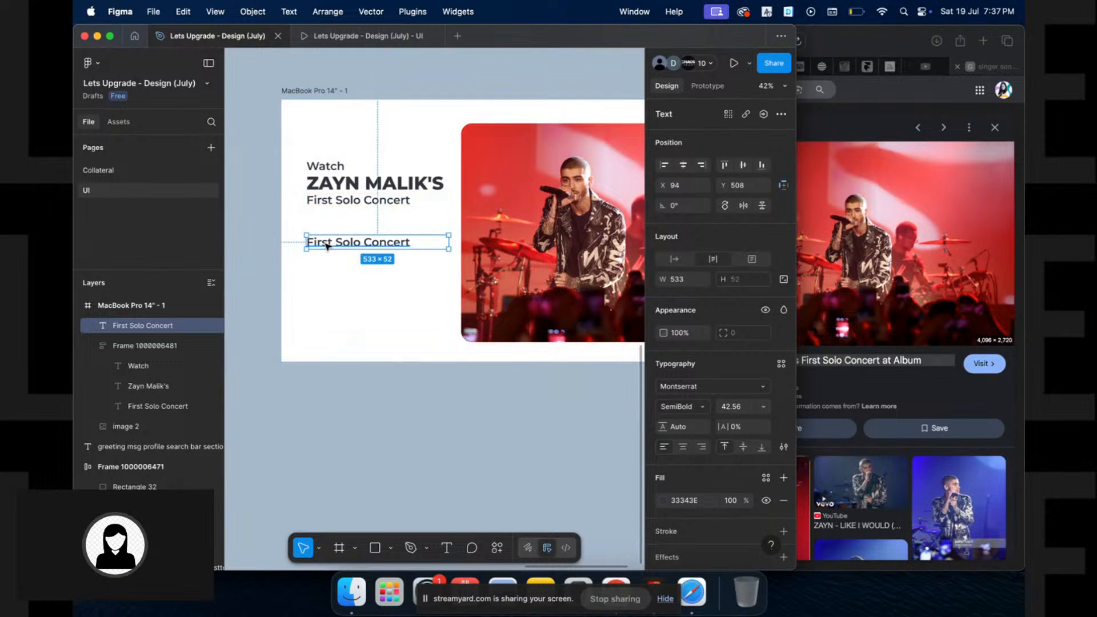
# Switch to Safari, open lipsum.com and copy the "What is Lorem Ipsum?" text from its start through "five centuries"
pyautogui.press('super+Tab')
pyautogui.press('super+t')
pyautogui.write('lipsum.com')
pyautogui.press('Return')
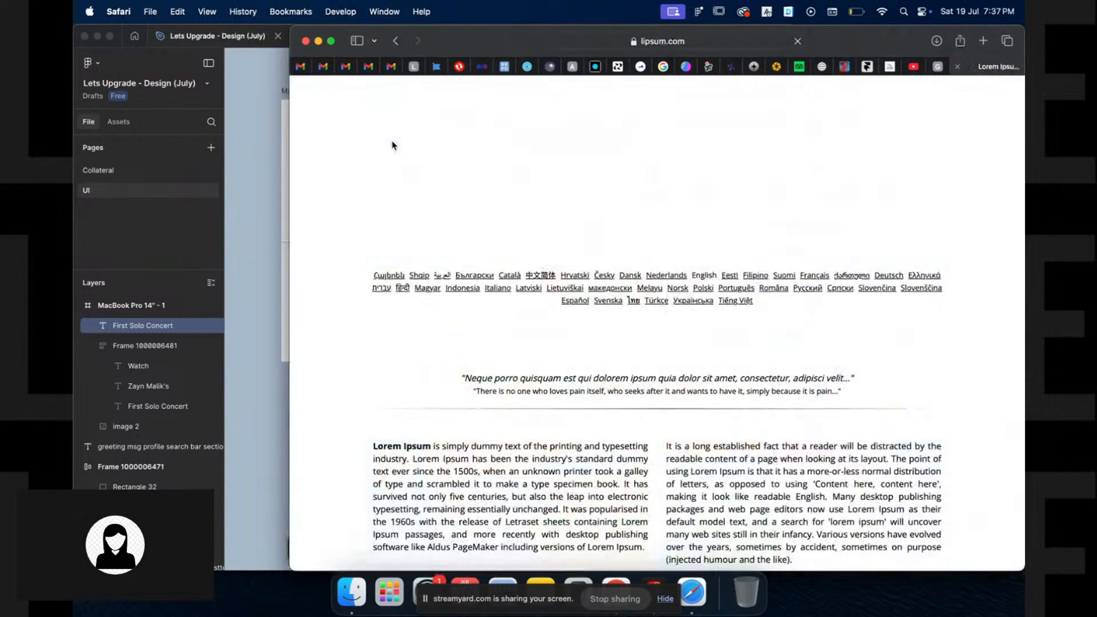
pyautogui.scroll(-5, 377, 257)
pyautogui.moveTo(375, 262); pyautogui.dragTo(508, 309)
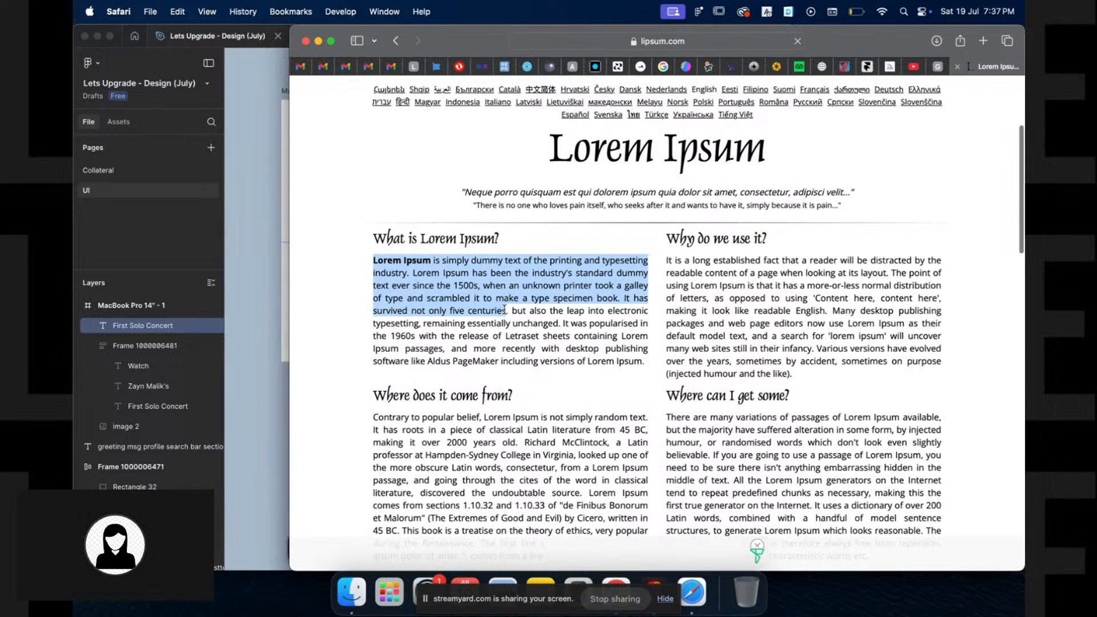
pyautogui.press('super+c')
# Switch back to Figma and set the duplicated "First Solo Concert" text to size 24 and Medium weight
pyautogui.press('super+Tab')
pyautogui.doubleClick(351, 241)
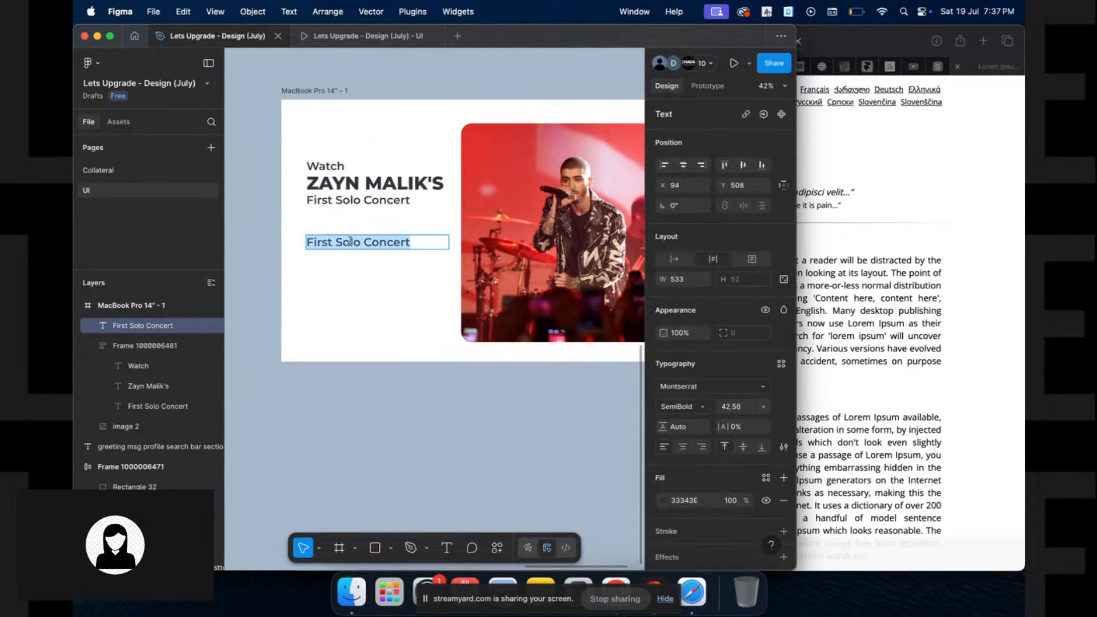
pyautogui.click(737, 406)
pyautogui.write('24')
pyautogui.press('Return')
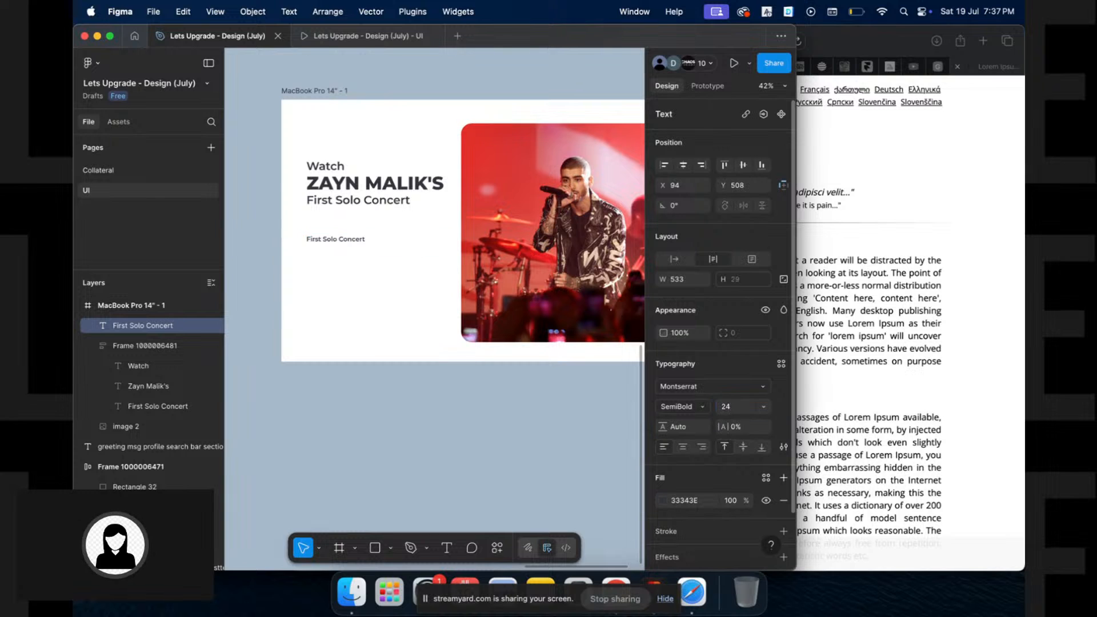
pyautogui.click(681, 407)
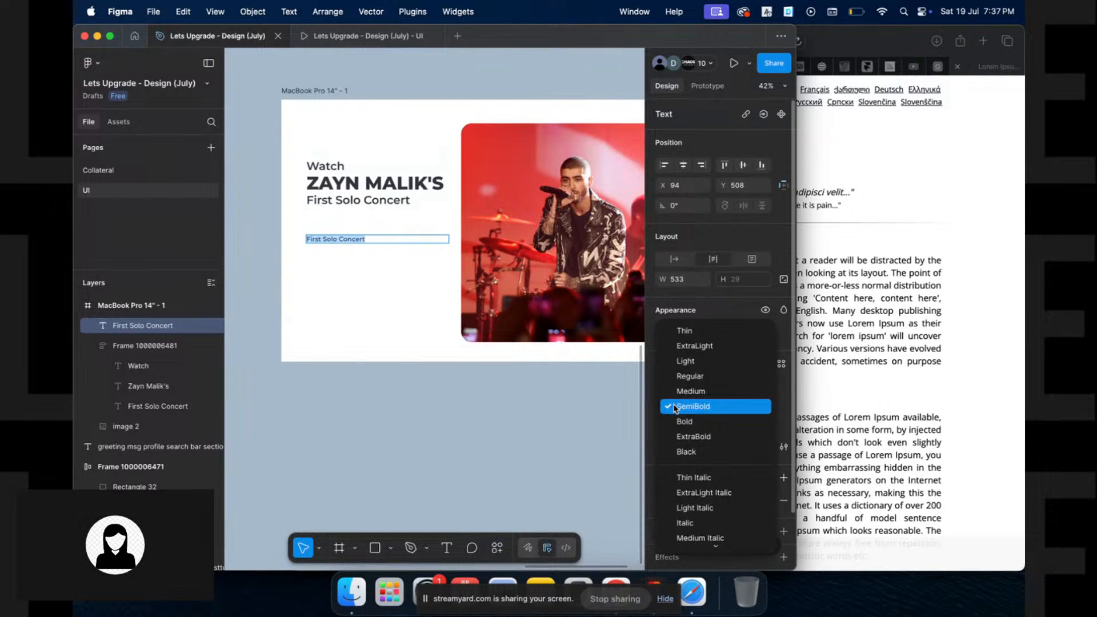
pyautogui.click(697, 384)
# Replace the small "First Solo Concert" text with the copied Lorem Ipsum passage
pyautogui.doubleClick(347, 240)
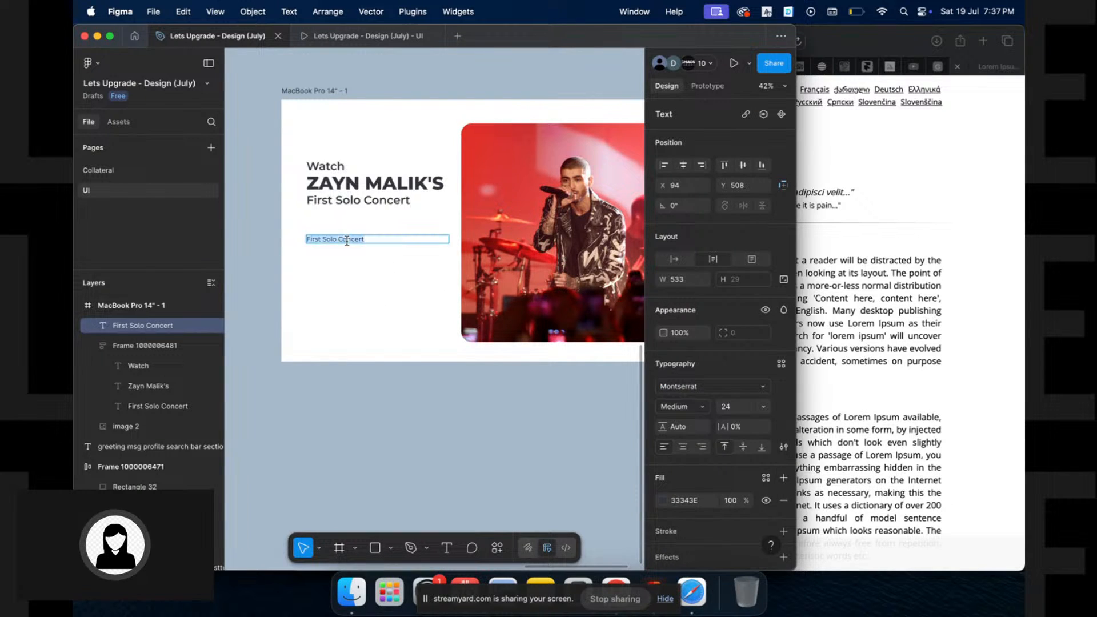
pyautogui.press('super+v')
pyautogui.press('super+a')
pyautogui.scroll(3, 392, 252)
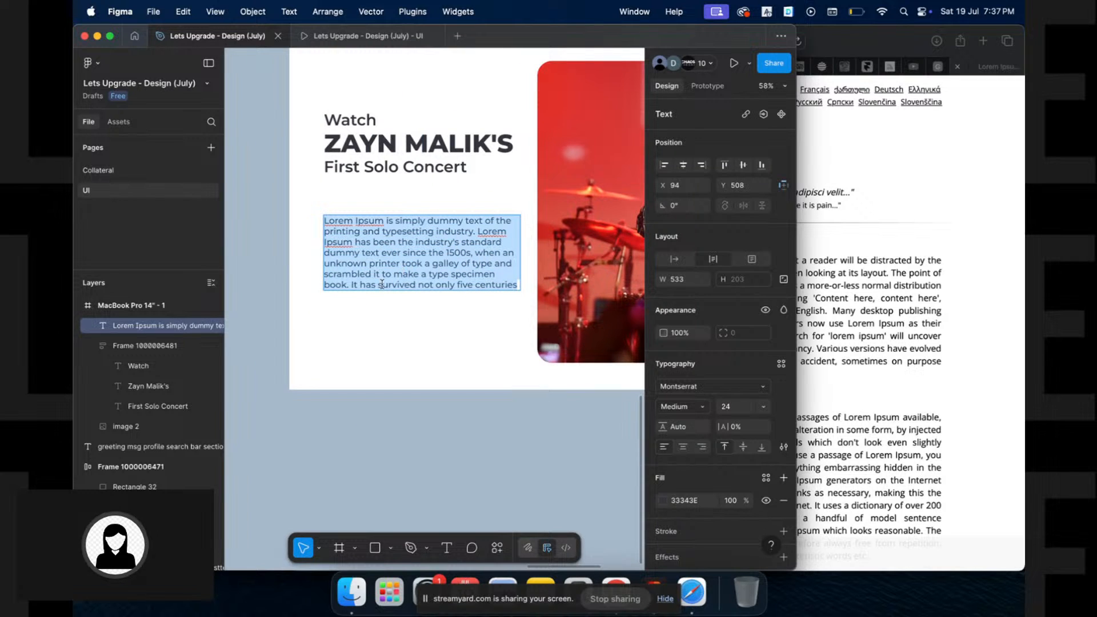
# Split the Lorem Ipsum text into two paragraphs after "1500s.", starting the second with a capitalized "When" after a blank line
pyautogui.click(352, 285)
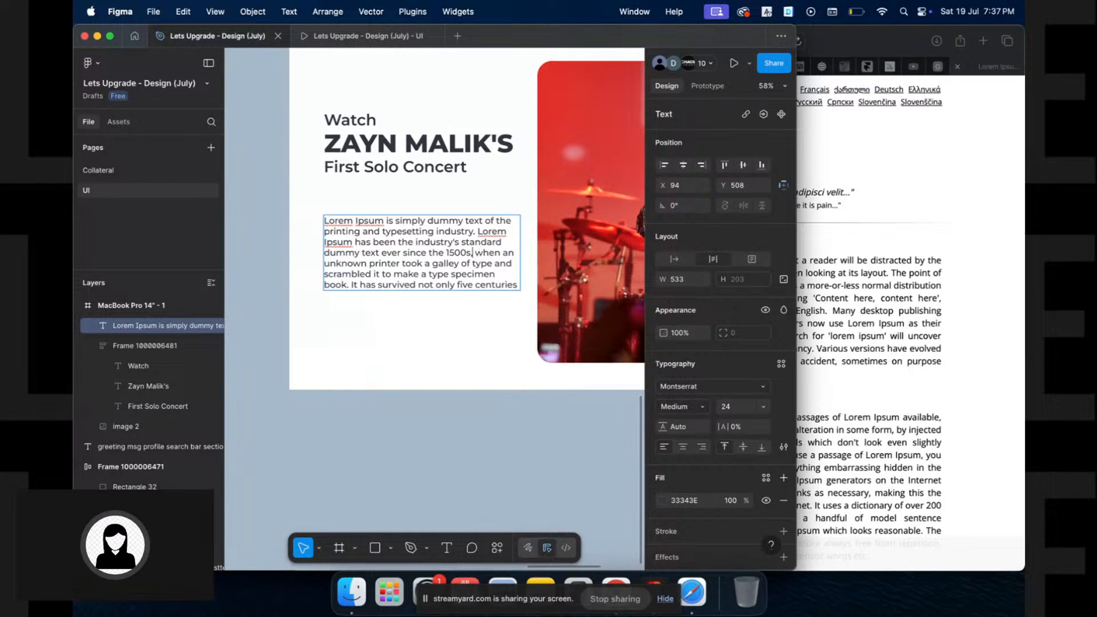
pyautogui.write('W')
pyautogui.press('Return')
pyautogui.press('Return')
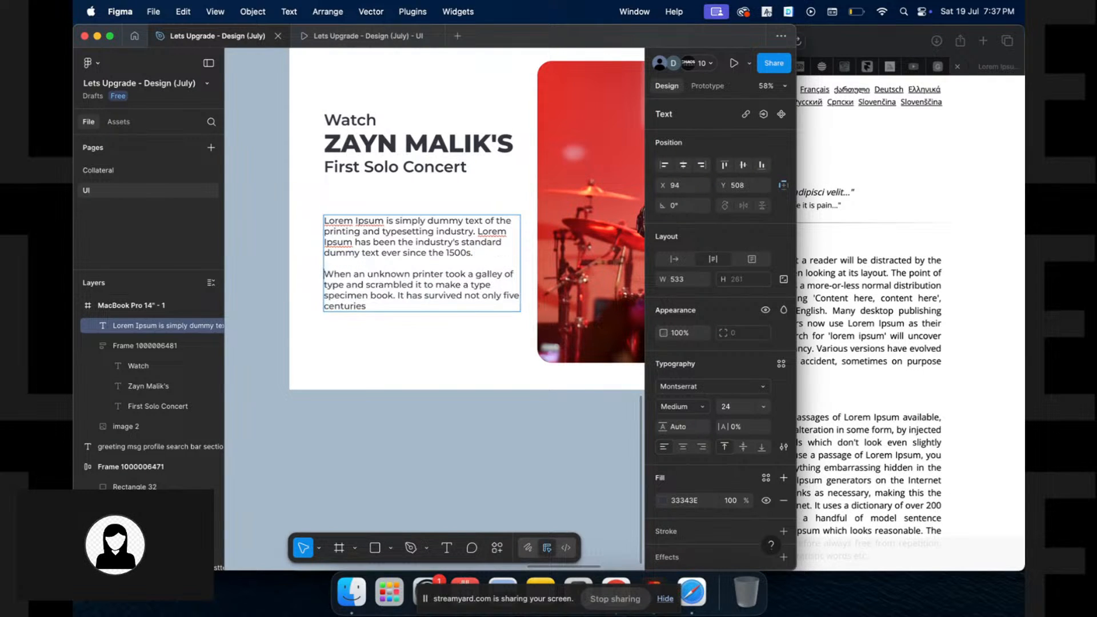
pyautogui.click(375, 372)
pyautogui.scroll(2, 375, 373)
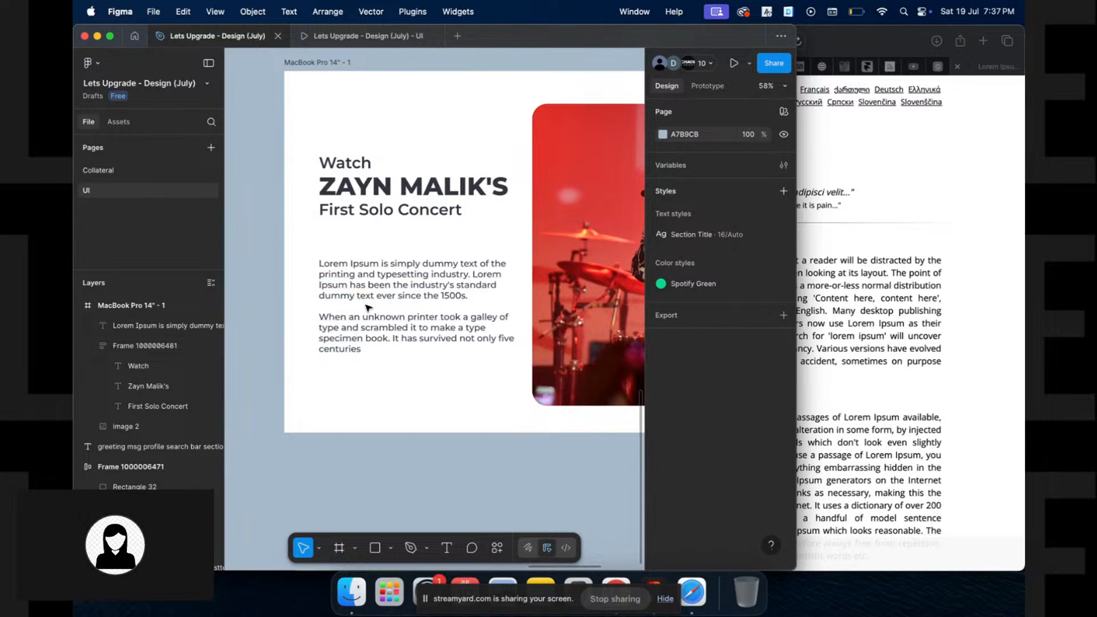
# Move the Lorem Ipsum text block slightly up towards the heading
pyautogui.click(403, 193)
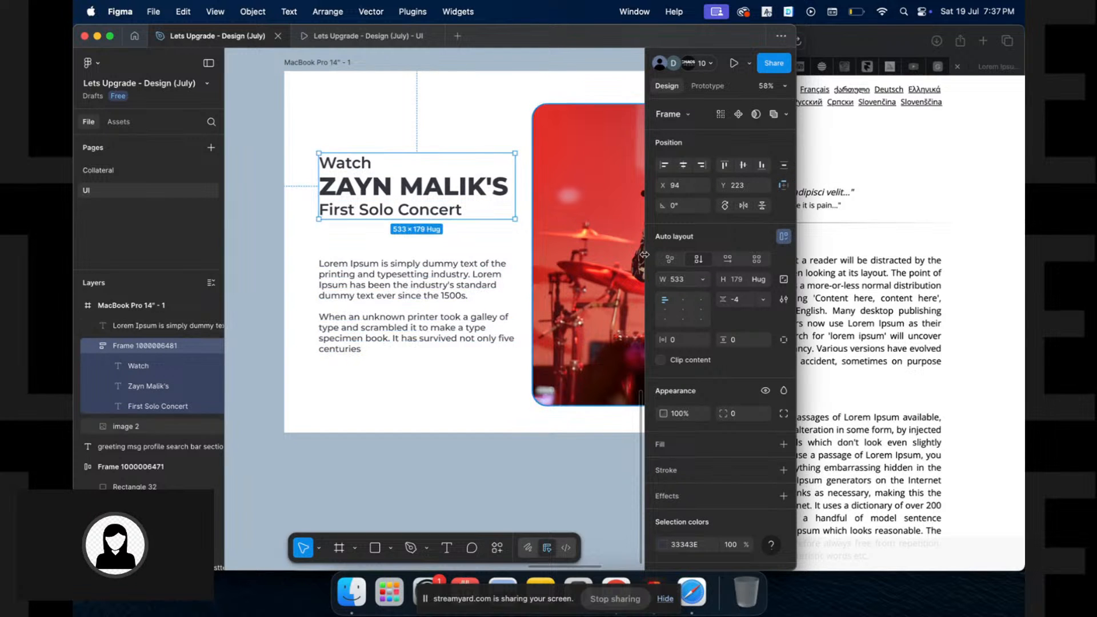
pyautogui.click(469, 309)
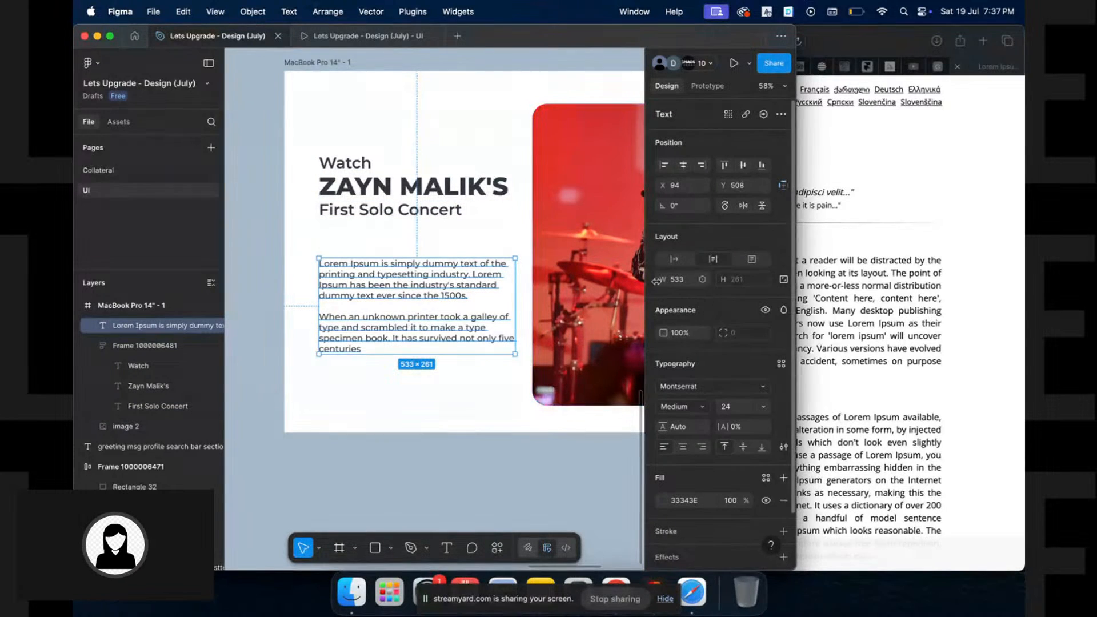
pyautogui.click(358, 372)
# Draw a button rectangle about 265 × 73 below the paragraphs and fill it with red D9312C sampled from the photo
pyautogui.press('r')
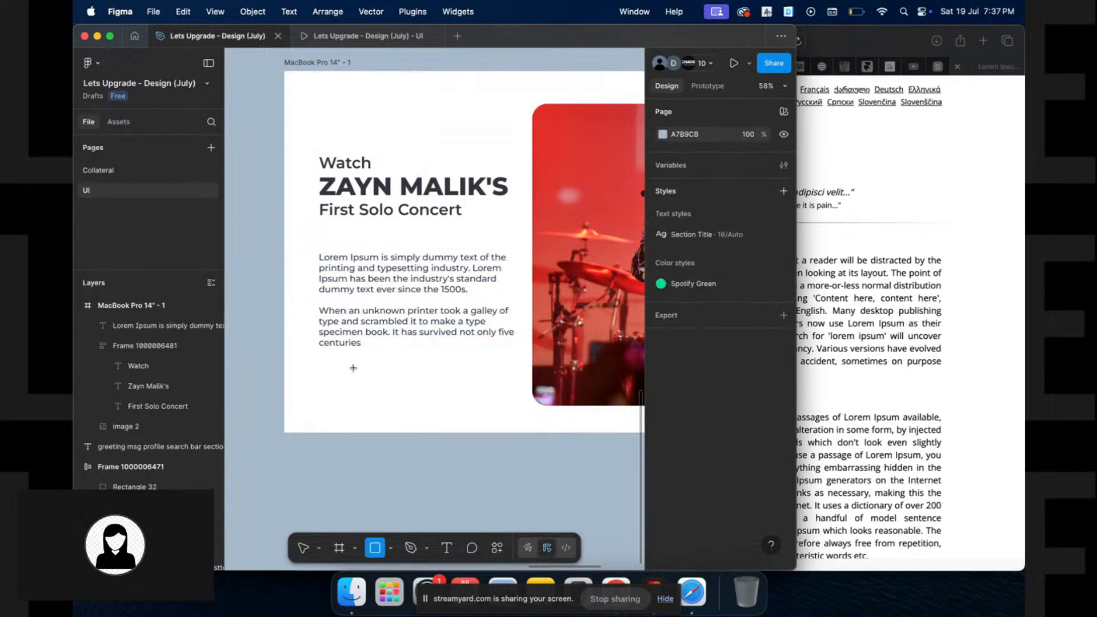
pyautogui.moveTo(324, 365); pyautogui.dragTo(422, 393)
pyautogui.press('i')
pyautogui.click(543, 160)
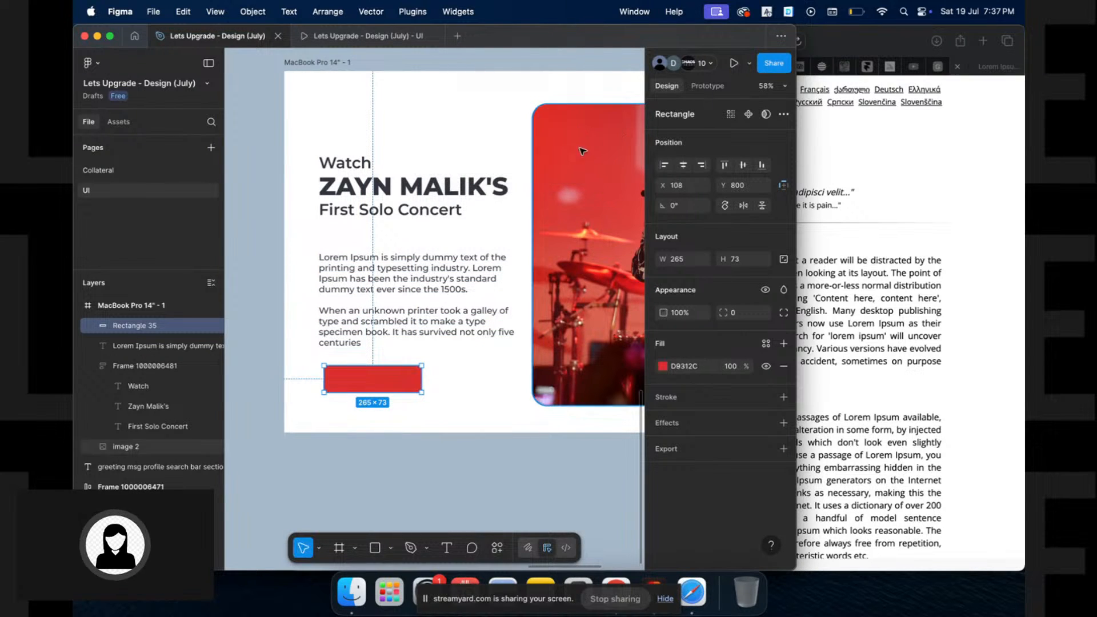
# Round the red button rectangle's corners to a radius of 14
pyautogui.click(745, 313)
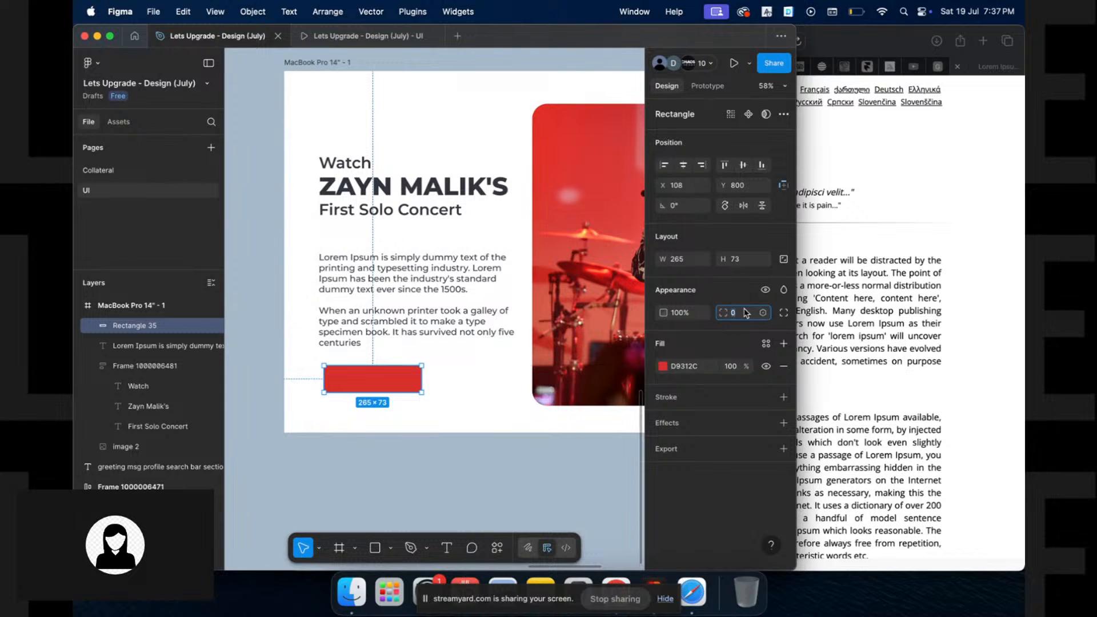
pyautogui.write('20')
pyautogui.press('Tab')
pyautogui.click(731, 314)
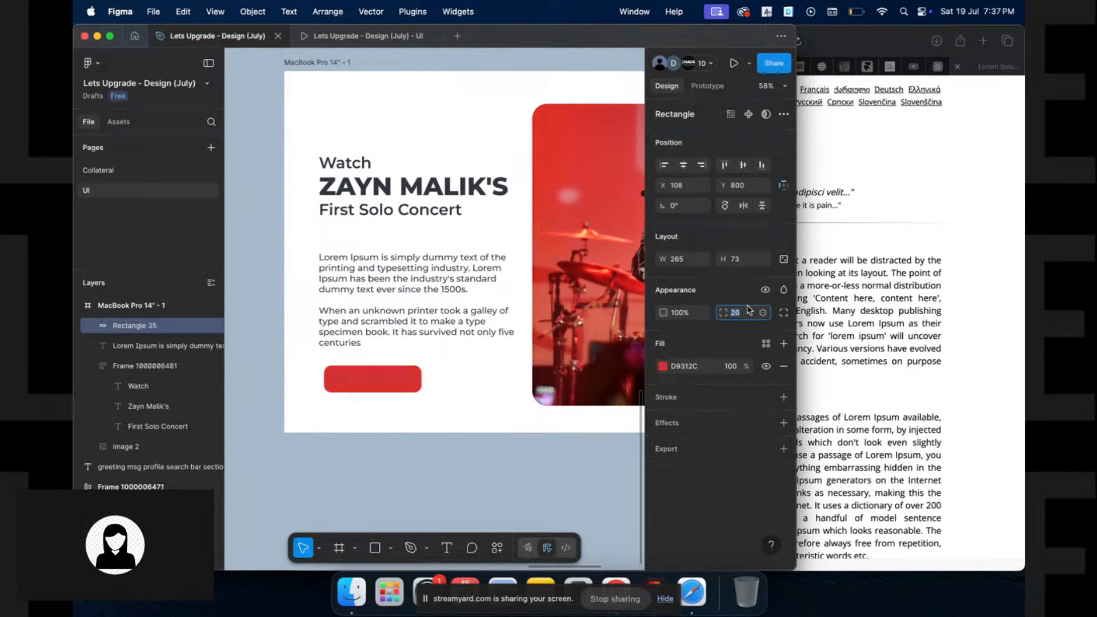
pyautogui.write('14')
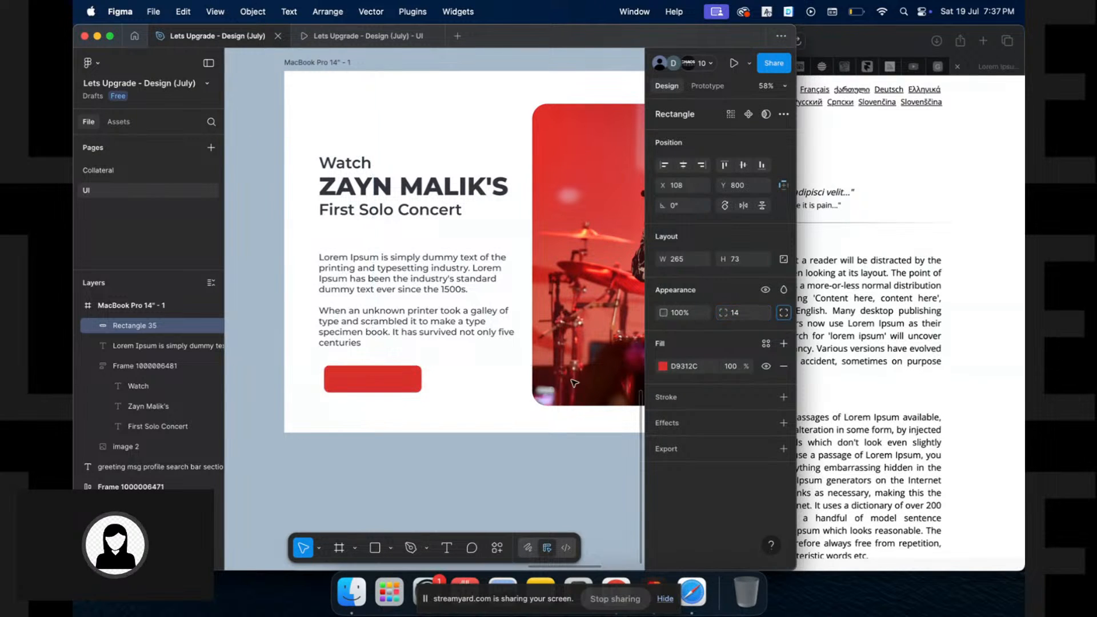
# Duplicate the paragraph text onto the red rectangle, change the copy to "Watch Now" and bring it in front of the rectangle
pyautogui.click(369, 281)
pyautogui.moveTo(368, 281); pyautogui.dragTo(369, 401)
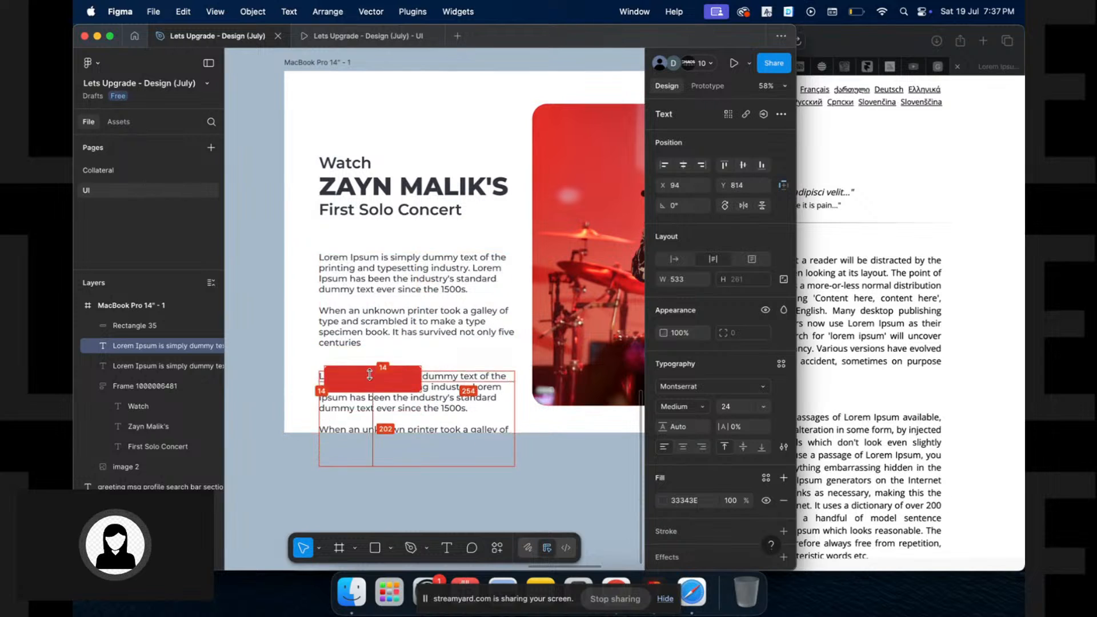
pyautogui.doubleClick(458, 404)
pyautogui.write('Watch Now')
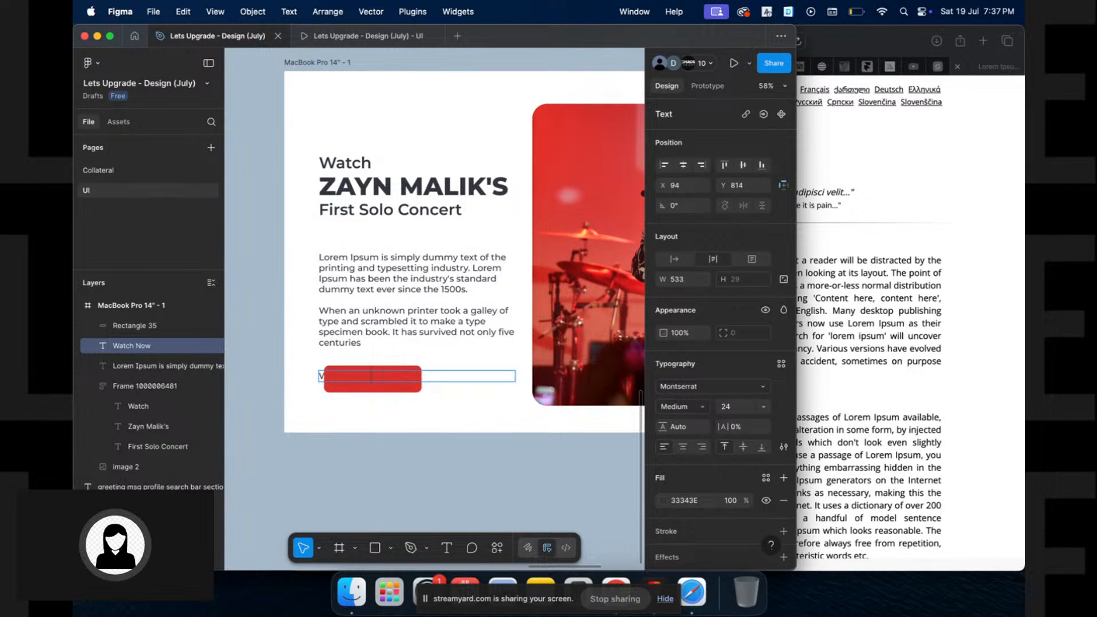
pyautogui.press('Escape')
pyautogui.press('super+bracketright')
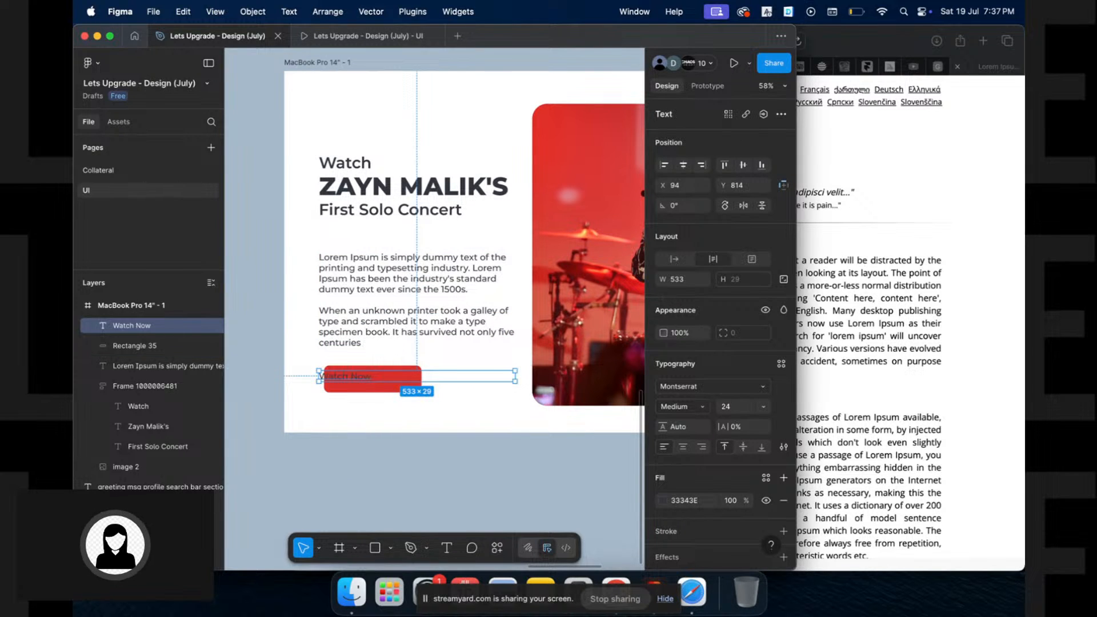
# Make the "Watch Now" label Bold and sample white FFFFFF for its fill
pyautogui.click(683, 406)
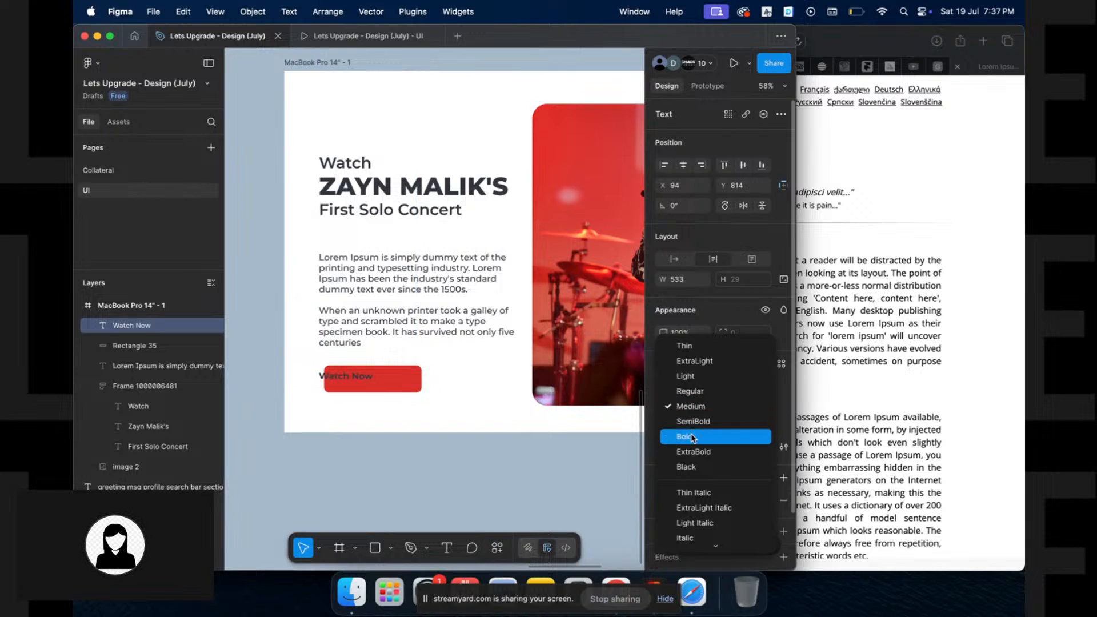
pyautogui.click(677, 451)
pyautogui.press('i')
pyautogui.click(494, 407)
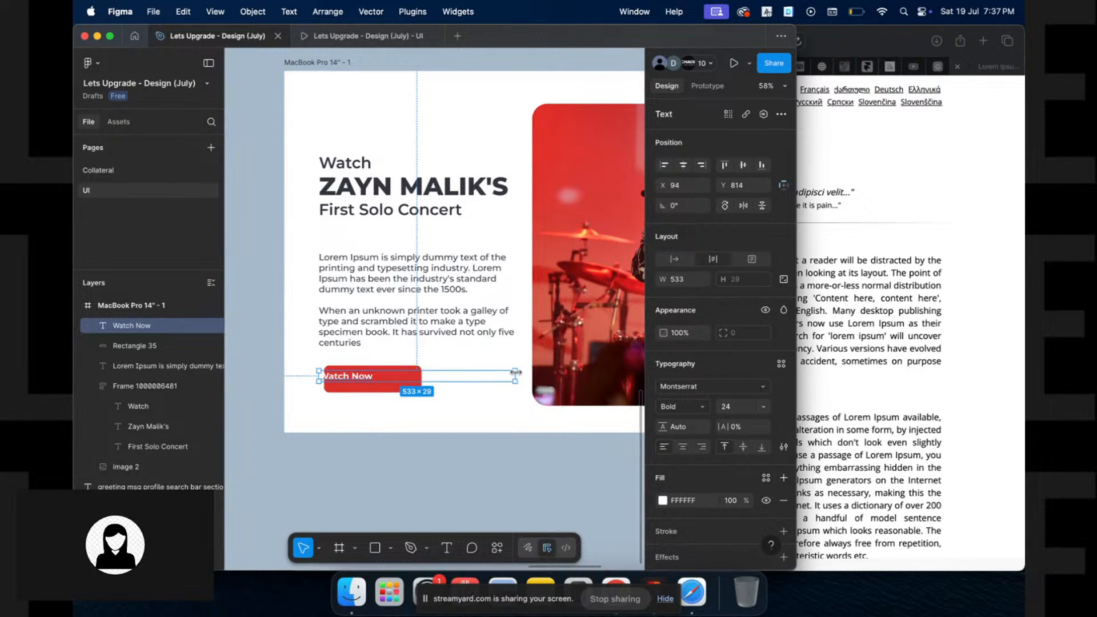
# Centre the "Watch Now" label, shrunk to fit its text, on the red rectangle and combine both into an auto layout button
pyautogui.doubleClick(517, 374)
pyautogui.moveTo(344, 379); pyautogui.dragTo(367, 382)
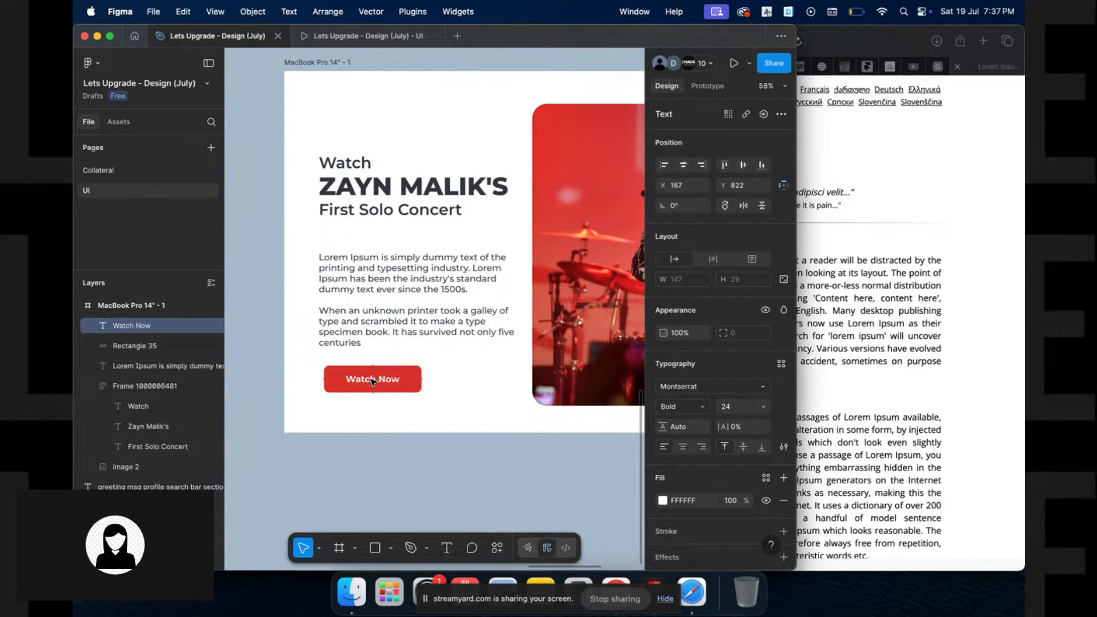
pyautogui.keyDown('shift'); pyautogui.click(408, 382); pyautogui.keyUp('shift')
pyautogui.hotkey('shift', 'a')
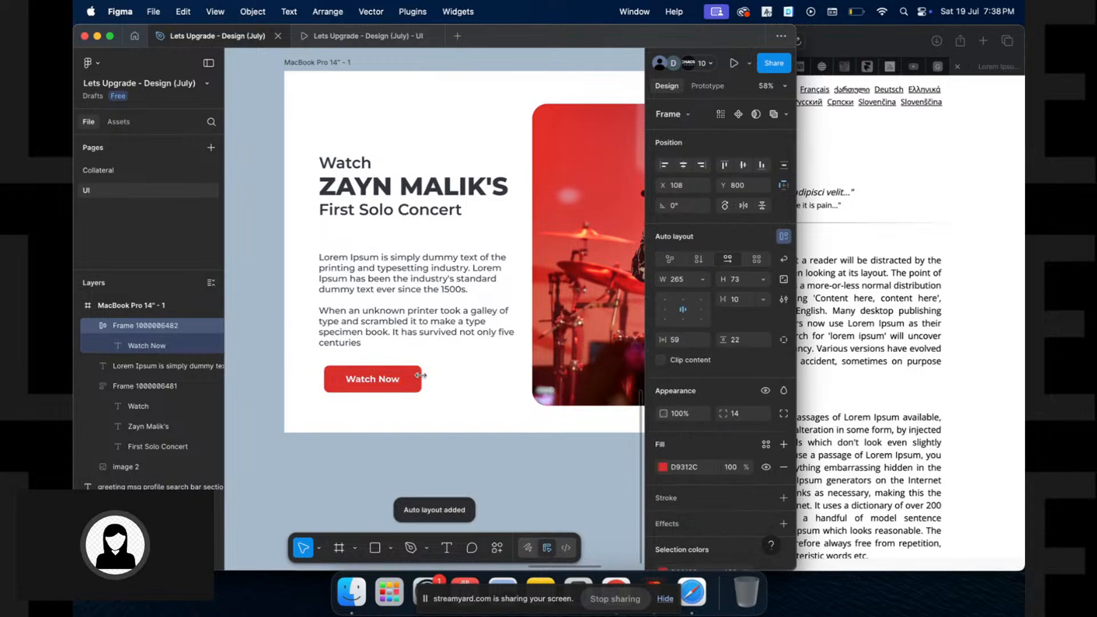
pyautogui.scroll(-5, 421, 376)
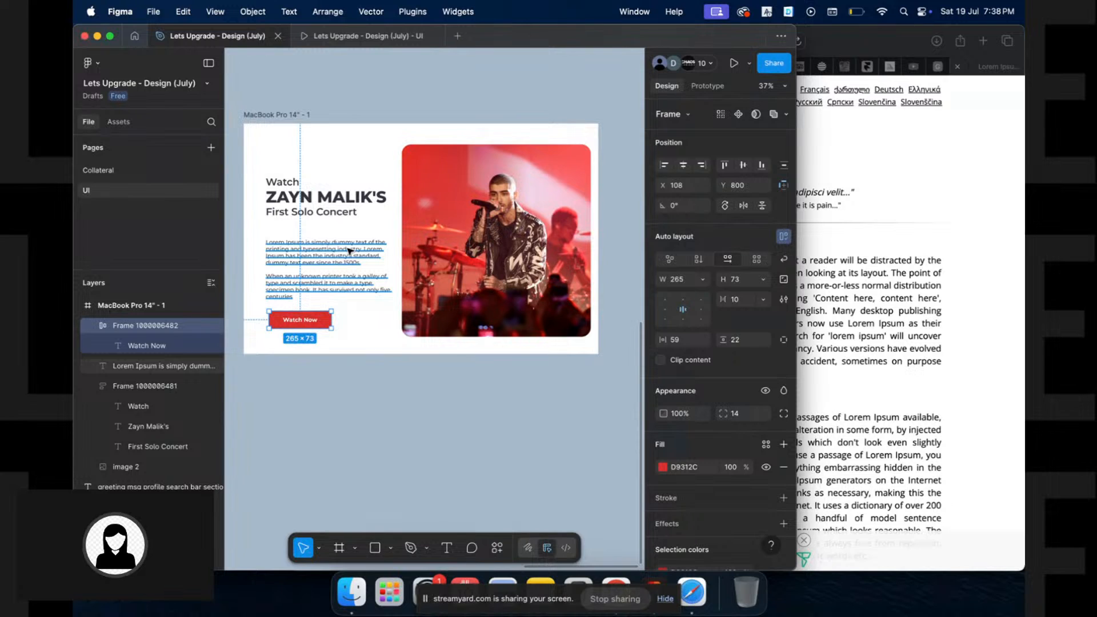
pyautogui.hscroll(-2, 350, 251)
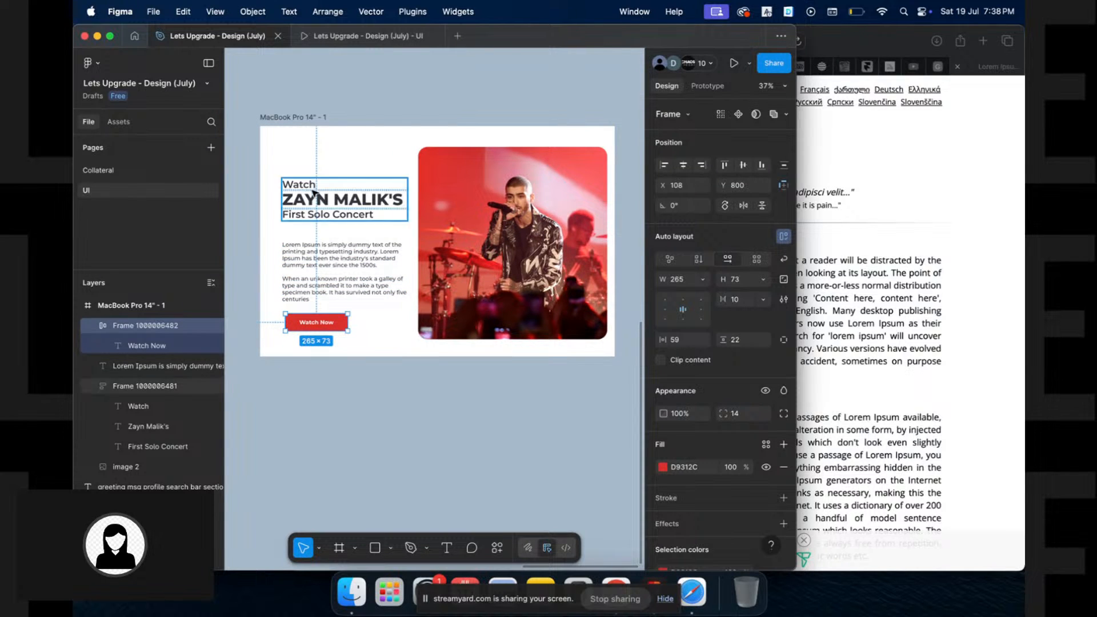
# Combine the concert heading, the paragraph text and the "Watch Now" button into one vertical auto layout frame
pyautogui.scroll(1, 315, 266)
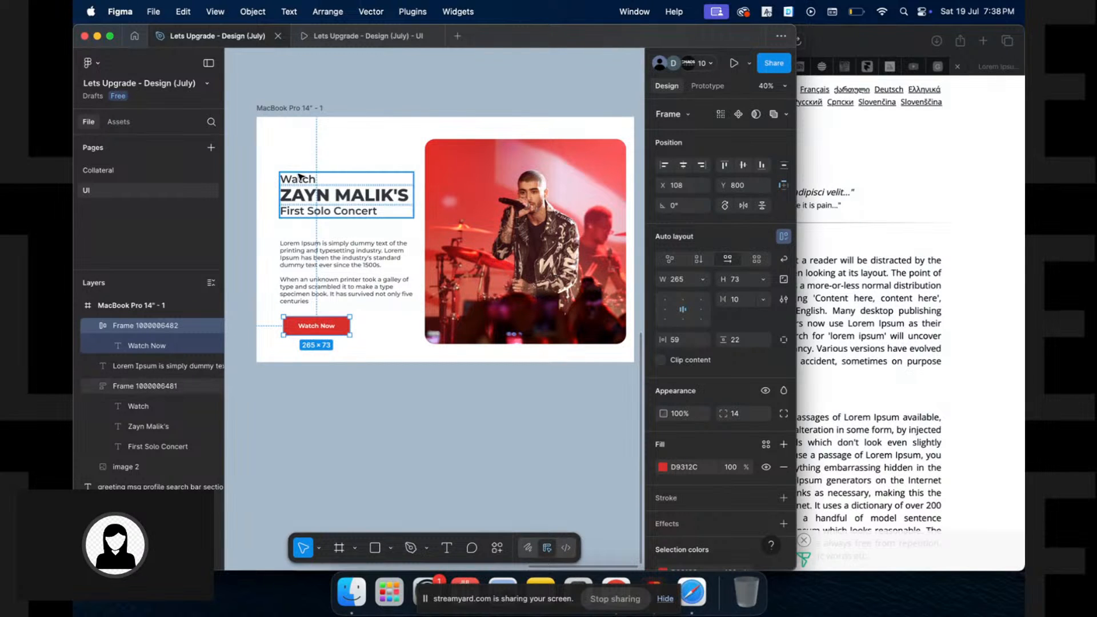
pyautogui.scroll(2, 299, 180)
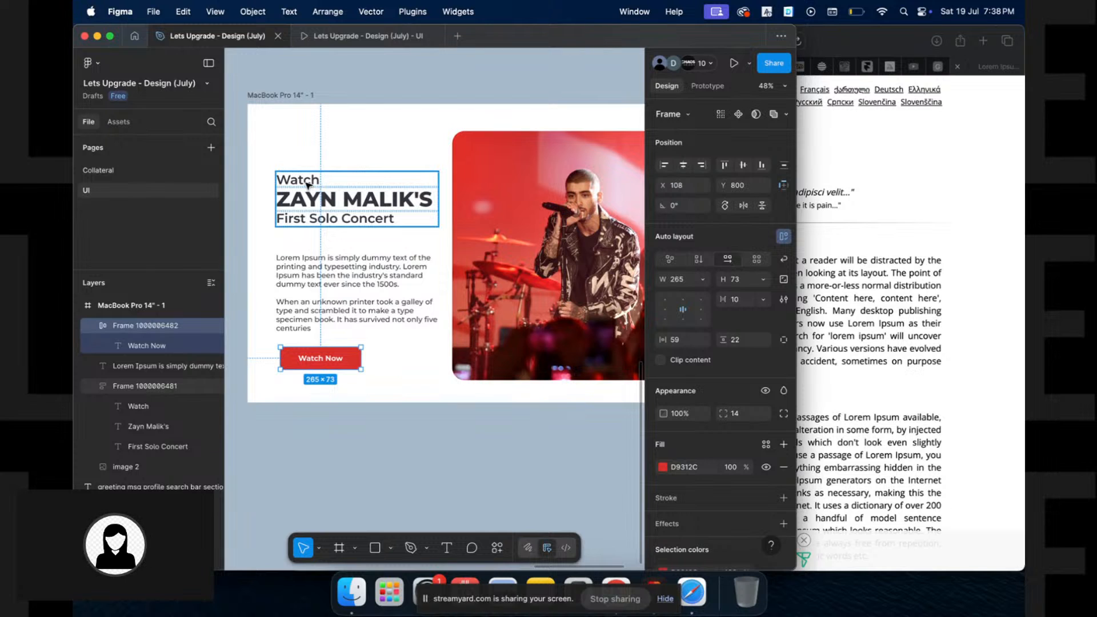
pyautogui.click(329, 197)
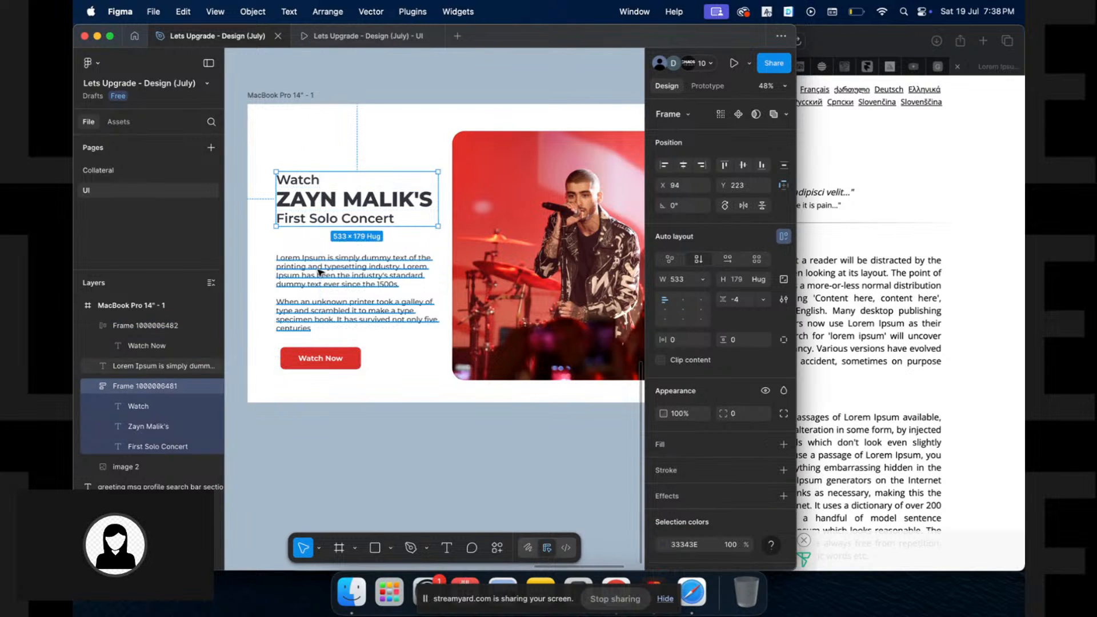
pyautogui.keyDown('shift'); pyautogui.click(319, 276); pyautogui.keyUp('shift')
pyautogui.keyDown('shift'); pyautogui.click(307, 361); pyautogui.keyUp('shift')
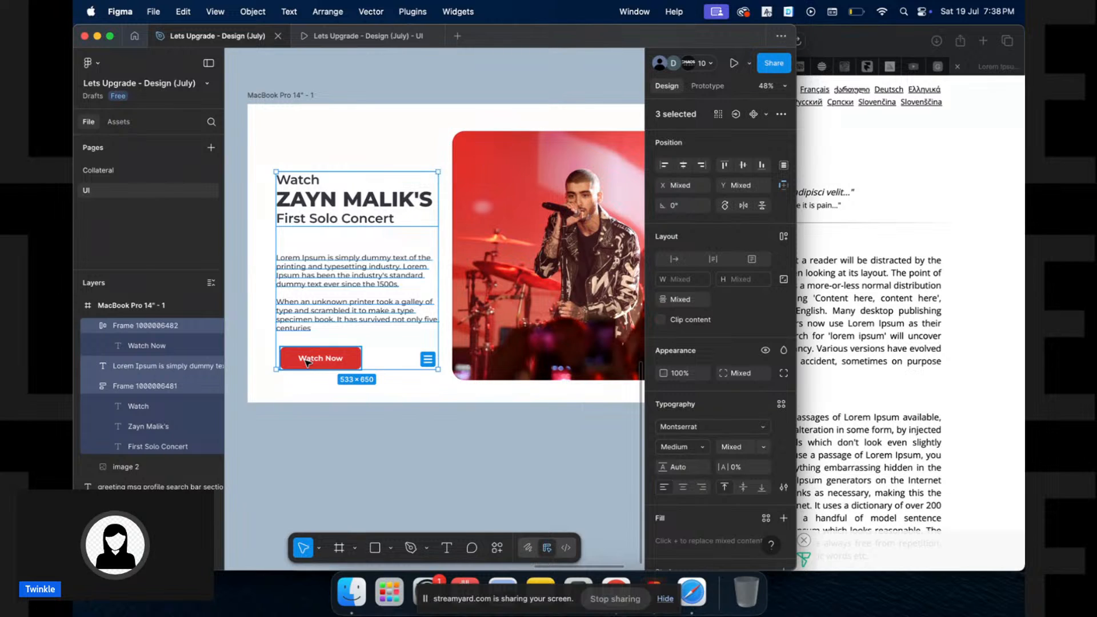
pyautogui.hotkey('shift', 'a')
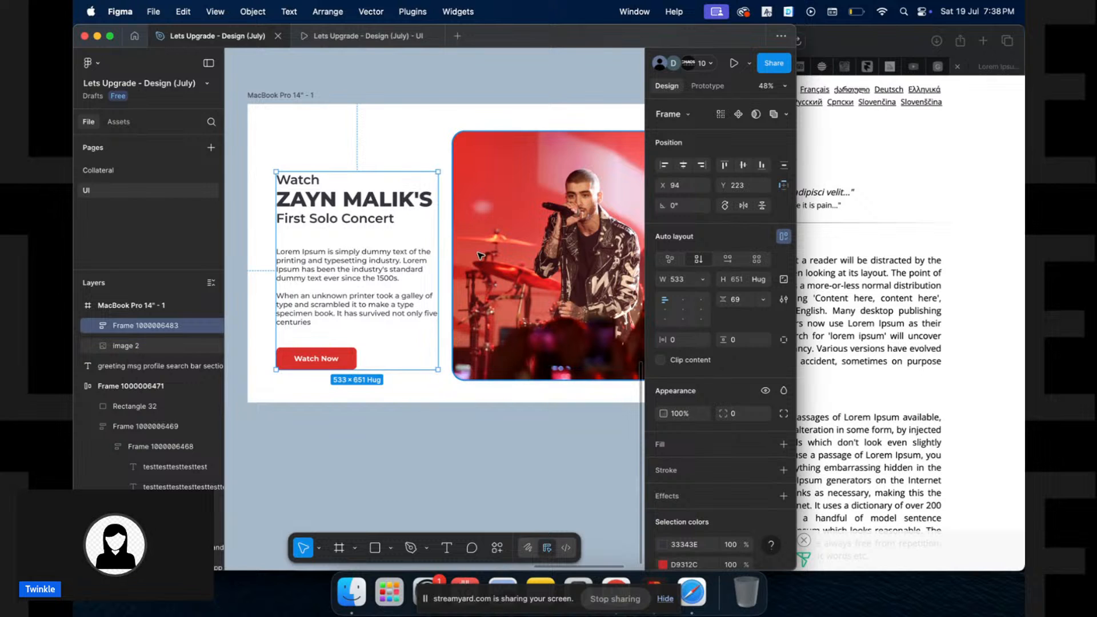
# Try to wrap the text column and the concert photo together in a horizontal auto layout frame
pyautogui.keyDown('shift'); pyautogui.click(568, 239); pyautogui.keyUp('shift')
pyautogui.hotkey('shift', 'a')
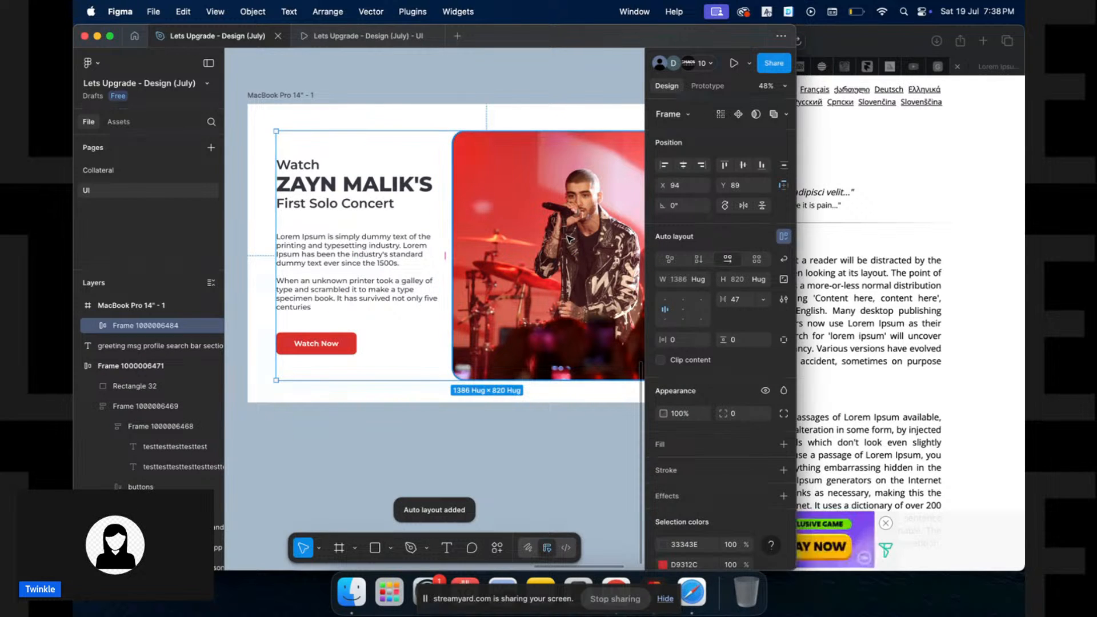
pyautogui.press('super+z')
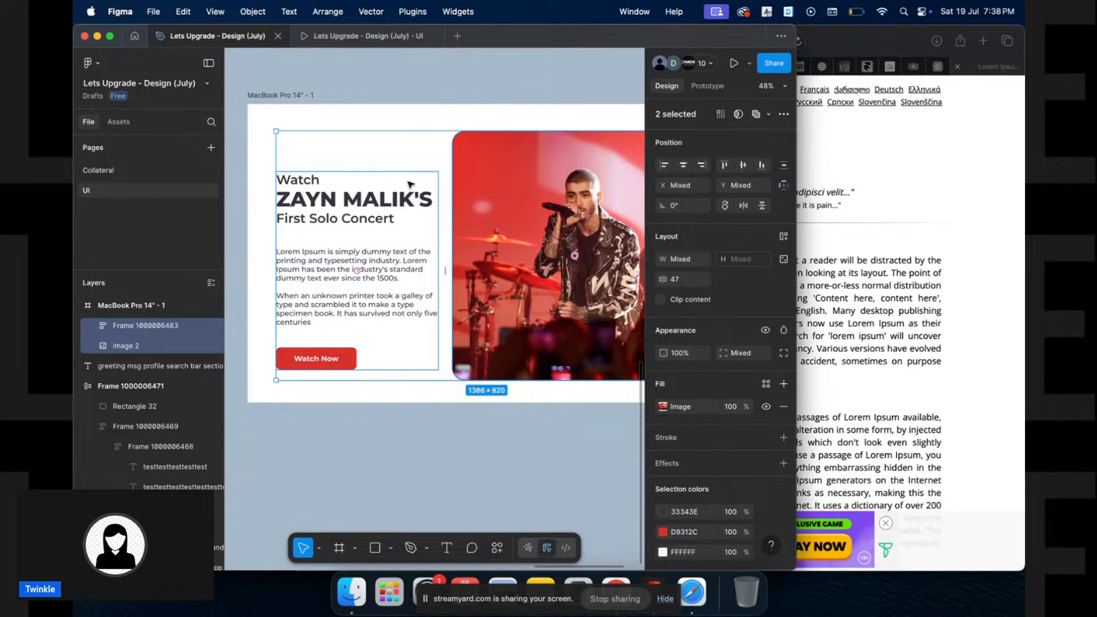
# Add auto layout to the MacBook Pro 14" frame itself and align its contents to the centre
pyautogui.click(291, 98)
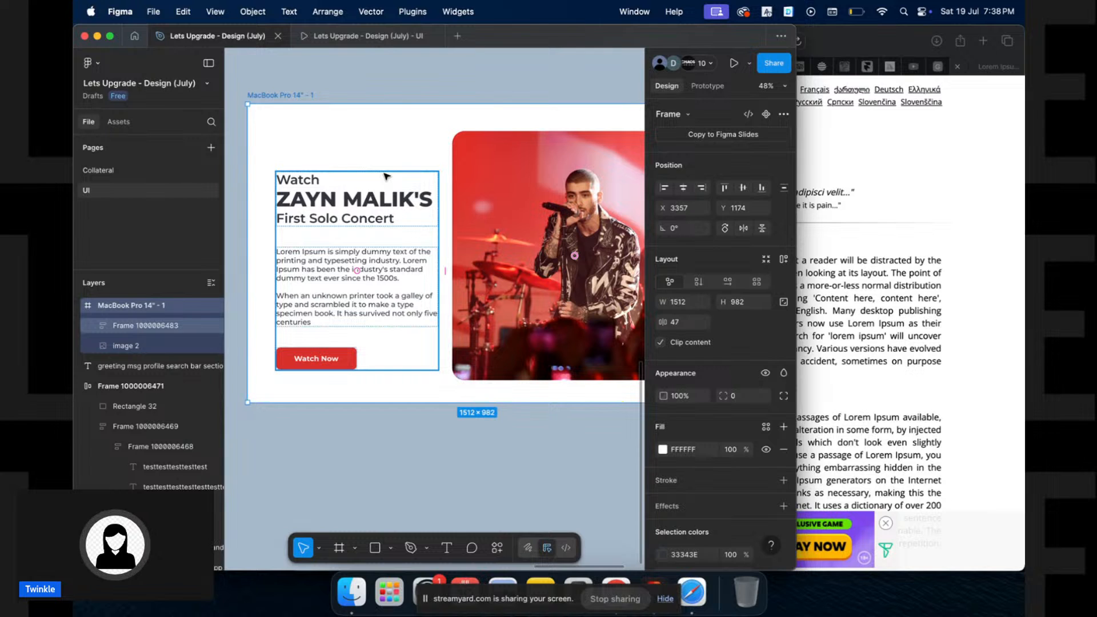
pyautogui.hotkey('shift', 'a')
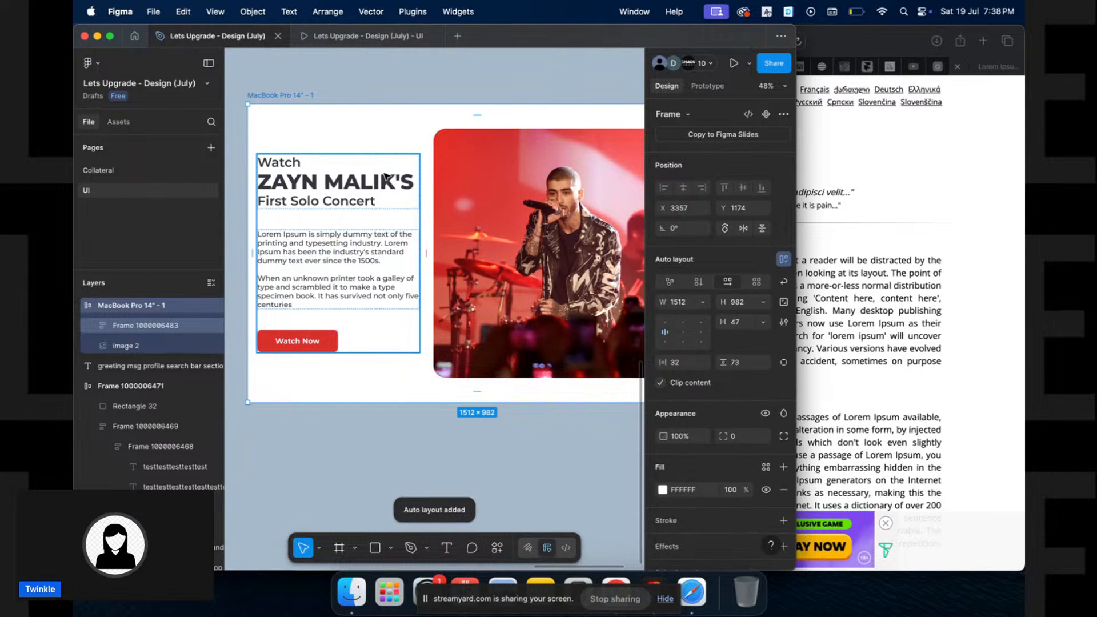
pyautogui.hscroll(2, 384, 176)
pyautogui.scroll(-5, 384, 176)
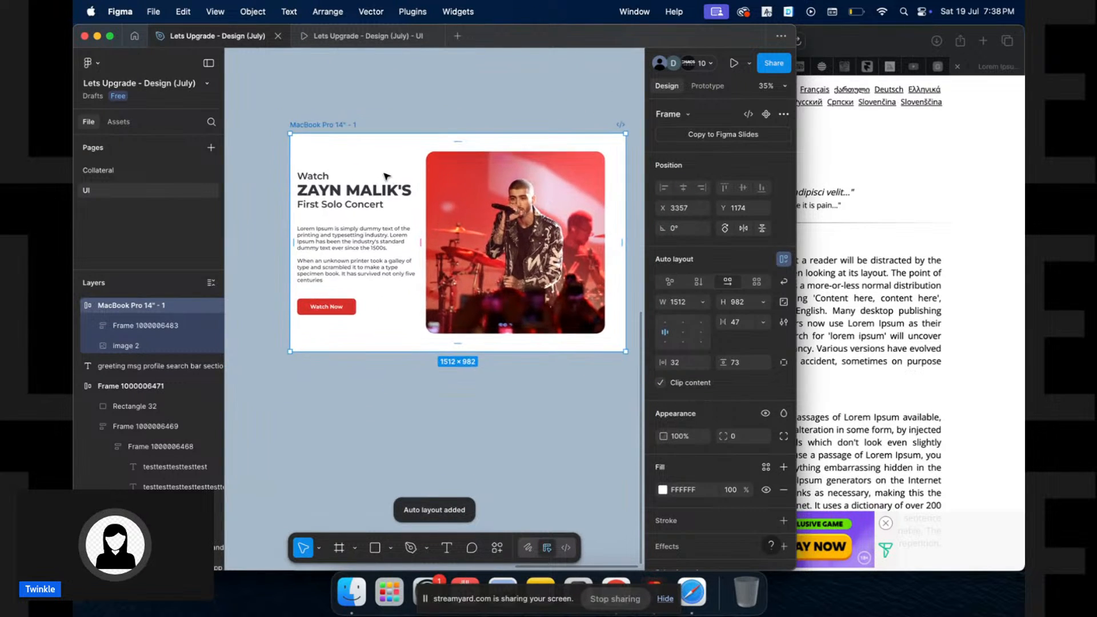
pyautogui.scroll(1, 384, 176)
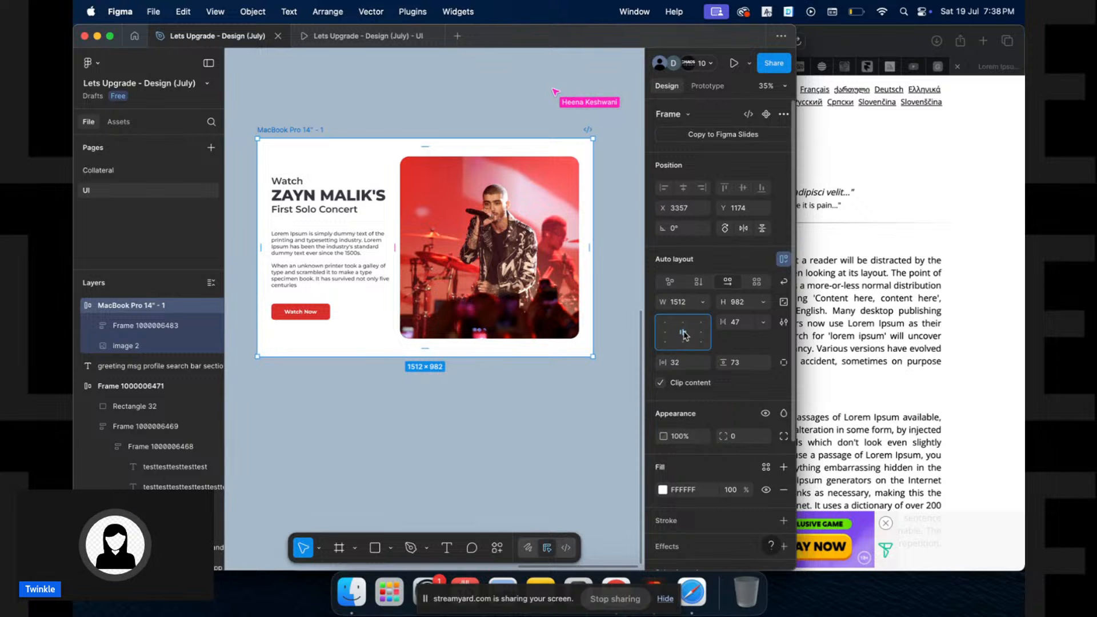
pyautogui.scroll(3, 424, 250)
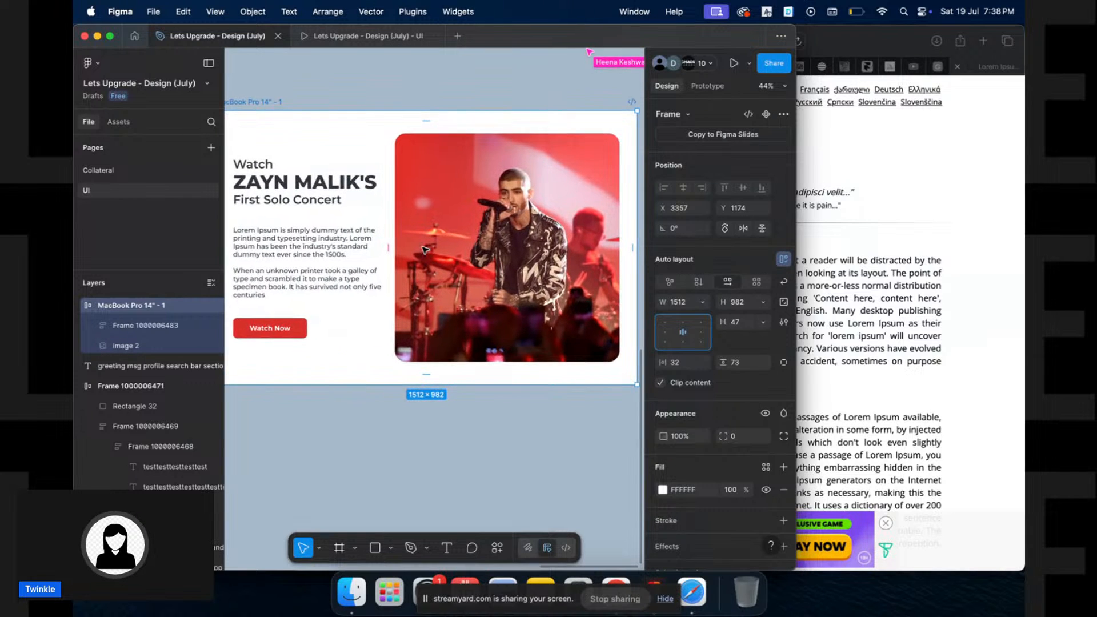
pyautogui.scroll(-2, 424, 249)
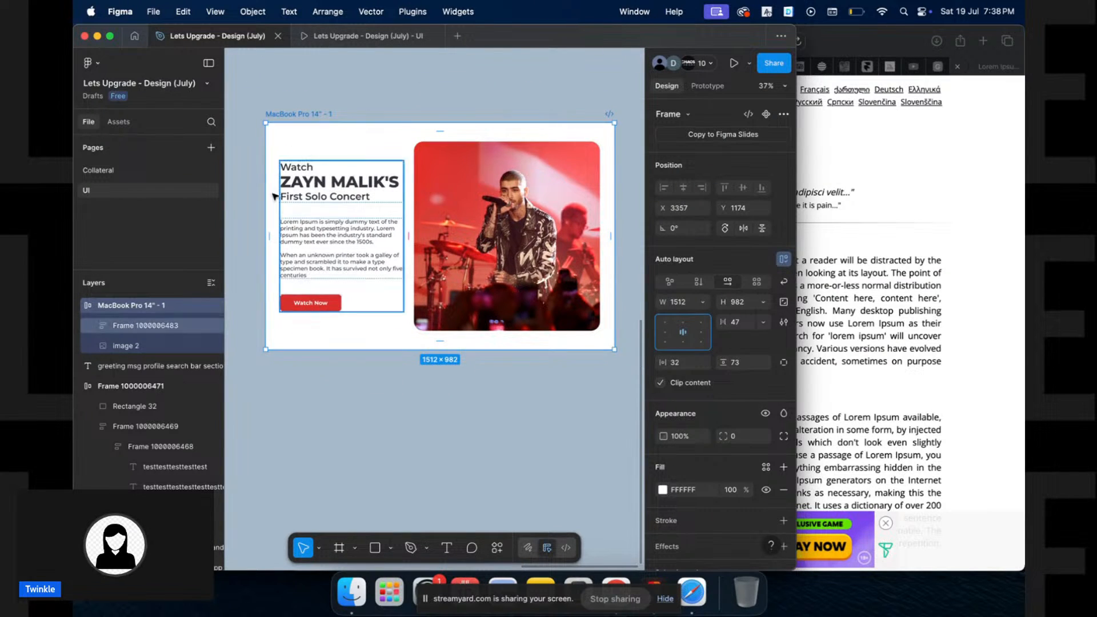
pyautogui.scroll(4, 270, 235)
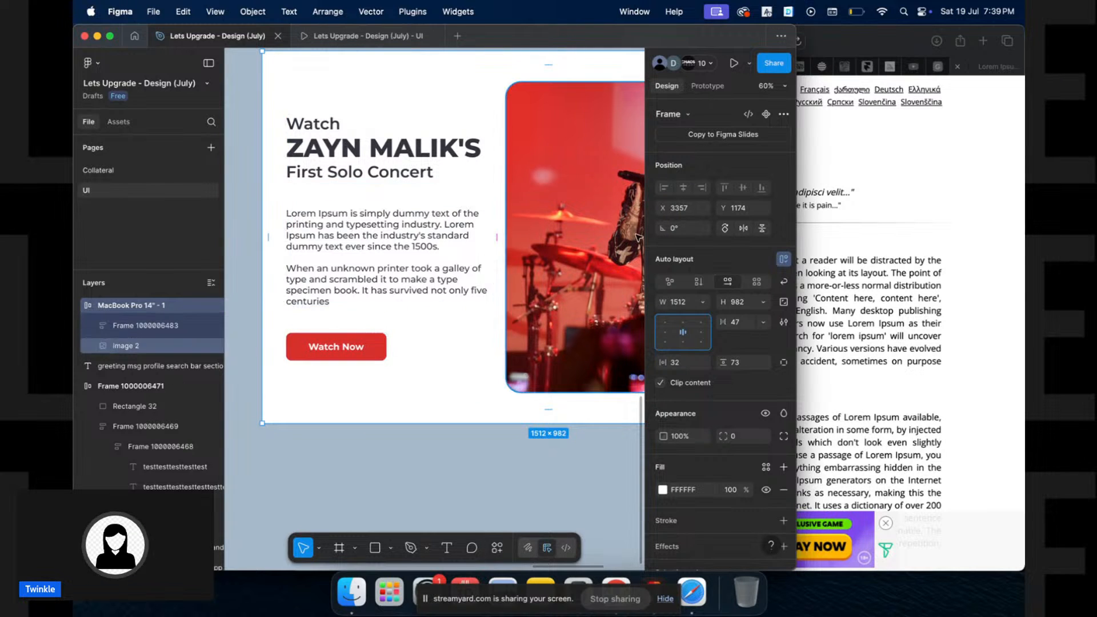
# Set the MacBook frame's horizontal padding to 60 and its vertical padding to 80, keeping the fixed width
pyautogui.doubleClick(262, 206)
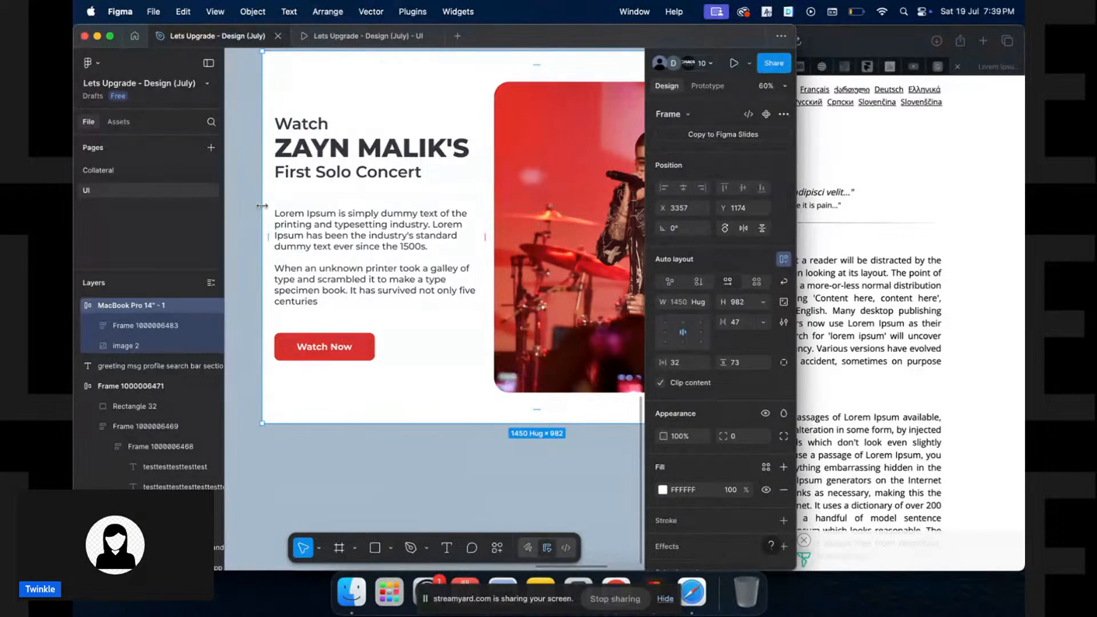
pyautogui.press('super+z')
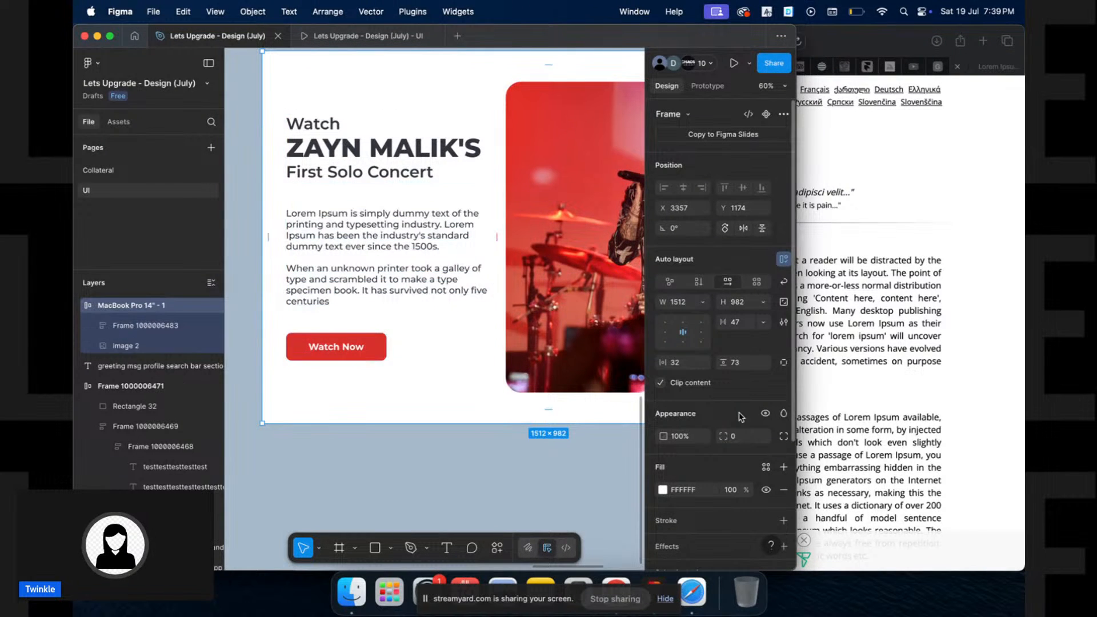
pyautogui.write('60')
pyautogui.press('Tab')
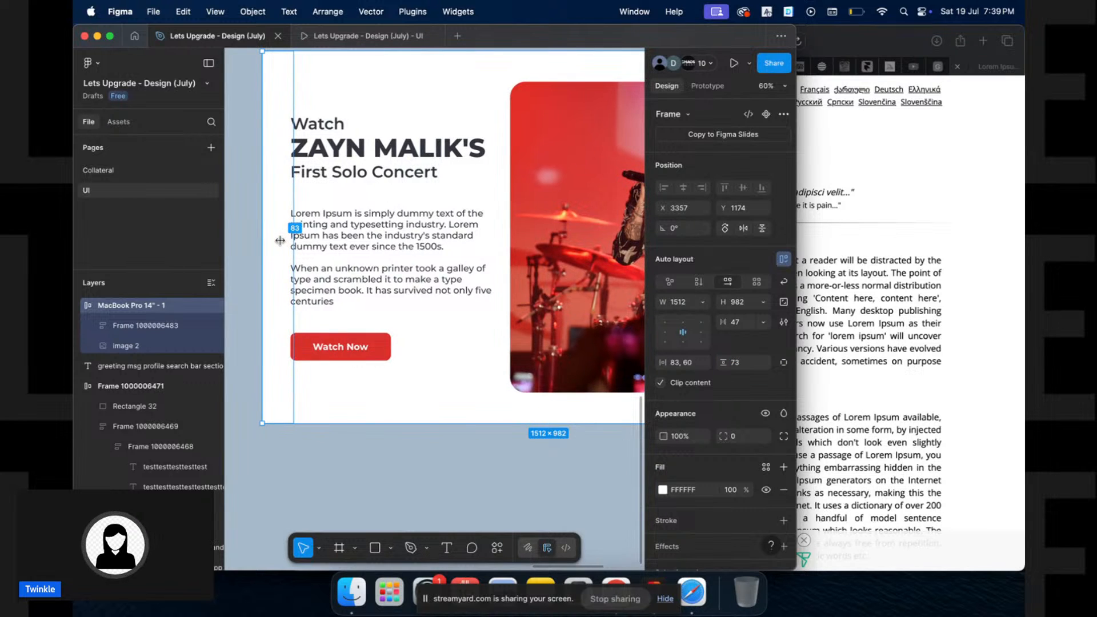
pyautogui.press('Return')
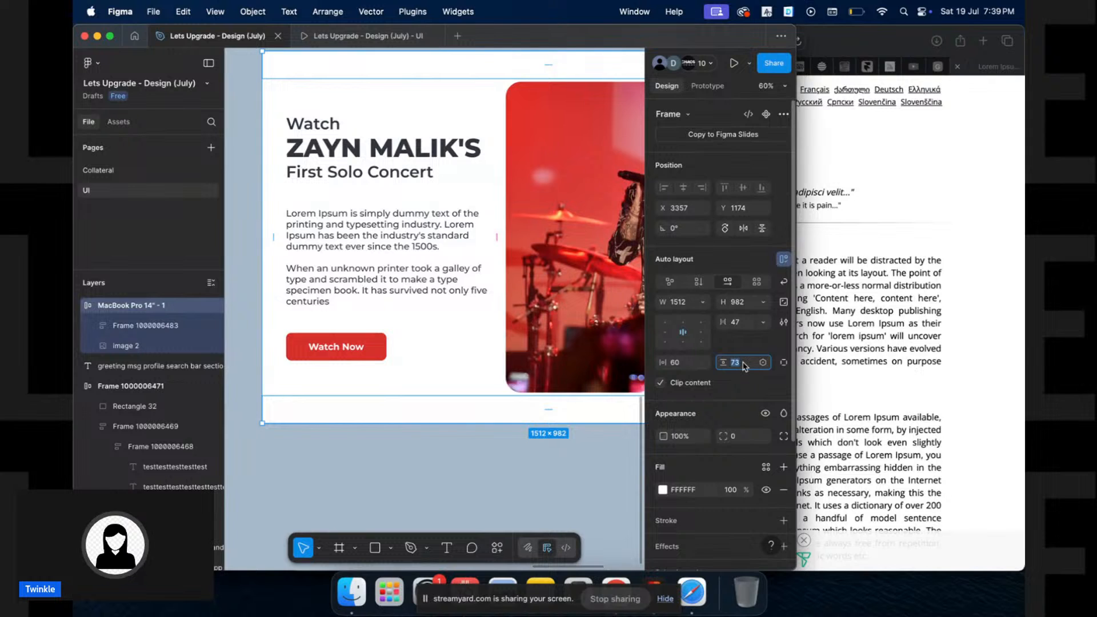
pyautogui.write('80')
pyautogui.press('Return')
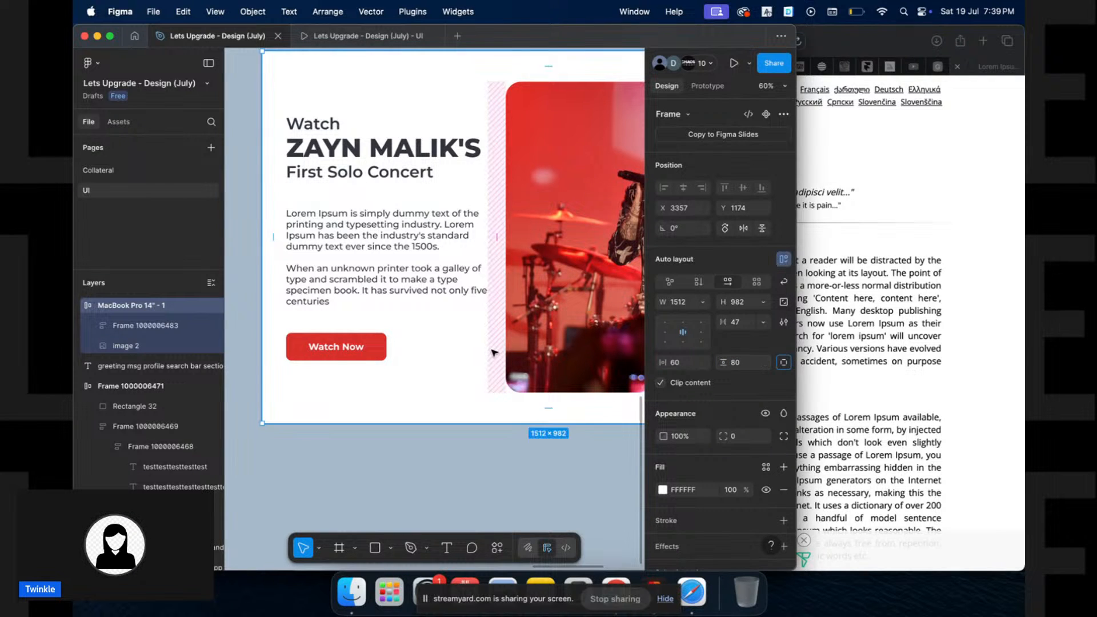
# Set the horizontal gap between the text column and the concert photo to Auto
pyautogui.hscroll(2, 502, 319)
pyautogui.scroll(2, 502, 319)
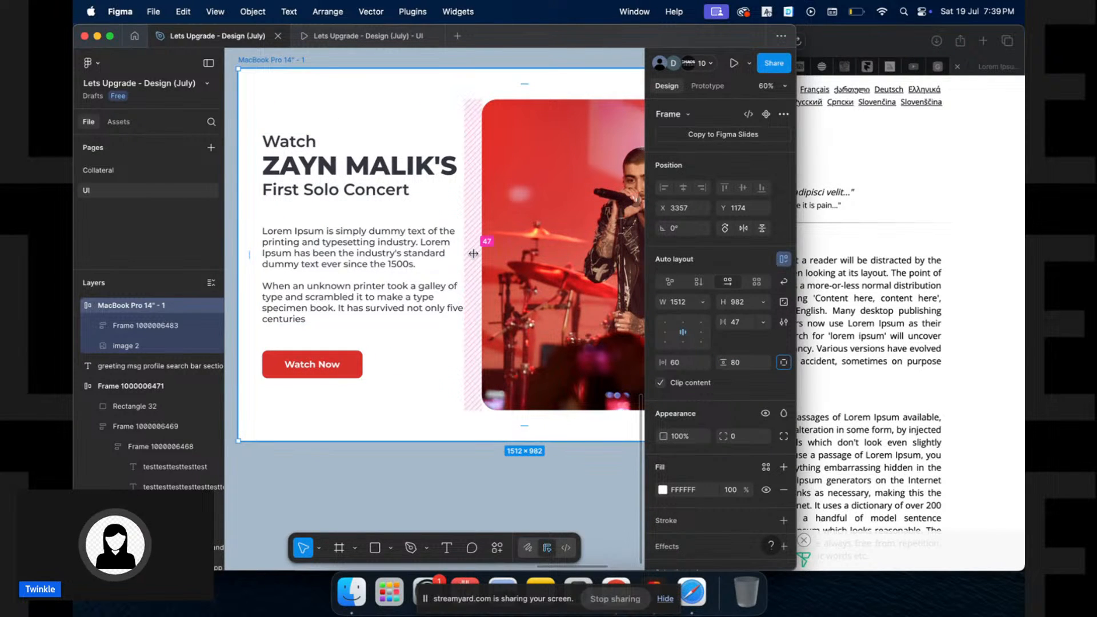
pyautogui.click(758, 323)
pyautogui.click(734, 336)
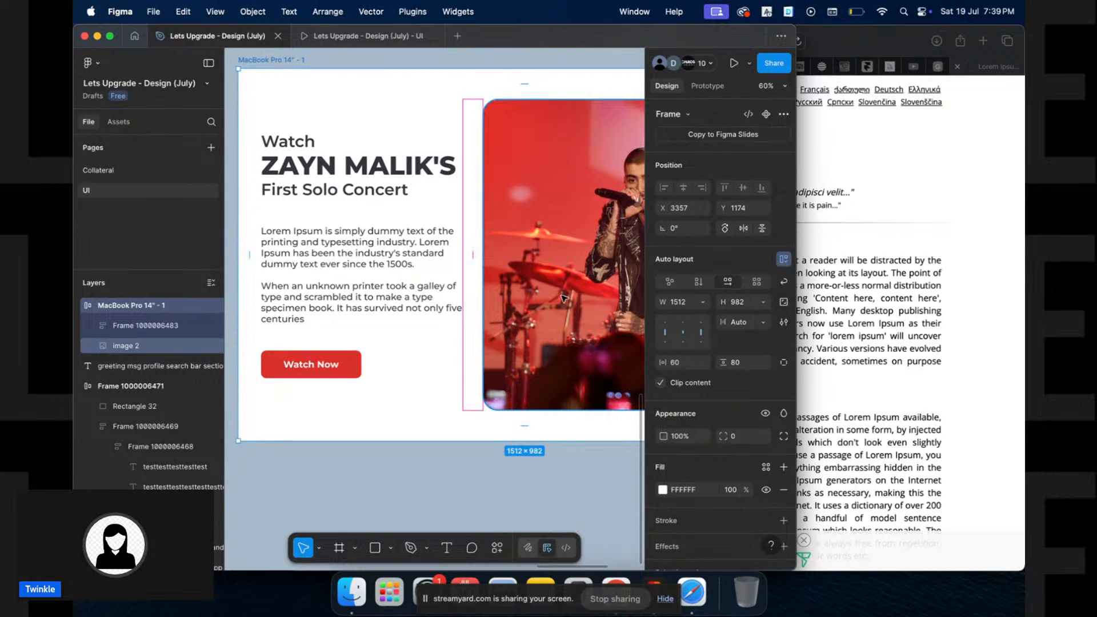
pyautogui.scroll(-3, 252, 229)
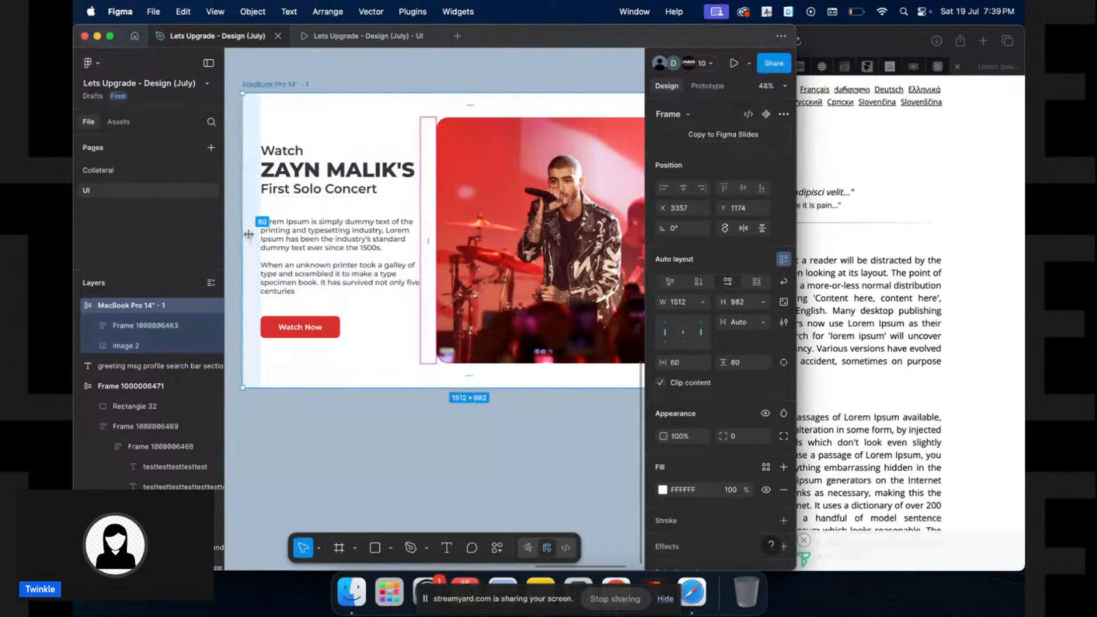
pyautogui.hscroll(5, 249, 235)
pyautogui.hscroll(-3, 314, 233)
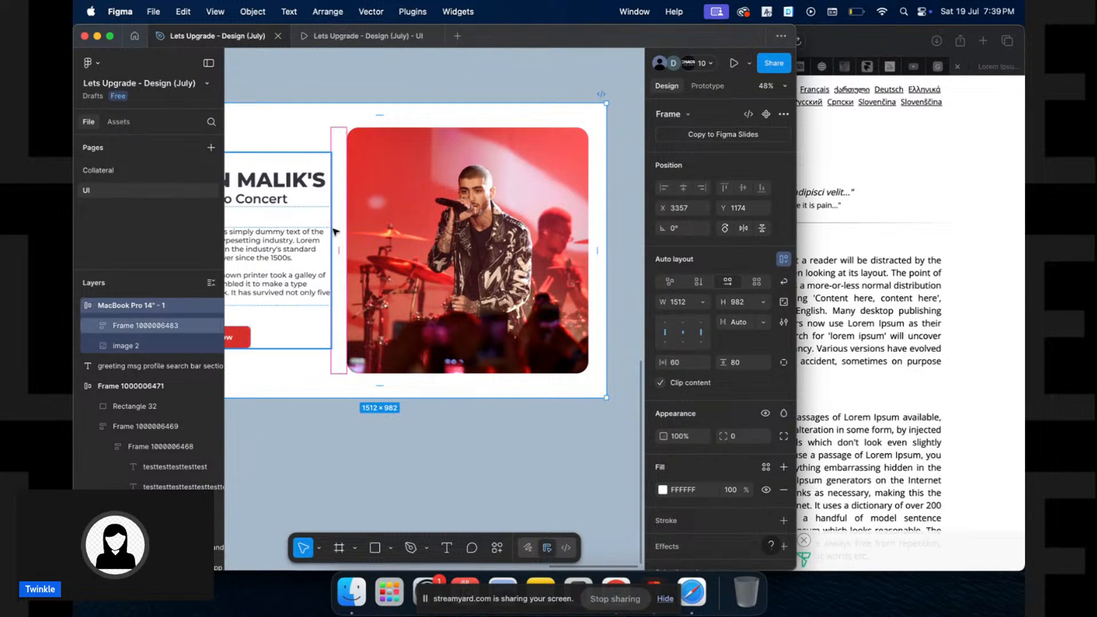
pyautogui.hscroll(-3, 337, 247)
pyautogui.scroll(2, 338, 247)
pyautogui.keyDown('ctrl'); pyautogui.scroll(-4, 418, 177); pyautogui.keyUp('ctrl')
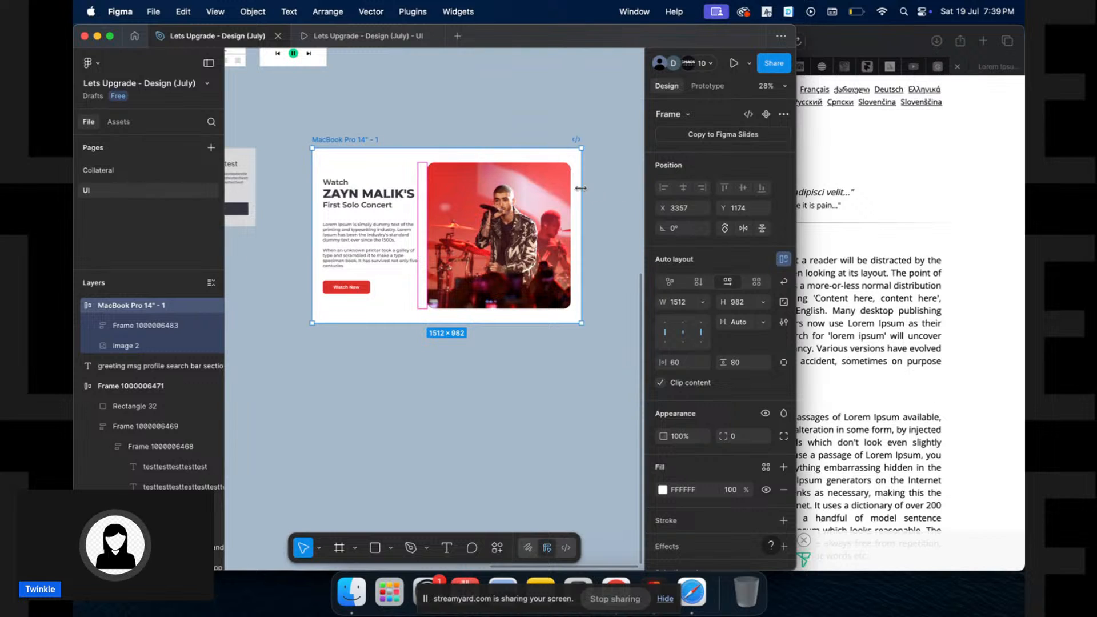
# Try resizing the MacBook frame's width to test the automatic spacing, undoing the change each time
pyautogui.keyDown('ctrl'); pyautogui.scroll(-2, 581, 188); pyautogui.keyUp('ctrl')
pyautogui.moveTo(552, 191)
pyautogui.mouseDown()
pyautogui.moveTo(635, 191)
pyautogui.moveTo(559, 191)
pyautogui.mouseUp()
pyautogui.keyDown('ctrl'); pyautogui.scroll(2, 435, 220); pyautogui.keyUp('ctrl')
pyautogui.keyDown('ctrl'); pyautogui.scroll(1, 436, 220); pyautogui.keyUp('ctrl')
pyautogui.hotkey('ctrl', 'z')
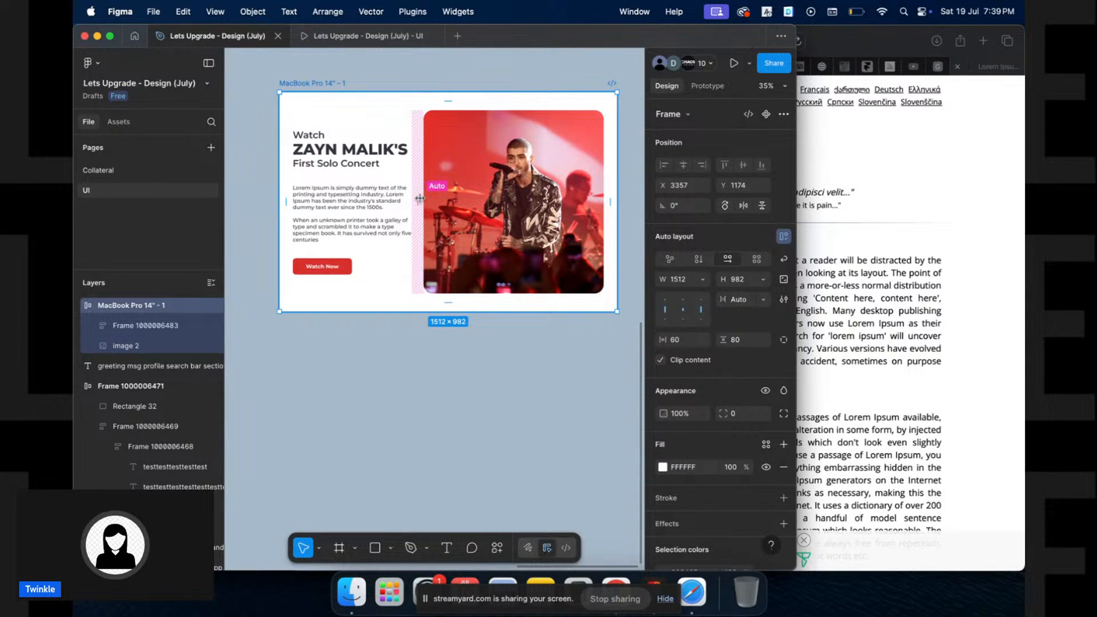
pyautogui.hscroll(2, 519, 215)
pyautogui.keyDown('ctrl'); pyautogui.scroll(-2, 537, 205); pyautogui.keyUp('ctrl')
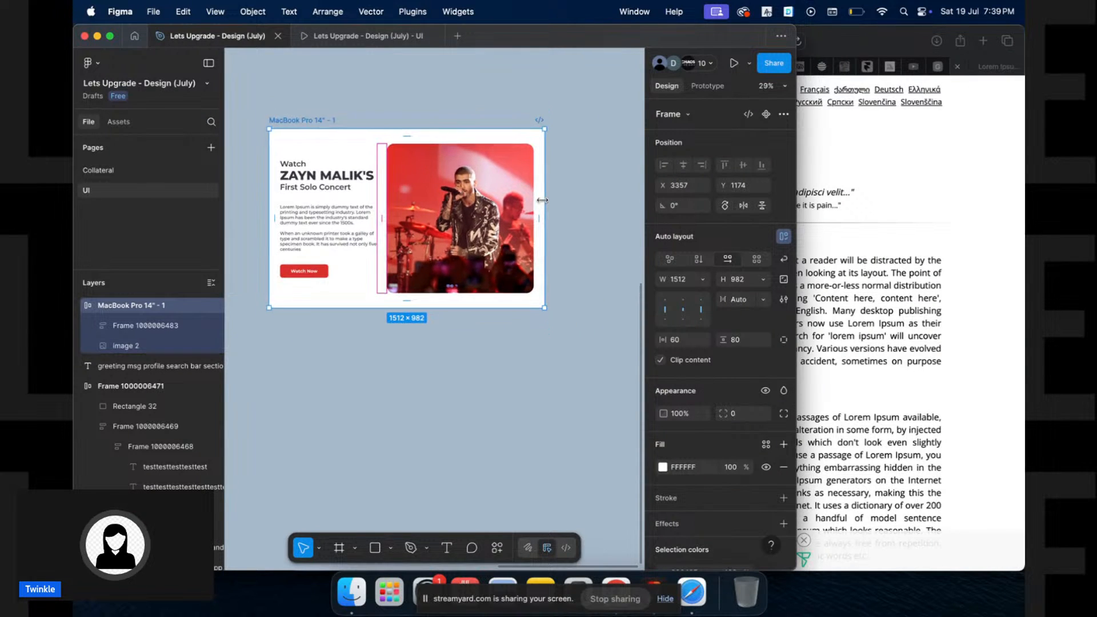
pyautogui.moveTo(542, 200)
pyautogui.mouseDown()
pyautogui.moveTo(610, 197)
pyautogui.moveTo(512, 189)
pyautogui.moveTo(594, 188)
pyautogui.moveTo(539, 181)
pyautogui.mouseUp()
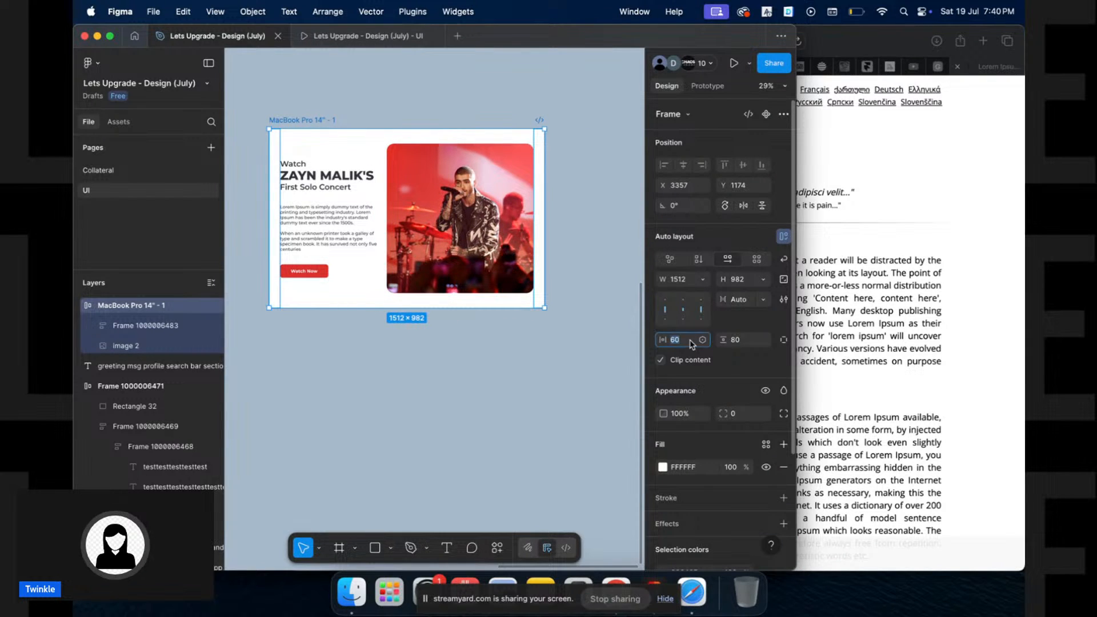
# Try to set the MacBook frame's horizontal padding to auto
pyautogui.write('auto')
pyautogui.press('Tab')
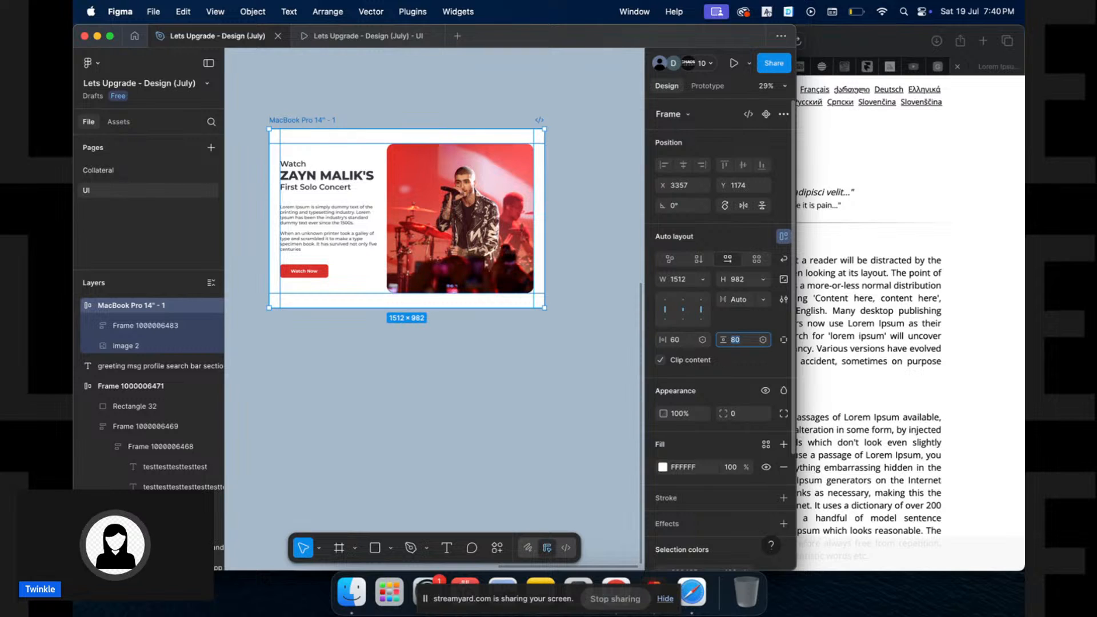
pyautogui.click(497, 374)
# Set both the width and the height of the MacBook frame to Hug contents
pyautogui.click(292, 123)
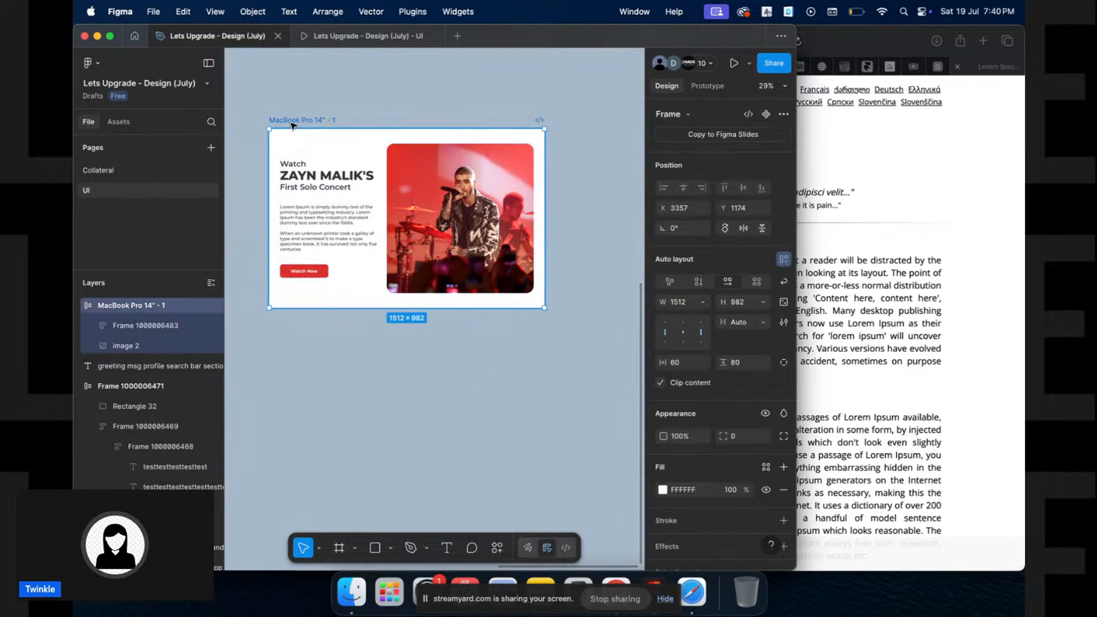
pyautogui.doubleClick(545, 226)
pyautogui.hscroll(-2, 547, 227)
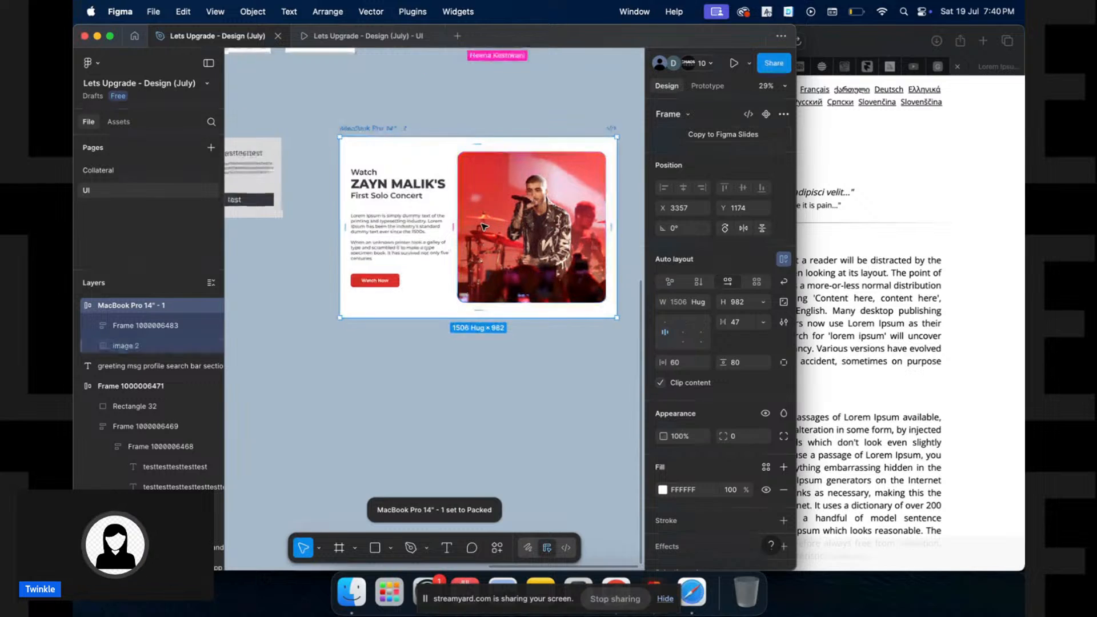
pyautogui.scroll(3, 547, 228)
pyautogui.scroll(-2, 547, 228)
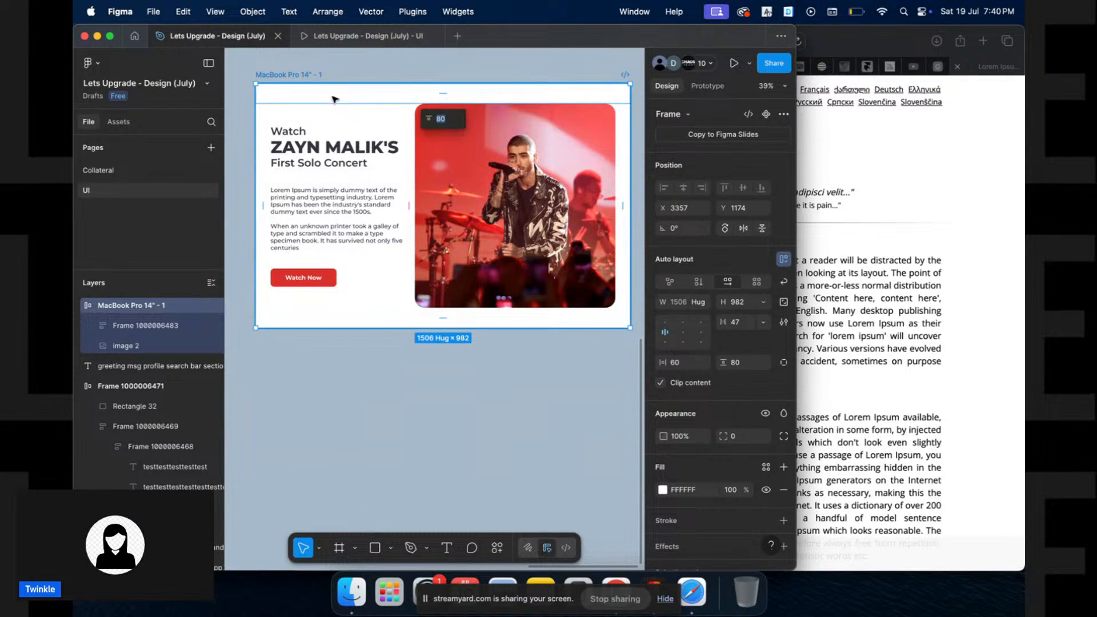
pyautogui.click(763, 303)
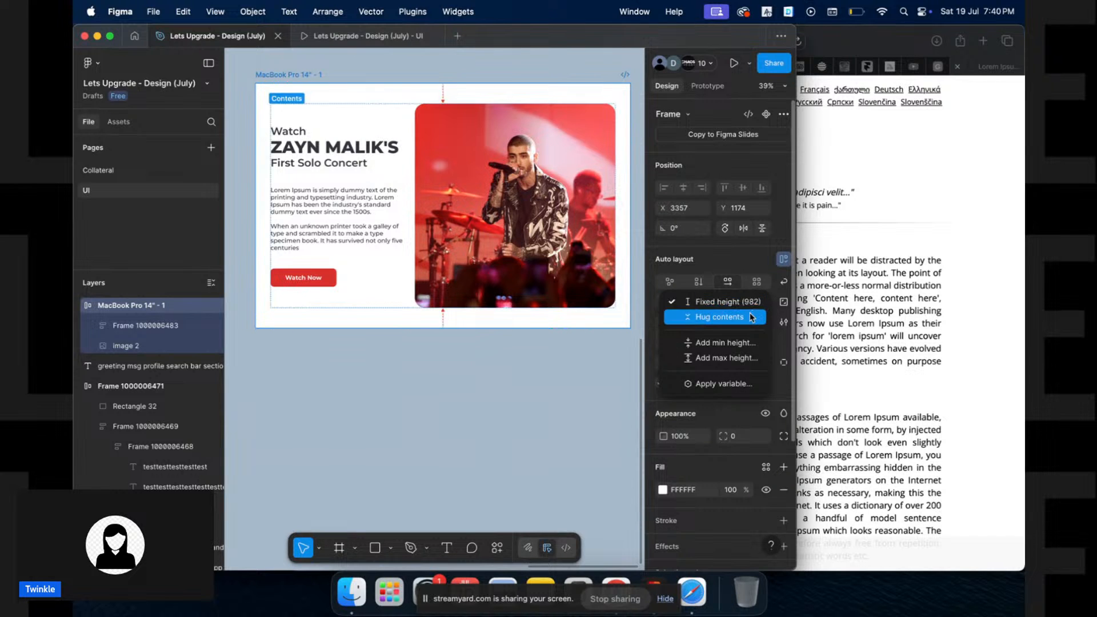
pyautogui.click(720, 316)
pyautogui.click(709, 303)
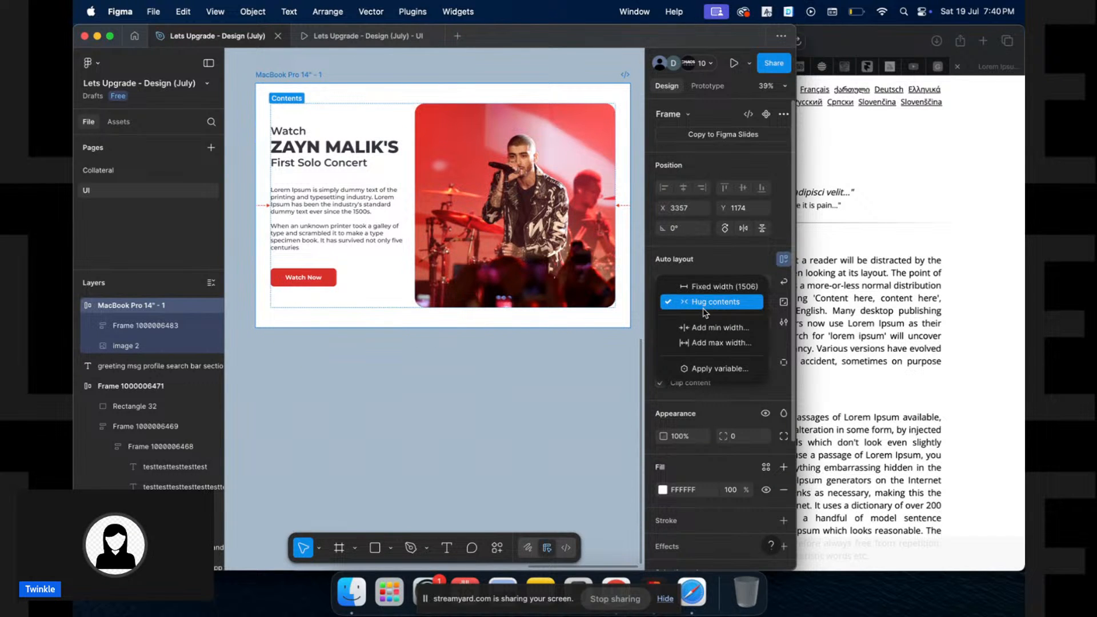
pyautogui.click(704, 312)
# Widen the MacBook frame from its right edge to about 1917
pyautogui.scroll(-3, 489, 372)
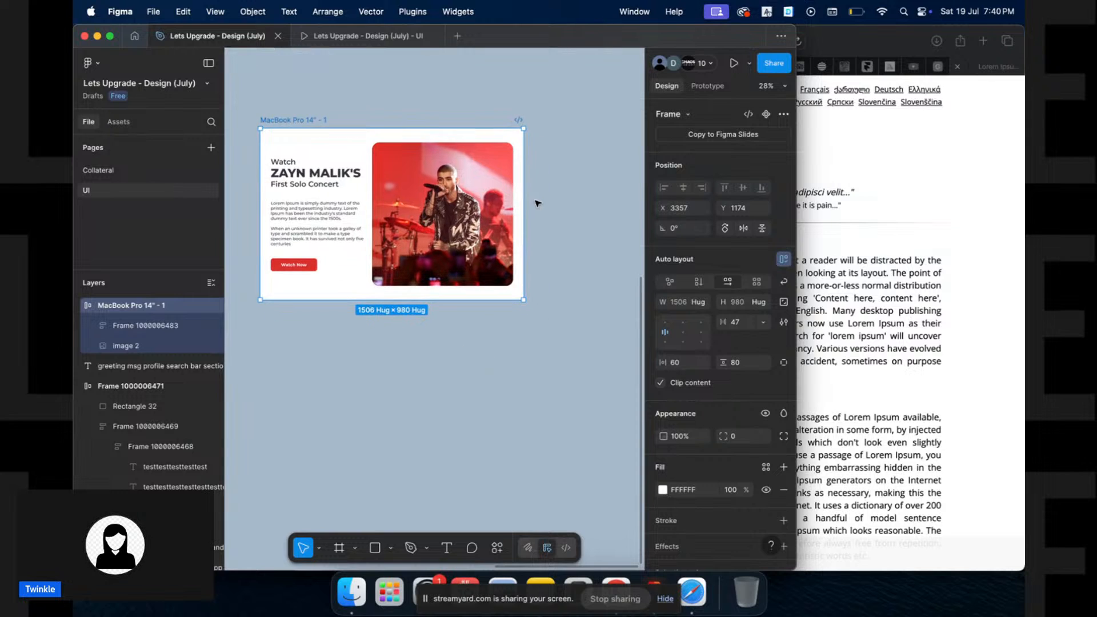
pyautogui.moveTo(526, 202); pyautogui.dragTo(600, 202)
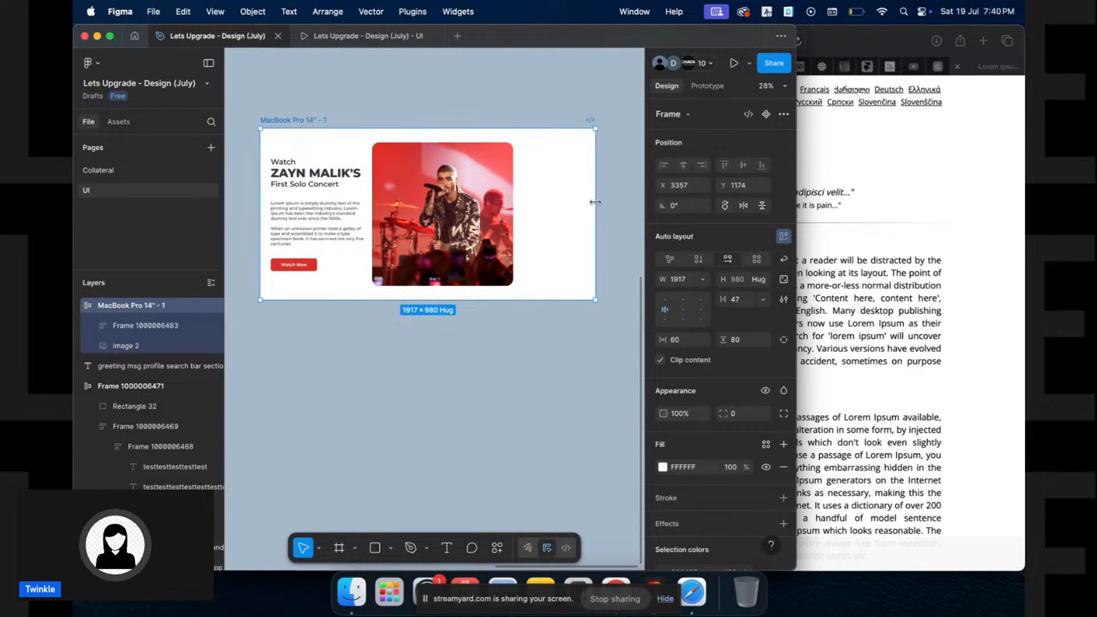
# Centre the MacBook frame's contents and set the frame's width back to Hug contents
pyautogui.press('Escape')
pyautogui.scroll(-1, 687, 314)
pyautogui.click(686, 311)
pyautogui.moveTo(527, 208)
pyautogui.mouseDown()
pyautogui.moveTo(632, 209)
pyautogui.moveTo(433, 209)
pyautogui.moveTo(523, 219)
pyautogui.mouseUp()
pyautogui.click(704, 279)
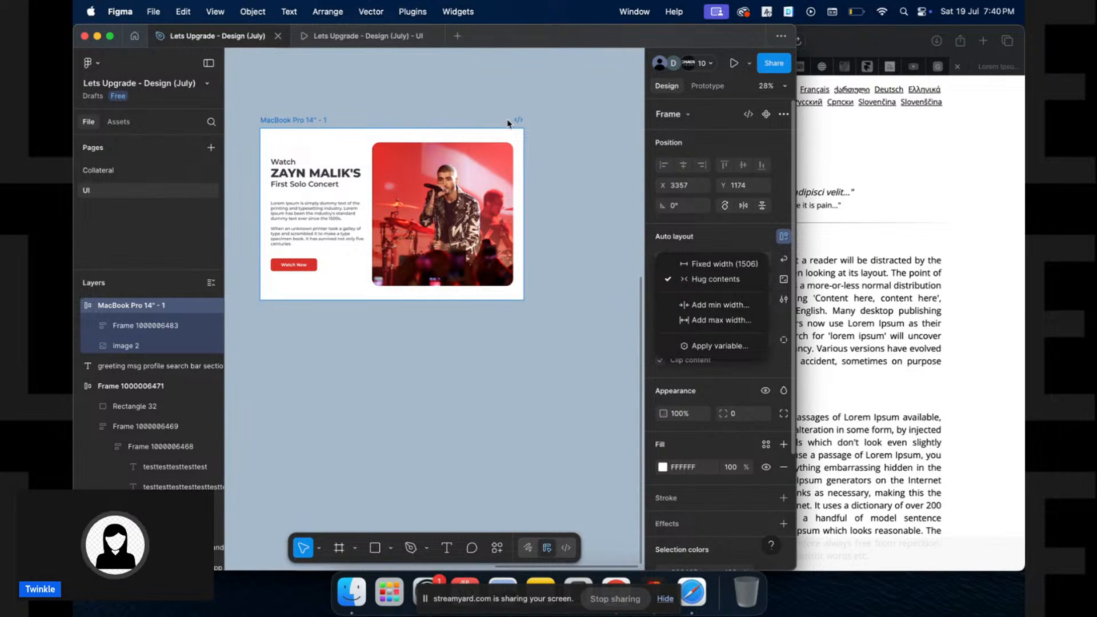
pyautogui.click(389, 186)
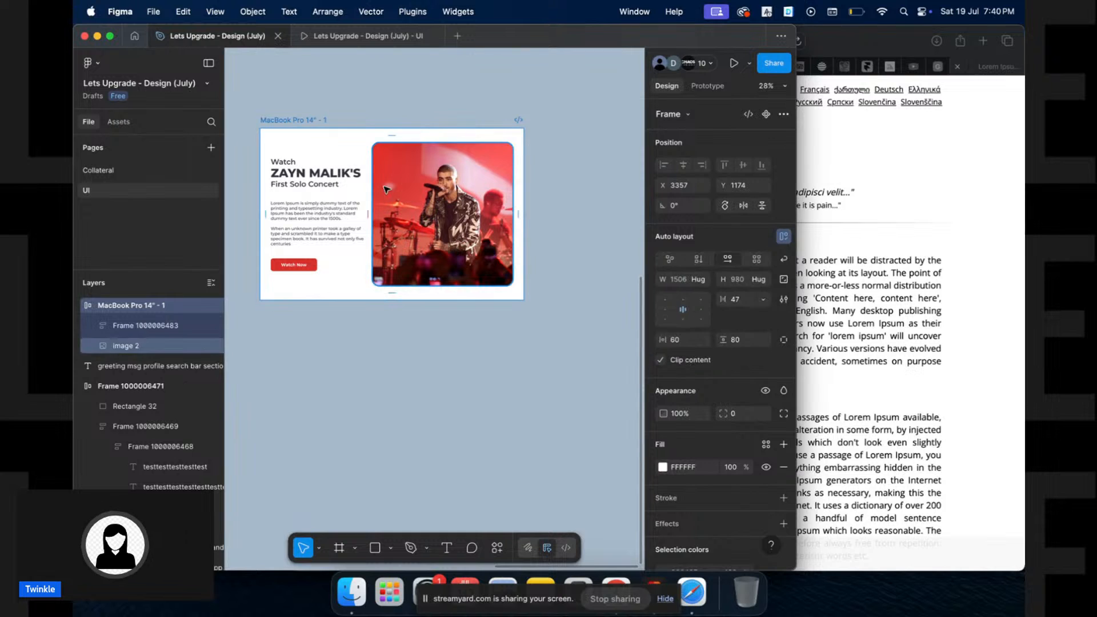
pyautogui.click(389, 186)
pyautogui.click(303, 130)
pyautogui.click(312, 115)
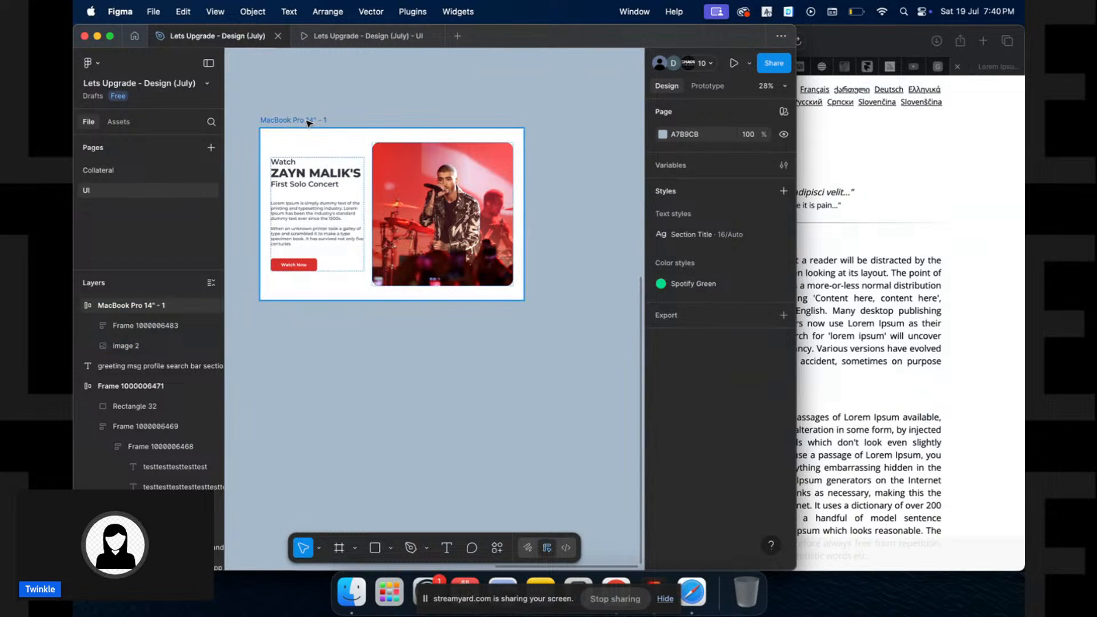
# Try setting the MacBook frame's item gap to Auto and narrowing the frame to about 1496, undoing both changes
pyautogui.click(312, 116)
pyautogui.click(763, 324)
pyautogui.click(744, 339)
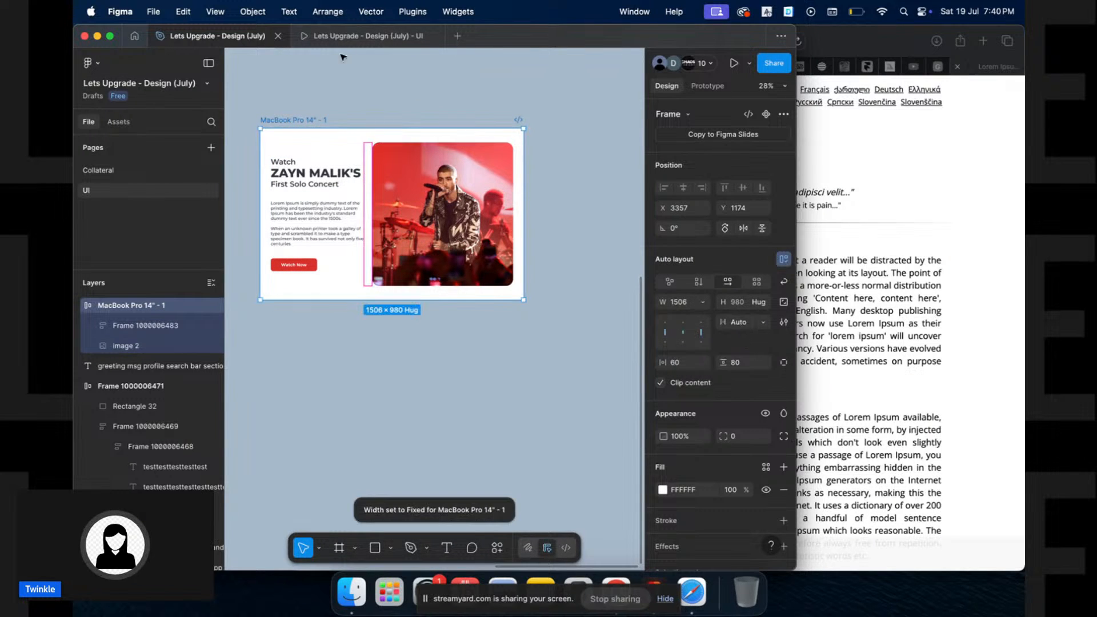
pyautogui.moveTo(530, 208)
pyautogui.mouseDown()
pyautogui.moveTo(591, 205)
pyautogui.moveTo(525, 200)
pyautogui.mouseUp()
pyautogui.press('cmd+z')
pyautogui.press('cmd+z')
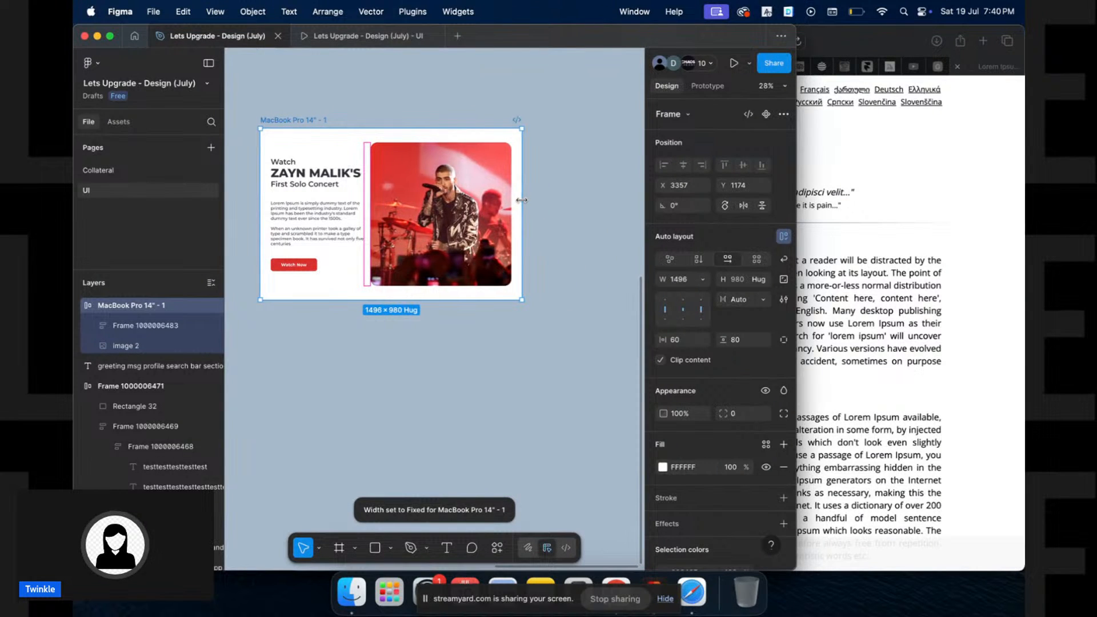
pyautogui.scroll(5, 423, 111)
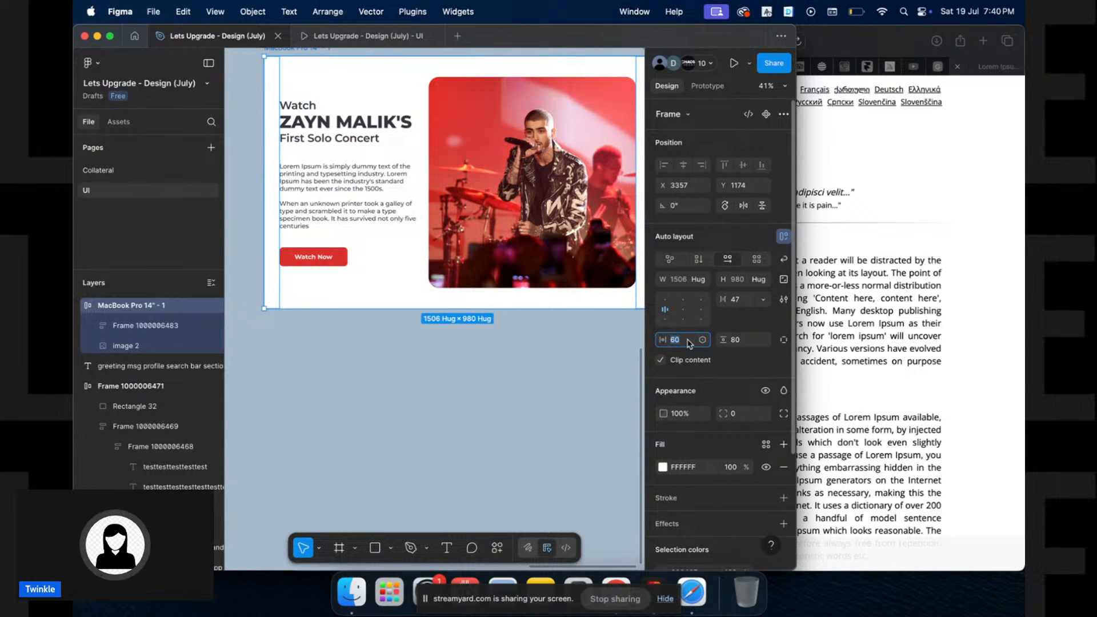
pyautogui.click(766, 283)
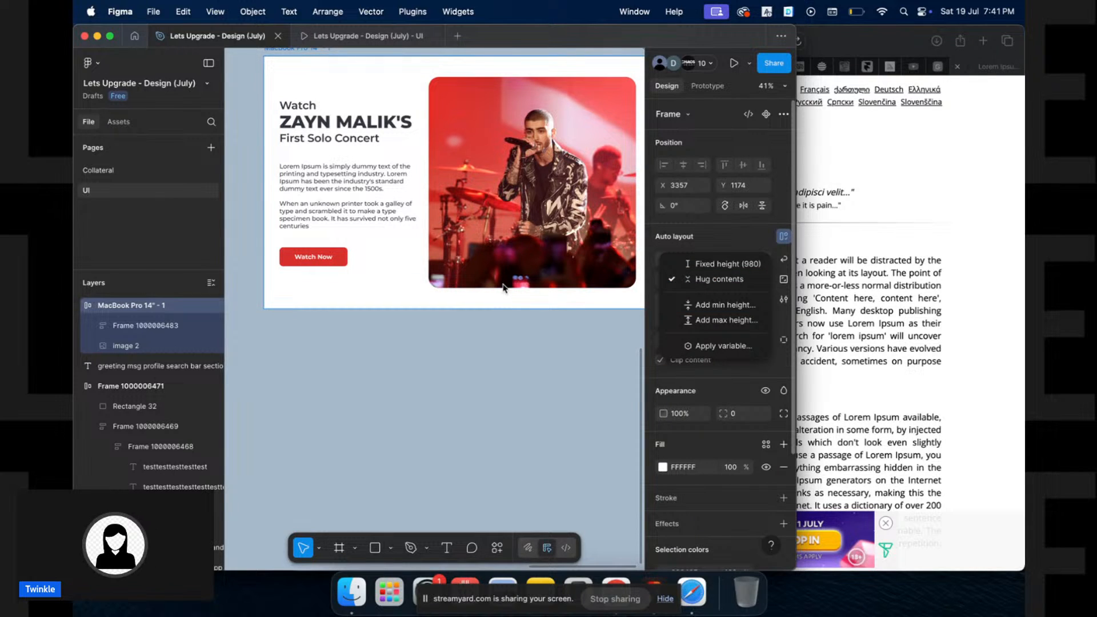
pyautogui.rightClick(486, 337)
pyautogui.click(464, 372)
pyautogui.click(464, 373)
pyautogui.scroll(2, 464, 374)
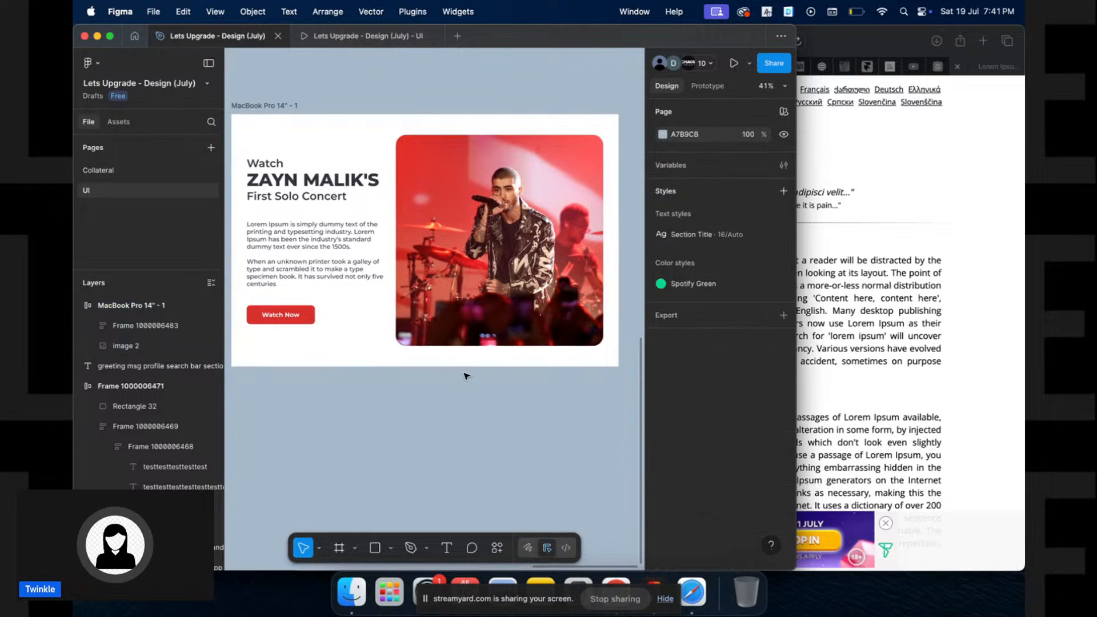
# Extend the MacBook frame's height to about 1578 and align its contents to the top centre
pyautogui.click(514, 219)
pyautogui.click(294, 102)
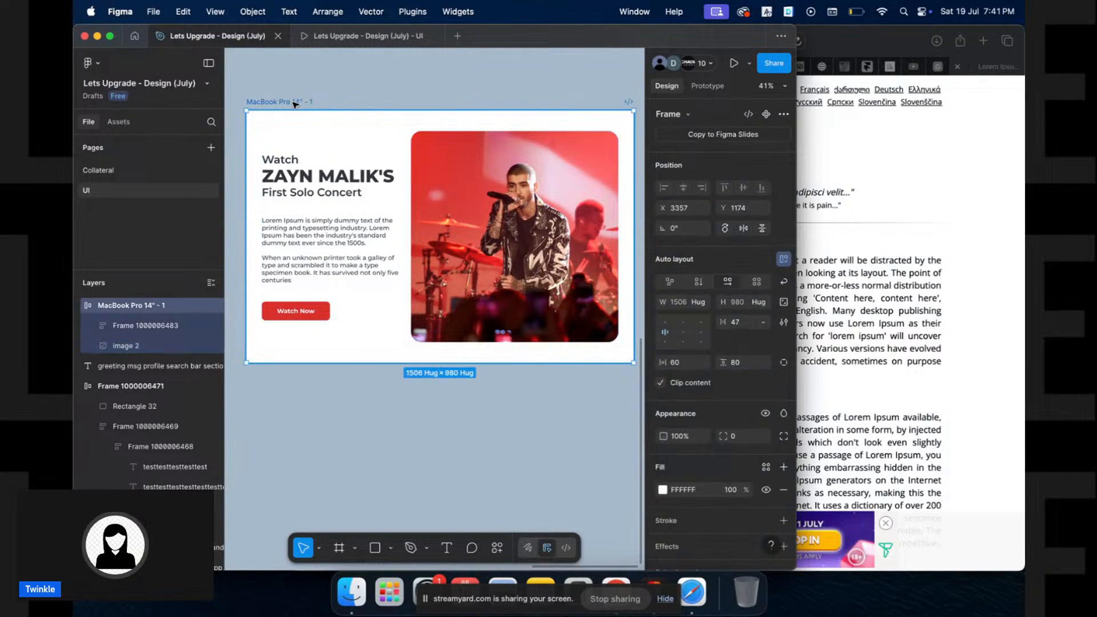
pyautogui.scroll(-3, 293, 100)
pyautogui.moveTo(388, 309); pyautogui.dragTo(387, 429)
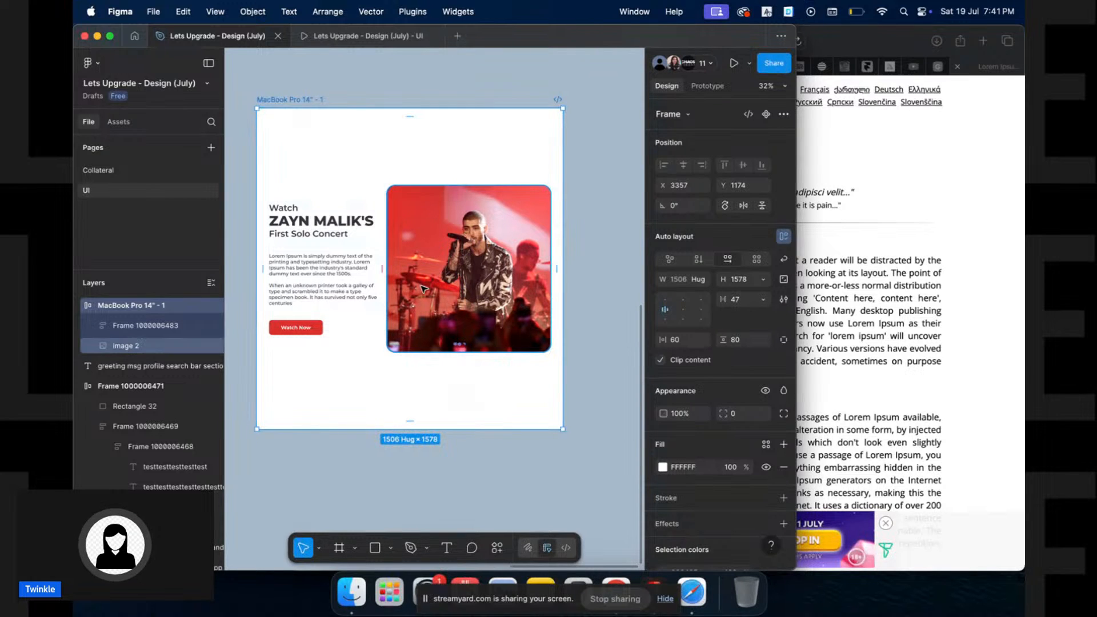
pyautogui.click(665, 301)
pyautogui.click(684, 301)
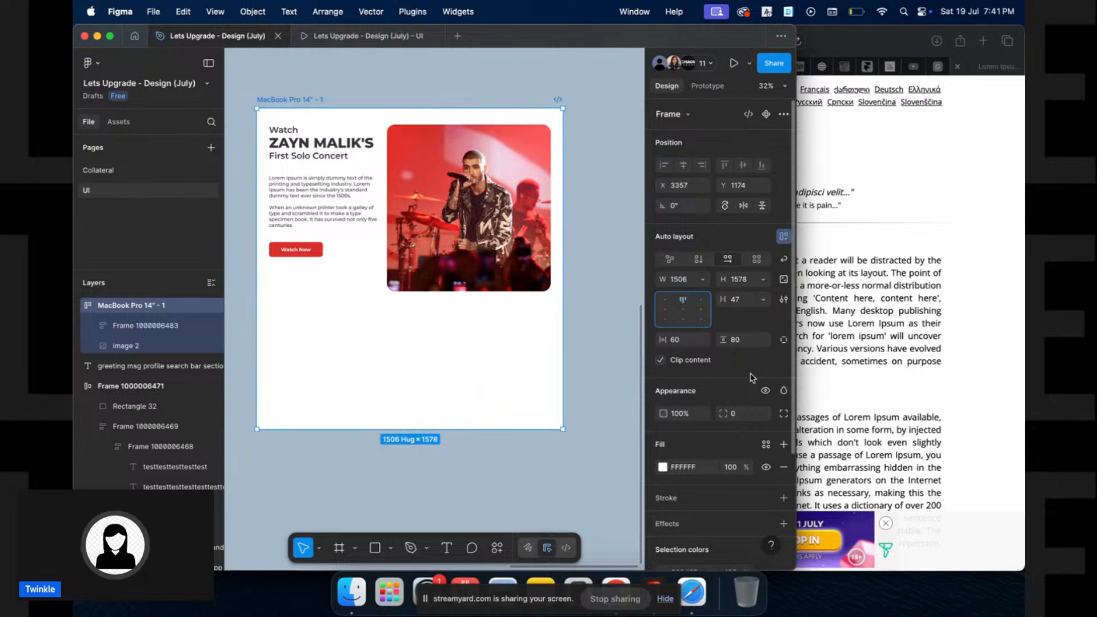
# Wrap the concert text frame and the photo together in a new auto layout frame with vertically centred items
pyautogui.press('Return')
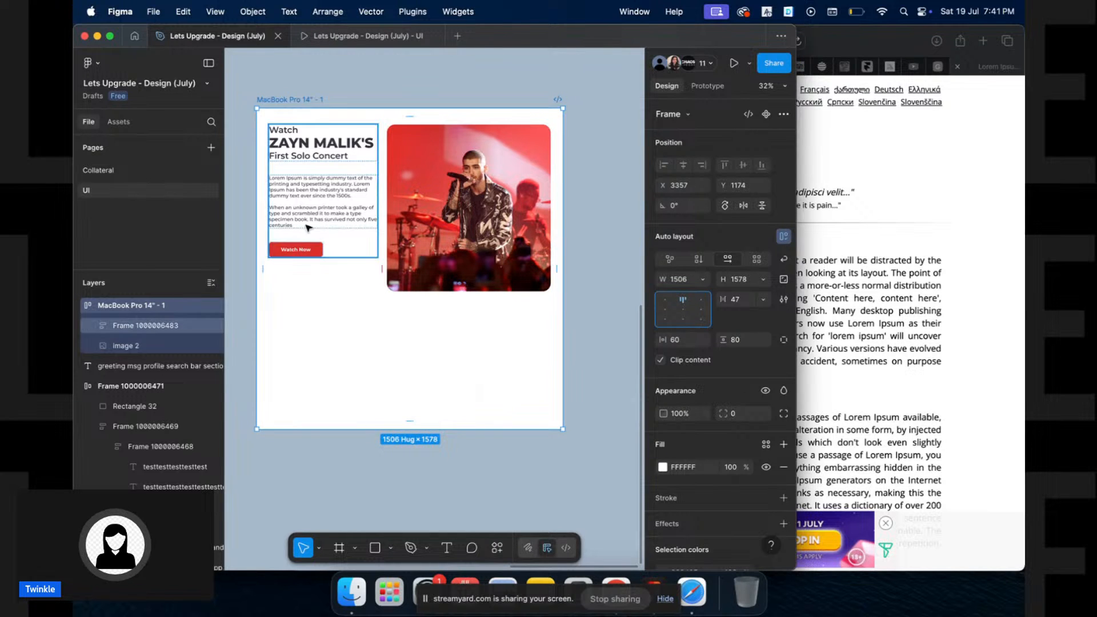
pyautogui.hotkey('shift', 'Tab')
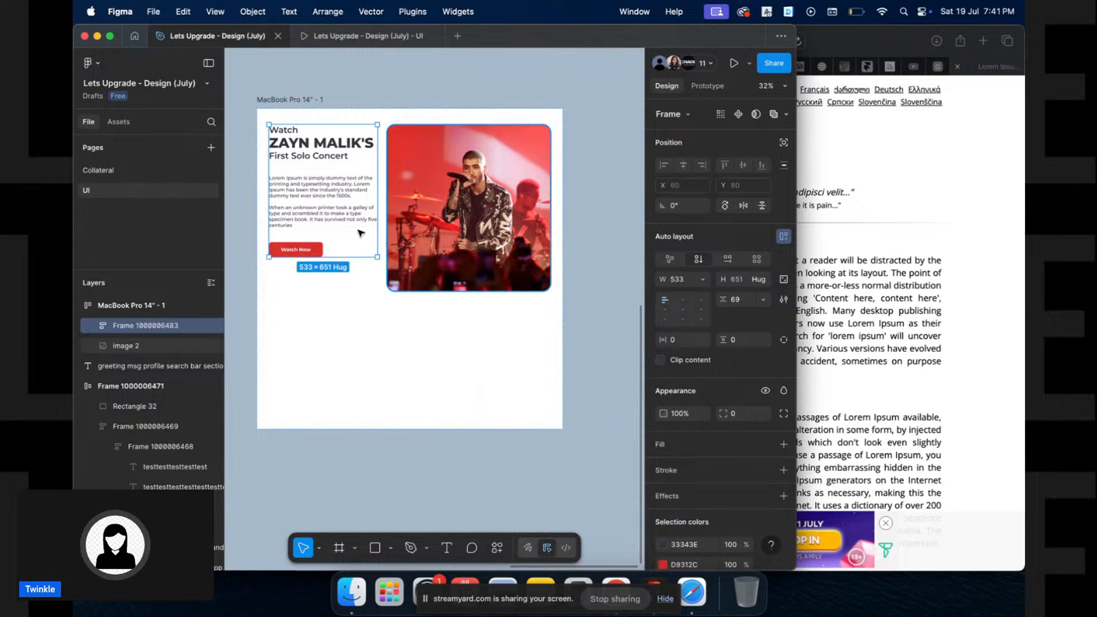
pyautogui.keyDown('shift'); pyautogui.click(439, 252); pyautogui.keyUp('shift')
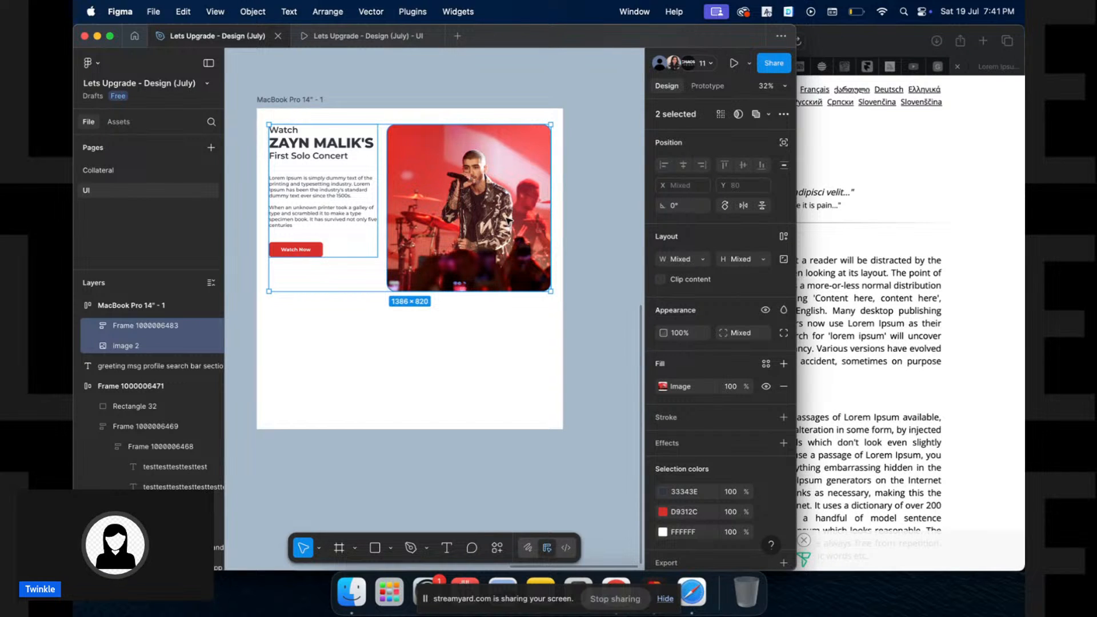
pyautogui.hotkey('shift', 'a')
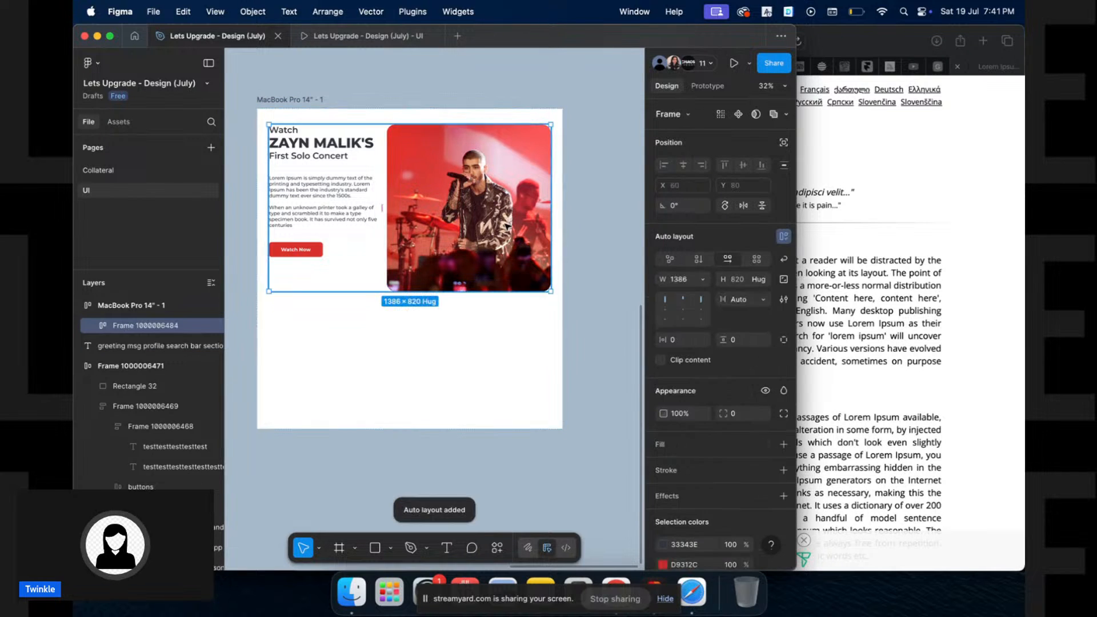
pyautogui.click(683, 309)
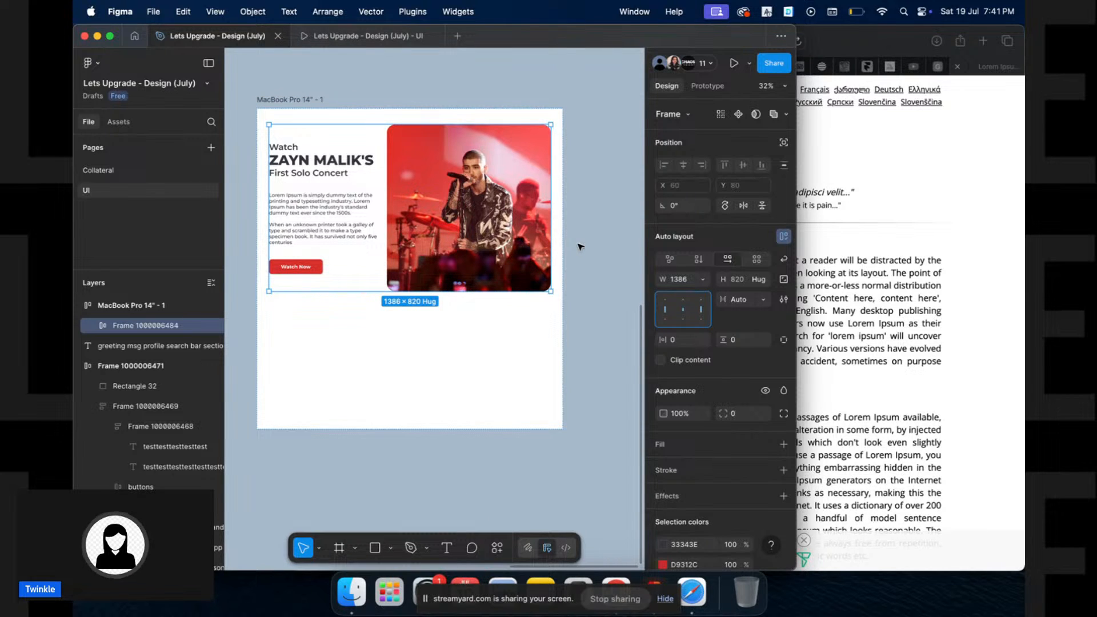
pyautogui.press('super+c')
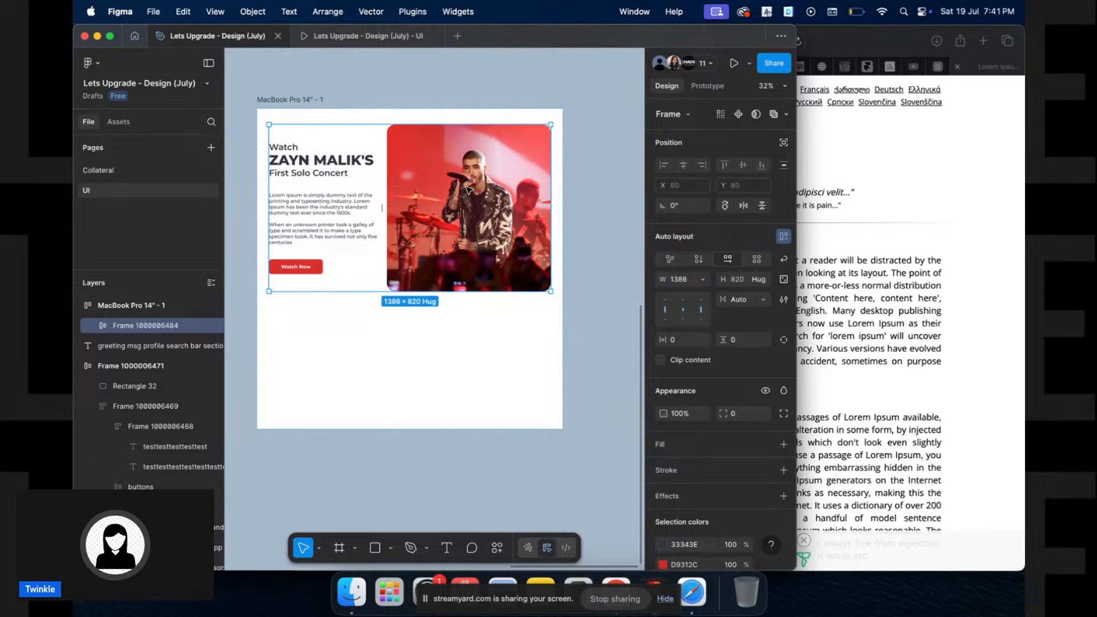
# Move the grey placeholder card frame into the MacBook frame
pyautogui.scroll(-3, 447, 138)
pyautogui.scroll(-4, 447, 137)
pyautogui.hscroll(-3, 447, 138)
pyautogui.click(447, 137)
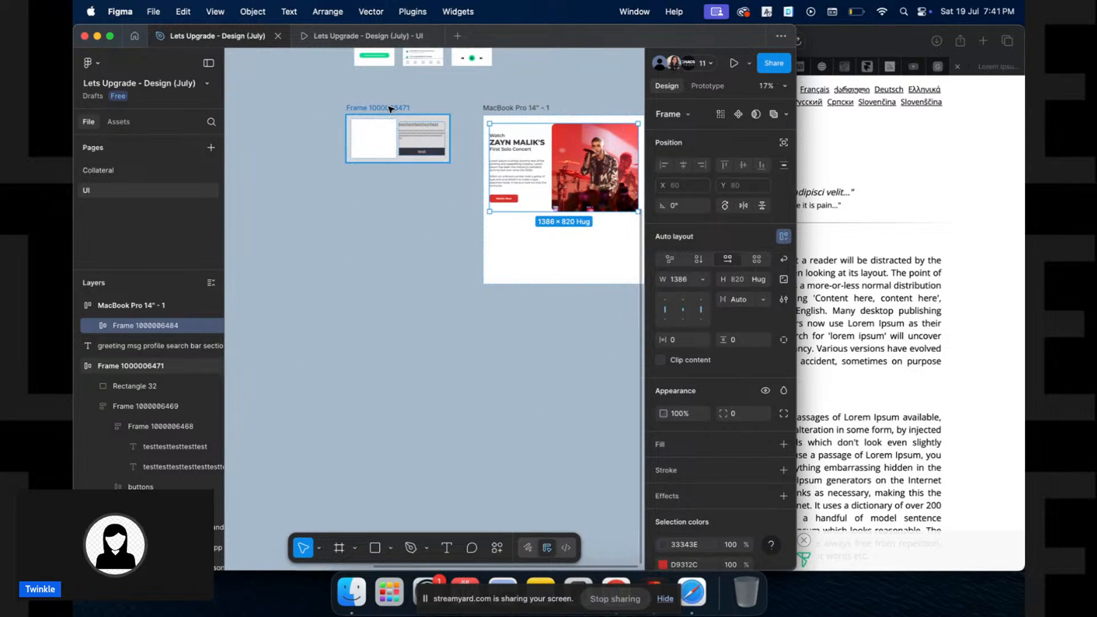
pyautogui.hscroll(2, 365, 120)
pyautogui.moveTo(325, 102); pyautogui.dragTo(472, 215)
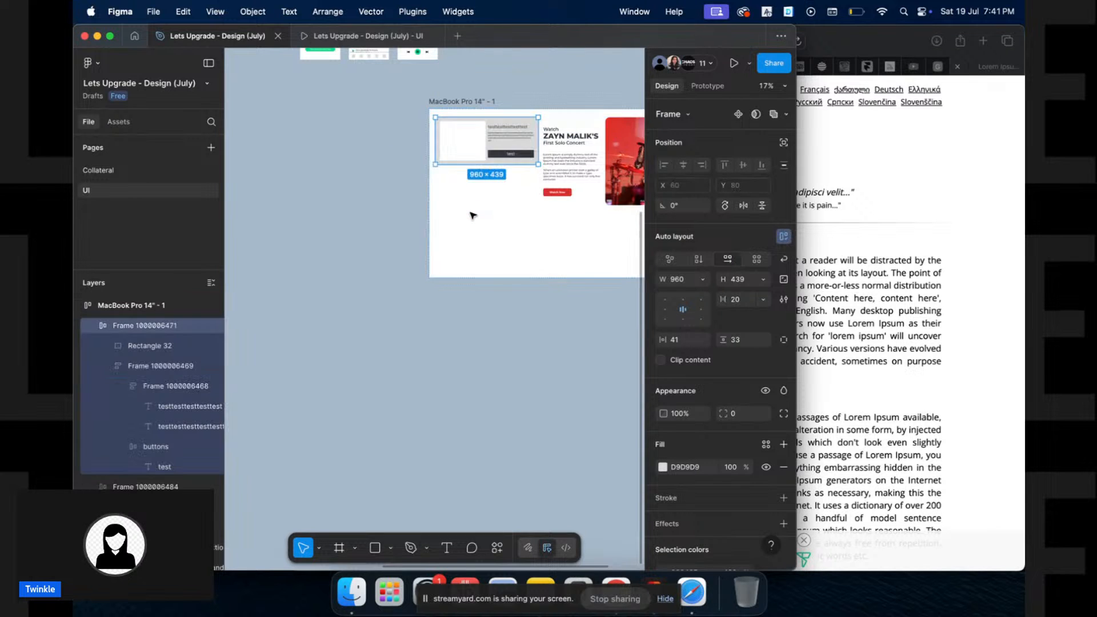
# Set the MacBook frame's auto layout flow to vertical so the card and the concert section stack
pyautogui.scroll(3, 472, 215)
pyautogui.hscroll(2, 400, 216)
pyautogui.hscroll(2, 347, 218)
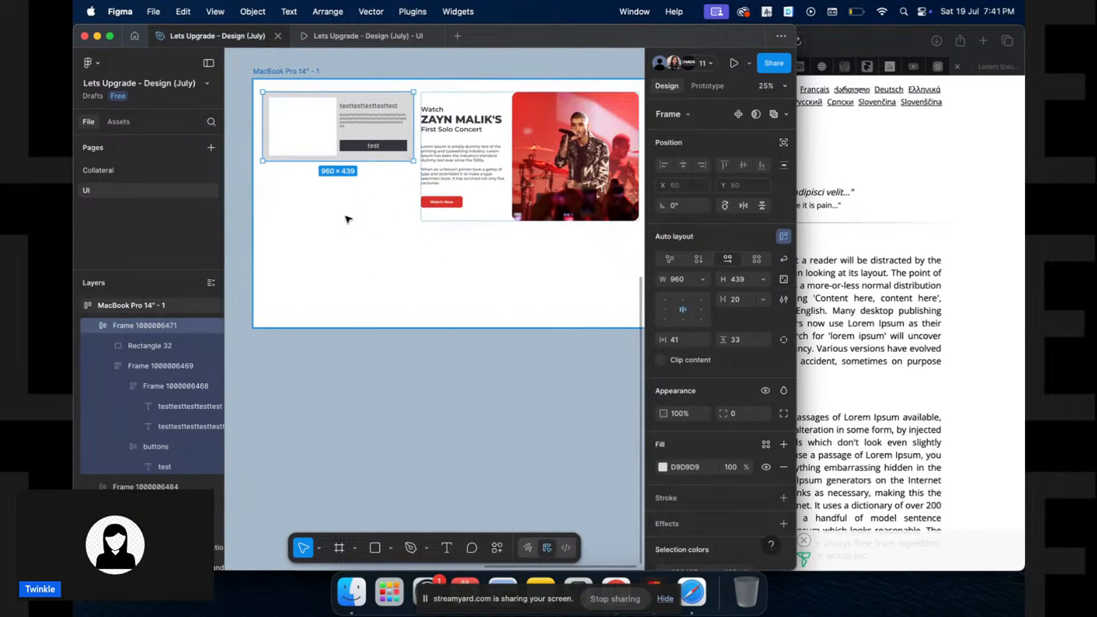
pyautogui.click(347, 218)
pyautogui.click(699, 282)
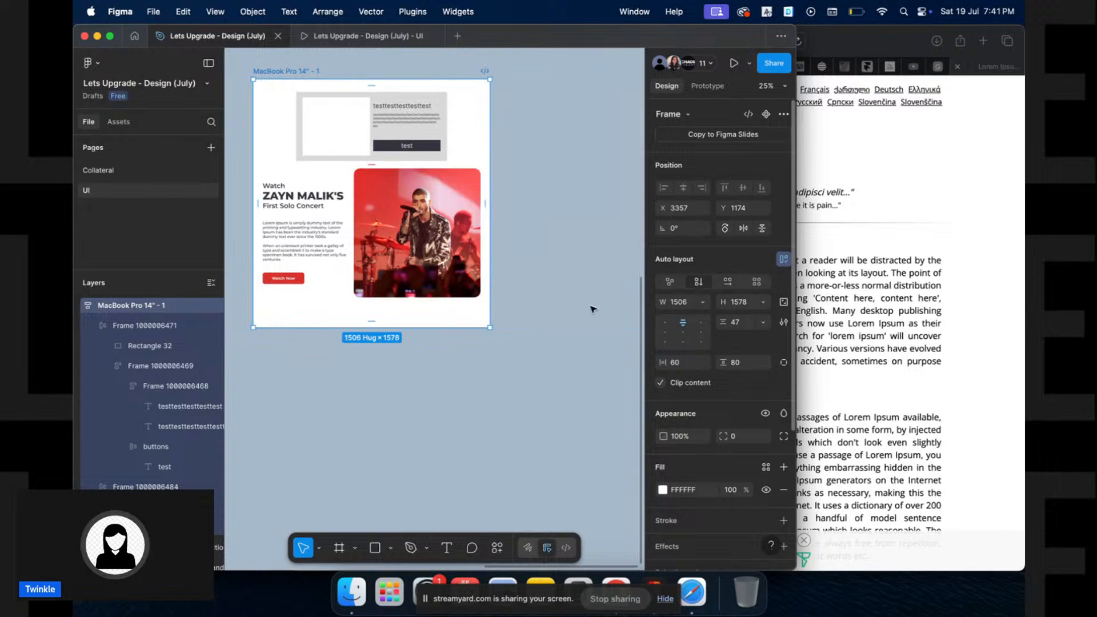
# Move the grey placeholder card below the concert section in the vertical layout
pyautogui.scroll(-2, 422, 107)
pyautogui.hscroll(-1, 421, 107)
pyautogui.click(421, 108)
pyautogui.press('Down')
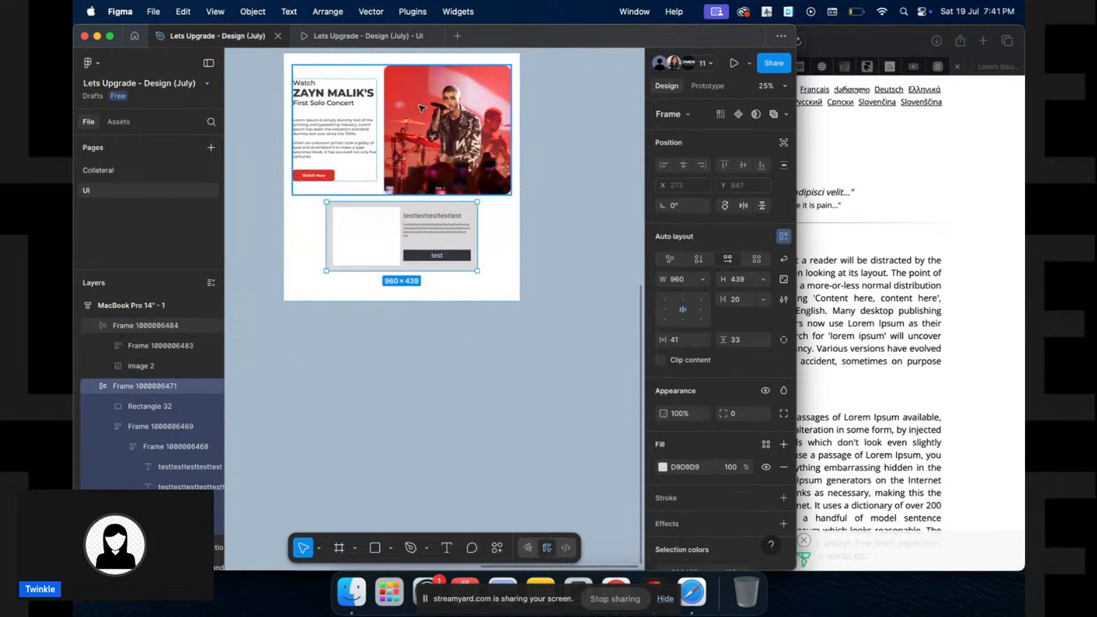
# Shorten the MacBook frame's height to about 1486 by its lower edge
pyautogui.scroll(3, 422, 108)
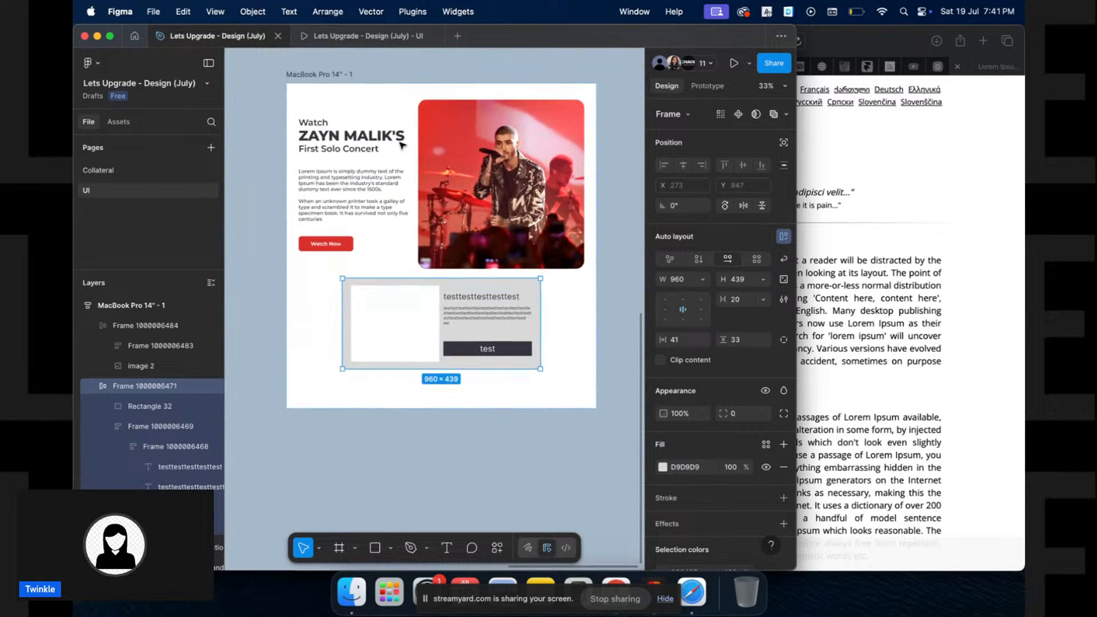
pyautogui.scroll(1, 401, 145)
pyautogui.hscroll(1, 402, 144)
pyautogui.click(334, 64)
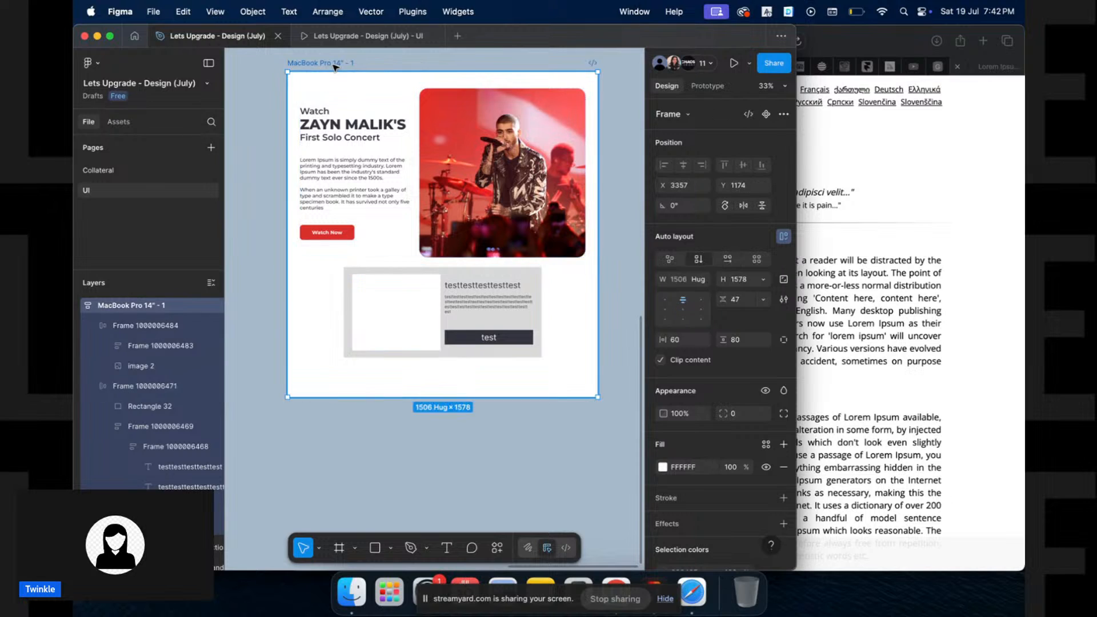
pyautogui.moveTo(515, 399)
pyautogui.mouseDown()
pyautogui.moveTo(510, 299)
pyautogui.moveTo(508, 390)
pyautogui.mouseUp()
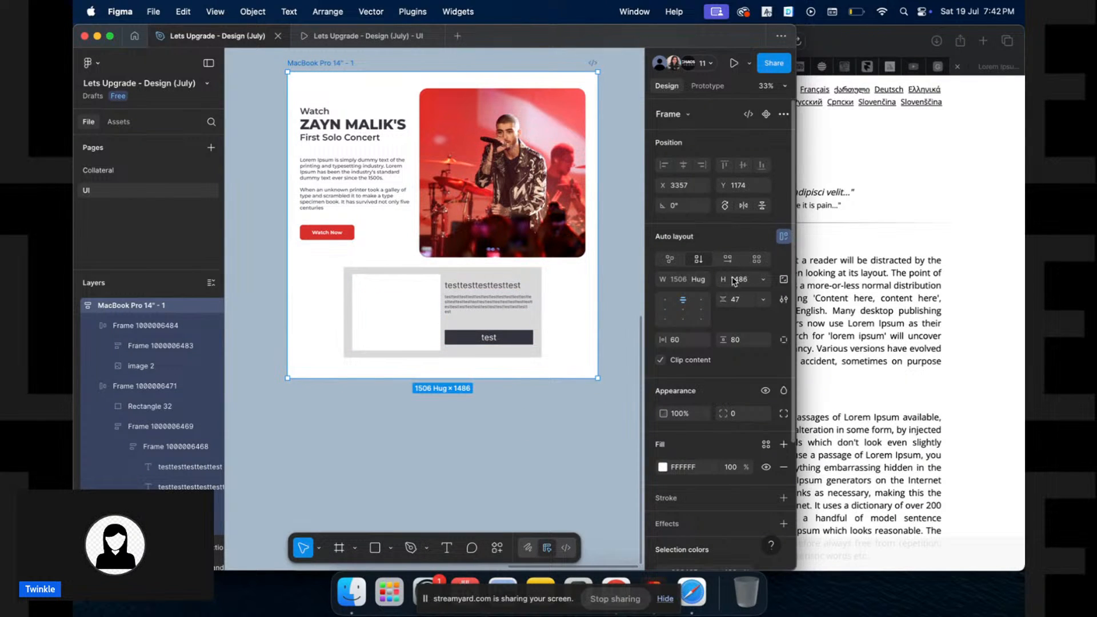
# Try the grid auto layout flow on the MacBook frame, returning to the vertical flow
pyautogui.click(757, 261)
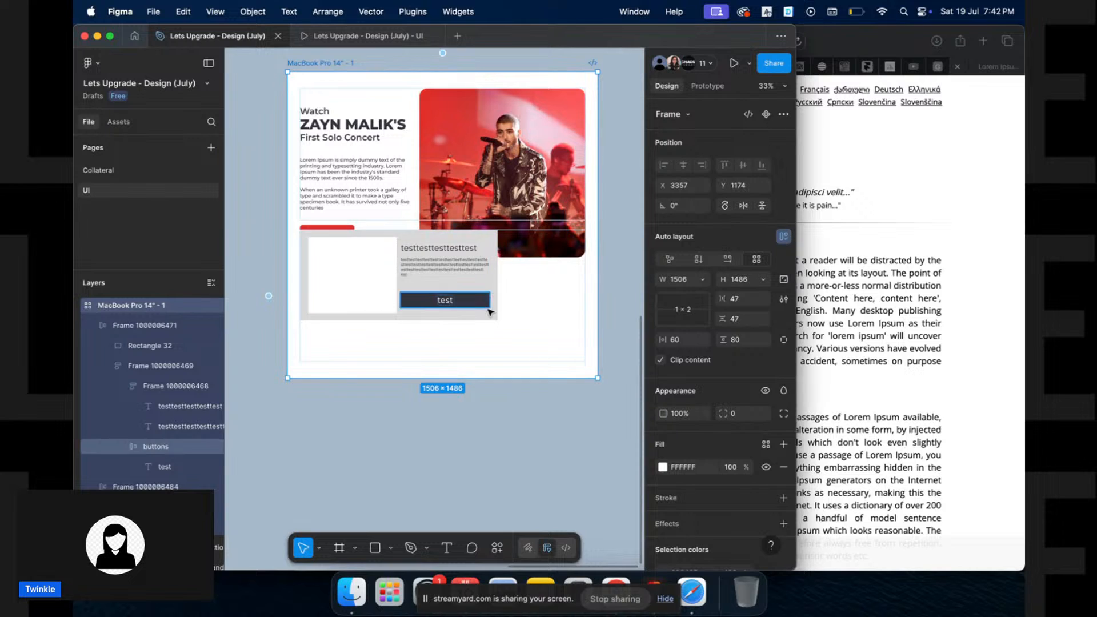
pyautogui.moveTo(445, 300); pyautogui.dragTo(543, 297)
pyautogui.click(566, 295)
pyautogui.hscroll(2, 578, 294)
pyautogui.scroll(-1, 578, 294)
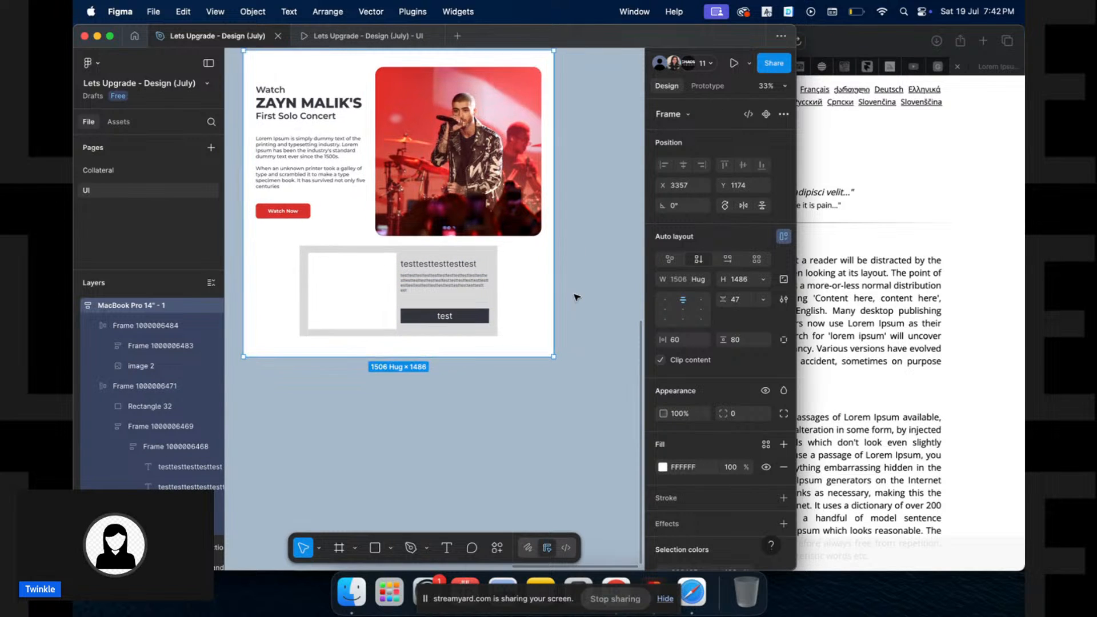
# Set the MacBook frame's auto layout flow to horizontal, placing the card beside the concert section
pyautogui.click(728, 260)
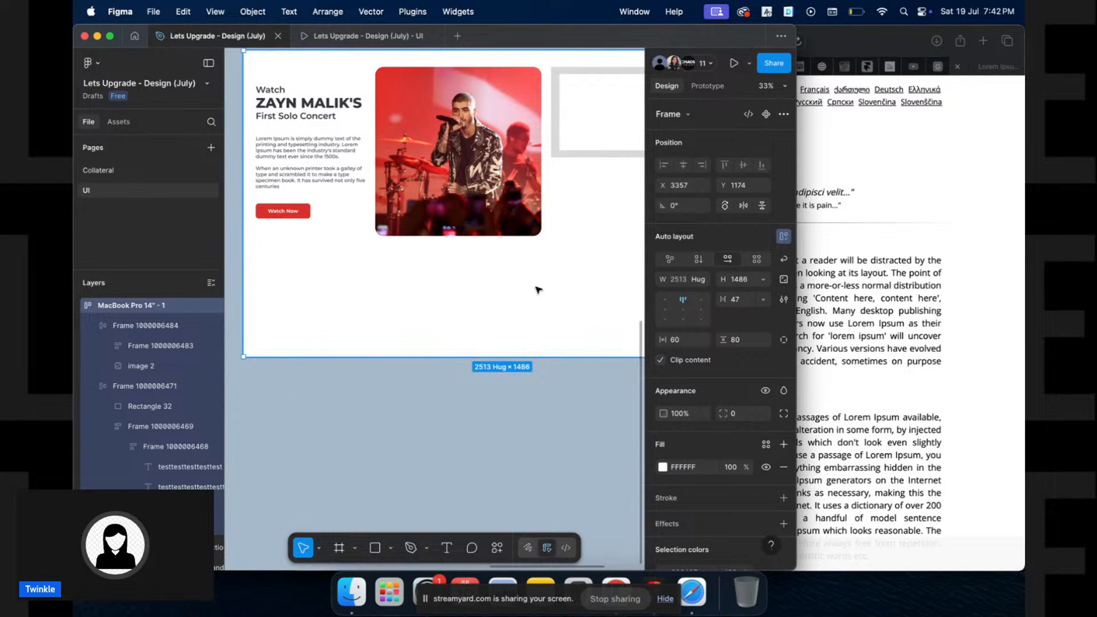
pyautogui.scroll(-2, 539, 257)
pyautogui.scroll(-1, 546, 286)
pyautogui.scroll(-1, 558, 277)
pyautogui.hscroll(-2, 583, 271)
# Try narrowing the MacBook frame from its right edge, undoing the changes
pyautogui.moveTo(609, 266); pyautogui.dragTo(513, 265)
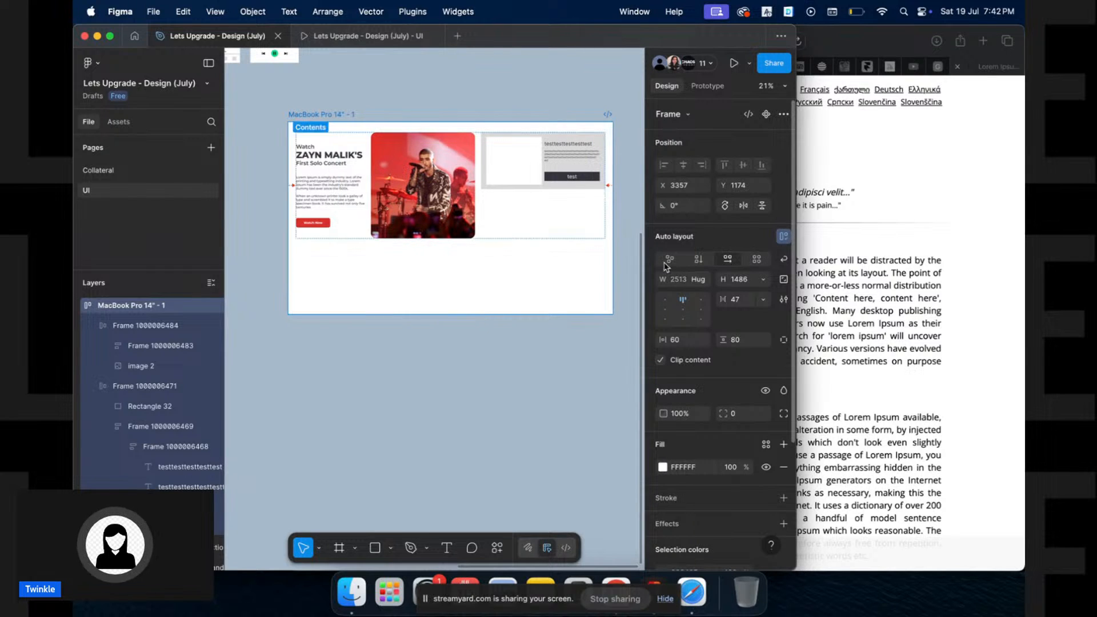
pyautogui.hotkey('shift', 'alt', 'a')
pyautogui.moveTo(610, 244); pyautogui.dragTo(583, 245)
pyautogui.press('super+z')
pyautogui.press('super+z')
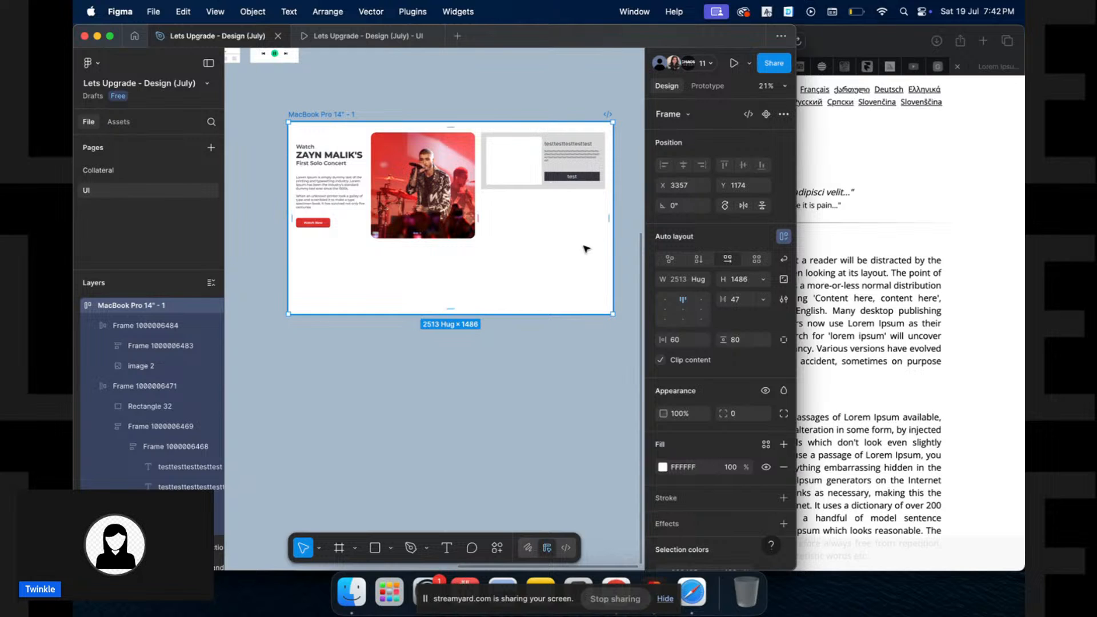
# Narrow the MacBook frame to about 1598 with auto layout wrapping on so the card wraps below the concert section
pyautogui.moveTo(614, 244); pyautogui.dragTo(493, 250)
pyautogui.scroll(5, 388, 189)
pyautogui.hscroll(-5, 388, 190)
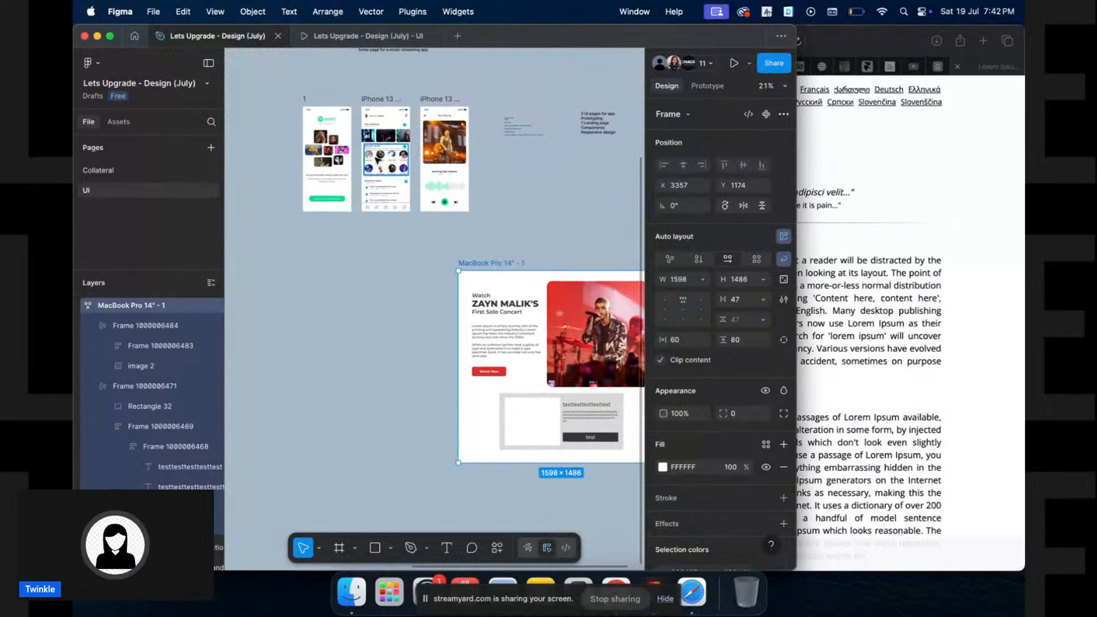
# Examine the music app's iPhone screens and compare them with the wrapped MacBook landing page
pyautogui.scroll(5, 387, 189)
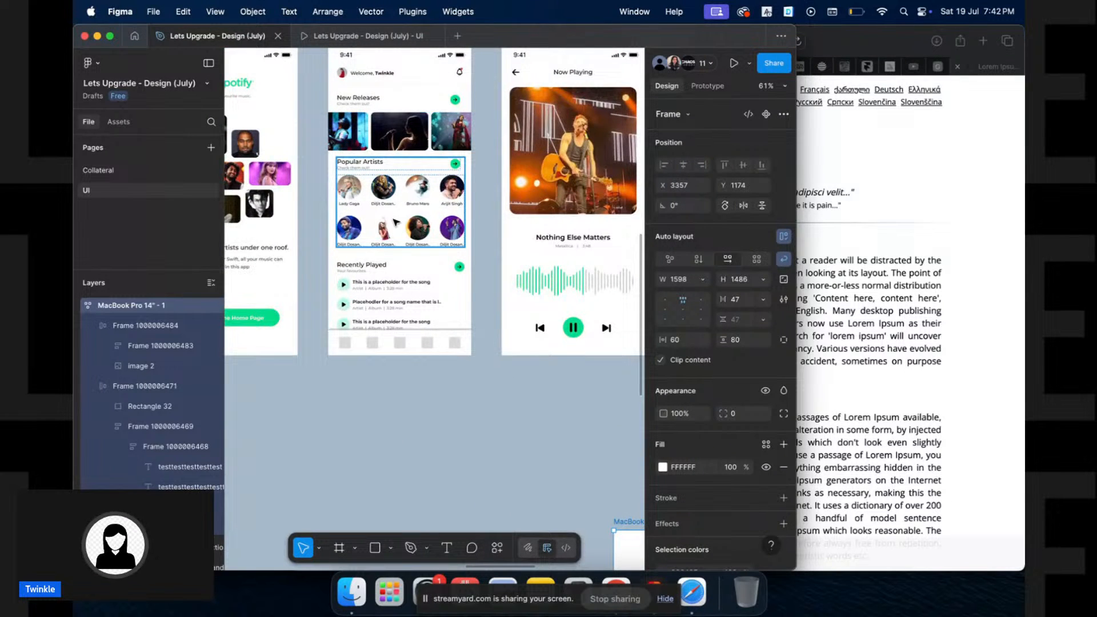
pyautogui.scroll(-10, 396, 222)
pyautogui.scroll(-5, 396, 222)
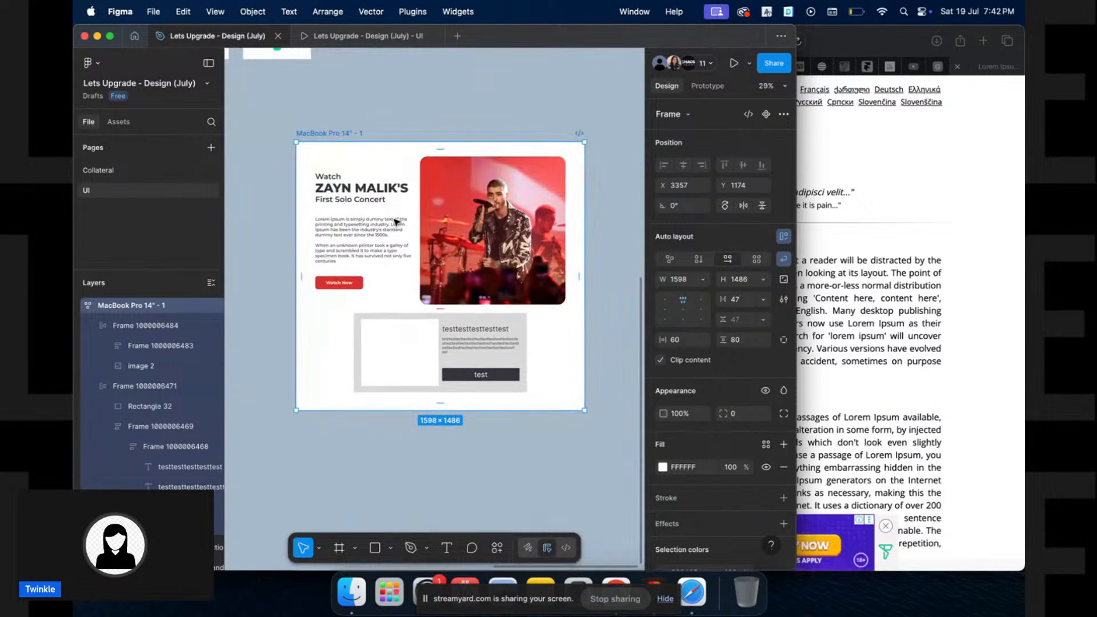
pyautogui.scroll(3, 490, 203)
pyautogui.hscroll(-2, 490, 203)
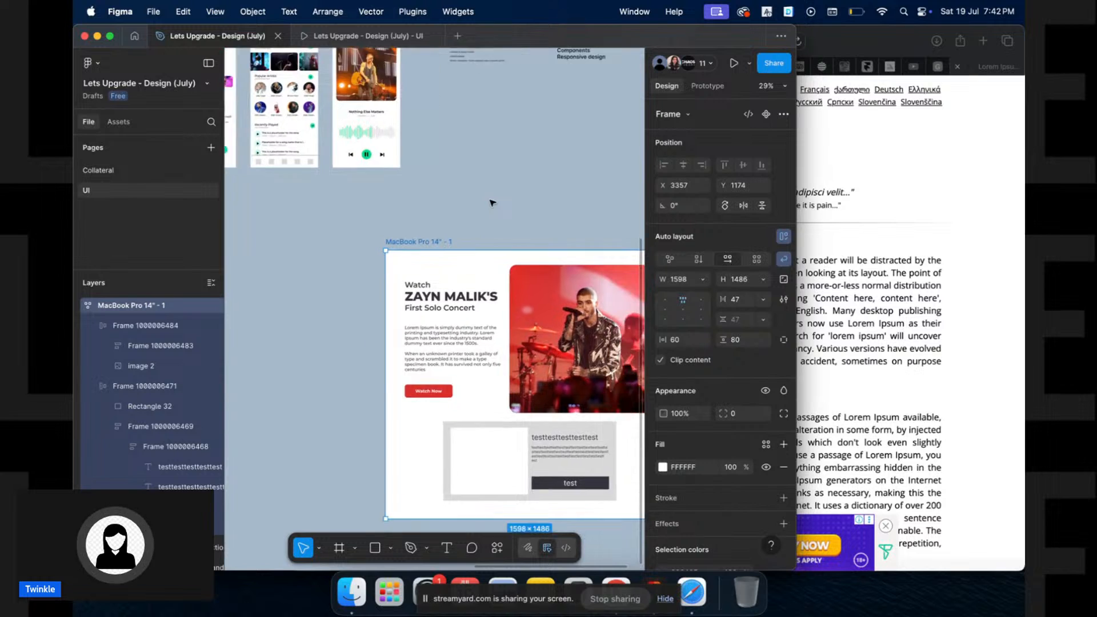
pyautogui.scroll(-2, 489, 200)
pyautogui.hscroll(1, 489, 200)
pyautogui.scroll(5, 492, 202)
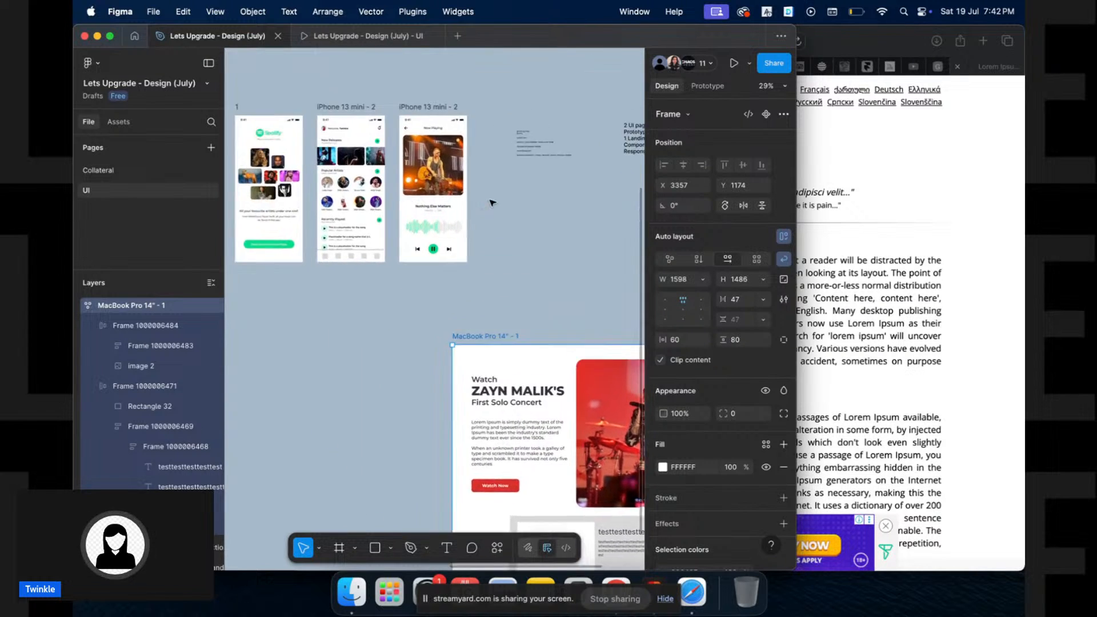
# Compare the iPhone home screen with the wrapped MacBook landing page, focusing on the Popular Artists section
pyautogui.scroll(5, 368, 228)
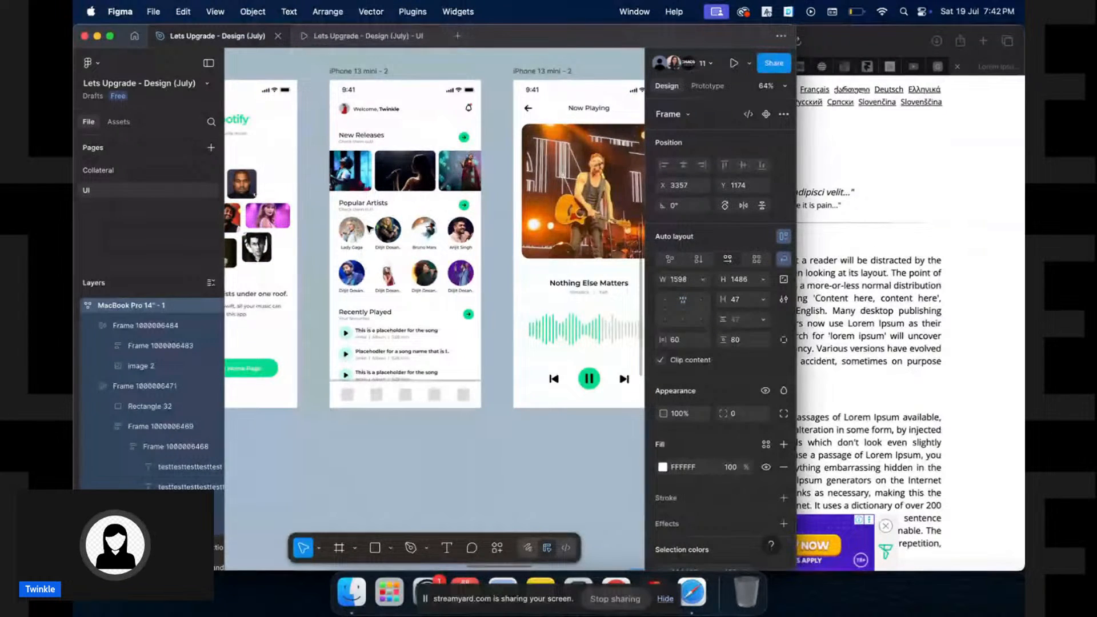
pyautogui.scroll(-3, 369, 229)
pyautogui.scroll(-3, 369, 229)
pyautogui.scroll(-4, 369, 229)
pyautogui.scroll(-6, 369, 229)
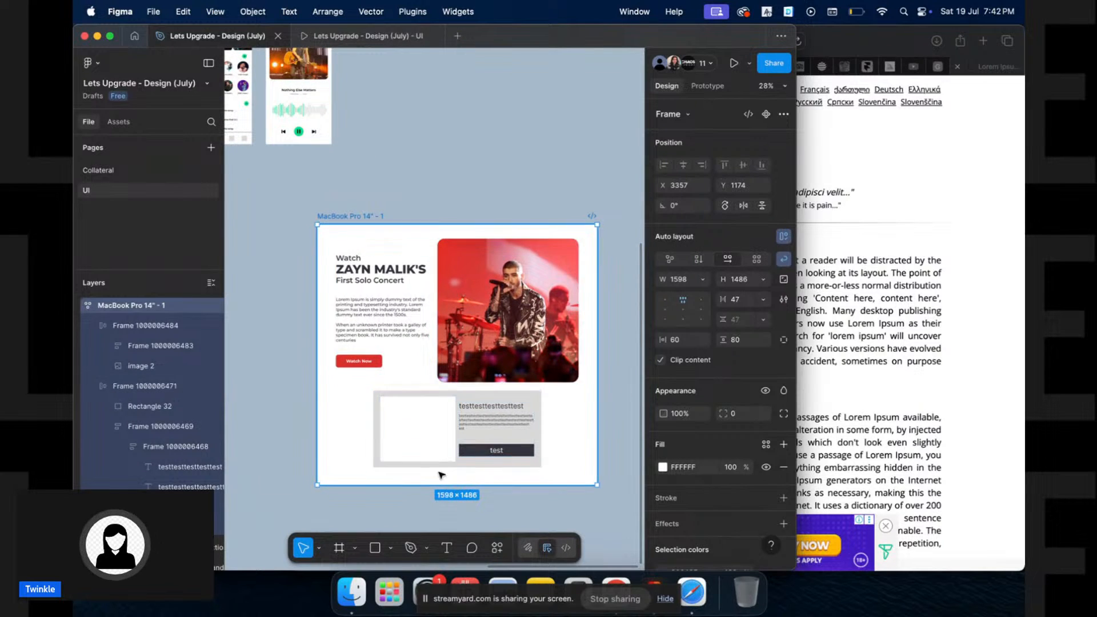
pyautogui.scroll(5, 553, 342)
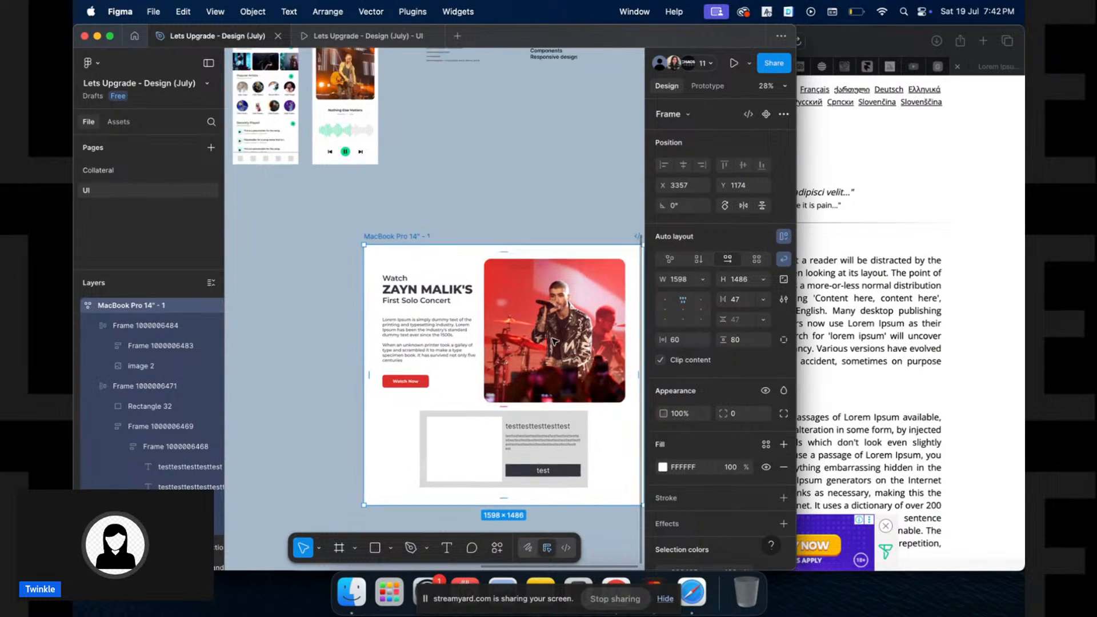
pyautogui.scroll(5, 440, 247)
pyautogui.scroll(4, 440, 247)
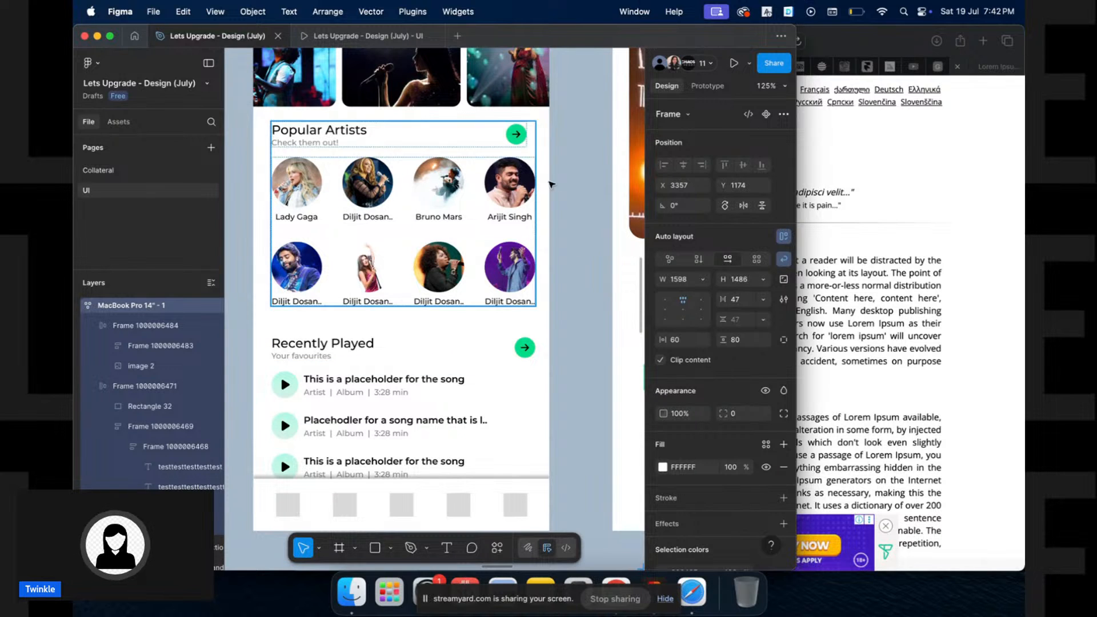
# Open a maximum width setting for the MacBook frame
pyautogui.click(704, 279)
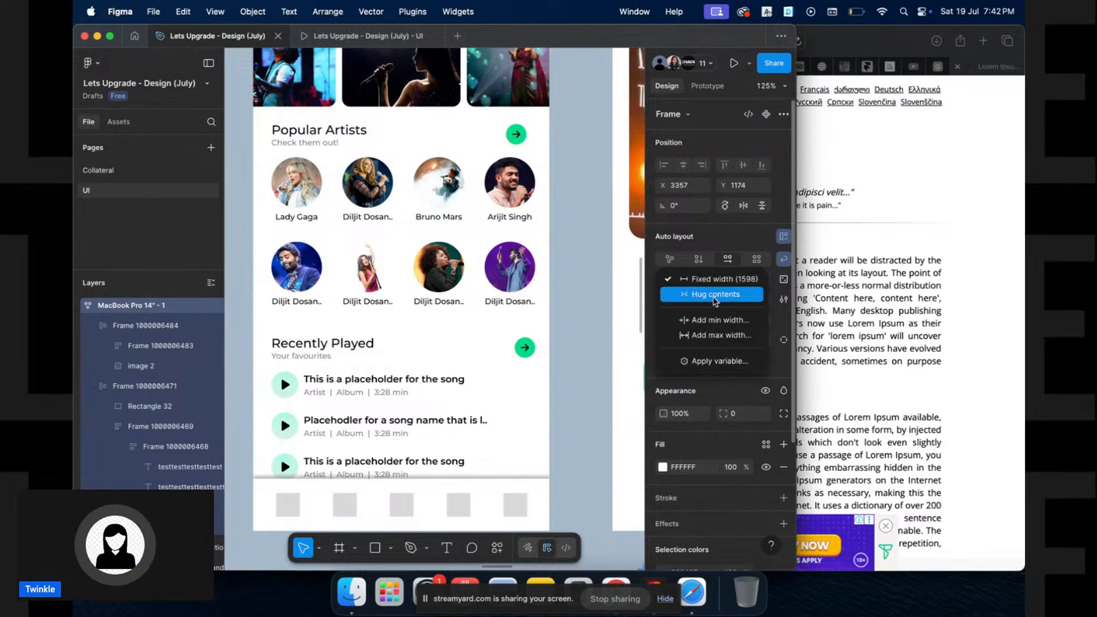
pyautogui.click(719, 336)
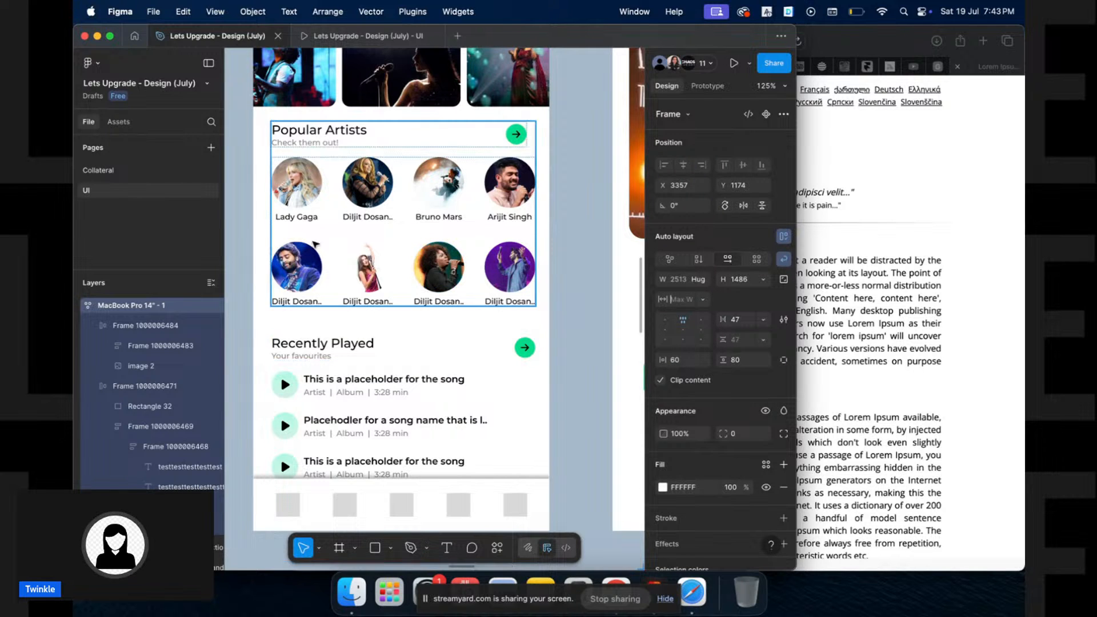
# Try a maximum height of 10 on the Lady Gaga artist frame under Popular Artists, and undo it
pyautogui.click(288, 213)
pyautogui.click(288, 213)
pyautogui.scroll(5, 289, 213)
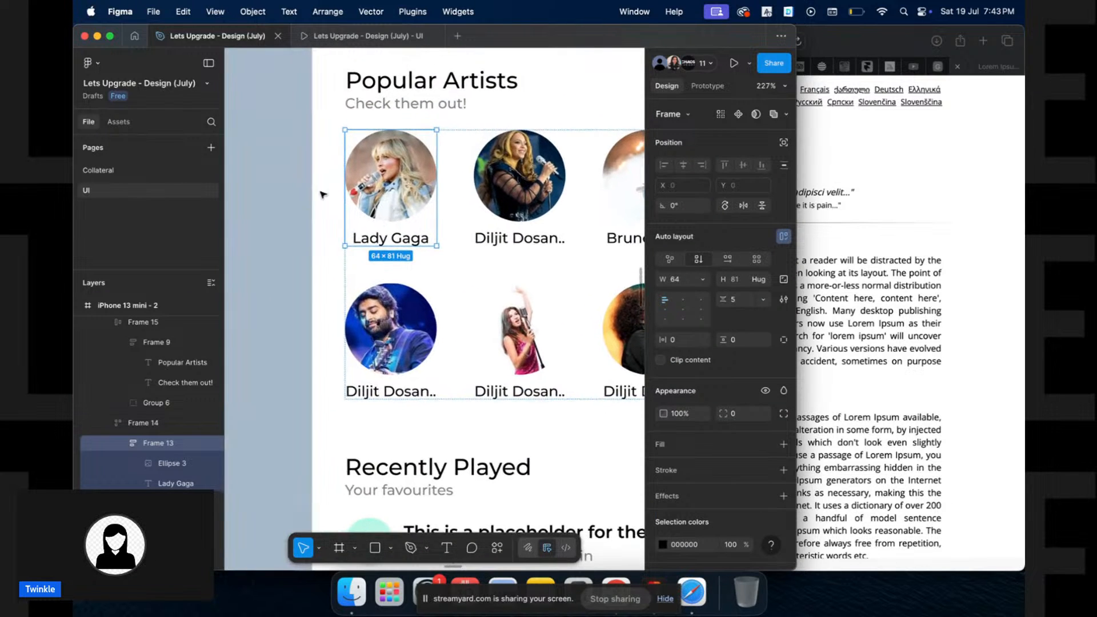
pyautogui.click(764, 300)
pyautogui.click(768, 301)
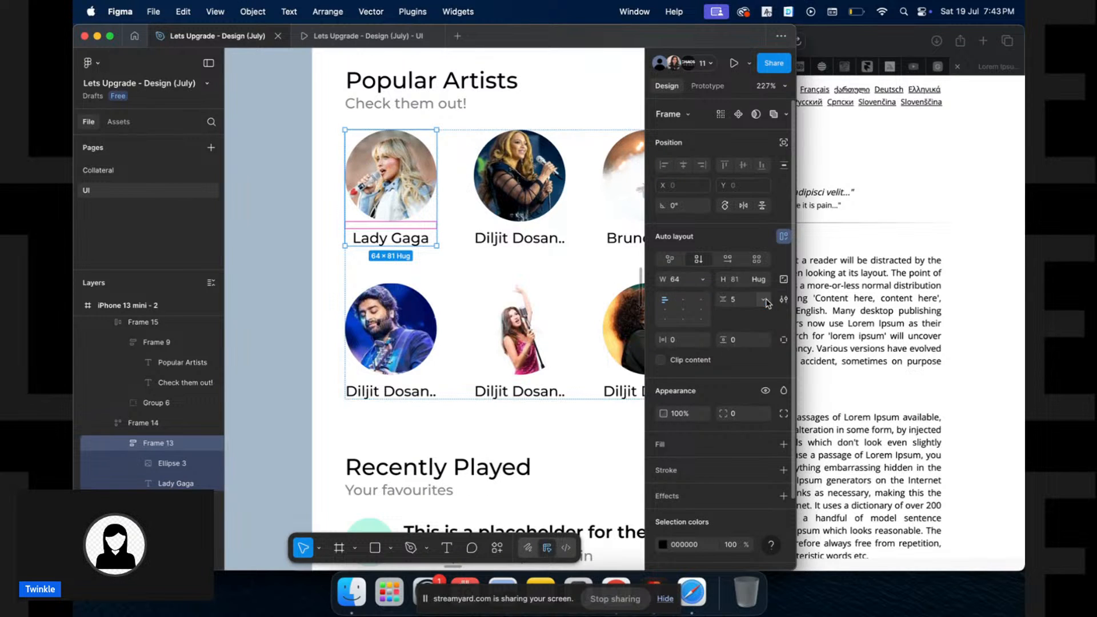
pyautogui.click(759, 279)
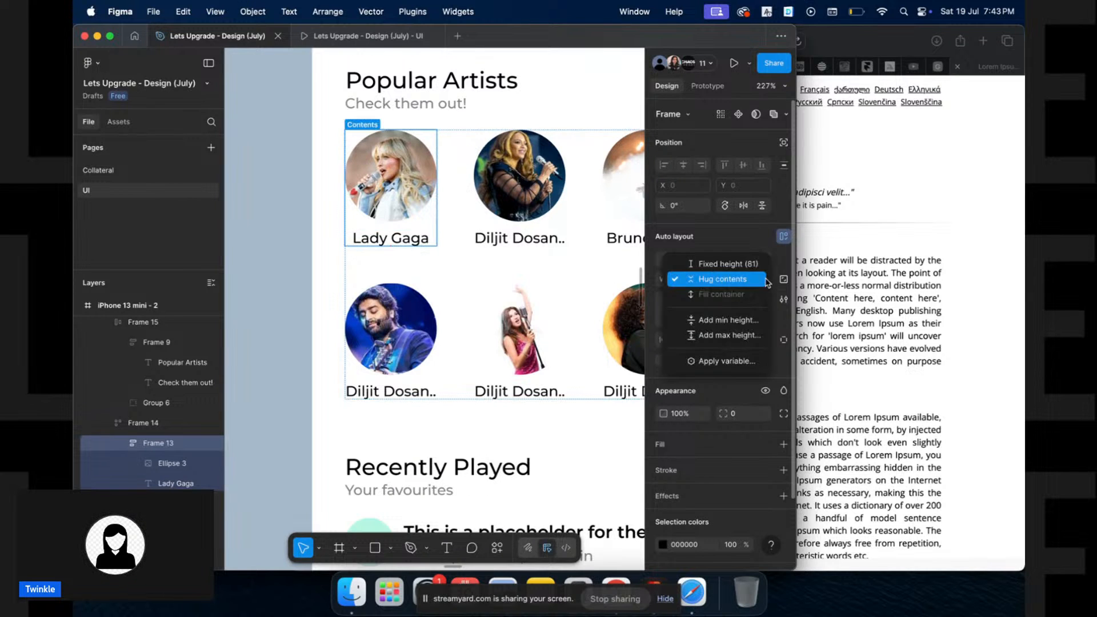
pyautogui.click(729, 335)
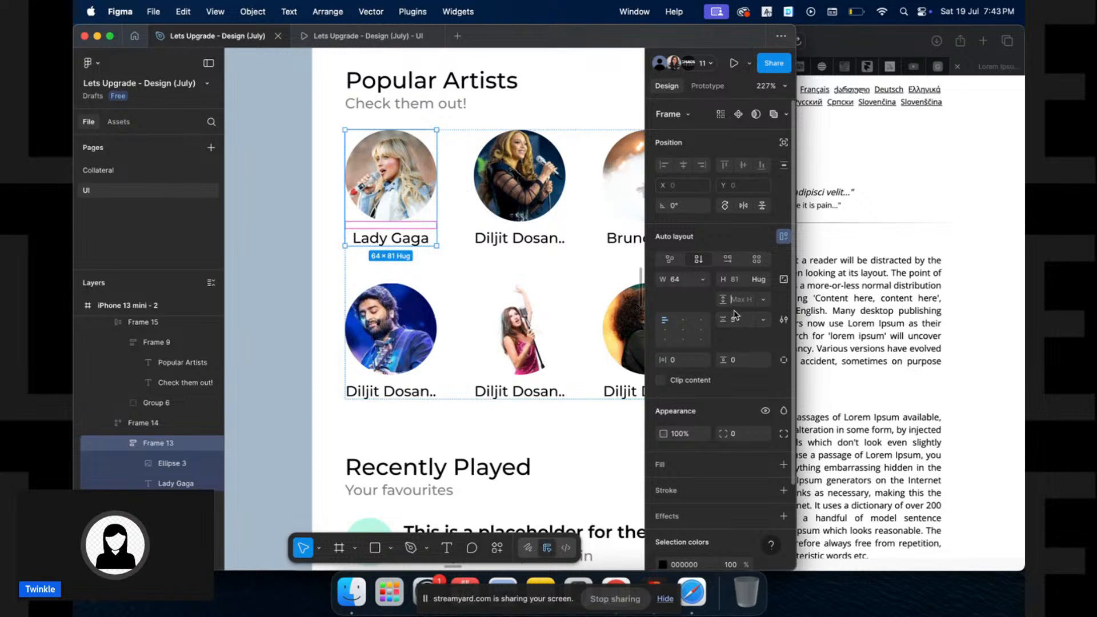
pyautogui.write('10')
pyautogui.press('Return')
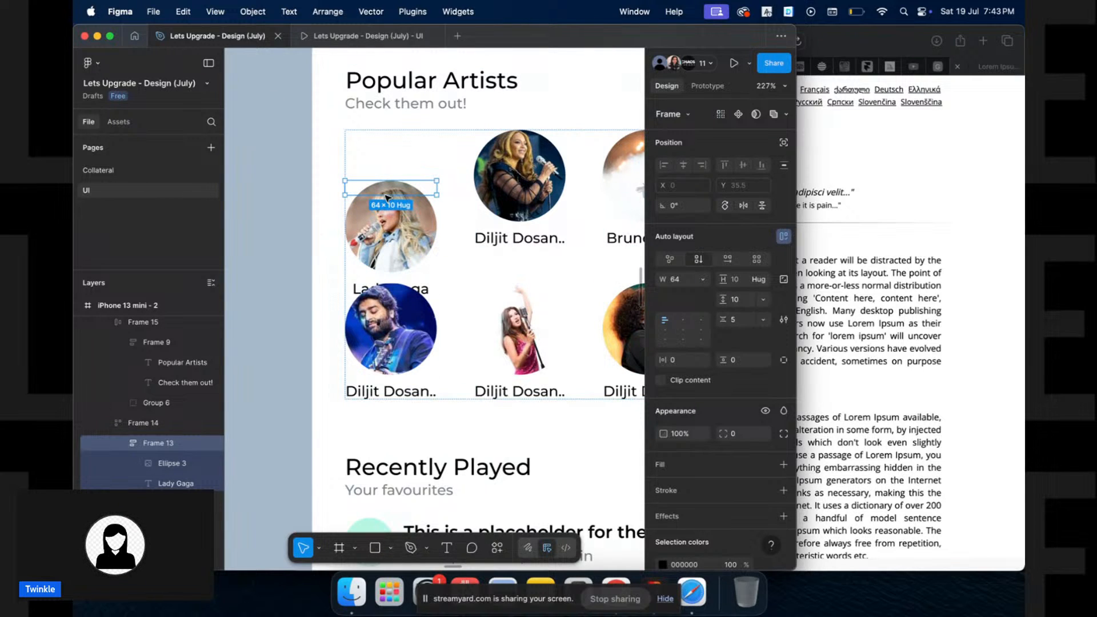
pyautogui.press('super+z')
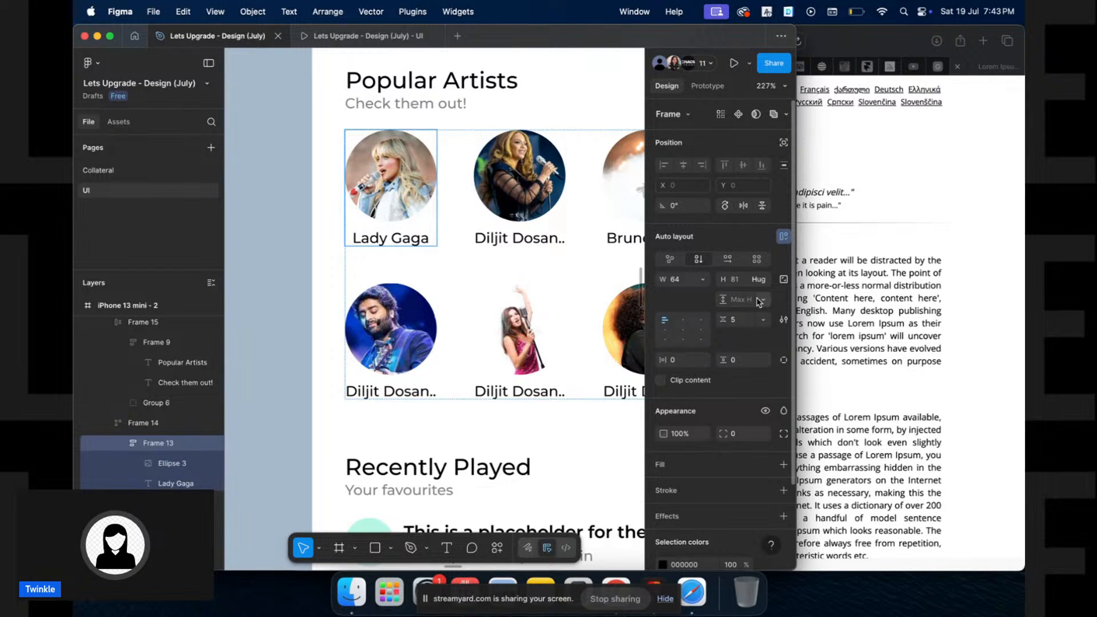
# Set the Lady Gaga artist frame's maximum height to 100, test the limit by stretching the frame, and undo the stretch
pyautogui.click(738, 300)
pyautogui.write('100')
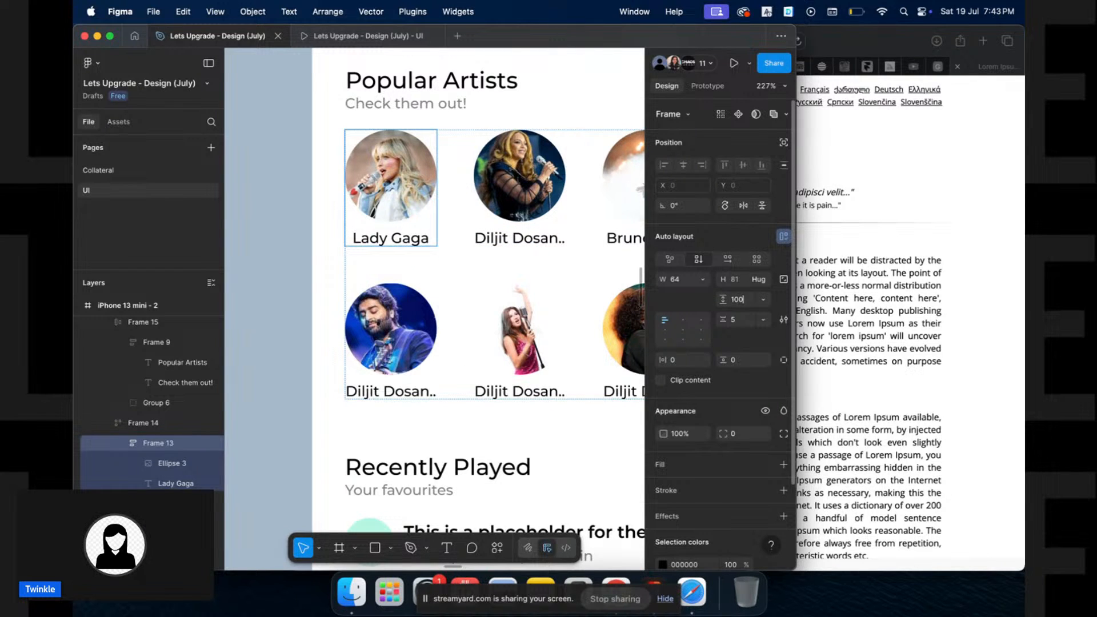
pyautogui.press('Return')
pyautogui.moveTo(398, 243); pyautogui.dragTo(412, 457)
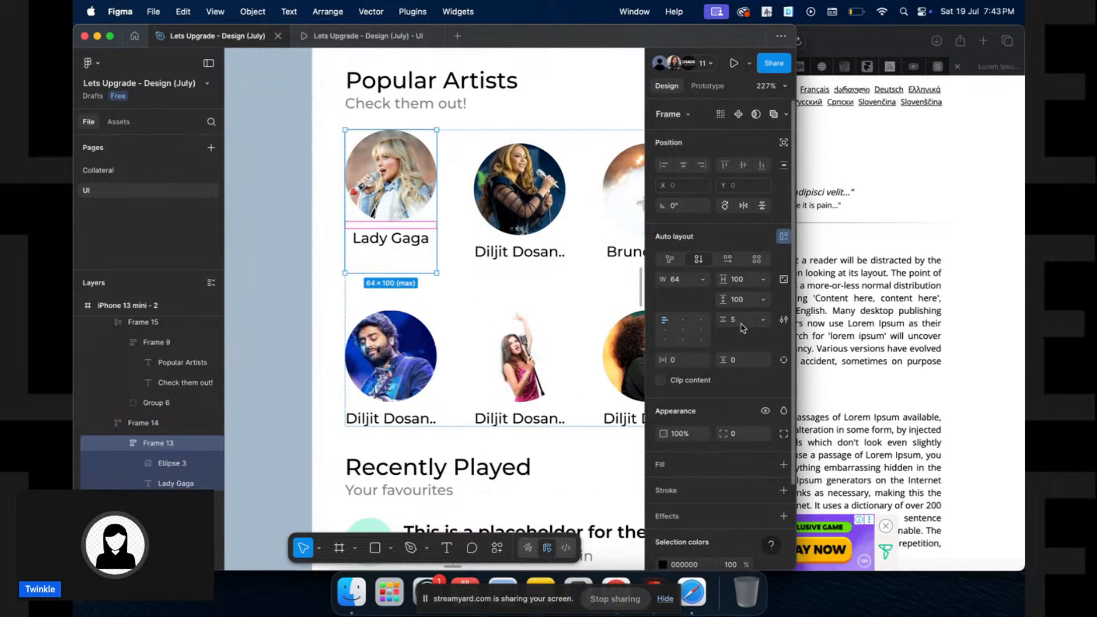
pyautogui.press('super+z')
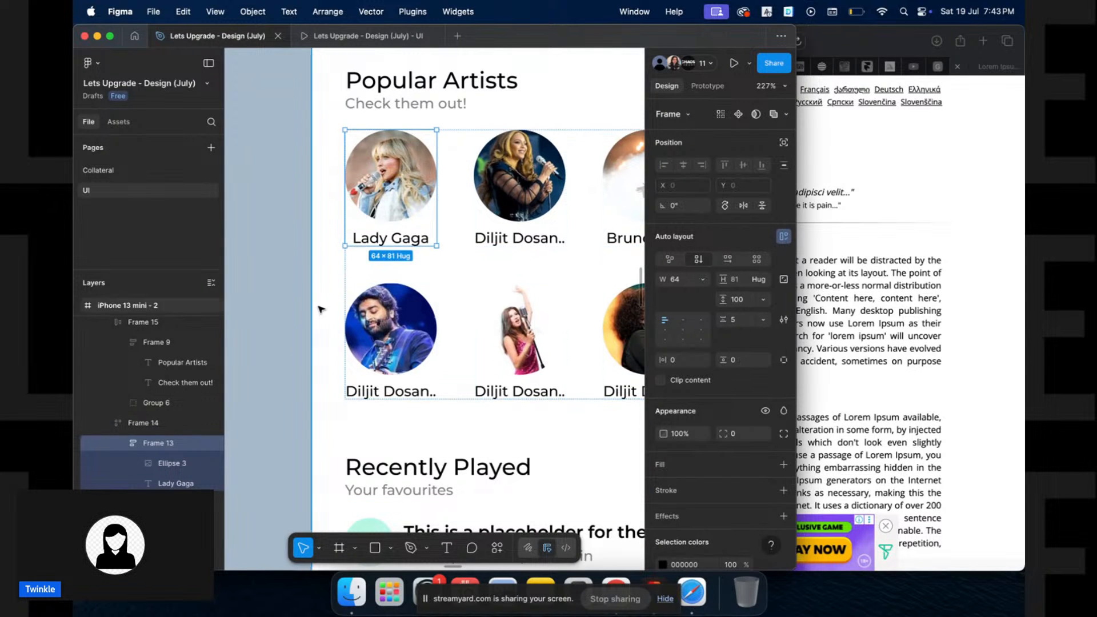
# Deselect the artist frame and look over the three iPhone screens, the notes and the MacBook landing page on the canvas
pyautogui.click(278, 294)
pyautogui.scroll(-5, 278, 294)
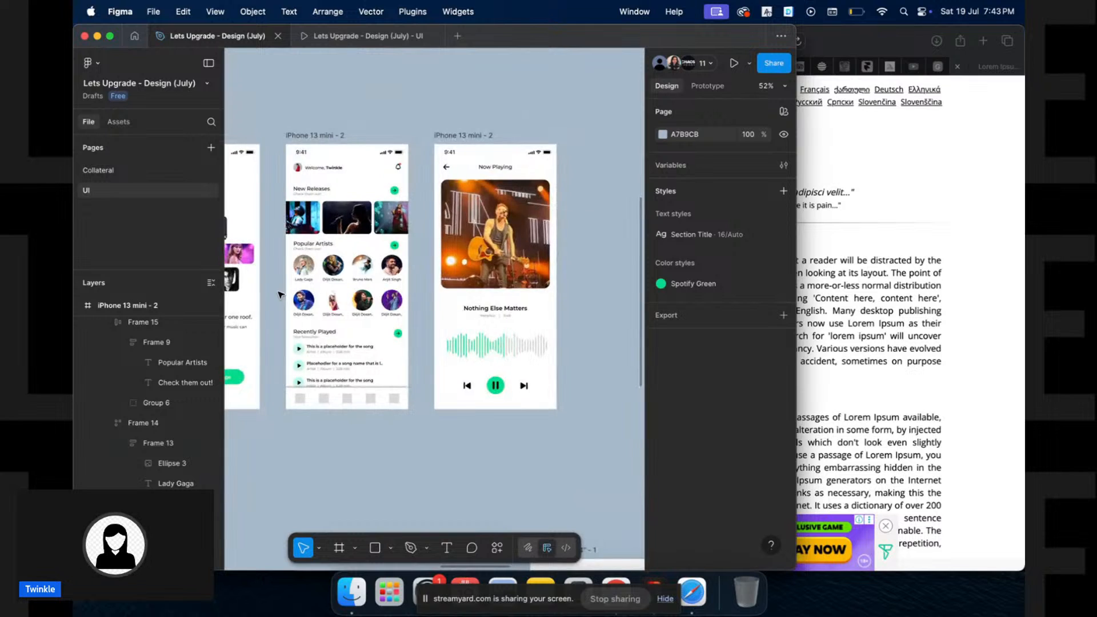
pyautogui.scroll(-3, 278, 295)
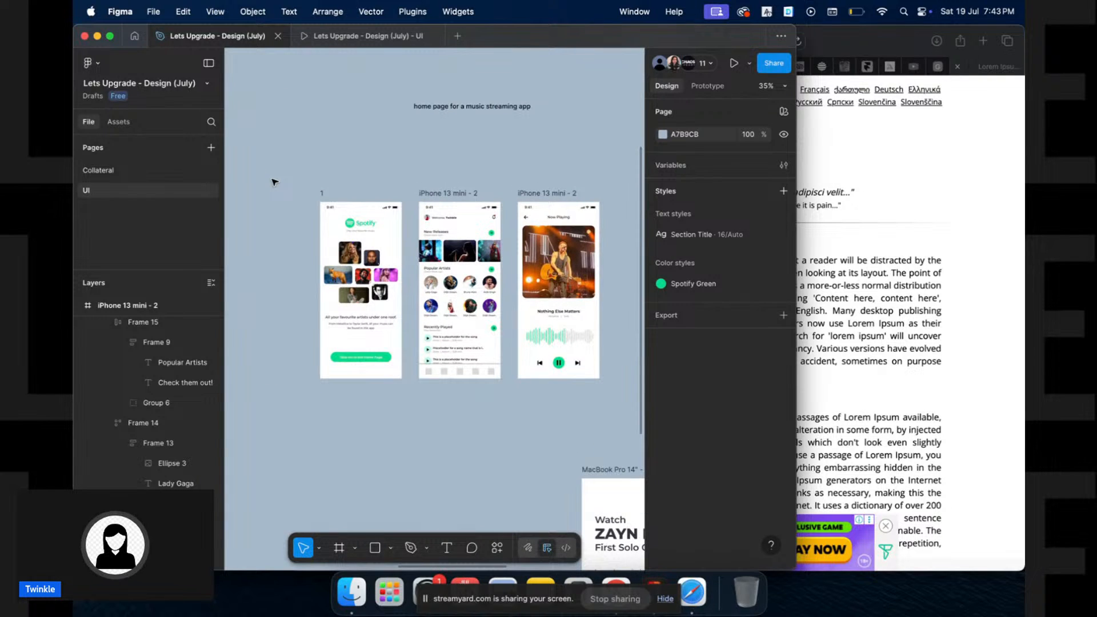
pyautogui.scroll(-5, 274, 182)
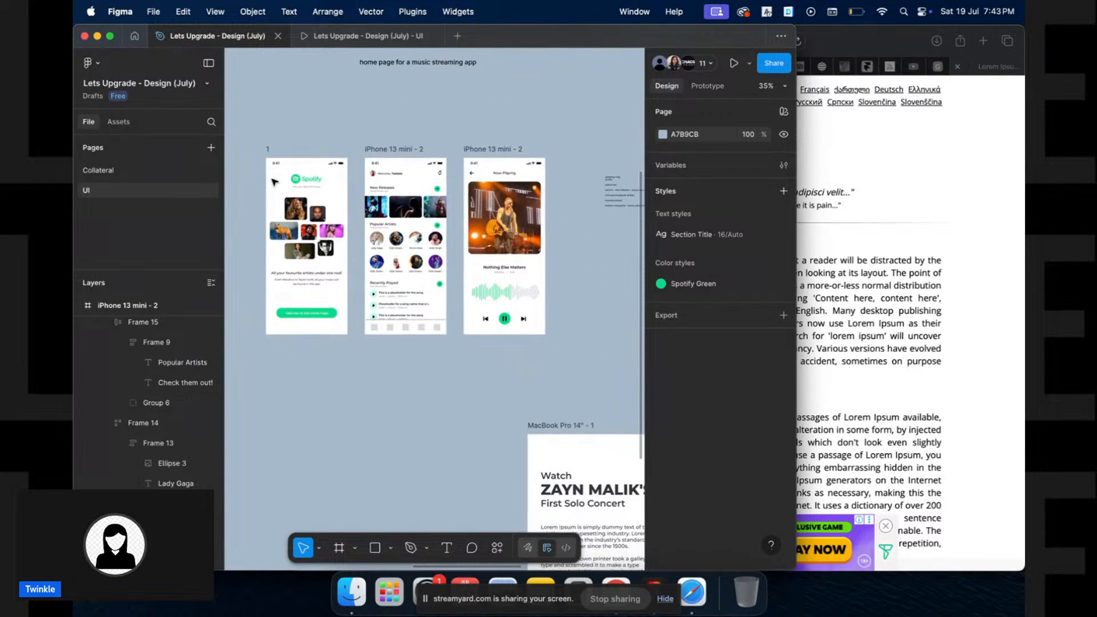
pyautogui.hscroll(2, 275, 182)
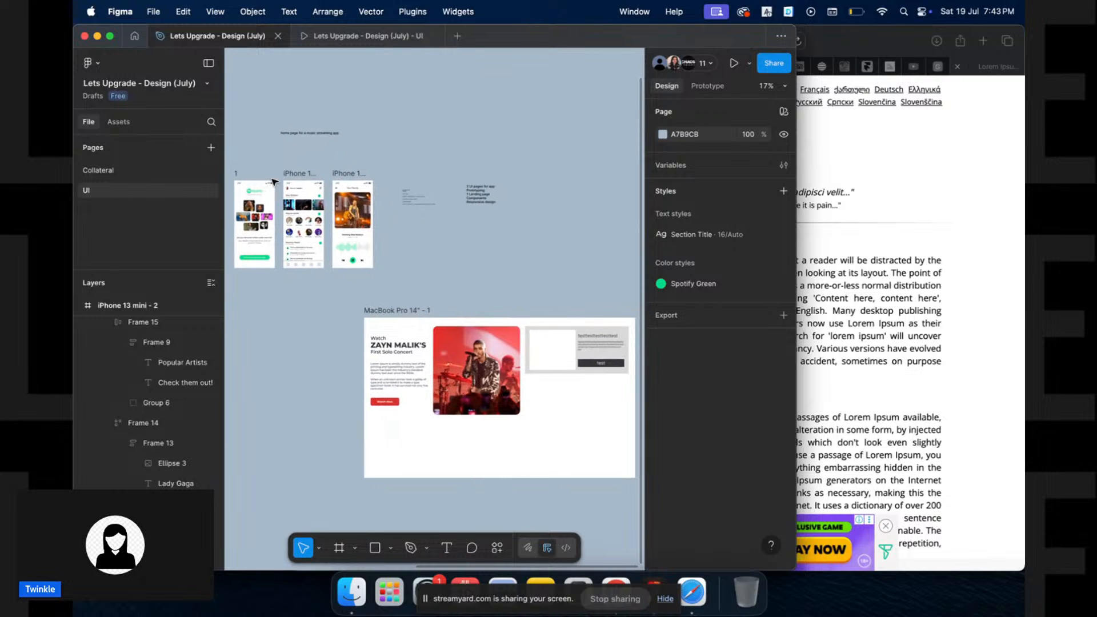
pyautogui.scroll(3, 274, 182)
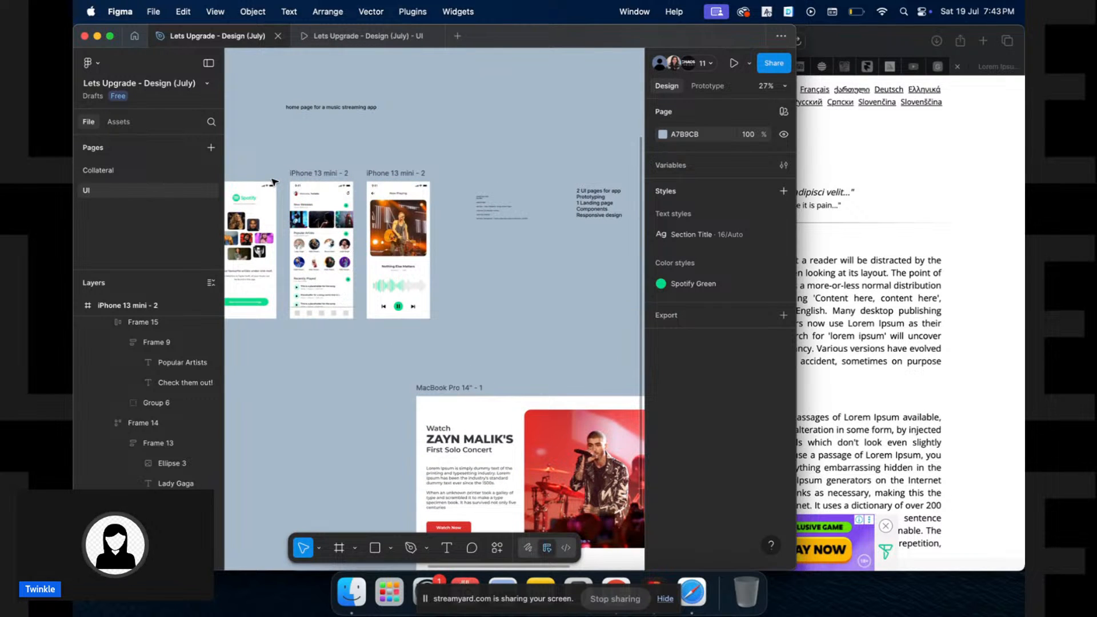
pyautogui.scroll(-2, 274, 181)
pyautogui.hscroll(-2, 274, 182)
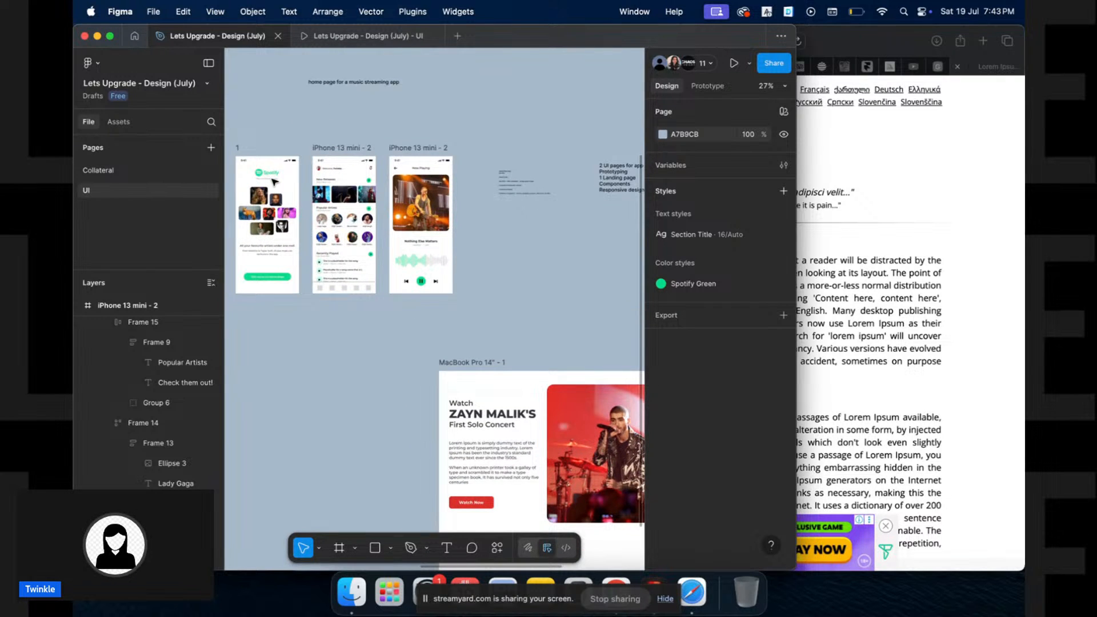
pyautogui.scroll(-2, 275, 181)
pyautogui.hscroll(-1, 275, 182)
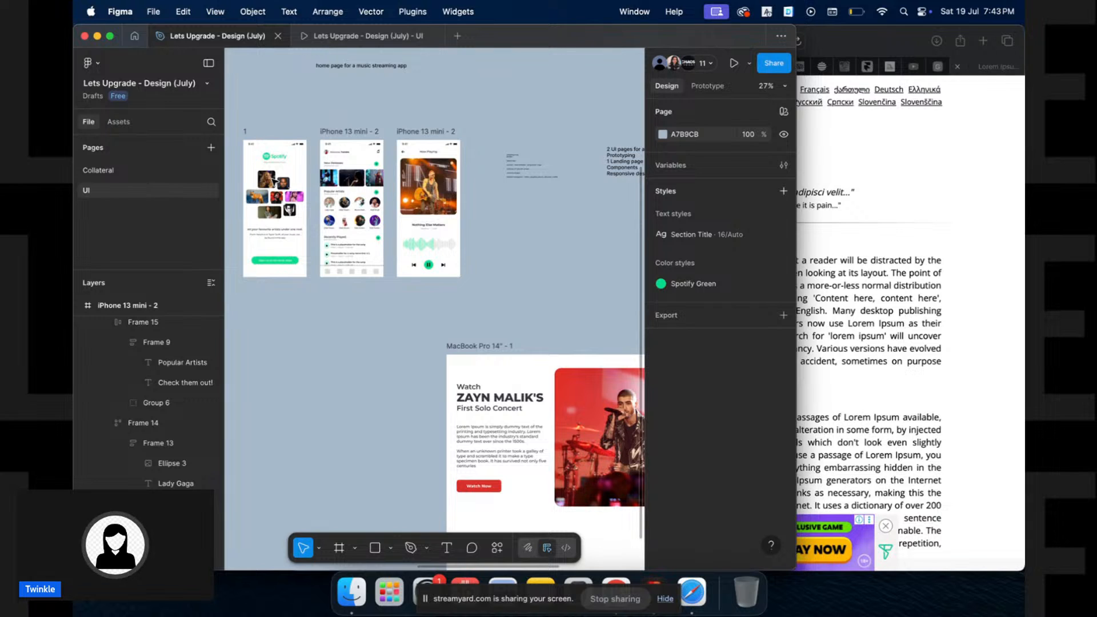
# Place a copy of the "Take me to the Home Page" button on the empty canvas below the first iPhone screen
pyautogui.scroll(10, 314, 246)
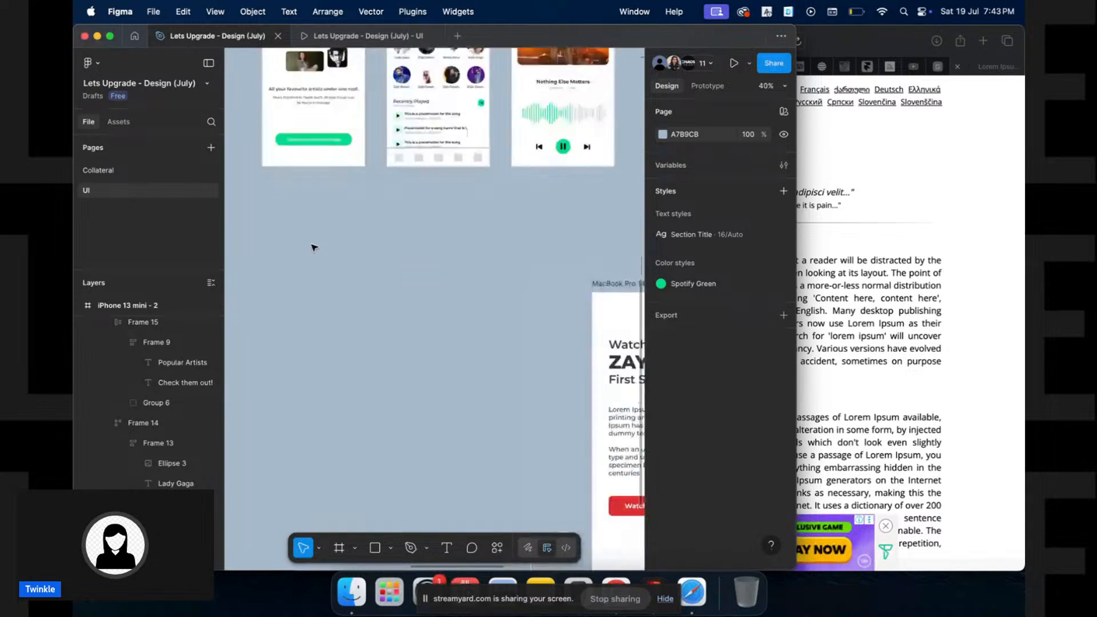
pyautogui.scroll(2, 314, 247)
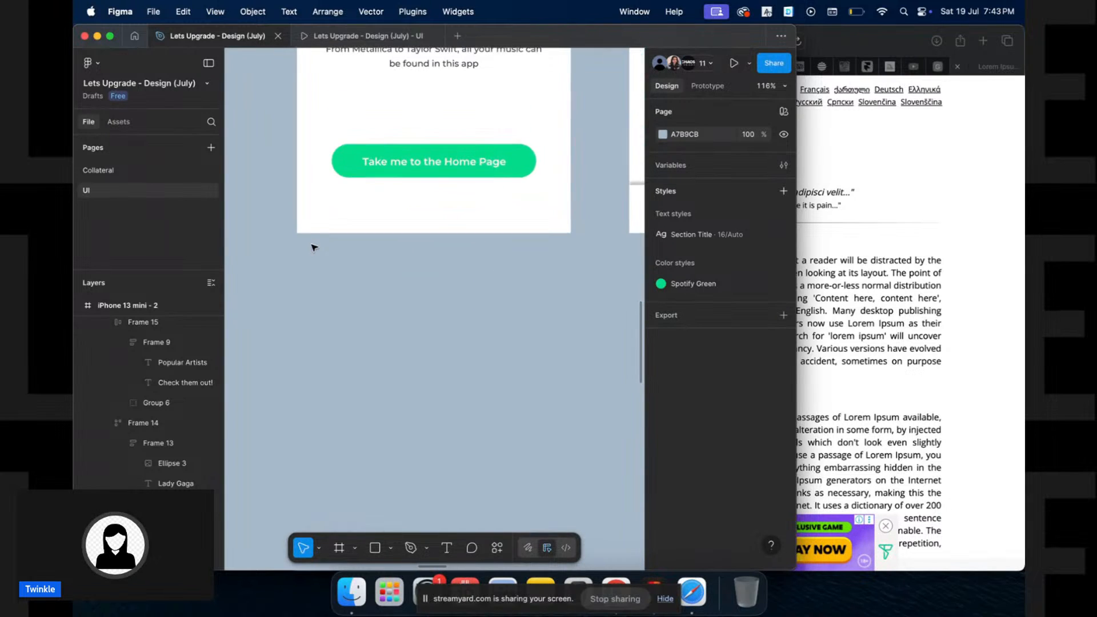
pyautogui.click(437, 159)
pyautogui.moveTo(392, 170); pyautogui.dragTo(381, 373)
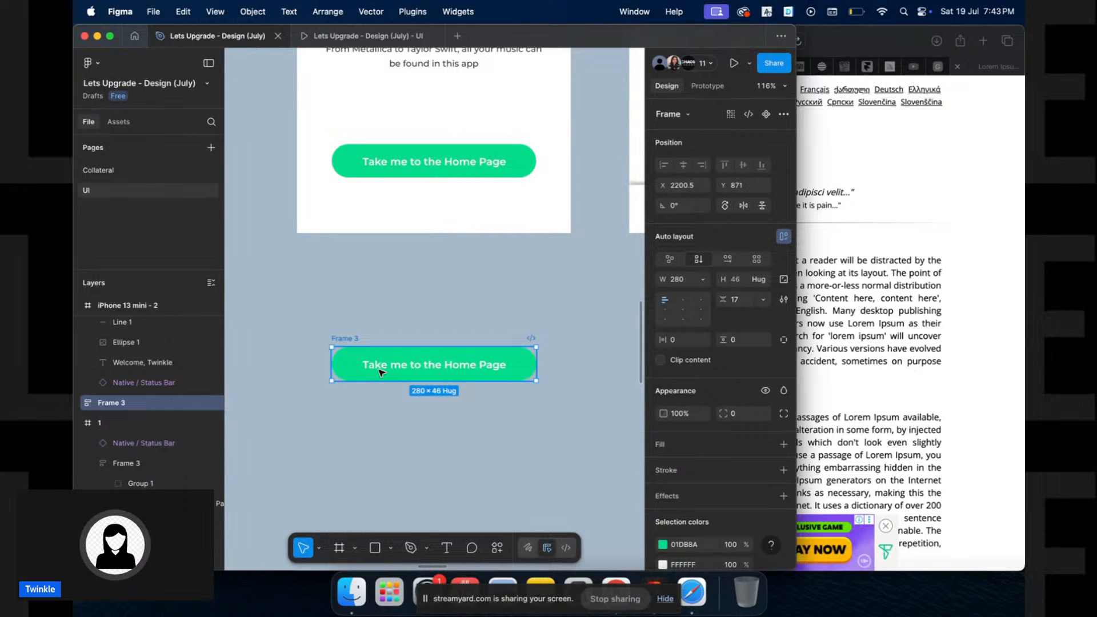
# Turn the copied "Take me to the Home Page" button into a component
pyautogui.scroll(-2, 380, 372)
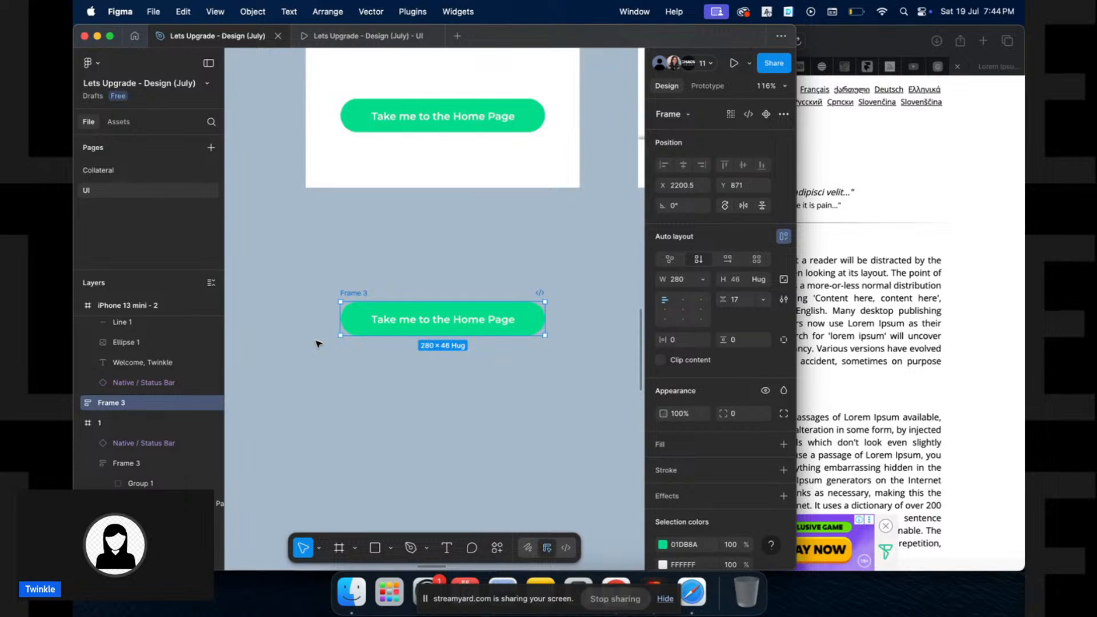
pyautogui.rightClick(421, 327)
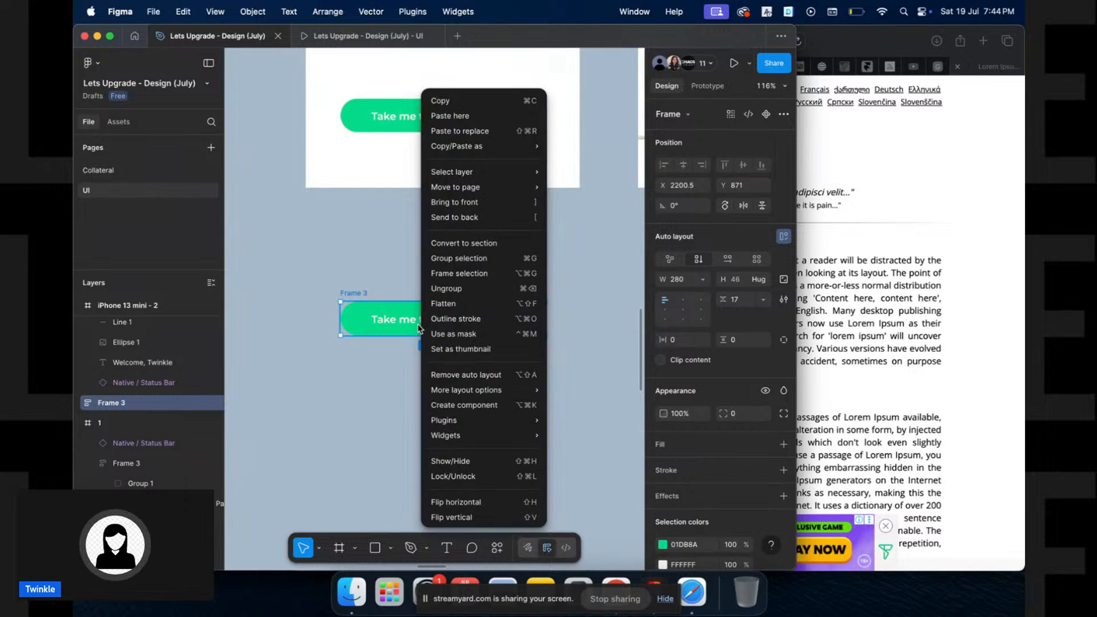
pyautogui.click(476, 404)
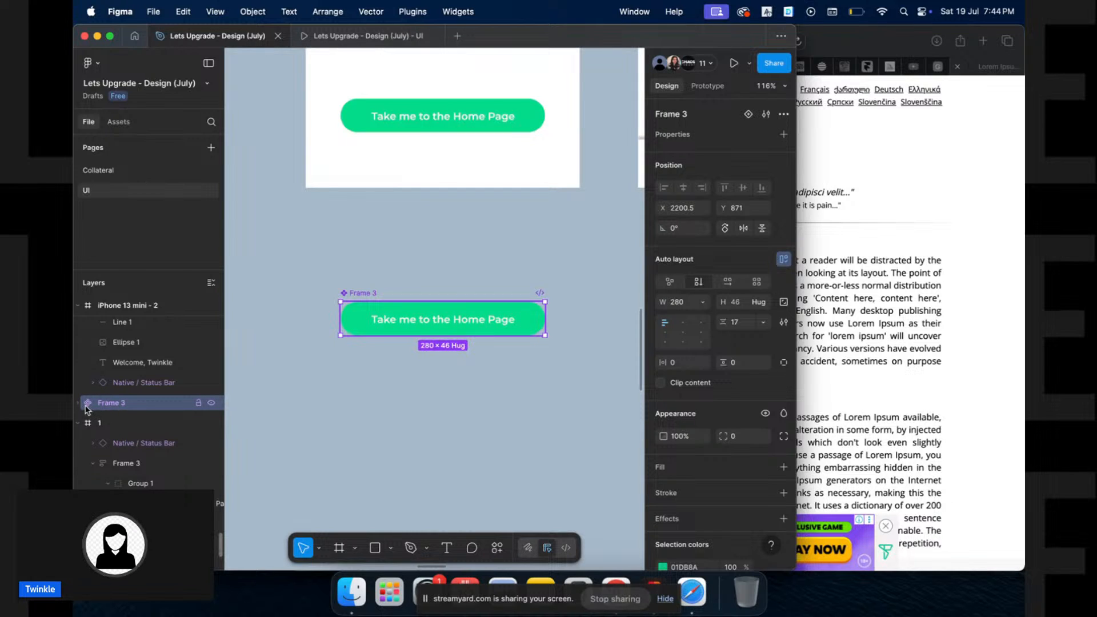
# Move the button component to the top of the layer list and rename it "Primary Button"
pyautogui.moveTo(115, 403); pyautogui.dragTo(91, 309)
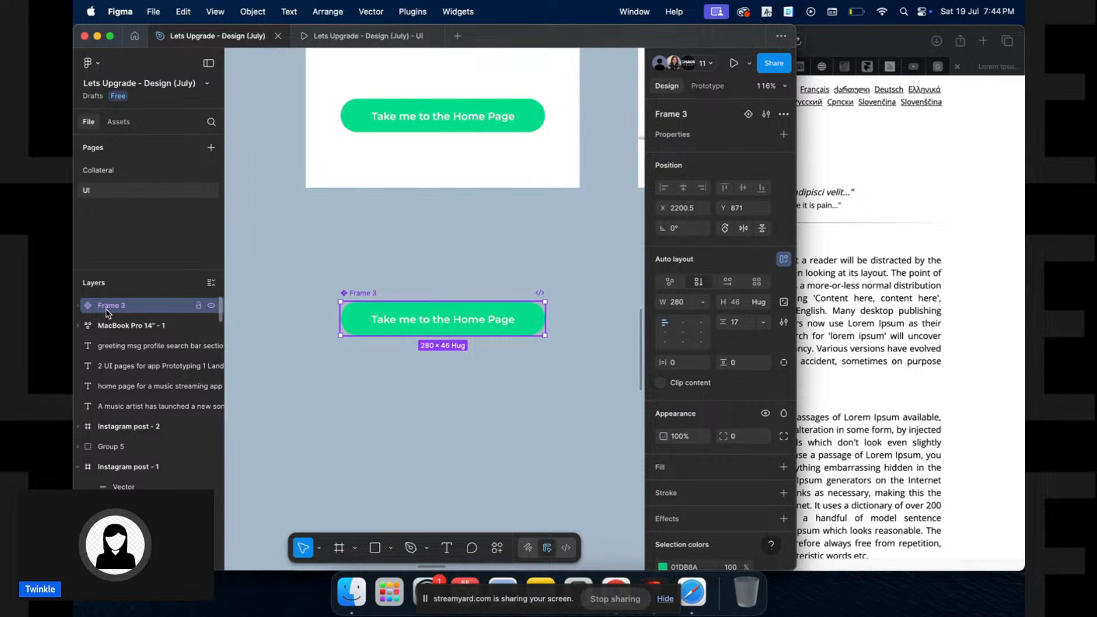
pyautogui.doubleClick(106, 309)
pyautogui.write('Prima')
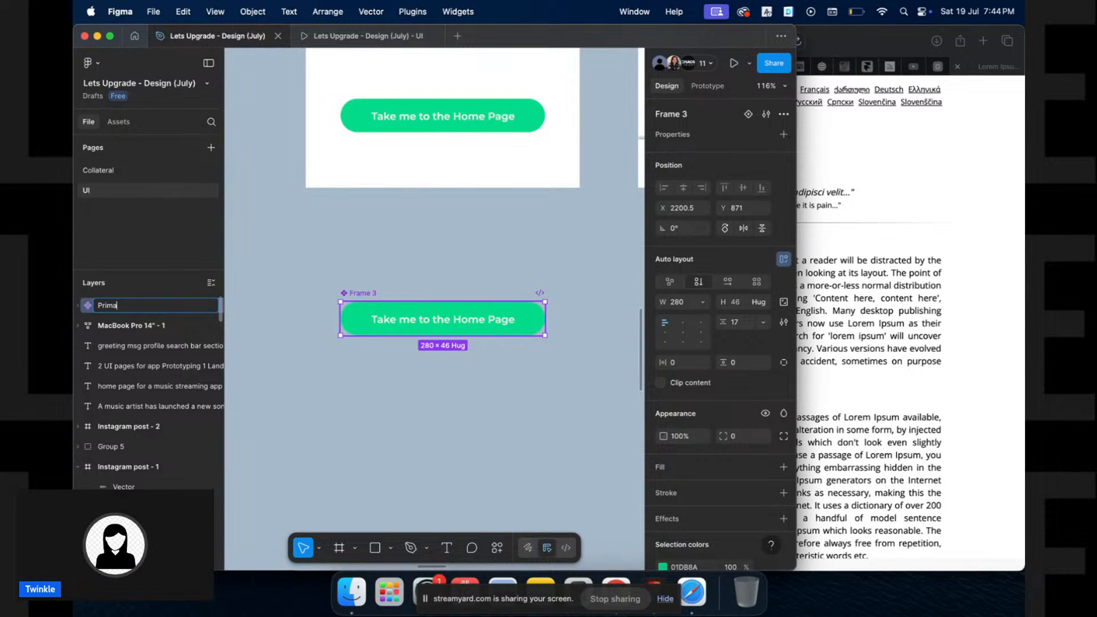
pyautogui.write('ry Button')
pyautogui.press('Return')
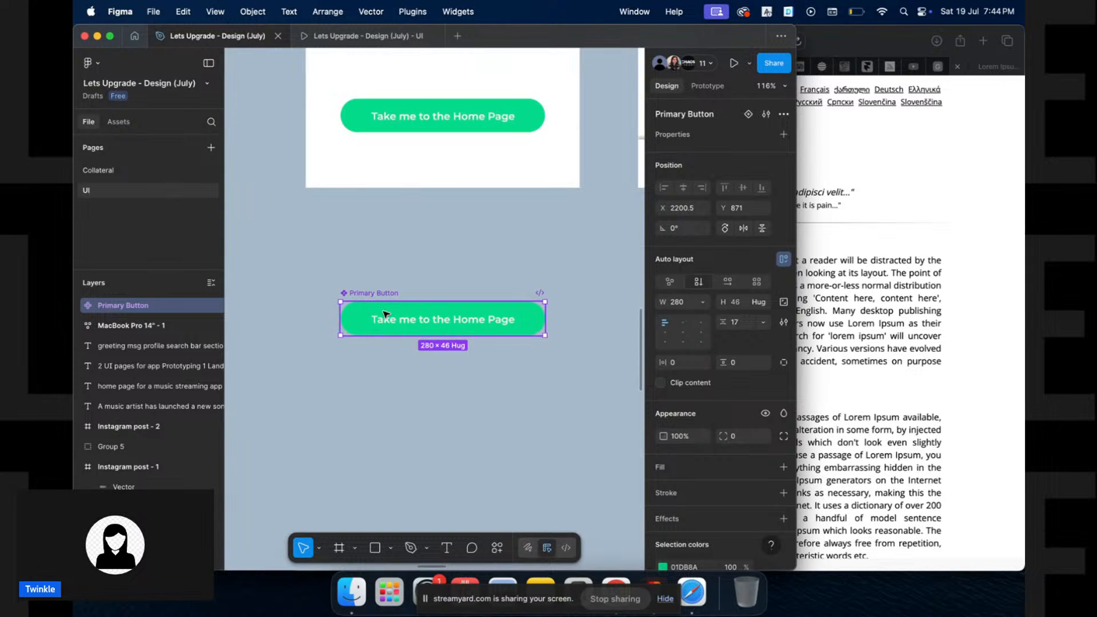
# Add a second variant to the Primary Button component
pyautogui.scroll(-2, 384, 311)
pyautogui.hscroll(-1, 383, 311)
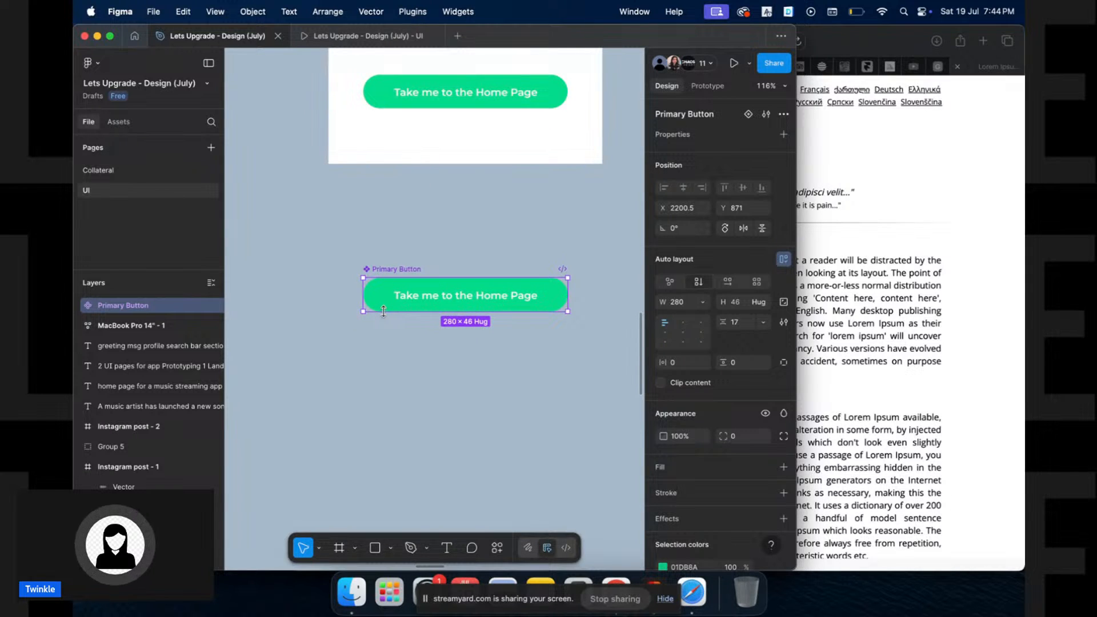
pyautogui.click(467, 310)
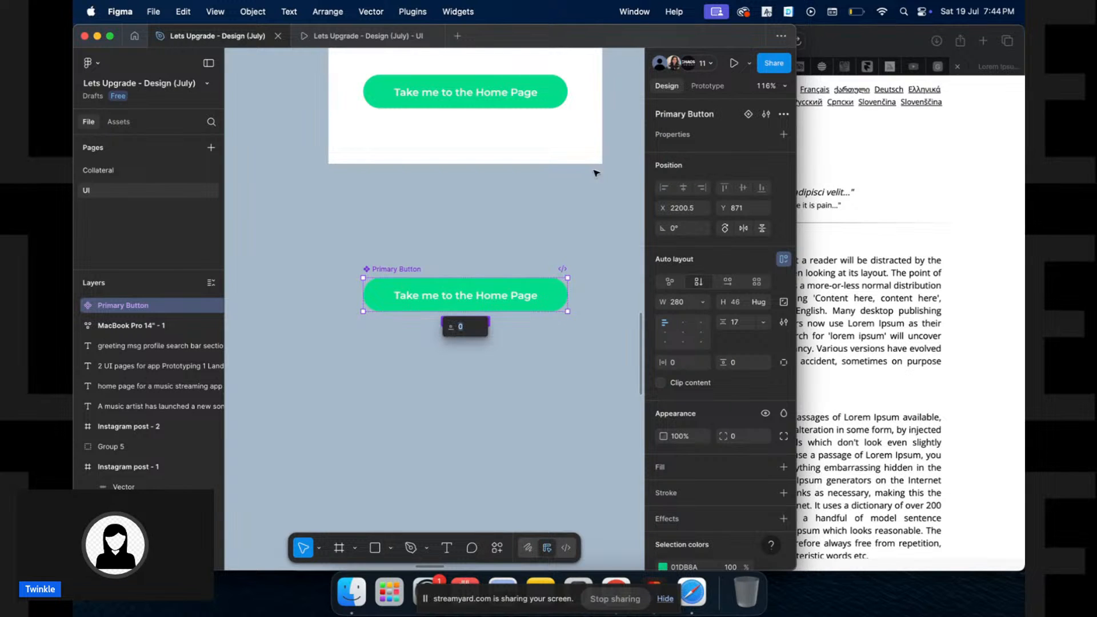
pyautogui.click(538, 337)
pyautogui.click(548, 303)
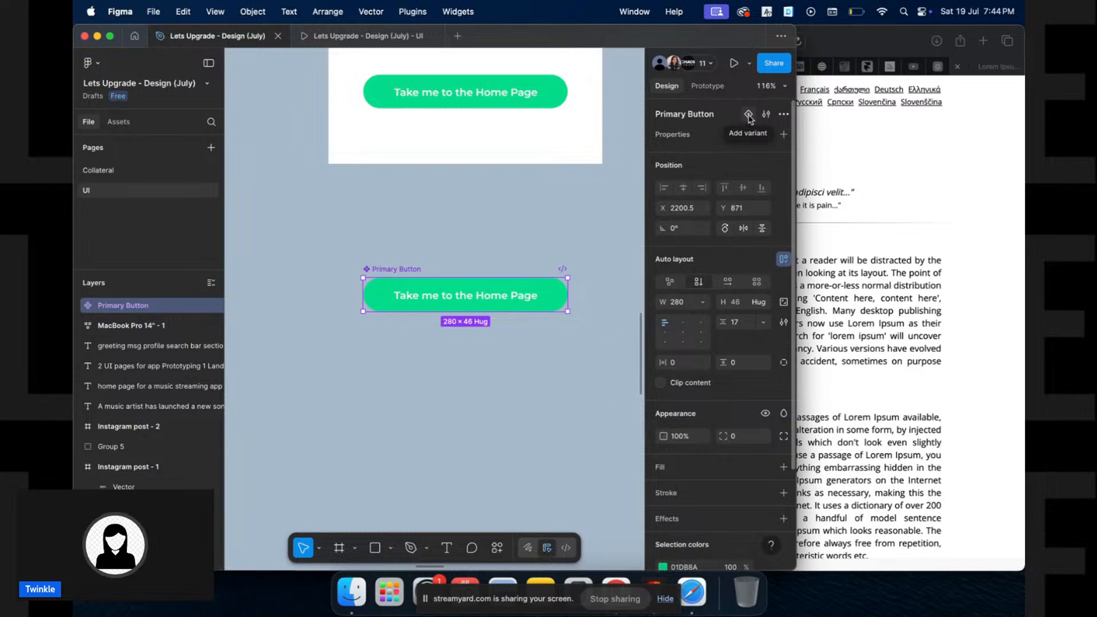
pyautogui.click(749, 115)
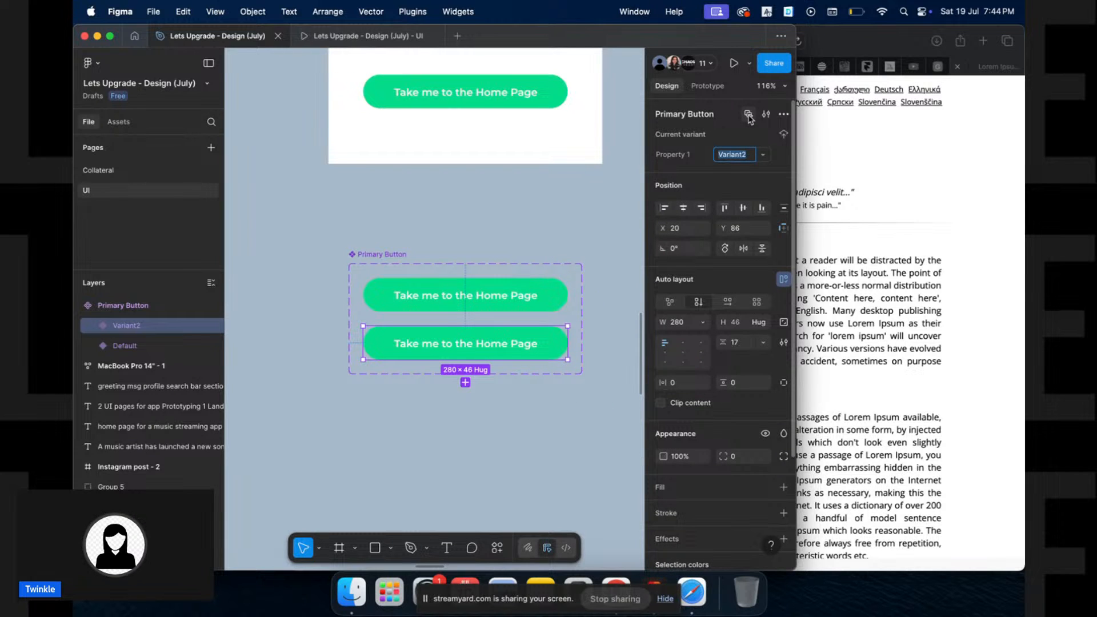
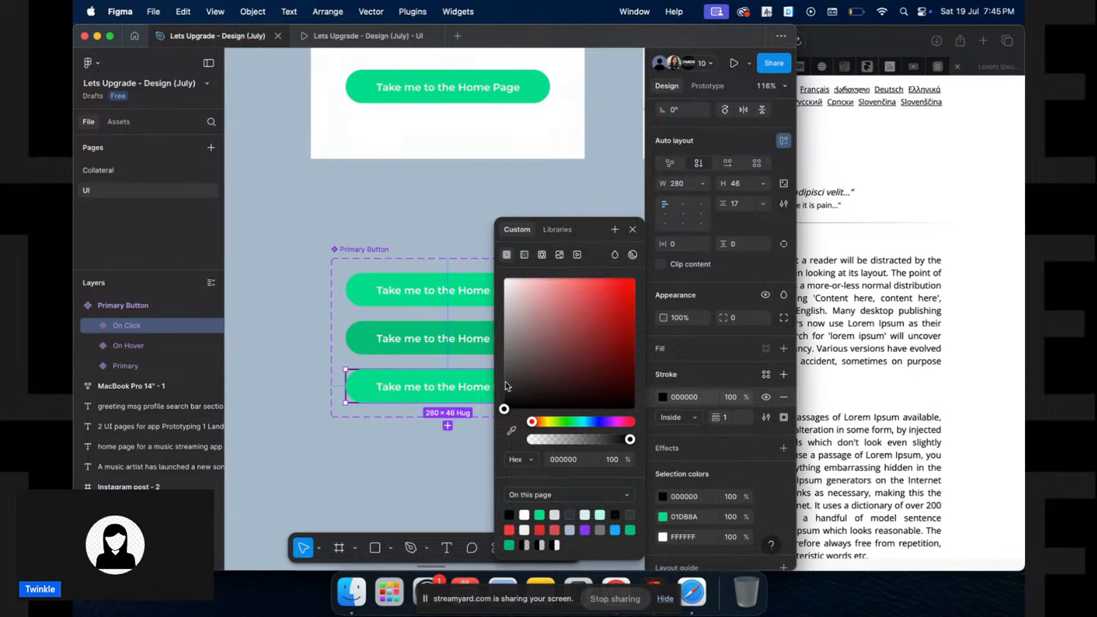
# Set the On Click variant's corner radius to 1111
pyautogui.click(735, 317)
pyautogui.write('1111111')
# Add an inside stroke in dark green 00A568 with weight 2 to the On Click variant's rectangle
pyautogui.doubleClick(361, 386)
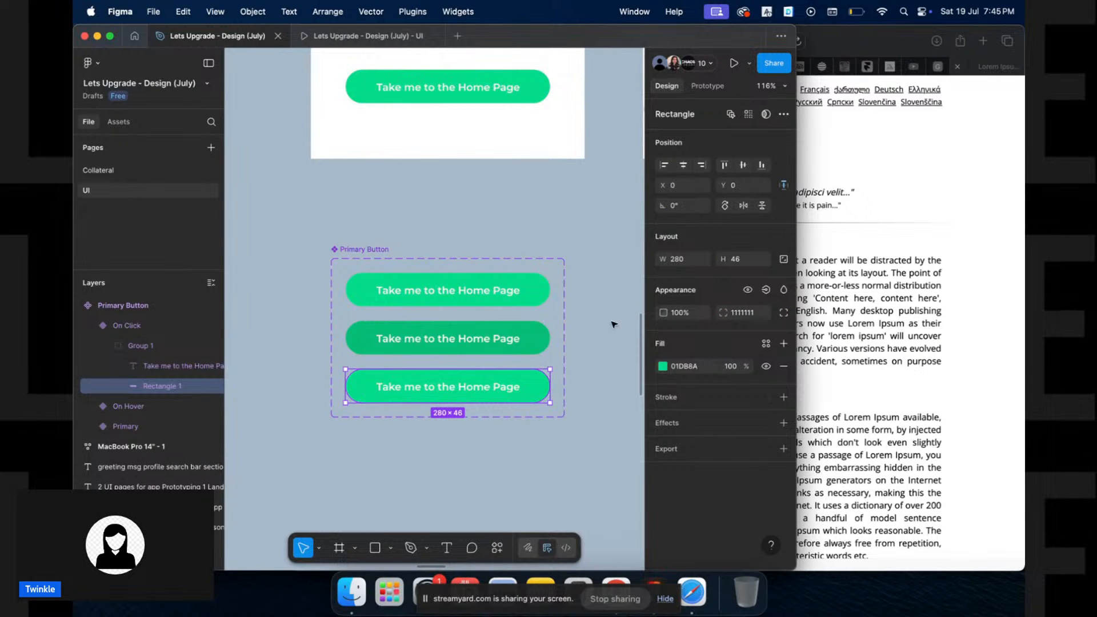
pyautogui.click(702, 397)
pyautogui.click(663, 419)
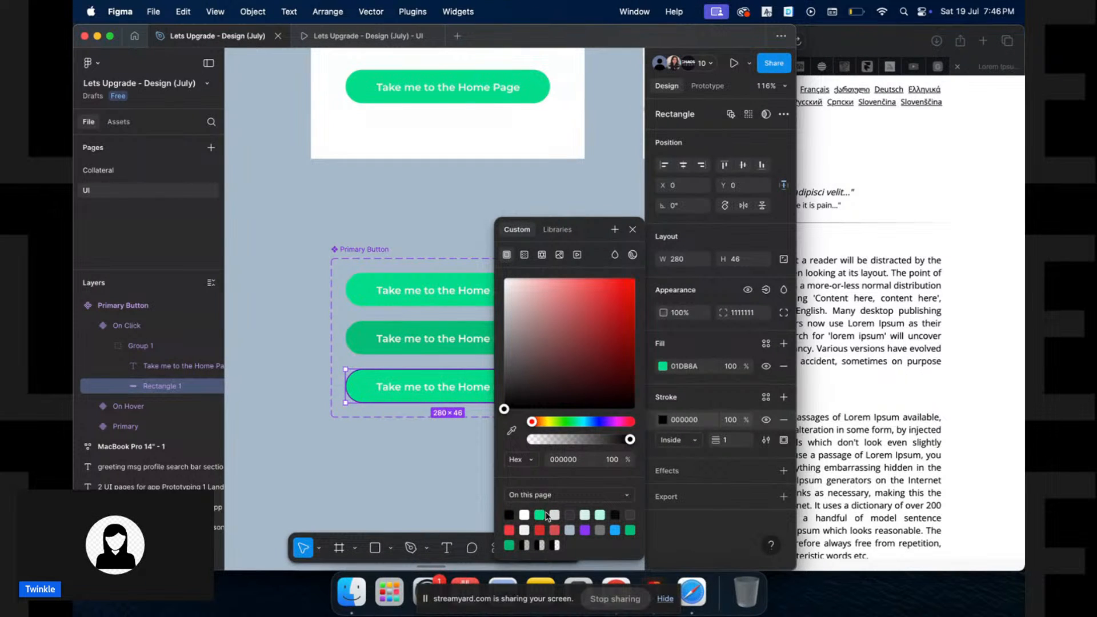
pyautogui.click(578, 460)
pyautogui.write('01DB8A')
pyautogui.press('Tab')
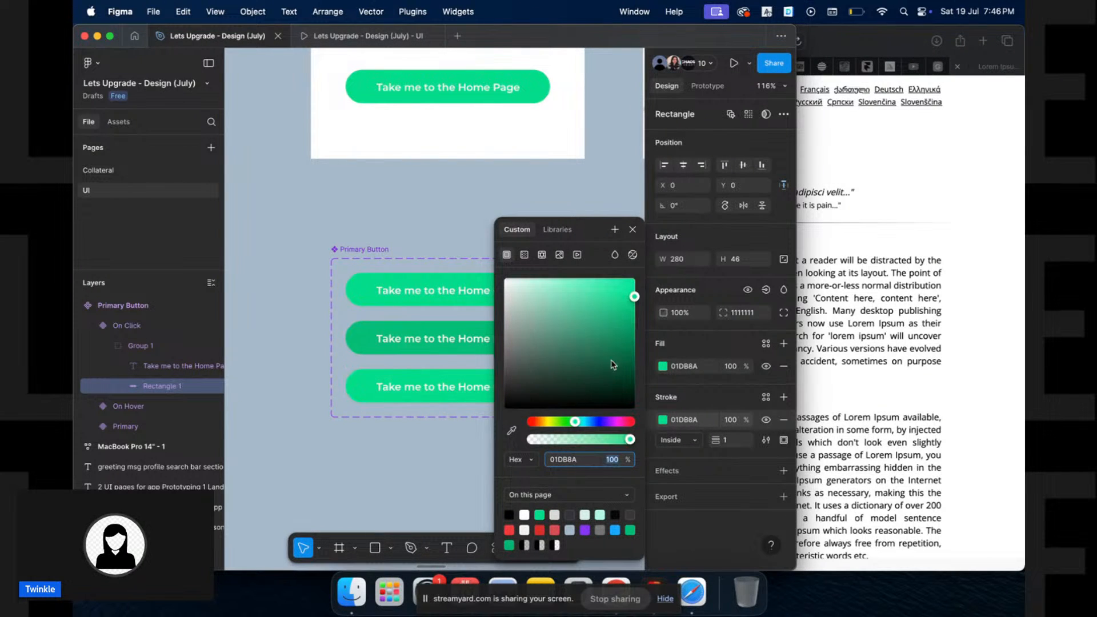
pyautogui.moveTo(632, 316)
pyautogui.mouseDown()
pyautogui.moveTo(643, 330)
pyautogui.moveTo(636, 325)
pyautogui.mouseUp()
pyautogui.click(732, 440)
pyautogui.write('2')
pyautogui.click(375, 461)
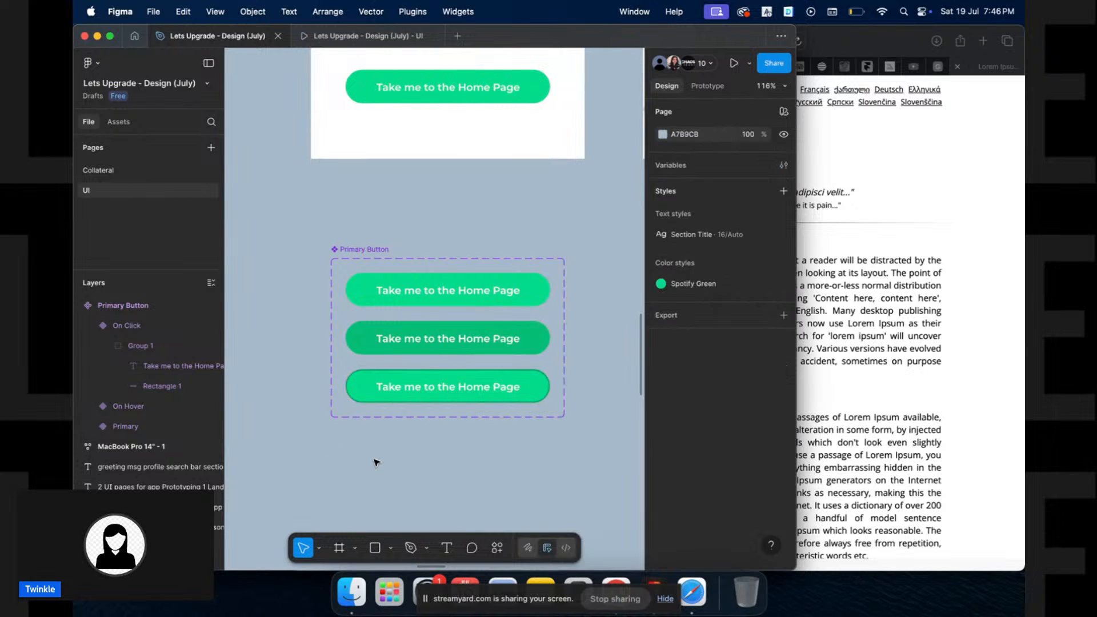
# Add a fourth variant to the Primary Button component and name its CTA value Ghost
pyautogui.hscroll(2, 376, 461)
pyautogui.scroll(-1, 376, 462)
pyautogui.click(452, 364)
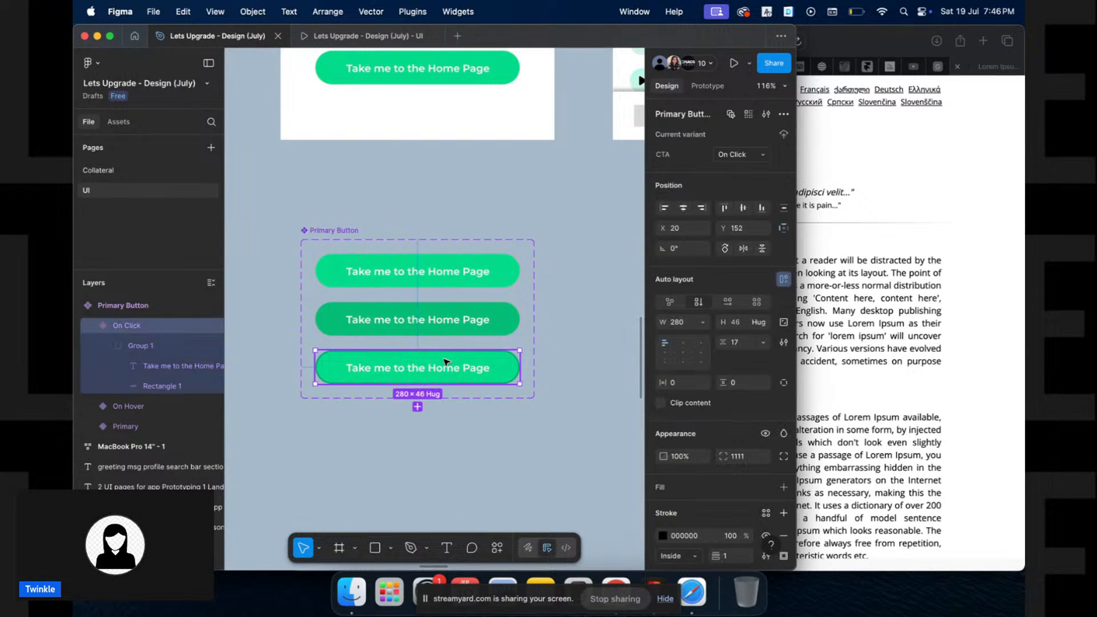
pyautogui.click(418, 406)
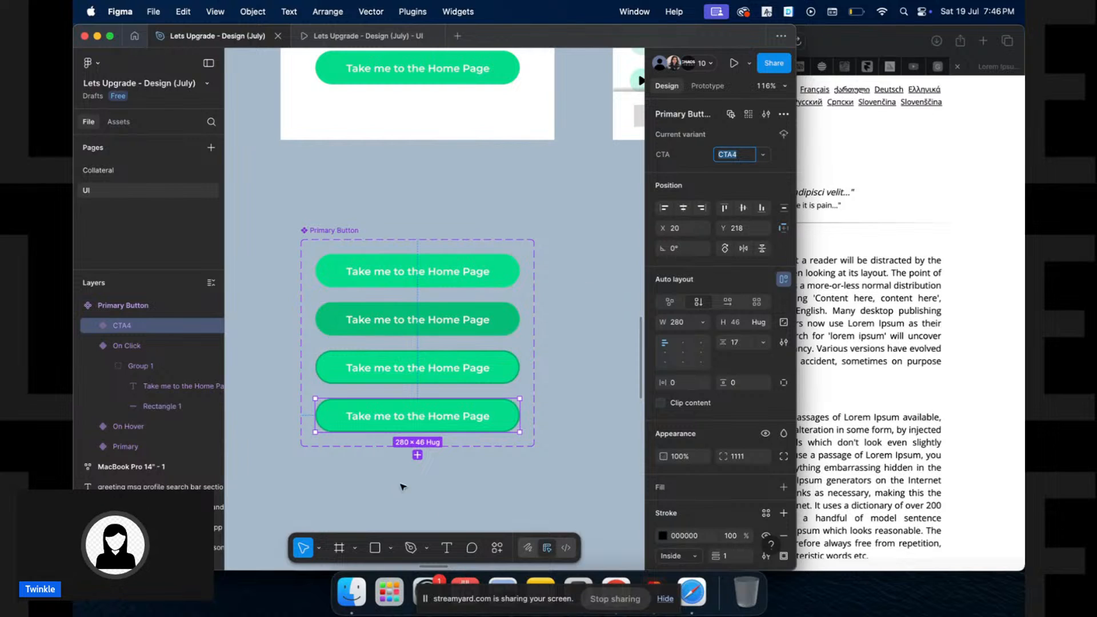
pyautogui.doubleClick(437, 408)
pyautogui.doubleClick(437, 407)
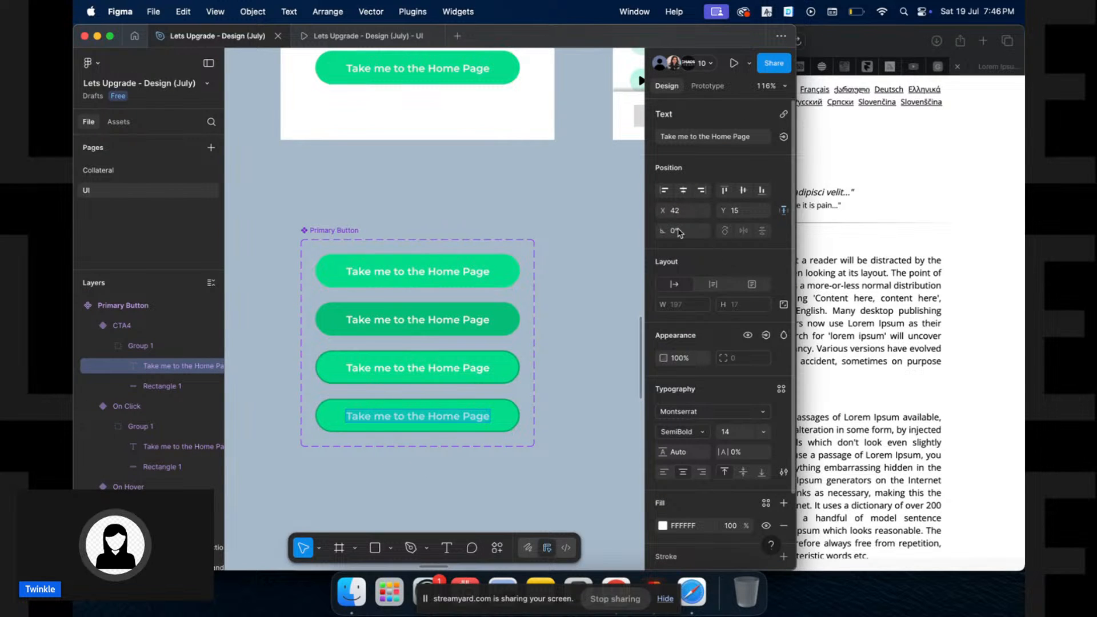
pyautogui.click(600, 385)
pyautogui.click(497, 420)
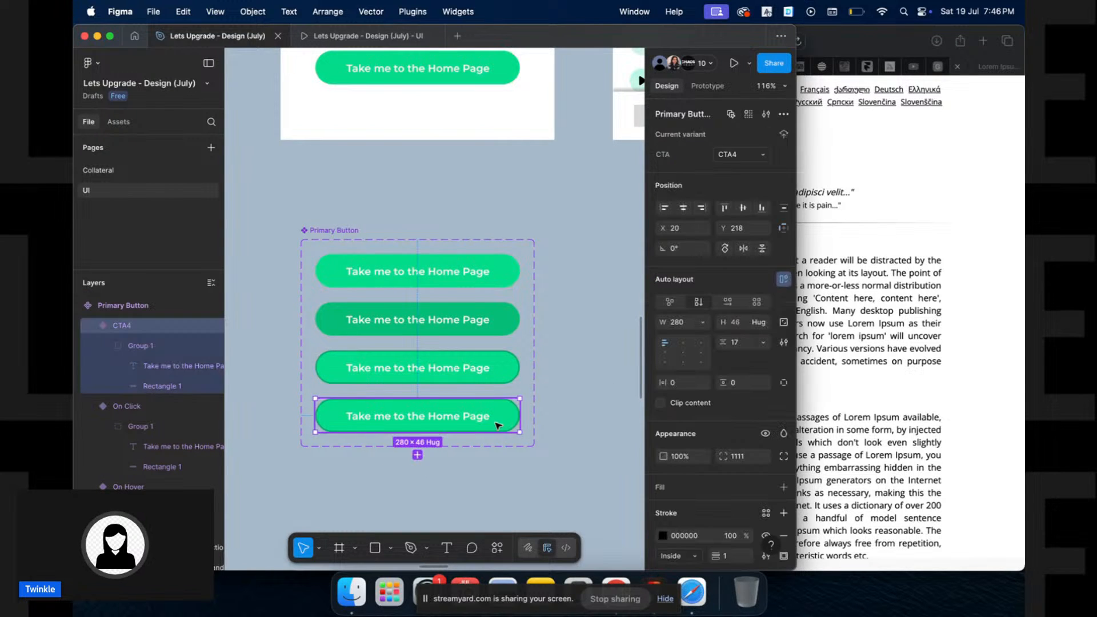
pyautogui.click(740, 156)
pyautogui.write('GH')
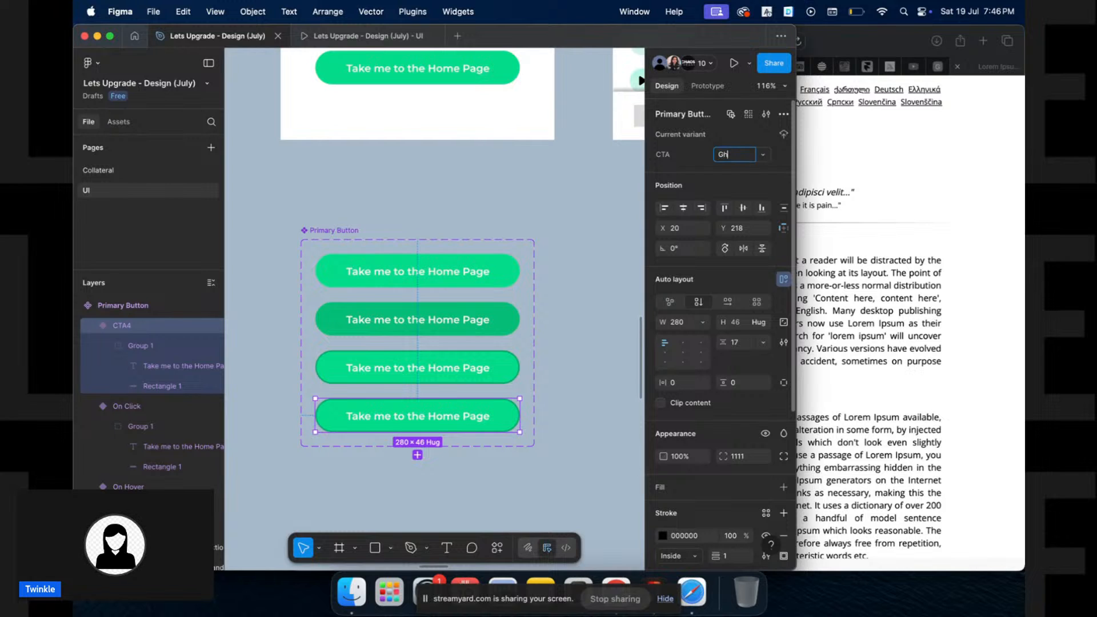
pyautogui.press('Return')
# Change the Ghost variant's label text colour to black (000000)
pyautogui.doubleClick(478, 417)
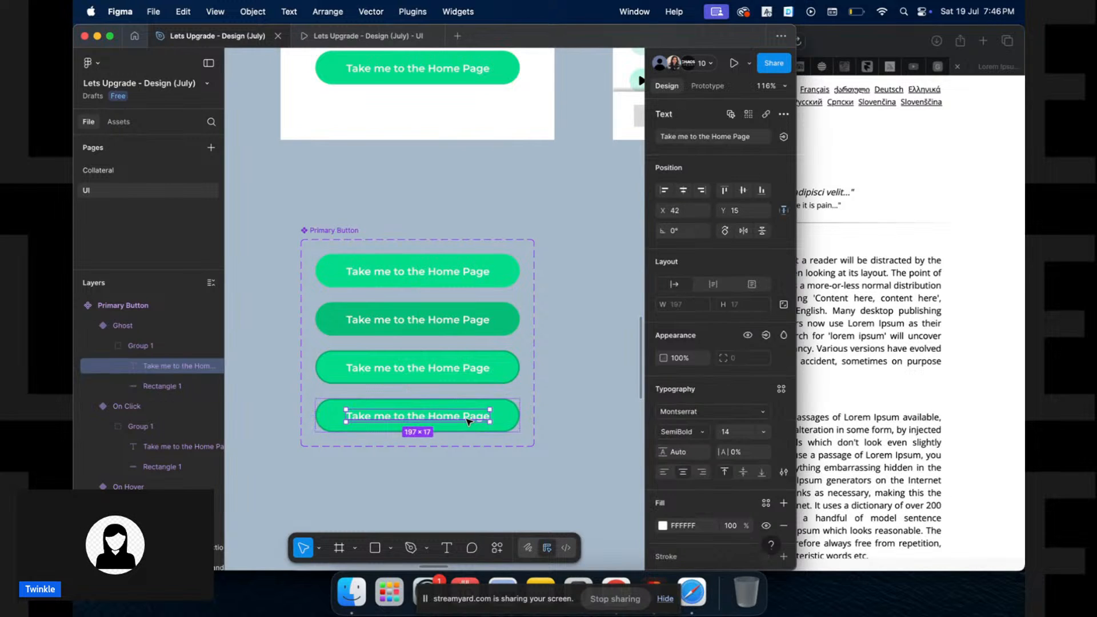
pyautogui.scroll(-3, 724, 487)
pyautogui.click(663, 443)
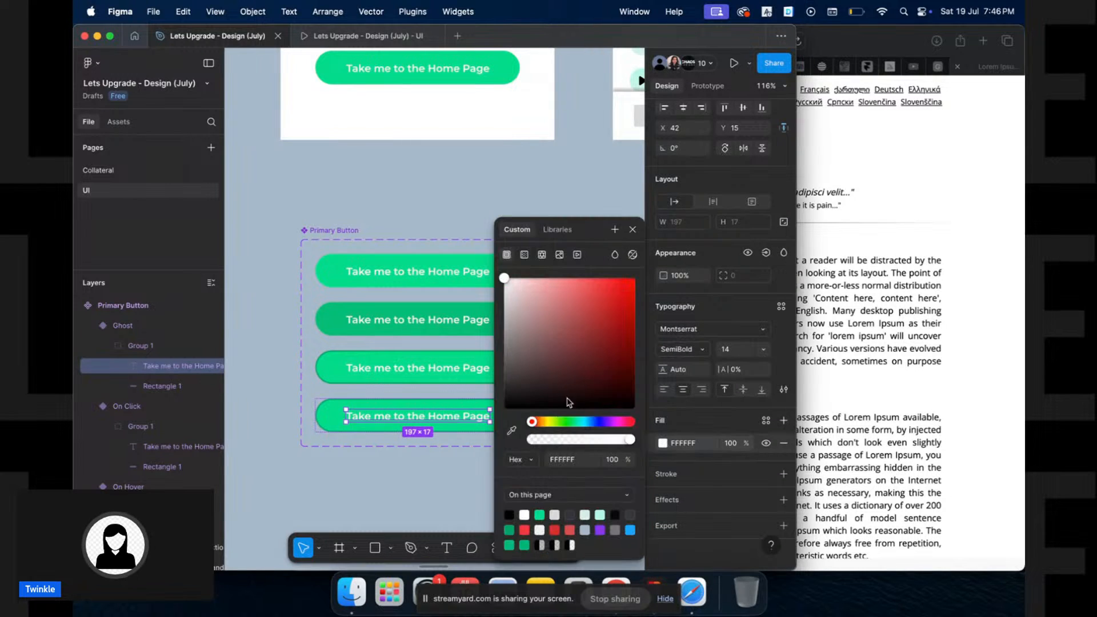
pyautogui.moveTo(549, 366); pyautogui.dragTo(562, 492)
# Hide the fill and stroke of the Ghost variant's rectangle, as well as the stroke of the variant itself
pyautogui.click(324, 416)
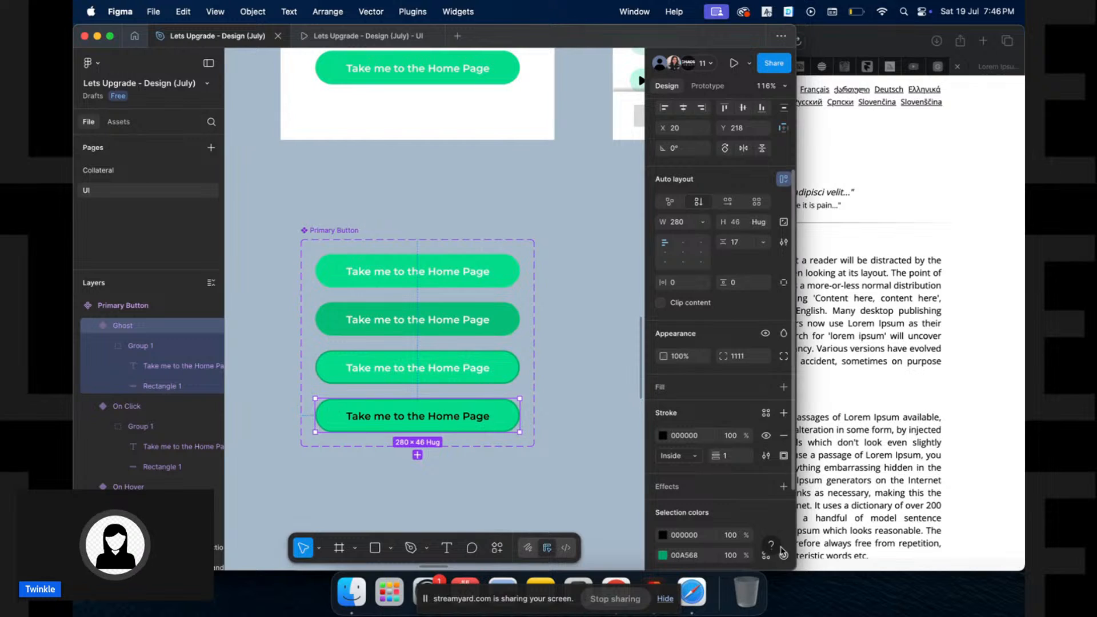
pyautogui.scroll(-3, 772, 514)
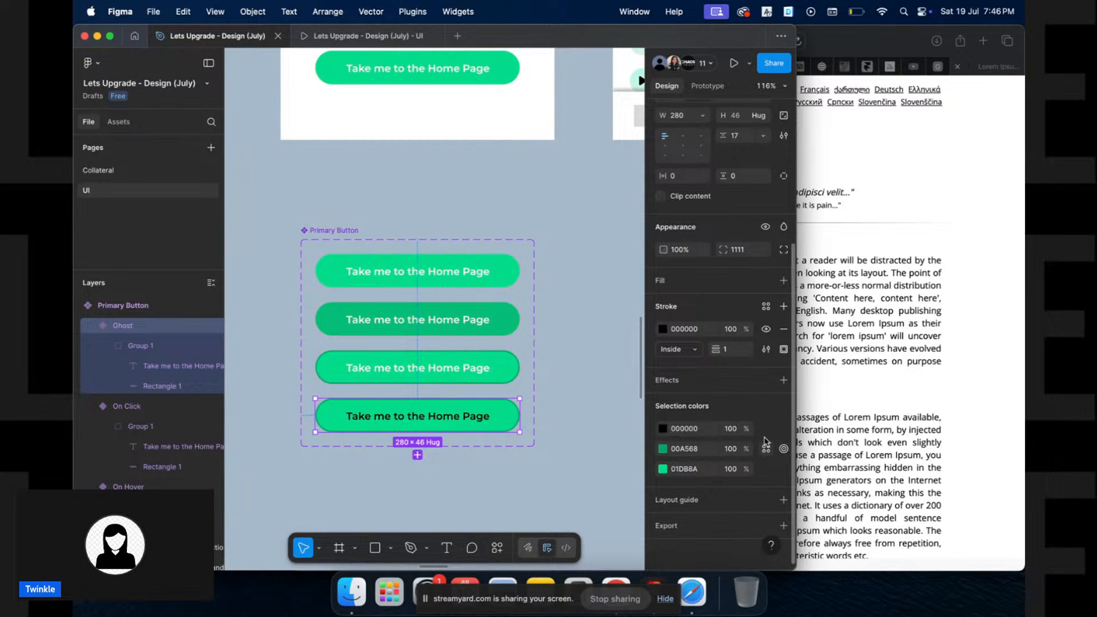
pyautogui.keyDown('super'); pyautogui.click(507, 421); pyautogui.keyUp('super')
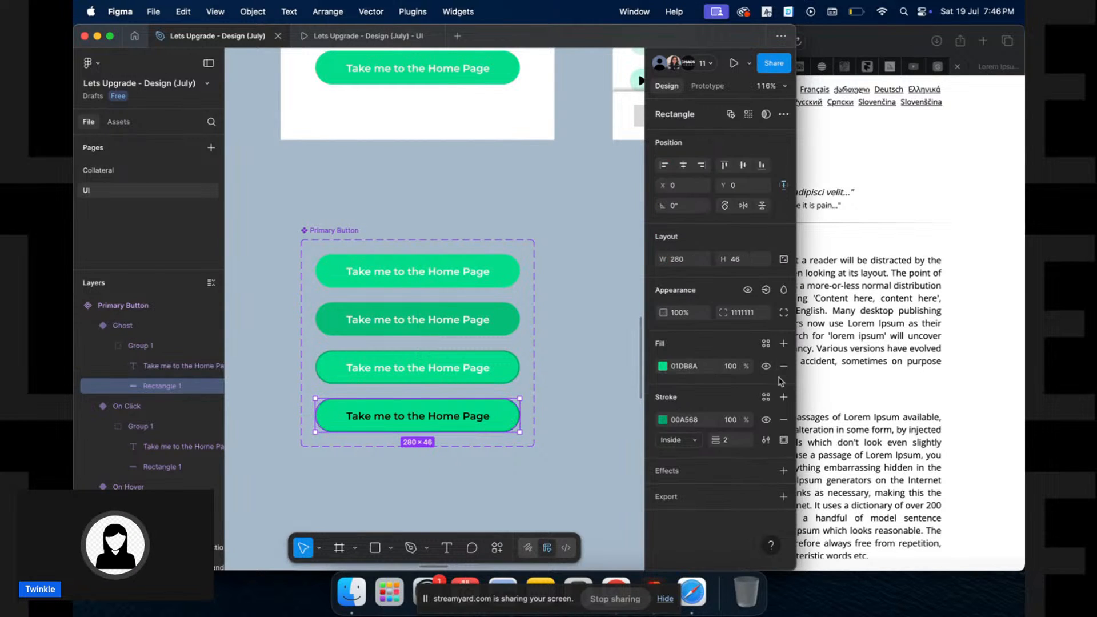
pyautogui.click(766, 366)
pyautogui.click(765, 420)
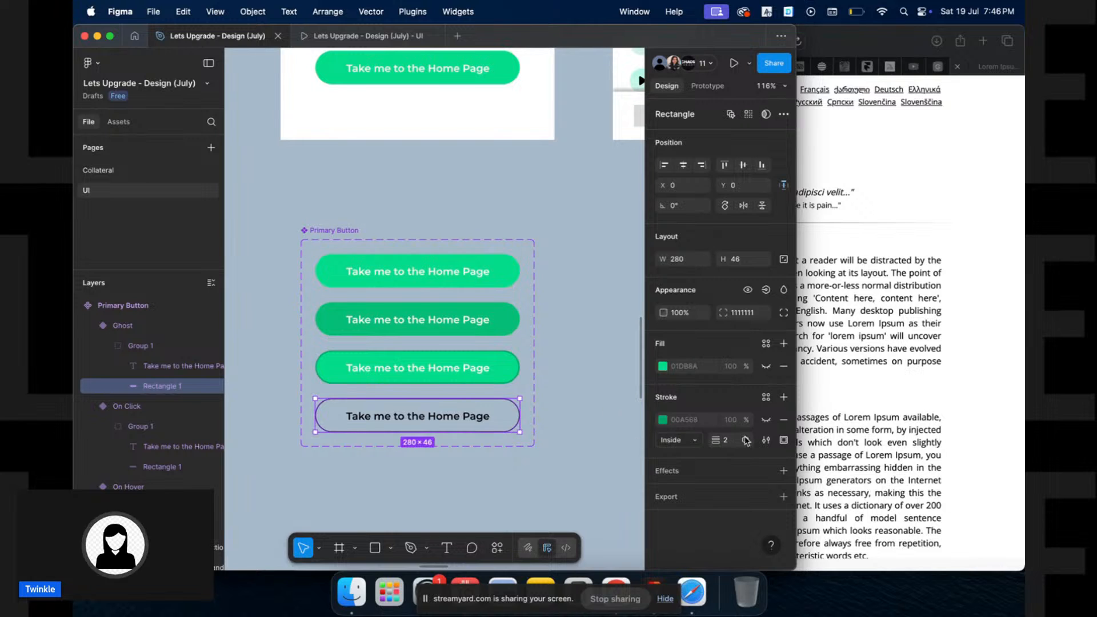
pyautogui.click(123, 325)
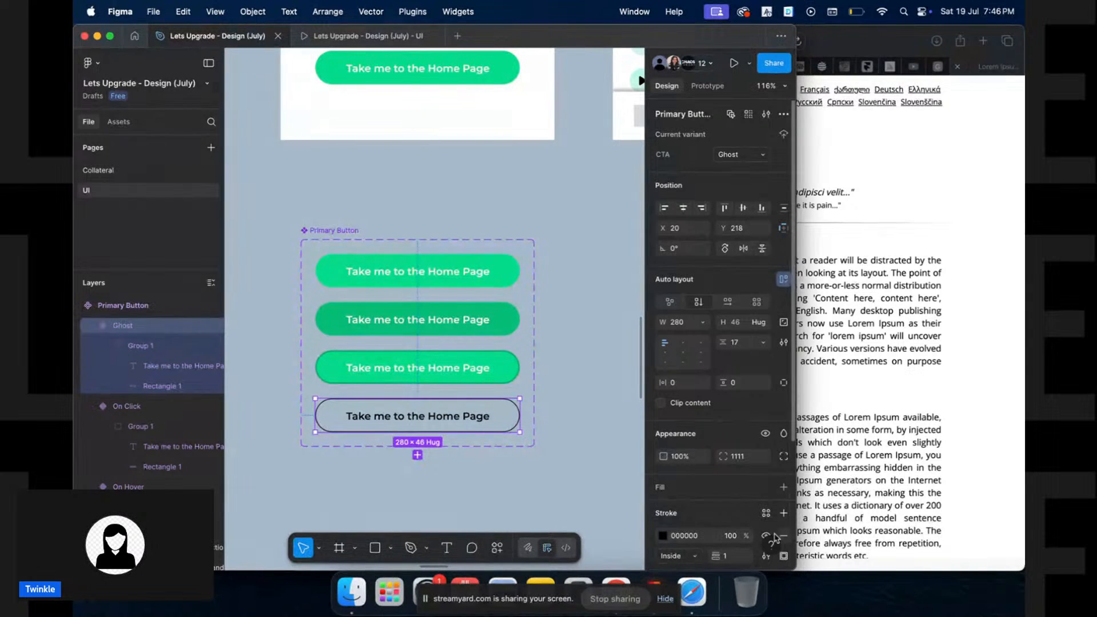
pyautogui.click(766, 536)
pyautogui.click(595, 328)
# Relabel the four variant buttons from top to bottom as Primary, On Hover, On Click and Ghost
pyautogui.hscroll(-3, 595, 328)
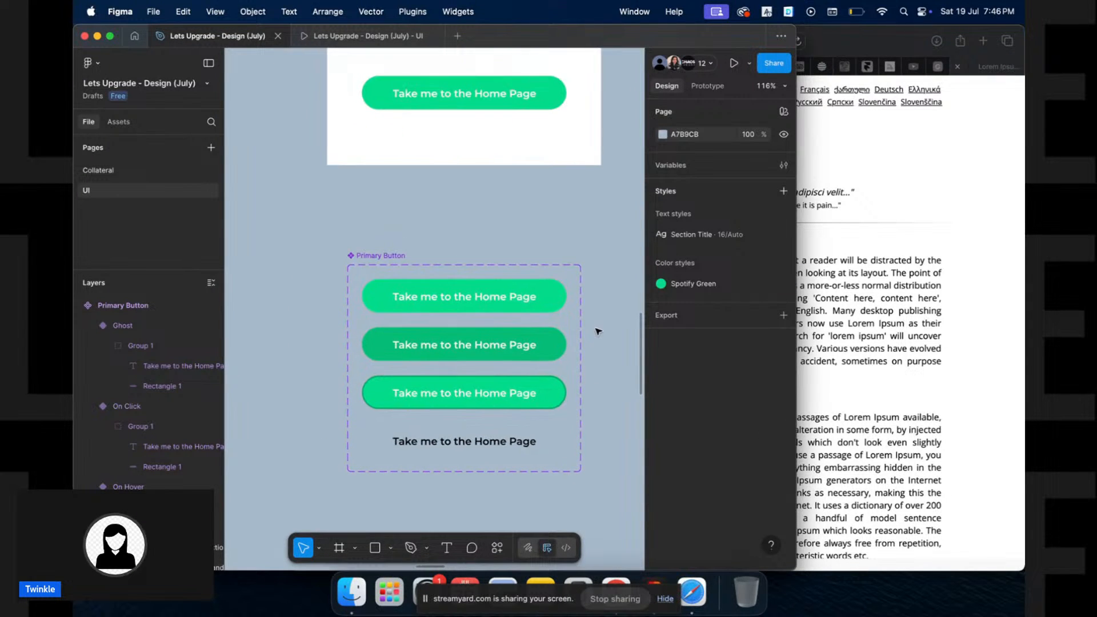
pyautogui.click(518, 292)
pyautogui.doubleClick(484, 296)
pyautogui.write('Primary')
pyautogui.doubleClick(493, 352)
pyautogui.write('Se')
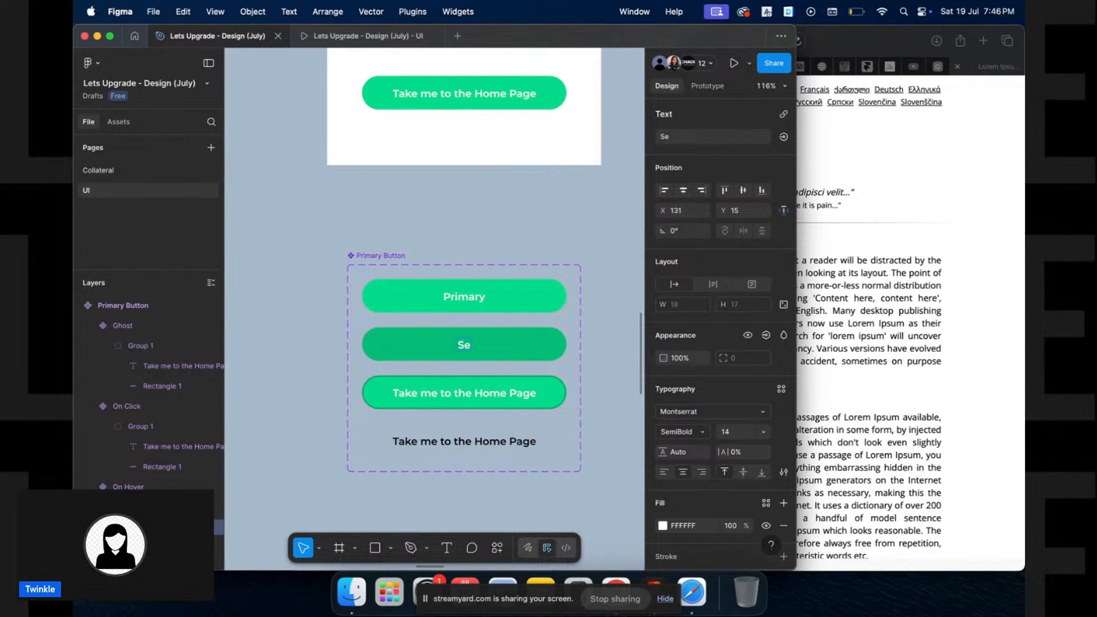
pyautogui.write('On Hover')
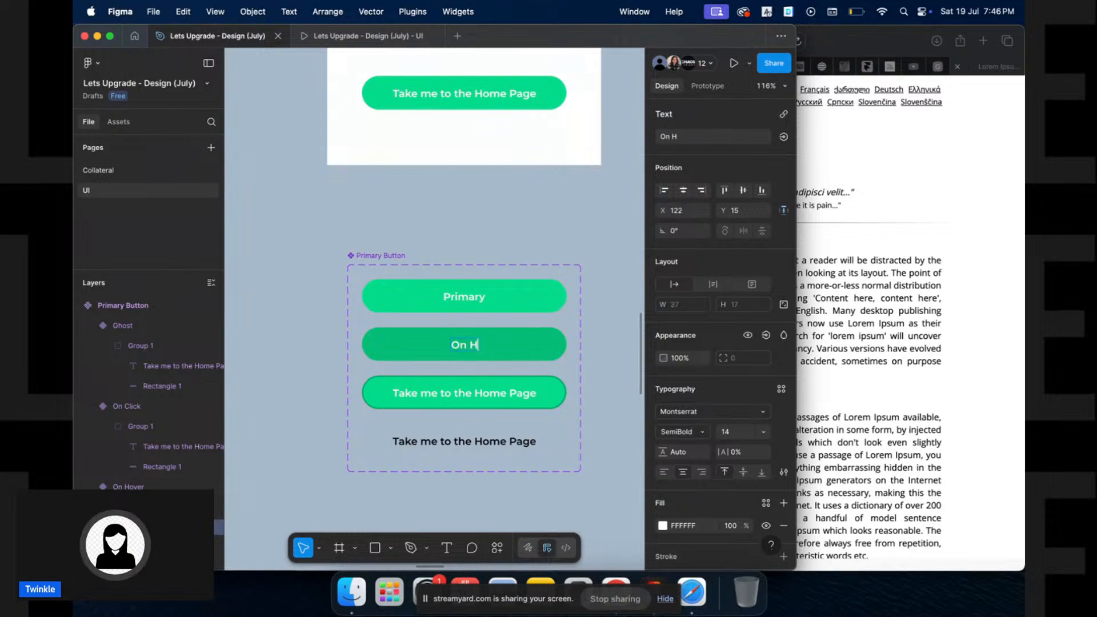
pyautogui.doubleClick(480, 394)
pyautogui.write('On Click')
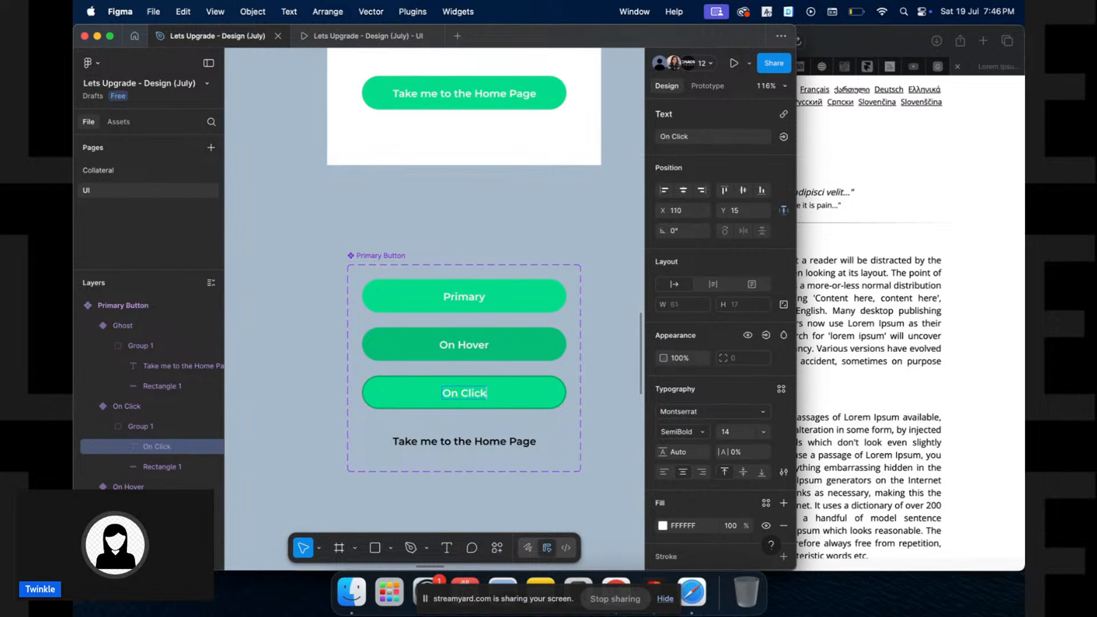
pyautogui.doubleClick(469, 438)
pyautogui.write('Ghost')
pyautogui.press('Escape')
pyautogui.hscroll(3, 434, 308)
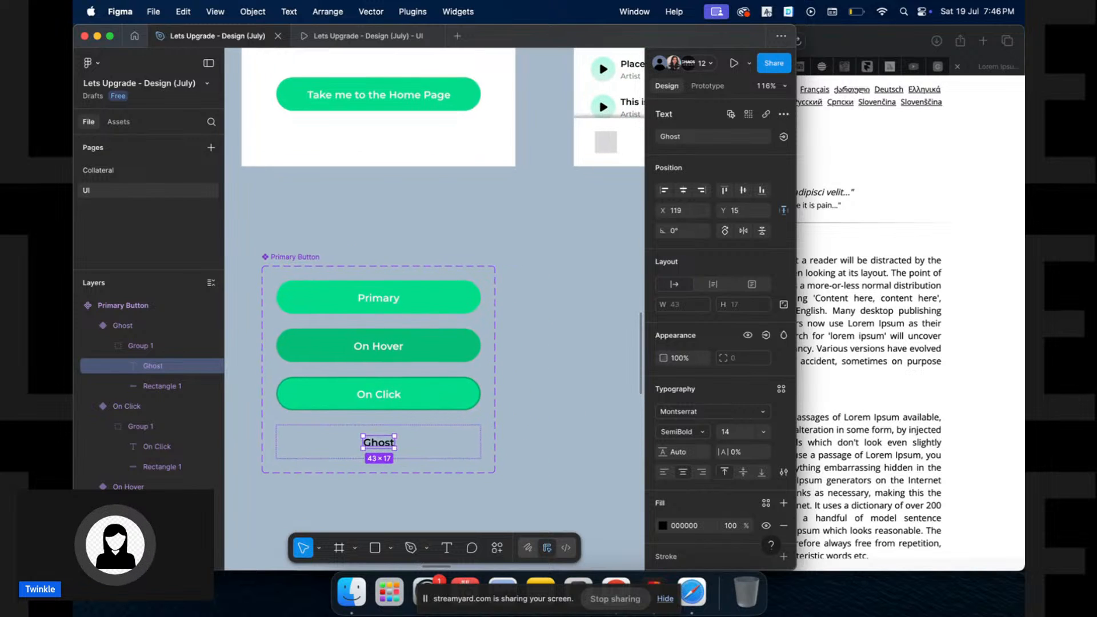
# Place an instance of the Primary variant on the empty canvas to the right of the component set
pyautogui.click(574, 333)
pyautogui.click(387, 296)
pyautogui.moveTo(295, 293); pyautogui.dragTo(583, 292)
pyautogui.hscroll(2, 430, 233)
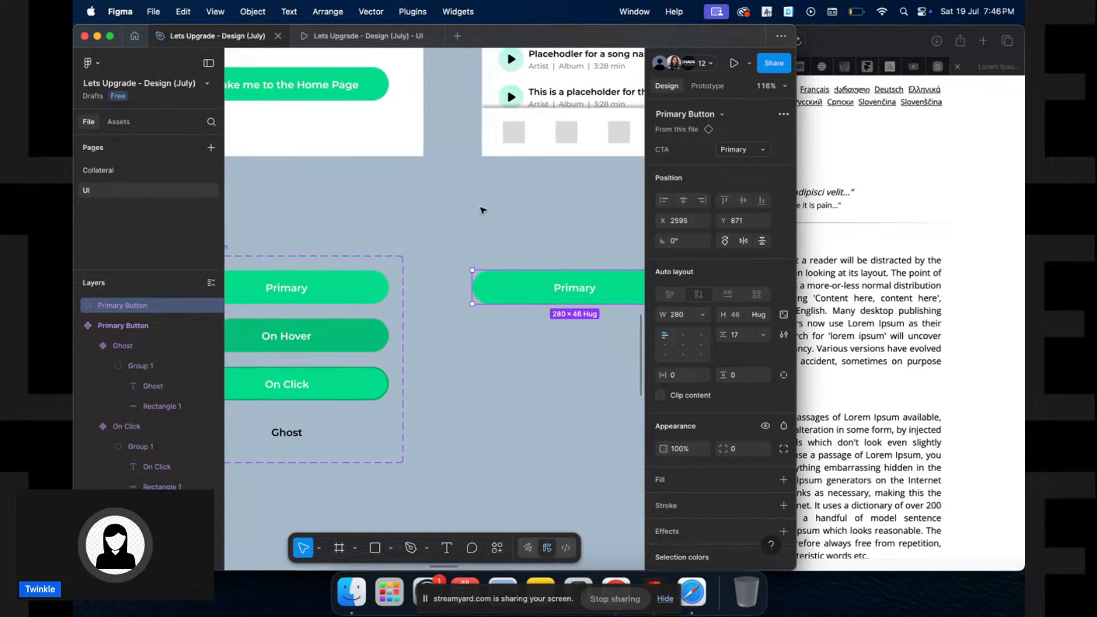
# Examine the Primary Button component set and its Primary, On Hover, On Click and Ghost variants one by one
pyautogui.hscroll(-3, 457, 269)
pyautogui.click(403, 287)
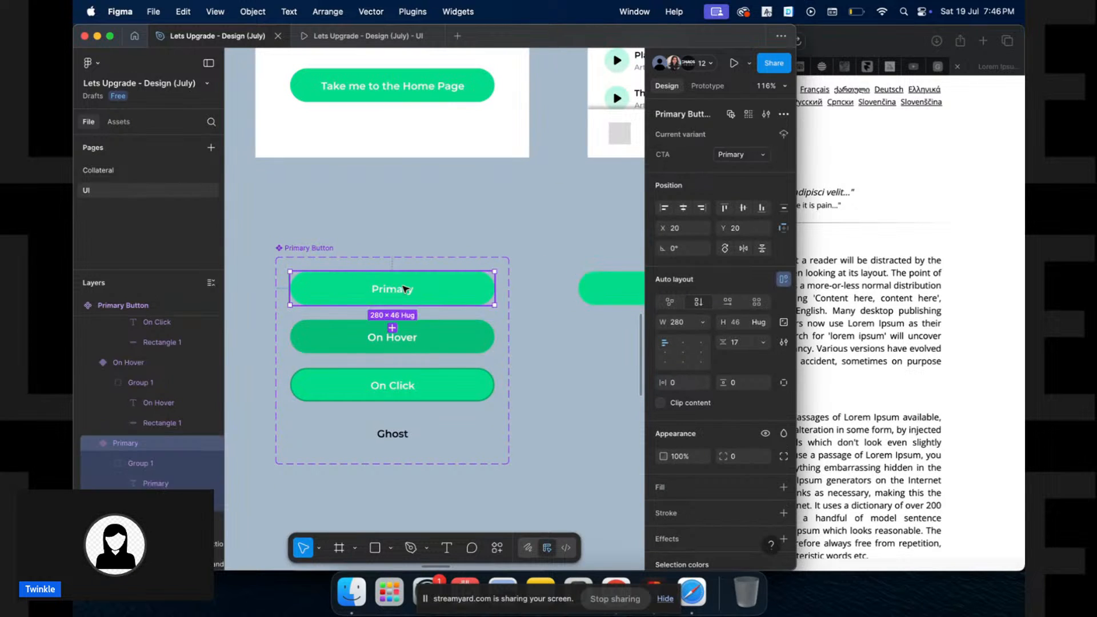
pyautogui.click(384, 341)
pyautogui.click(303, 248)
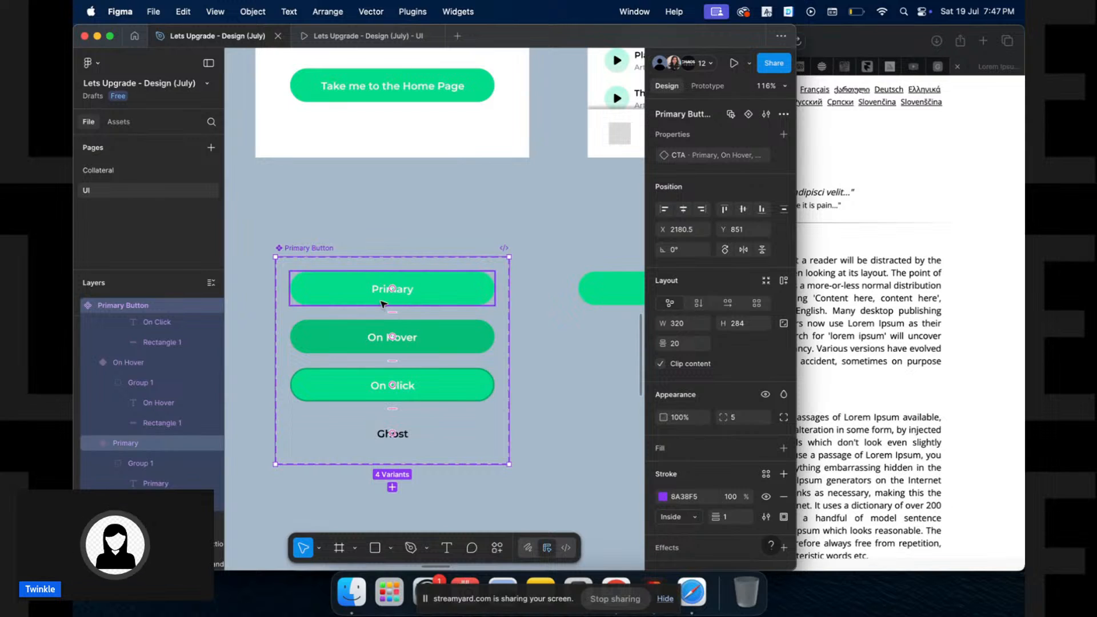
pyautogui.click(362, 300)
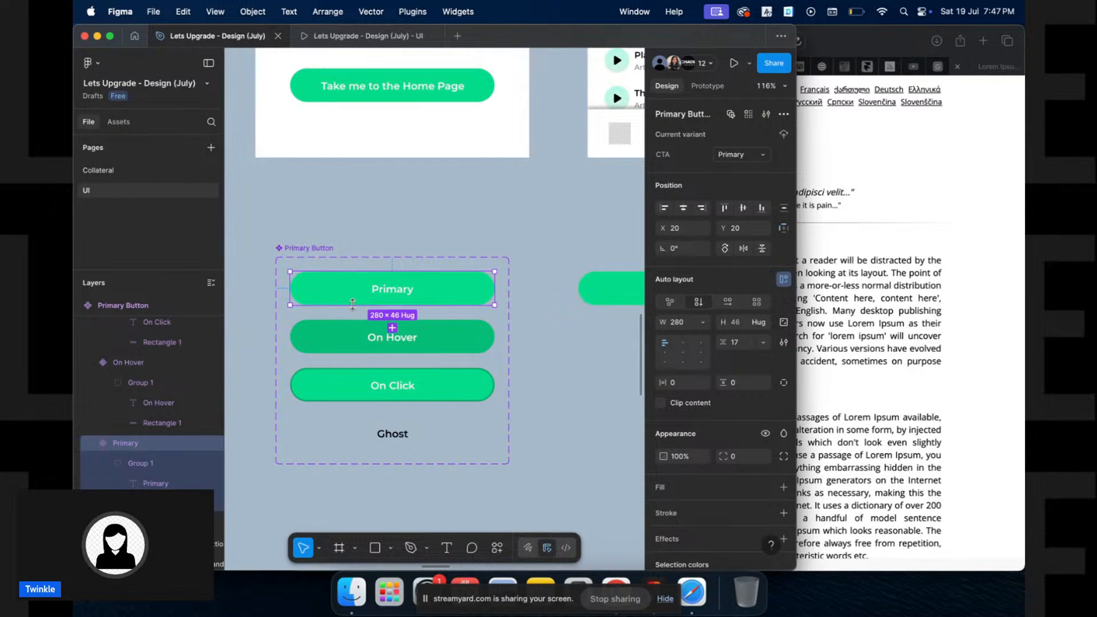
pyautogui.click(341, 342)
pyautogui.click(331, 394)
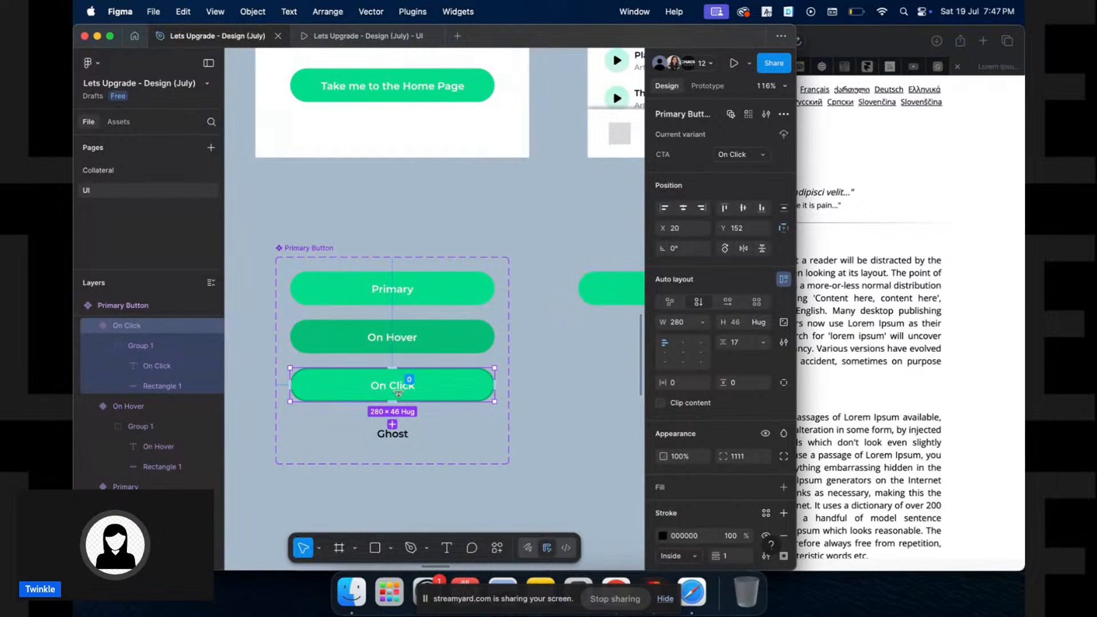
pyautogui.click(385, 435)
pyautogui.hscroll(5, 384, 440)
pyautogui.scroll(-2, 385, 440)
# Move the Primary Button instance into the first iPhone screen, directly below the "Take me to the Home Page" button
pyautogui.click(587, 279)
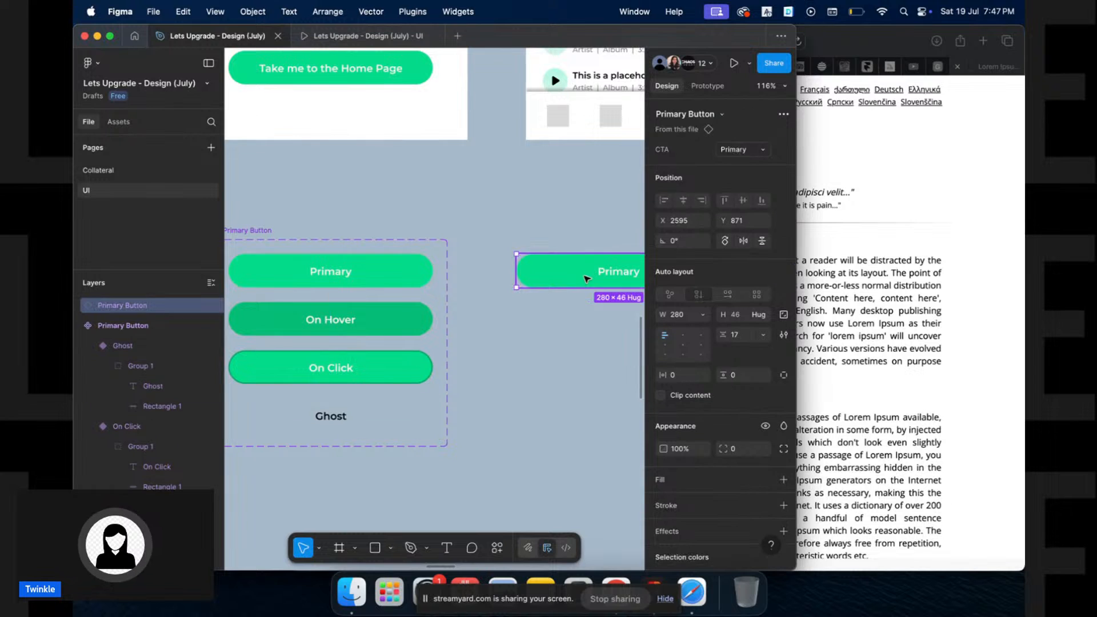
pyautogui.hscroll(3, 553, 247)
pyautogui.scroll(2, 552, 247)
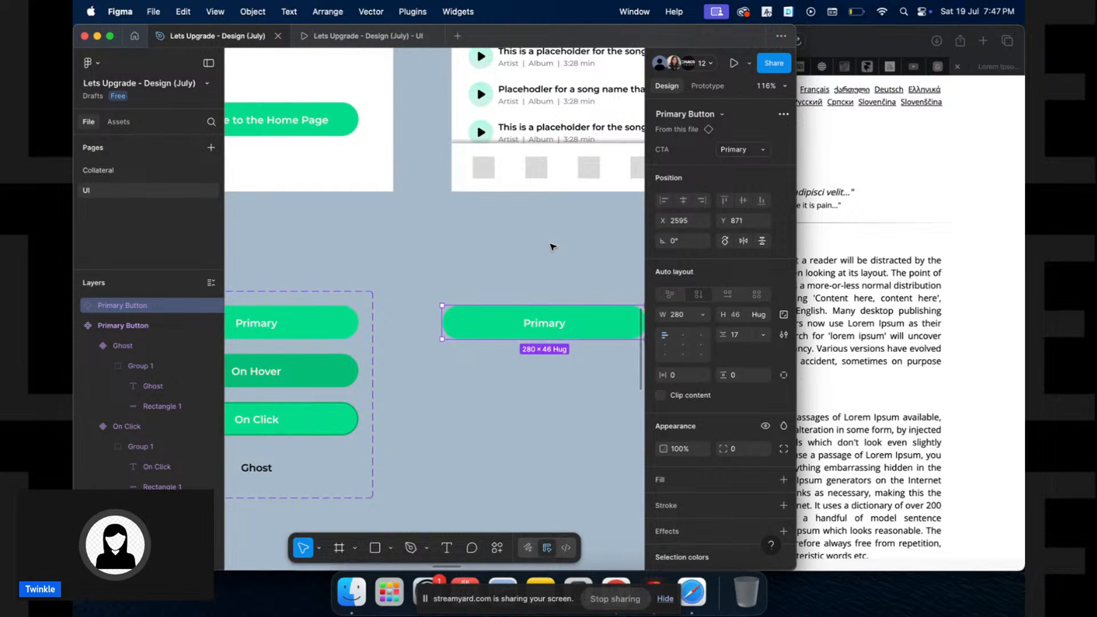
pyautogui.hscroll(1, 553, 247)
pyautogui.scroll(1, 553, 246)
pyautogui.scroll(4, 529, 222)
pyautogui.hscroll(-3, 530, 223)
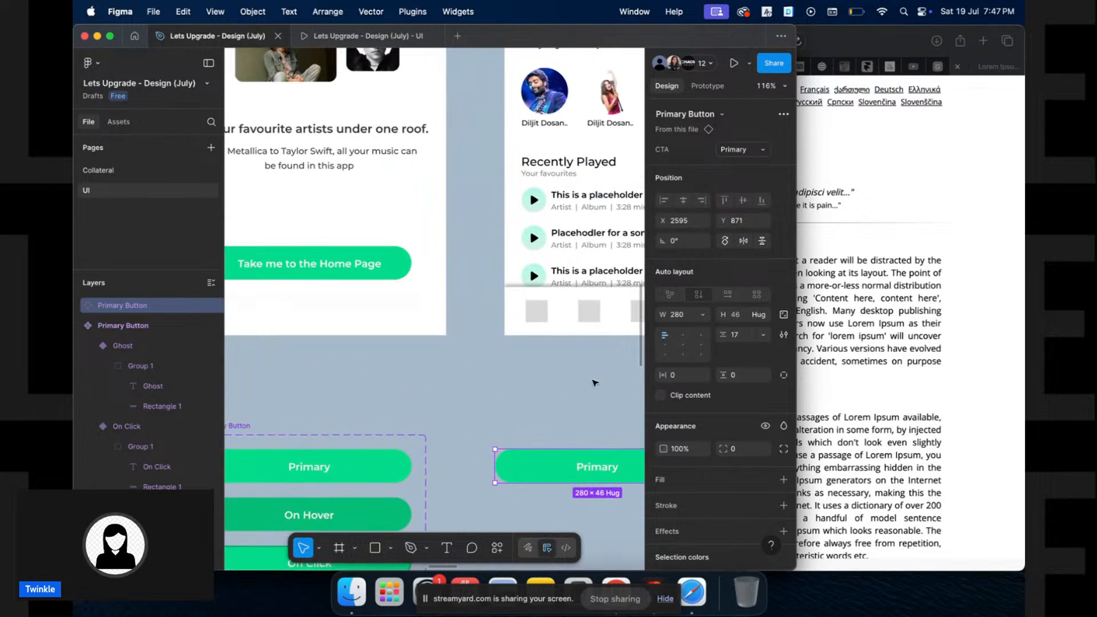
pyautogui.moveTo(577, 464); pyautogui.dragTo(289, 299)
pyautogui.hscroll(-4, 290, 299)
pyautogui.scroll(2, 290, 299)
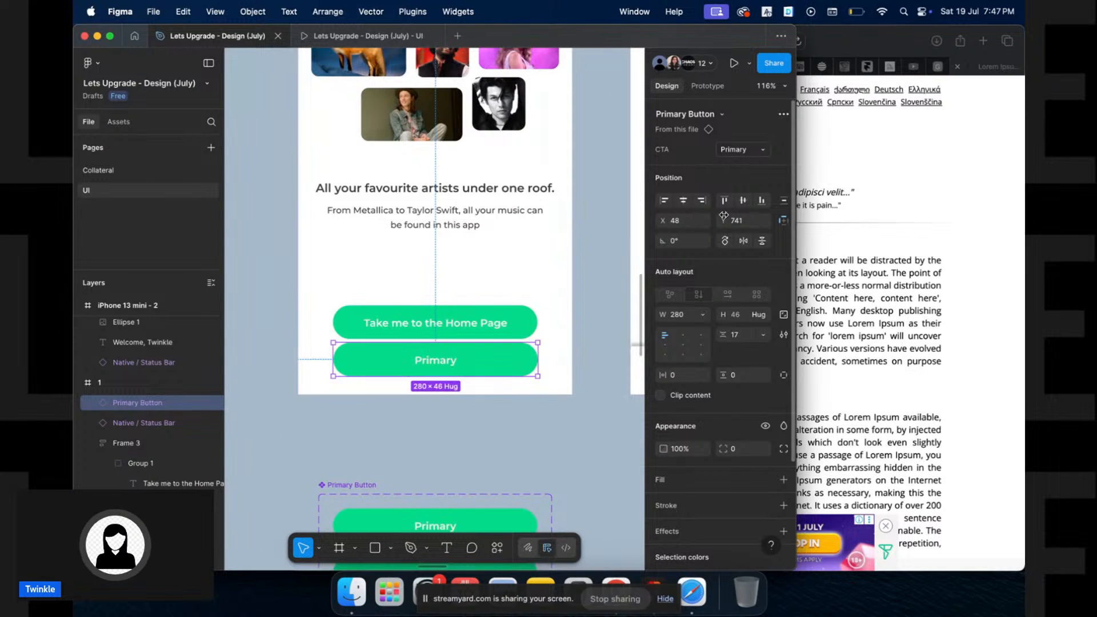
# Switch the instance's CTA variant to On Click, to Ghost and finally to On Hover
pyautogui.click(752, 153)
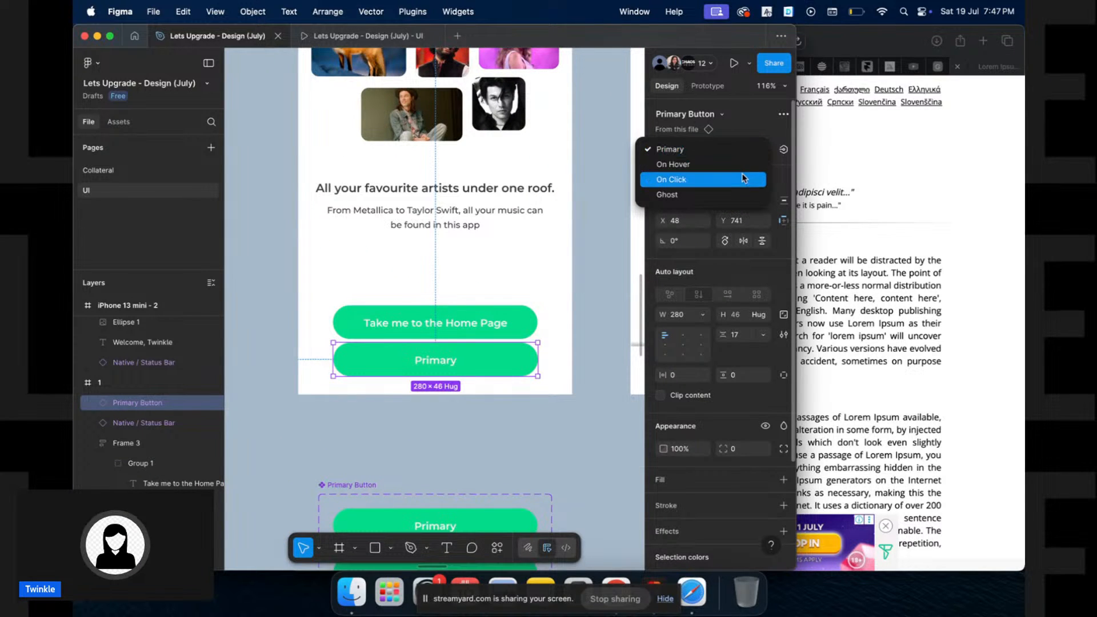
pyautogui.click(742, 176)
pyautogui.click(746, 150)
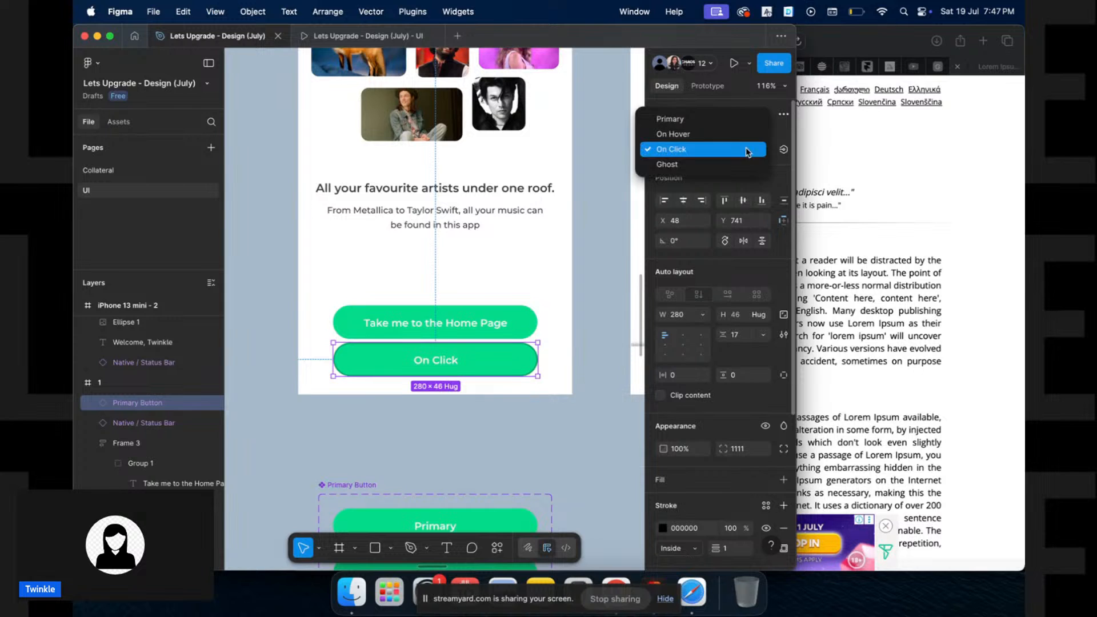
pyautogui.click(736, 170)
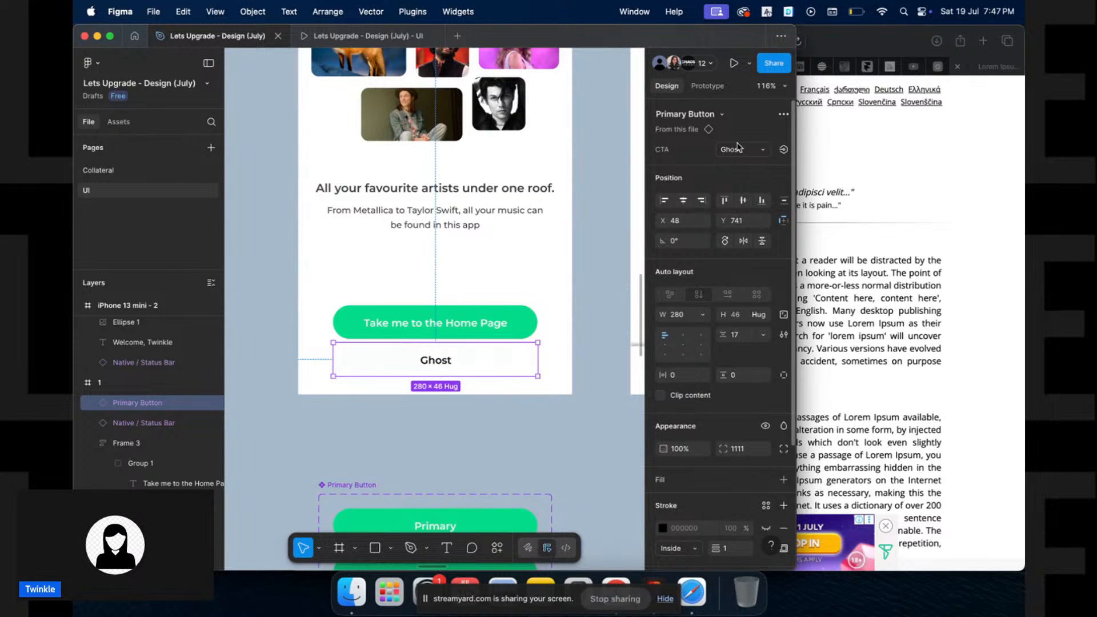
pyautogui.click(739, 150)
pyautogui.click(713, 121)
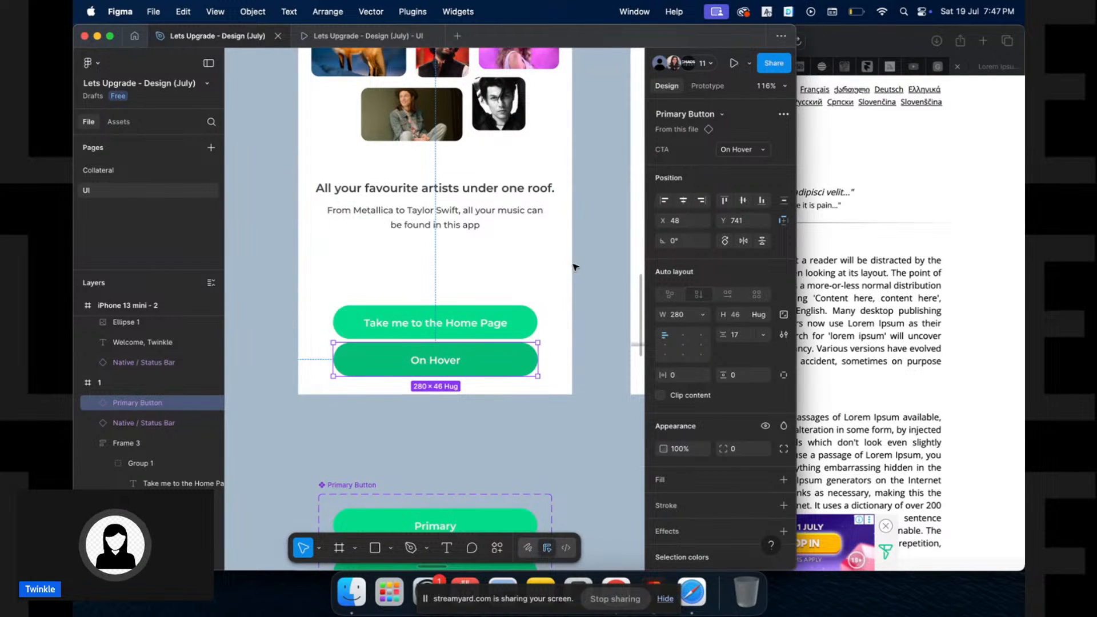
# Switch the CTA variant of the Primary Button instance in the first iPhone screen to On Click
pyautogui.hscroll(2, 568, 269)
pyautogui.scroll(2, 568, 269)
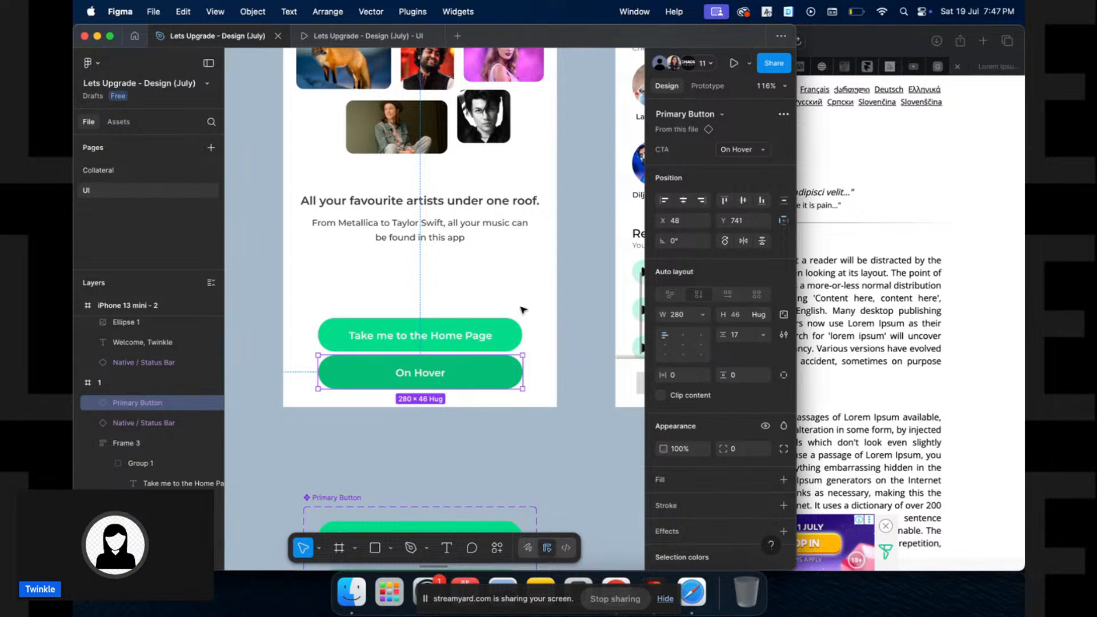
pyautogui.scroll(-1, 482, 275)
pyautogui.scroll(-5, 483, 276)
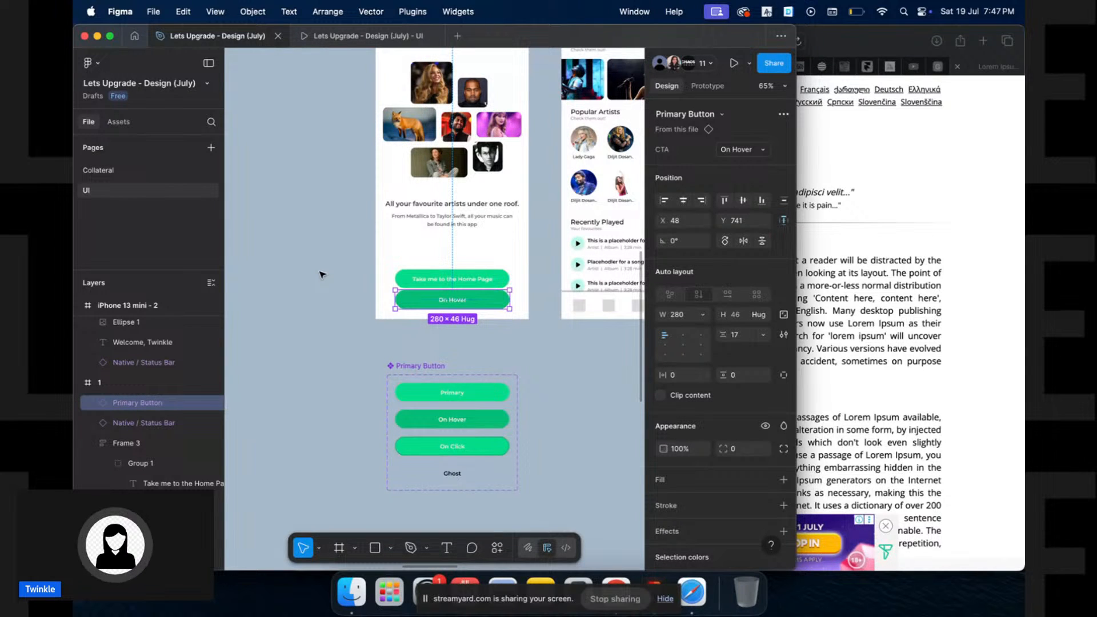
pyautogui.hscroll(3, 322, 275)
pyautogui.scroll(-2, 322, 274)
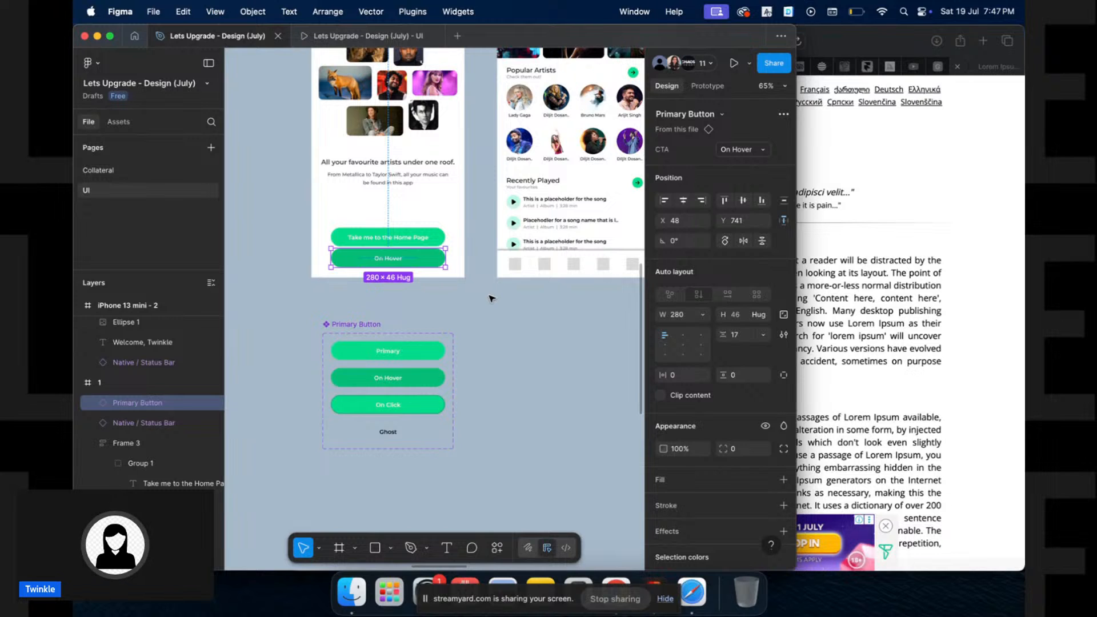
pyautogui.click(739, 151)
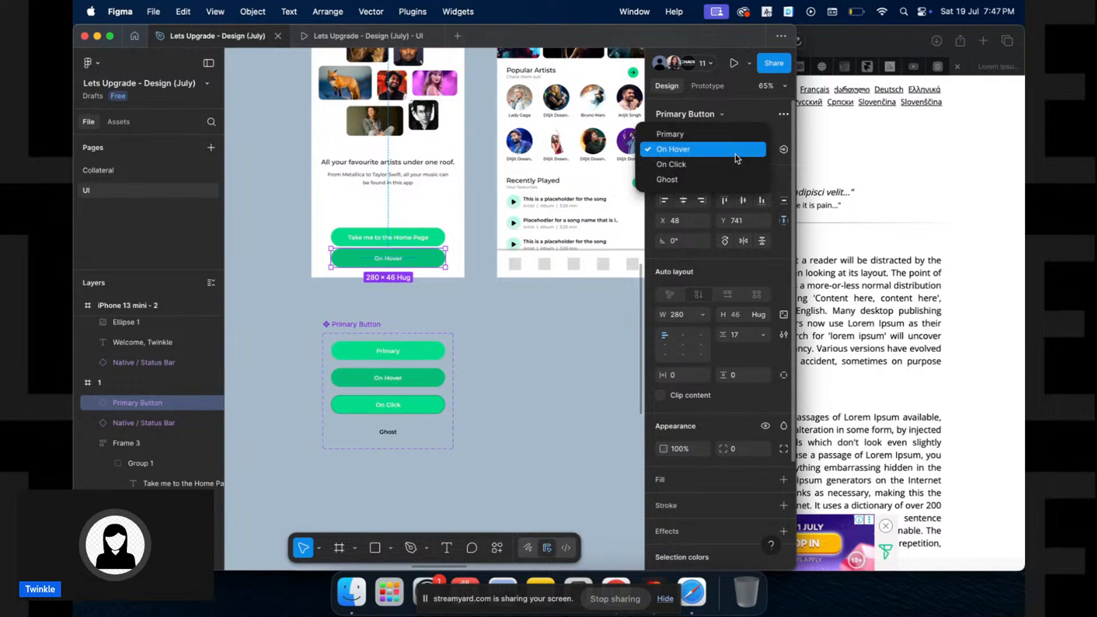
pyautogui.click(724, 165)
# Place a copy of the Recently Played section on the empty canvas directly below the home page screen
pyautogui.hscroll(3, 586, 341)
pyautogui.scroll(-1, 586, 340)
pyautogui.scroll(5, 502, 282)
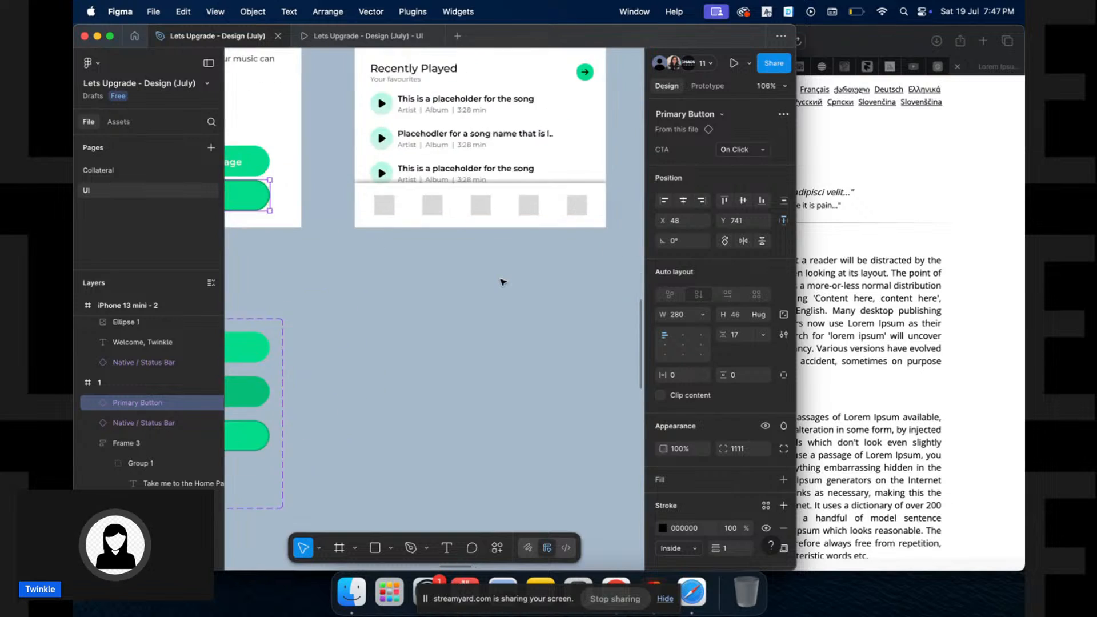
pyautogui.click(440, 238)
pyautogui.moveTo(426, 231); pyautogui.dragTo(426, 443)
pyautogui.scroll(-3, 479, 350)
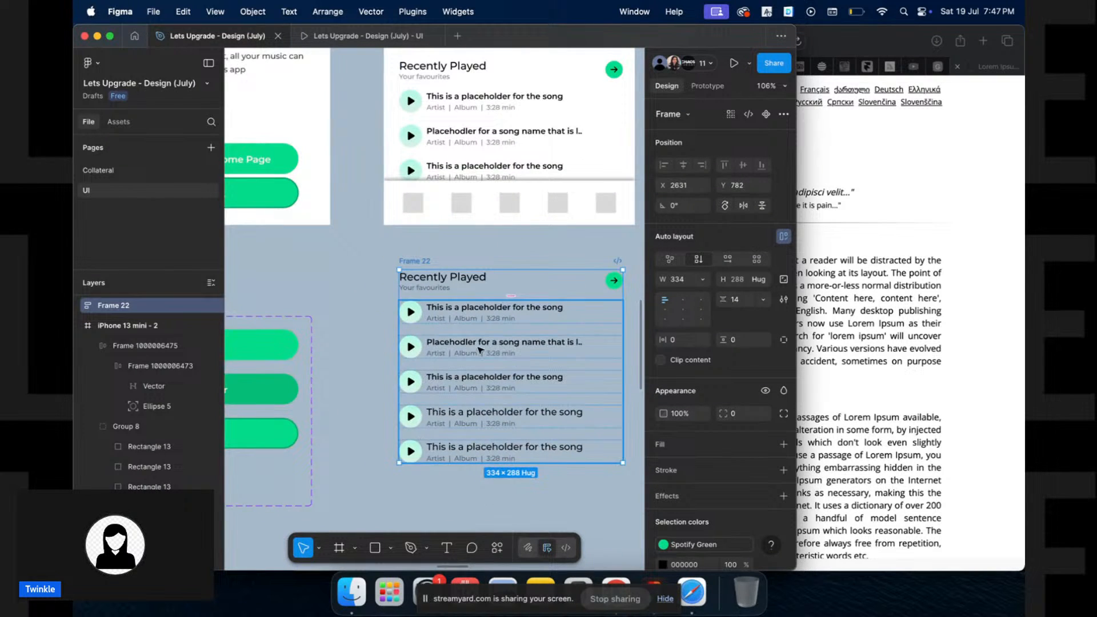
# Draw a white frame of about 380 × 336 around the copied Recently Played section
pyautogui.scroll(-2, 479, 350)
pyautogui.hscroll(2, 479, 350)
pyautogui.press('f')
pyautogui.moveTo(331, 223); pyautogui.dragTo(584, 447)
pyautogui.scroll(5, 451, 333)
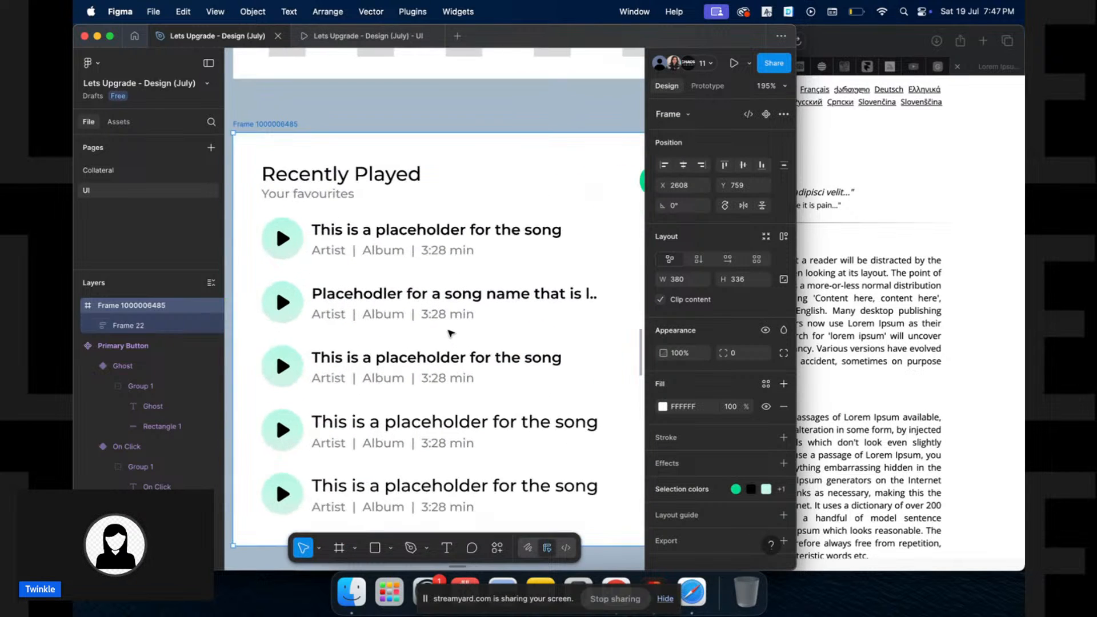
# Select the first song row inside the copied Recently Played list and hide the interface panels
pyautogui.click(429, 279)
pyautogui.scroll(-2, 428, 279)
pyautogui.hscroll(1, 429, 279)
pyautogui.scroll(-3, 428, 278)
pyautogui.doubleClick(400, 206)
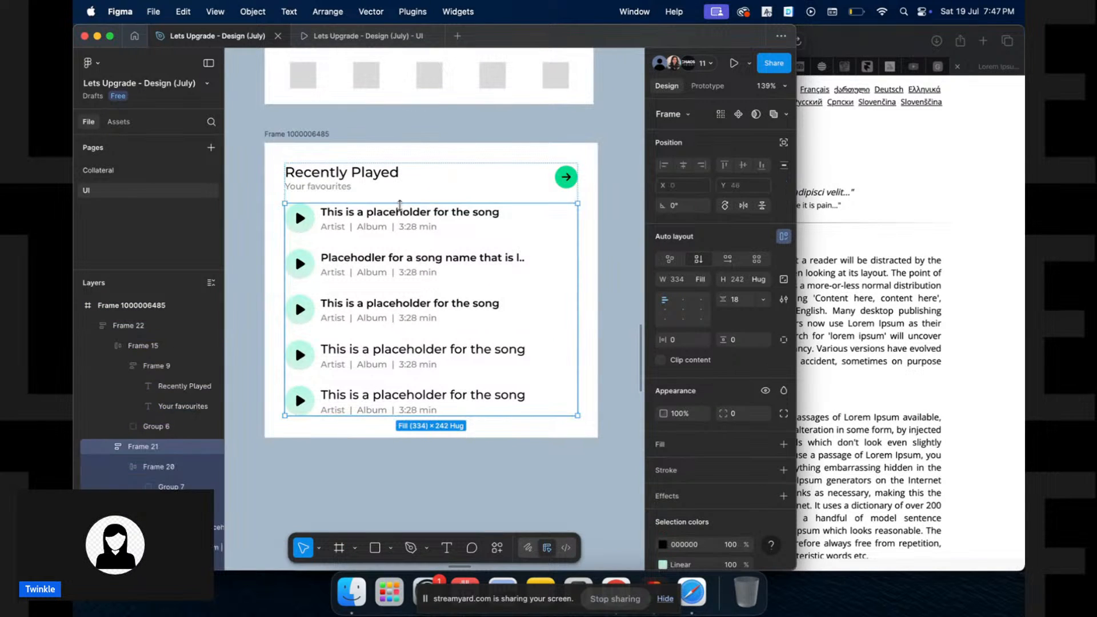
pyautogui.doubleClick(376, 216)
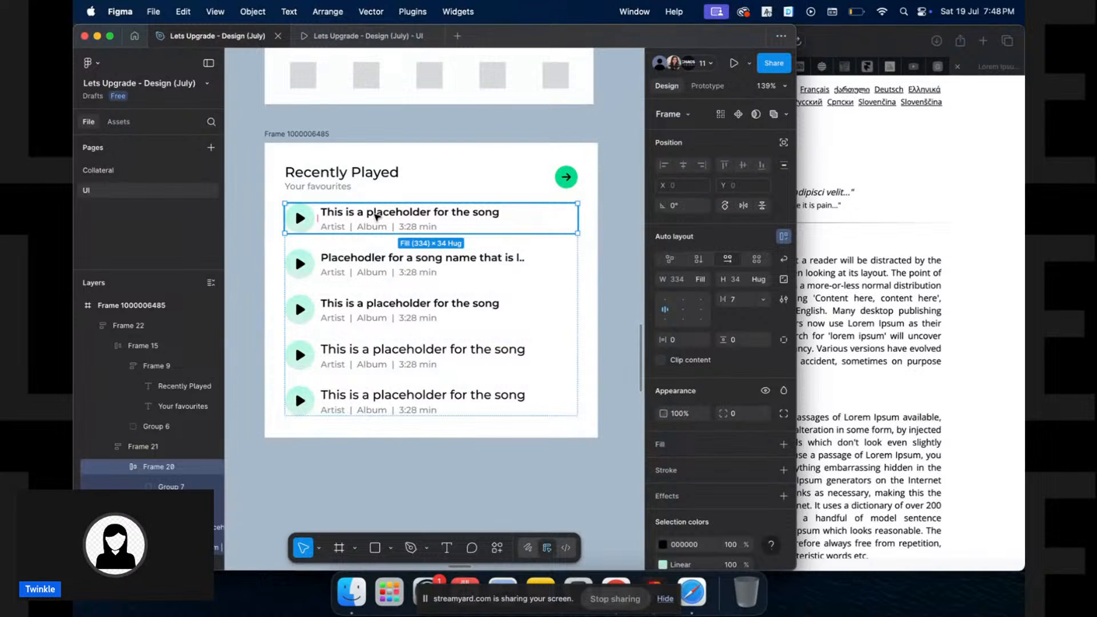
pyautogui.scroll(3, 376, 216)
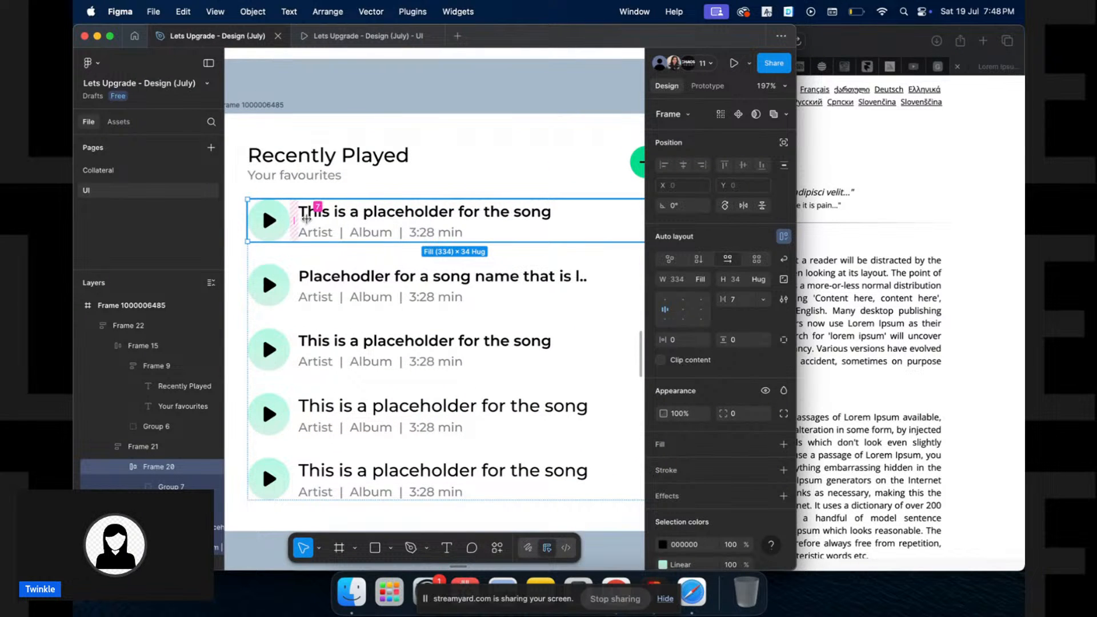
pyautogui.press('super+backslash')
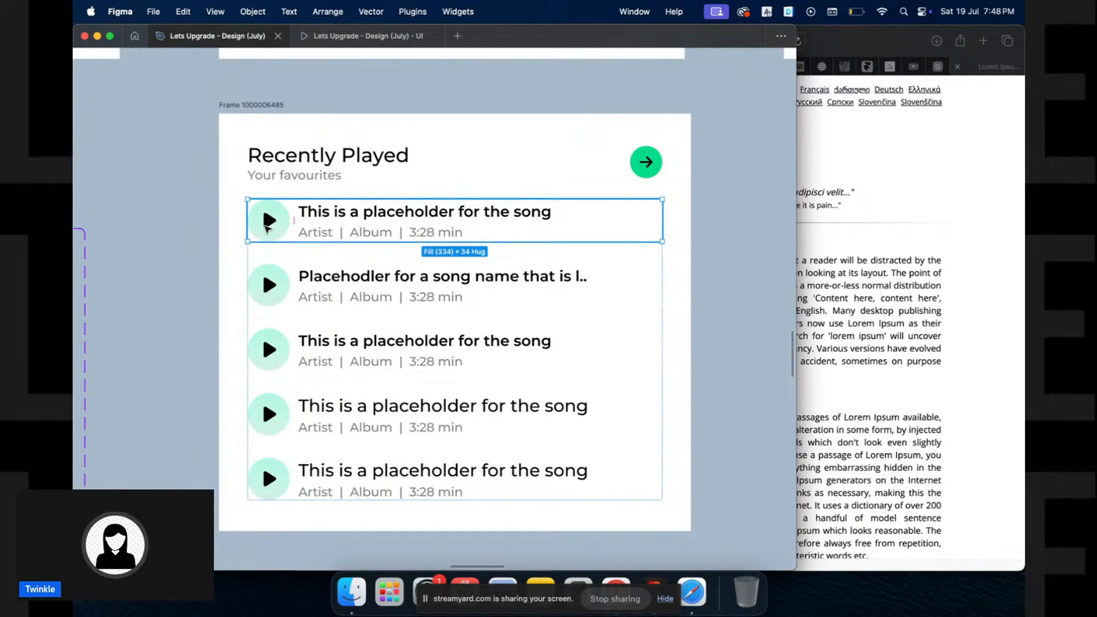
# Turn the first song row, including its play icon and text block, into a component
pyautogui.click(266, 227)
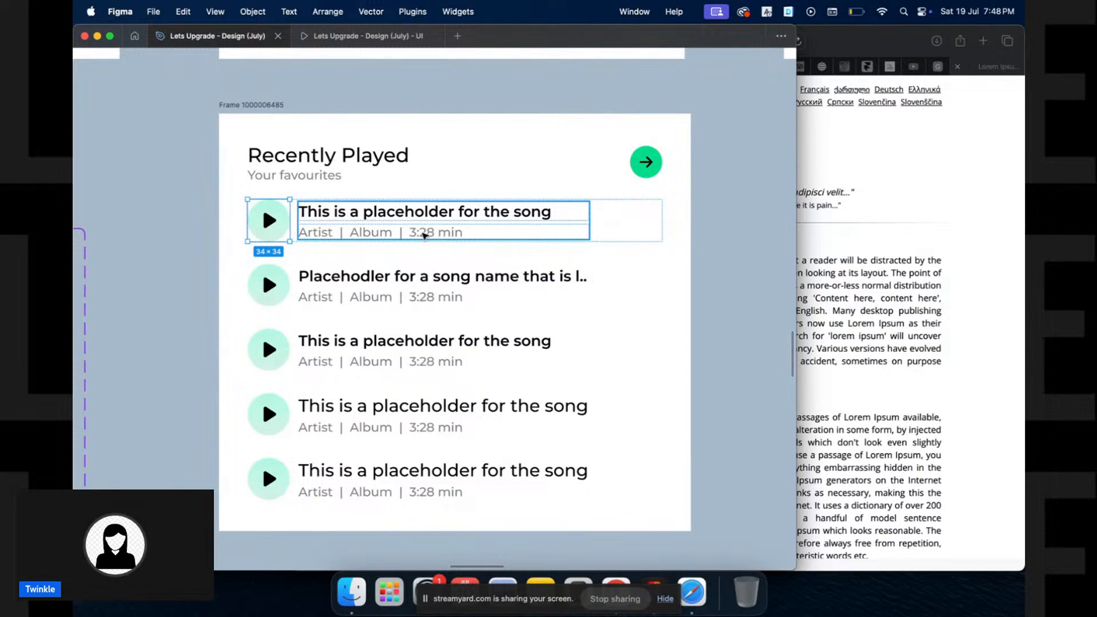
pyautogui.click(650, 222)
pyautogui.click(500, 276)
pyautogui.click(496, 232)
pyautogui.press('alt')
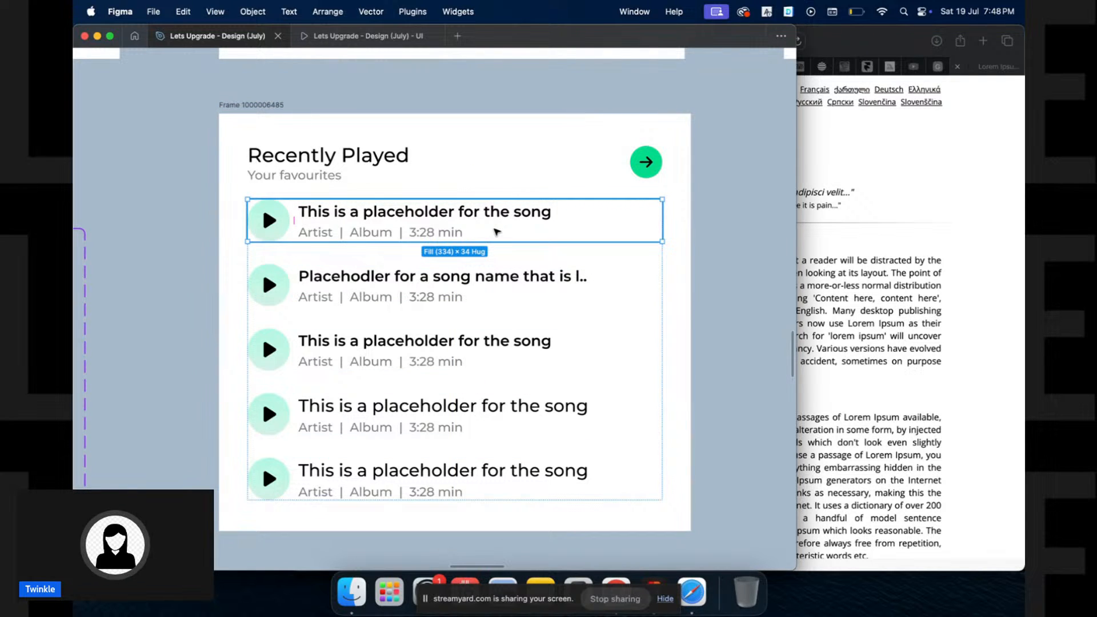
pyautogui.press('alt')
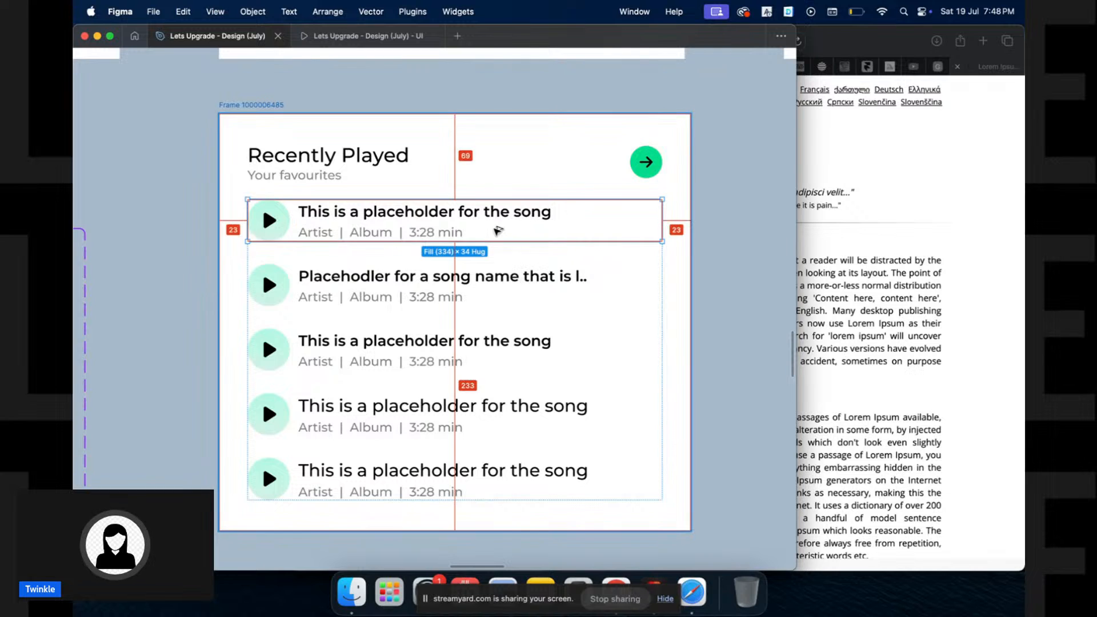
pyautogui.press('super+alt+k')
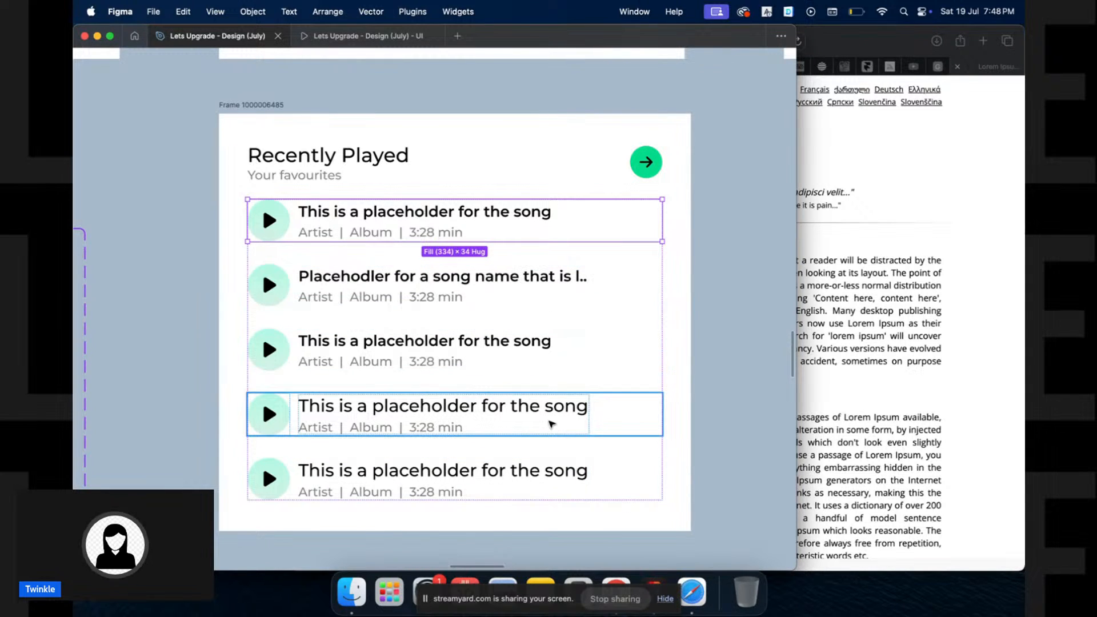
# Try reordering the second song row by placing its text block before the play icon
pyautogui.doubleClick(359, 291)
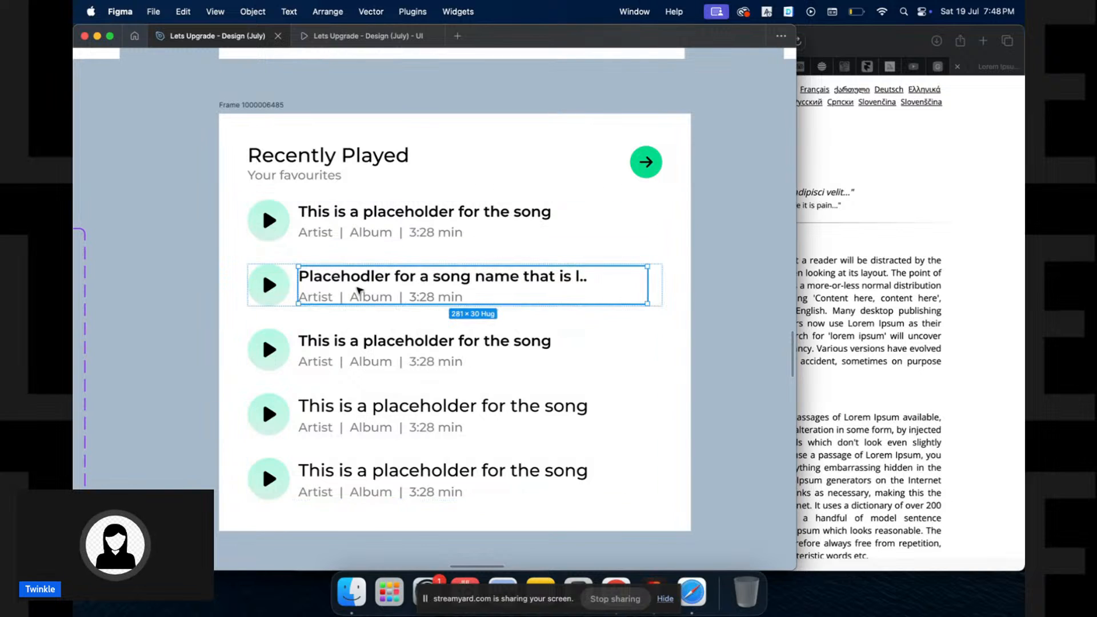
pyautogui.press('Left')
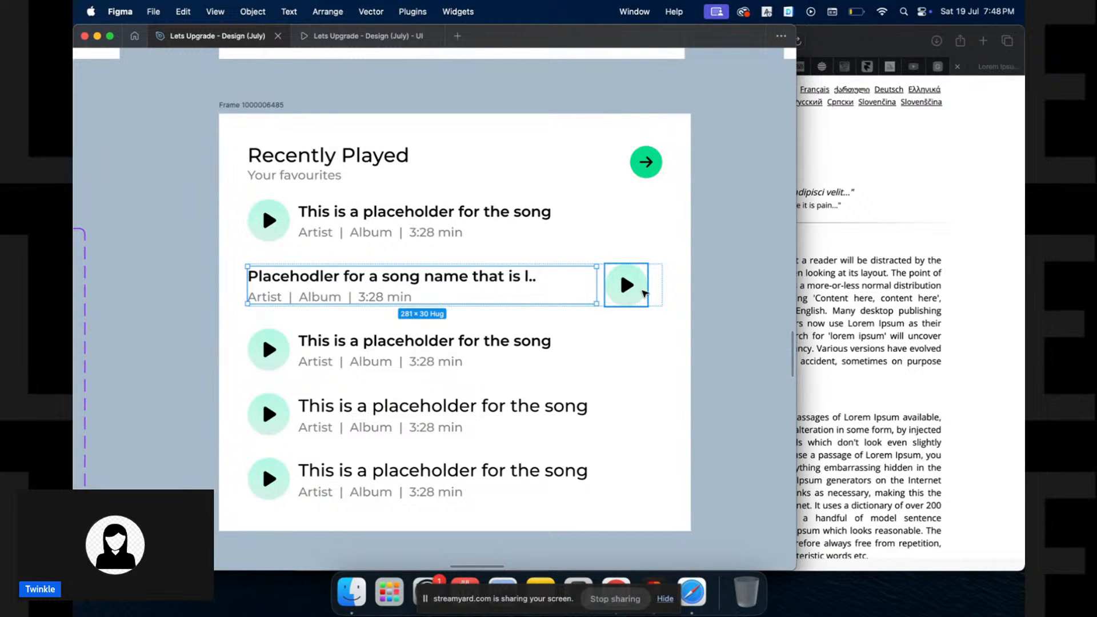
pyautogui.press('Right')
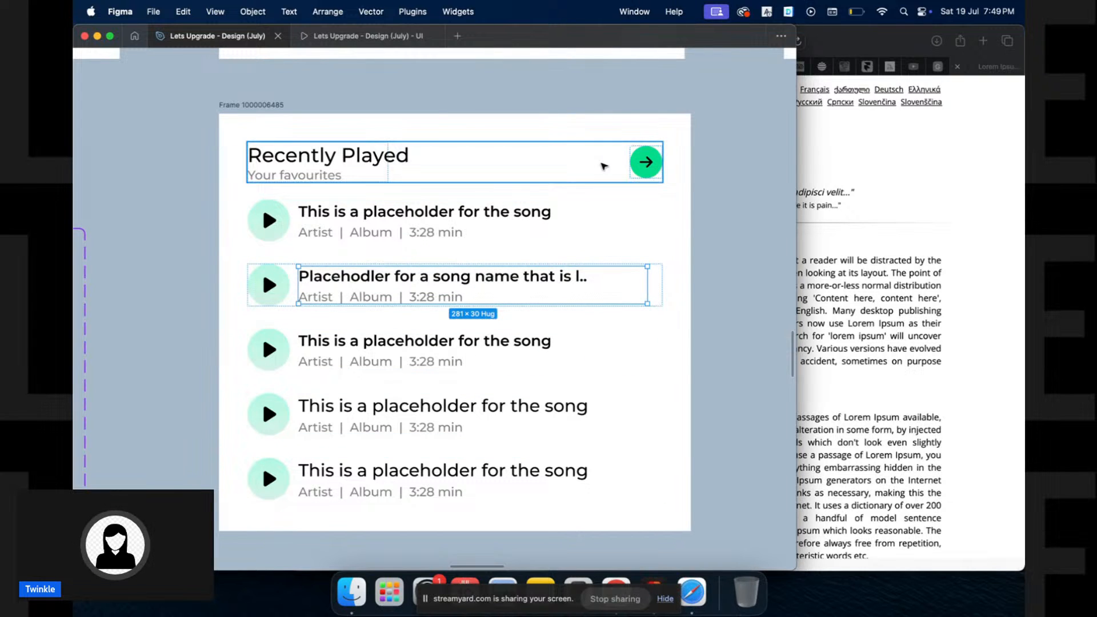
# Move the song row component out of the list onto the canvas just above the Recently Played frame
pyautogui.click(511, 216)
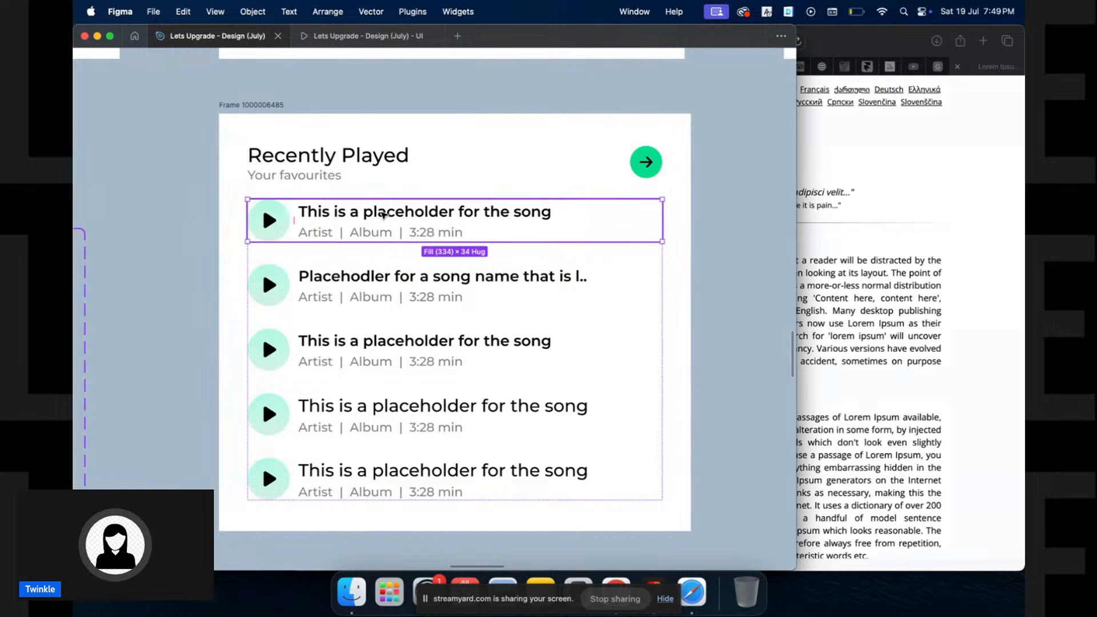
pyautogui.moveTo(382, 214); pyautogui.dragTo(388, 110)
pyautogui.moveTo(367, 152); pyautogui.dragTo(377, 145)
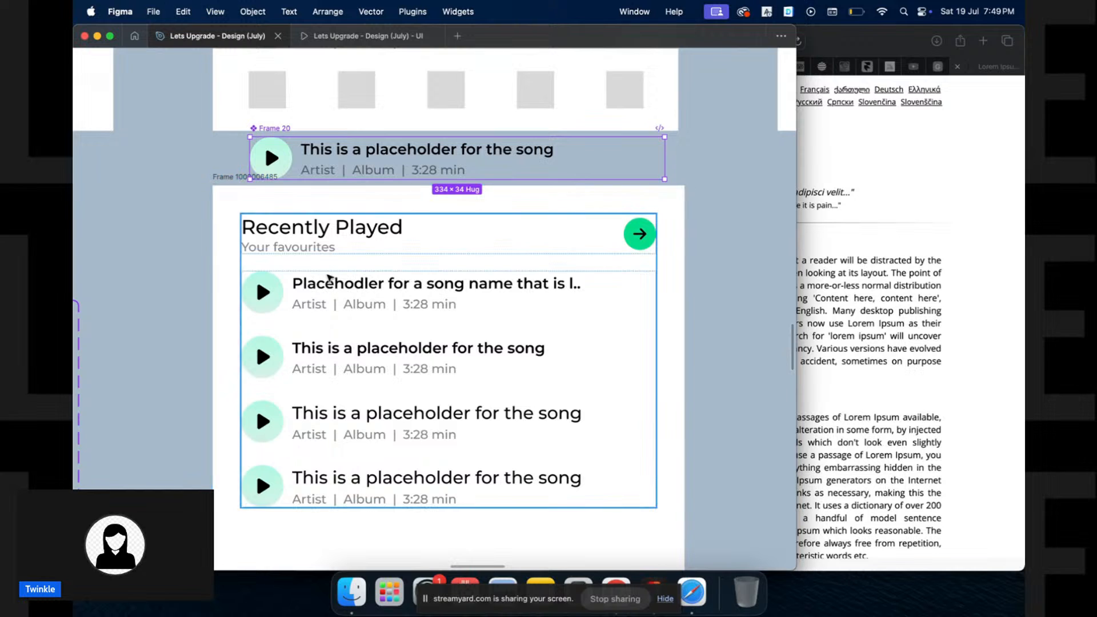
# Replace the original song rows in the copied Recently Played list with five instances of the song row component
pyautogui.click(324, 304)
pyautogui.click(324, 304)
pyautogui.scroll(-5, 324, 304)
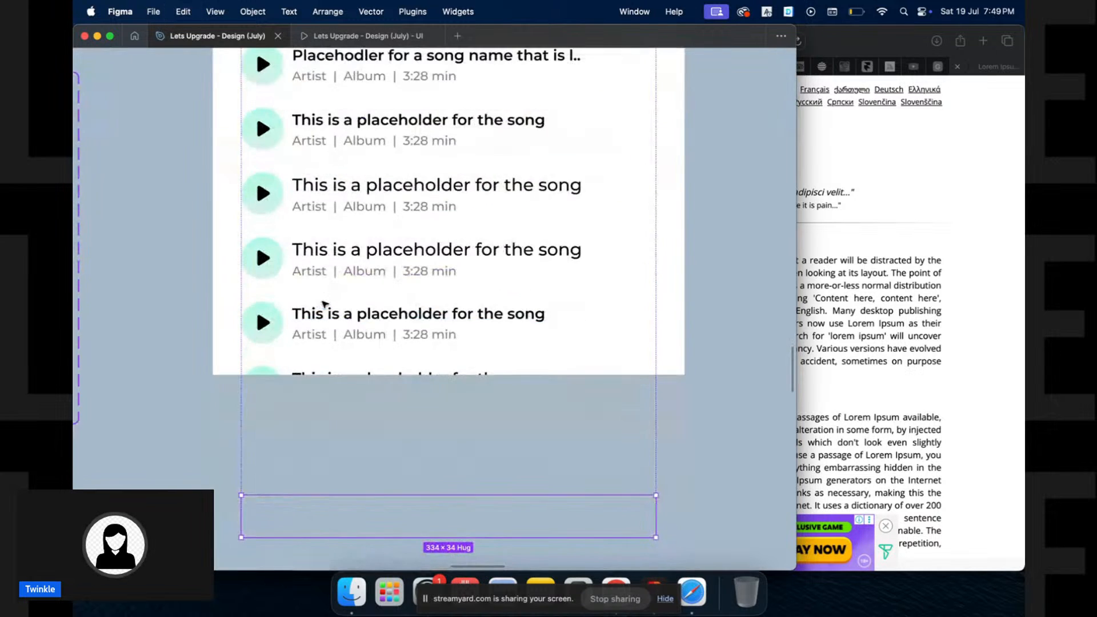
pyautogui.scroll(2, 360, 269)
pyautogui.click(375, 293)
pyautogui.moveTo(375, 292); pyautogui.dragTo(388, 105)
pyautogui.scroll(2, 389, 104)
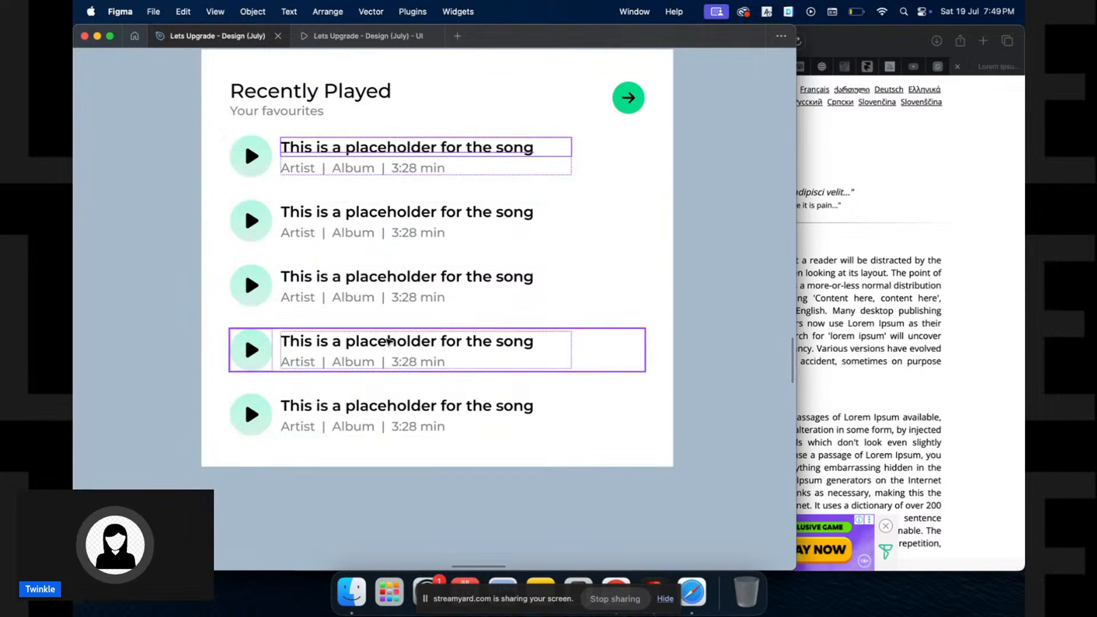
# Show the interface panels again and move the song row component to the canvas below the Recently Played frame
pyautogui.click(492, 188)
pyautogui.press('super+backslash')
pyautogui.scroll(5, 490, 184)
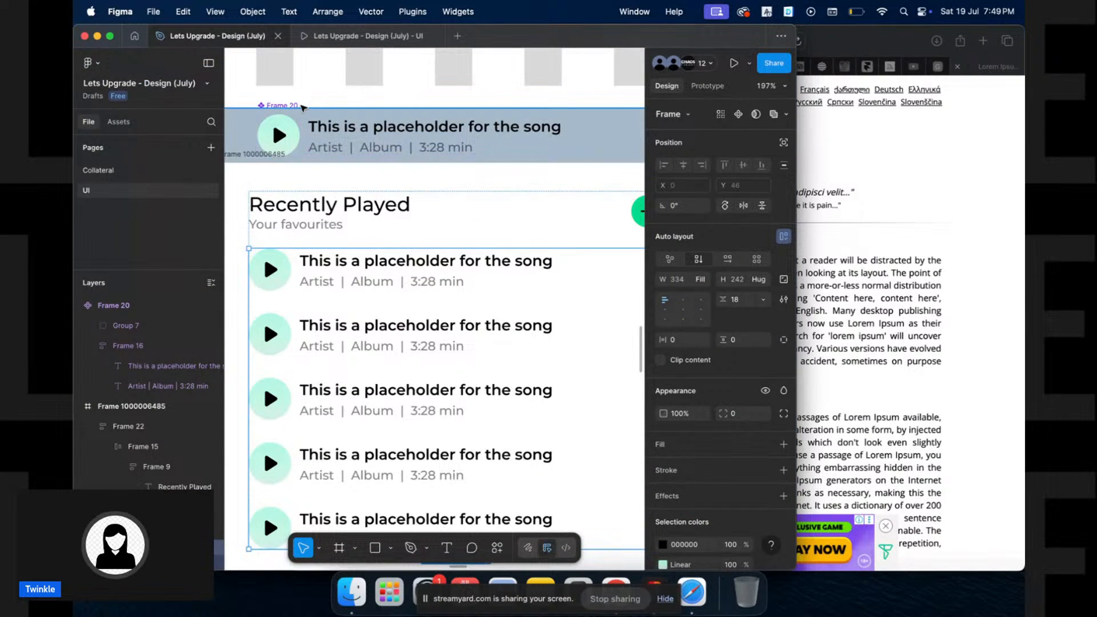
pyautogui.click(301, 98)
pyautogui.scroll(-3, 291, 104)
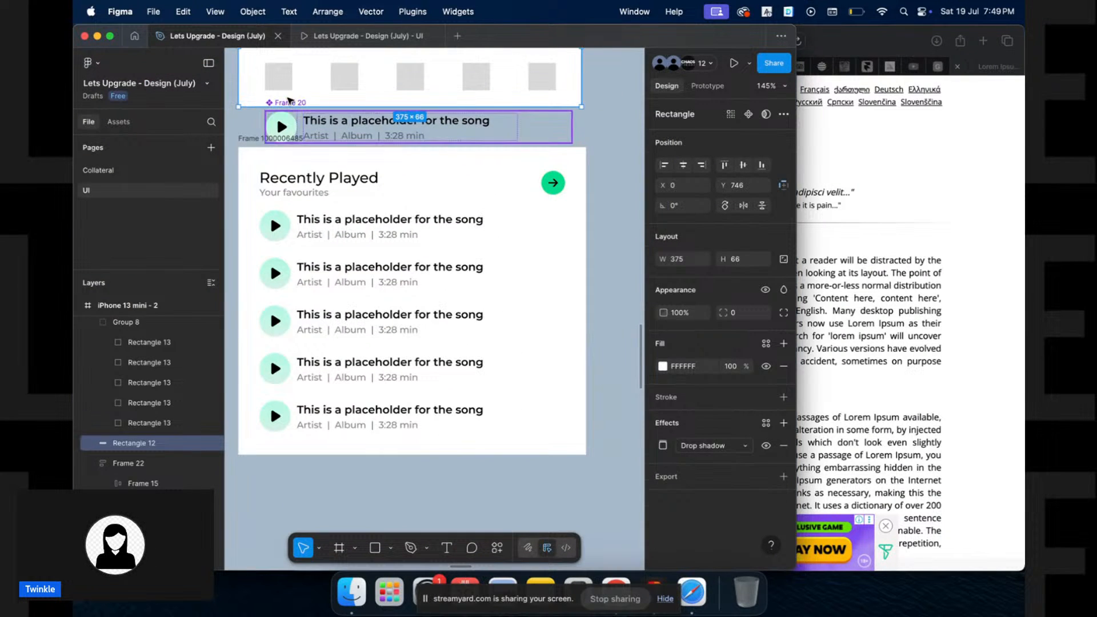
pyautogui.click(291, 104)
pyautogui.moveTo(291, 103); pyautogui.dragTo(316, 475)
pyautogui.scroll(5, 316, 474)
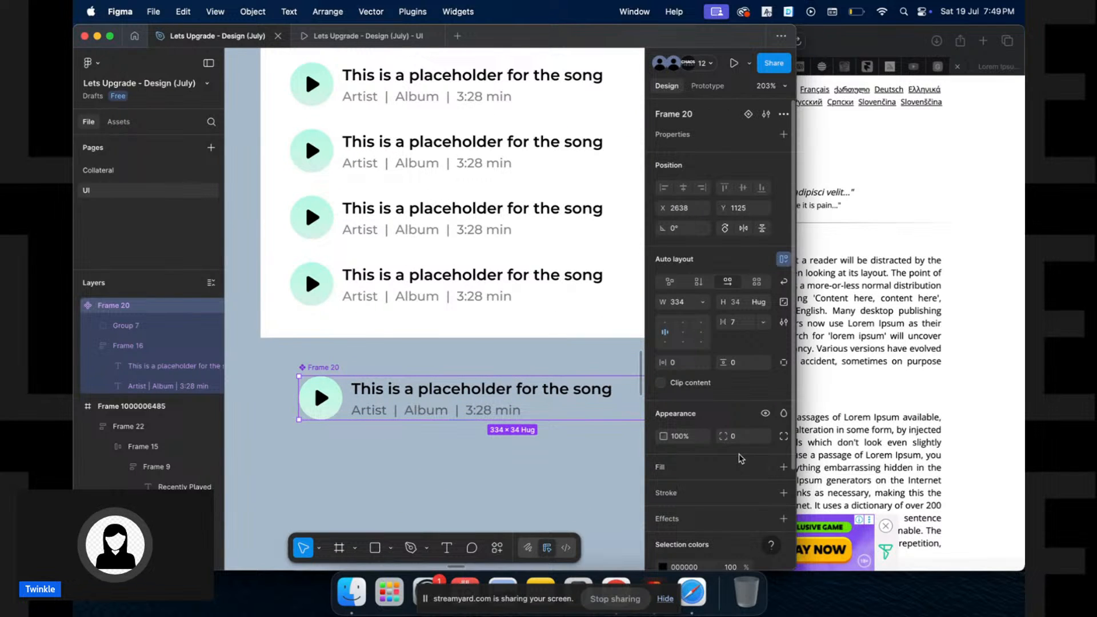
# Replace the linear gradient of the song row component's play icon with the Spotify Green color style
pyautogui.scroll(-3, 741, 458)
pyautogui.click(766, 468)
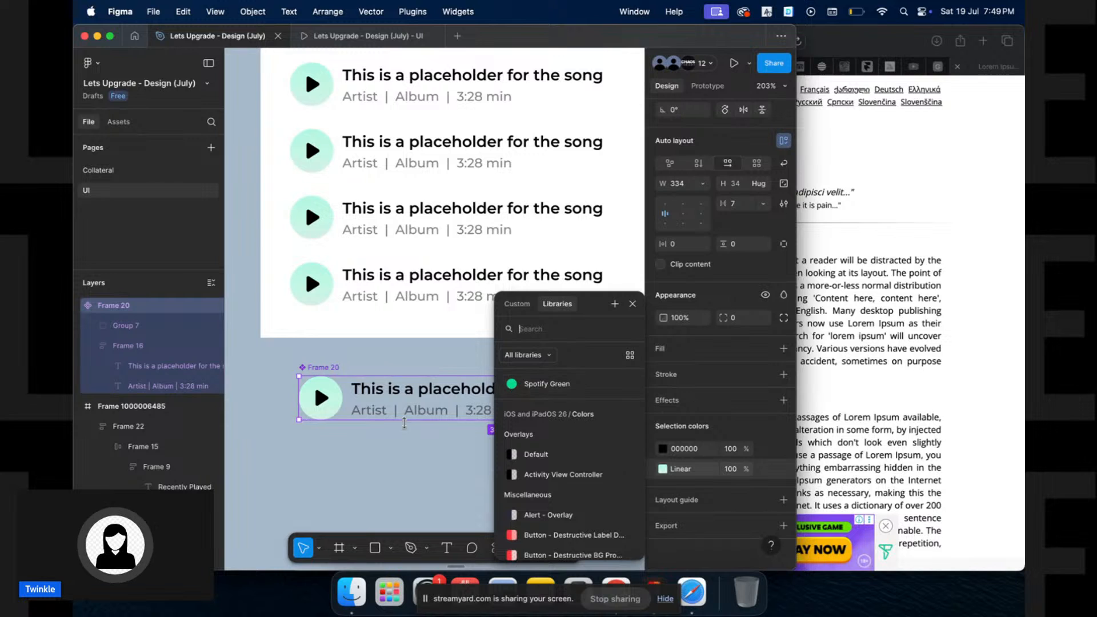
pyautogui.click(569, 386)
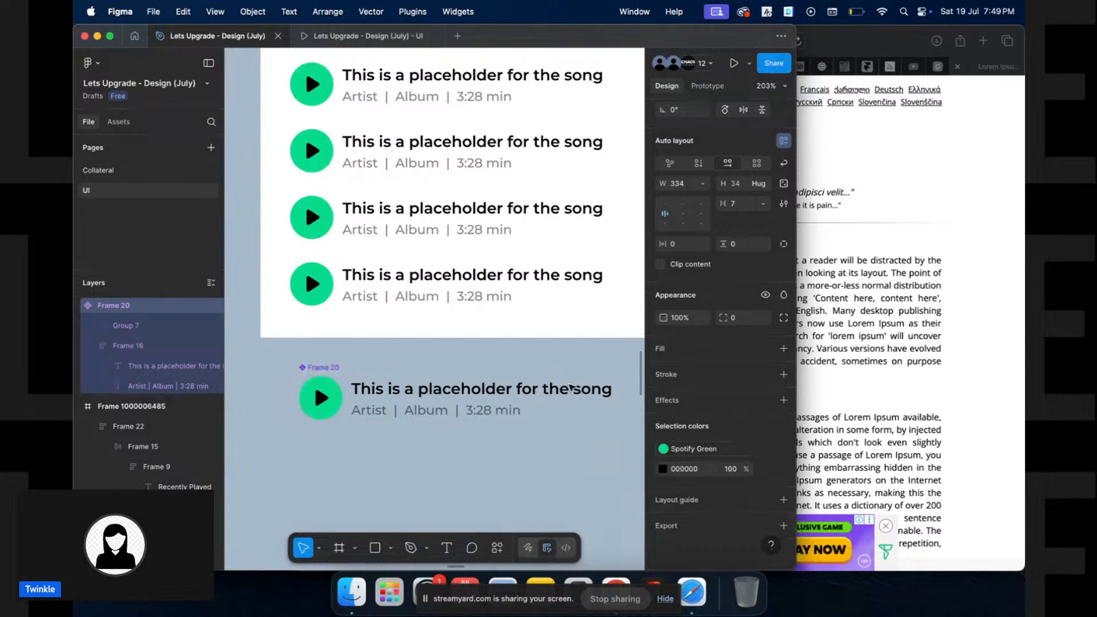
pyautogui.scroll(2, 385, 395)
pyautogui.scroll(2, 384, 396)
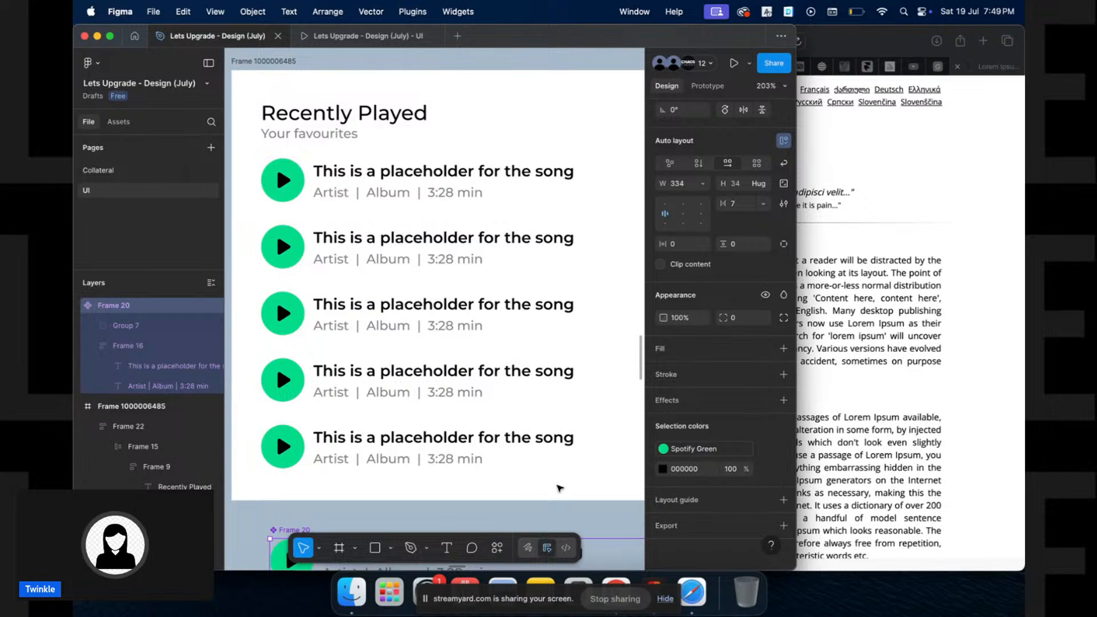
# Examine the updated song list, both components and the overall arrangement of the iPhone screens on the canvas
pyautogui.scroll(-5, 509, 463)
pyautogui.scroll(-4, 509, 464)
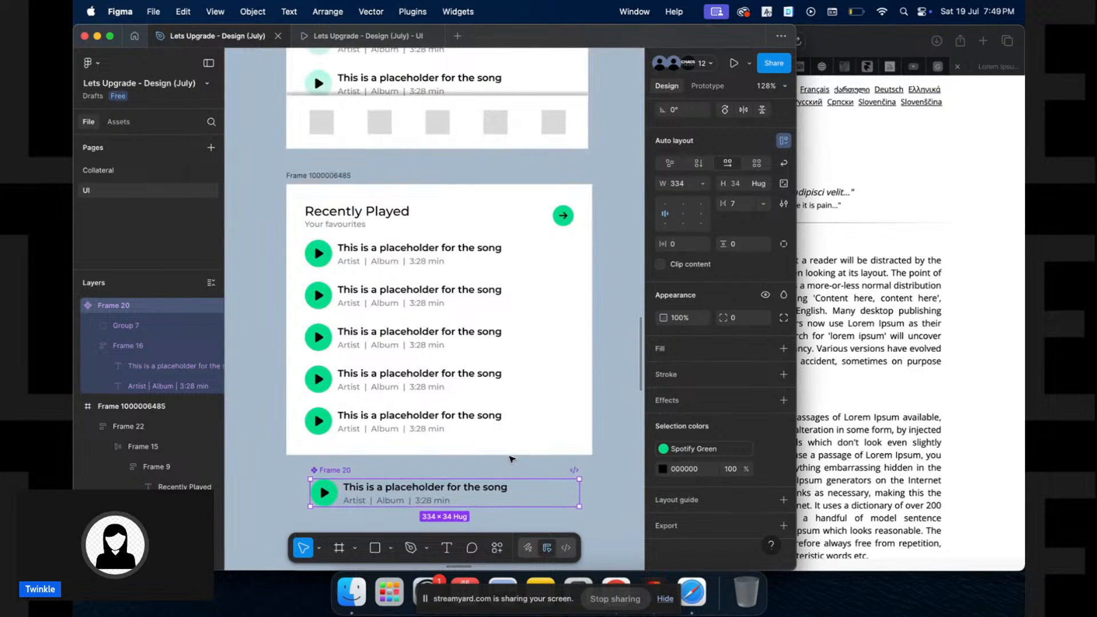
pyautogui.scroll(-4, 512, 457)
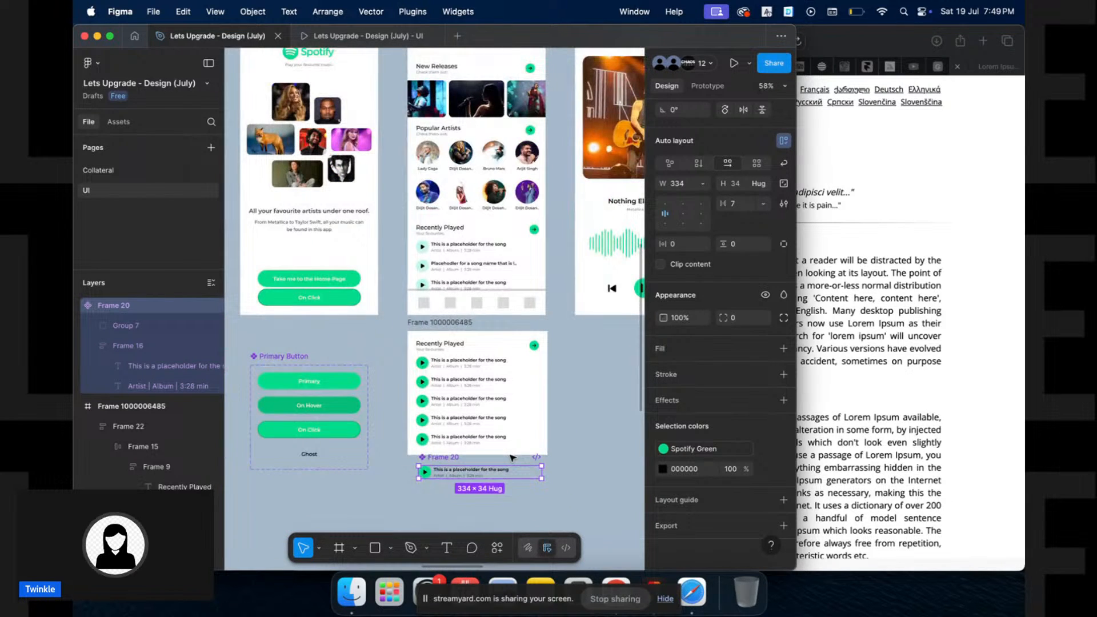
pyautogui.scroll(2, 512, 457)
pyautogui.scroll(1, 512, 457)
pyautogui.scroll(-2, 512, 457)
pyautogui.scroll(-2, 512, 457)
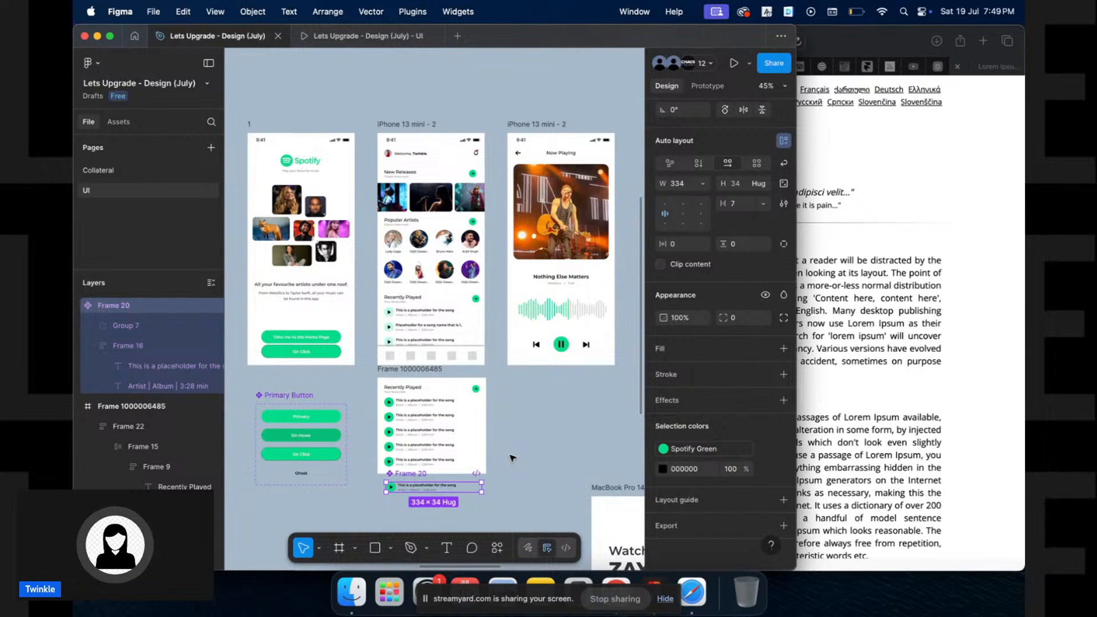
pyautogui.scroll(-4, 512, 457)
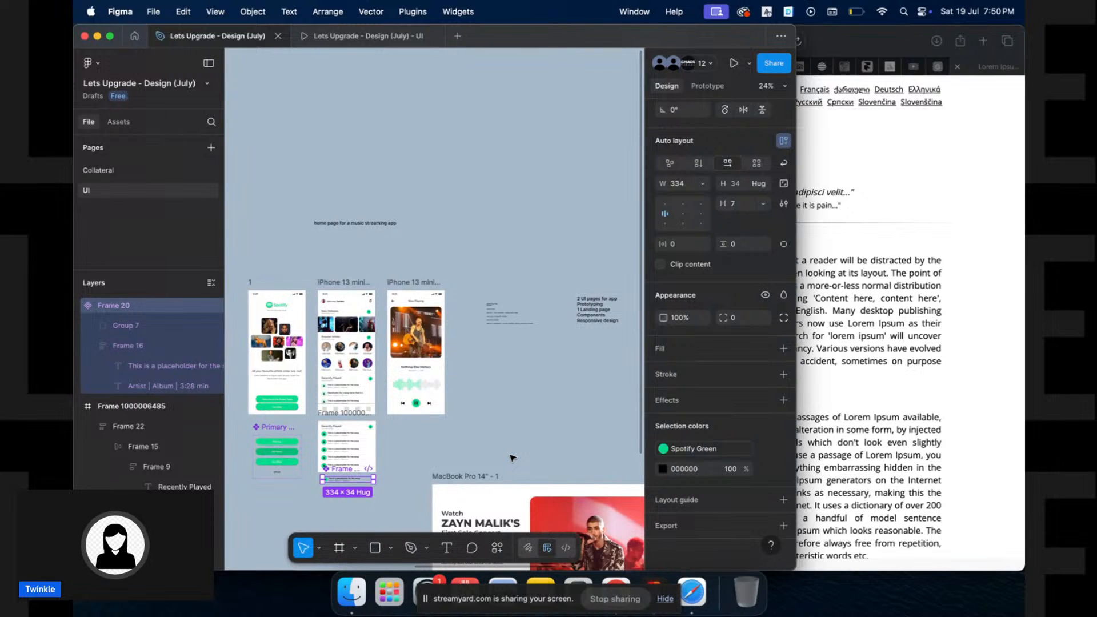
pyautogui.scroll(-3, 512, 457)
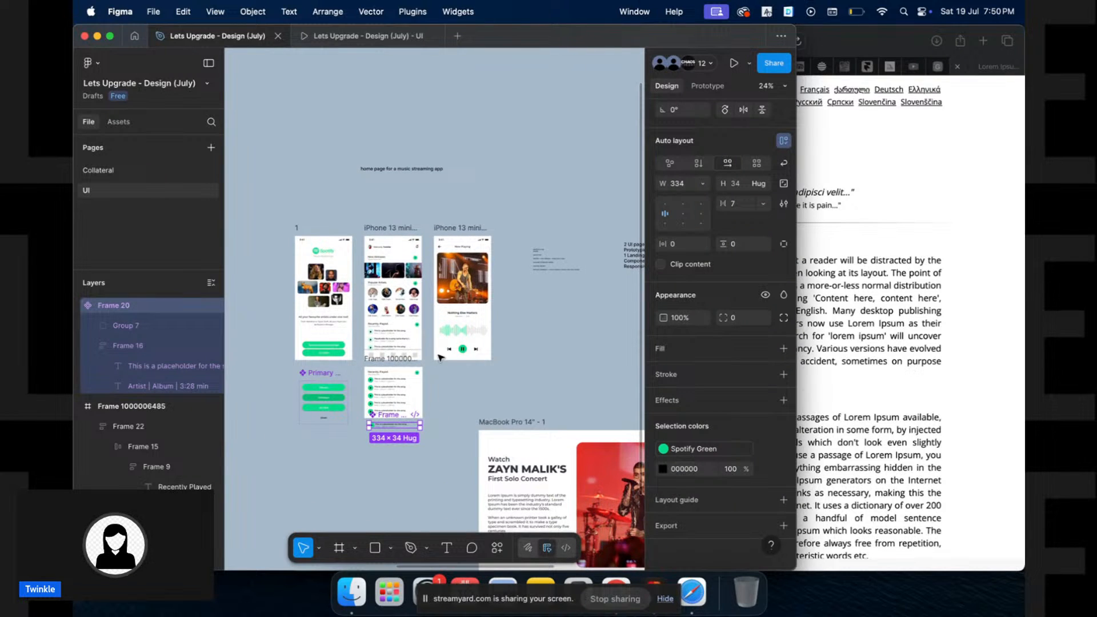
pyautogui.scroll(3, 439, 357)
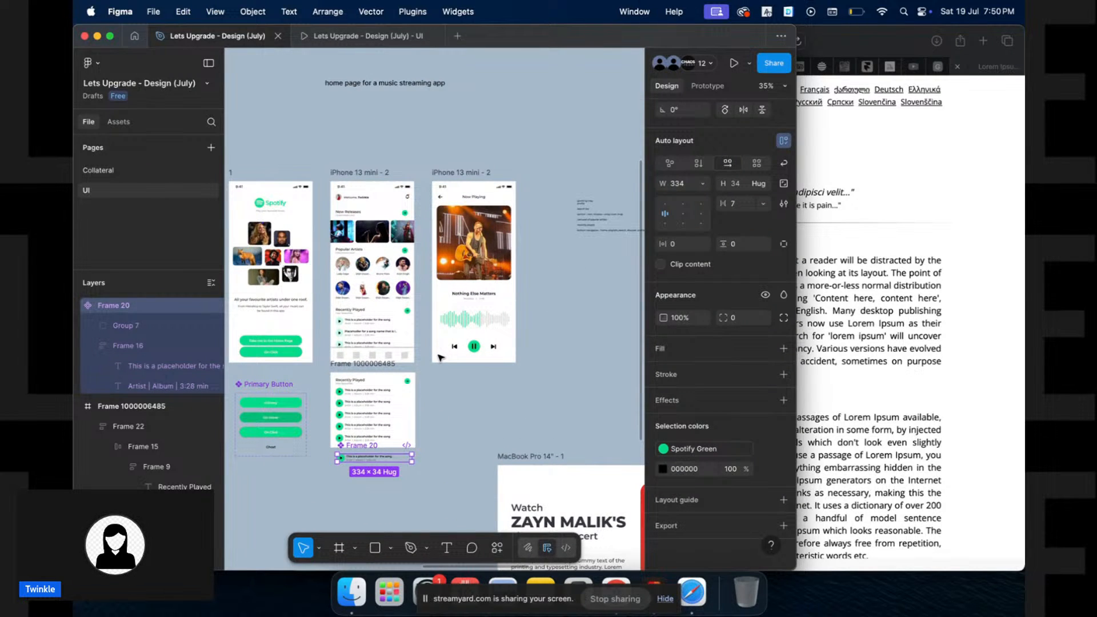
pyautogui.hscroll(3, 440, 357)
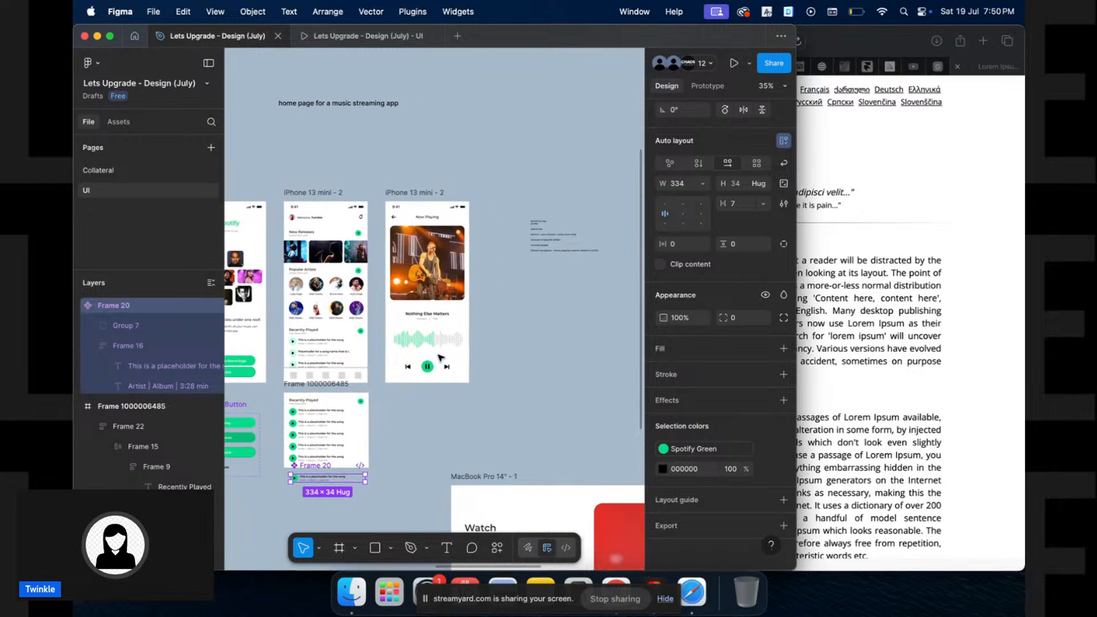
# Switch to Safari, close the Lorem Ipsum page and check the live chat of the YouTube stream
pyautogui.click(981, 203)
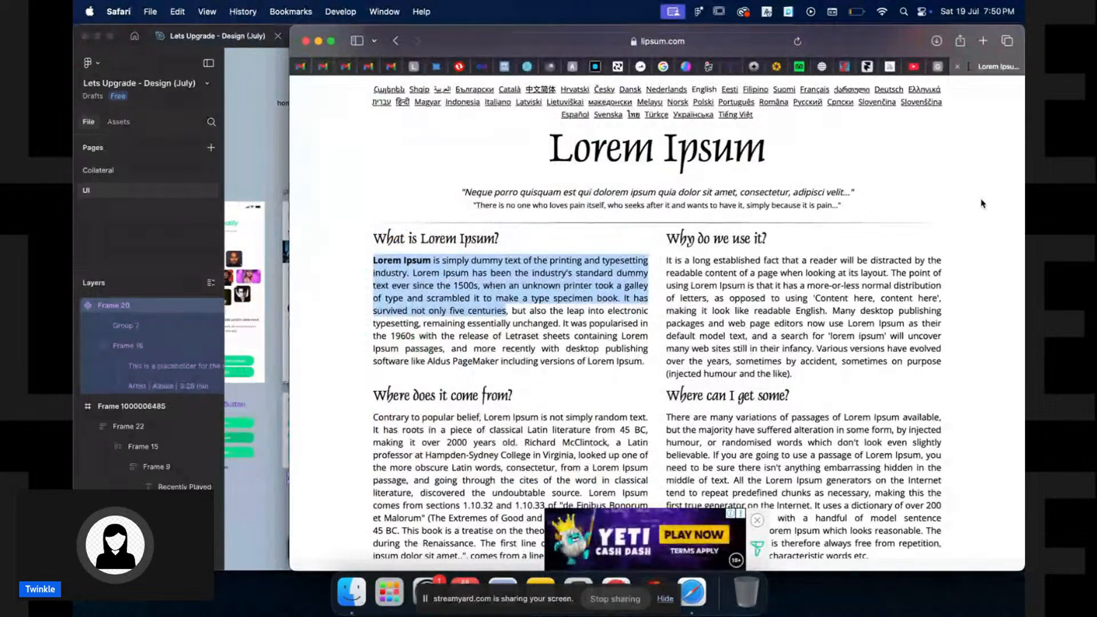
pyautogui.press('super+w')
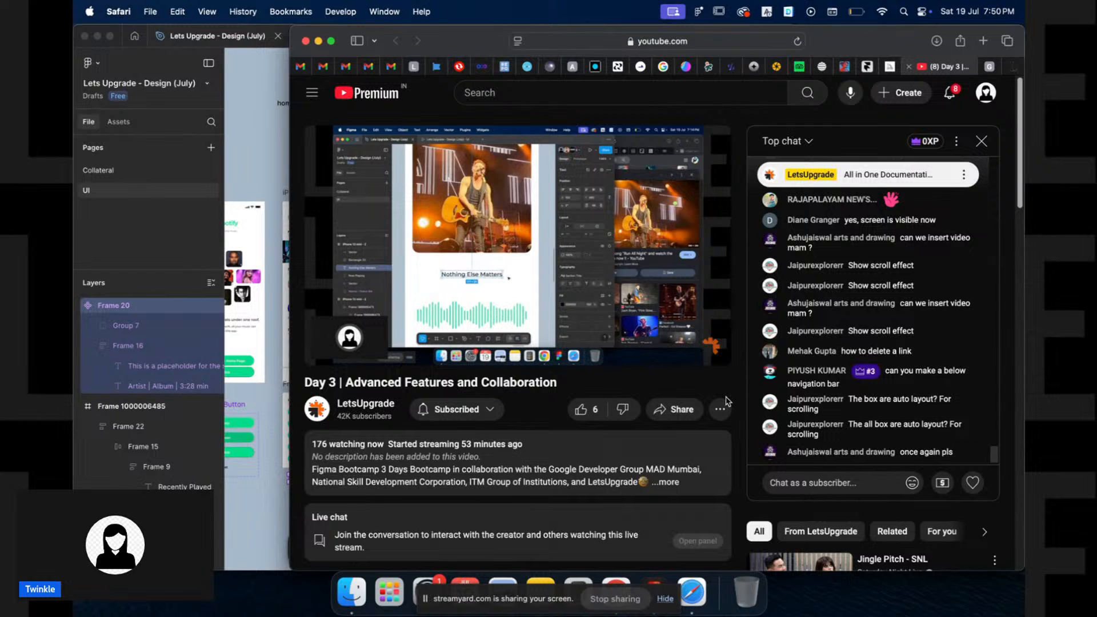
pyautogui.scroll(-3, 726, 400)
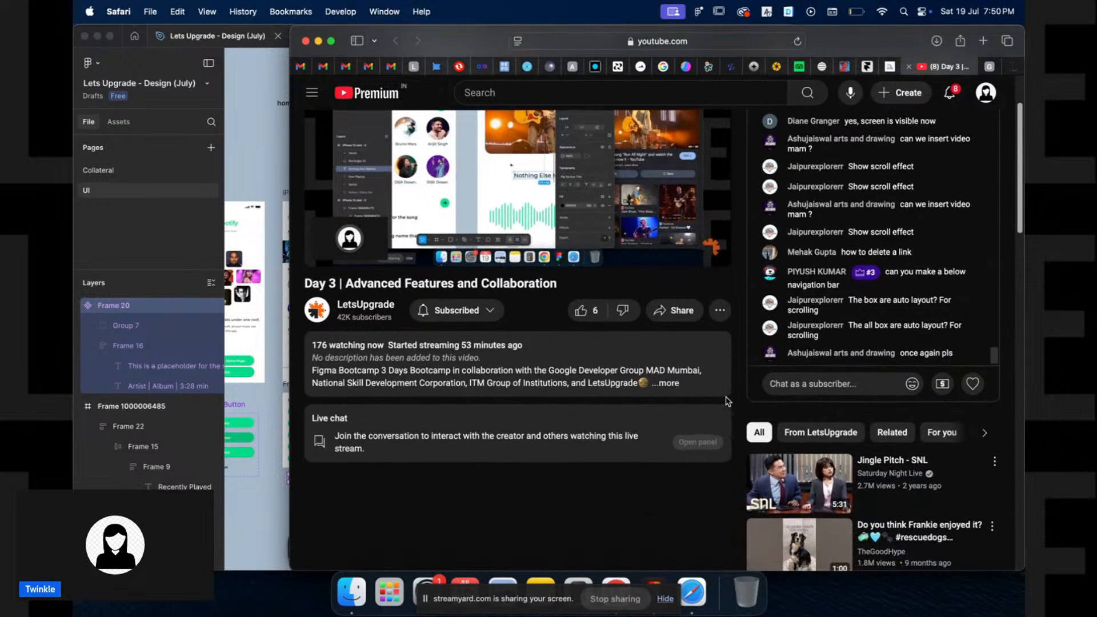
pyautogui.scroll(2, 726, 400)
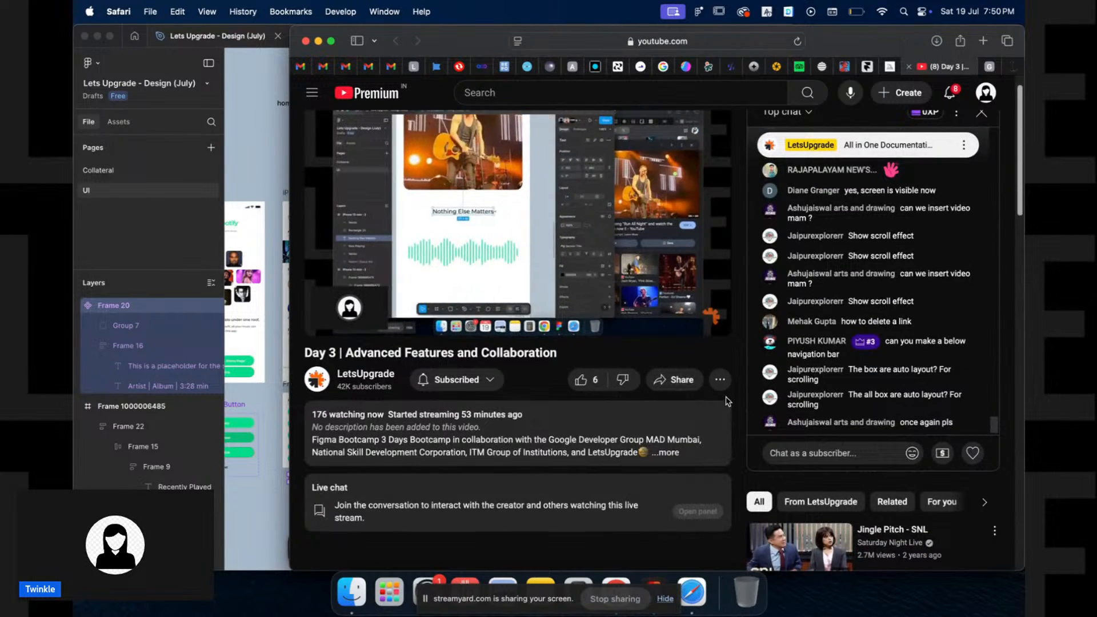